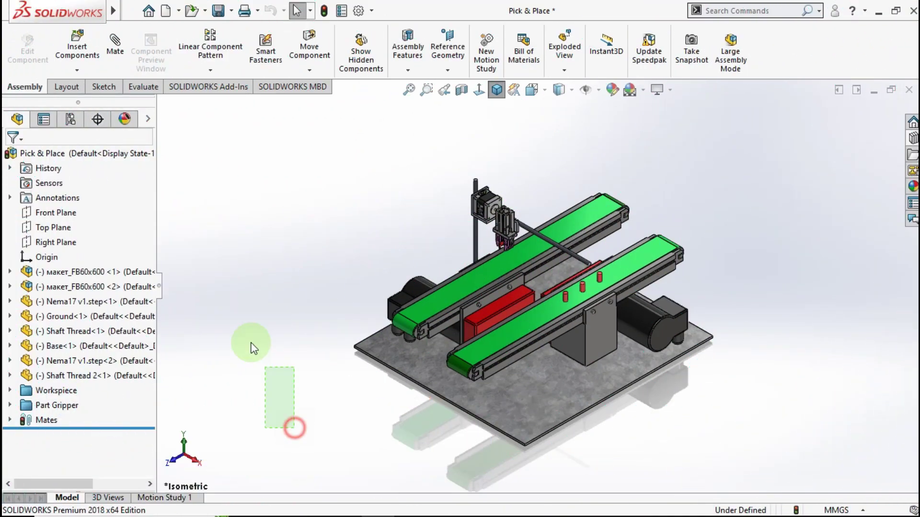
Clear the model selection and bring up the Motion Study 1 timeline
drag(232, 241, 325, 432)
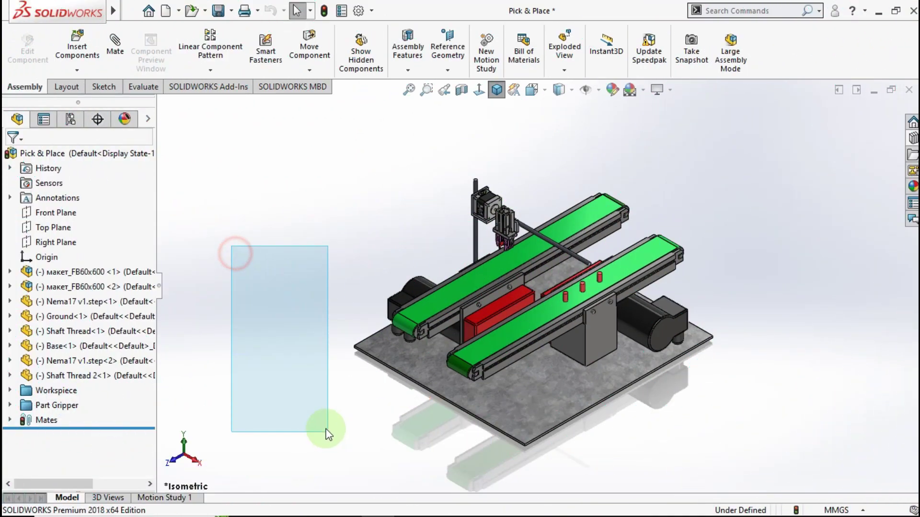
click(180, 498)
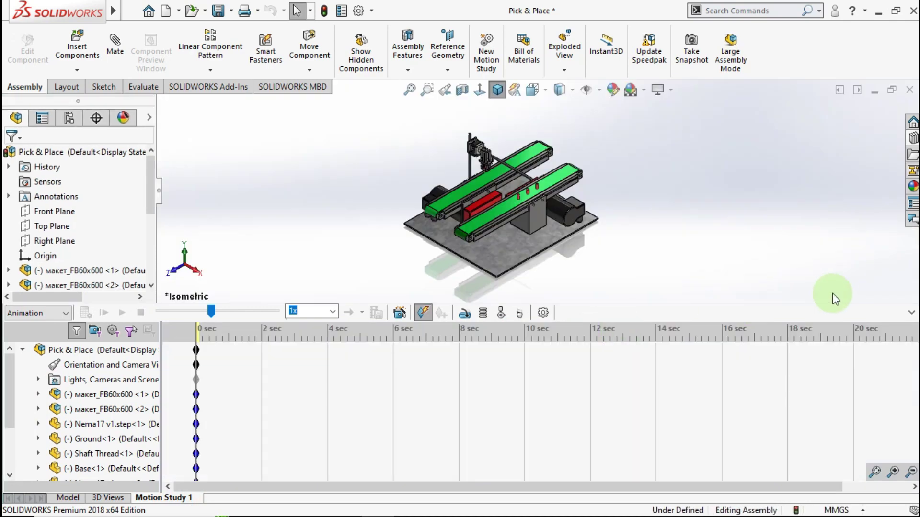
Disable view key creation for Orientation and Camera Views, then drag the end key to about 0.5 sec
scroll(493, 166, down, 2)
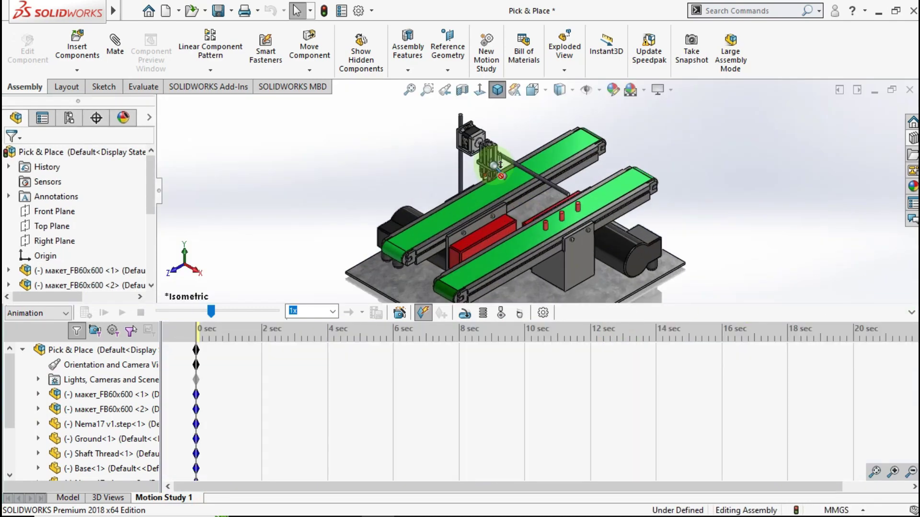
scroll(494, 166, down, 2)
right_click(132, 367)
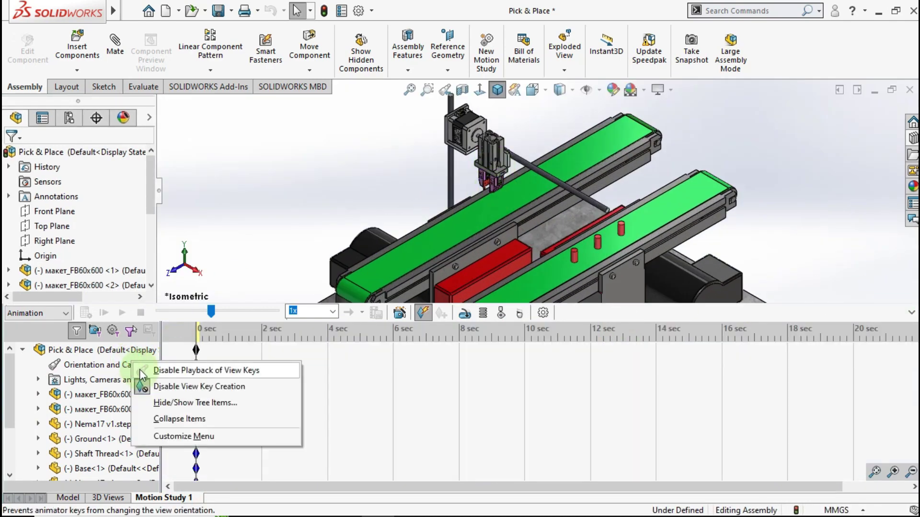
click(133, 366)
right_click(133, 366)
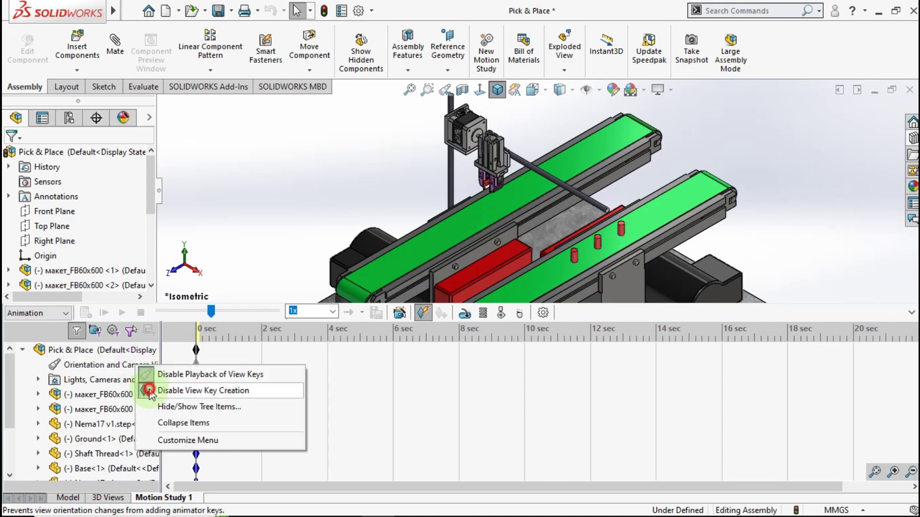
click(149, 391)
click(529, 269)
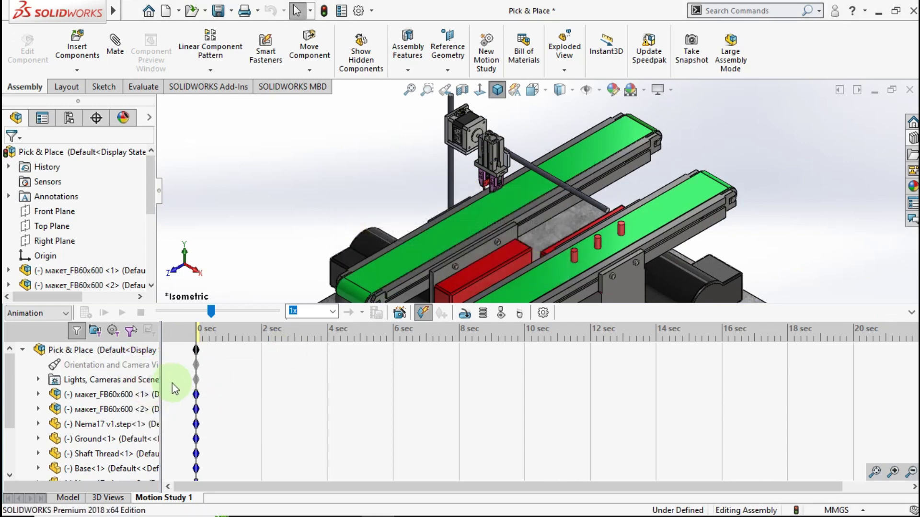
drag(198, 355, 231, 349)
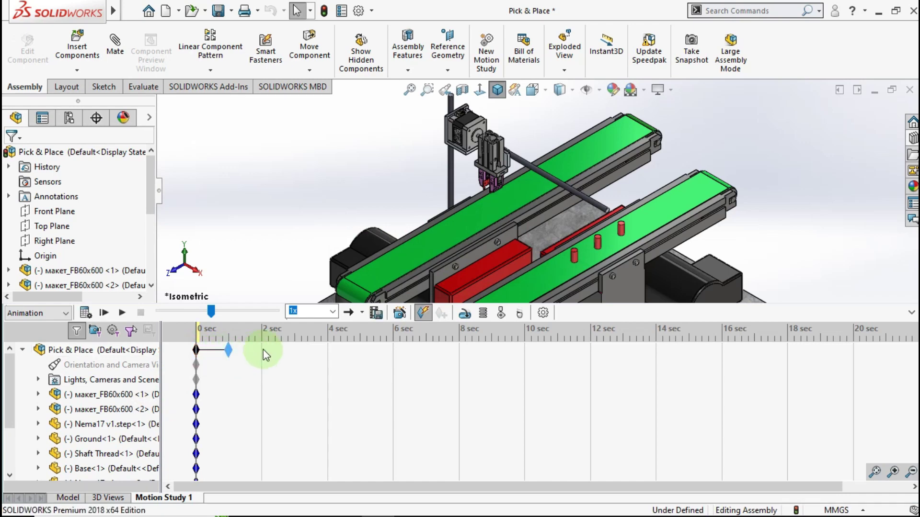
Add a linear actuator on the gripper face moving a distance of 179mm from 0.00s over 1.00s
click(463, 314)
scroll(486, 205, down, 6)
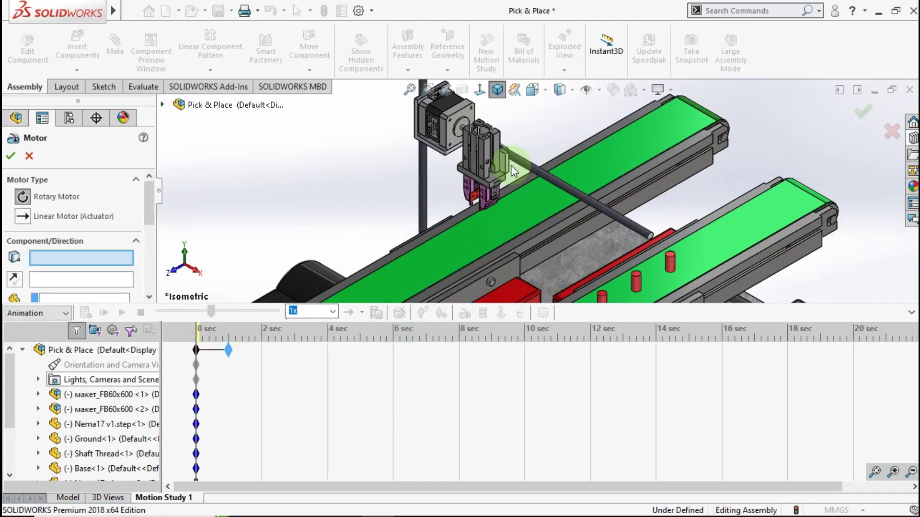
scroll(486, 206, down, 2)
scroll(523, 183, down, 2)
click(544, 149)
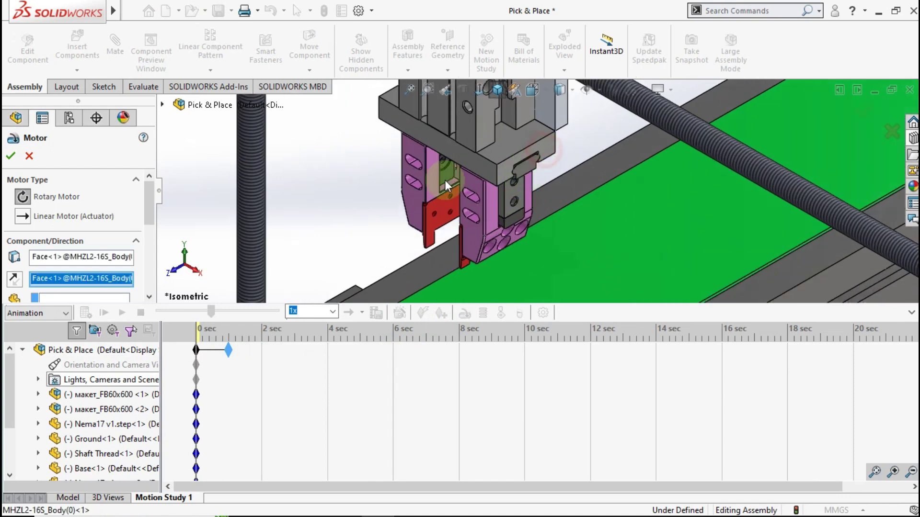
click(23, 217)
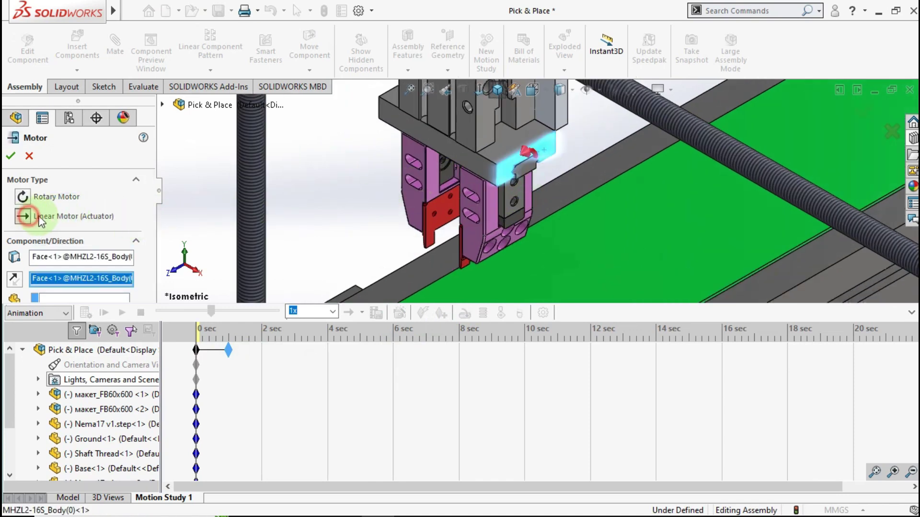
scroll(148, 217, down, 3)
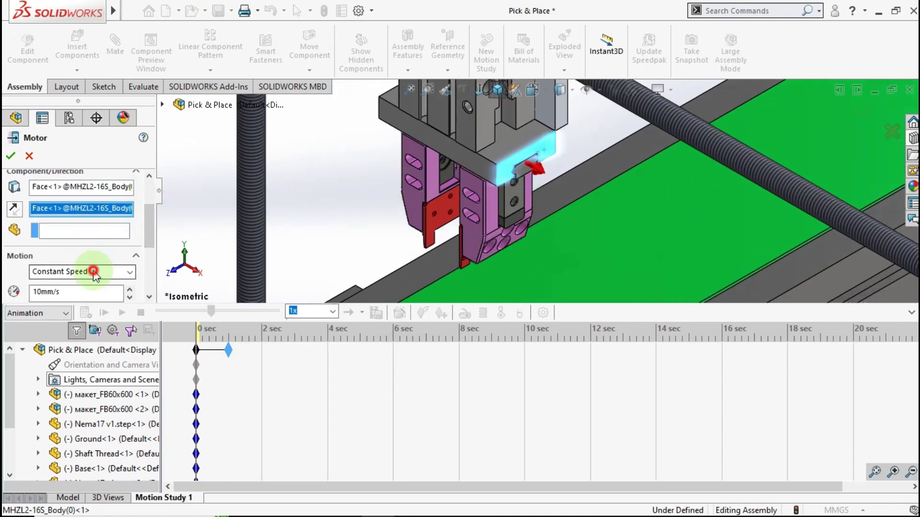
click(94, 272)
click(83, 290)
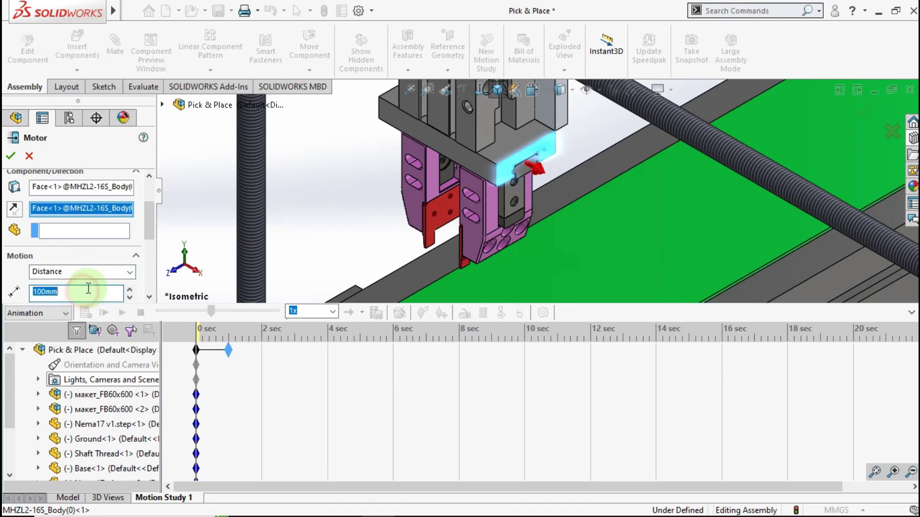
text(179)
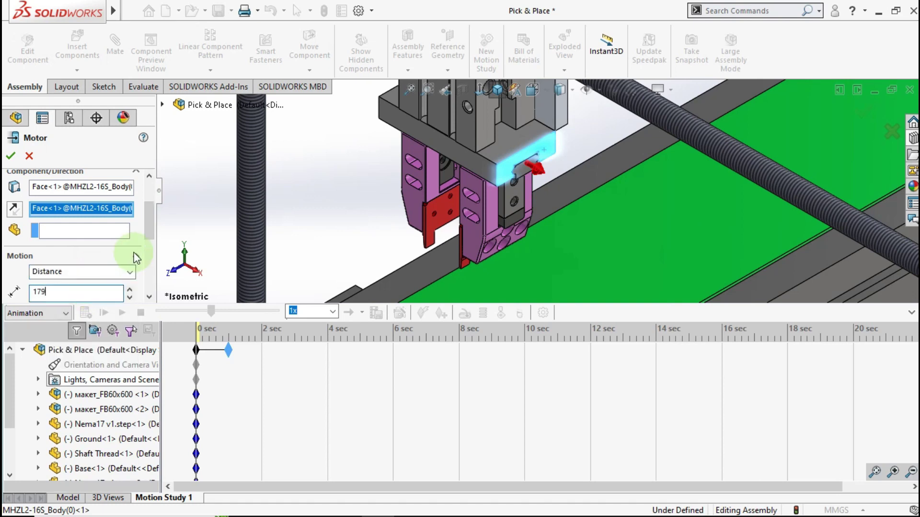
drag(154, 233, 152, 250)
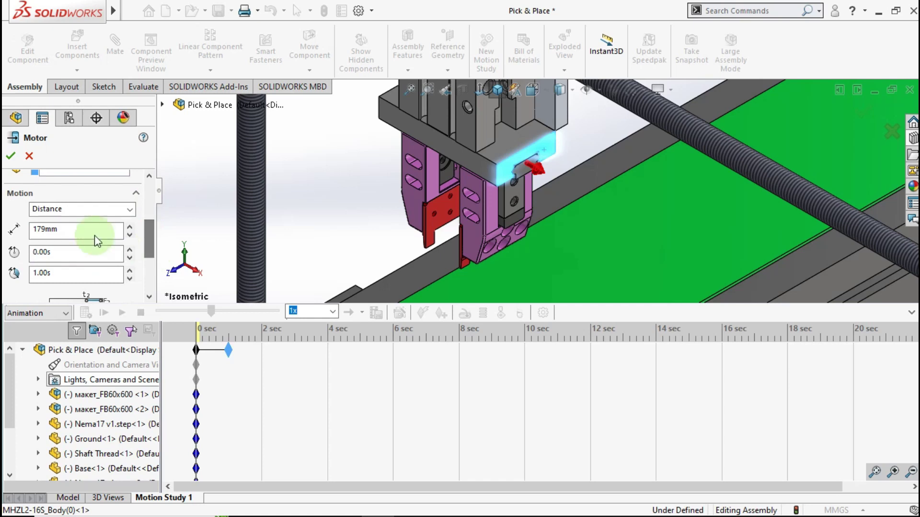
click(11, 155)
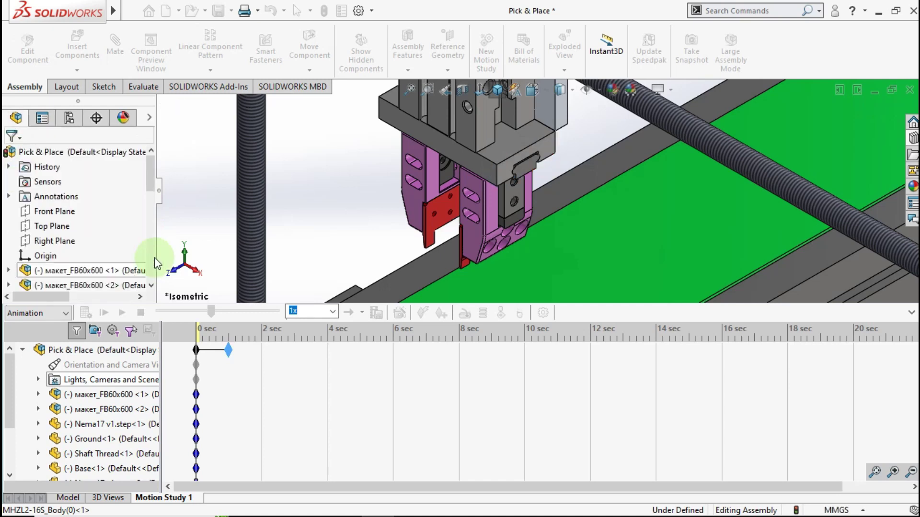
Under Part Gripper's Mates, suppress the Home Post and Workpiece mate folders
click(84, 410)
scroll(84, 410, down, 3)
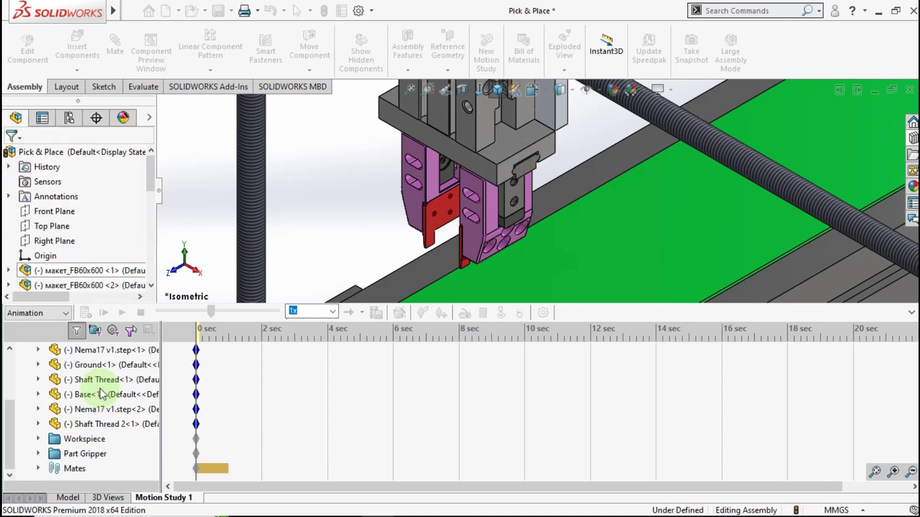
click(84, 453)
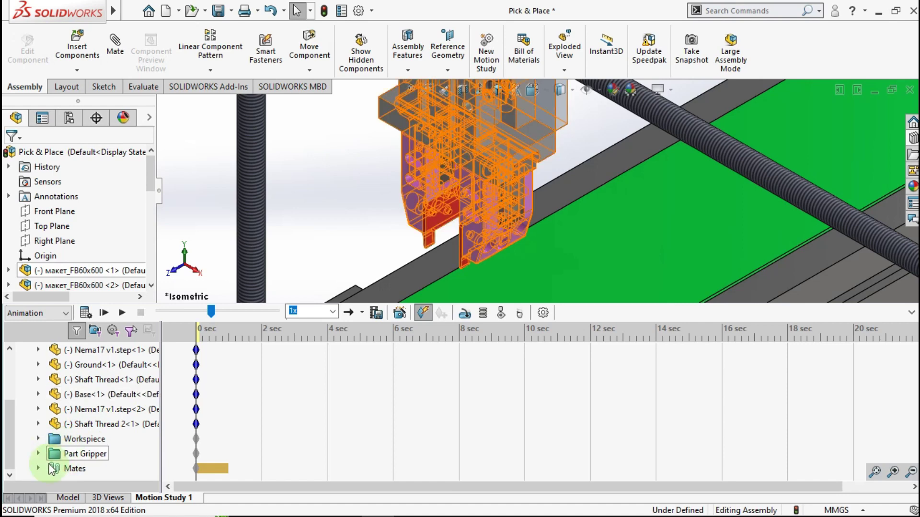
click(38, 468)
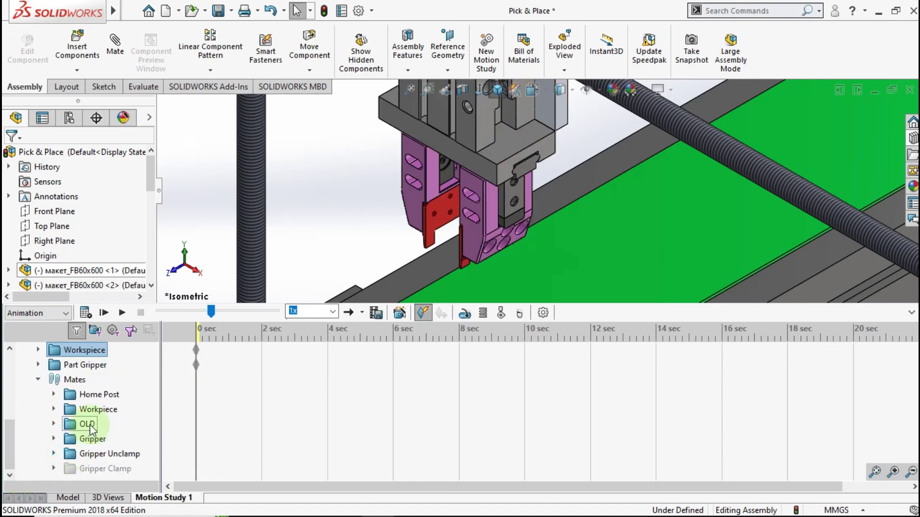
right_click(93, 395)
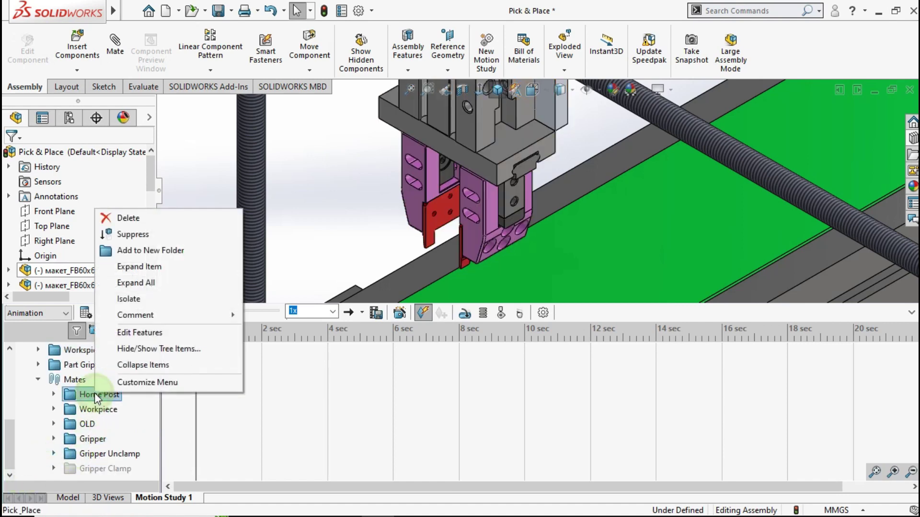
click(133, 236)
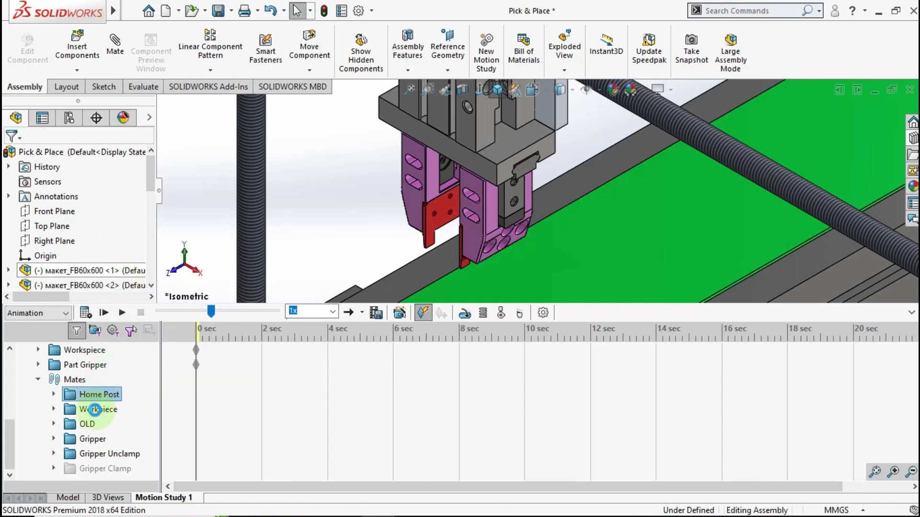
click(95, 409)
right_click(97, 413)
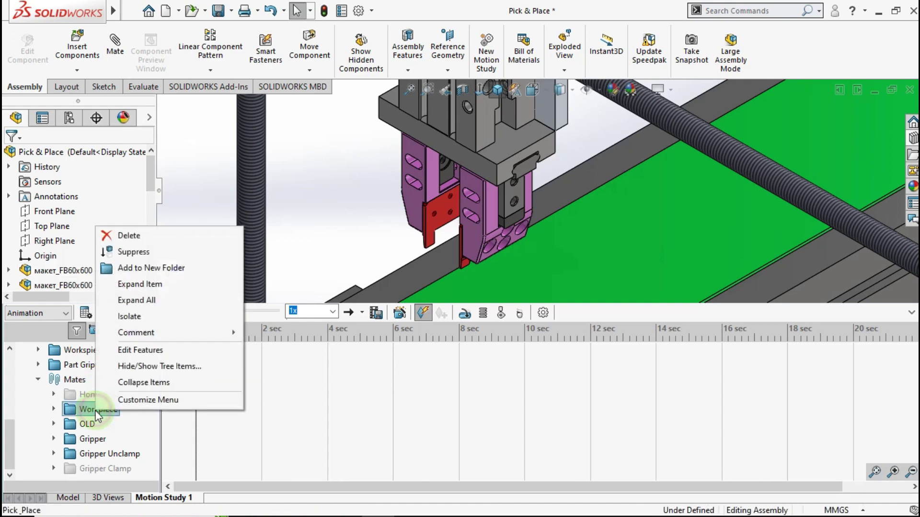
click(135, 252)
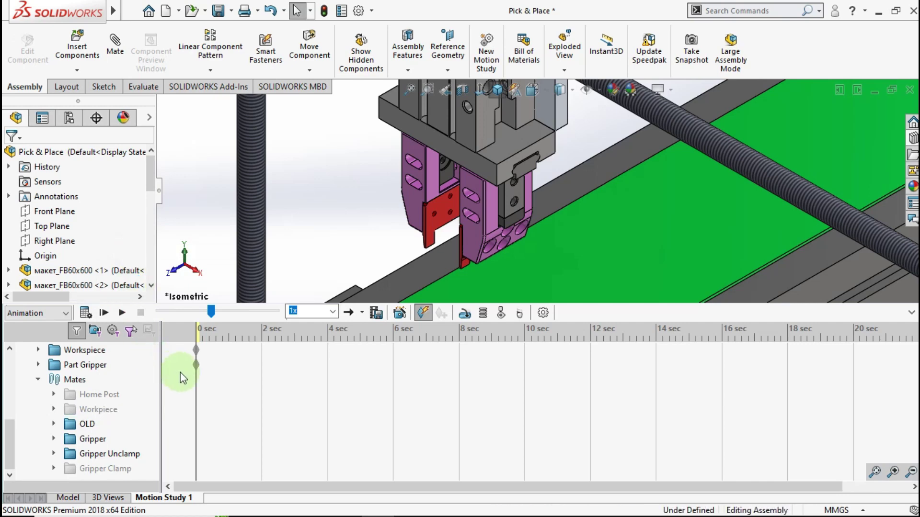
Turn LinearMotor18 off at its 1 sec end and move the study's end key to 2 sec
click(229, 375)
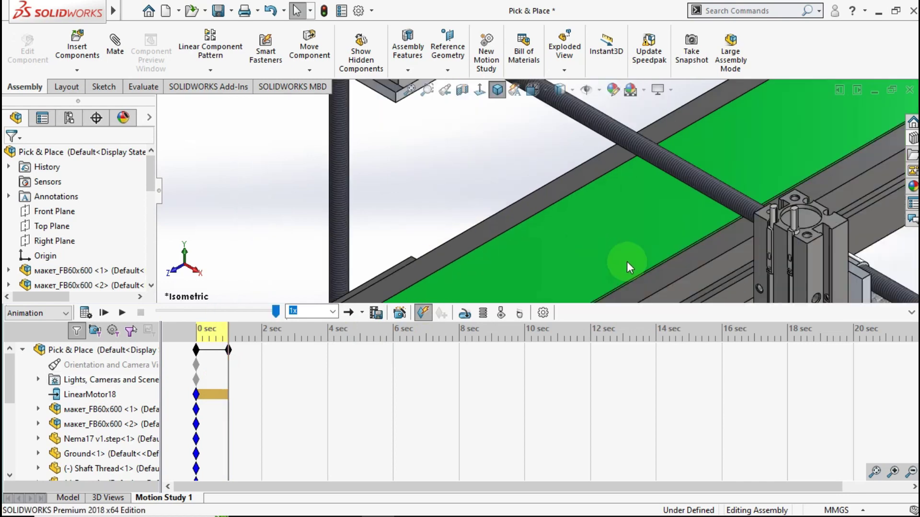
scroll(627, 261, up, 5)
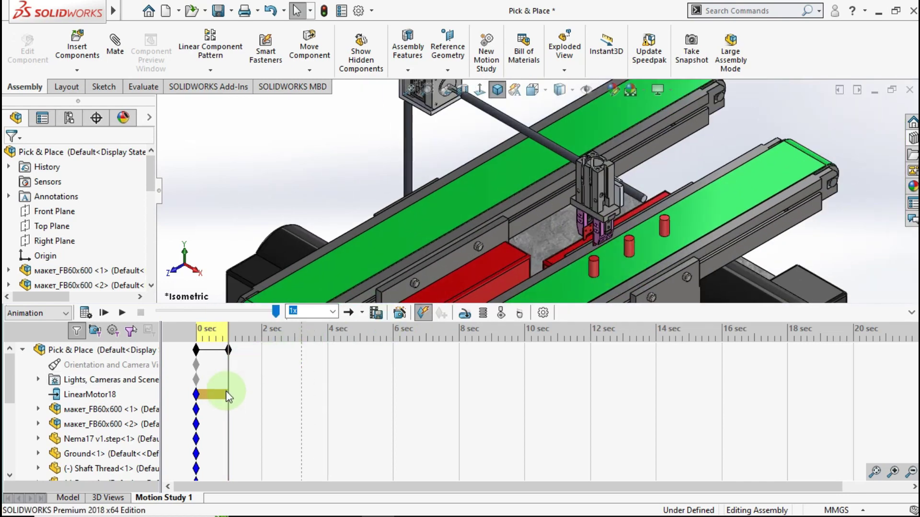
right_click(228, 393)
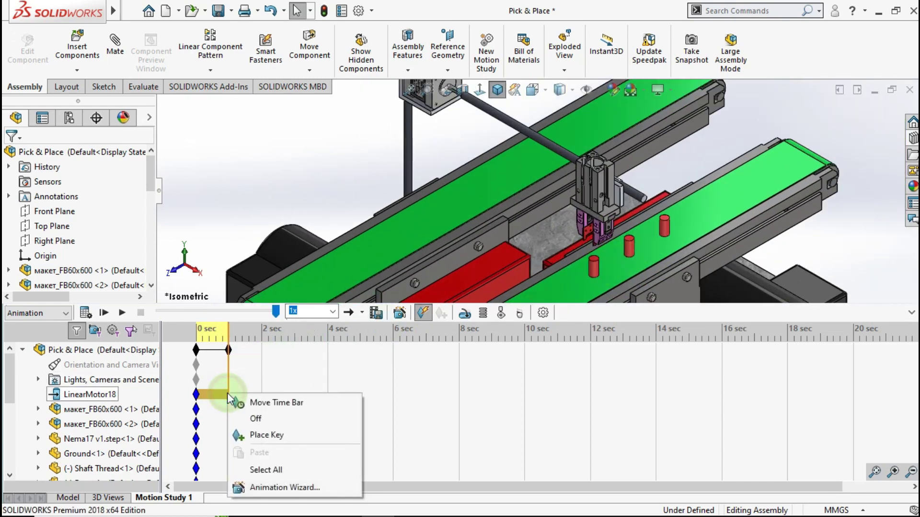
click(245, 418)
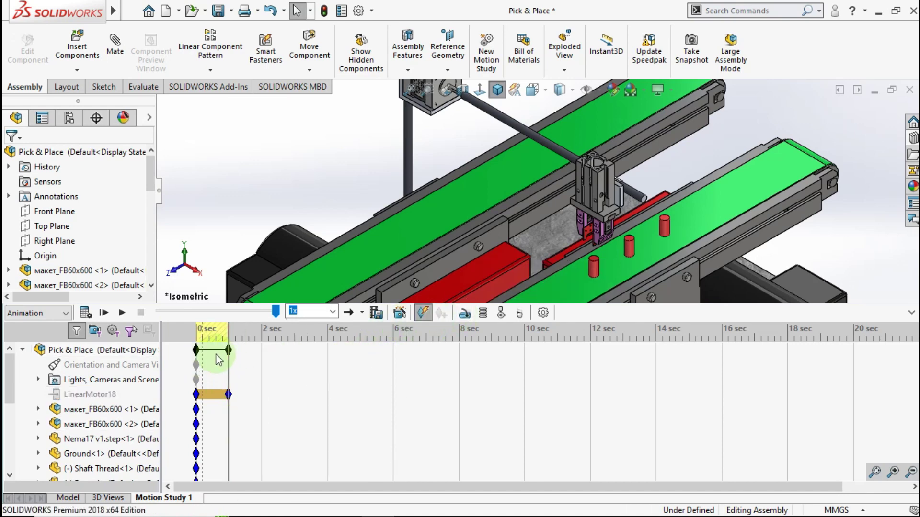
click(230, 350)
drag(231, 352, 262, 351)
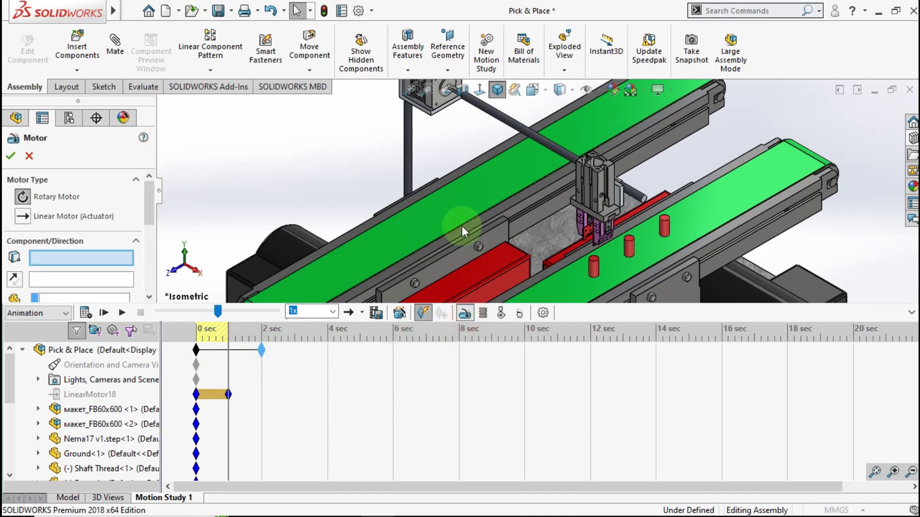
Start a linear actuator motor on the Base's bottom face
scroll(462, 226, up, 5)
middle_drag(461, 215, 484, 139)
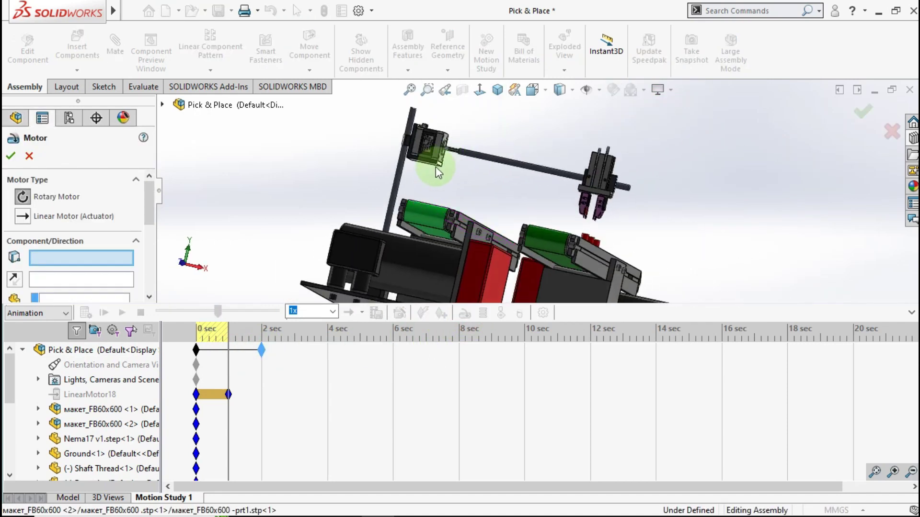
scroll(435, 166, down, 2)
scroll(441, 168, down, 2)
scroll(453, 163, down, 1)
click(453, 163)
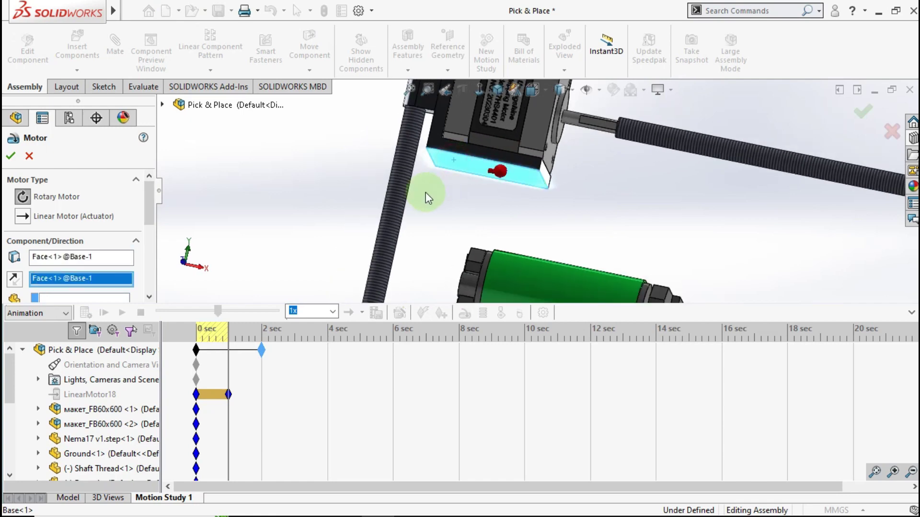
click(23, 219)
Give the Base motor a Distance profile of 40mm over 1.00s and confirm it as LinearMotor19
drag(150, 213, 149, 232)
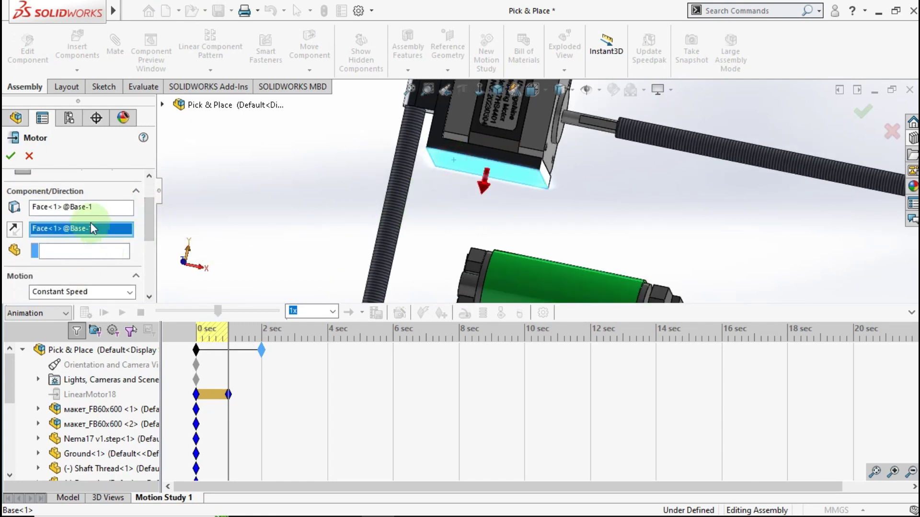
click(103, 292)
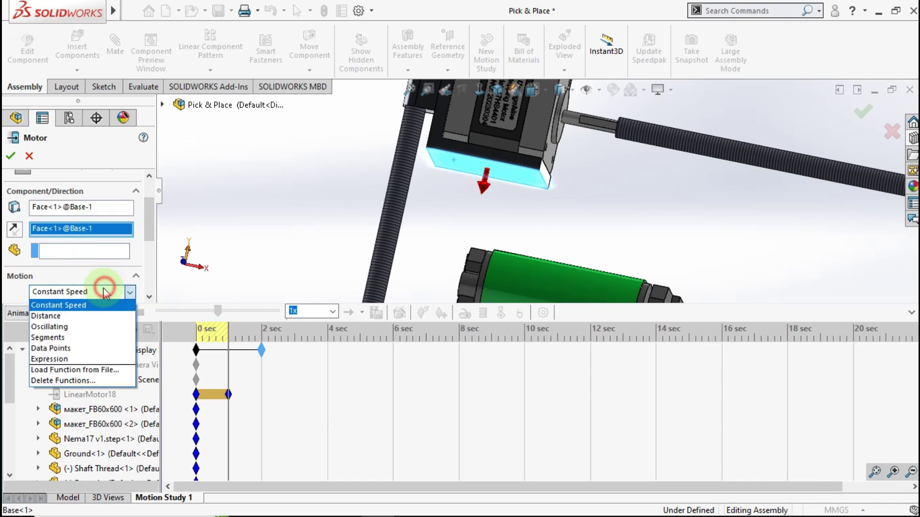
click(86, 314)
scroll(149, 237, down, 2)
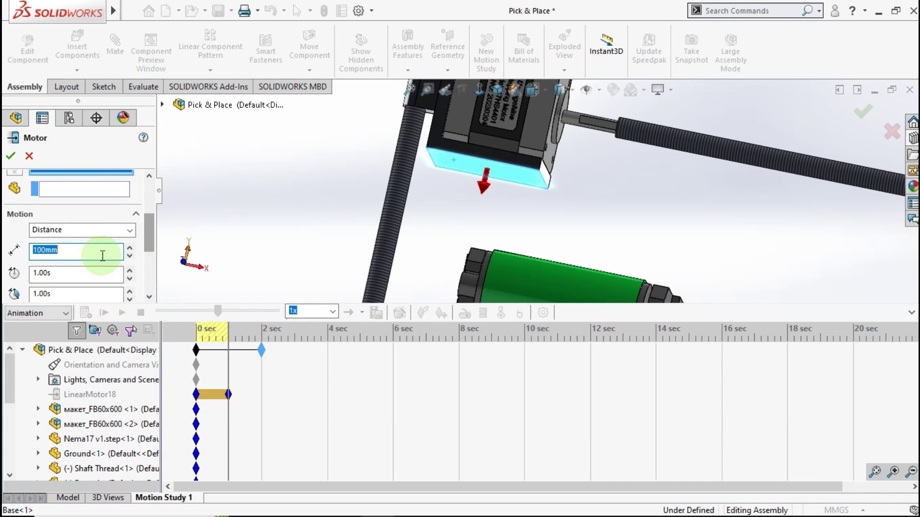
text(40)
click(231, 224)
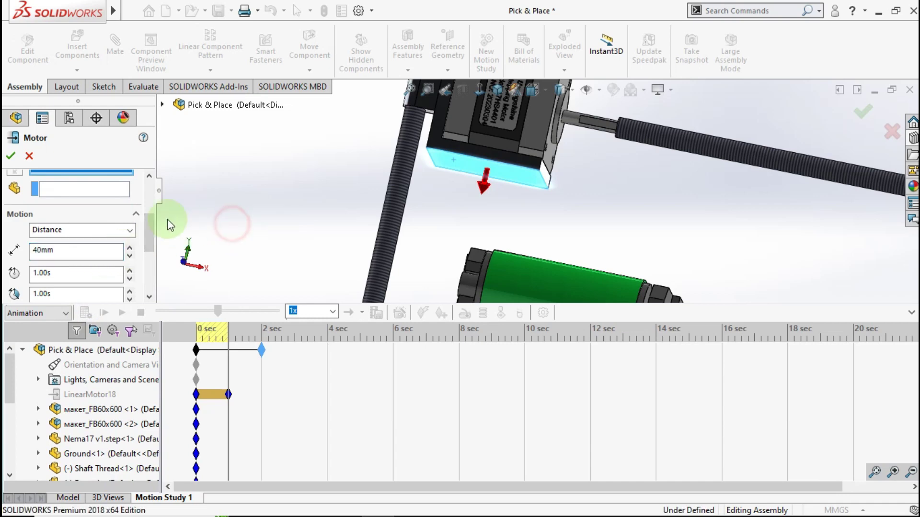
click(11, 155)
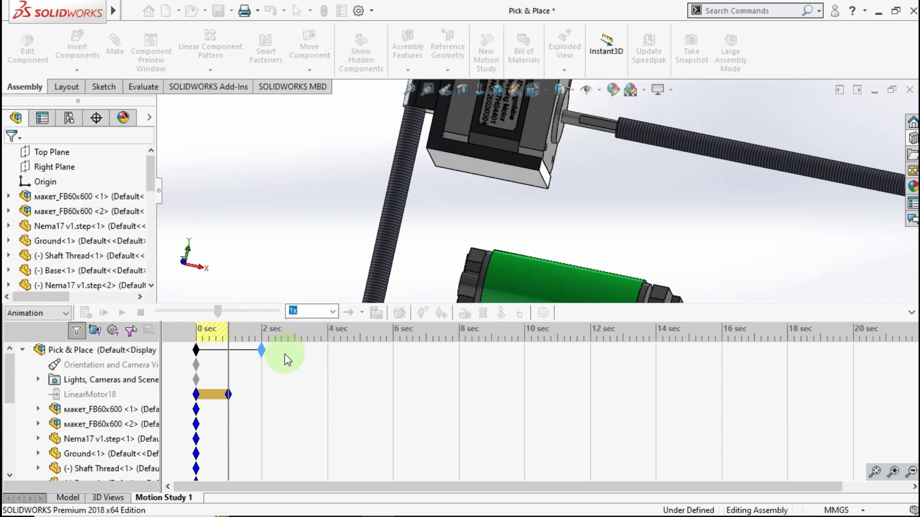
Delay LinearMotor19 to start at 1 sec and preview the study at 2 sec
click(196, 415)
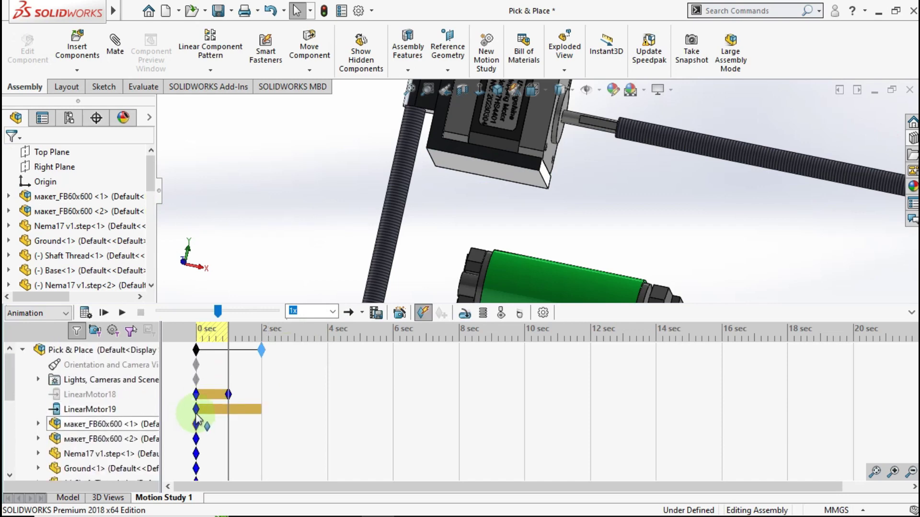
drag(197, 416, 229, 411)
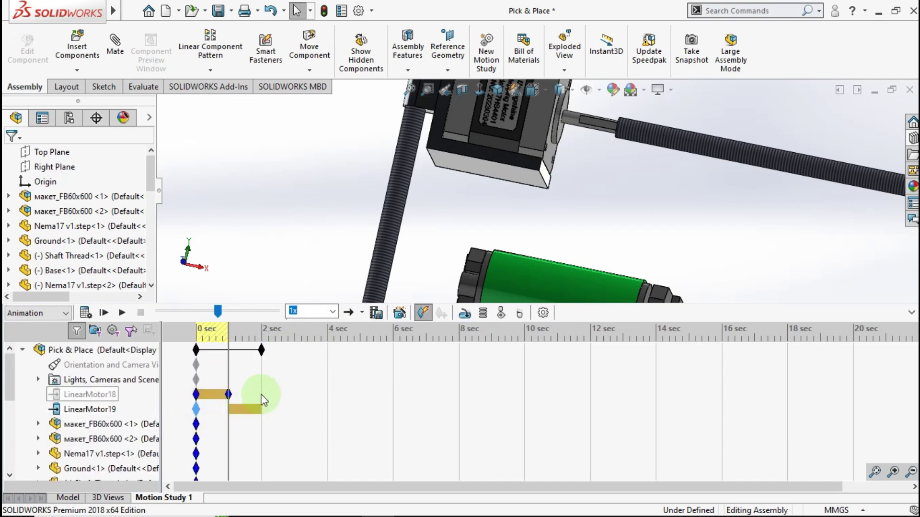
click(261, 392)
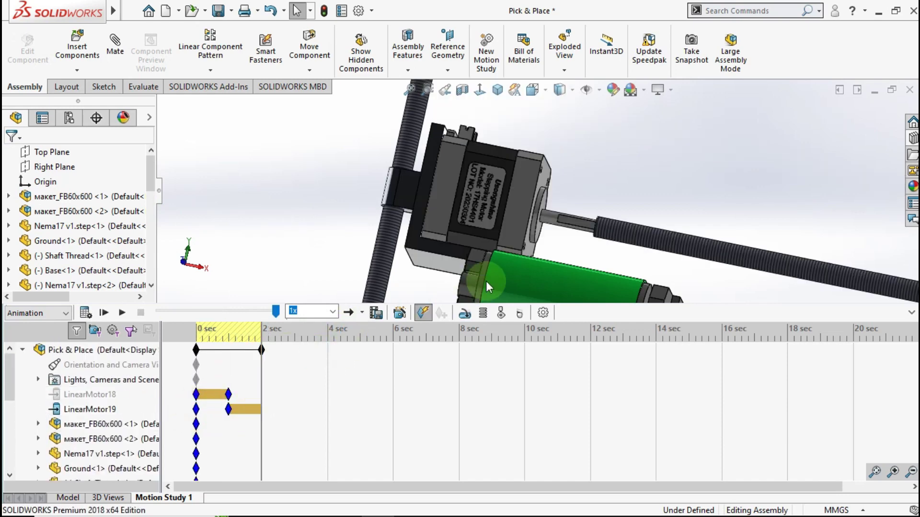
Switch LinearMotor19 off at the 2 sec mark
scroll(645, 280, up, 5)
middle_drag(757, 268, 740, 259)
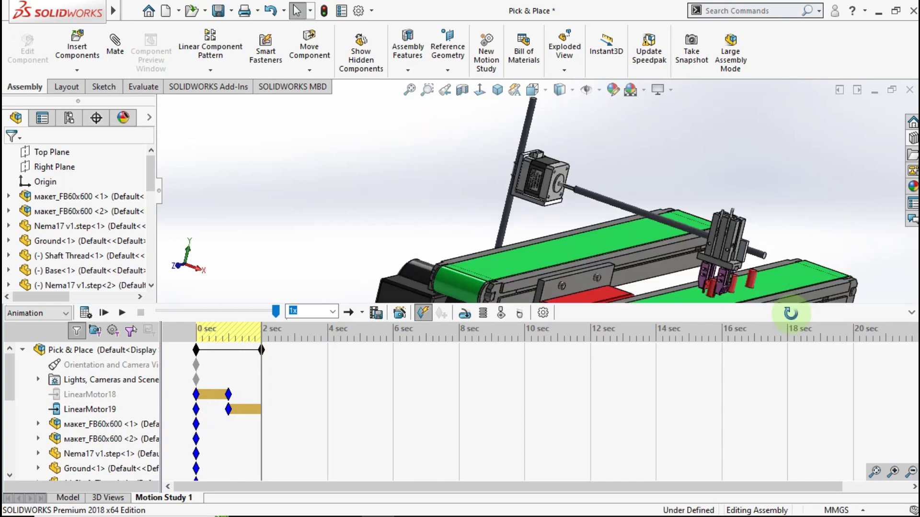
scroll(653, 251, down, 5)
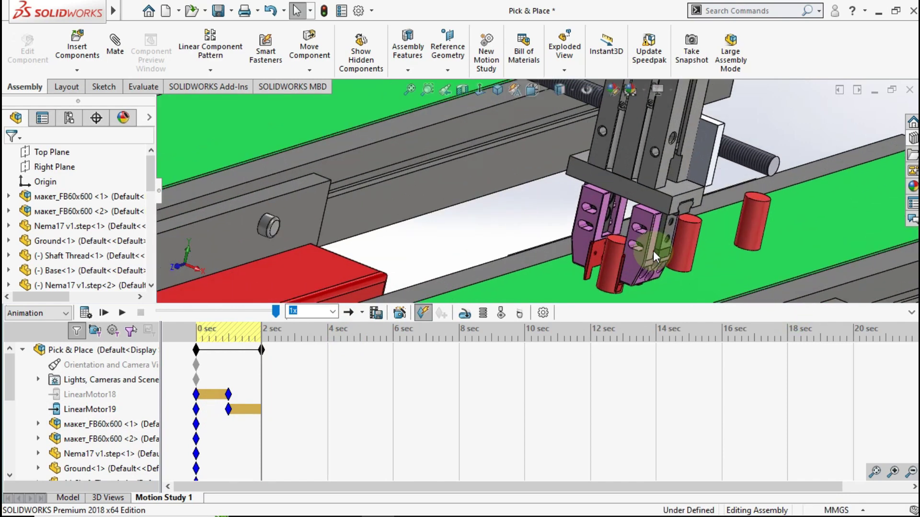
scroll(654, 251, down, 3)
click(239, 410)
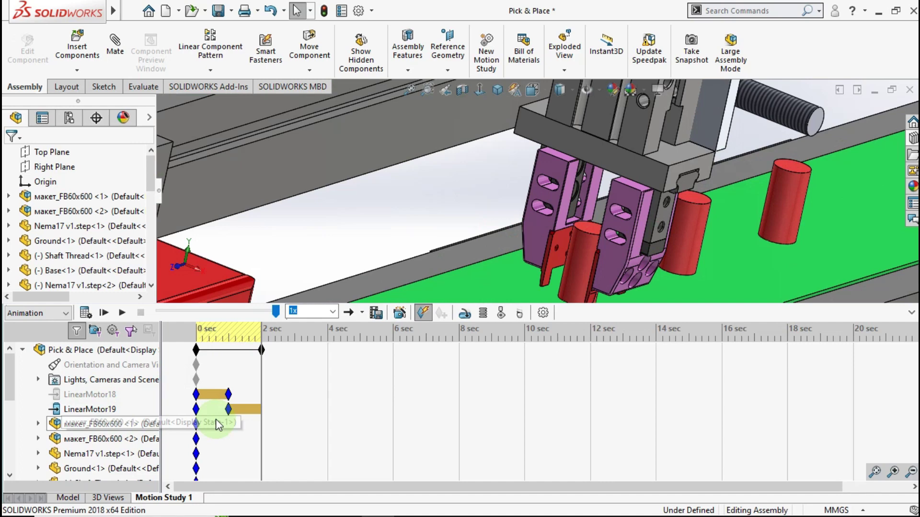
right_click(261, 409)
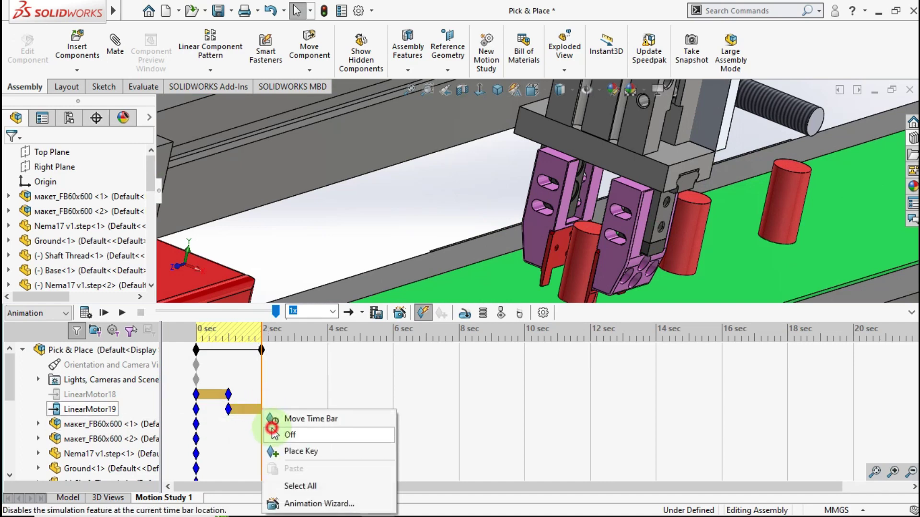
click(271, 433)
scroll(138, 396, down, 5)
scroll(138, 395, down, 1)
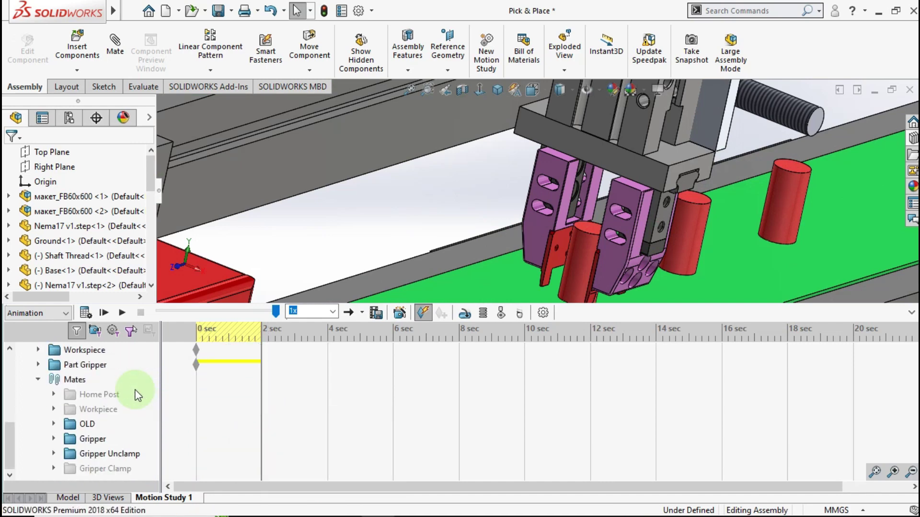
Suppress the Gripper Unclamp mate and drag the study's end key from 2 to about 3 sec
right_click(109, 454)
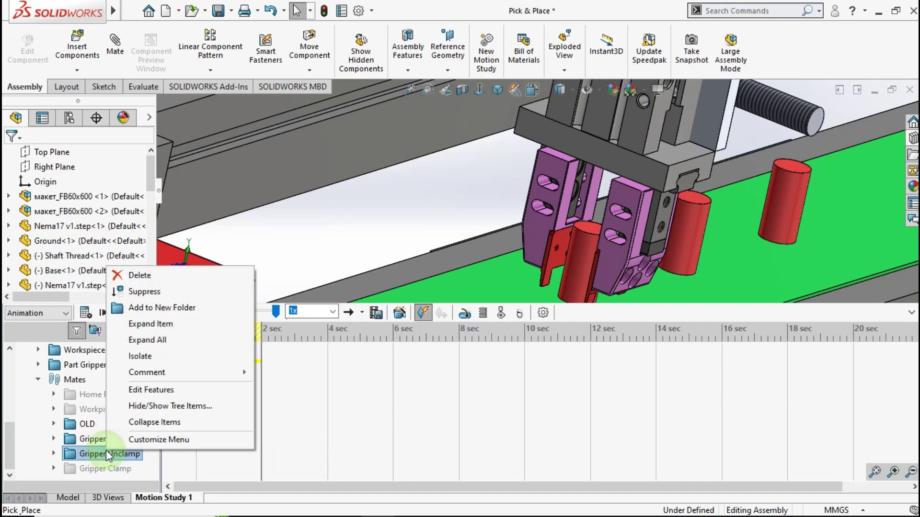
click(143, 294)
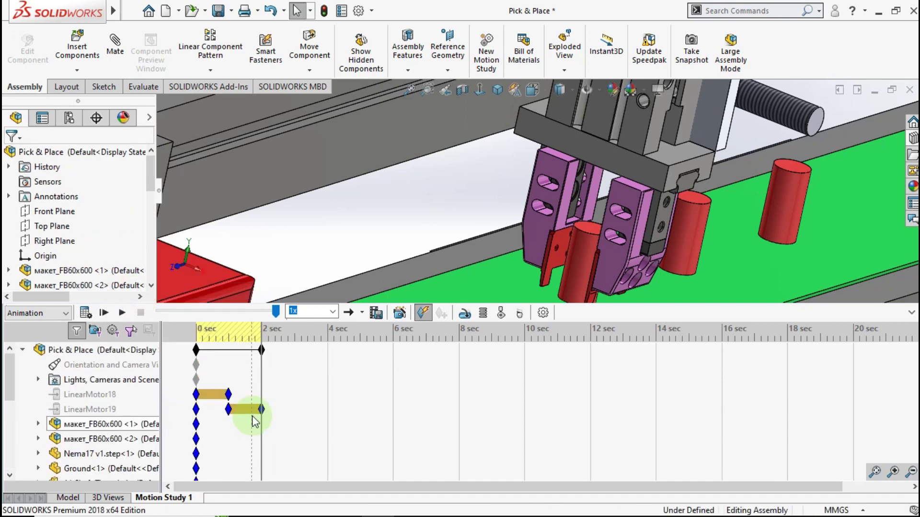
drag(262, 350, 294, 357)
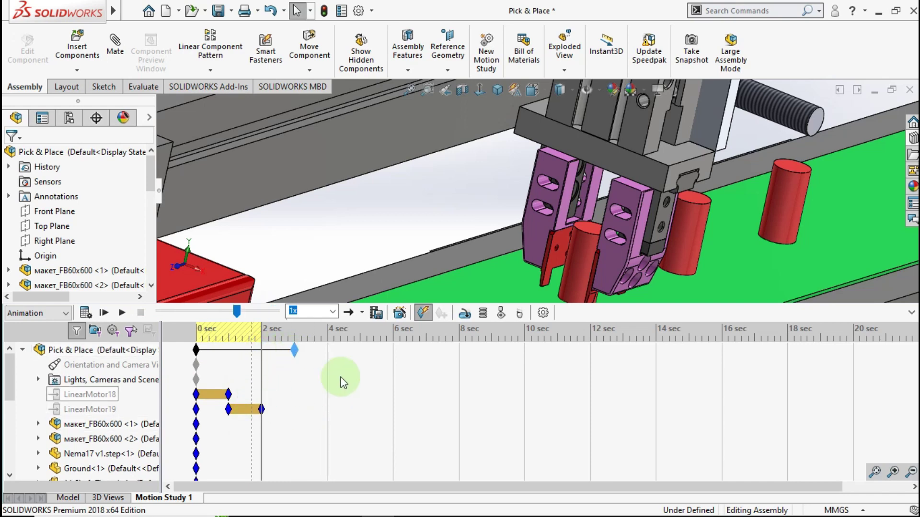
Add a linear actuator on the inox gripper jaw face with a Distance of 1.5
click(465, 313)
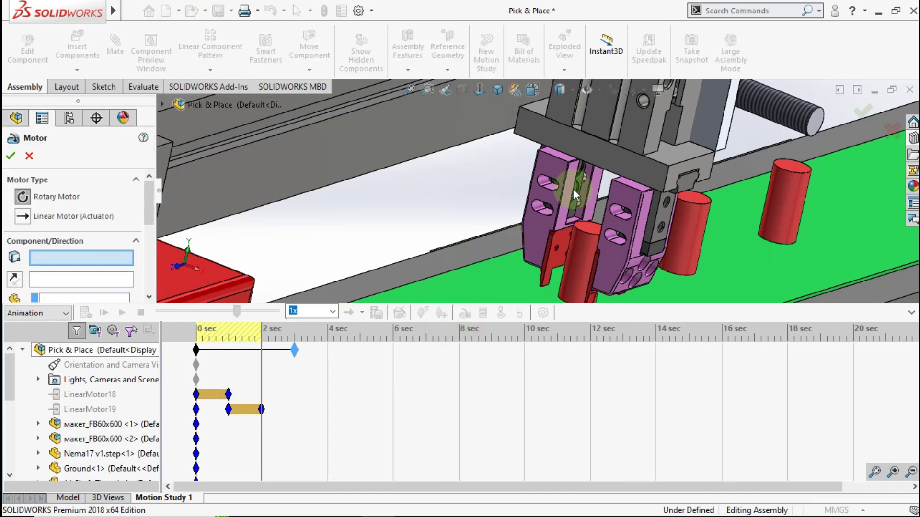
scroll(572, 189, down, 2)
click(550, 270)
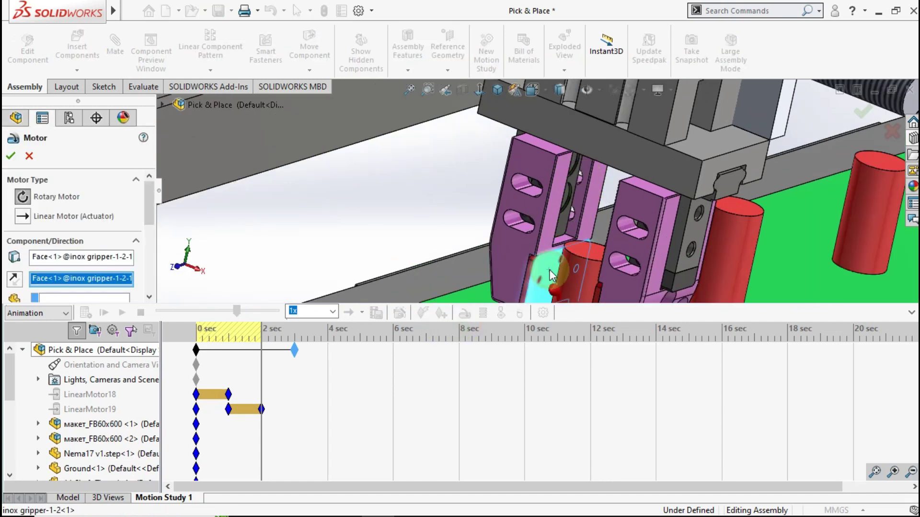
click(24, 216)
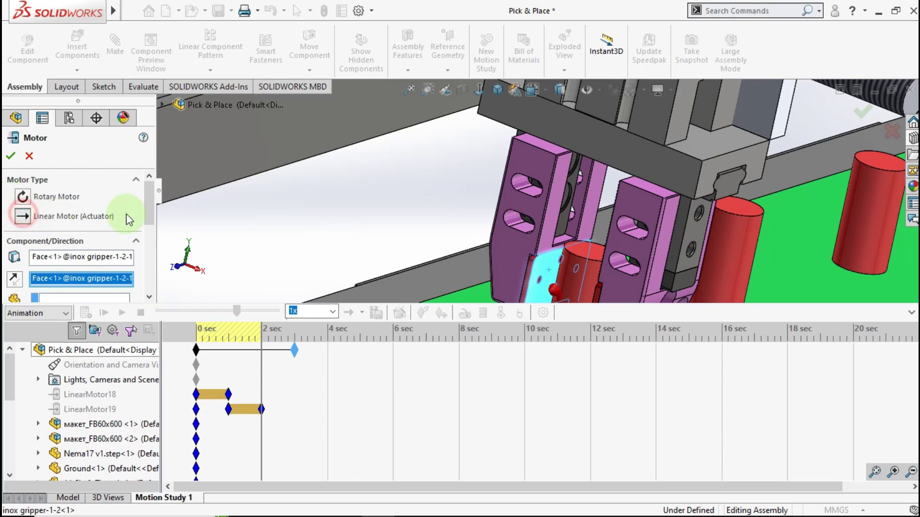
drag(147, 203, 147, 228)
scroll(473, 226, up, 3)
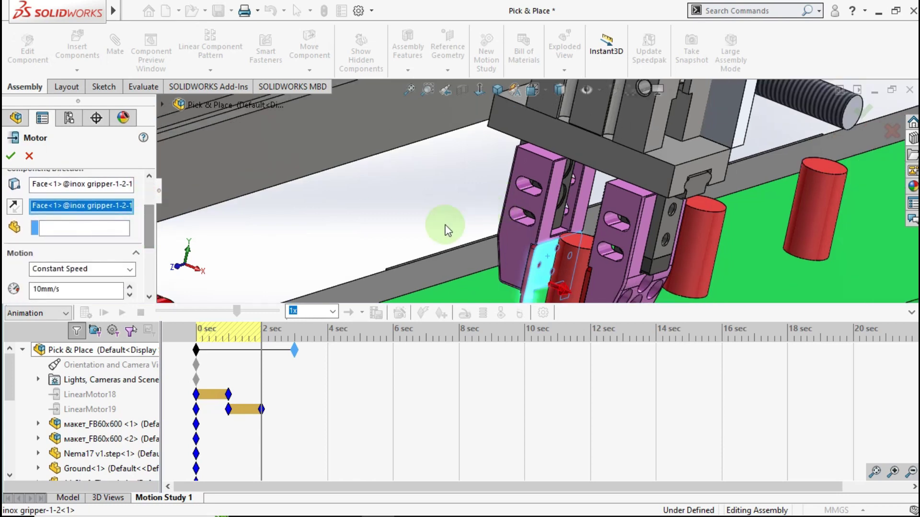
click(102, 269)
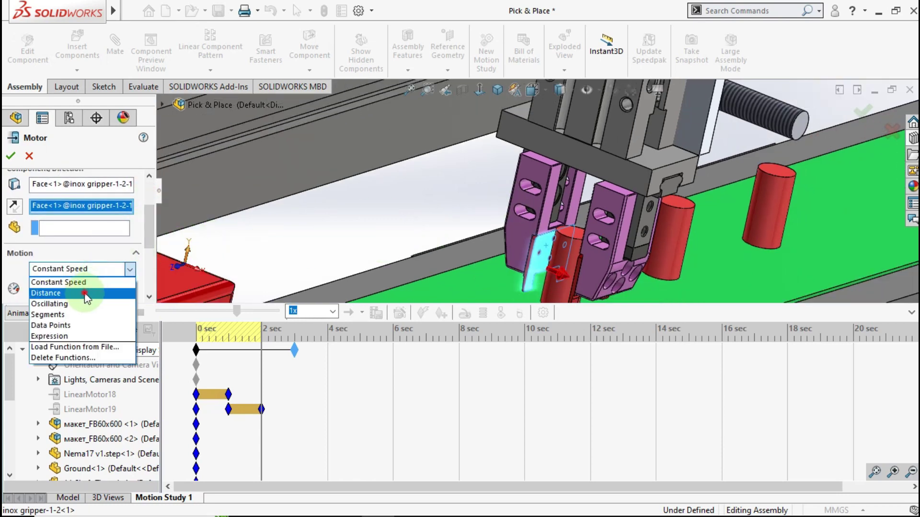
click(85, 291)
text(1)
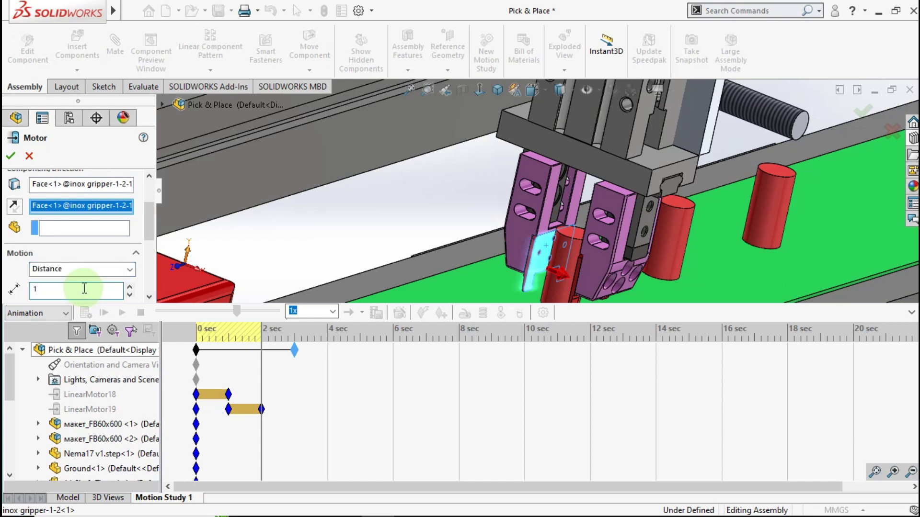
text(.5mm)
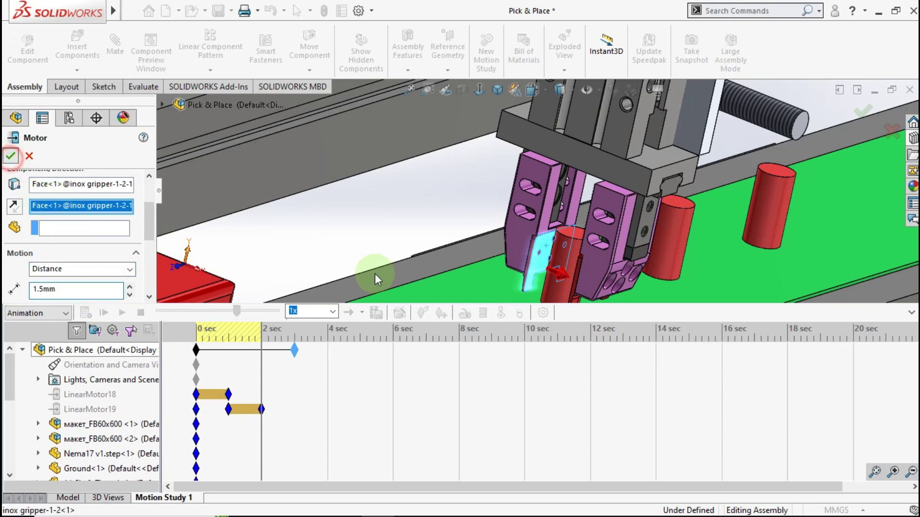
key(Return)
Move LinearMotor20's start key to 2 sec so it runs to about 3 sec
mouse_move(621, 232)
middle_down()
mouse_move(622, 214)
mouse_move(653, 222)
mouse_move(651, 243)
middle_up()
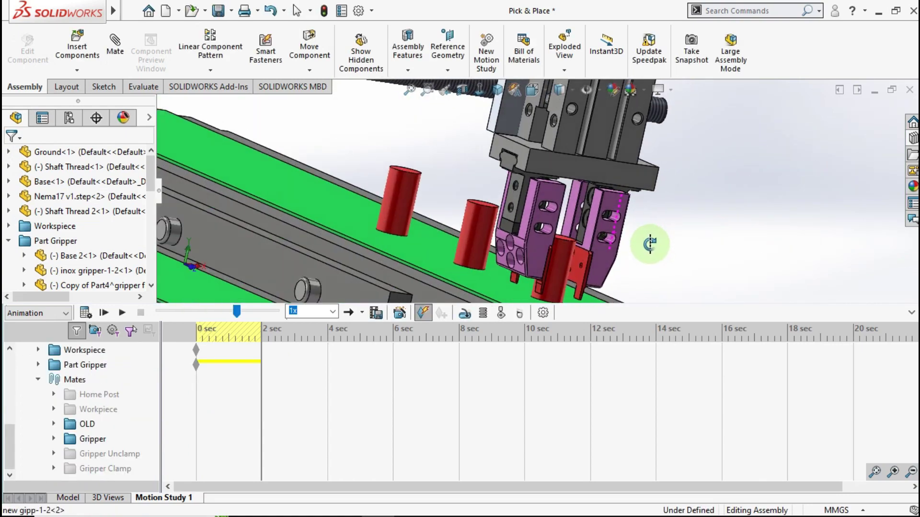
click(263, 411)
drag(196, 424, 195, 434)
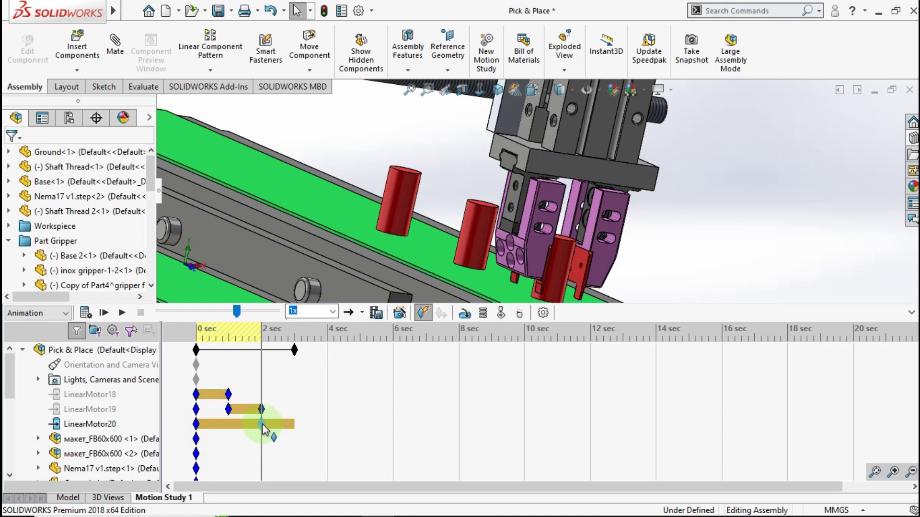
drag(263, 425, 261, 425)
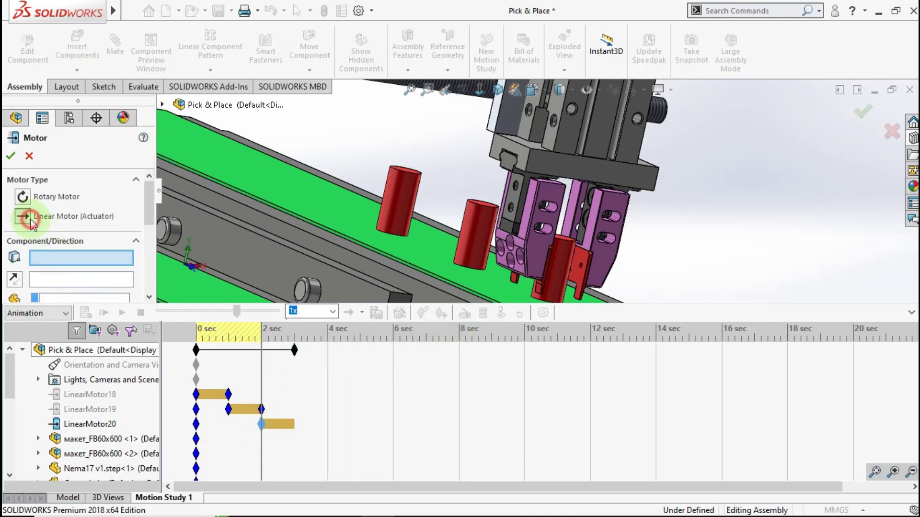
Add LinearMotor21 on the other gripper jaw face, moving a fixed distance of 1.5 mm
click(579, 274)
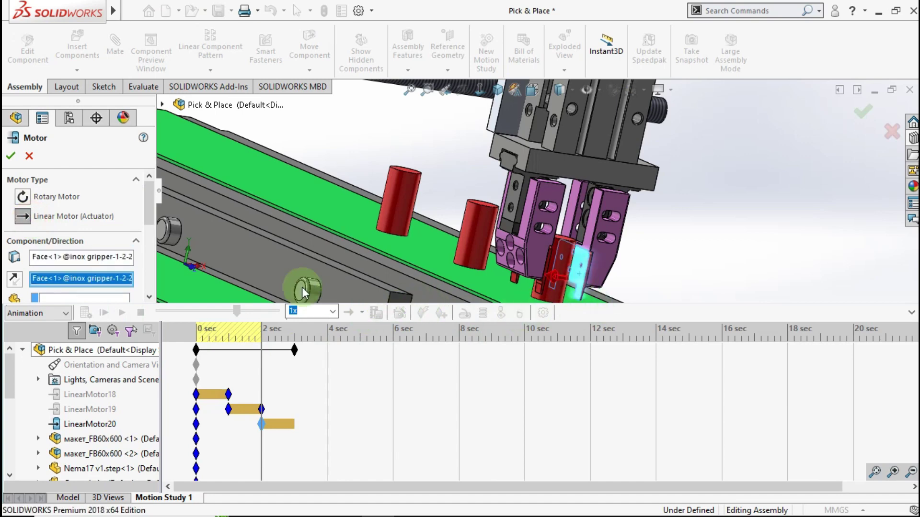
scroll(146, 222, down, 5)
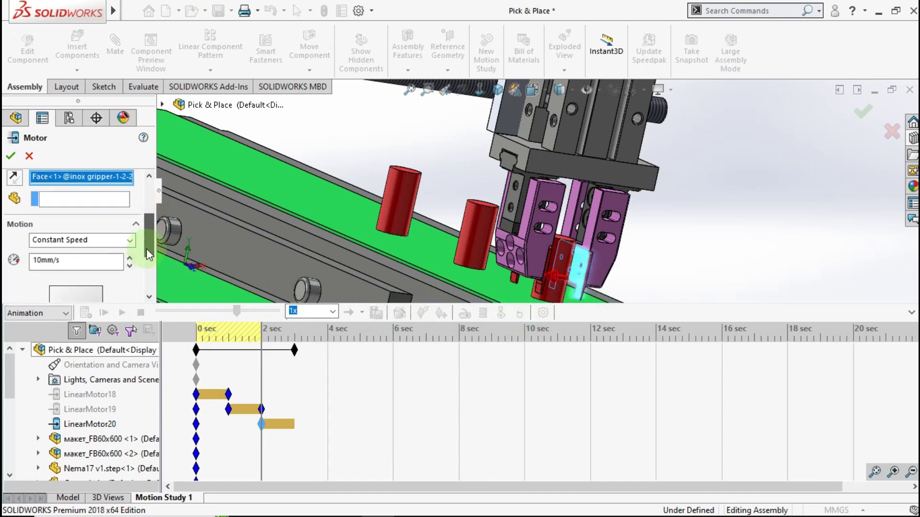
click(118, 234)
click(100, 257)
double_click(90, 257)
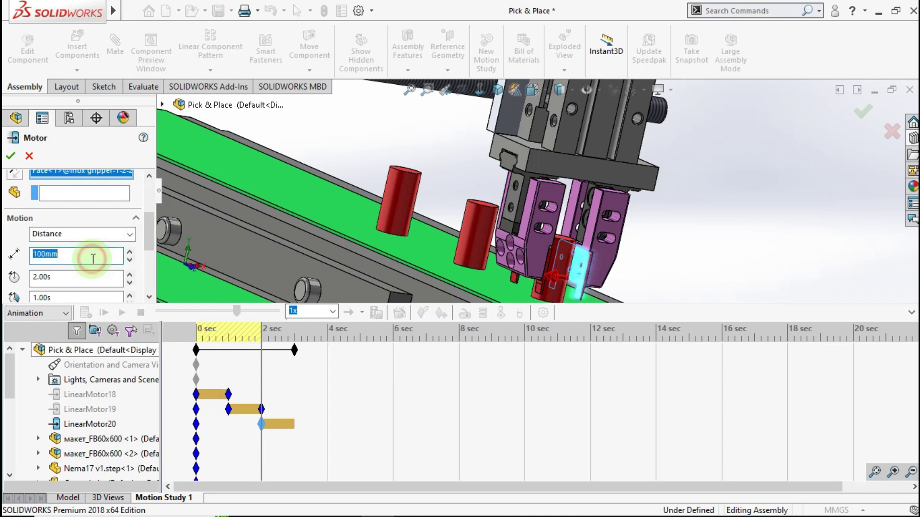
text(q1)
double_click(90, 256)
text(1)
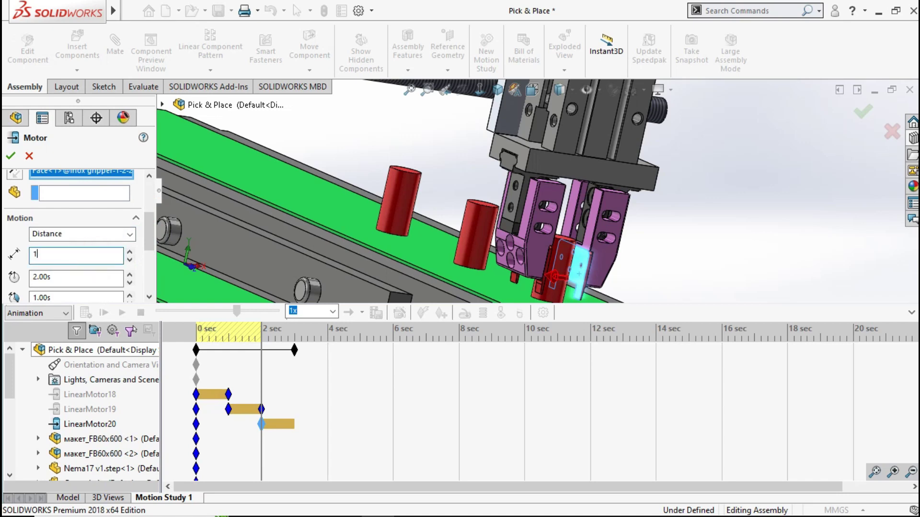
text(.5)
click(101, 263)
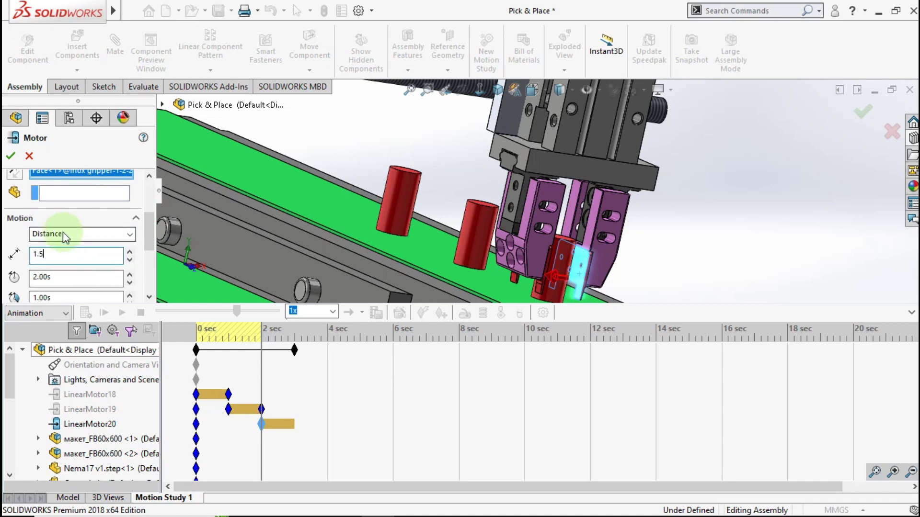
click(13, 154)
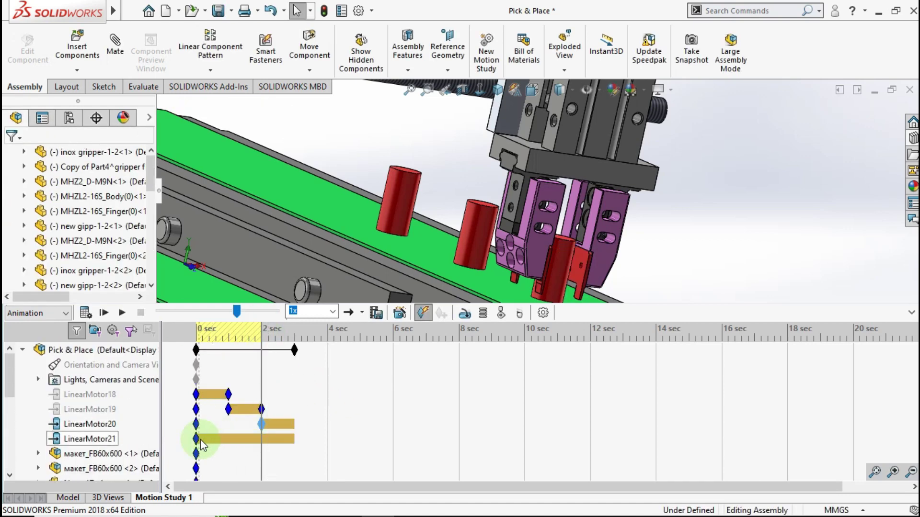
Shift LinearMotor21's start to 2 sec and move the time bar to 3 sec
drag(197, 443, 266, 443)
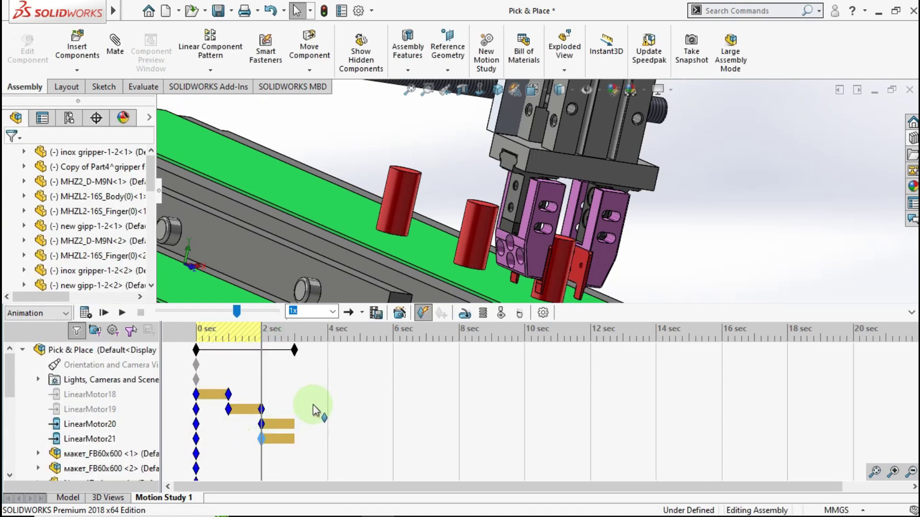
click(295, 387)
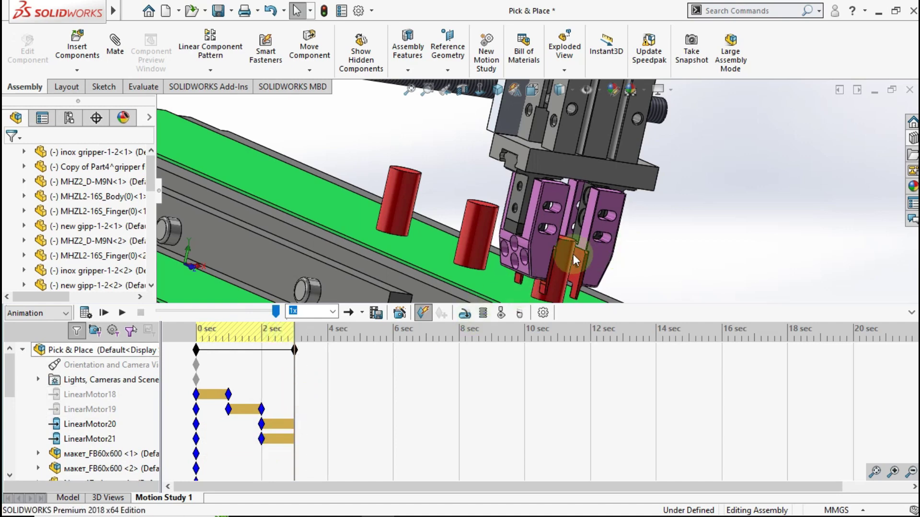
mouse_move(559, 257)
middle_down()
mouse_move(531, 251)
mouse_move(551, 246)
middle_up()
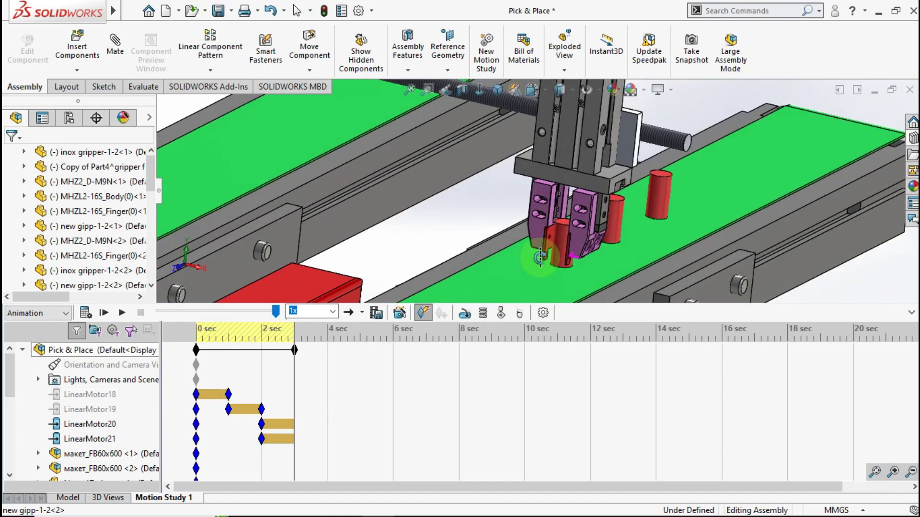
Key LinearMotor20 and LinearMotor21 ends at 3 sec and extend the study to about 4 sec
right_click(294, 424)
click(325, 358)
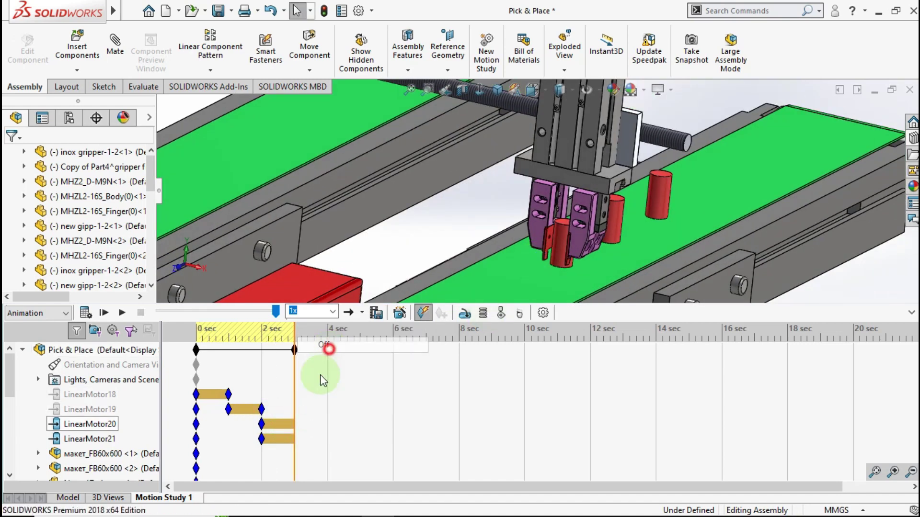
right_click(294, 442)
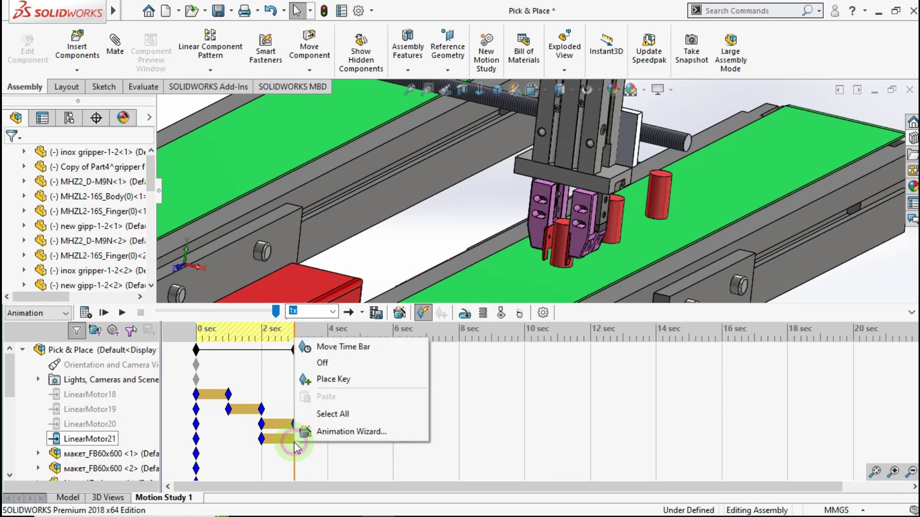
click(329, 374)
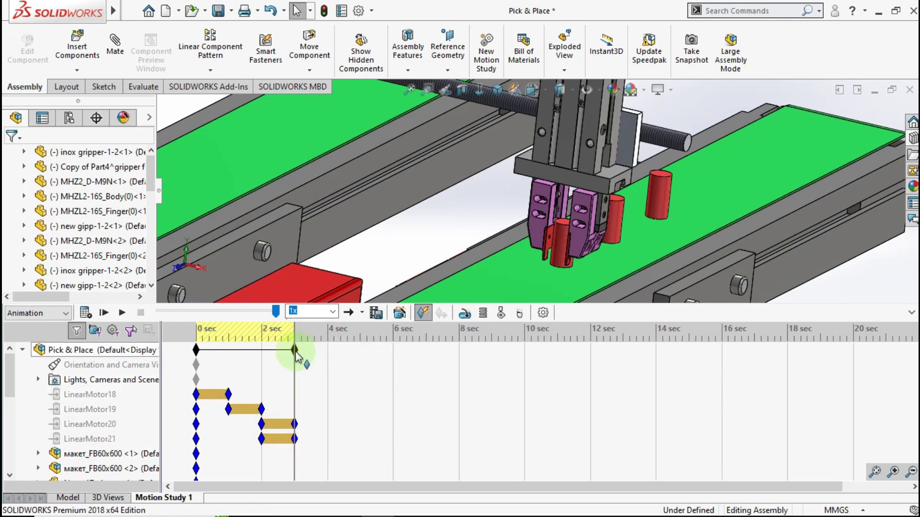
drag(295, 355, 330, 356)
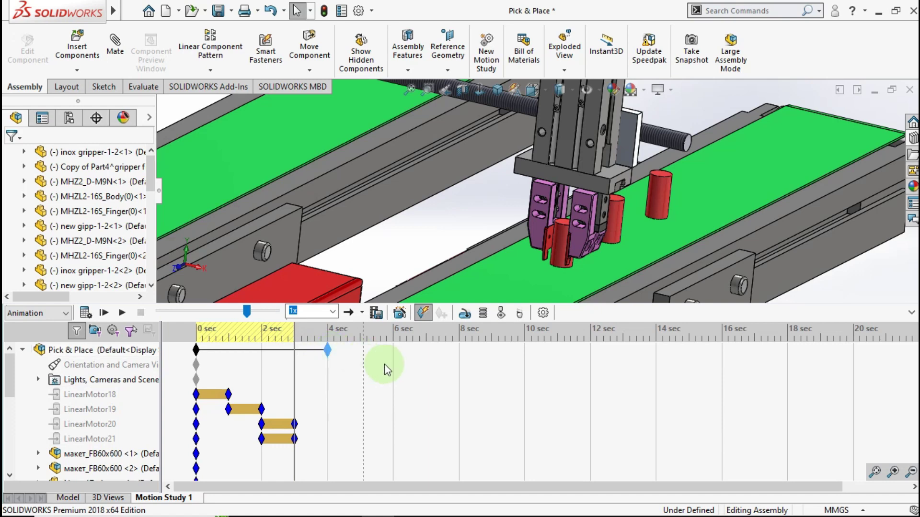
Start a new motor and select the Base face for it to drive
click(470, 317)
scroll(558, 256, up, 2)
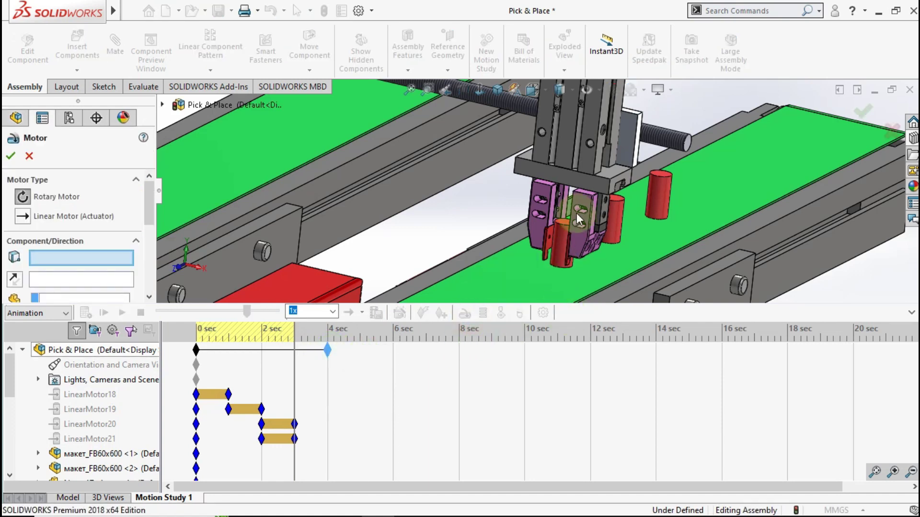
scroll(577, 213, up, 2)
scroll(424, 169, up, 2)
scroll(305, 184, up, 1)
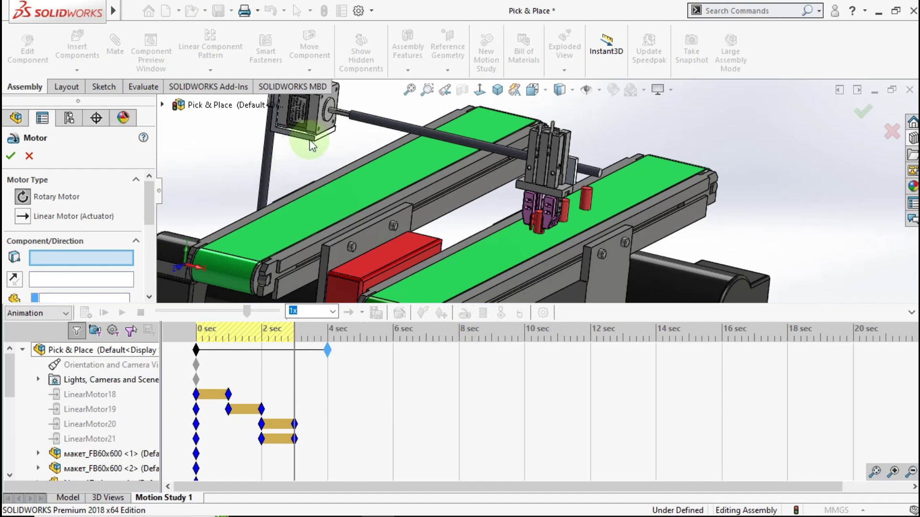
scroll(321, 140, down, 2)
scroll(322, 140, down, 2)
scroll(335, 138, down, 1)
click(338, 133)
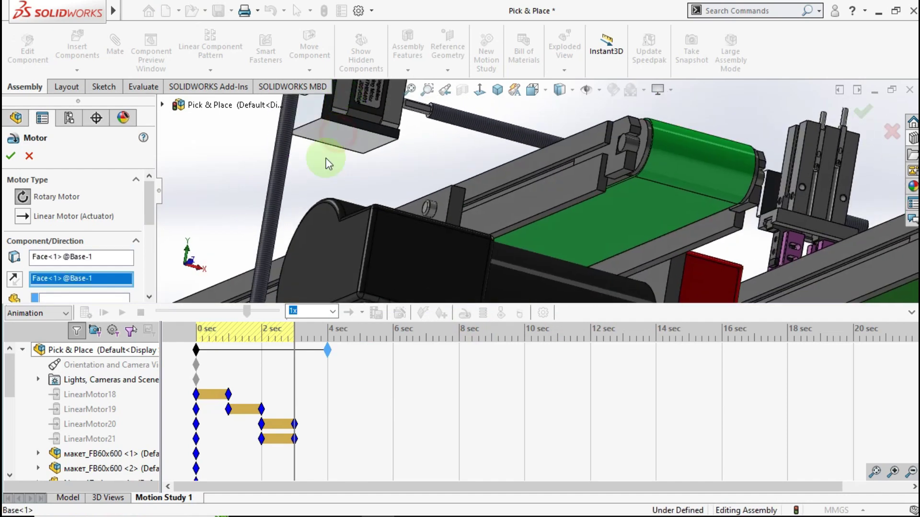
Make it a linear motor moving a fixed distance of 40 mm
click(23, 216)
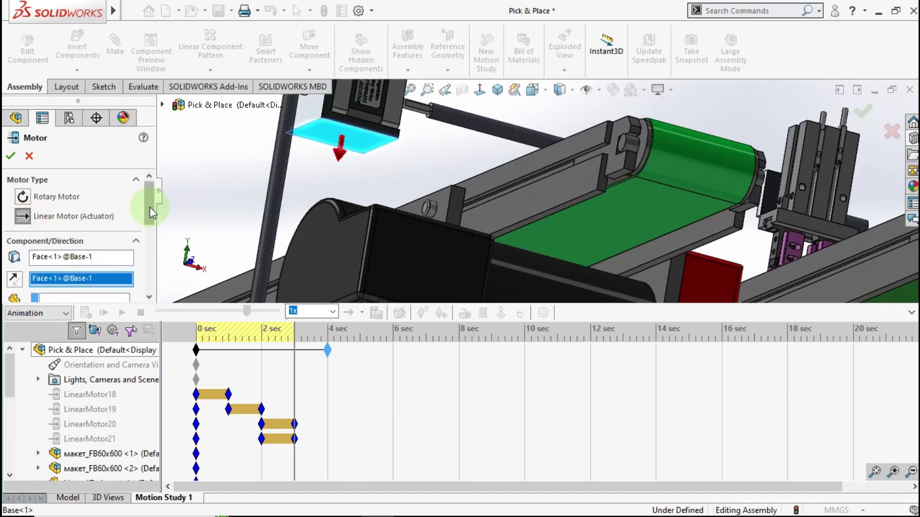
scroll(149, 207, down, 5)
click(85, 229)
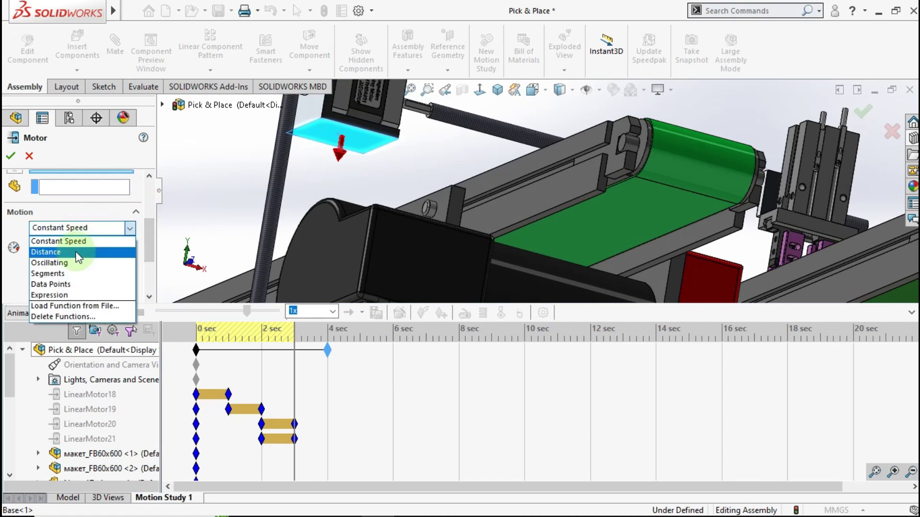
click(79, 258)
double_click(76, 247)
text(40mm)
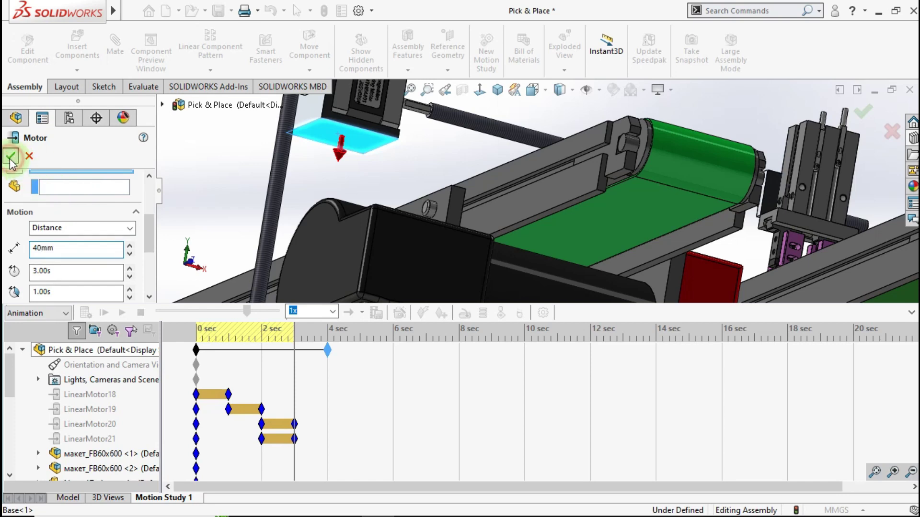
click(11, 156)
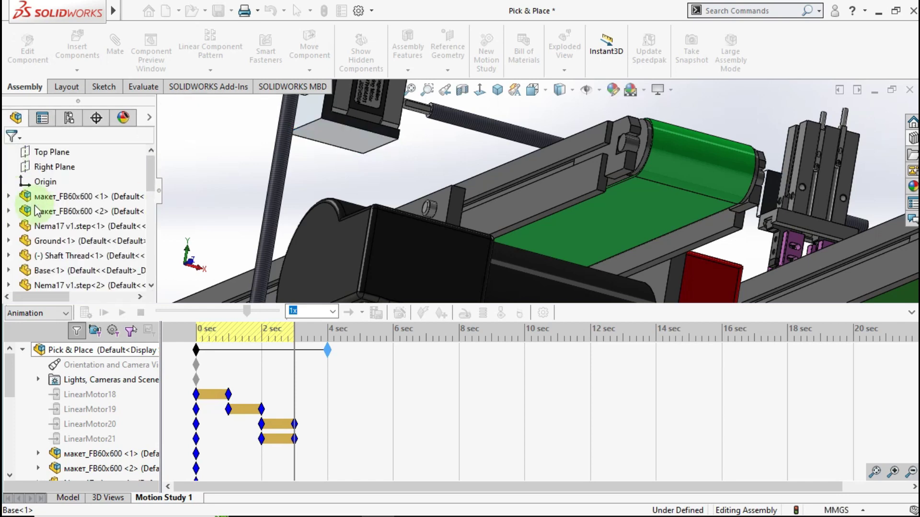
Start LinearMotor22 at 3 sec and reverse its direction so it moves upward
scroll(119, 349, down, 10)
click(192, 364)
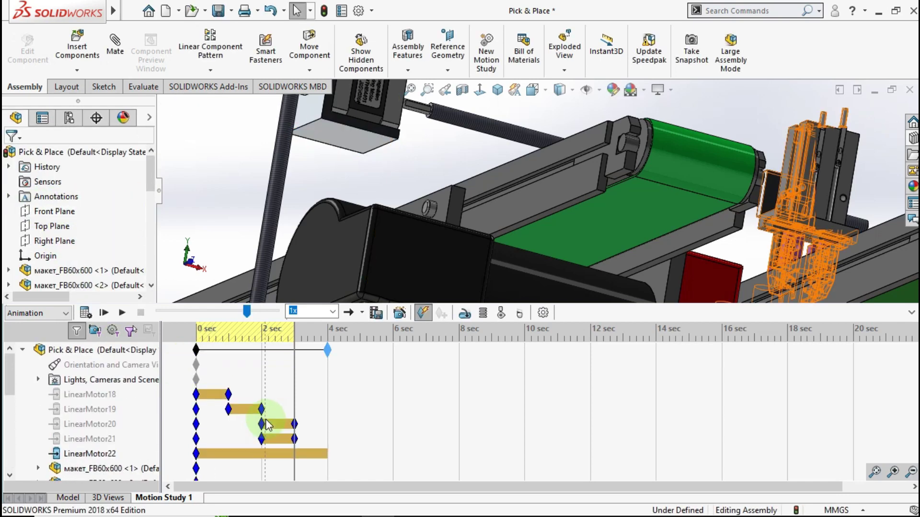
drag(195, 454, 294, 454)
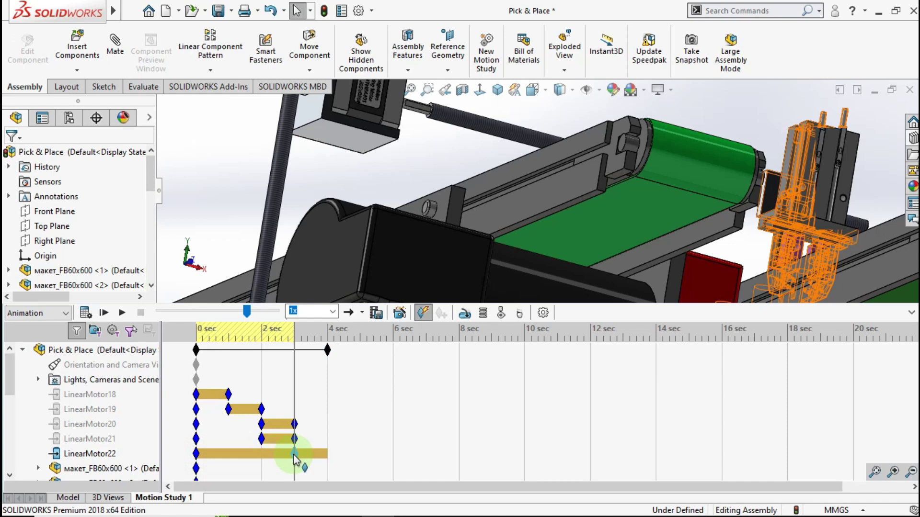
double_click(294, 455)
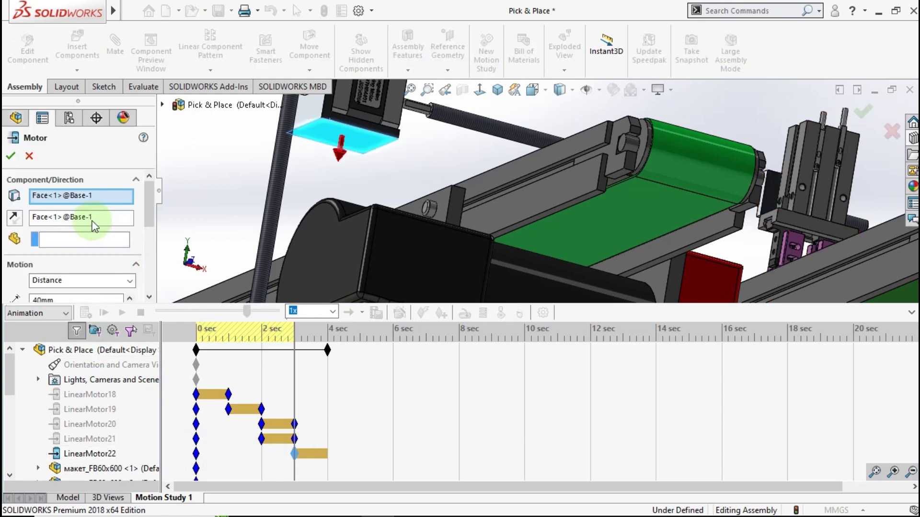
click(16, 220)
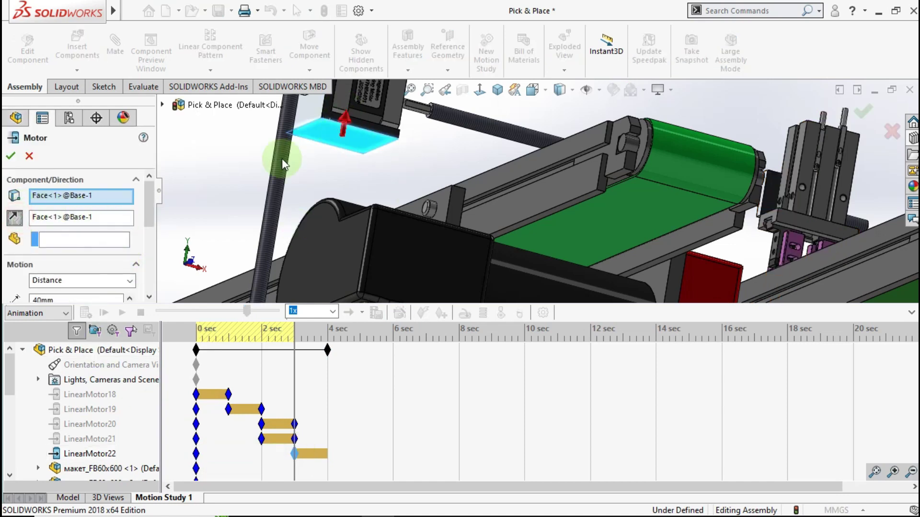
click(10, 157)
click(402, 247)
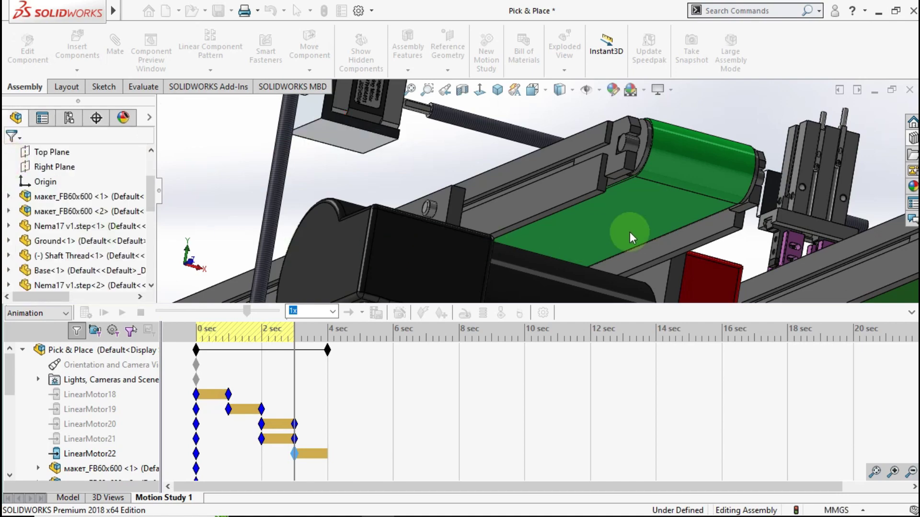
Define a linear motor on the workpiece cylinder's top face with a 40 mm distance
mouse_move(629, 231)
middle_down()
mouse_move(671, 237)
mouse_move(660, 207)
mouse_move(678, 236)
mouse_move(659, 231)
middle_up()
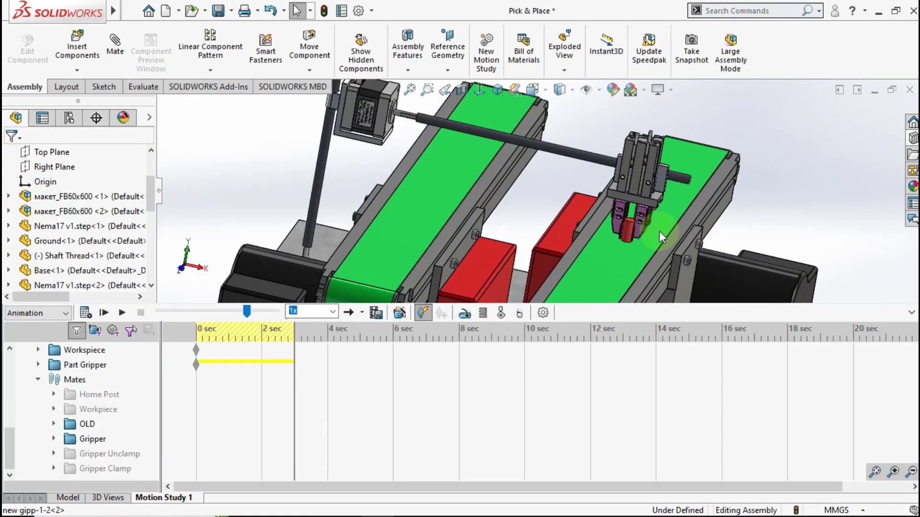
scroll(659, 231, down, 3)
scroll(591, 224, down, 3)
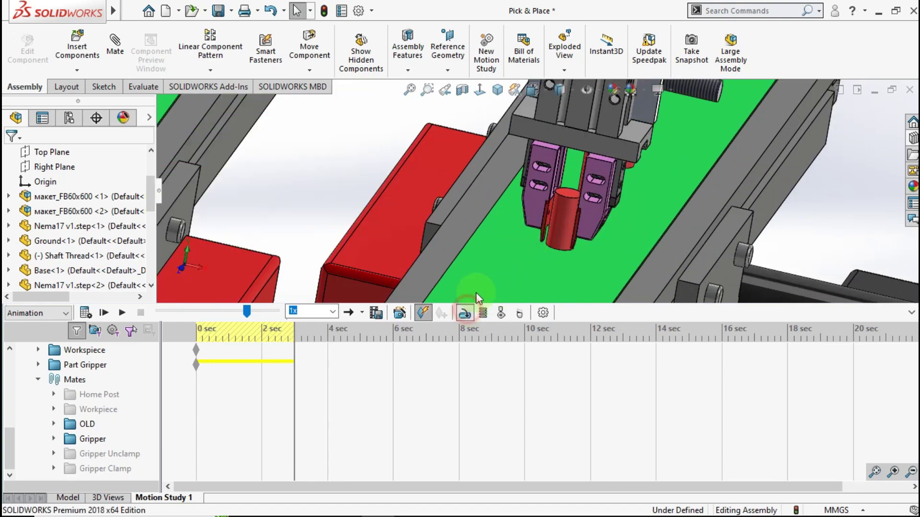
click(565, 192)
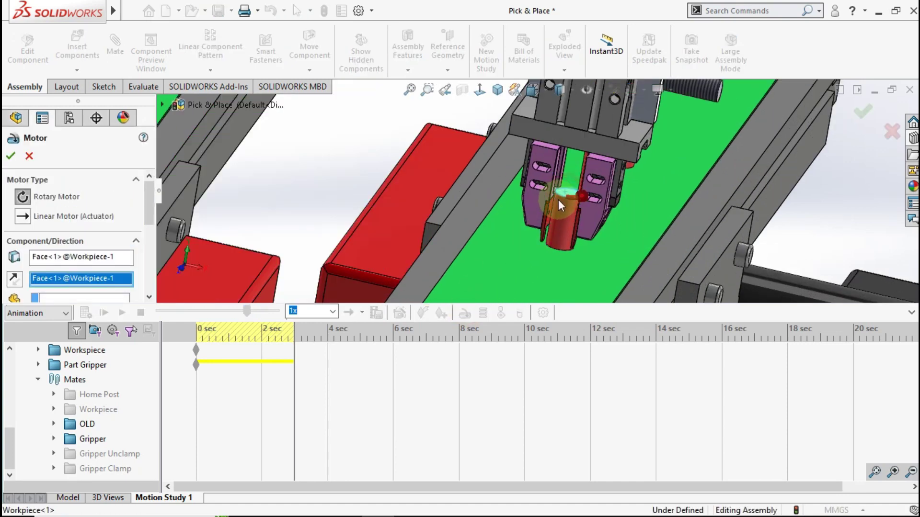
click(23, 217)
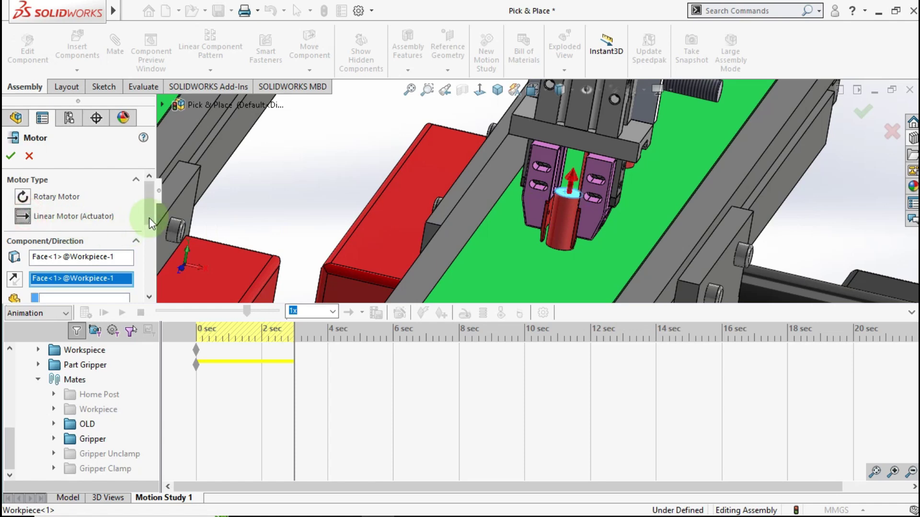
drag(150, 213, 145, 232)
click(79, 251)
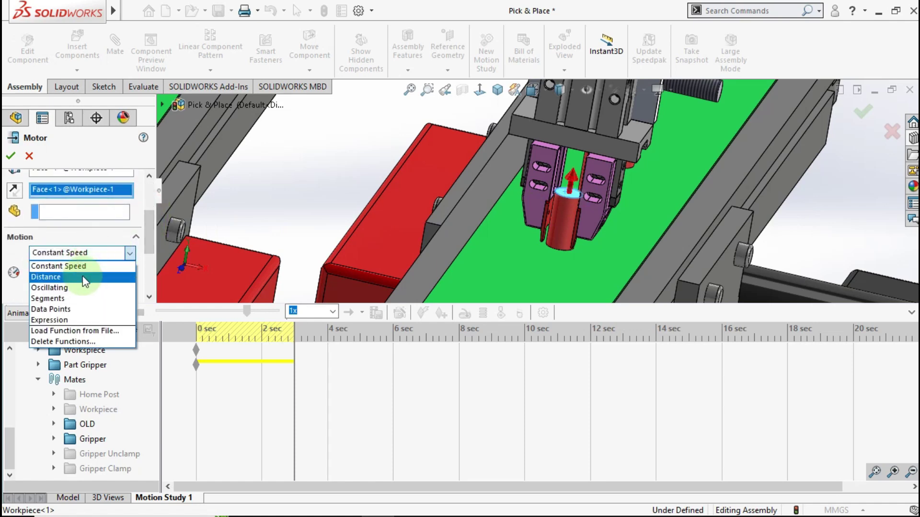
click(82, 274)
text(40)
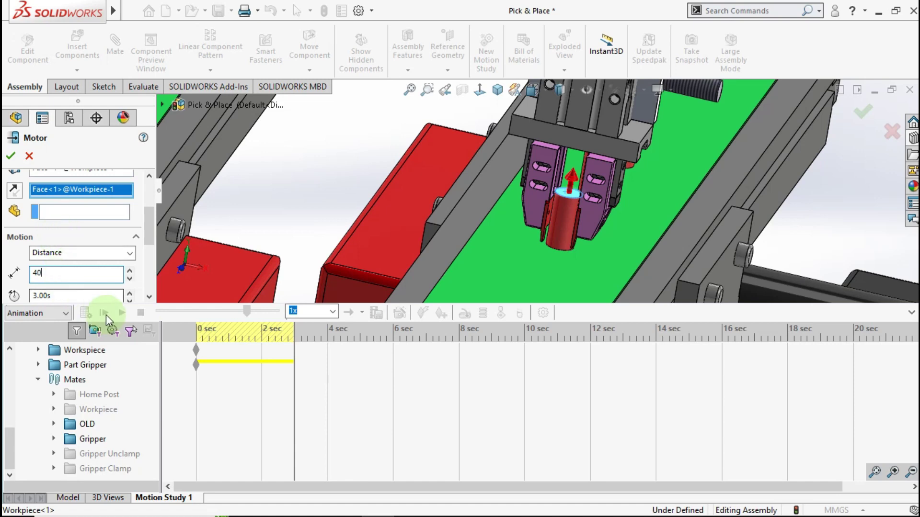
scroll(82, 277, down, 3)
Confirm LinearMotor23 and move its start key to about 3 sec, alongside LinearMotor22
click(10, 156)
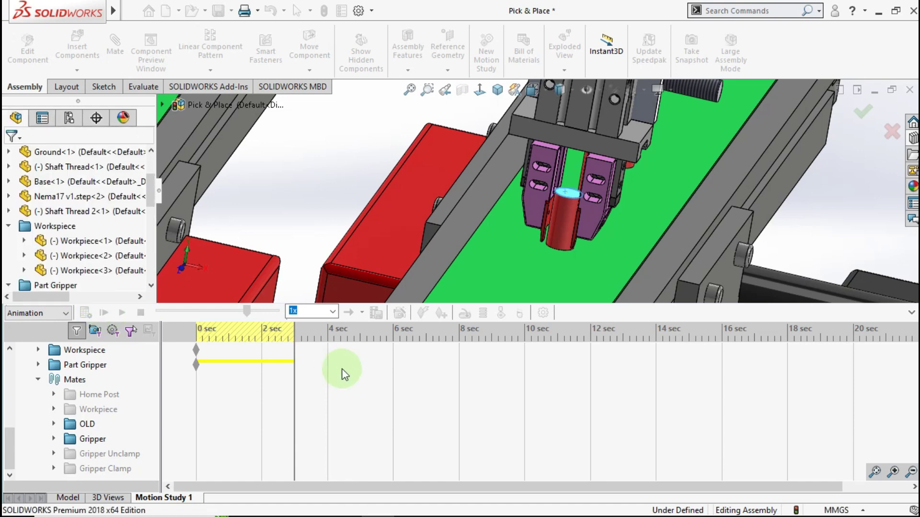
click(292, 380)
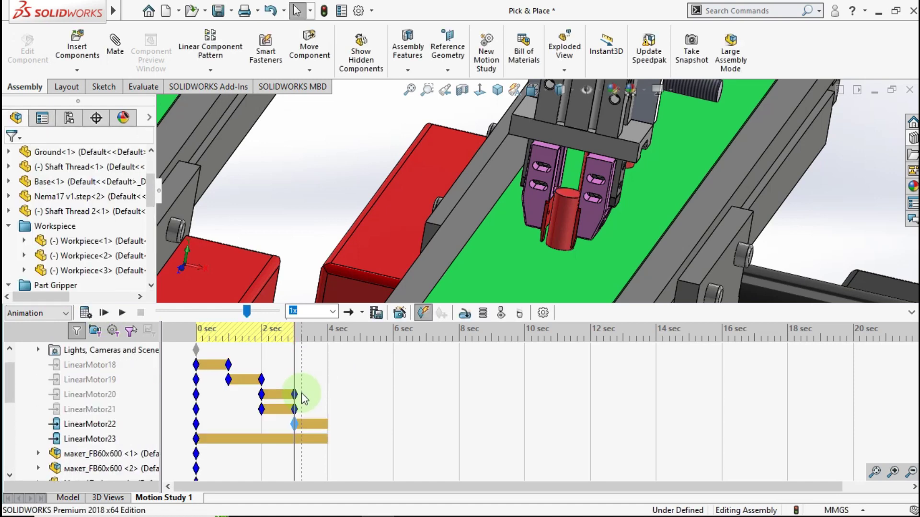
scroll(302, 395, up, 2)
scroll(287, 403, down, 3)
click(204, 426)
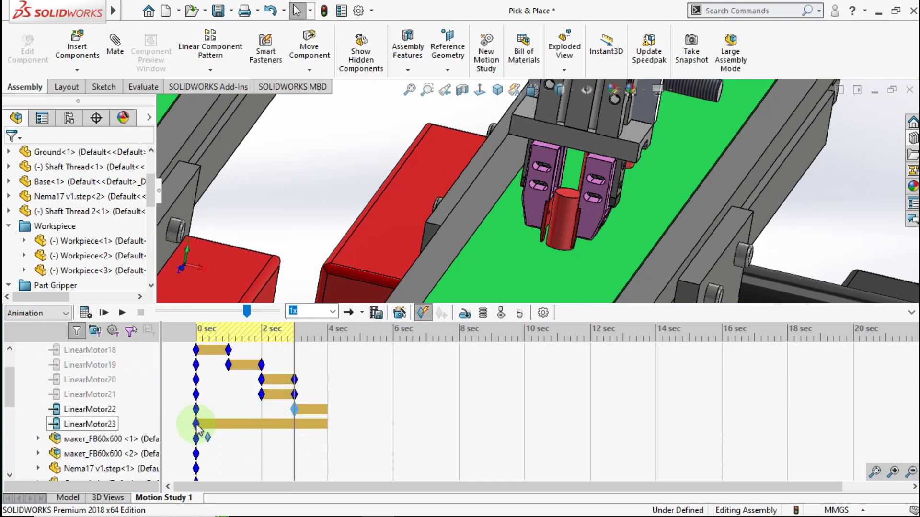
drag(198, 431, 295, 426)
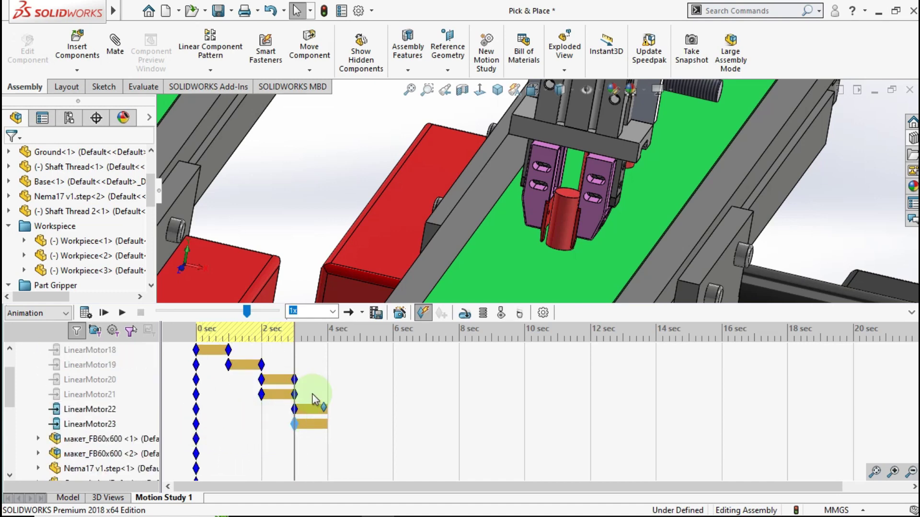
scroll(307, 397, up, 2)
scroll(307, 390, down, 3)
Suppress Workpiece<1>'s Coincident15 mate in the MotionManager tree
scroll(170, 393, down, 2)
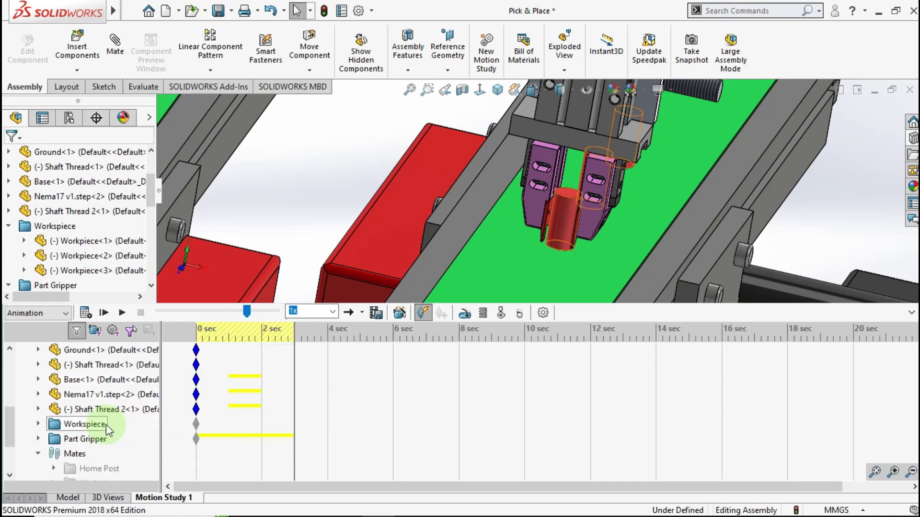
click(40, 424)
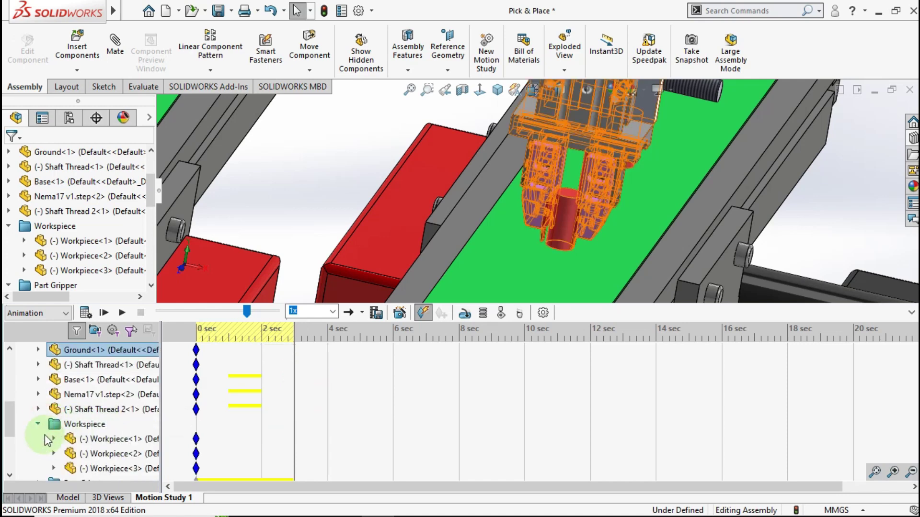
click(90, 439)
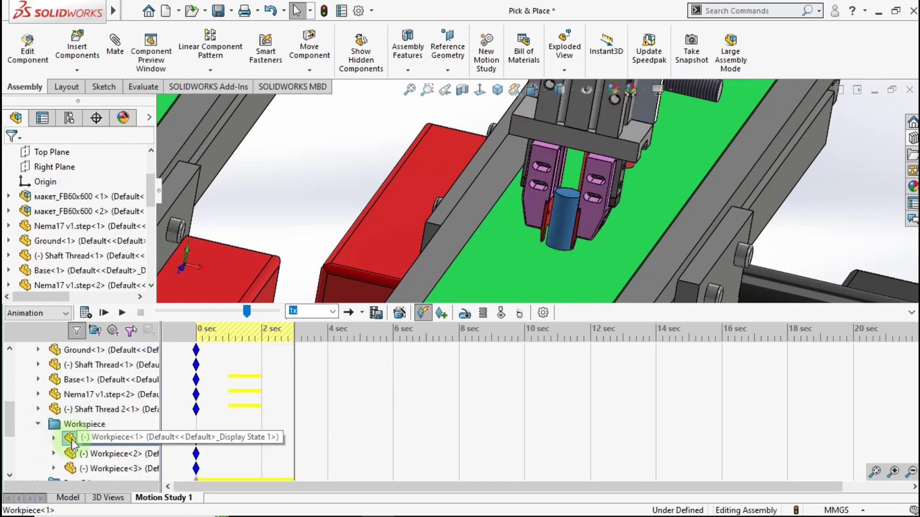
click(53, 438)
scroll(76, 445, down, 2)
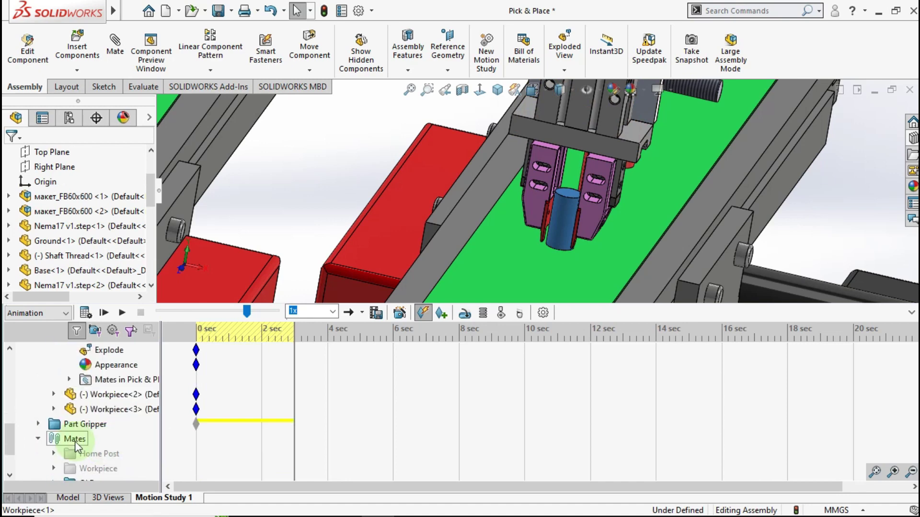
click(72, 380)
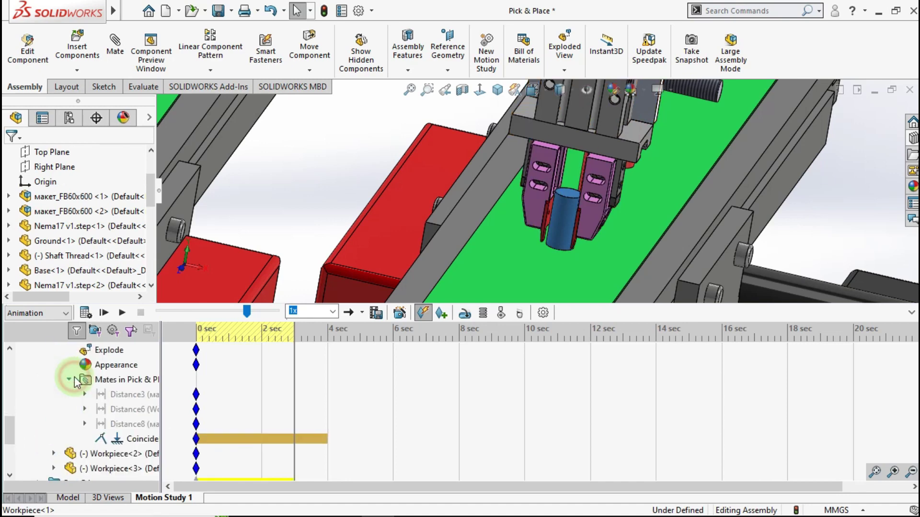
right_click(103, 439)
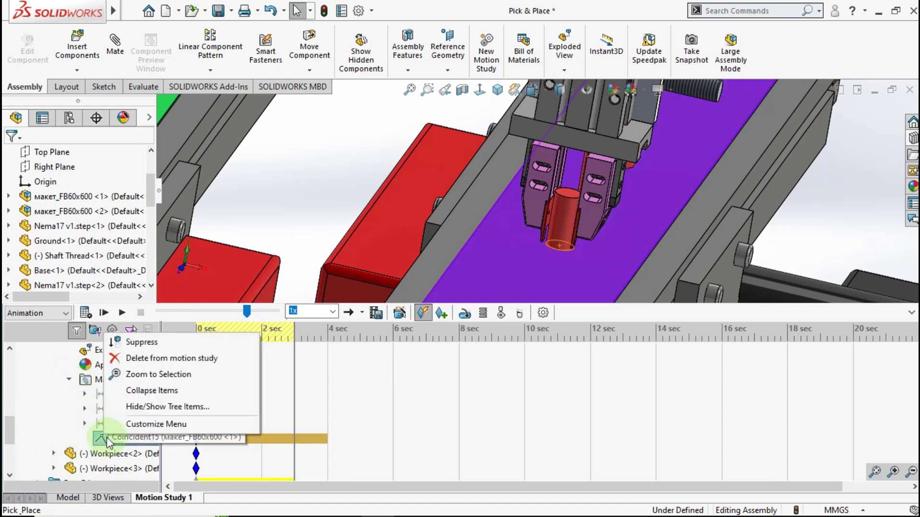
click(133, 348)
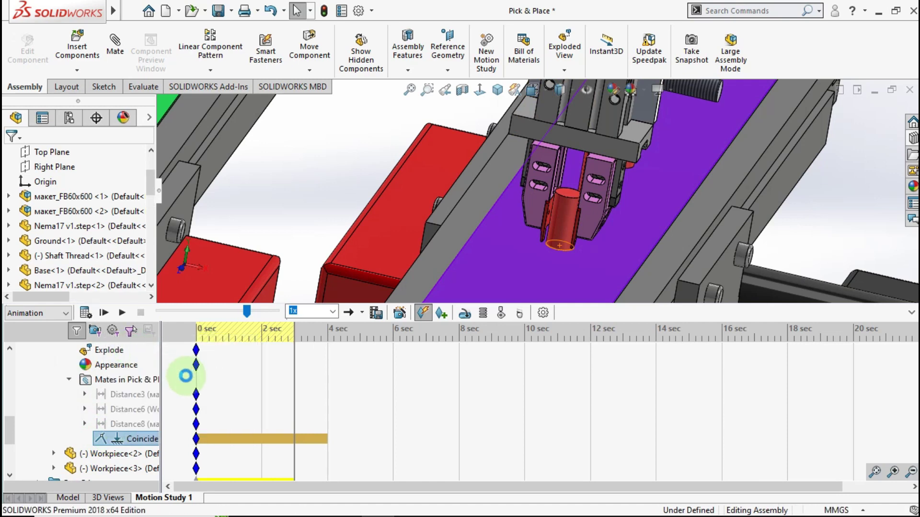
scroll(298, 431, down, 3)
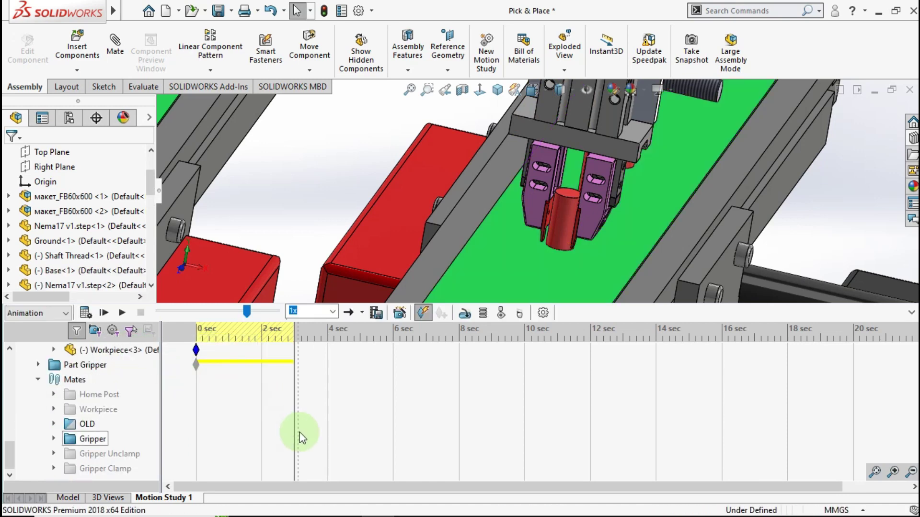
scroll(300, 432, up, 3)
scroll(345, 410, up, 3)
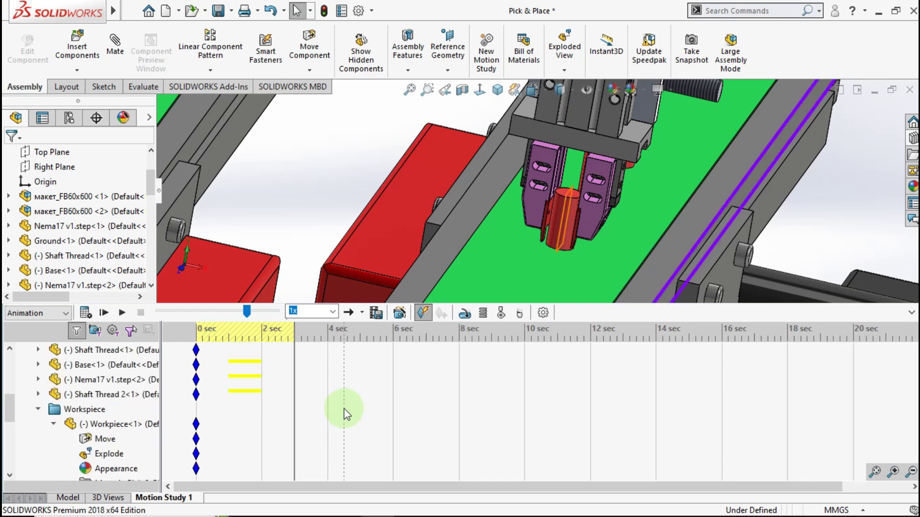
scroll(345, 410, up, 3)
scroll(349, 386, up, 1)
Set the time to 4 sec, switch to isometric view, and play the motion study
scroll(562, 269, up, 3)
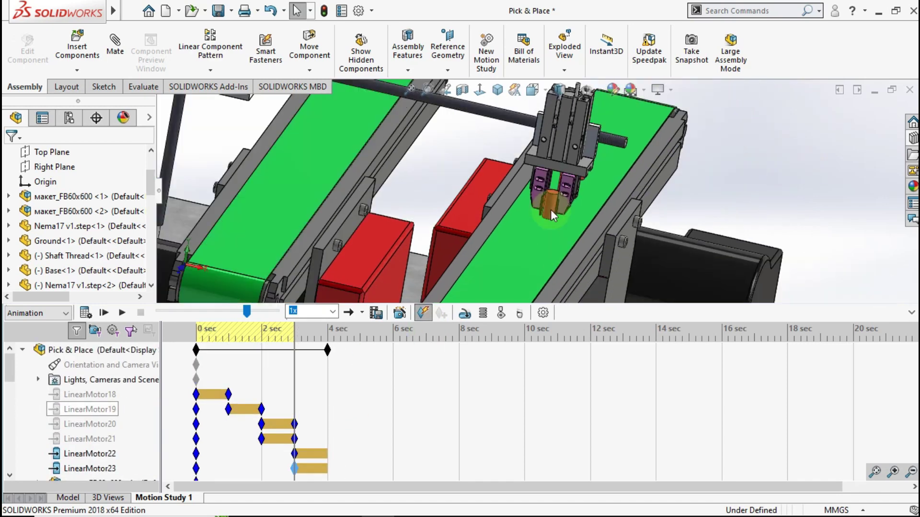
scroll(550, 209, up, 2)
click(329, 377)
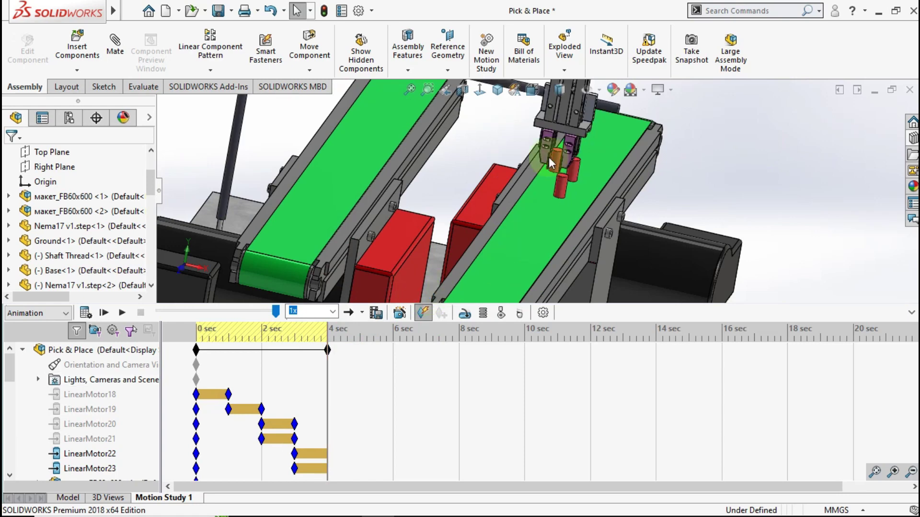
click(497, 91)
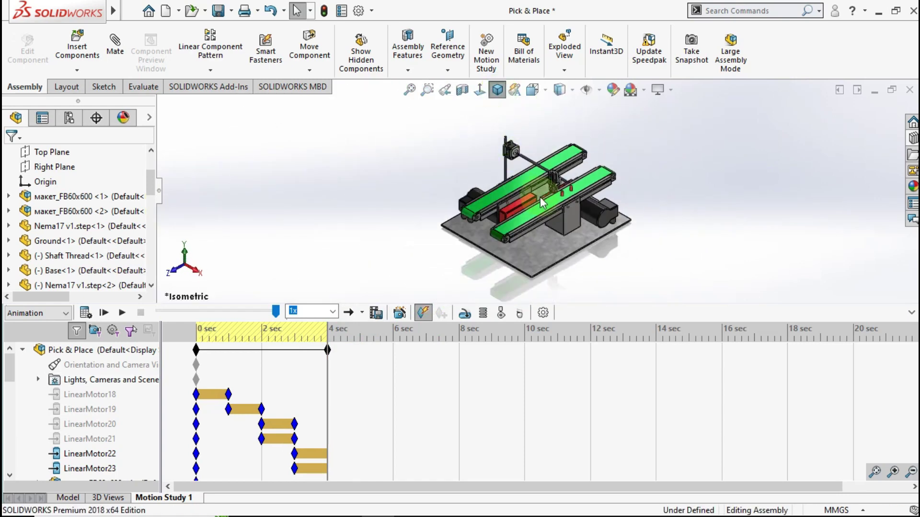
scroll(587, 162, down, 2)
scroll(496, 150, down, 5)
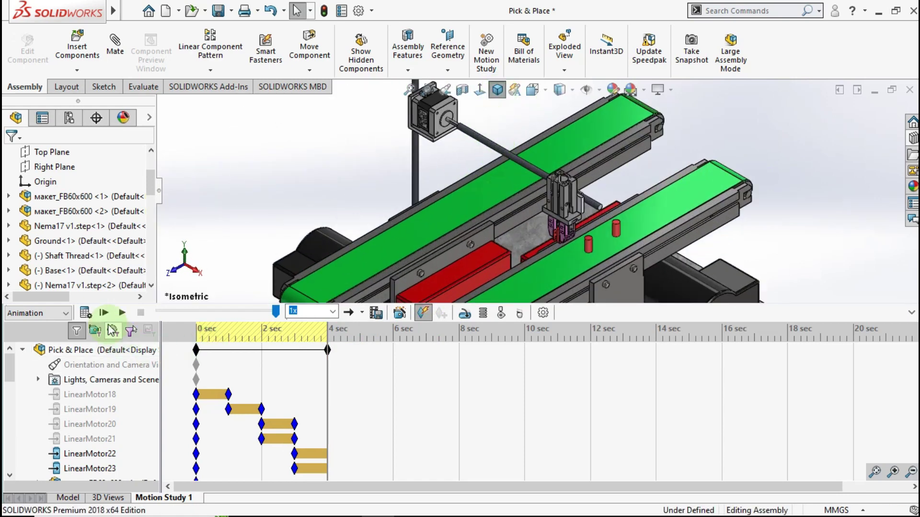
click(121, 314)
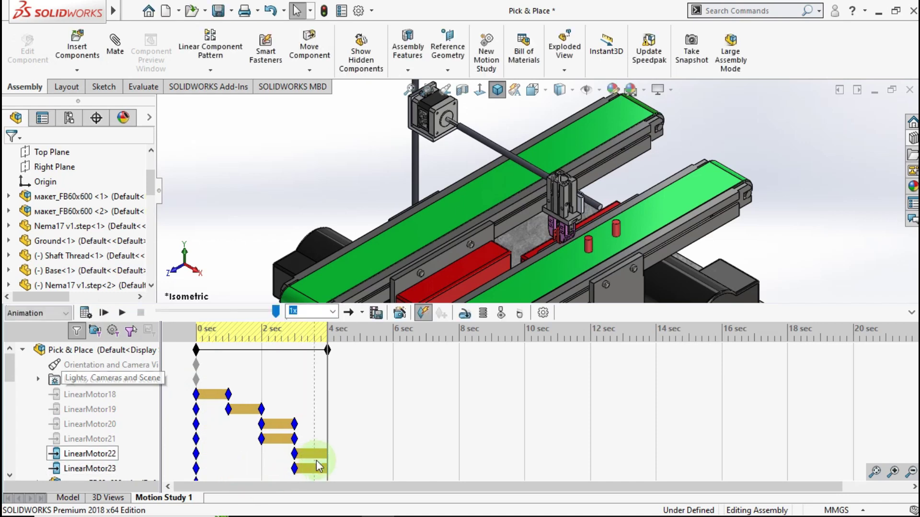
Switch LinearMotor22 and LinearMotor23 off at 4 sec
right_click(327, 451)
click(364, 388)
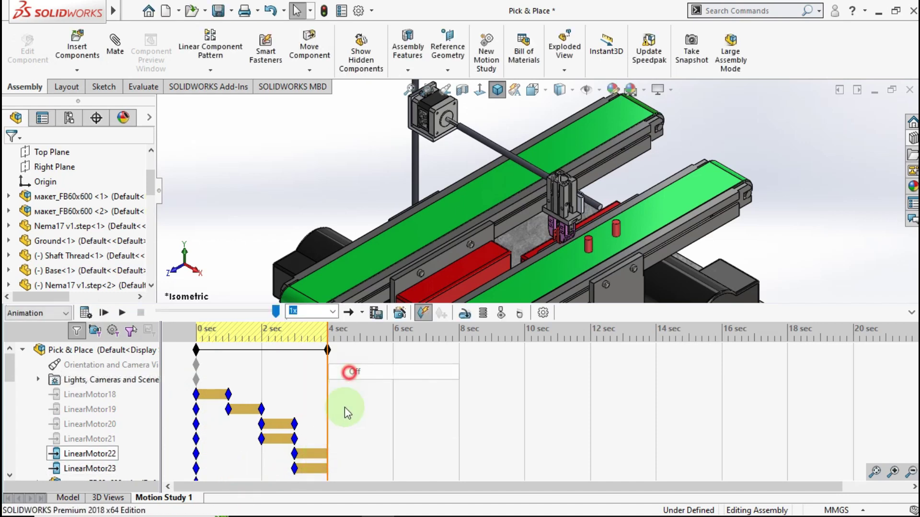
right_click(327, 467)
click(349, 386)
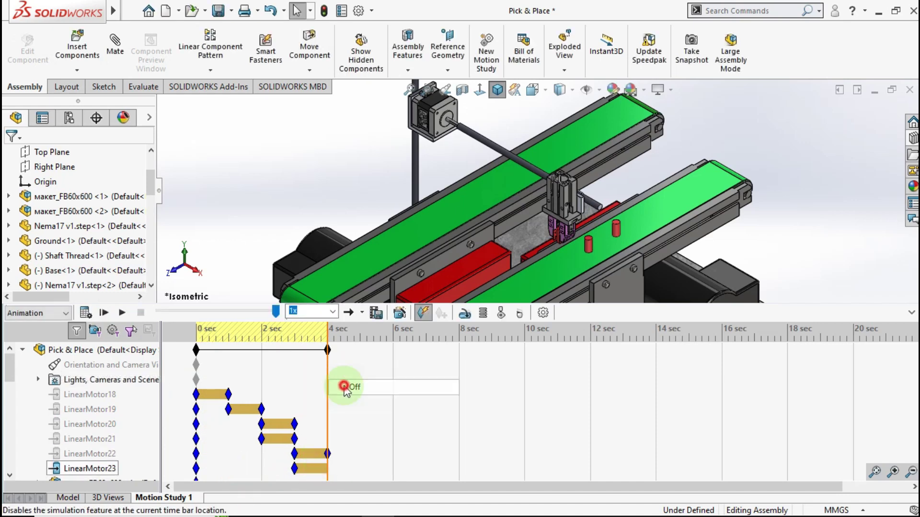
Unsuppress the Gripper Clamp mates folder
scroll(112, 437, down, 5)
scroll(115, 439, down, 5)
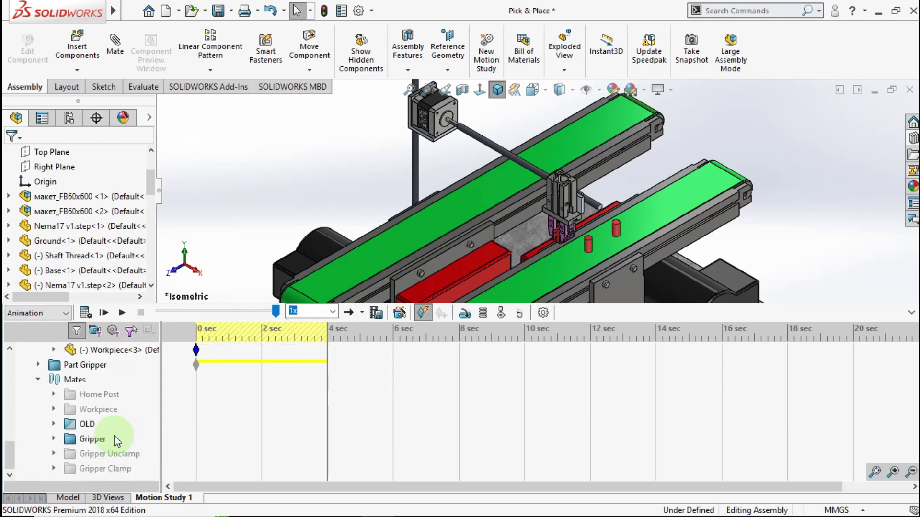
click(102, 470)
right_click(101, 471)
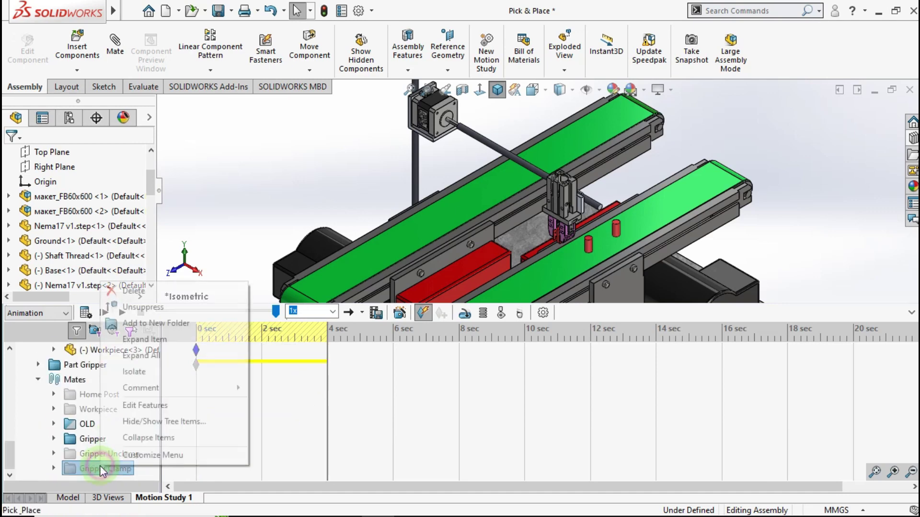
click(148, 308)
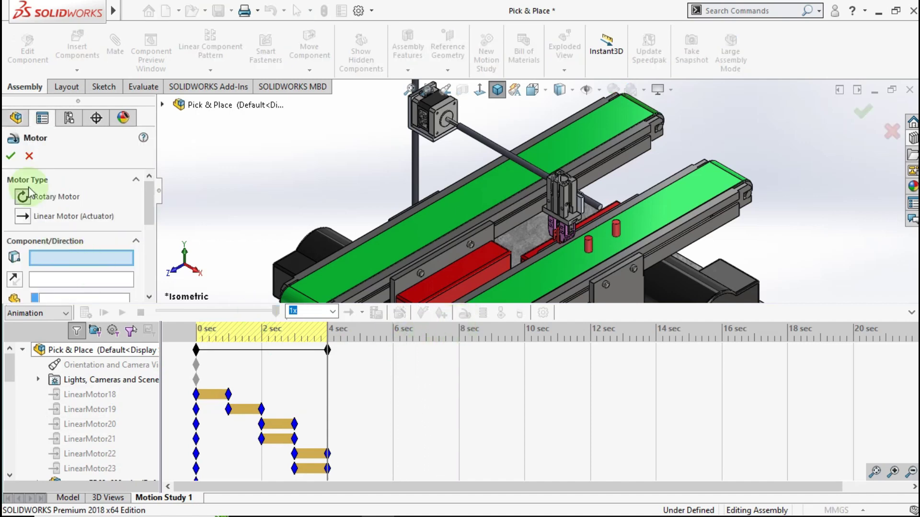
Cancel the open motor and start a new one on the gripper body face
click(31, 154)
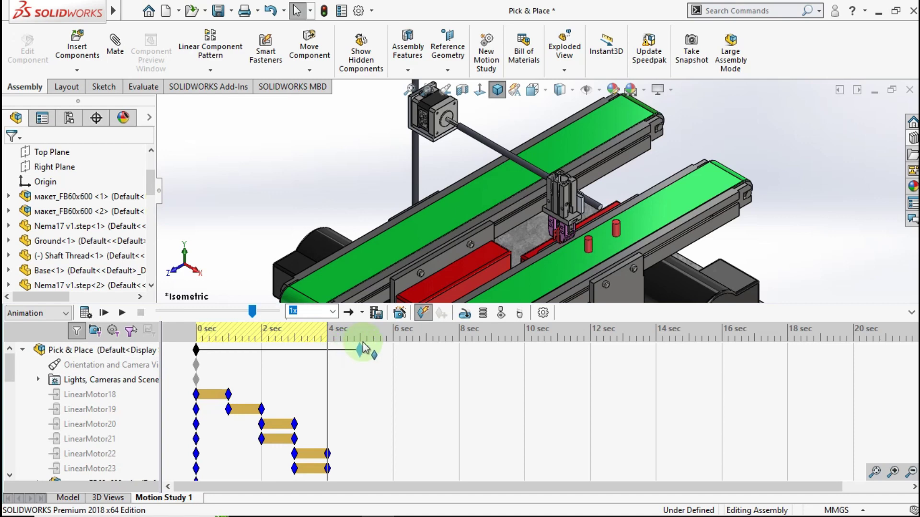
click(463, 314)
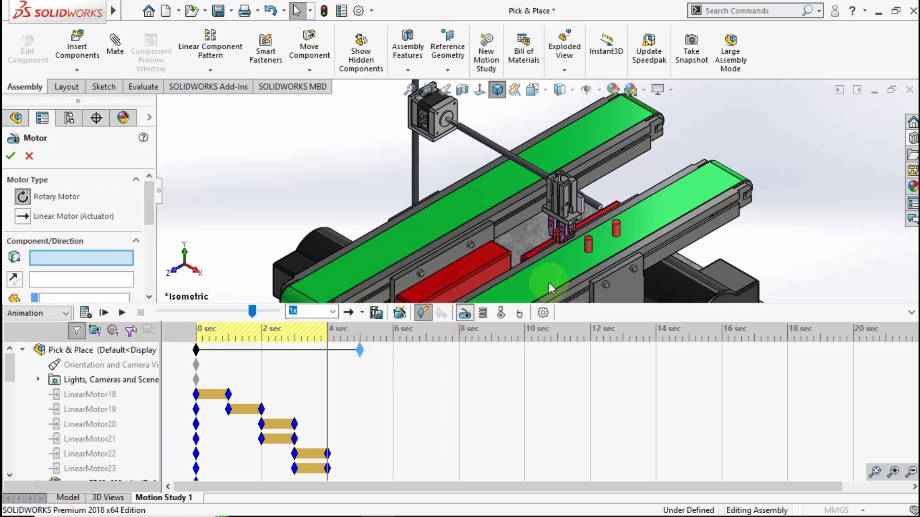
scroll(590, 212, down, 3)
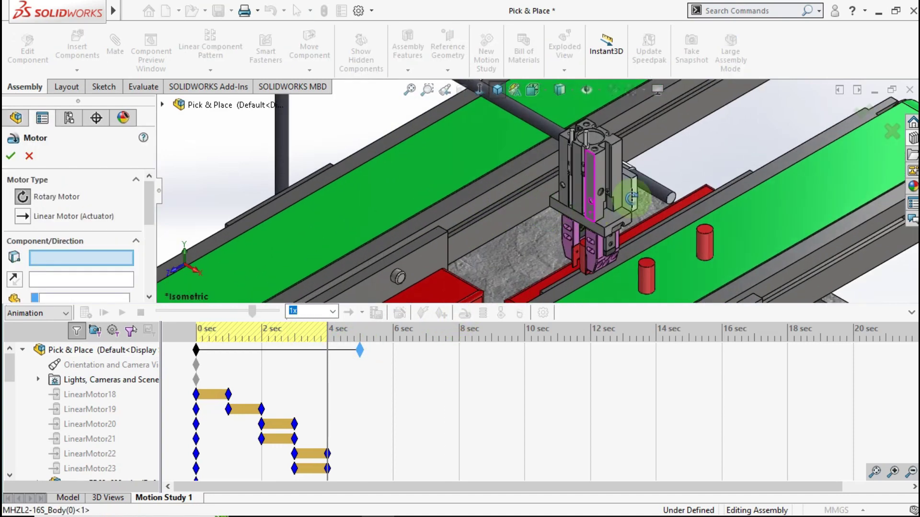
middle_drag(590, 211, 554, 208)
scroll(529, 209, down, 2)
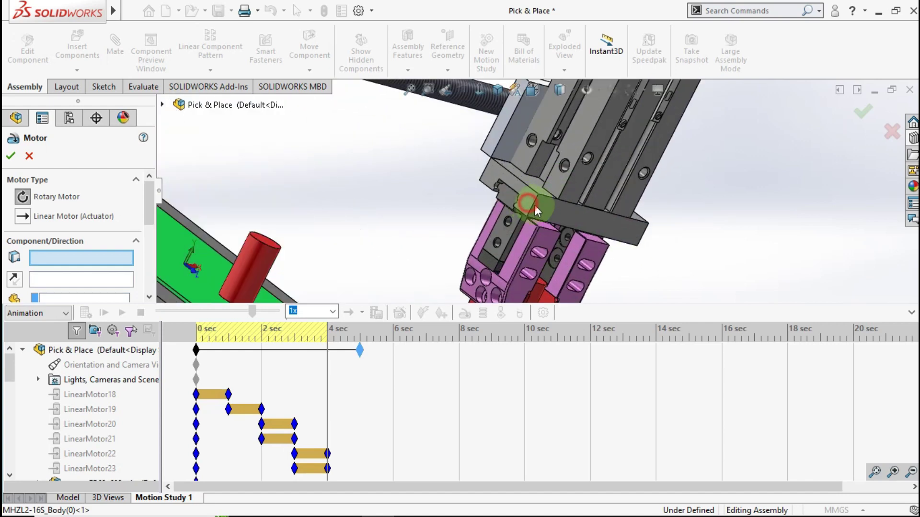
click(527, 204)
Make it a linear motor travelling 179 mm over 1.00 s from 4.00 s
click(21, 216)
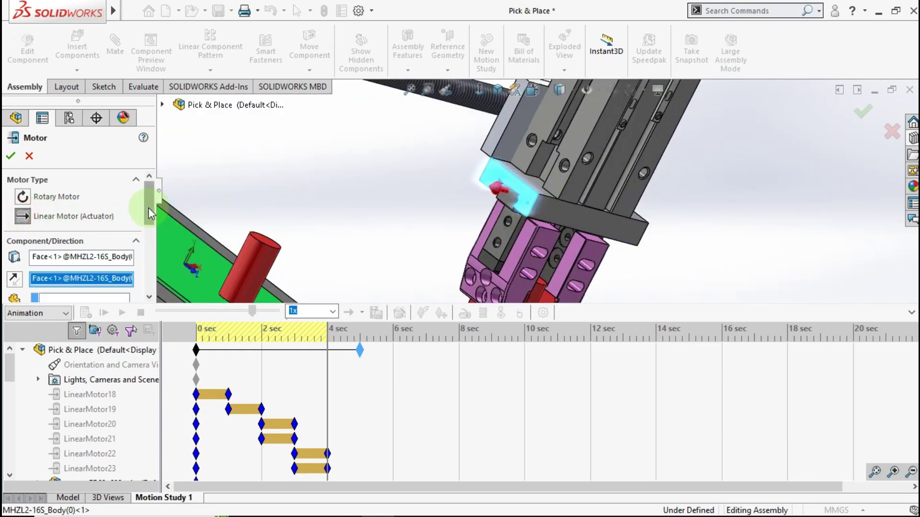
drag(151, 214, 147, 225)
click(116, 283)
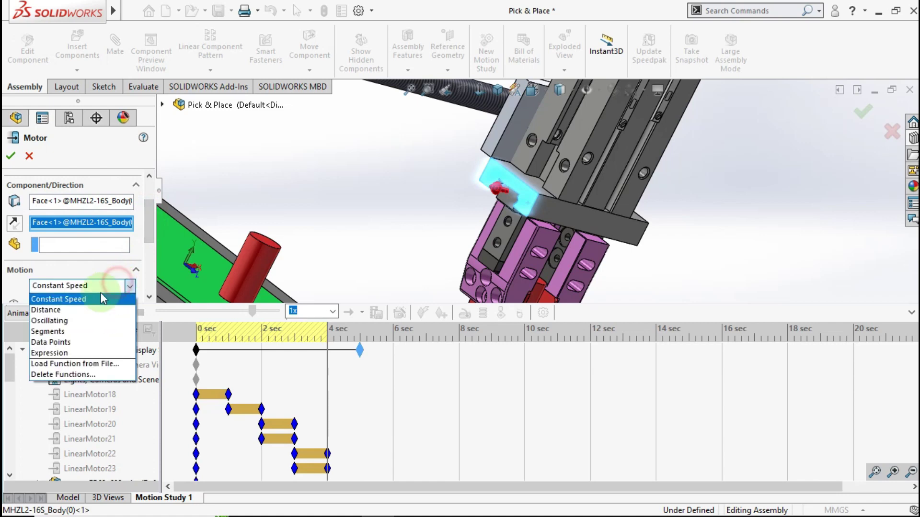
click(100, 310)
drag(147, 227, 145, 240)
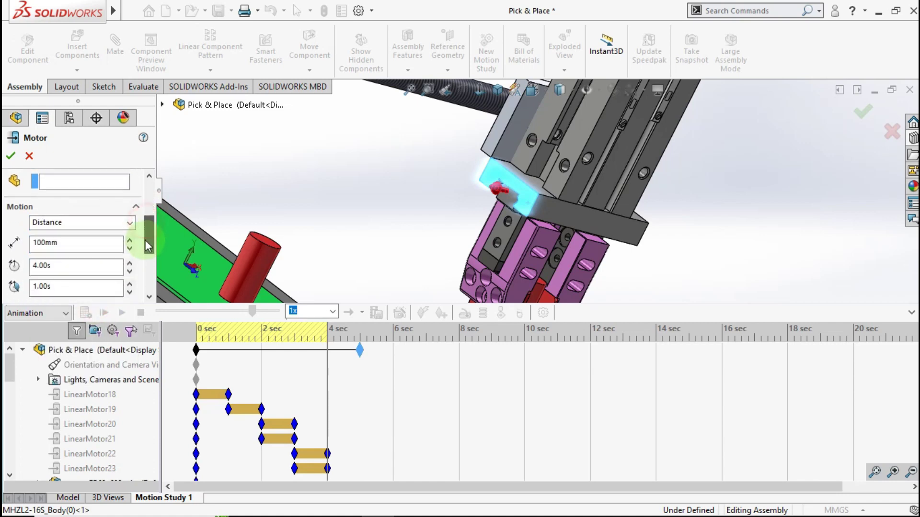
click(105, 244)
text(1)
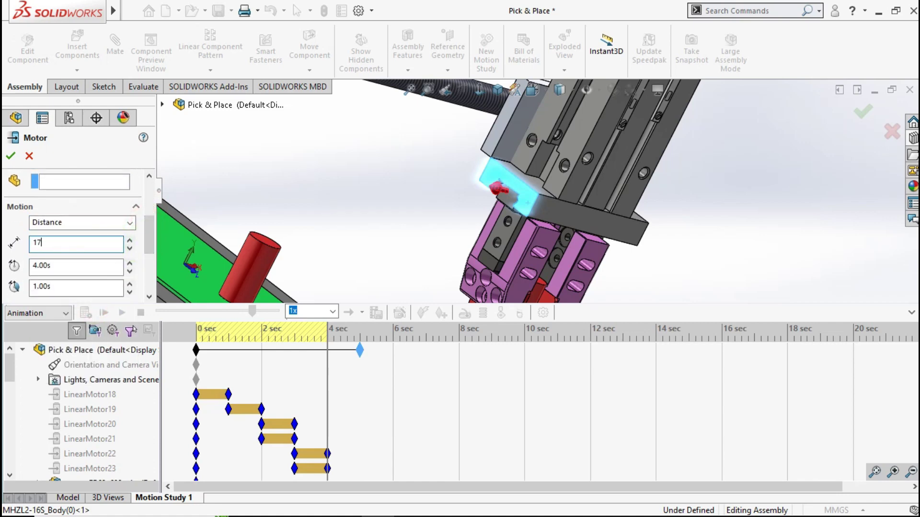
click(13, 155)
Move LinearMotor24's start key to 4 sec so it runs from 4 to 5 sec
click(329, 372)
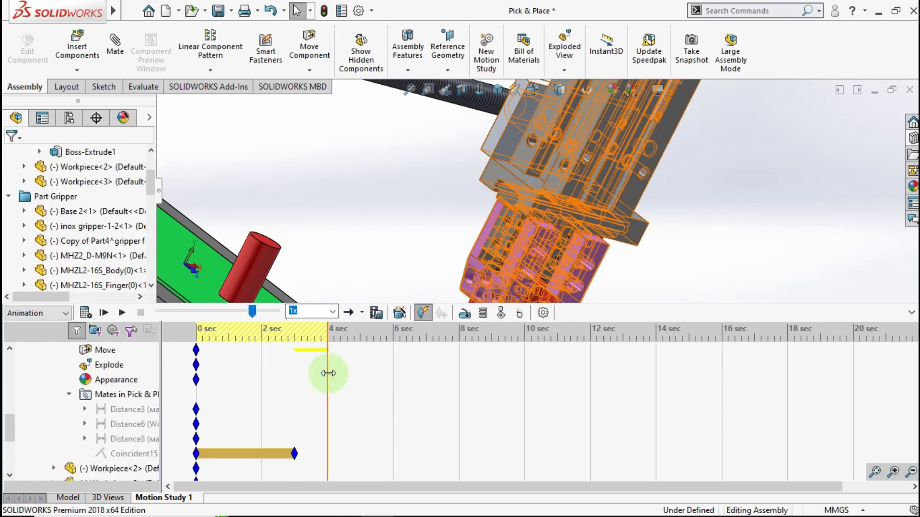
scroll(329, 373, down, 5)
scroll(329, 373, down, 5)
click(252, 388)
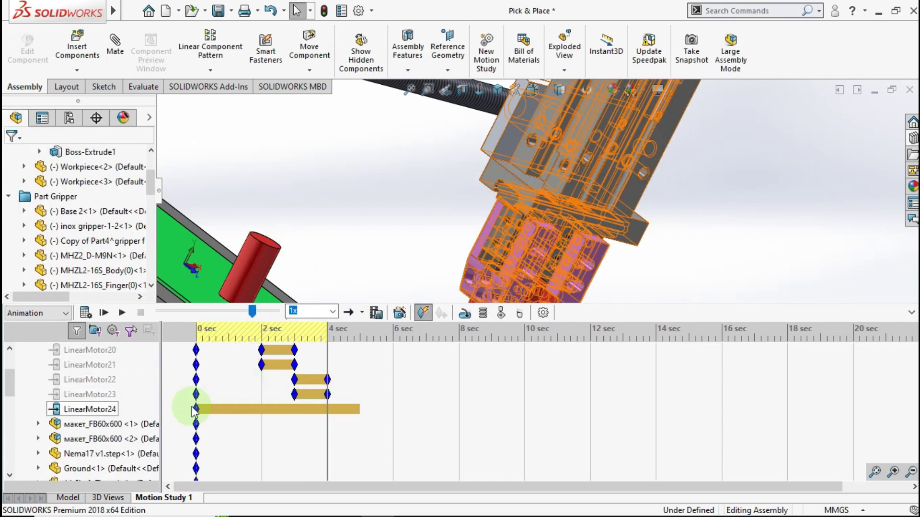
drag(201, 410, 328, 411)
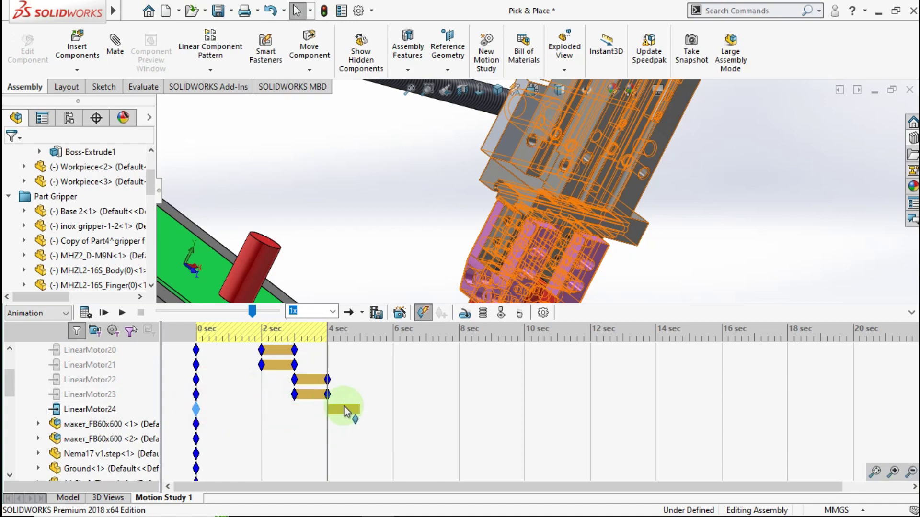
scroll(610, 280, up, 5)
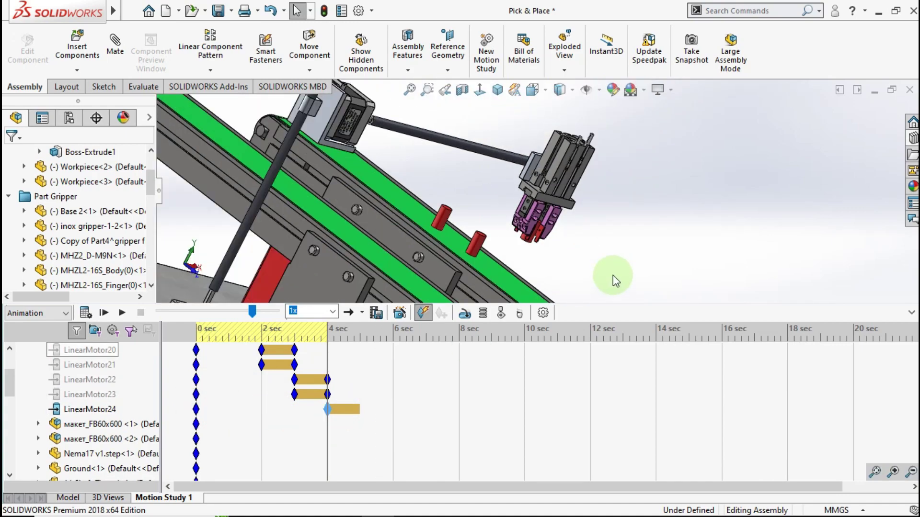
mouse_move(613, 275)
middle_down()
mouse_move(528, 263)
mouse_move(470, 287)
middle_up()
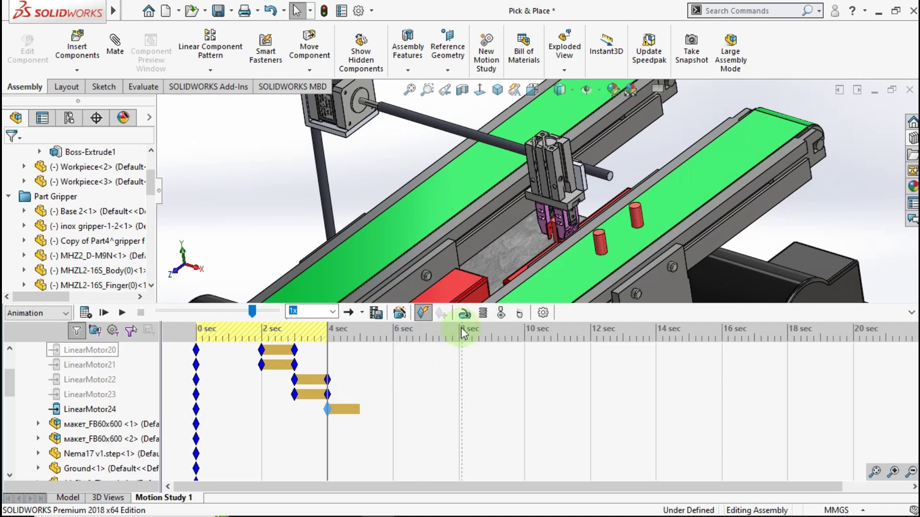
Start a linear motor located on the conveyor edge
click(465, 315)
scroll(570, 285, down, 2)
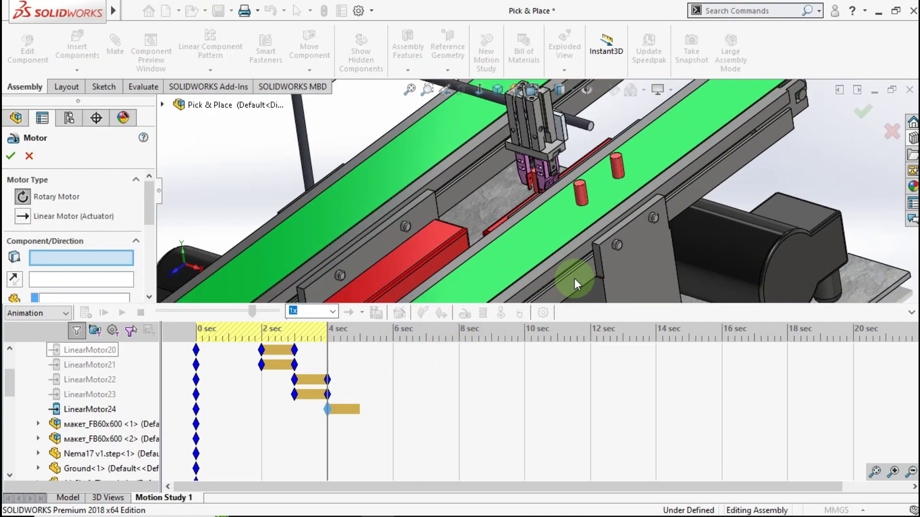
scroll(594, 236, down, 2)
scroll(593, 236, down, 2)
click(581, 231)
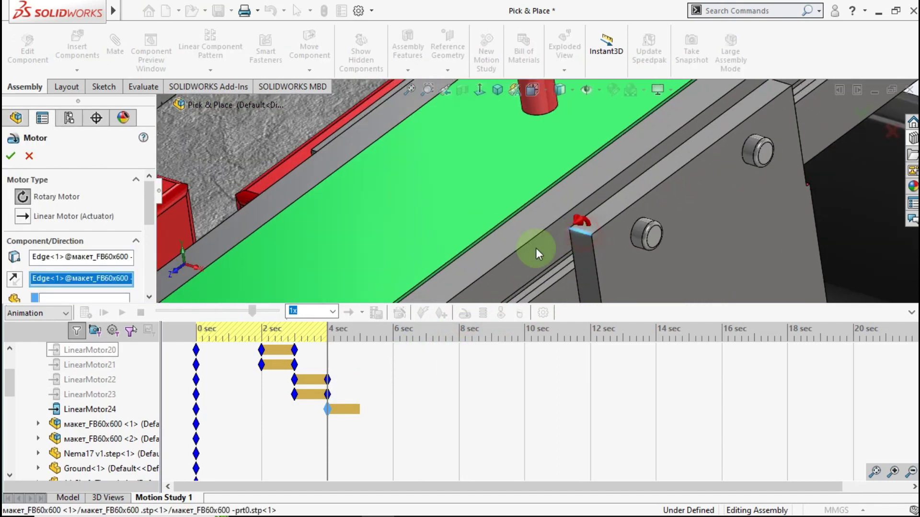
click(22, 216)
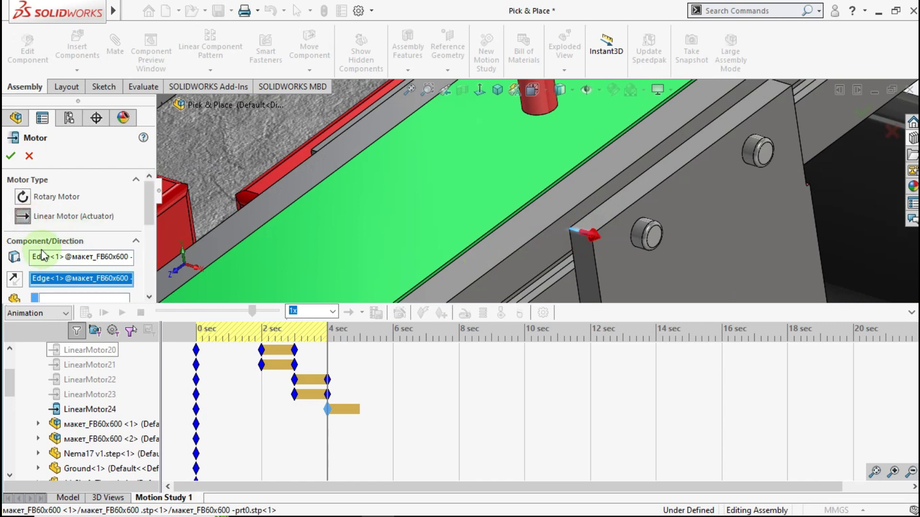
drag(150, 213, 147, 231)
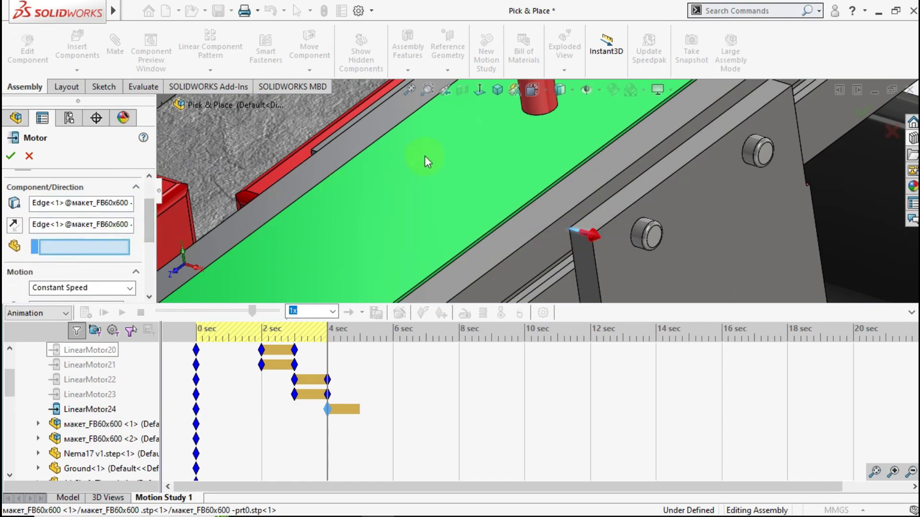
scroll(426, 156, up, 3)
scroll(474, 163, down, 2)
scroll(478, 156, down, 1)
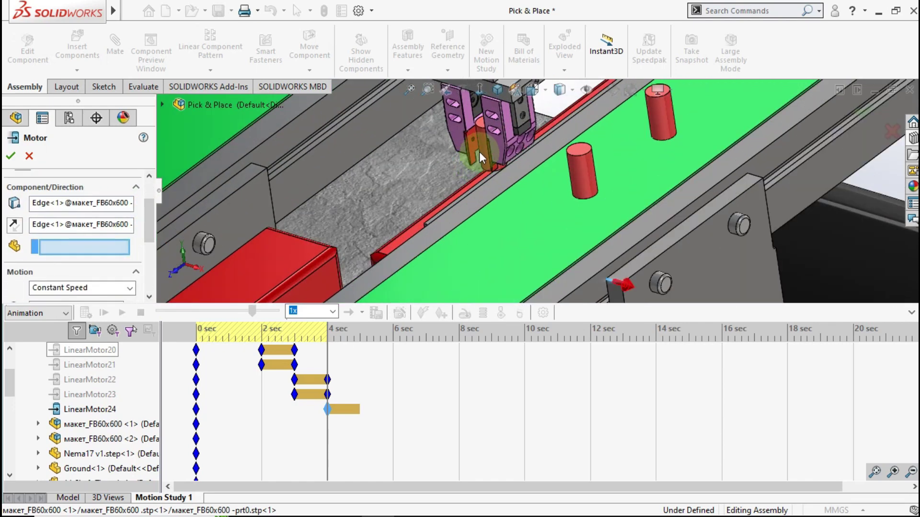
Reference the motor to Workpiece-1 with a 179 mm distance motion and confirm it
click(482, 148)
scroll(388, 214, up, 1)
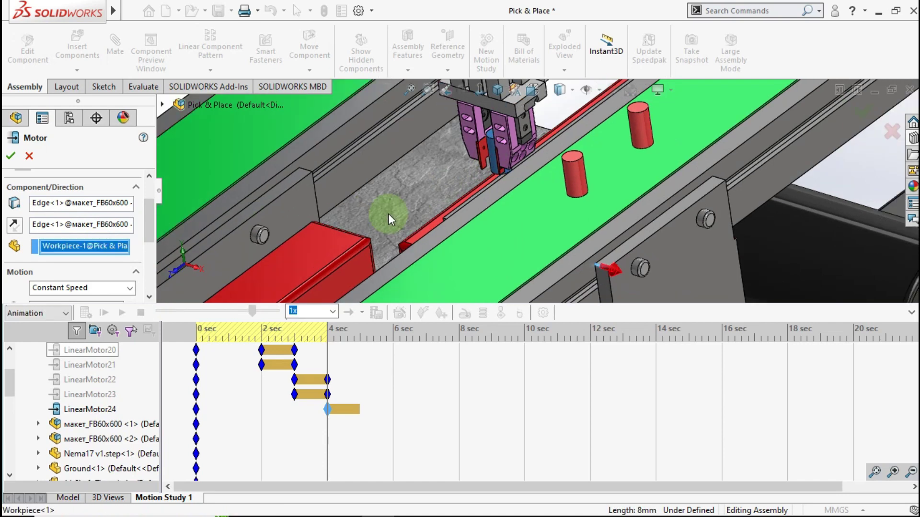
scroll(388, 214, up, 1)
click(107, 287)
click(91, 312)
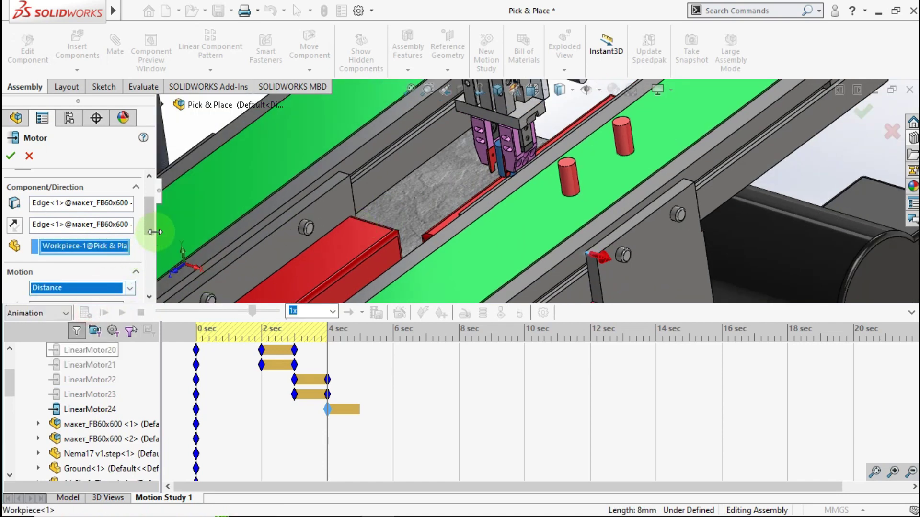
drag(150, 231, 144, 245)
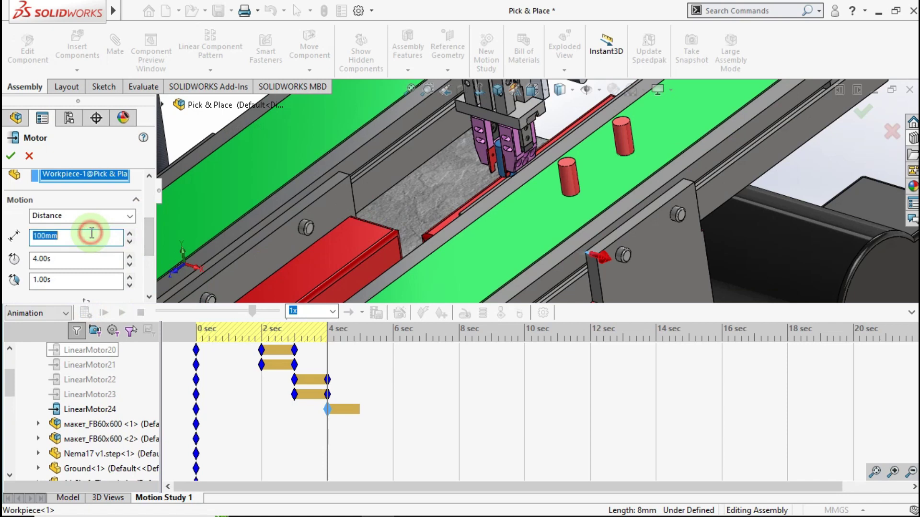
text(1)
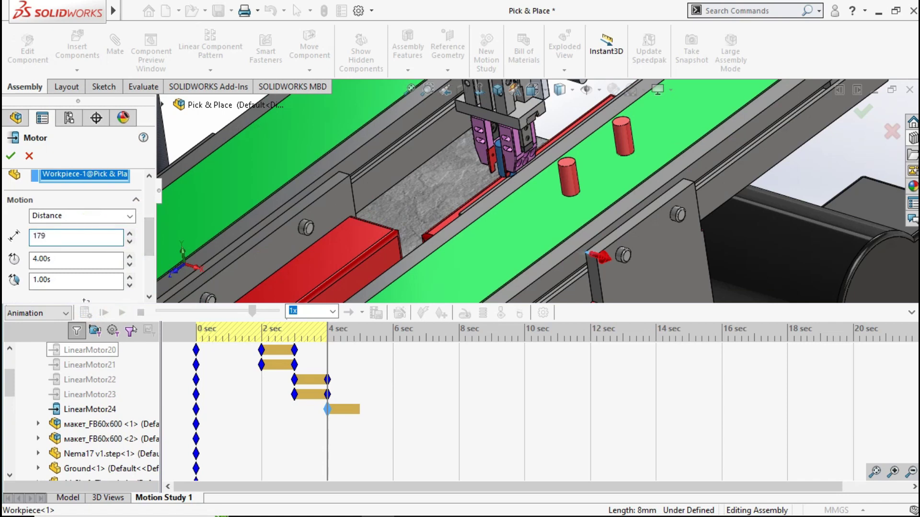
click(11, 156)
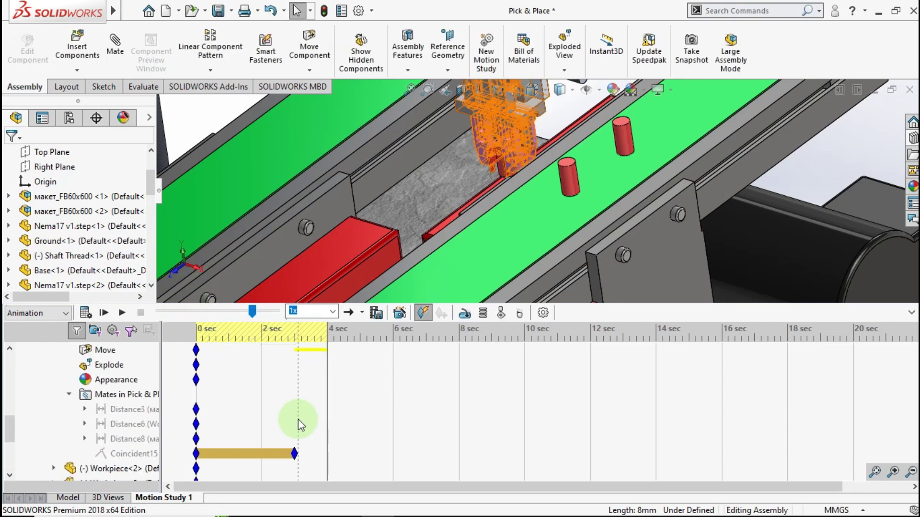
Move LinearMotor25's start key to 4 s and place the time bar at 5 s
scroll(298, 423, down, 2)
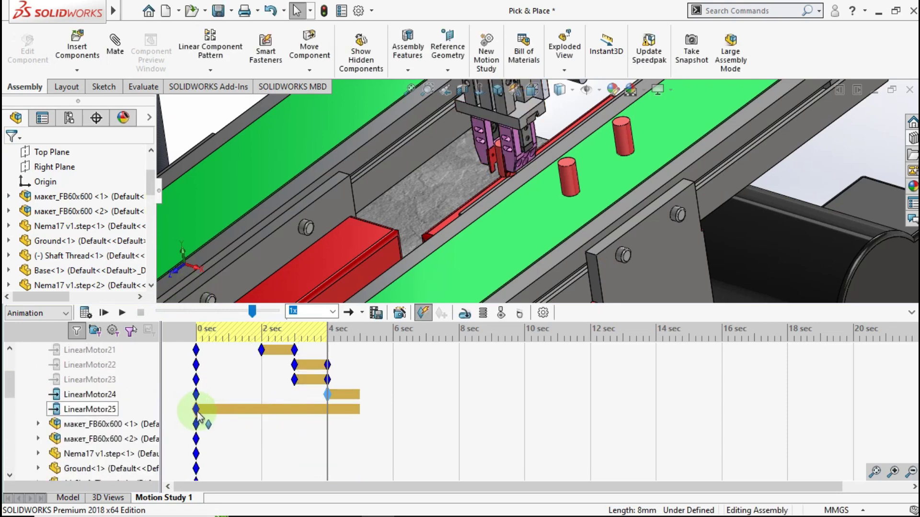
drag(199, 412, 328, 413)
scroll(364, 256, up, 5)
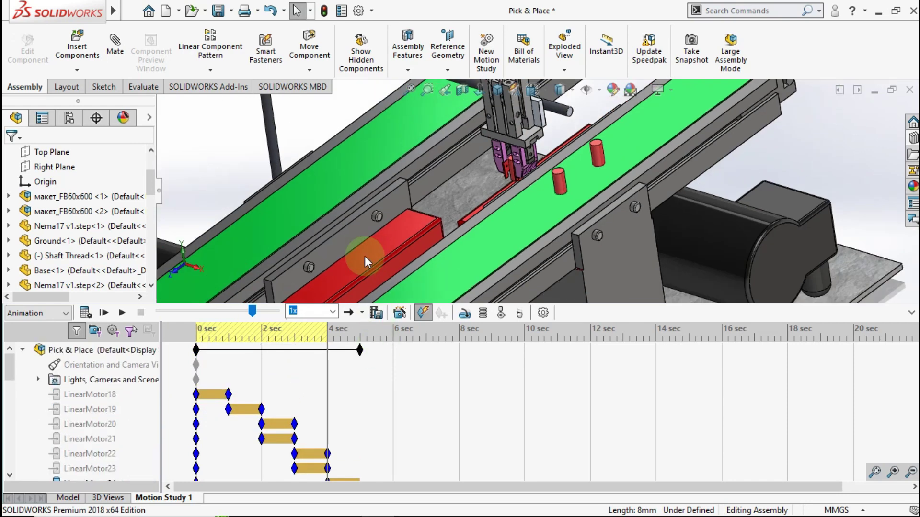
drag(360, 350, 361, 363)
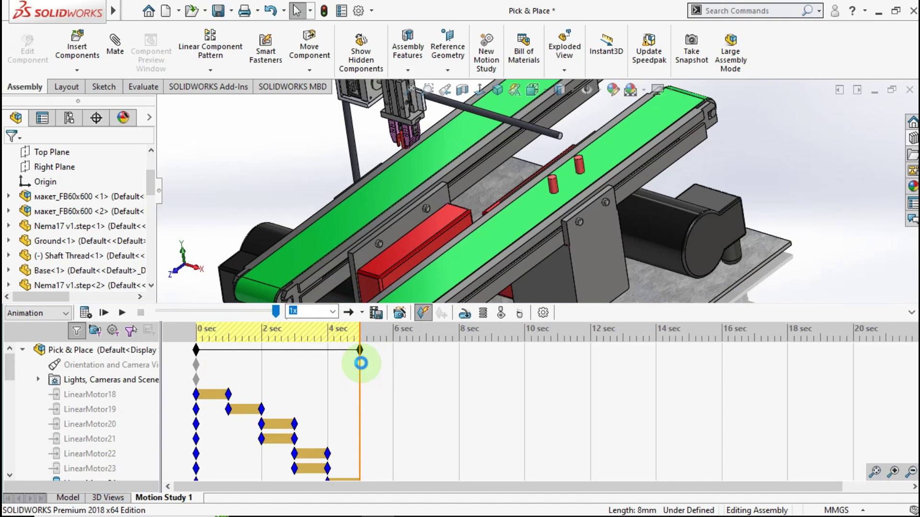
Switch LinearMotor24 and LinearMotor25 off at the 5 s mark
scroll(415, 152, down, 2)
scroll(416, 152, down, 3)
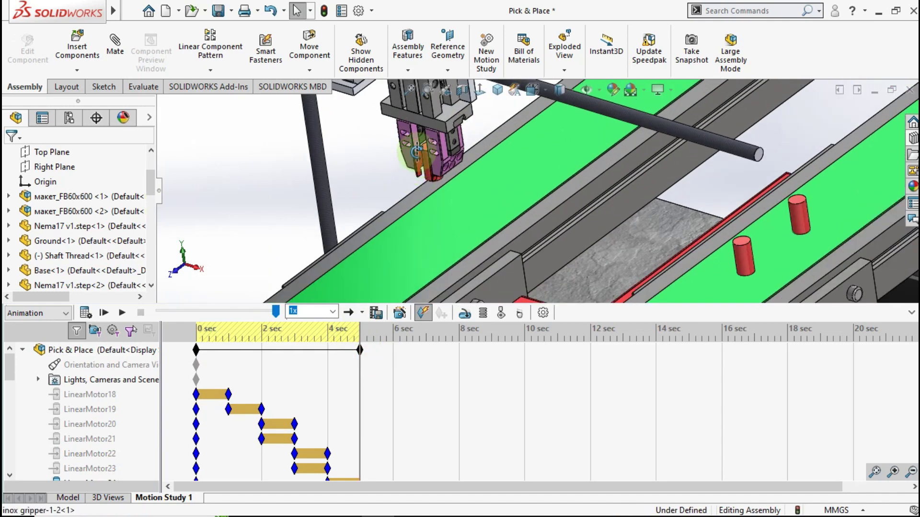
scroll(415, 153, up, 4)
scroll(355, 433, down, 3)
scroll(360, 392, up, 1)
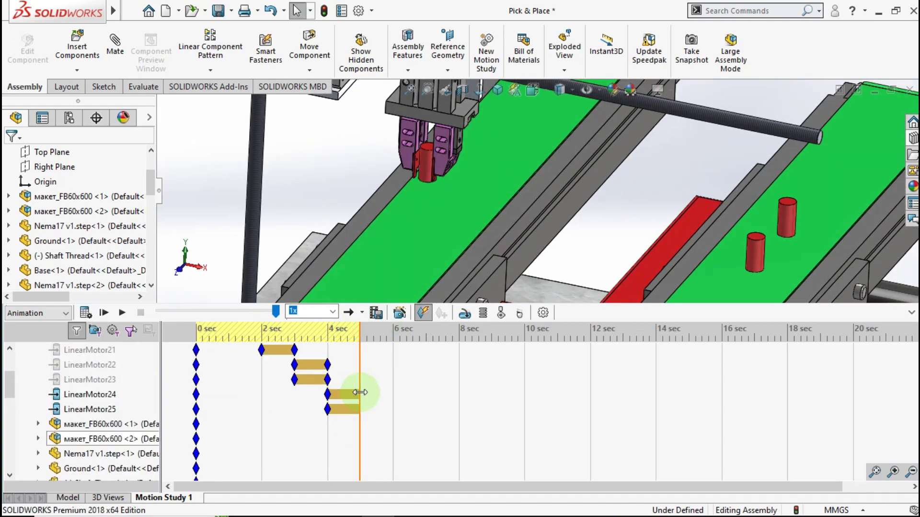
click(360, 398)
right_click(360, 397)
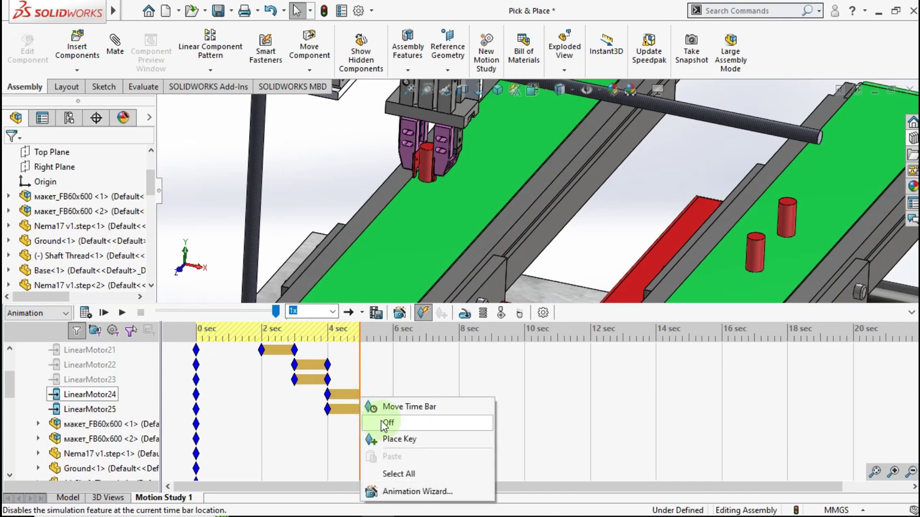
click(378, 437)
click(358, 408)
right_click(358, 407)
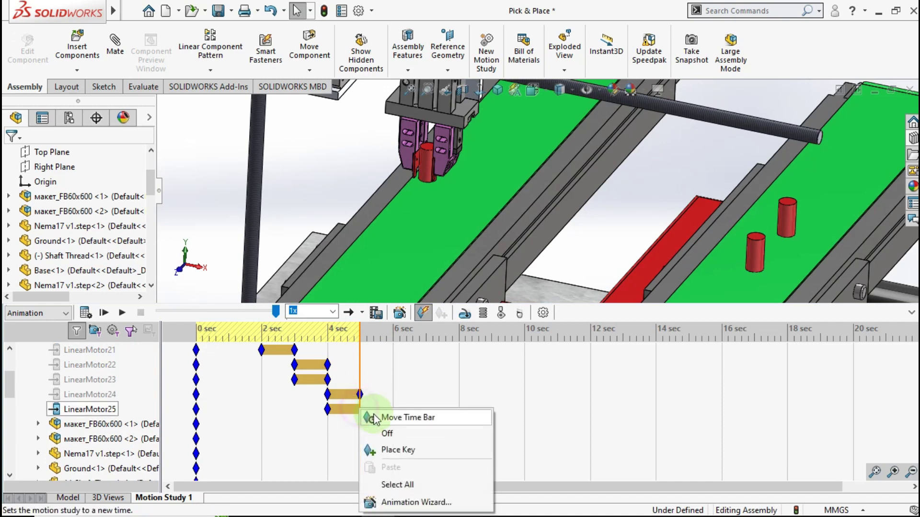
click(383, 448)
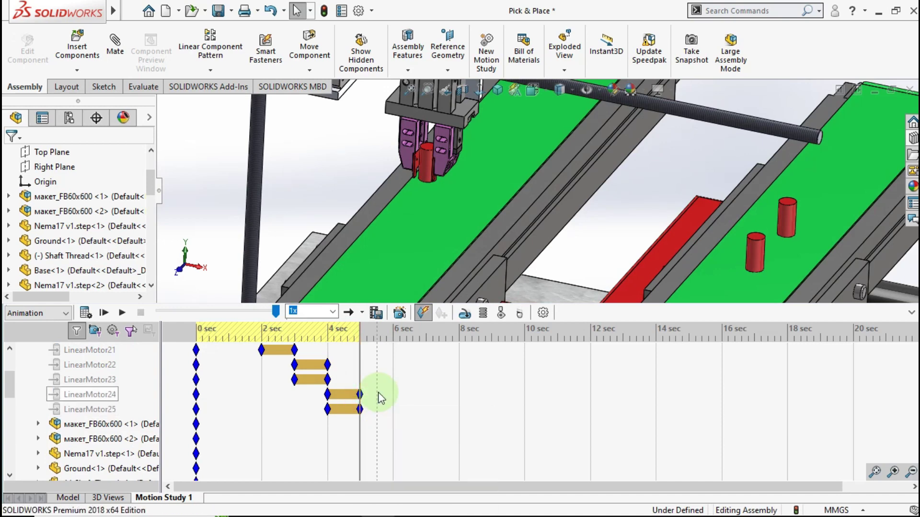
Start a linear motor located and directed from the motor's bottom face
click(464, 318)
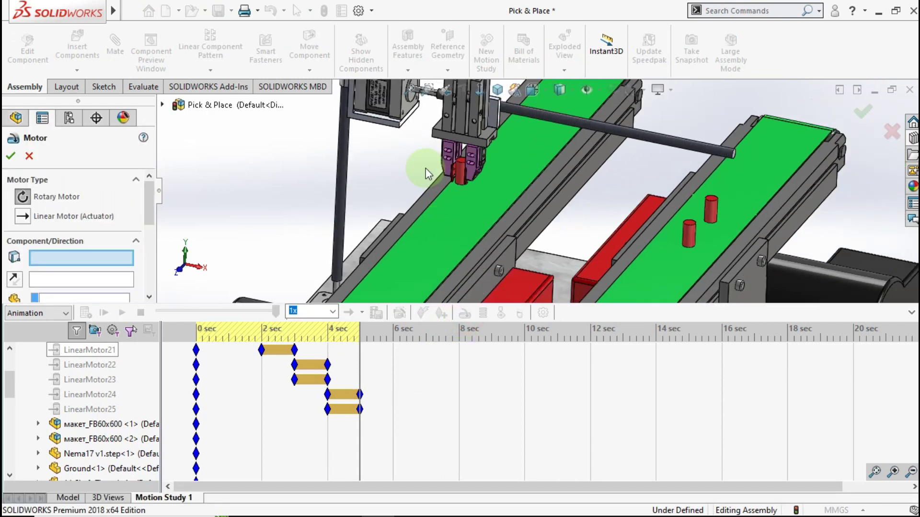
click(447, 117)
scroll(450, 134, down, 3)
scroll(445, 182, down, 3)
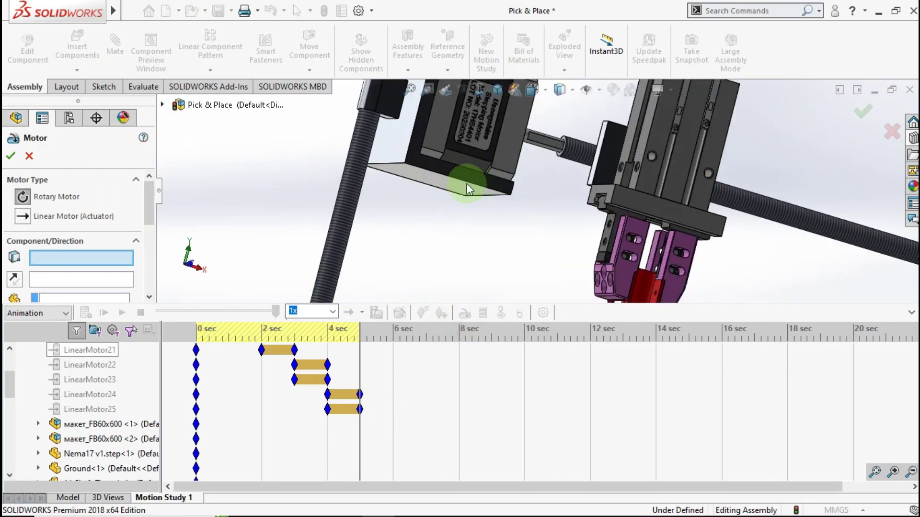
click(444, 187)
click(118, 270)
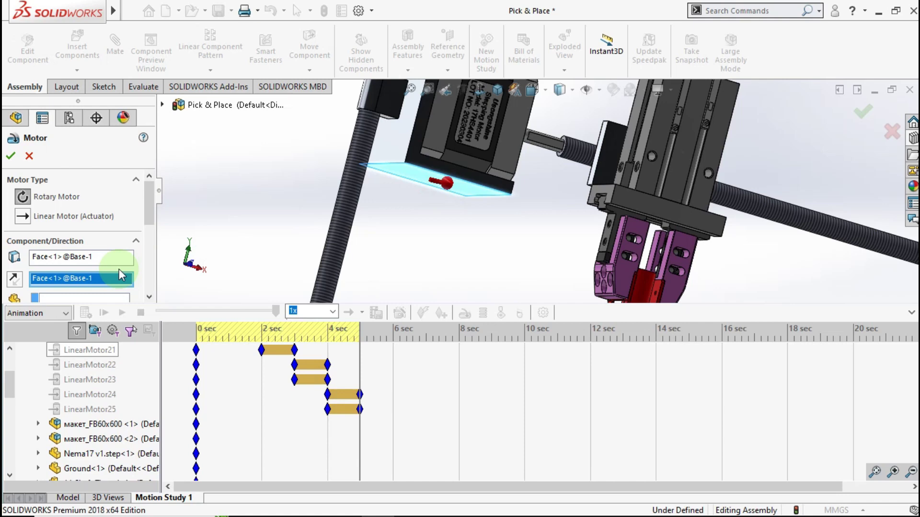
click(24, 217)
Give the motor a 40 mm distance motion, confirm it, and extend the study to 6 s
drag(155, 215, 149, 234)
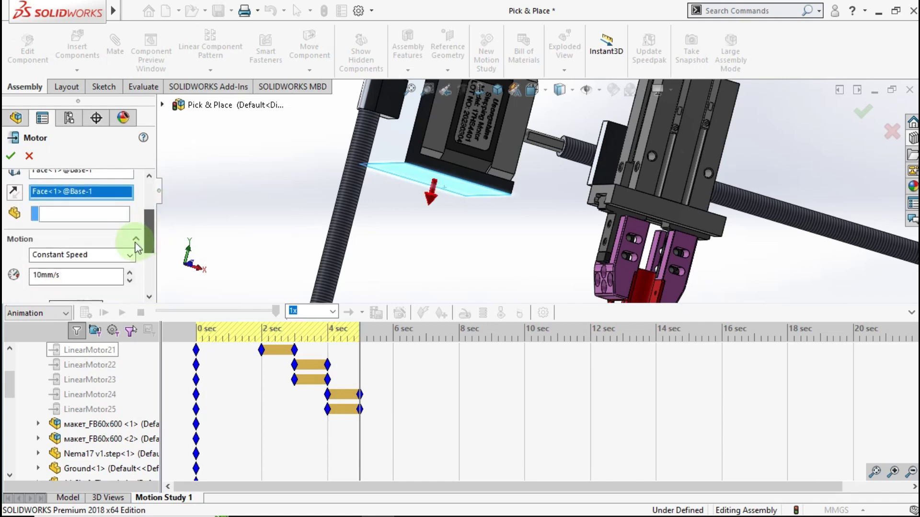
click(107, 253)
click(93, 279)
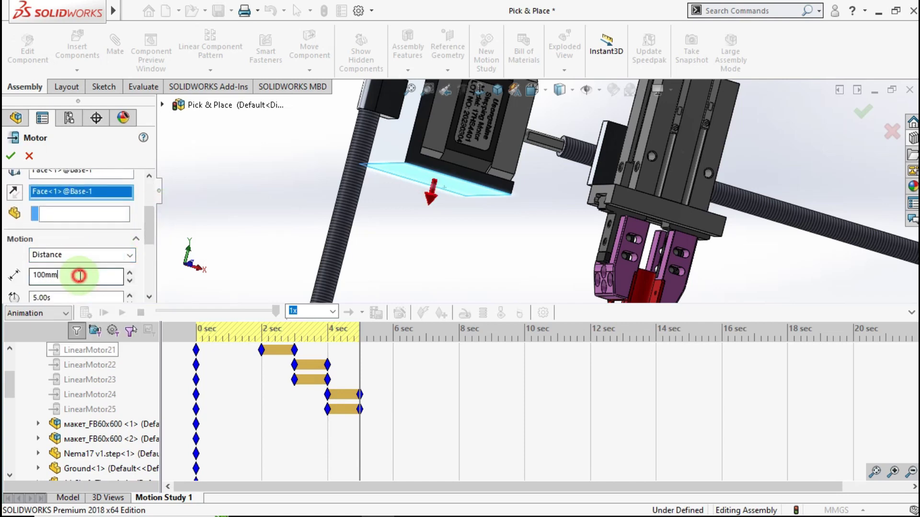
text(4)
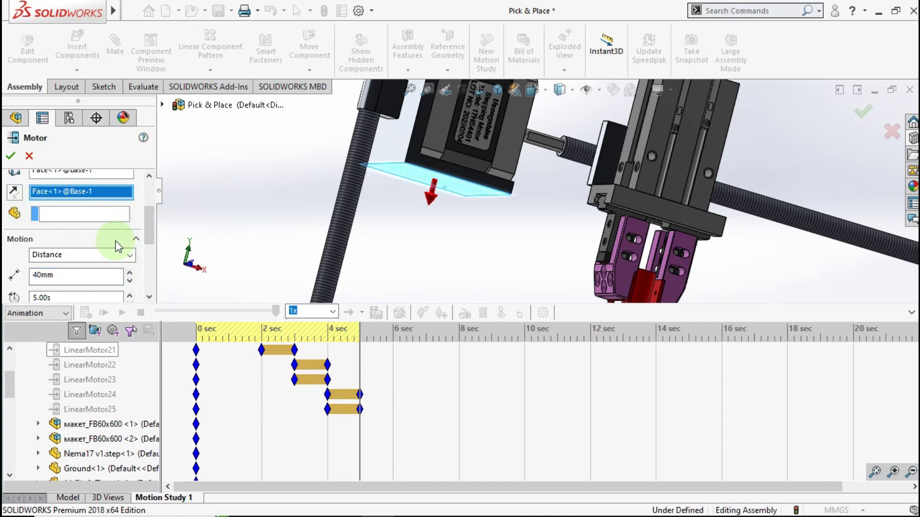
drag(147, 243, 147, 257)
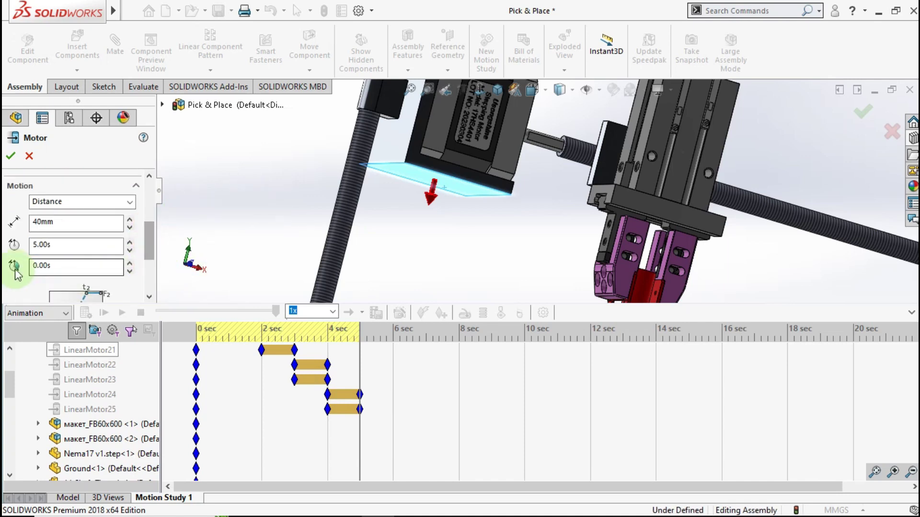
click(10, 155)
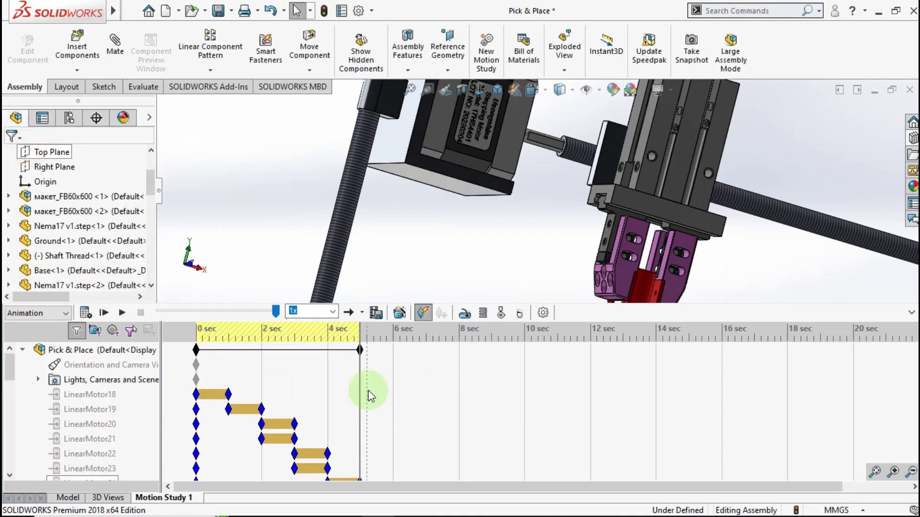
drag(361, 350, 394, 358)
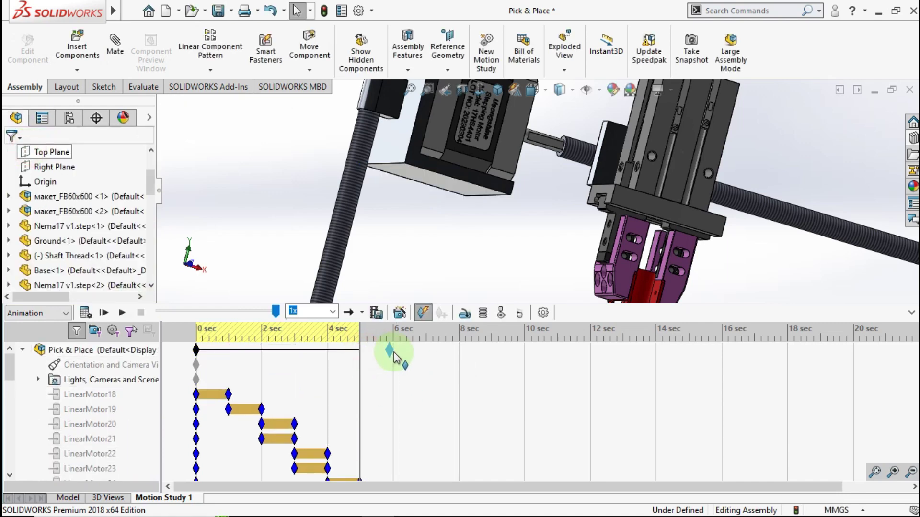
Set up a linear motor on the base's bottom face with a 40 distance motion
click(465, 314)
click(439, 185)
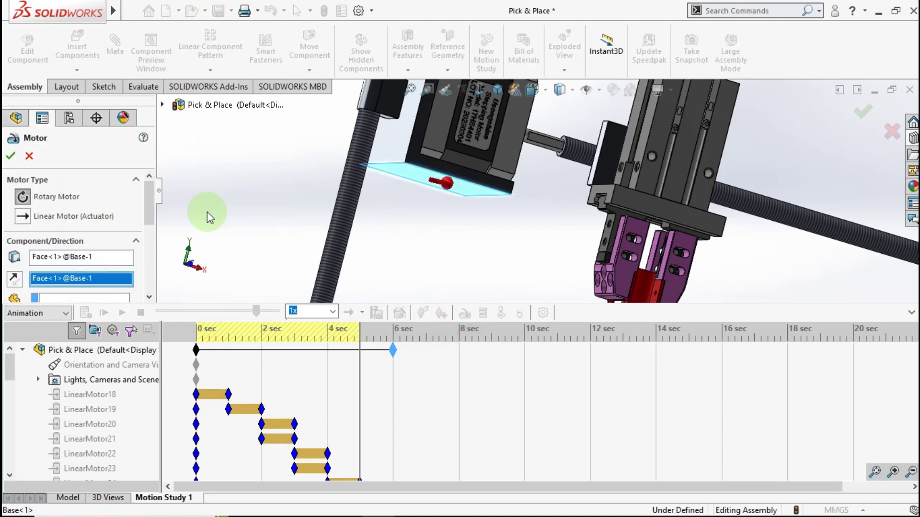
click(30, 217)
drag(151, 202, 145, 220)
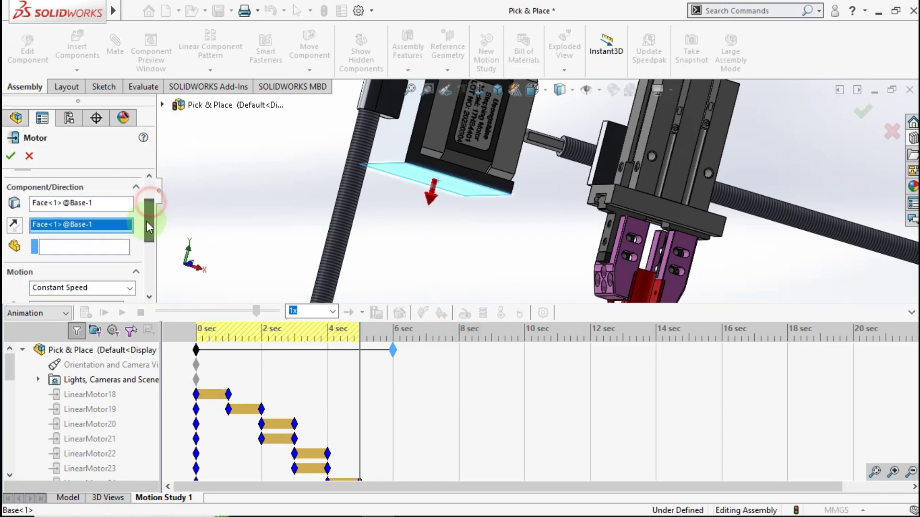
click(83, 261)
click(80, 286)
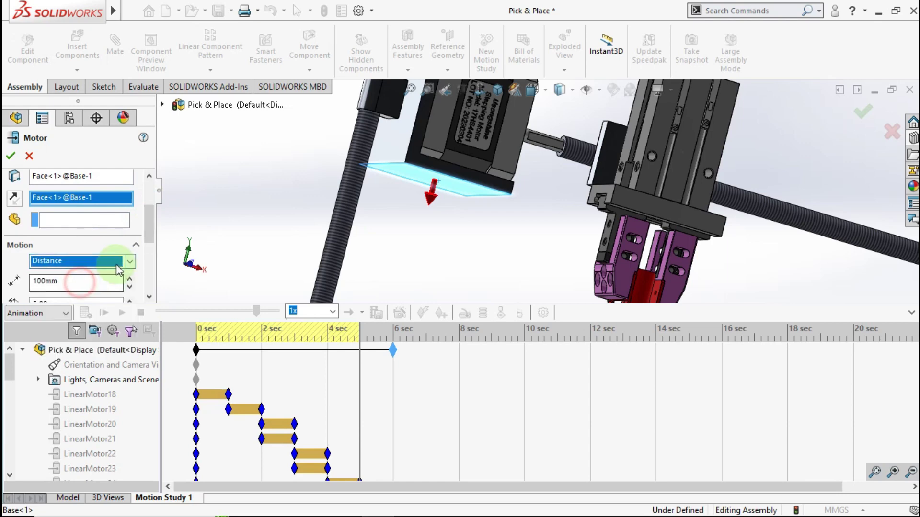
double_click(97, 278)
text(40)
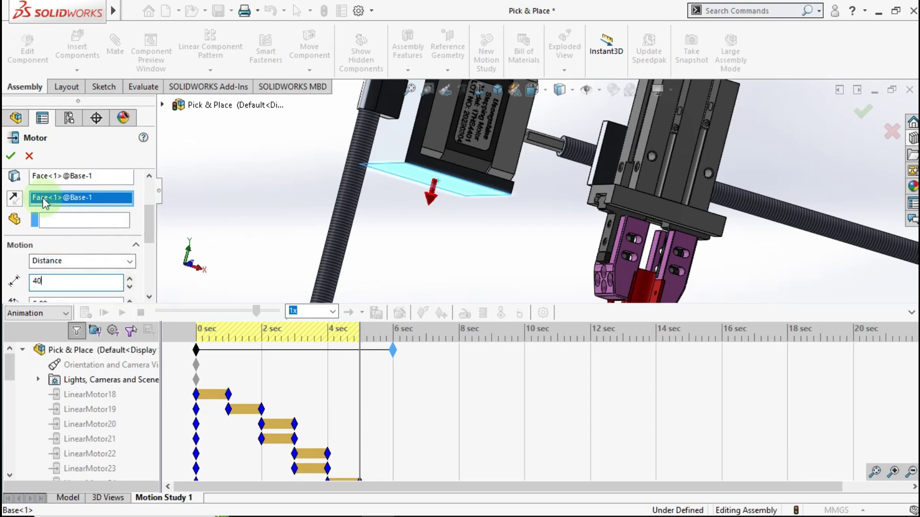
Confirm the 40 mm base motor LinearMotor26 and shift its start key to 5 s
click(11, 156)
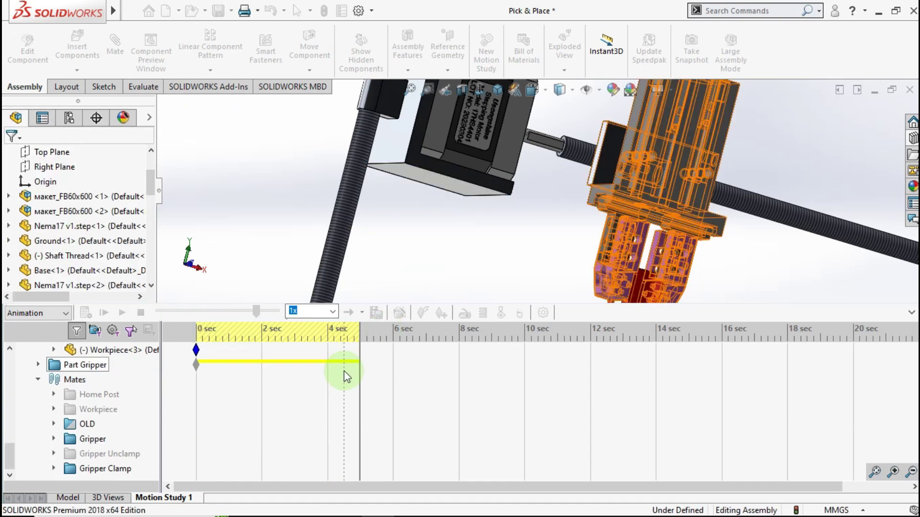
click(191, 455)
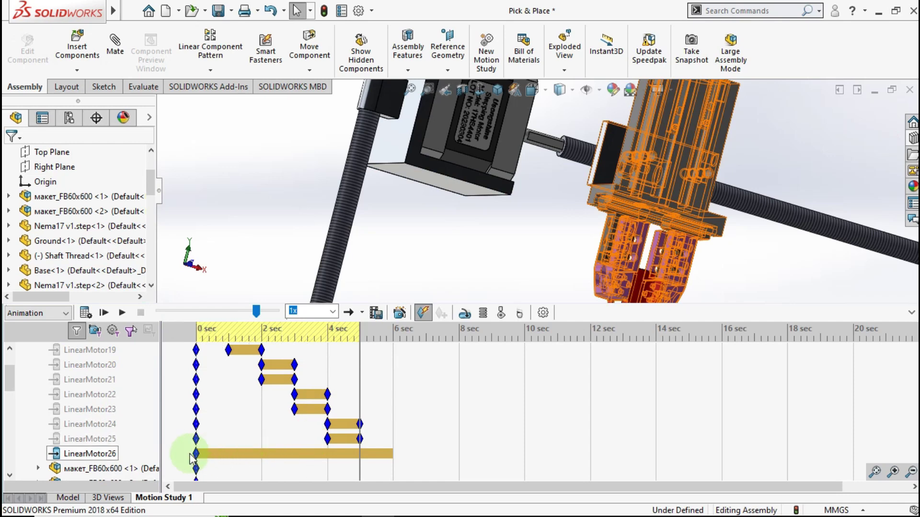
drag(195, 457, 360, 453)
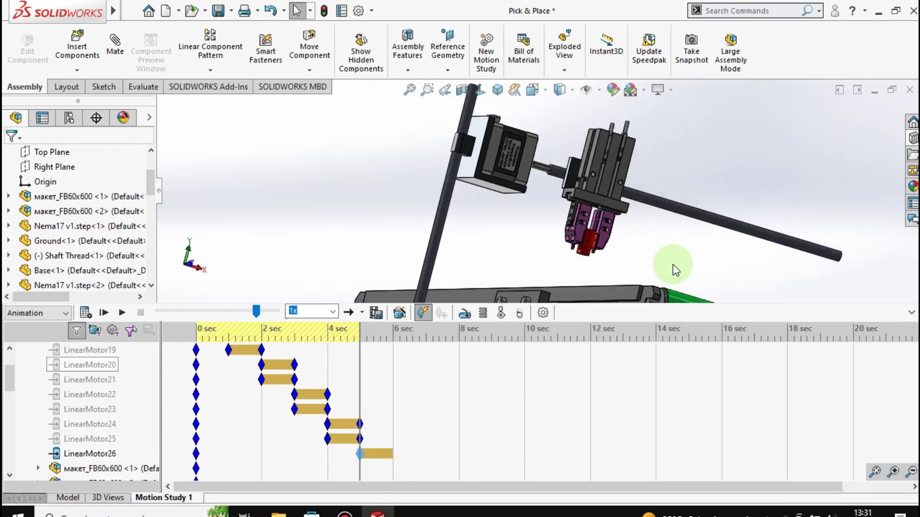
middle_drag(673, 264, 707, 192)
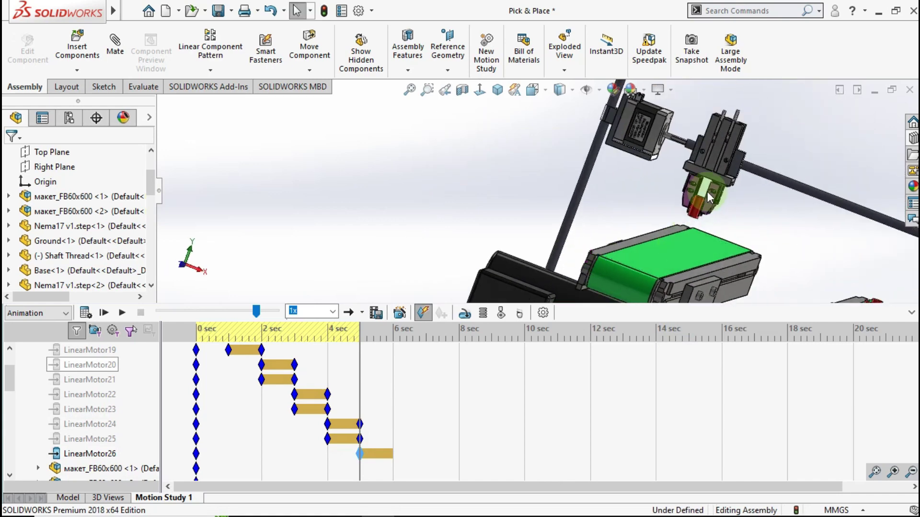
scroll(707, 192, down, 3)
scroll(657, 222, down, 2)
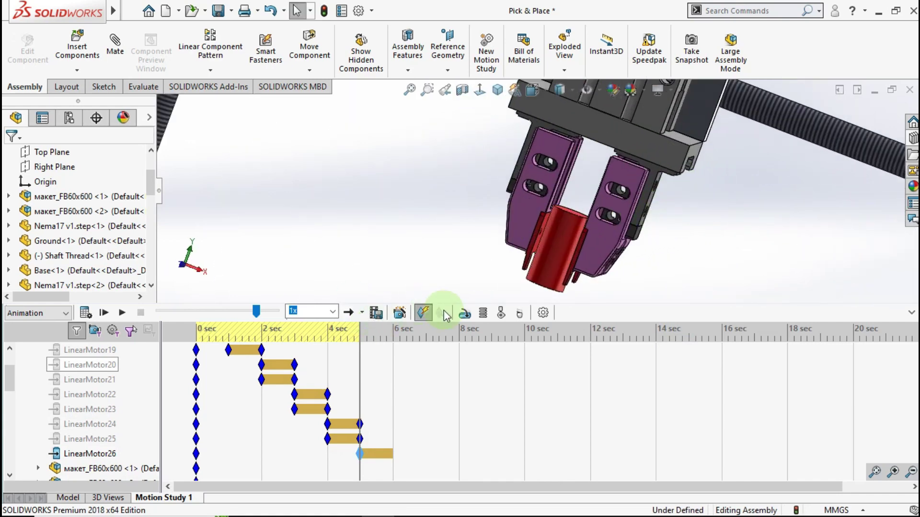
Place a reversed, downward linear motor on the red cylinder's top face
click(466, 316)
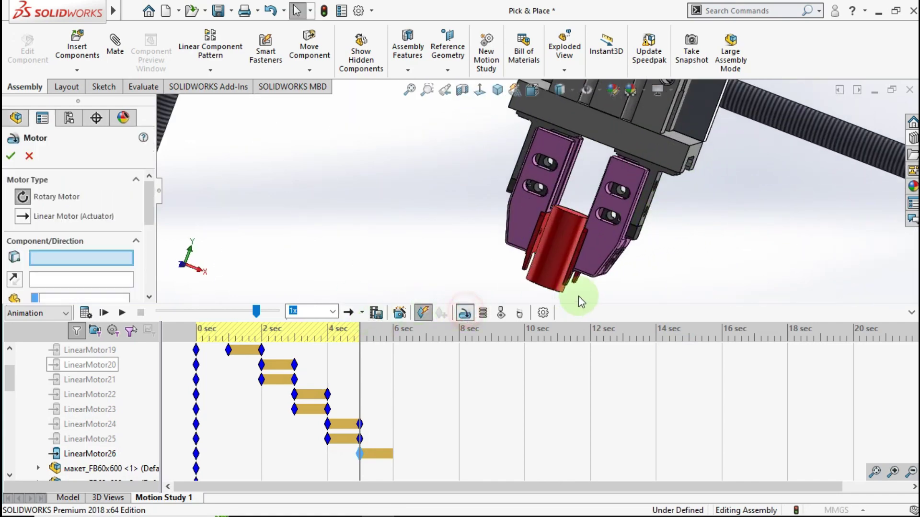
middle_drag(569, 211, 562, 231)
click(575, 206)
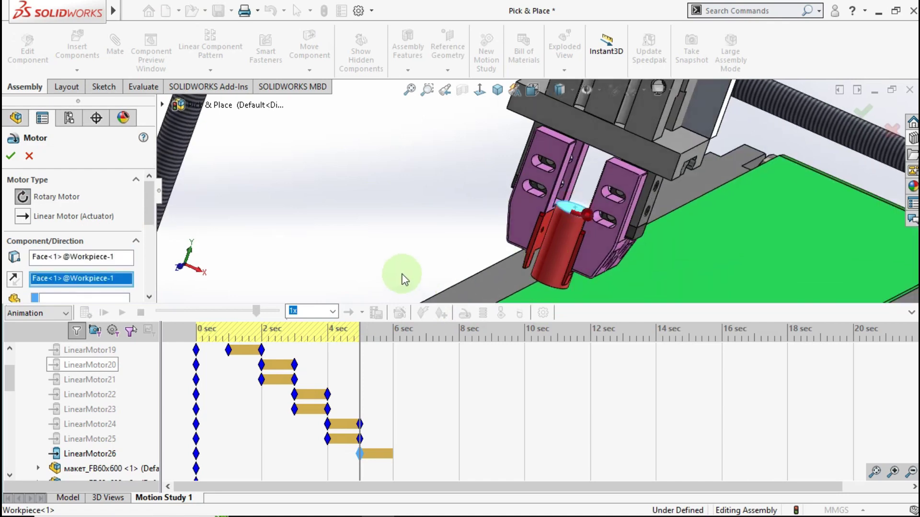
click(22, 217)
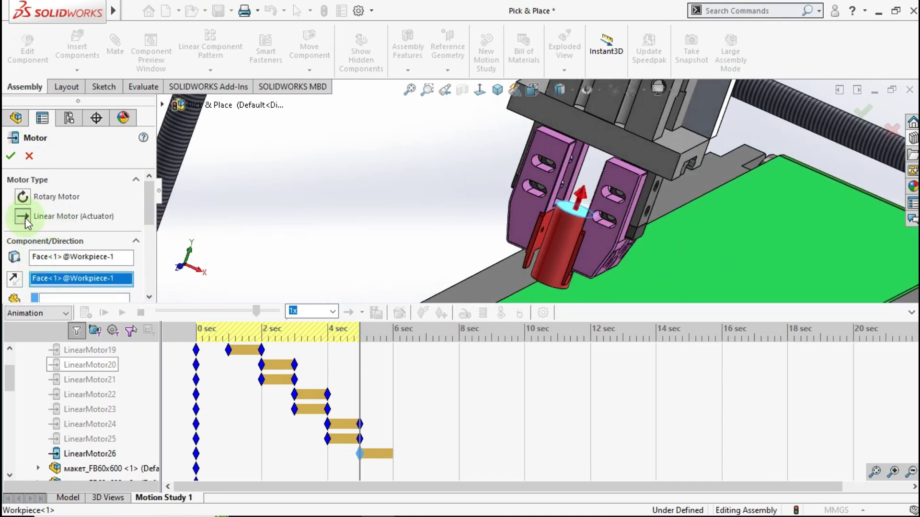
drag(148, 206, 148, 216)
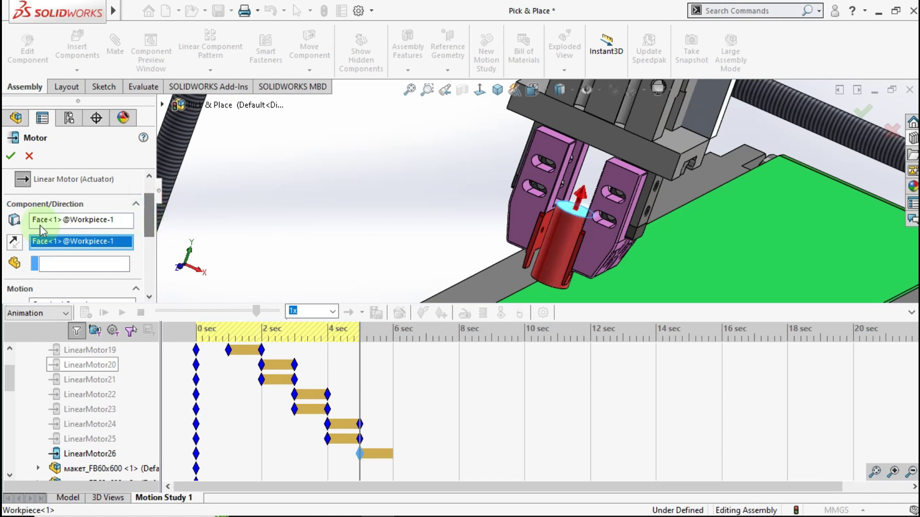
click(18, 243)
Give the cylinder motor a 40 mm distance motion and confirm LinearMotor27
scroll(149, 230, down, 3)
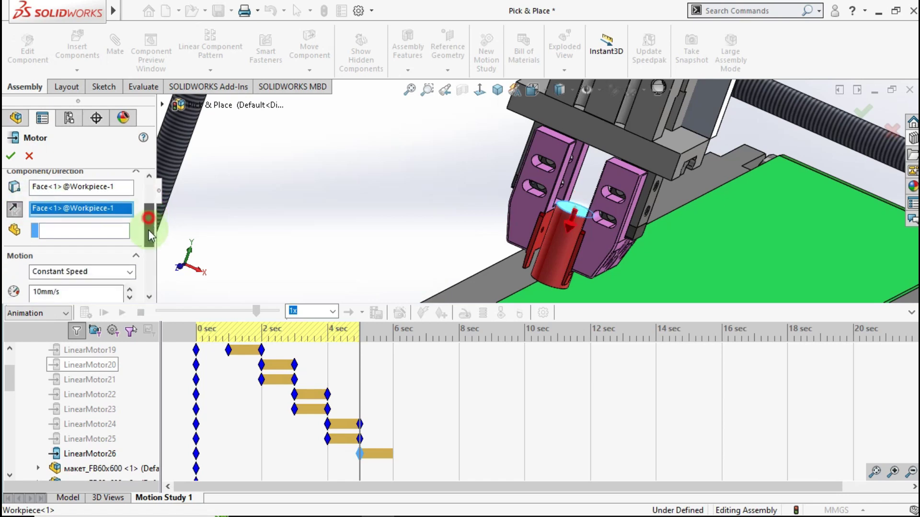
click(120, 236)
click(88, 261)
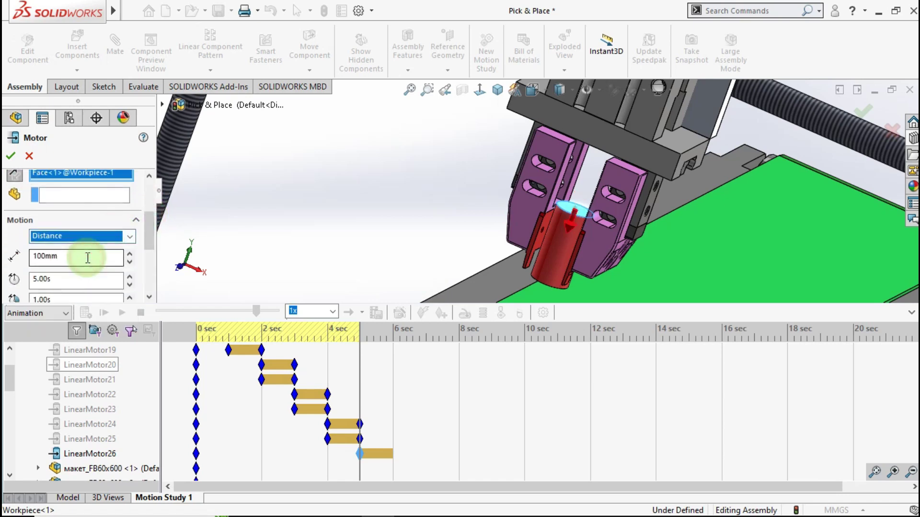
text(40)
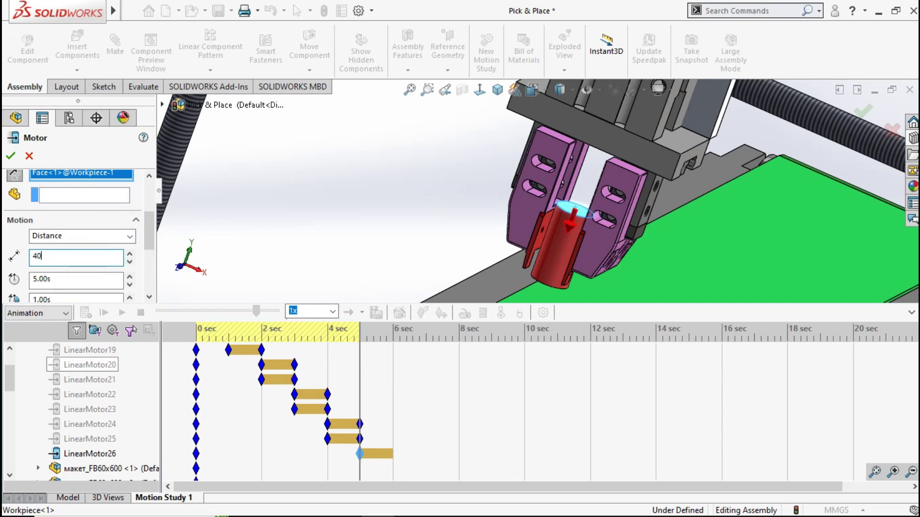
click(19, 175)
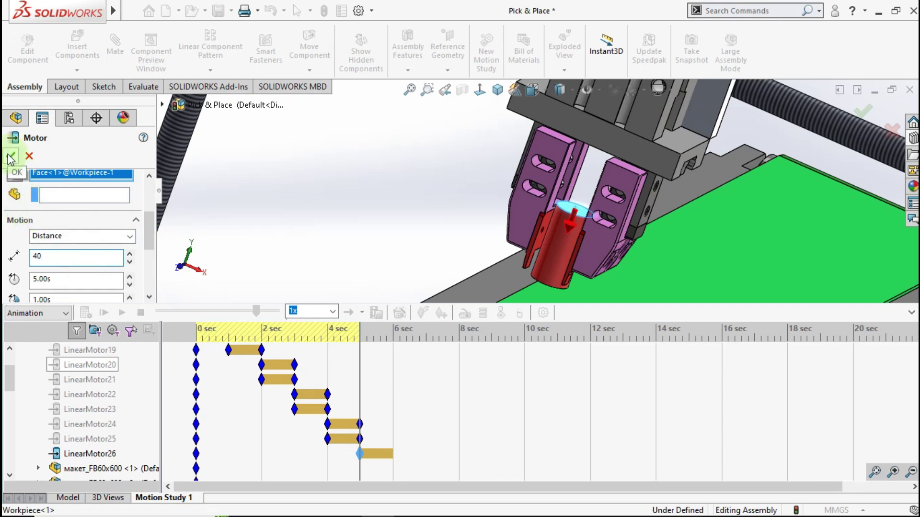
click(10, 158)
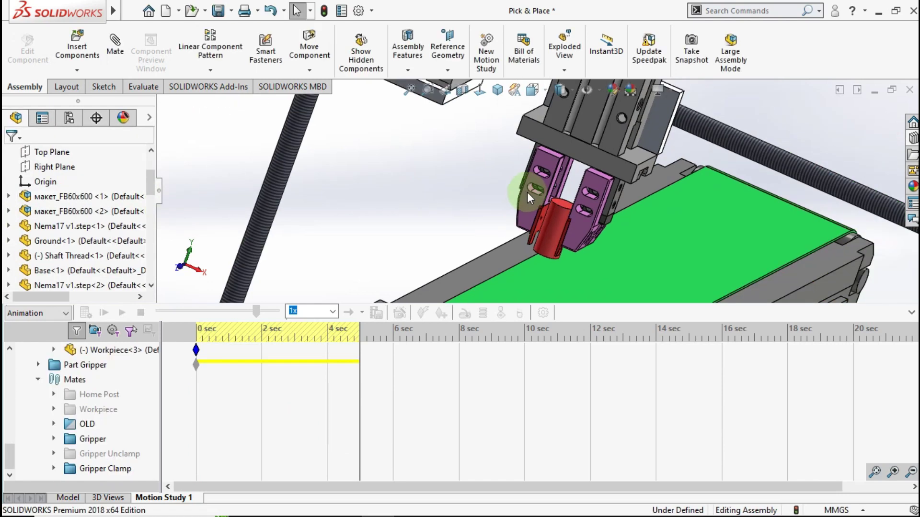
scroll(297, 419, up, 5)
scroll(280, 419, up, 5)
Move LinearMotor27's start to about 5 s and put the time bar at 6 s
scroll(249, 426, up, 5)
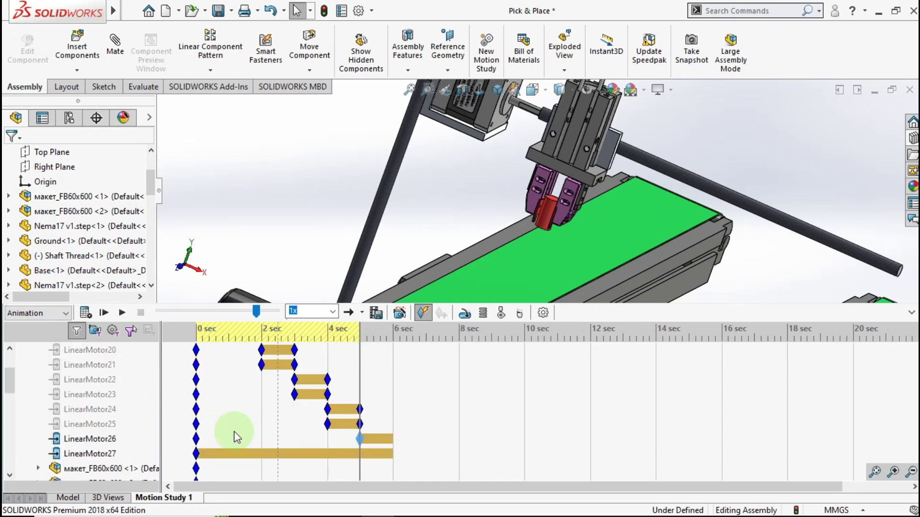
click(202, 454)
drag(198, 454, 368, 459)
scroll(389, 381, up, 3)
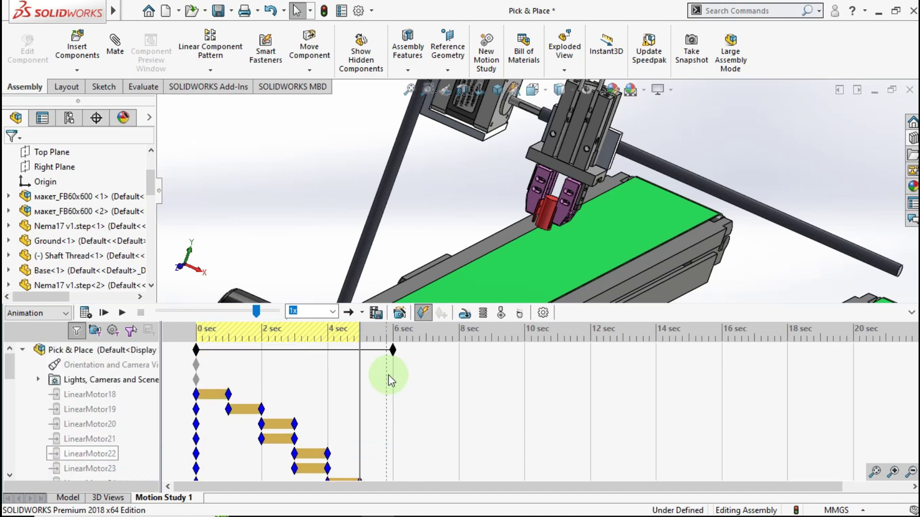
click(391, 374)
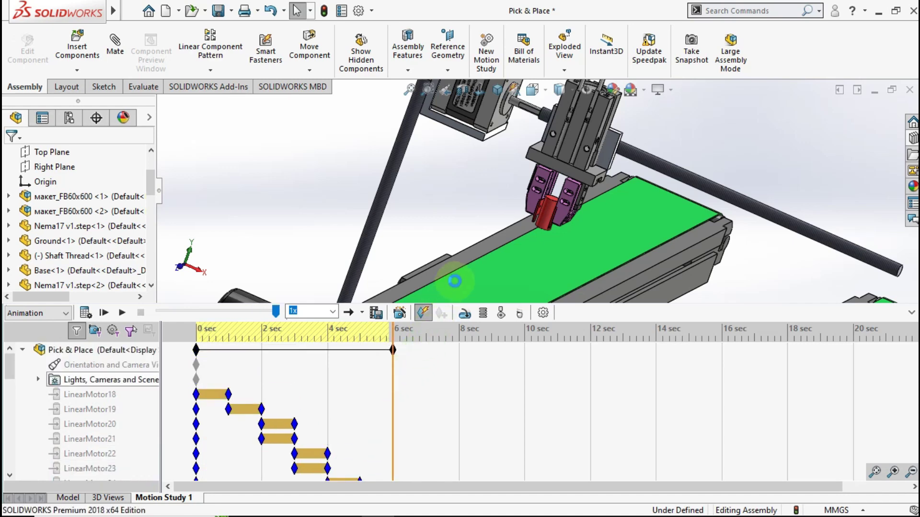
Switch LinearMotor26 and LinearMotor27 off at 6 s
scroll(455, 280, up, 3)
scroll(611, 261, up, 5)
mouse_move(588, 235)
middle_down()
mouse_move(570, 212)
mouse_move(544, 215)
mouse_move(538, 206)
mouse_move(567, 199)
mouse_move(558, 263)
middle_up()
scroll(373, 378, down, 3)
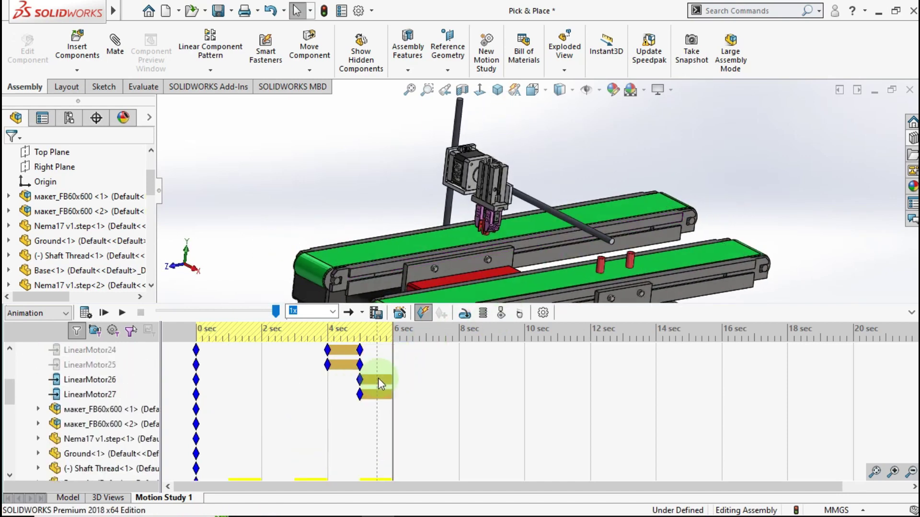
click(383, 379)
right_click(392, 379)
click(404, 406)
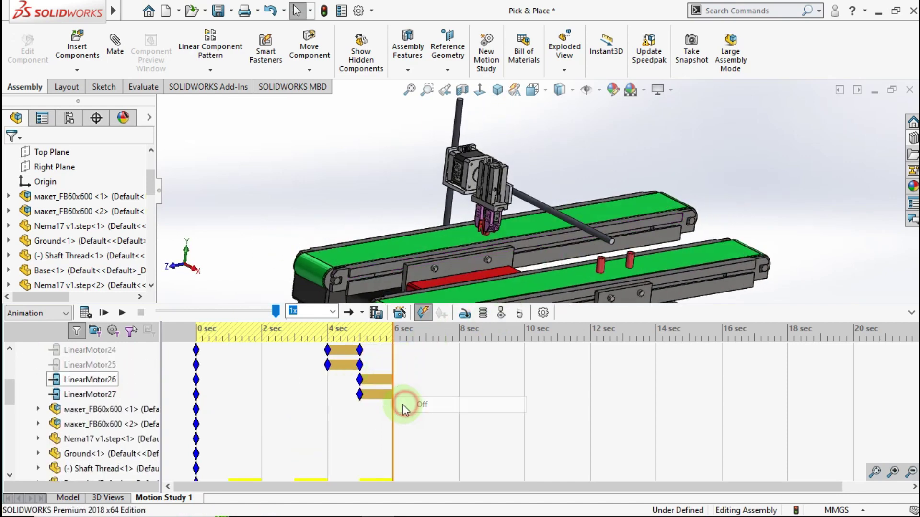
right_click(392, 395)
click(413, 421)
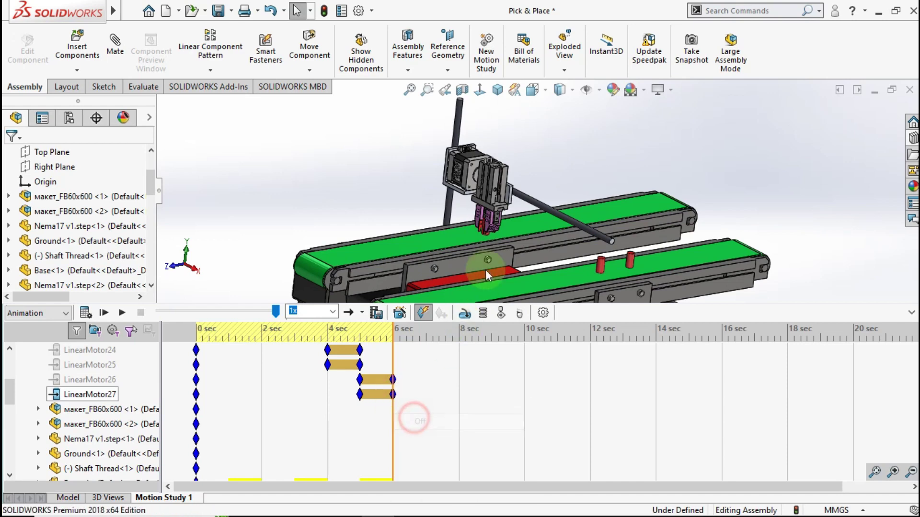
Drag the study end key from 6 s to about 7 s
scroll(488, 229, down, 3)
scroll(487, 234, down, 4)
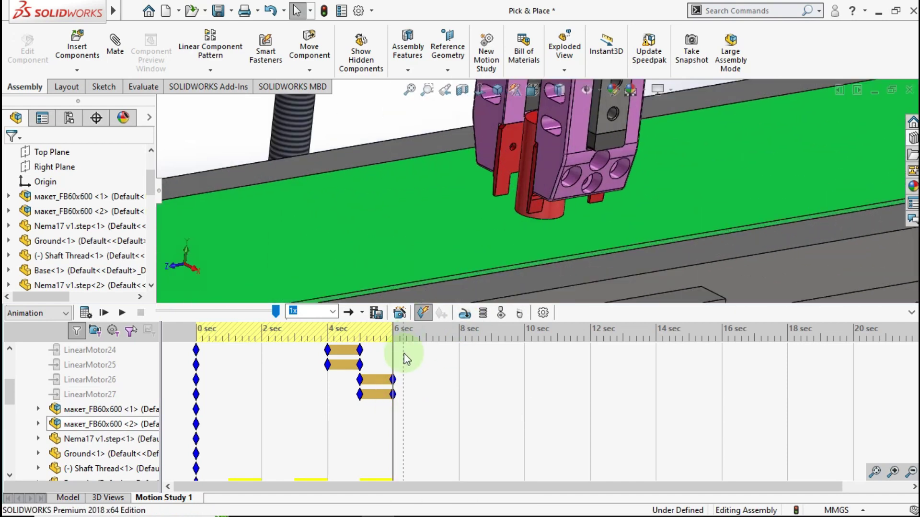
scroll(403, 358, up, 3)
drag(395, 353, 426, 351)
scroll(532, 191, down, 1)
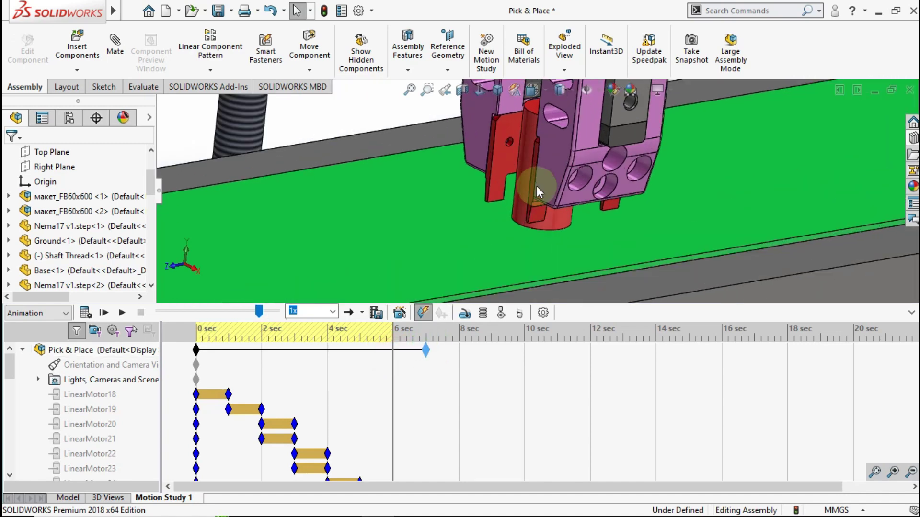
Add a reversed linear motor on a gripper jaw face moving 1.5 mm
click(471, 320)
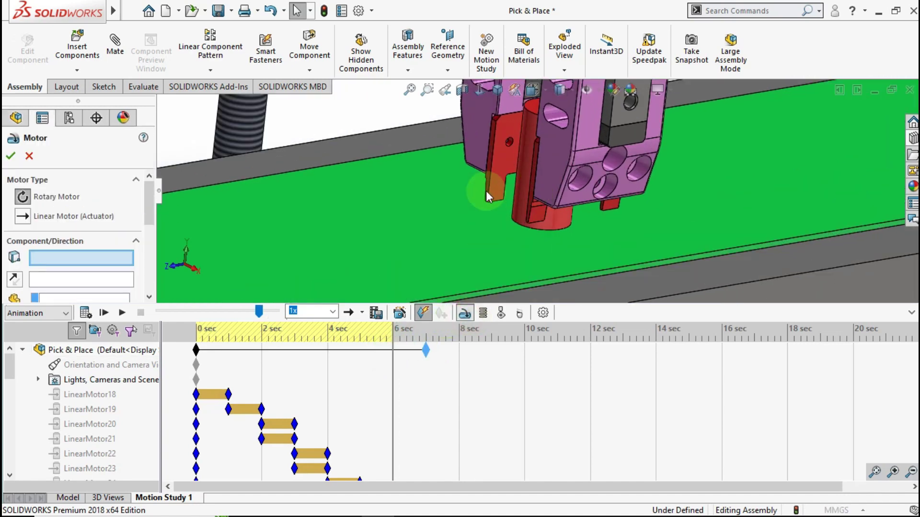
click(498, 166)
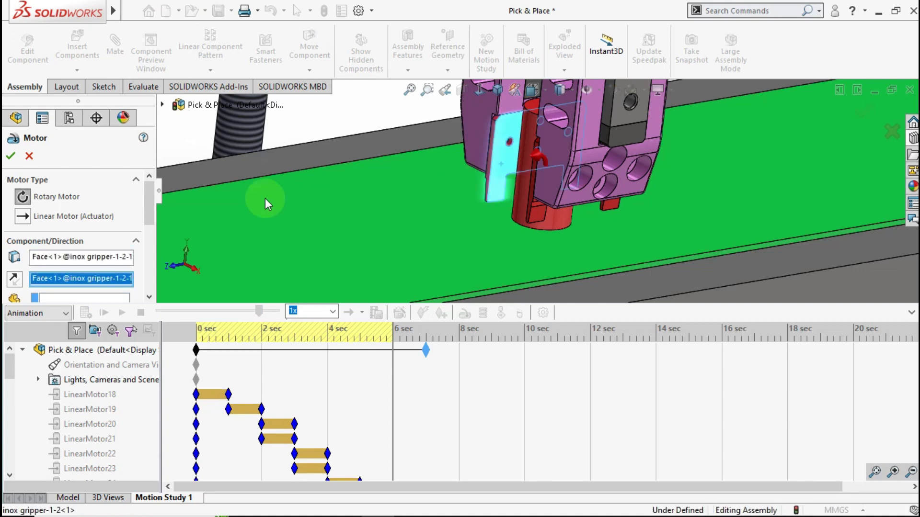
click(22, 218)
click(14, 278)
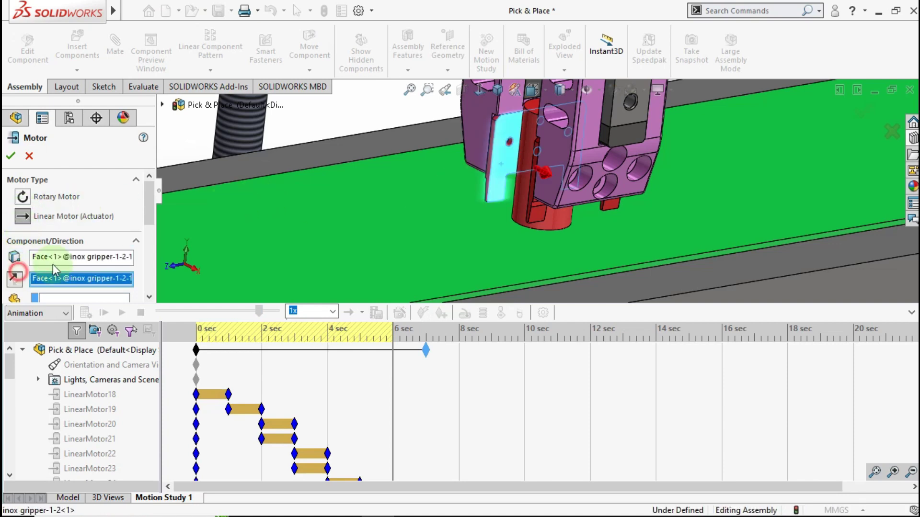
drag(149, 206, 144, 242)
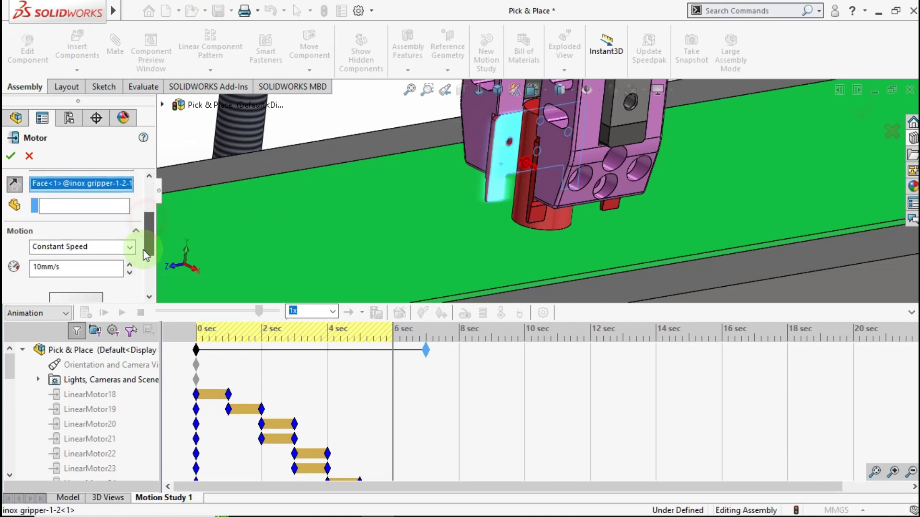
click(114, 240)
click(72, 262)
double_click(76, 258)
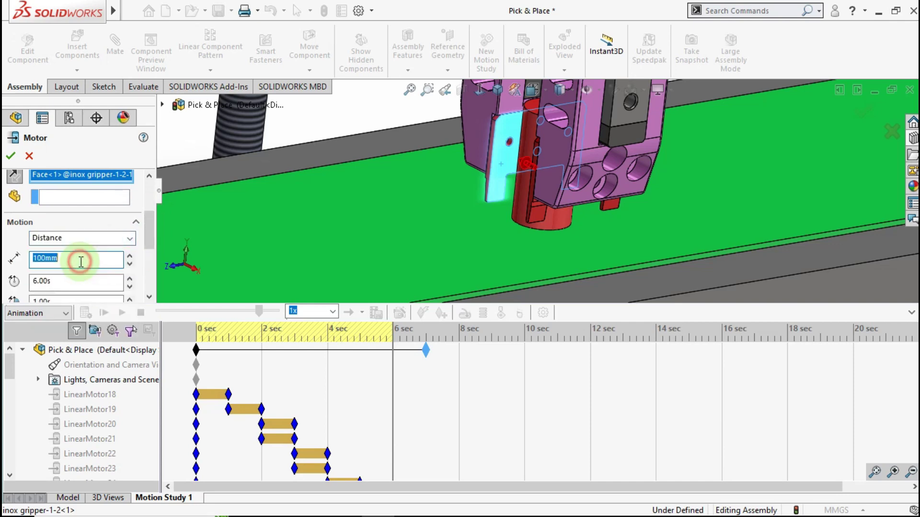
text(1.5)
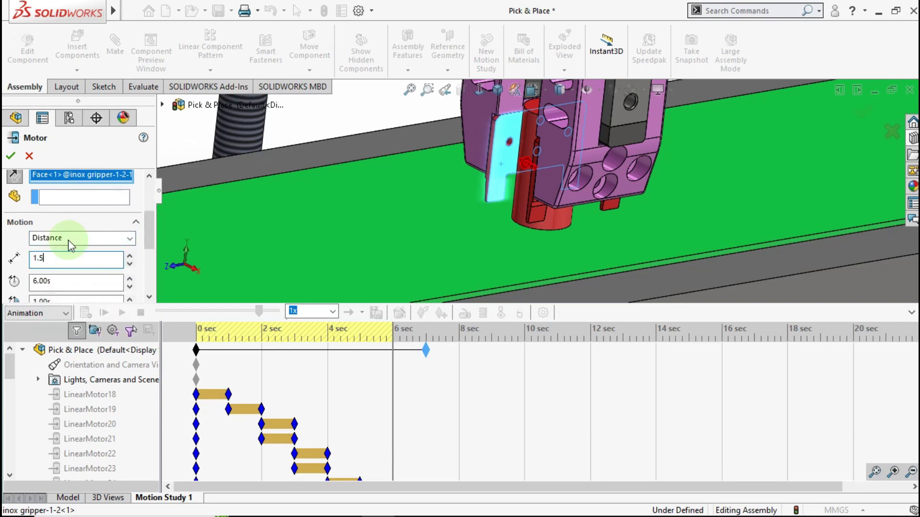
click(12, 163)
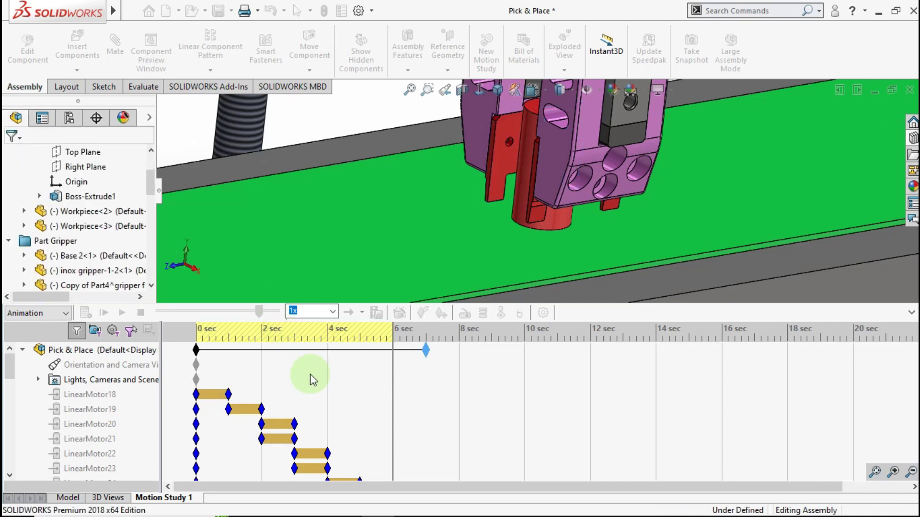
Shift LinearMotor28's start key to 6 s
scroll(309, 376, down, 3)
scroll(313, 381, down, 3)
scroll(308, 373, up, 5)
scroll(268, 404, up, 3)
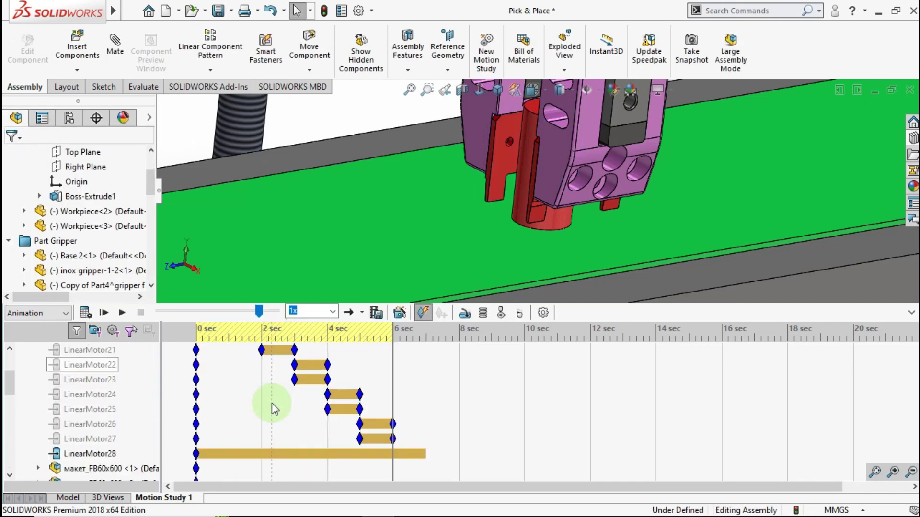
scroll(270, 404, up, 1)
drag(197, 409, 390, 410)
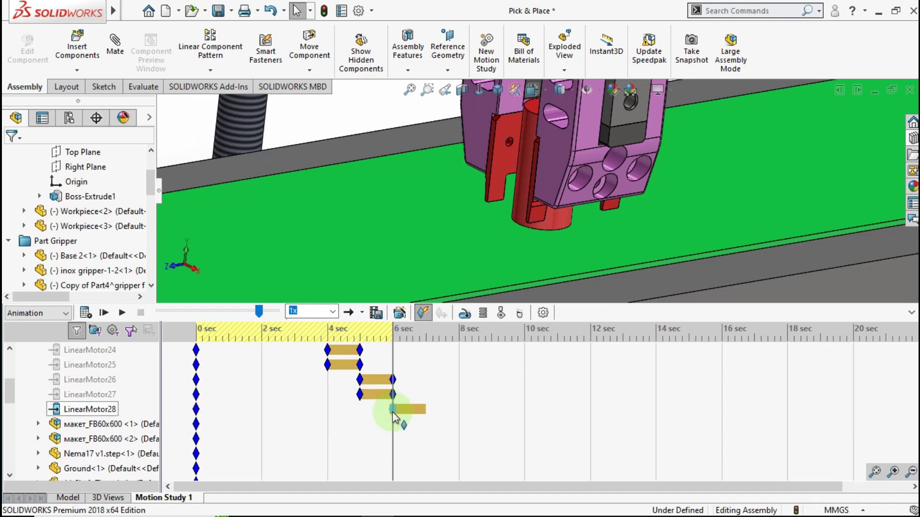
drag(393, 417, 394, 413)
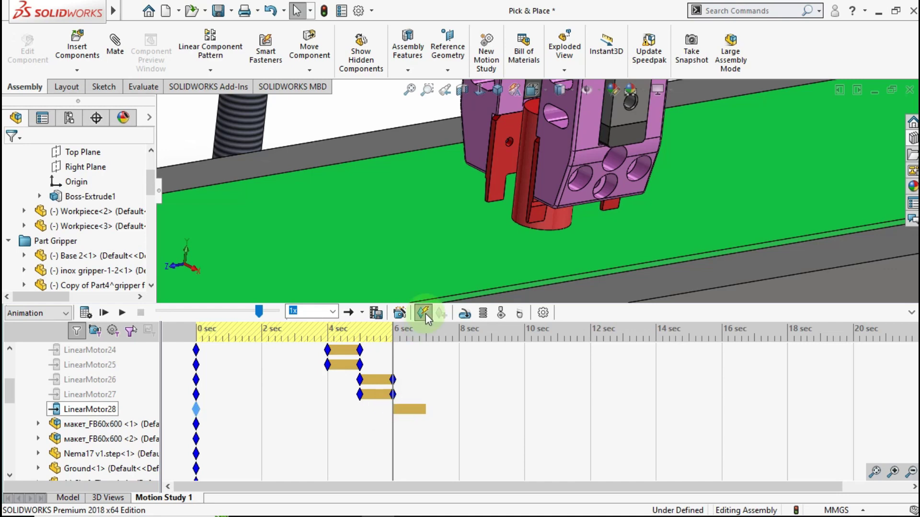
click(463, 315)
mouse_move(487, 212)
middle_down()
mouse_move(527, 191)
mouse_move(550, 218)
middle_up()
Place a reversed linear motor on the other gripper jaw face
scroll(555, 187, down, 5)
scroll(596, 159, down, 3)
click(590, 158)
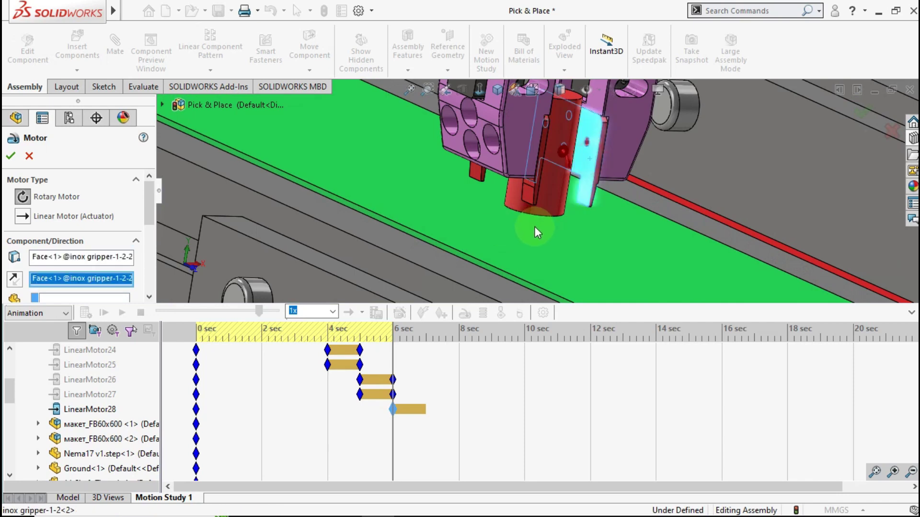
click(23, 216)
click(144, 220)
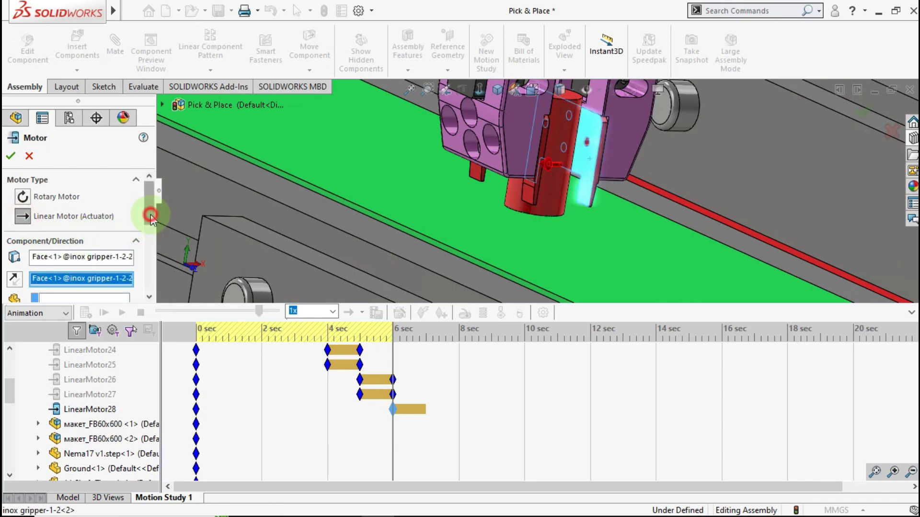
scroll(151, 218, down, 1)
click(18, 263)
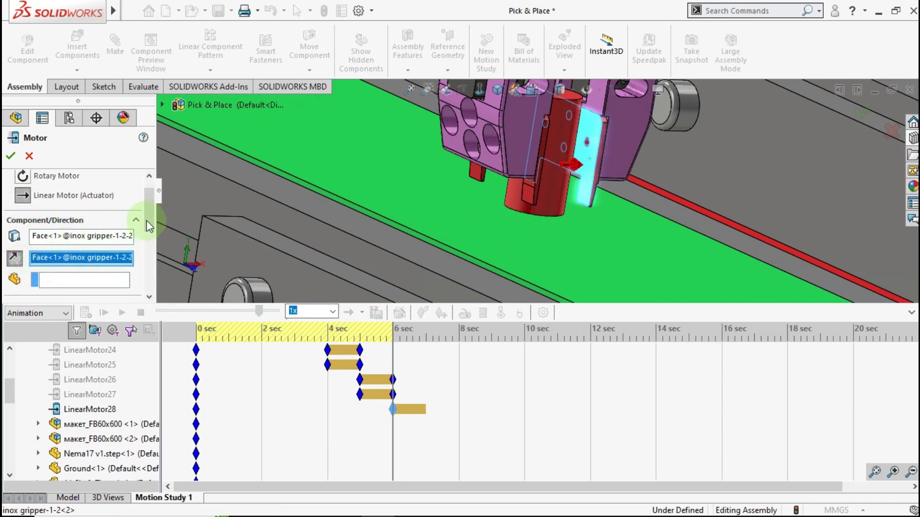
Give LinearMotor29 a 1.5 mm distance motion, confirm it, and start it at 6 s
drag(148, 219, 142, 247)
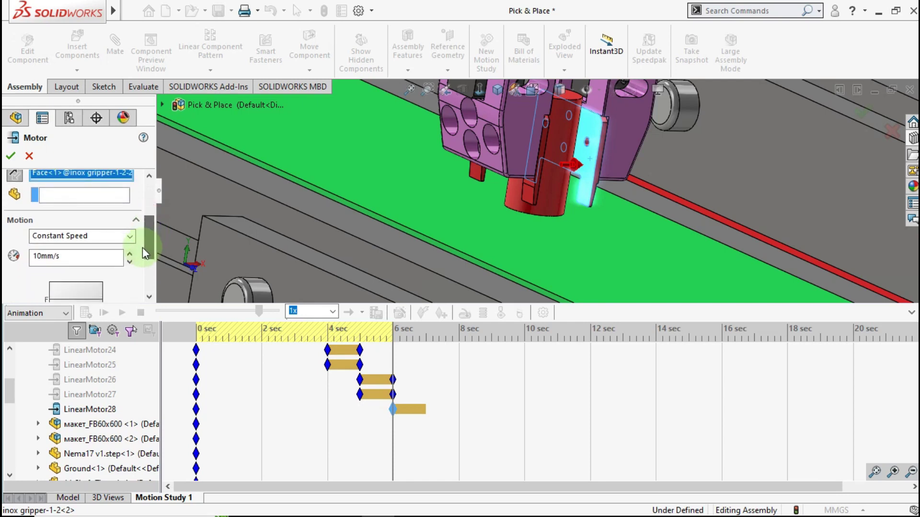
click(82, 236)
click(83, 257)
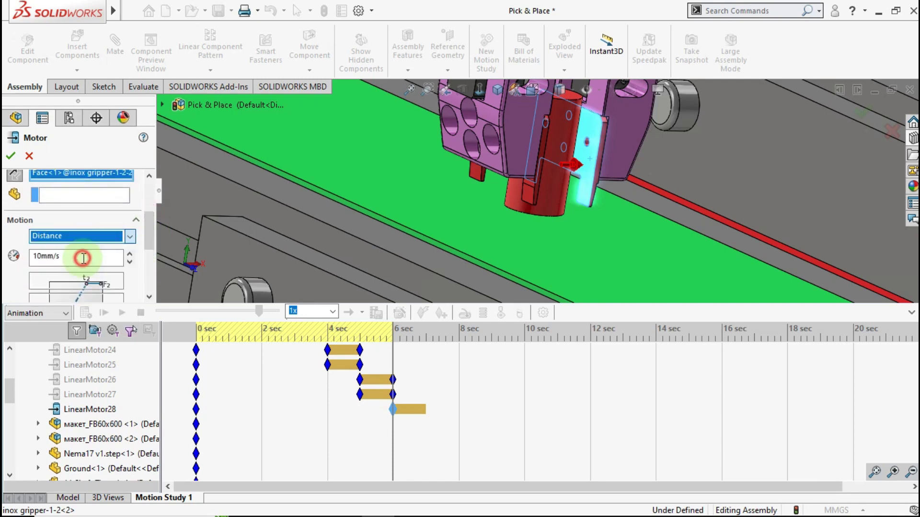
text(1.)
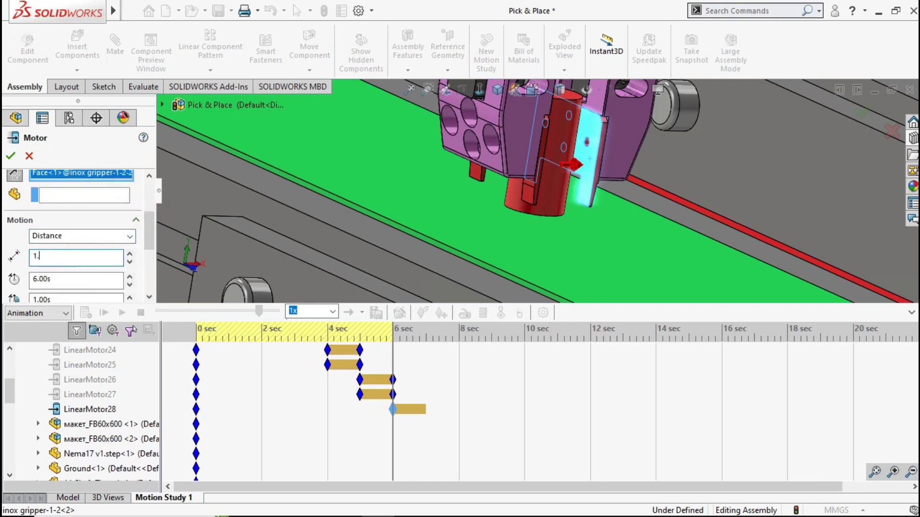
text(5mm)
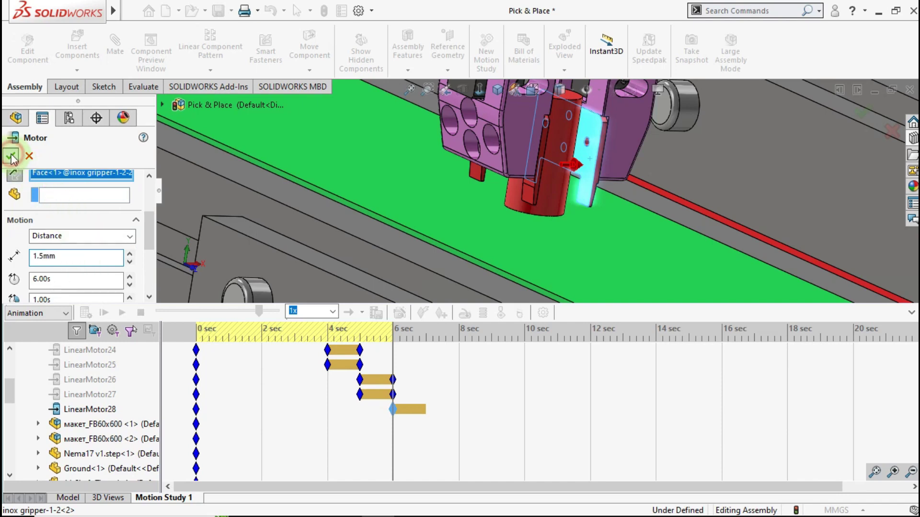
click(11, 157)
click(295, 407)
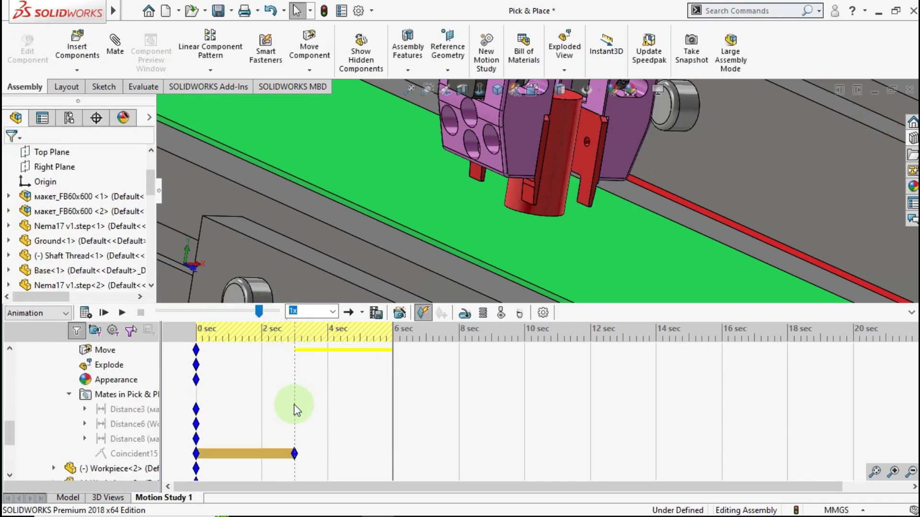
click(243, 411)
drag(196, 415, 375, 419)
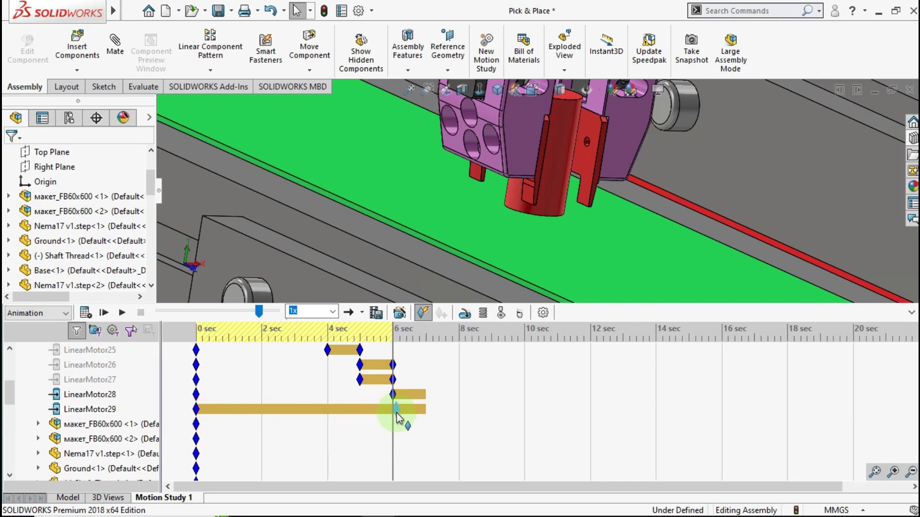
Reset the study time to 0 sec and check the Gripper Clamp mates folder options
click(199, 402)
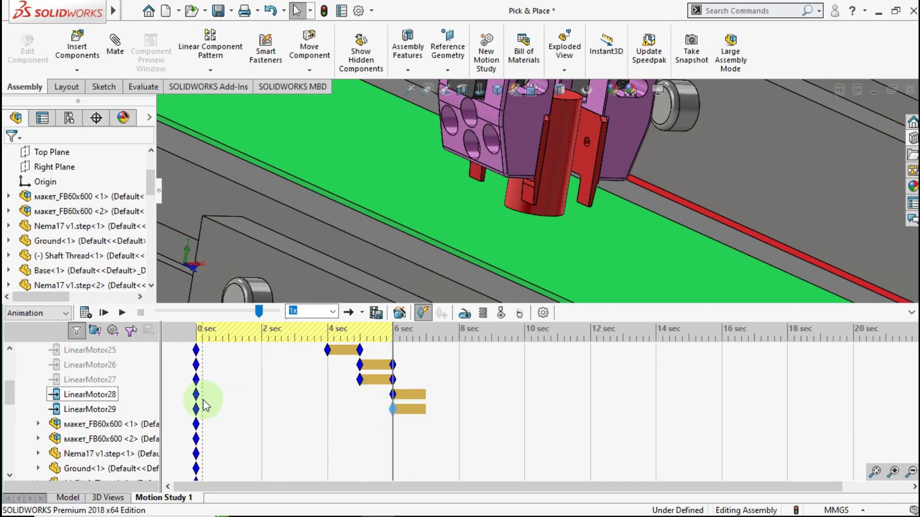
scroll(205, 401, down, 5)
scroll(144, 403, down, 3)
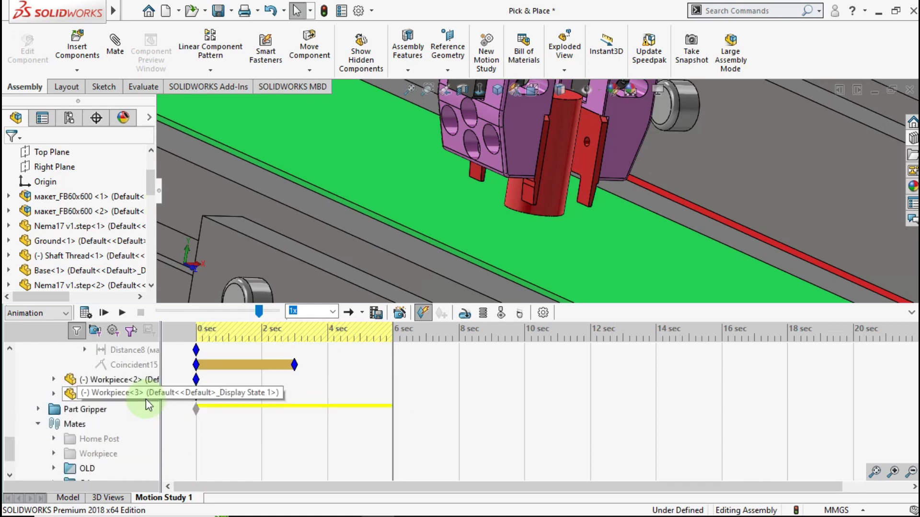
scroll(108, 424, down, 3)
right_click(110, 468)
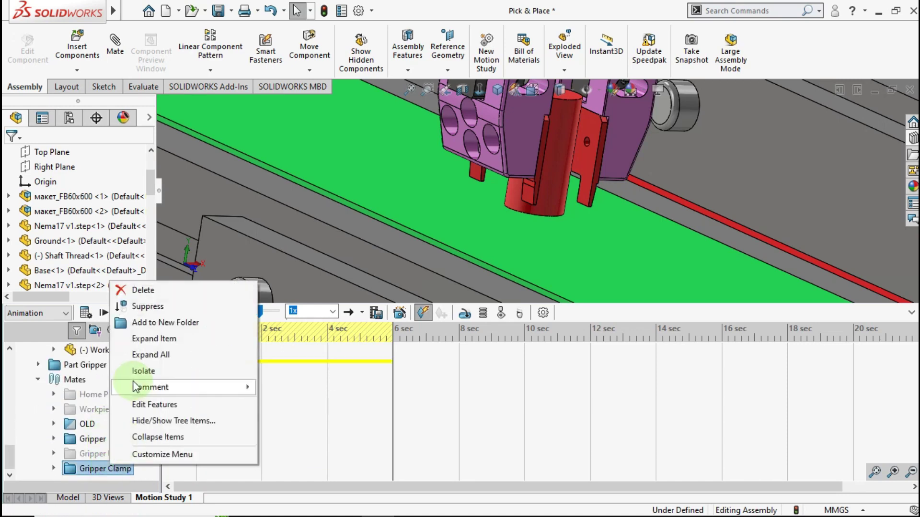
click(364, 368)
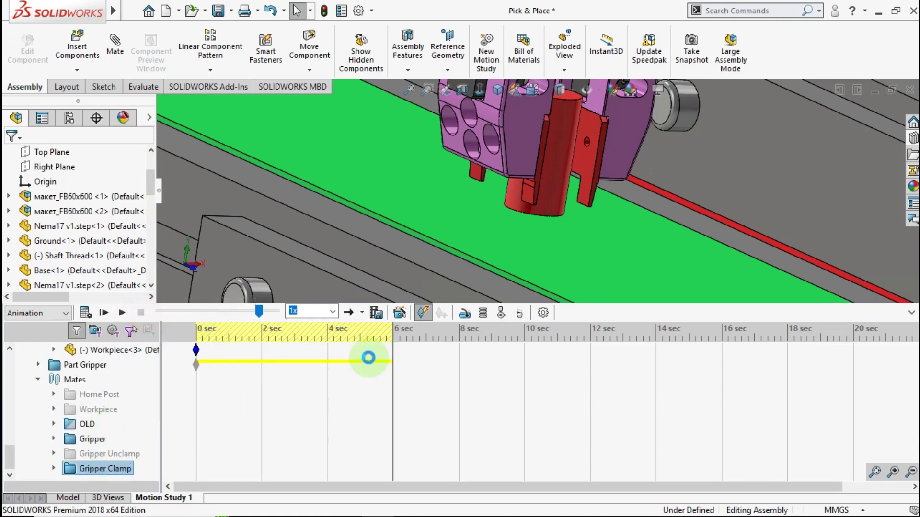
click(370, 364)
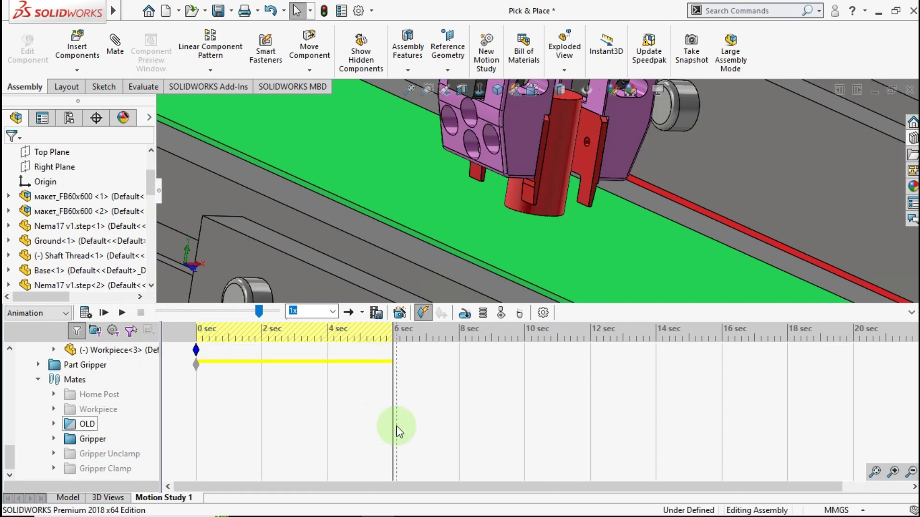
Set the time to 7 sec and stretch the Pick & Place end key toward 8 sec
scroll(396, 427, up, 5)
scroll(416, 404, up, 3)
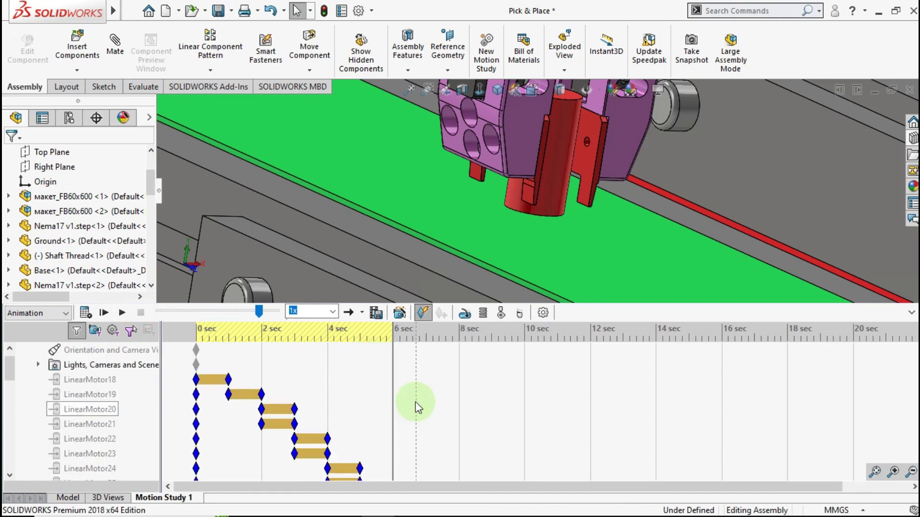
scroll(426, 377, up, 1)
click(426, 376)
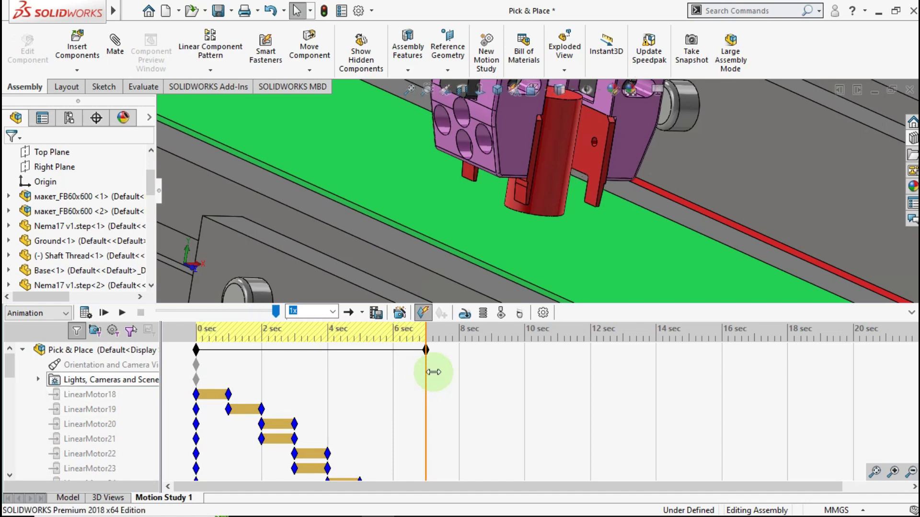
scroll(551, 255, up, 2)
scroll(550, 256, up, 2)
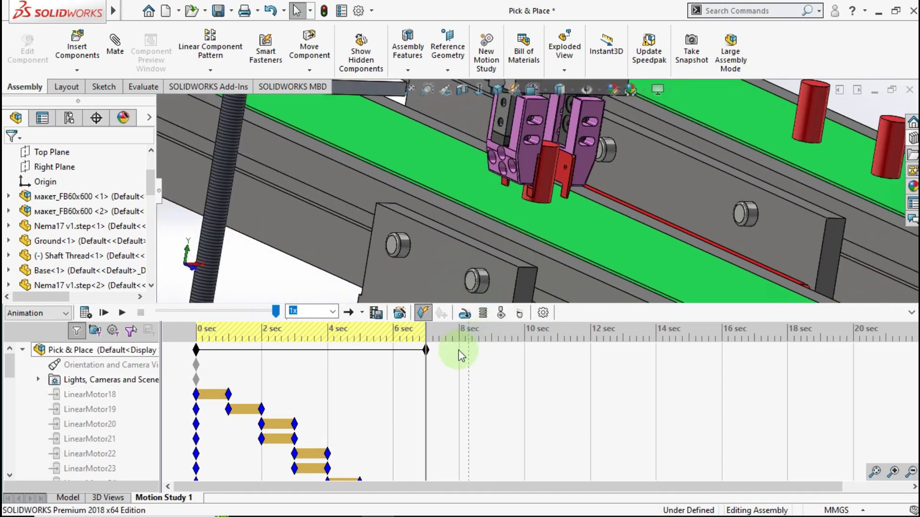
drag(426, 350, 459, 353)
Start a linear actuator motor on the base face, reversed to point upward
click(462, 319)
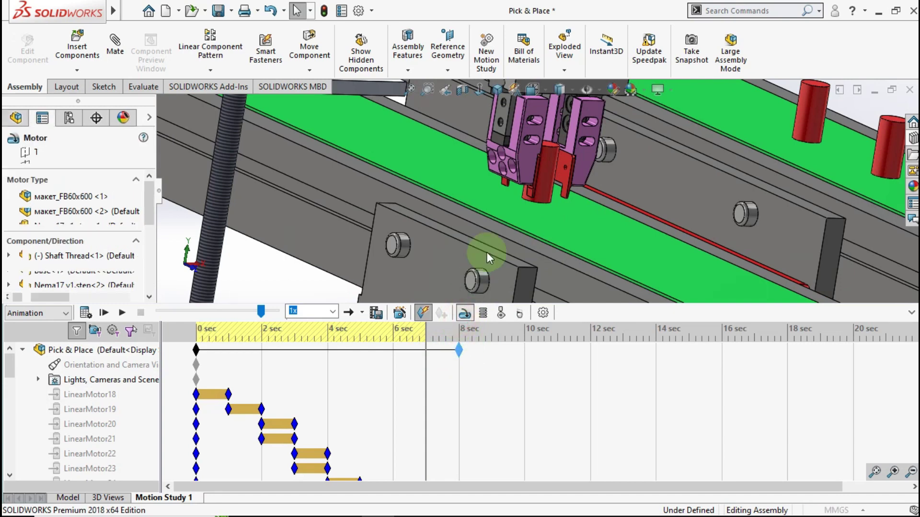
key(ctrl+1)
scroll(493, 185, down, 2)
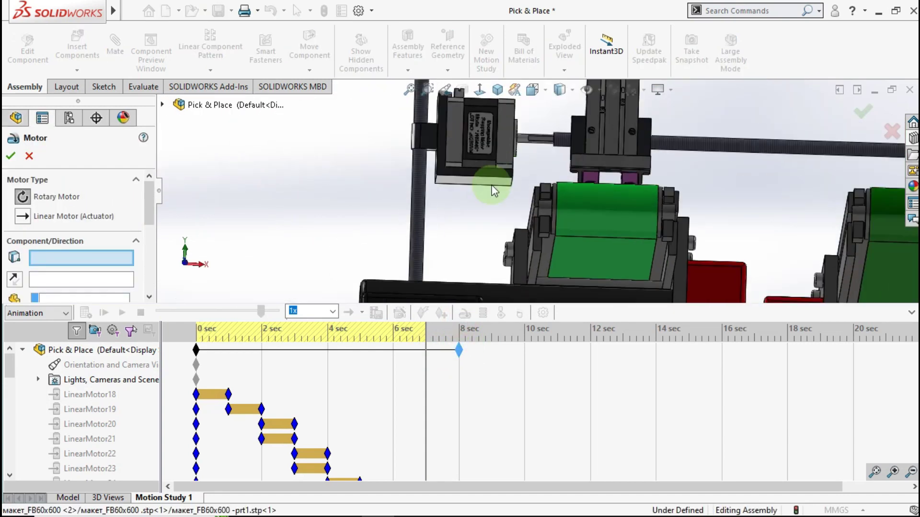
scroll(490, 188, down, 3)
click(494, 179)
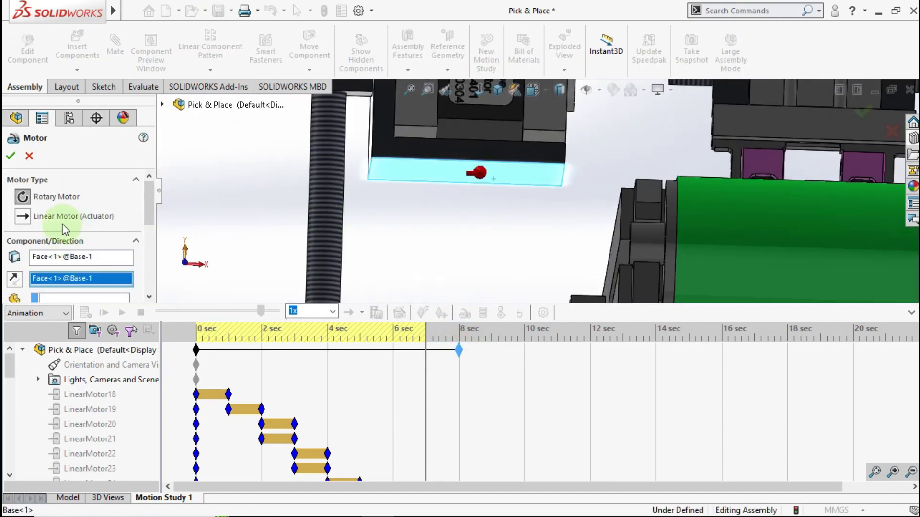
click(30, 217)
drag(149, 210, 149, 241)
click(14, 253)
Set the motor to a 40 mm distance, confirm LinearMotor30, and drag its start key later
click(129, 239)
click(93, 263)
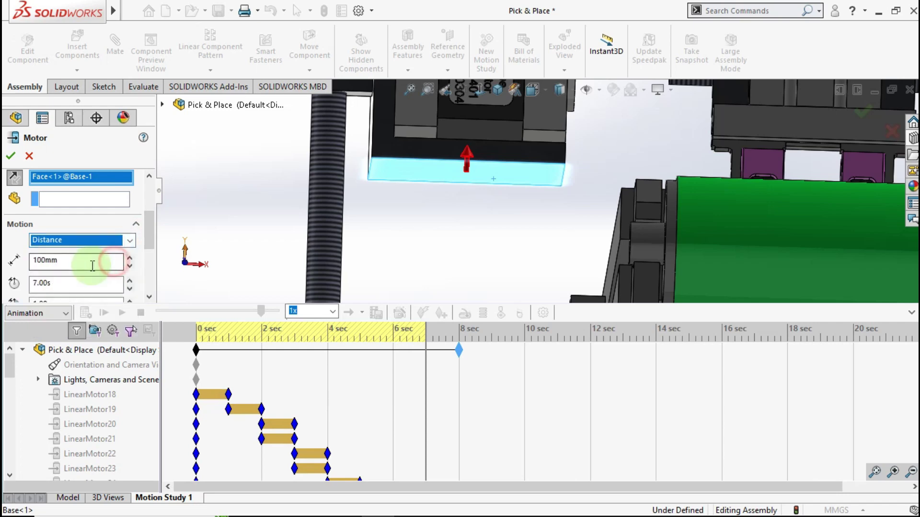
text(40)
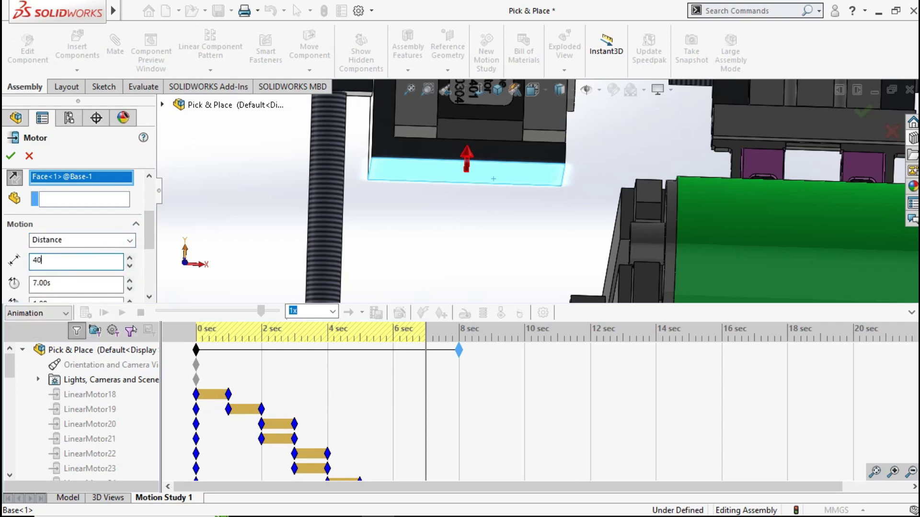
drag(144, 234, 146, 253)
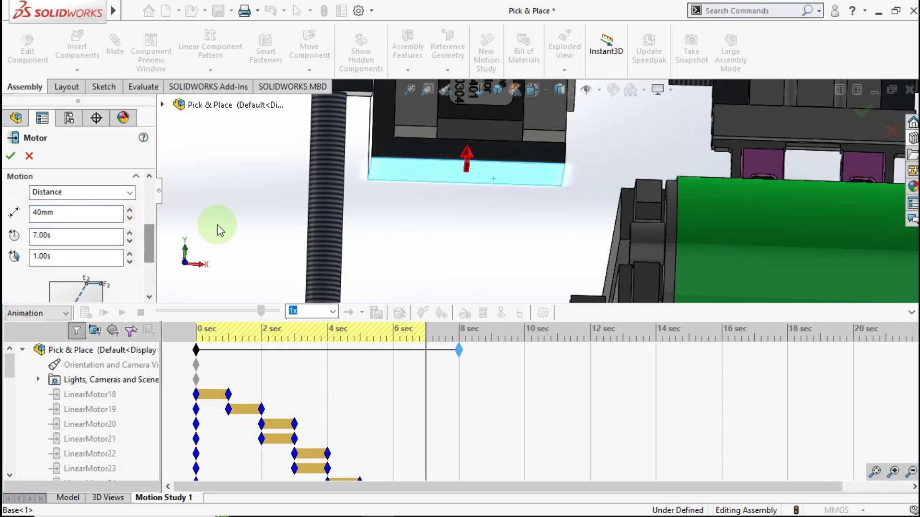
click(10, 157)
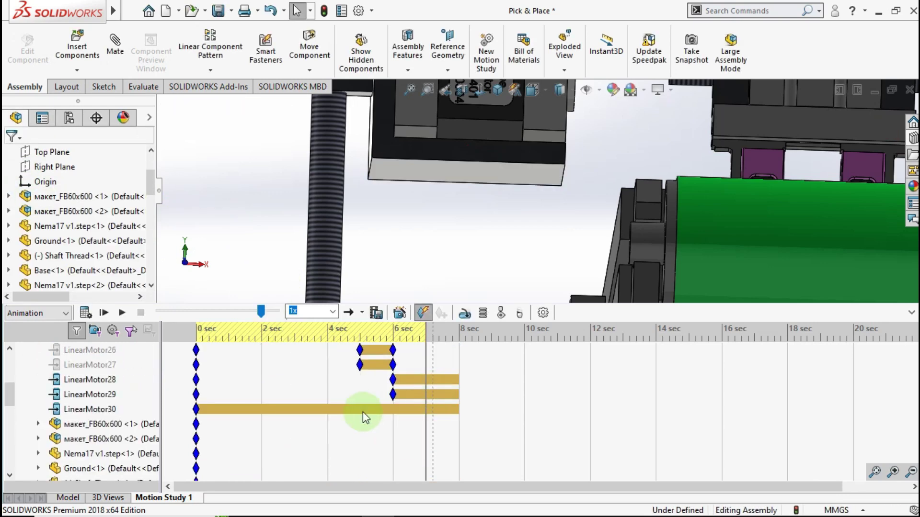
drag(198, 410, 289, 414)
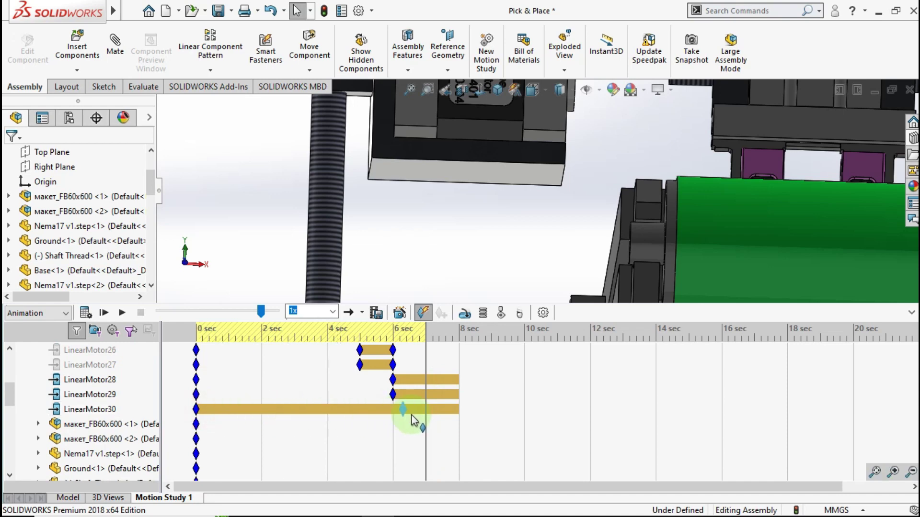
Move LinearMotor30's start key to about 7 sec and set the study time to 8 sec
drag(428, 420, 513, 364)
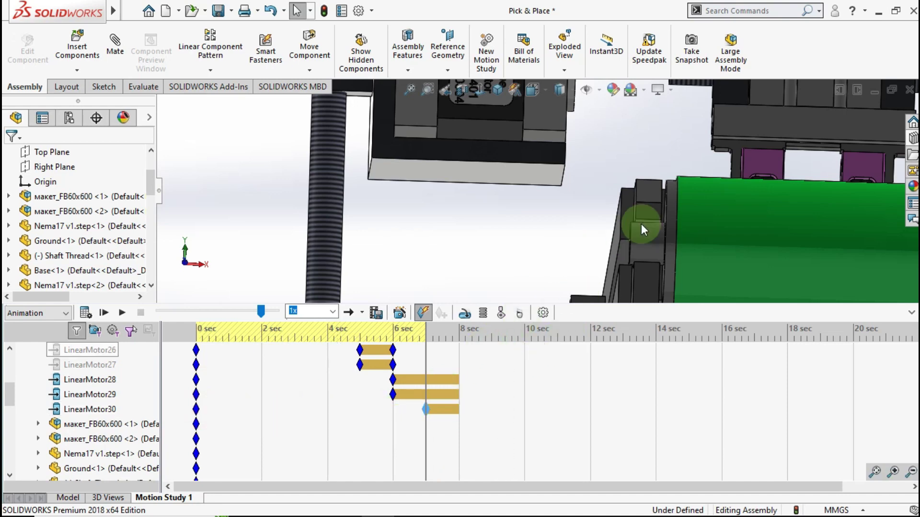
scroll(641, 223, up, 5)
scroll(608, 283, down, 3)
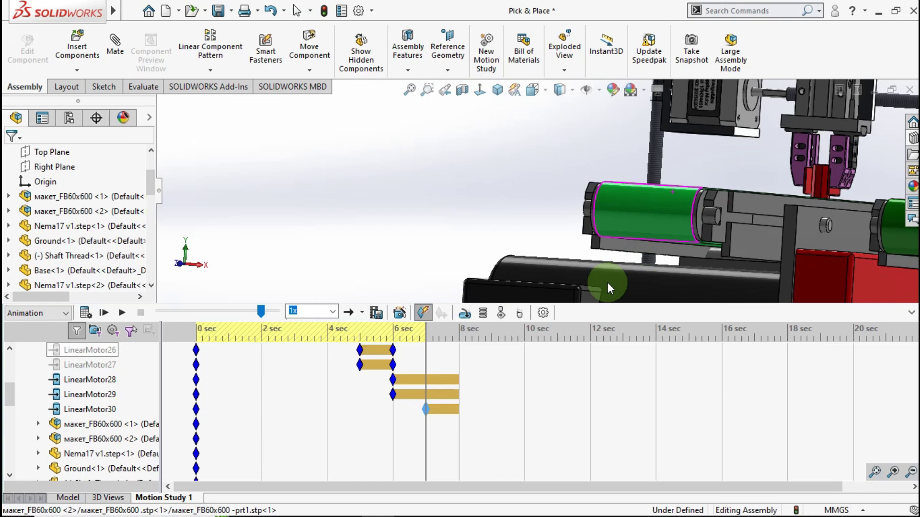
click(461, 366)
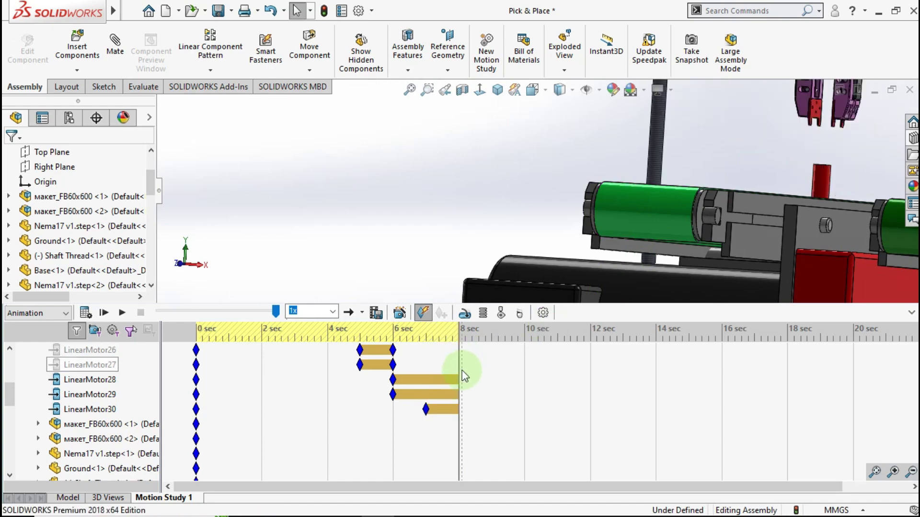
Switch to isometric view and play the motion study from the start
click(497, 89)
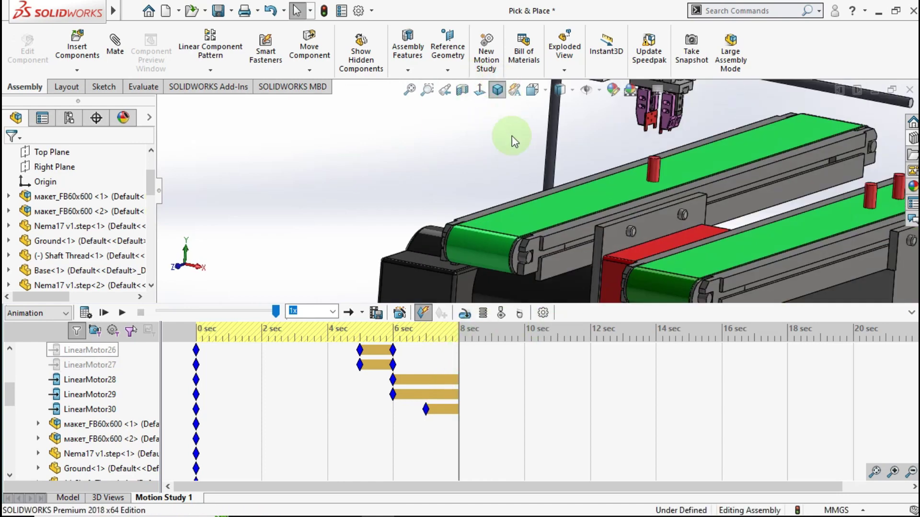
scroll(539, 188, down, 2)
scroll(520, 201, down, 4)
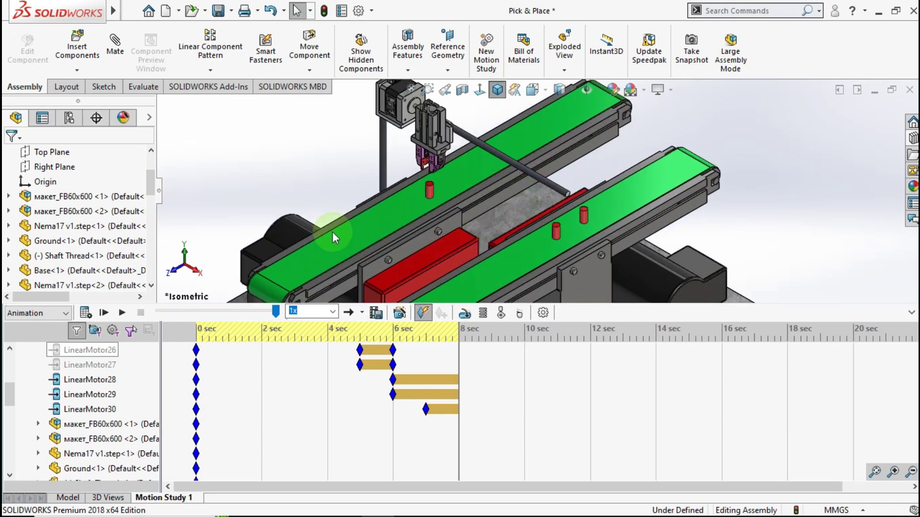
click(122, 312)
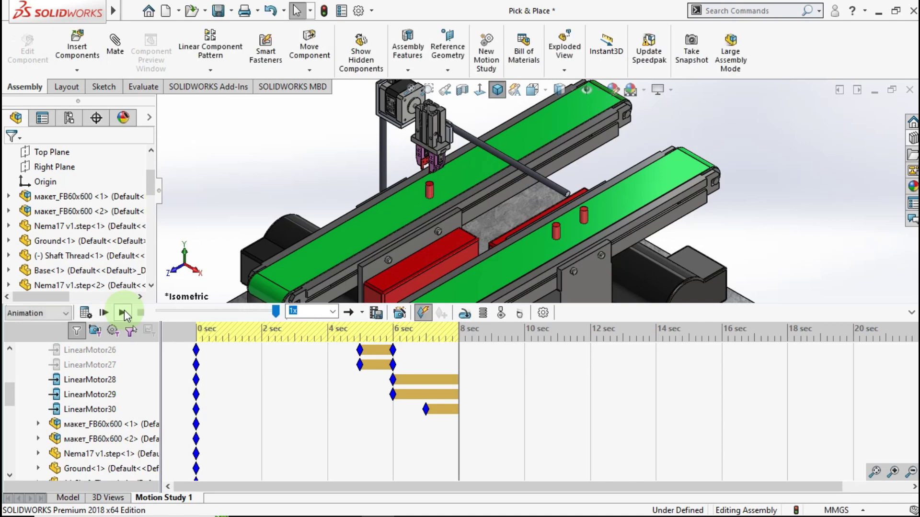
End LinearMotor28 and LinearMotor29 at 7 sec, then move the study time to 8 sec
click(426, 370)
right_click(426, 381)
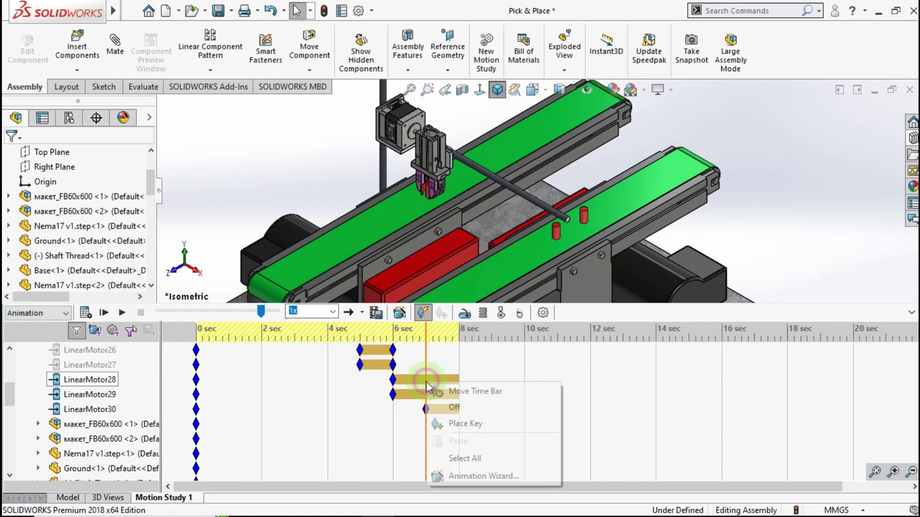
click(438, 424)
right_click(425, 398)
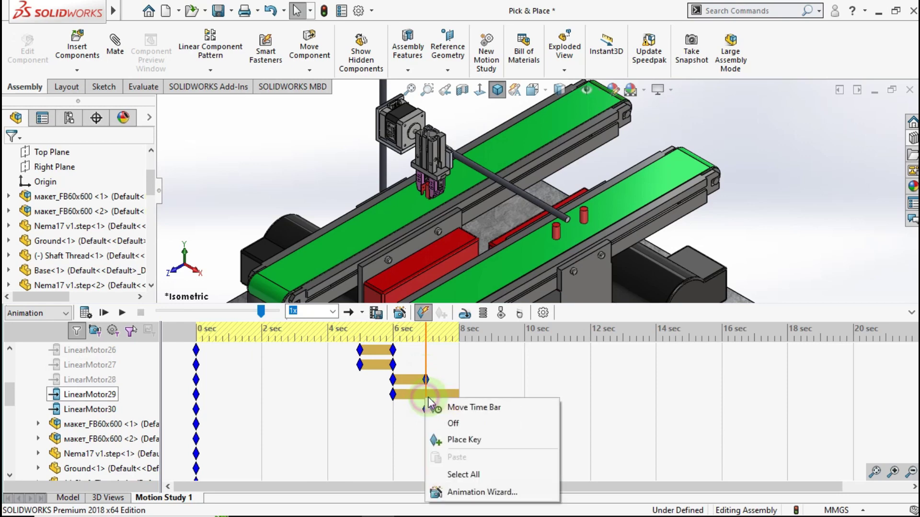
click(434, 421)
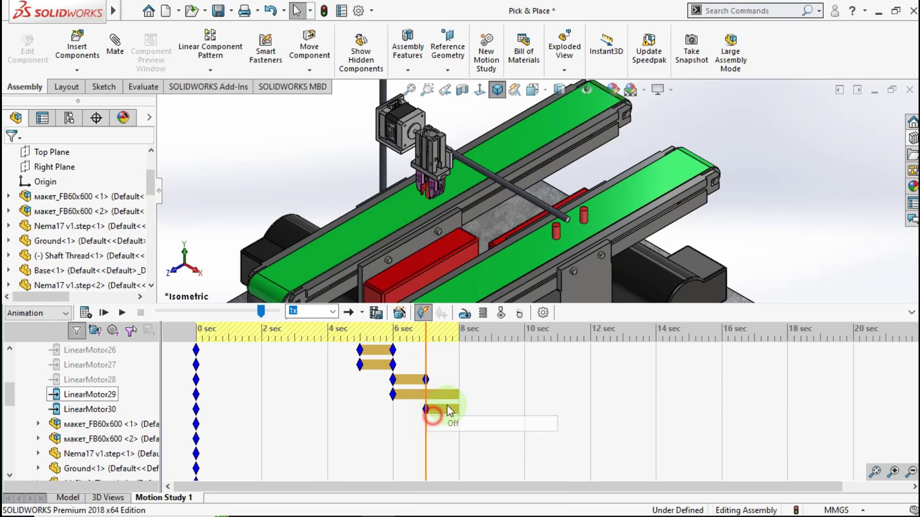
click(459, 377)
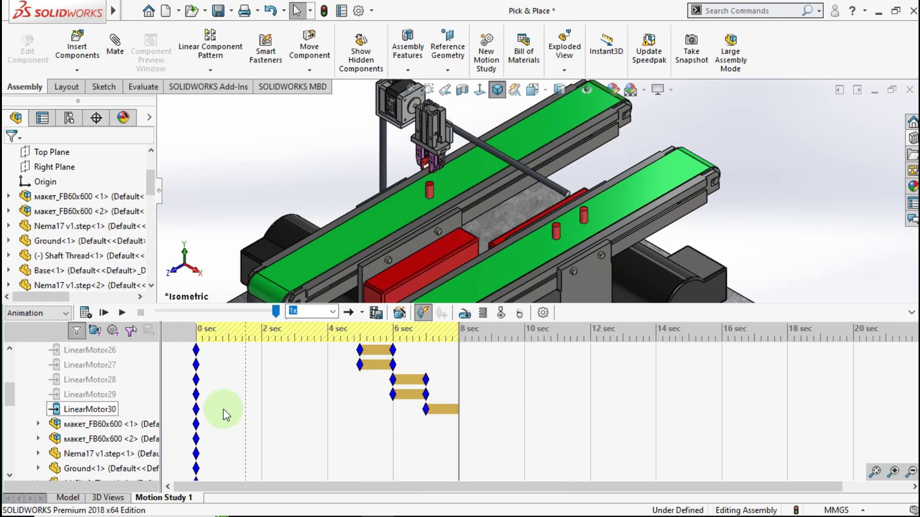
right_click(458, 412)
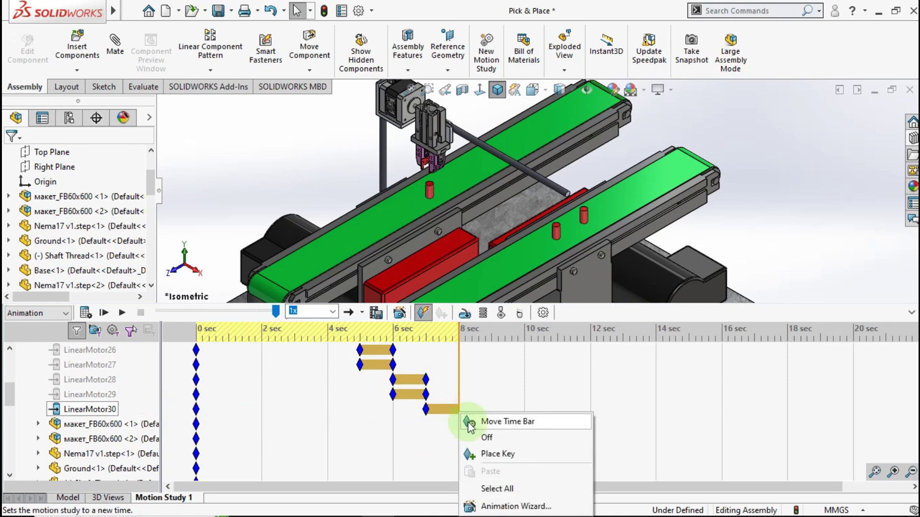
Move the time bar to LinearMotor30's end and unsuppress the Gripper Unclamp mate
click(471, 424)
scroll(107, 415, down, 2)
scroll(108, 416, down, 3)
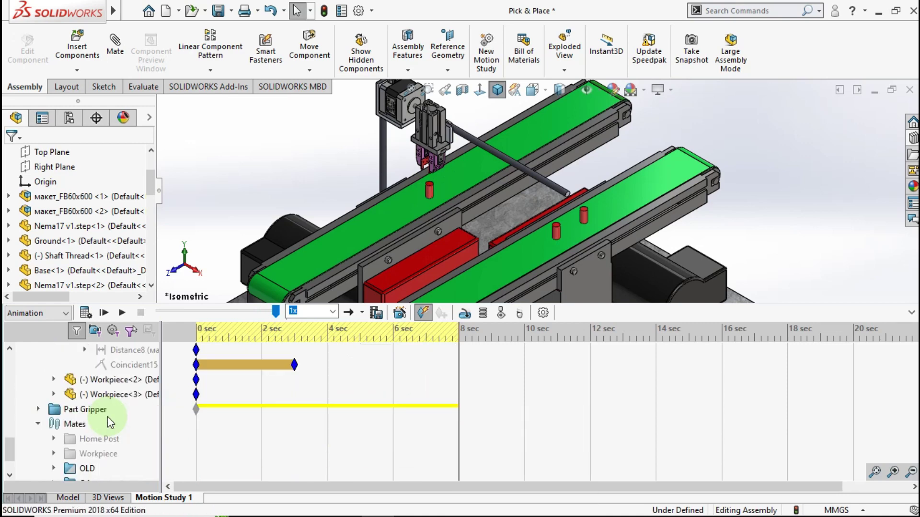
scroll(107, 416, down, 2)
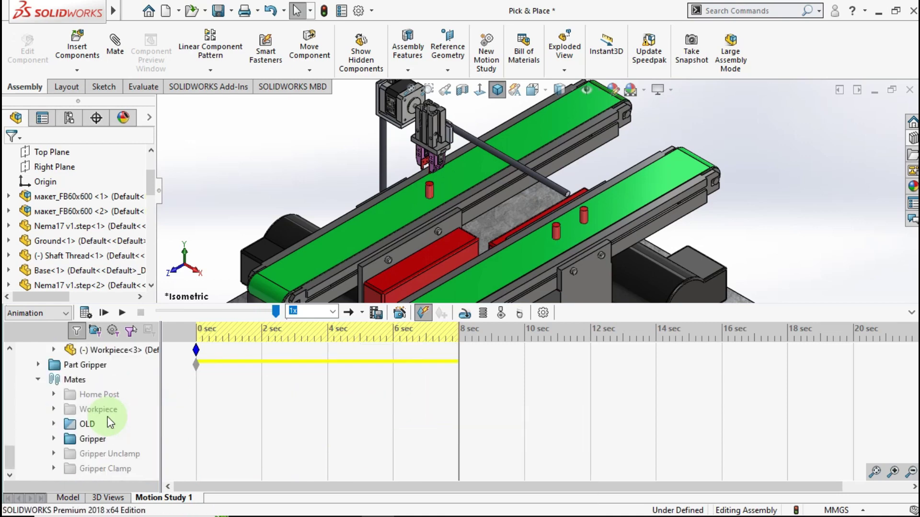
right_click(102, 454)
click(140, 296)
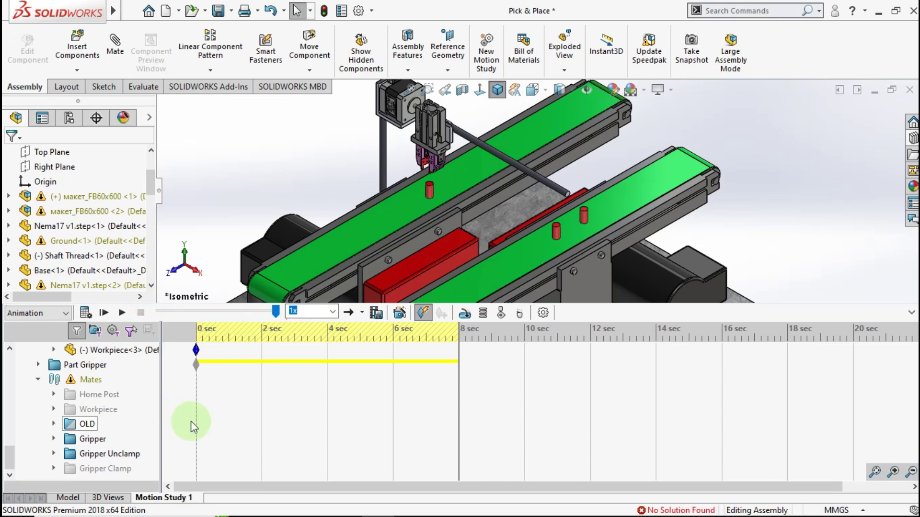
Scroll the MotionManager tree back up to the top
scroll(191, 421, up, 2)
scroll(192, 424, up, 2)
scroll(192, 424, up, 3)
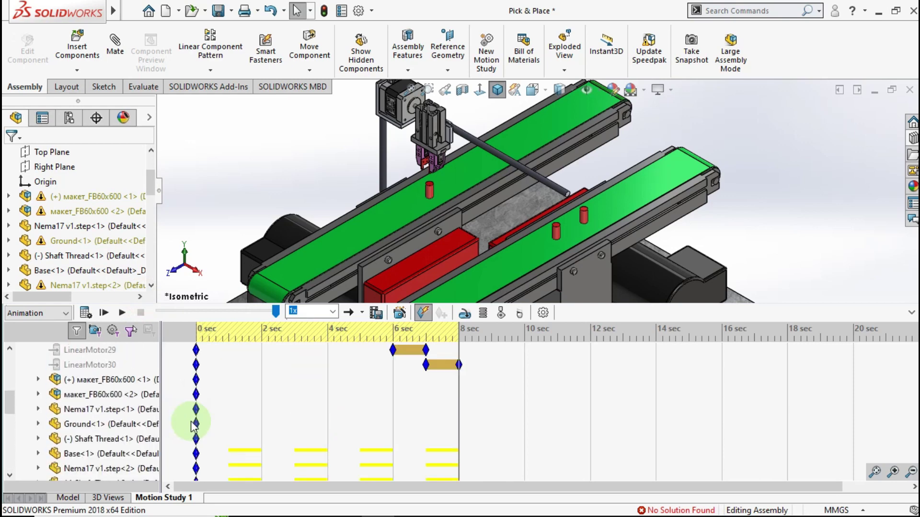
scroll(191, 424, up, 3)
scroll(192, 424, up, 1)
scroll(193, 426, down, 3)
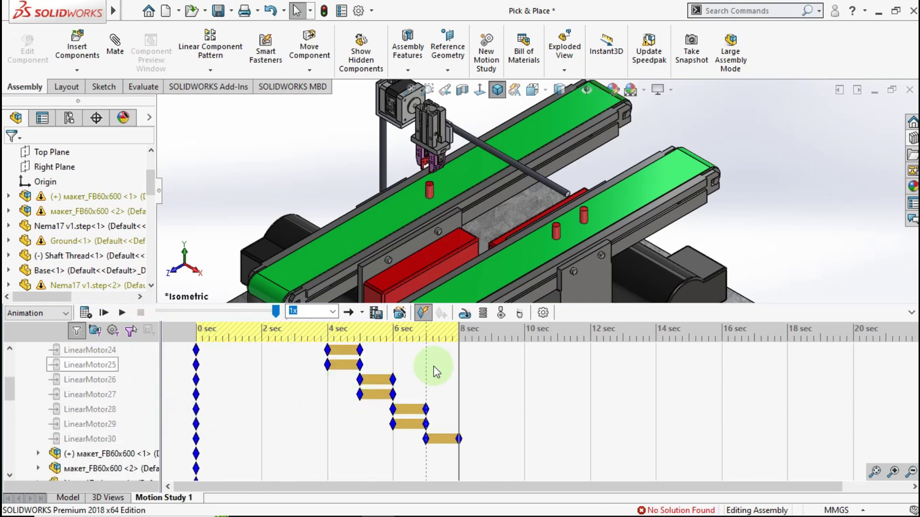
scroll(434, 368, up, 3)
scroll(434, 369, down, 2)
scroll(434, 366, up, 2)
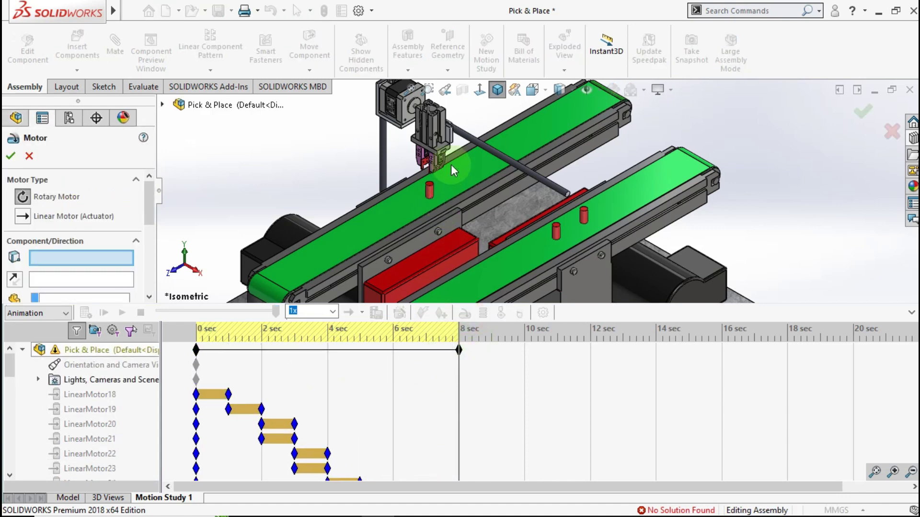
Define a distance-driven linear motor on the gripper face
scroll(453, 158, down, 3)
scroll(469, 145, down, 3)
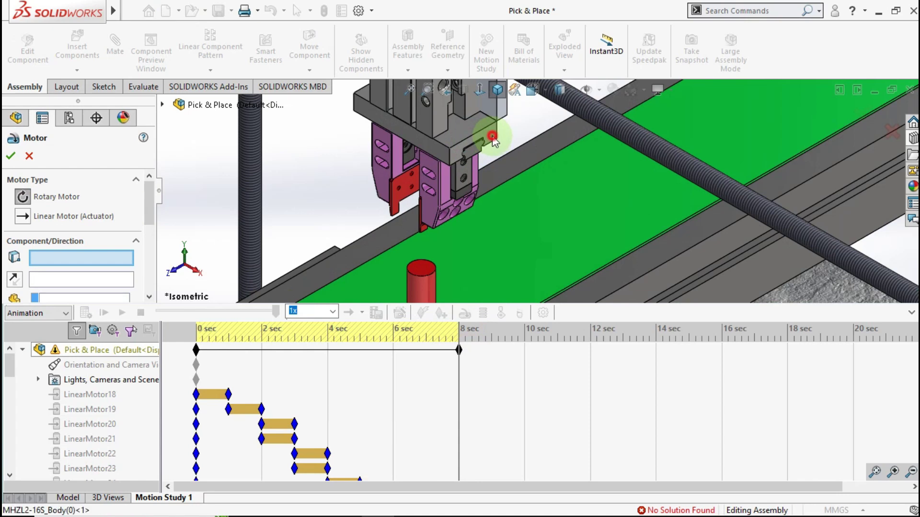
click(493, 138)
click(22, 216)
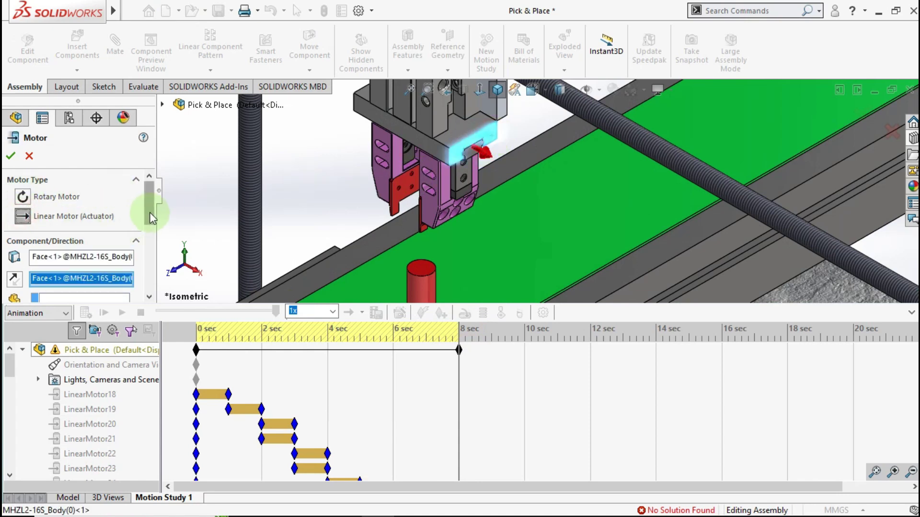
scroll(151, 218, down, 3)
click(108, 252)
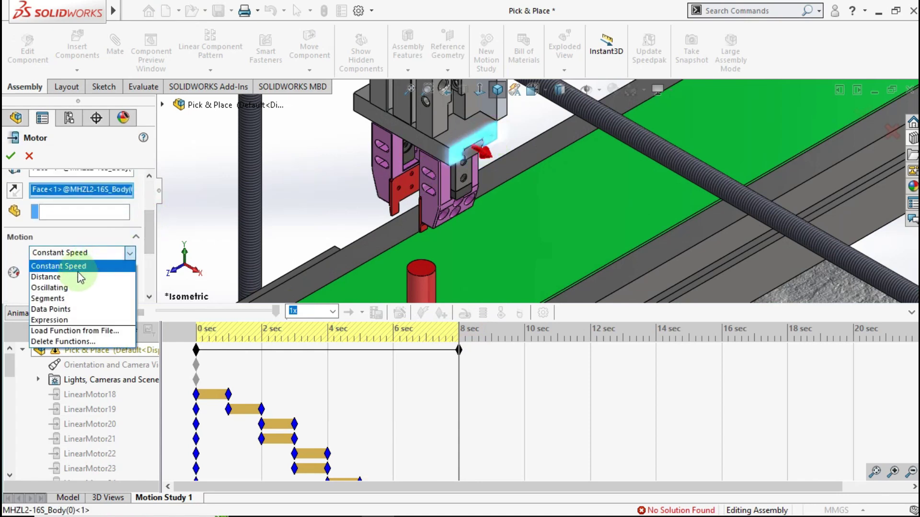
click(80, 277)
Confirm the gripper motor and extend the study end to about 8.9 sec
click(28, 157)
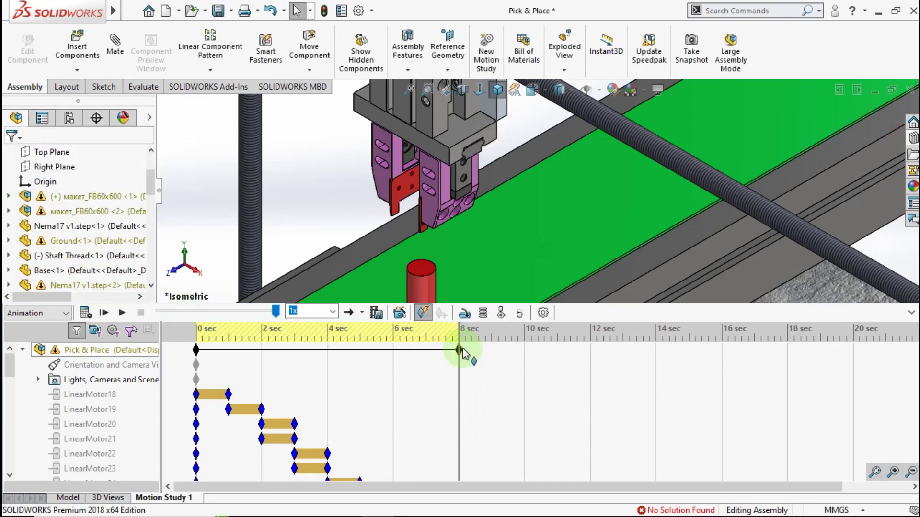
drag(459, 351, 492, 351)
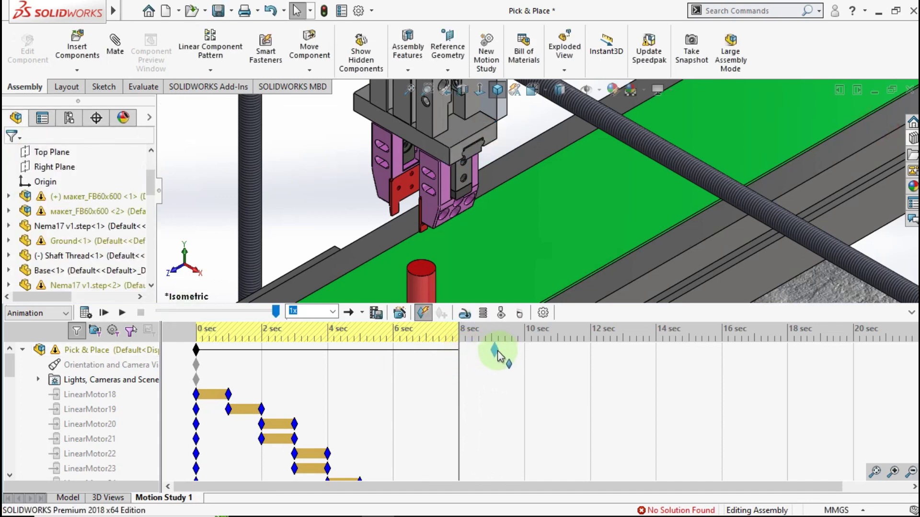
drag(496, 356, 491, 351)
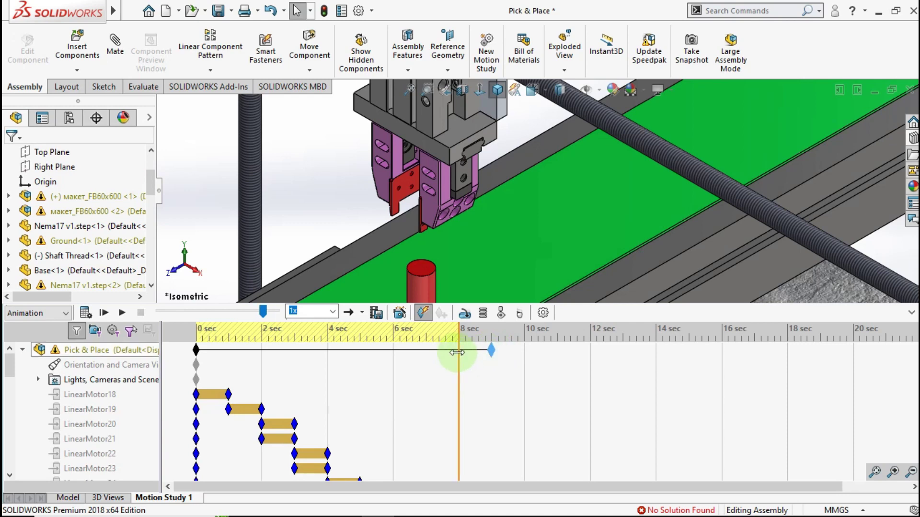
Add LinearMotor31 on the gripper face, moving 179 mm from 8.00 s over 1.00 s
click(467, 314)
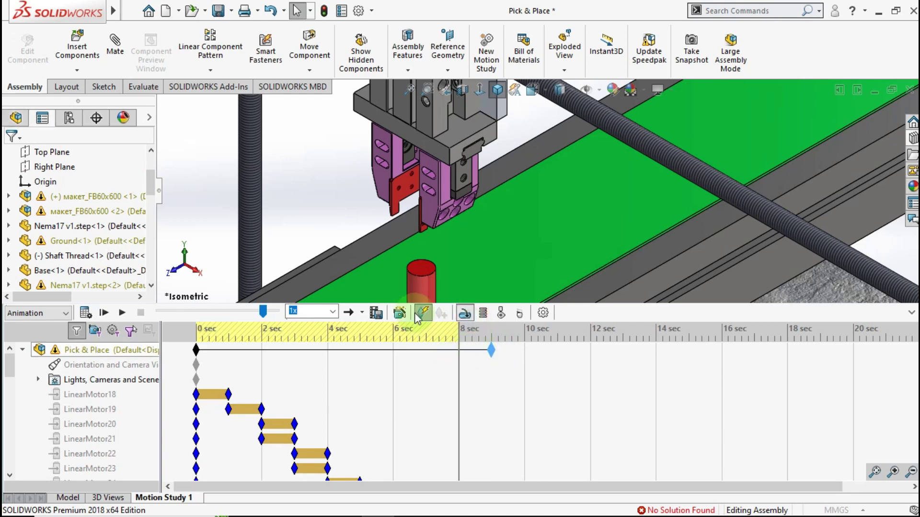
click(489, 140)
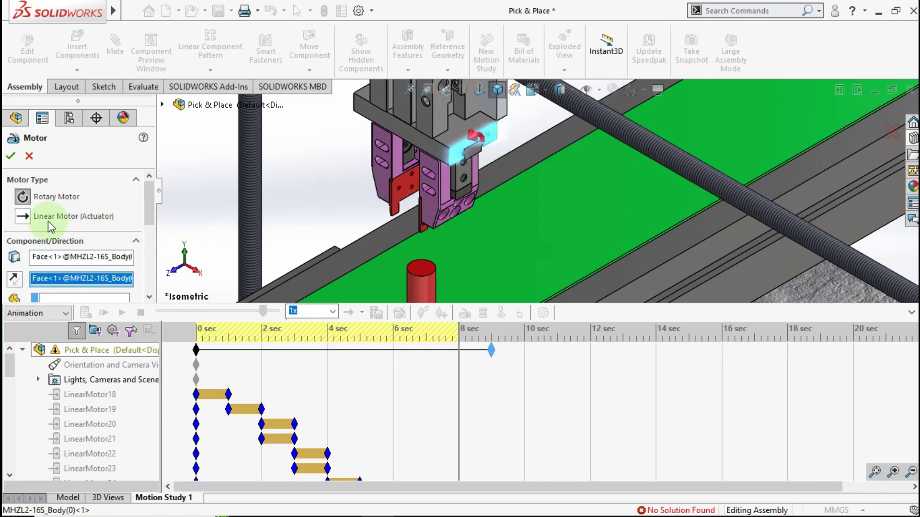
click(36, 217)
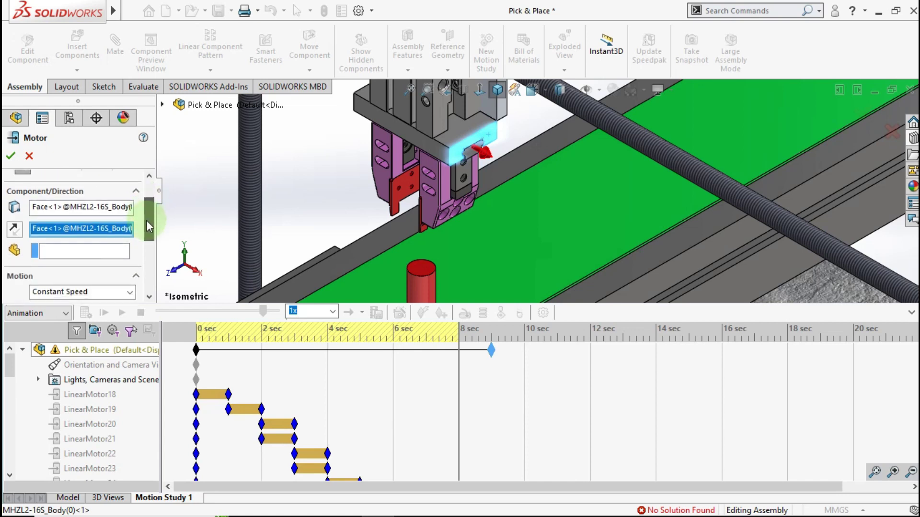
drag(150, 207, 146, 237)
click(128, 247)
click(103, 271)
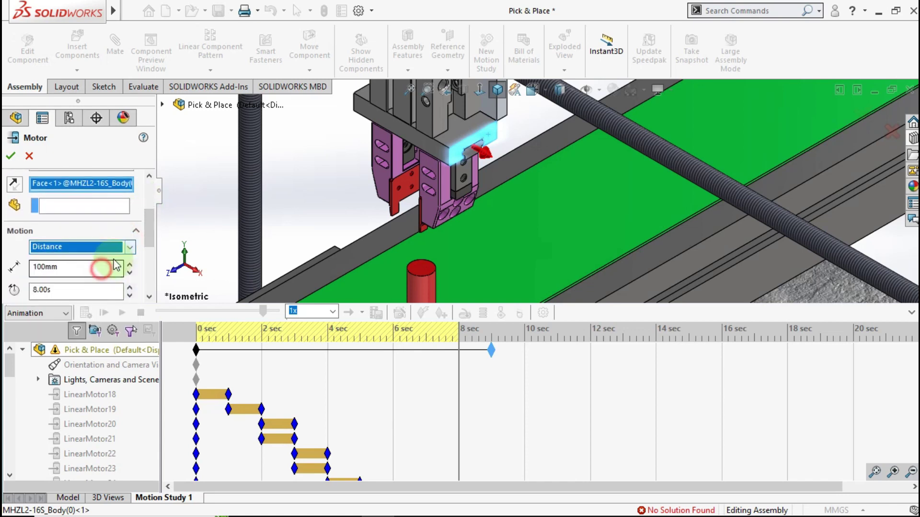
double_click(90, 271)
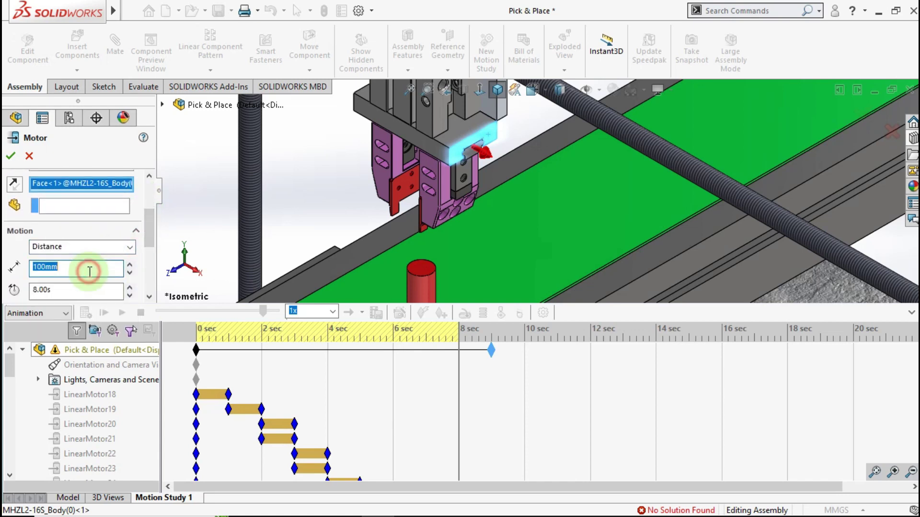
text(1)
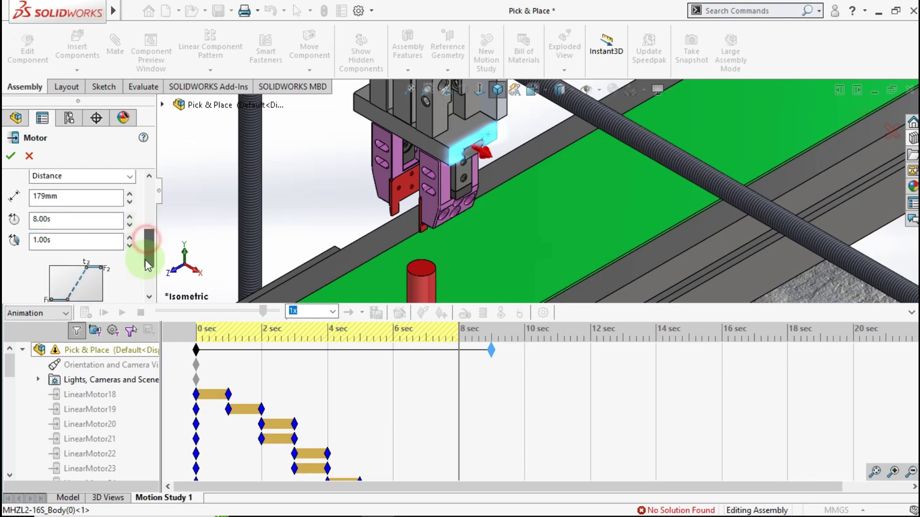
click(147, 247)
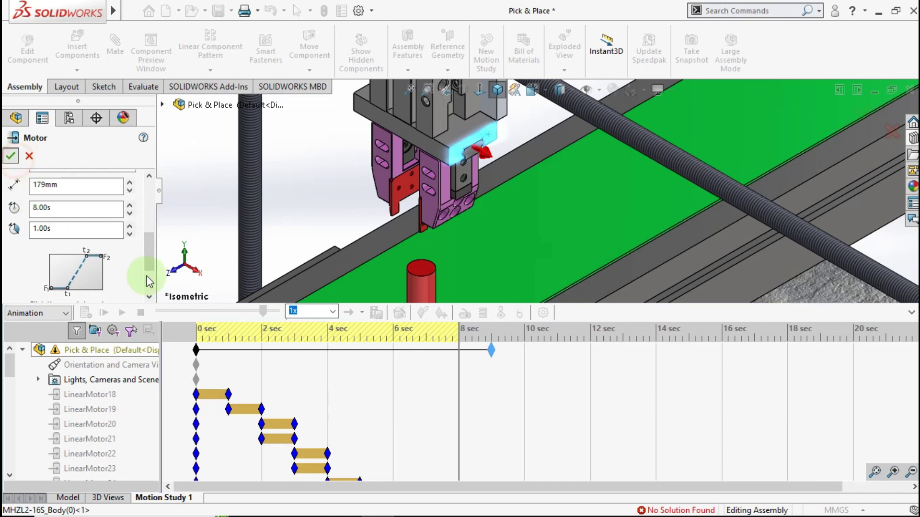
click(11, 155)
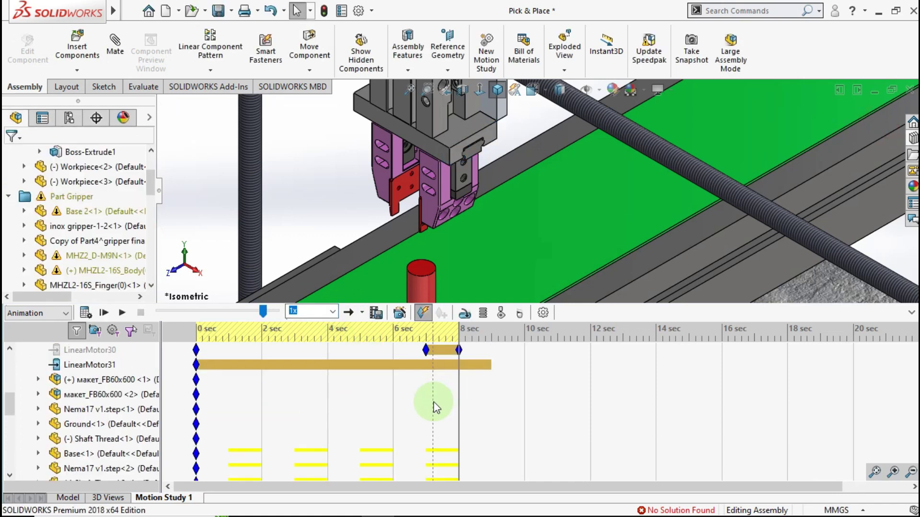
Move LinearMotor31's start key to 8 sec and zoom out the view
drag(196, 409, 457, 412)
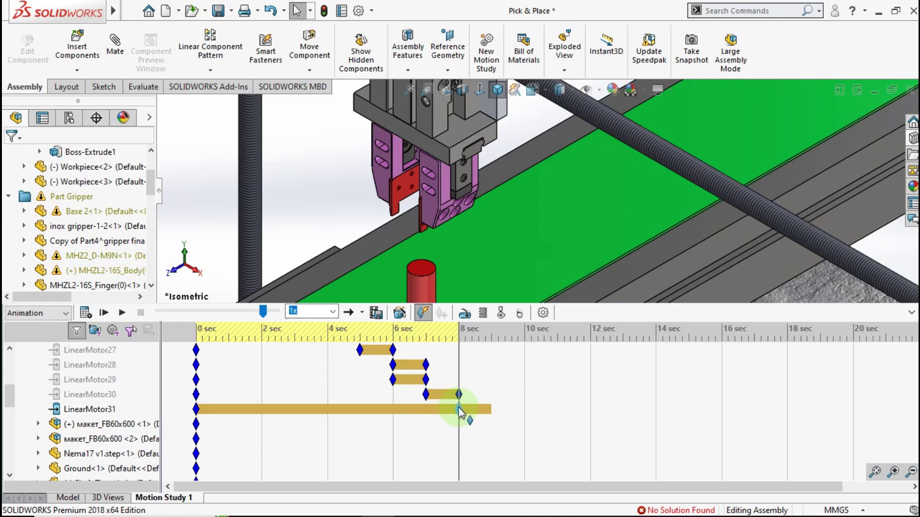
scroll(574, 244, up, 3)
scroll(668, 248, up, 2)
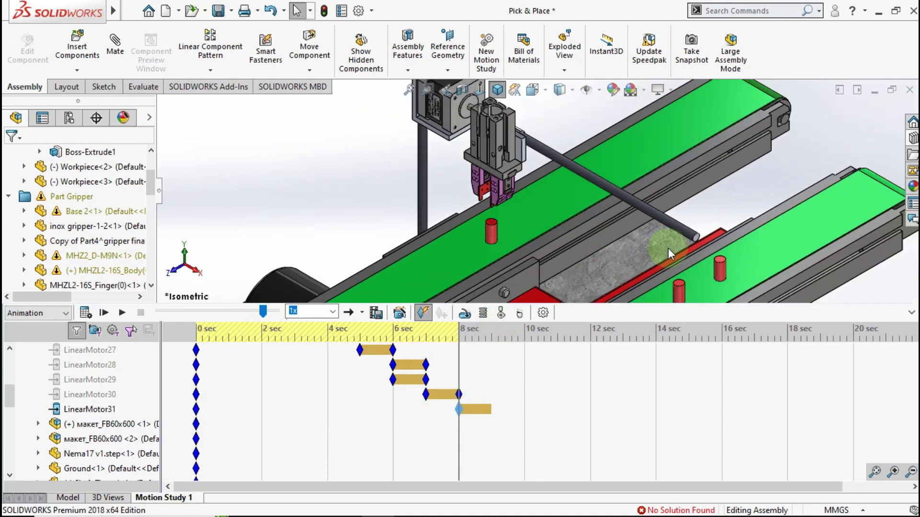
ctrl+middle_drag(668, 248, 596, 217)
scroll(482, 367, up, 2)
scroll(482, 367, up, 2)
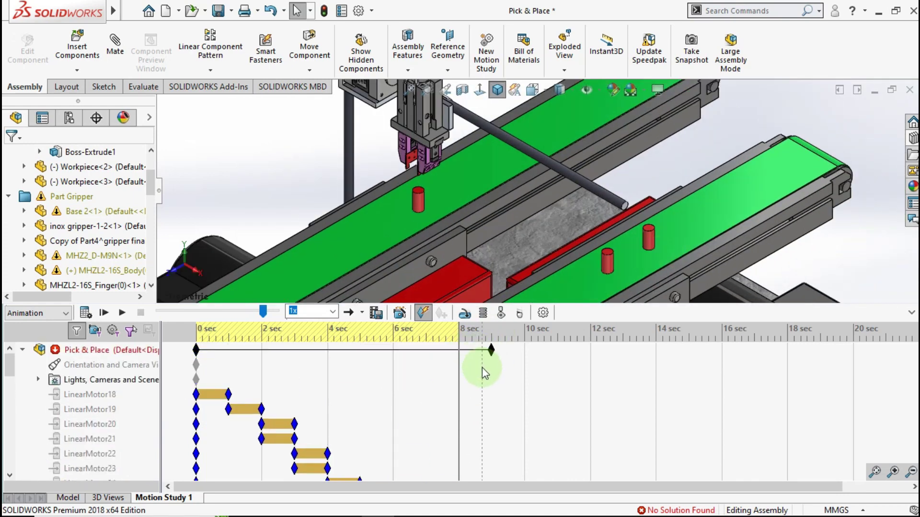
Preview the gripper at the study's end, then return the time to 8 sec
click(492, 371)
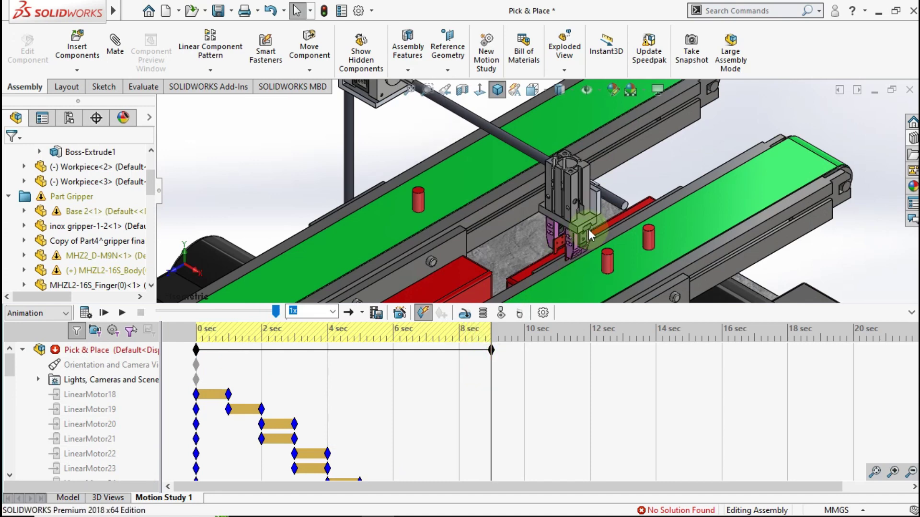
click(458, 386)
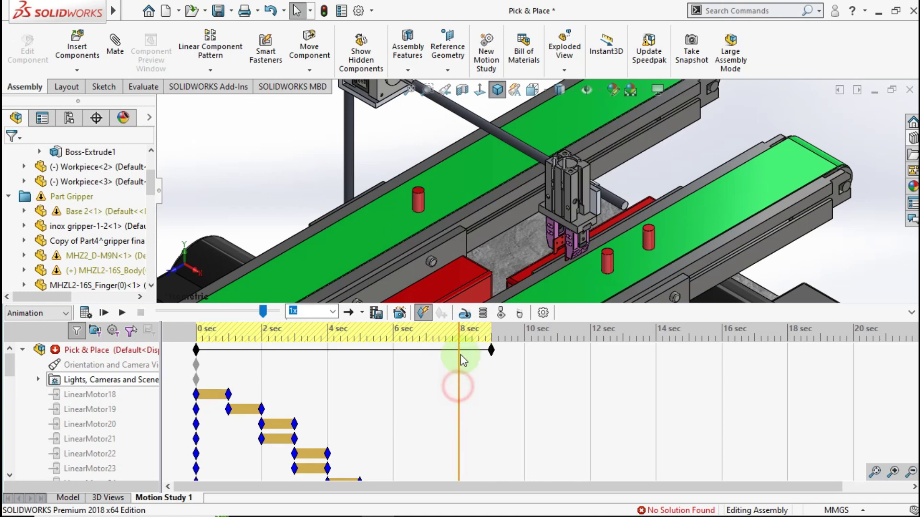
scroll(527, 214, down, 2)
scroll(515, 246, up, 2)
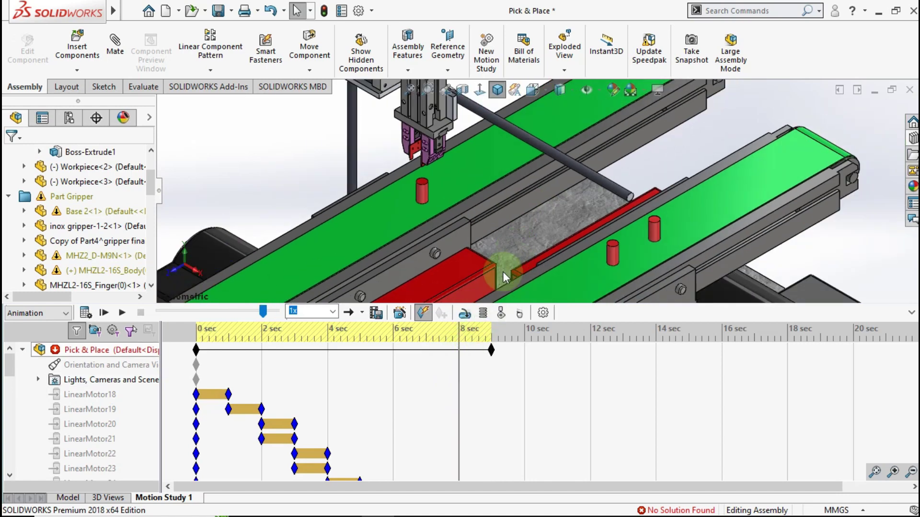
Start a reversed linear motor directed along the conveyor edge
click(465, 320)
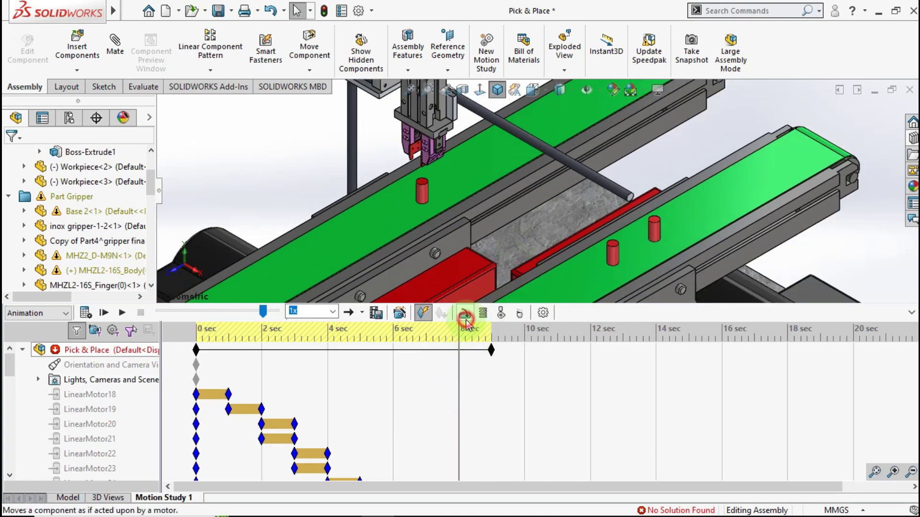
scroll(452, 220, down, 2)
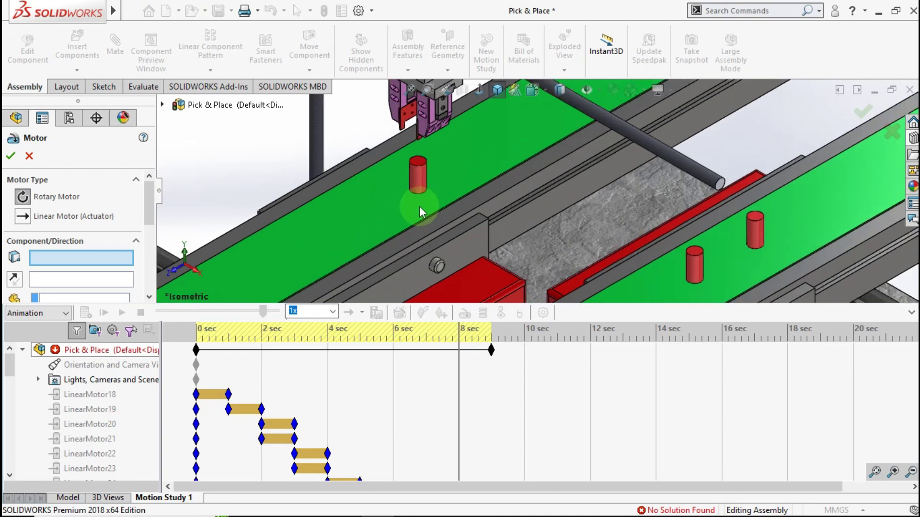
scroll(470, 231, down, 2)
click(488, 251)
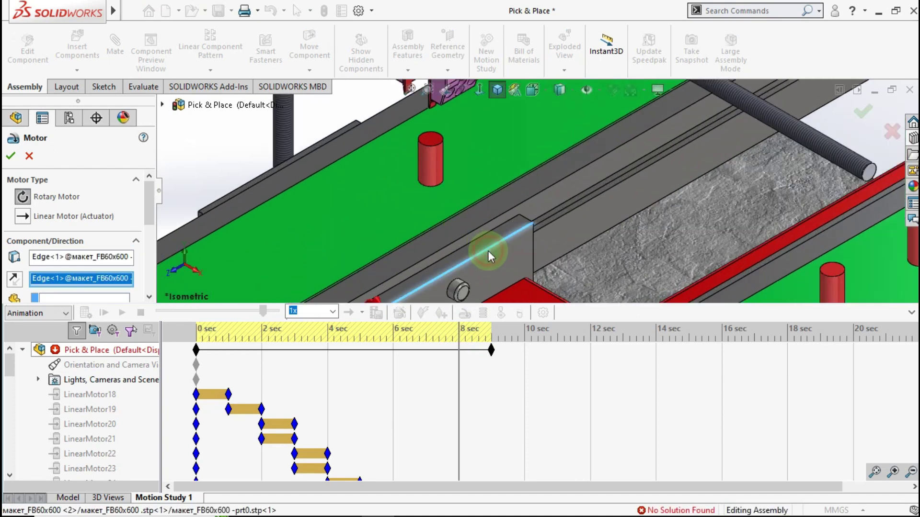
scroll(356, 260, up, 1)
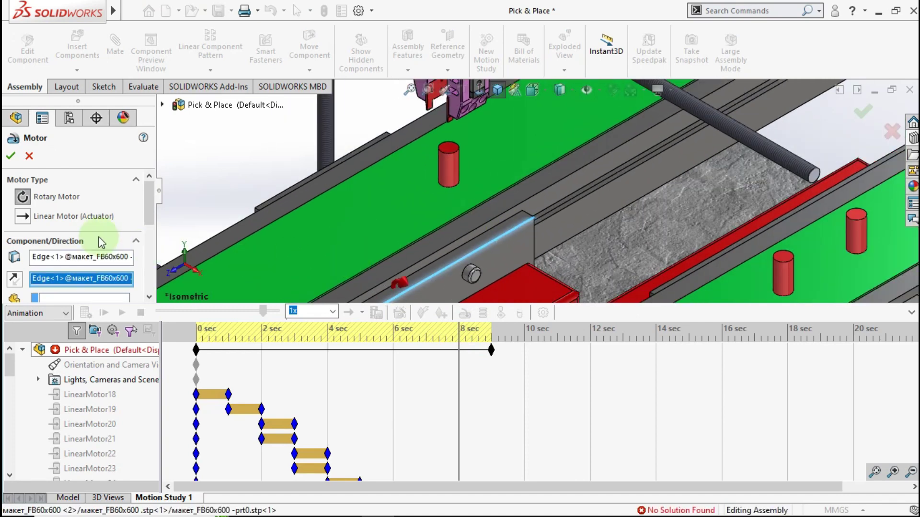
click(20, 218)
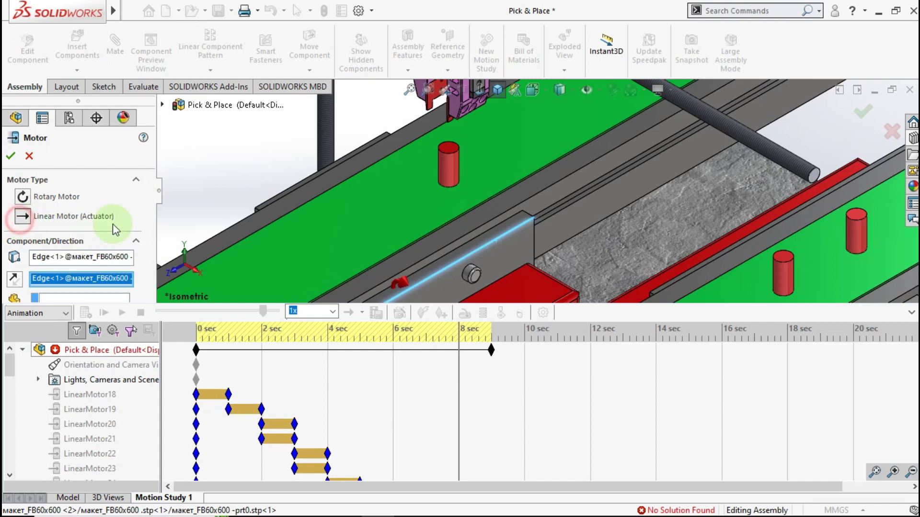
click(14, 279)
drag(145, 214, 142, 227)
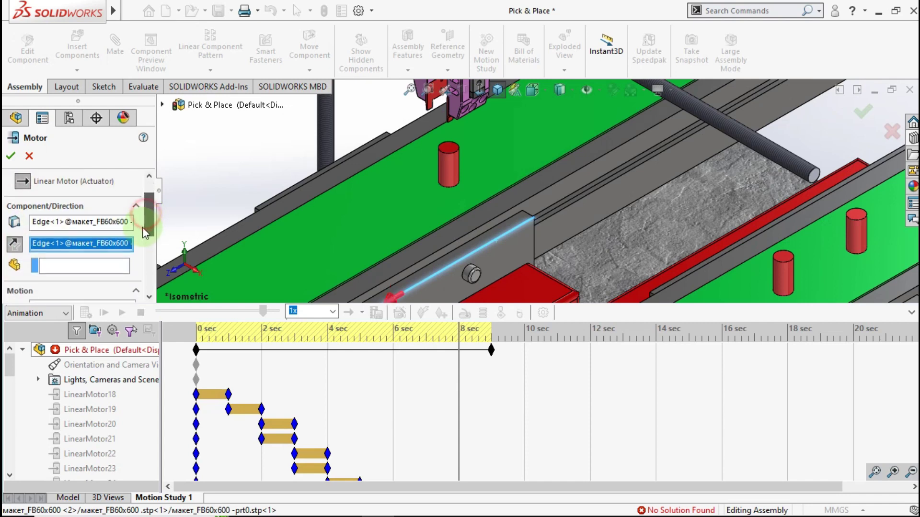
Apply the motor to Workpiece-1 with a 50 mm distance from 8.00 s for 1.00 s
click(452, 169)
drag(146, 223, 146, 243)
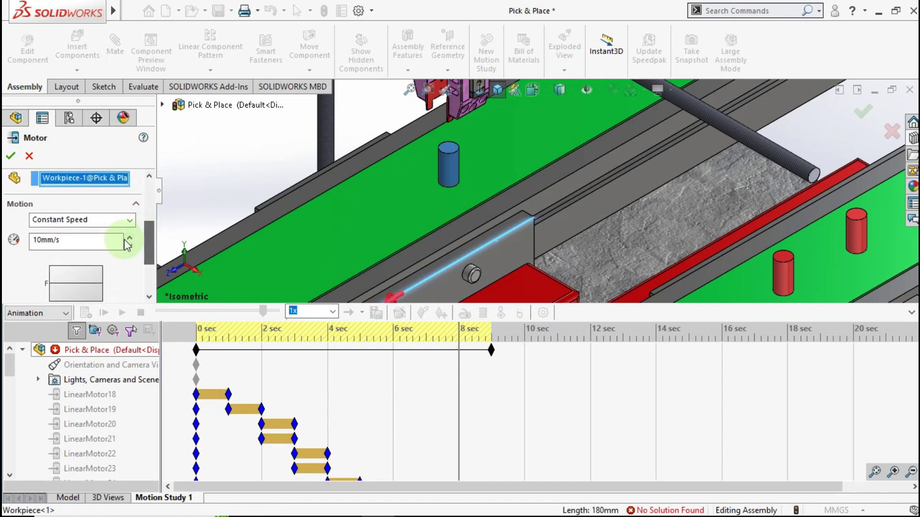
click(130, 219)
click(92, 243)
double_click(90, 242)
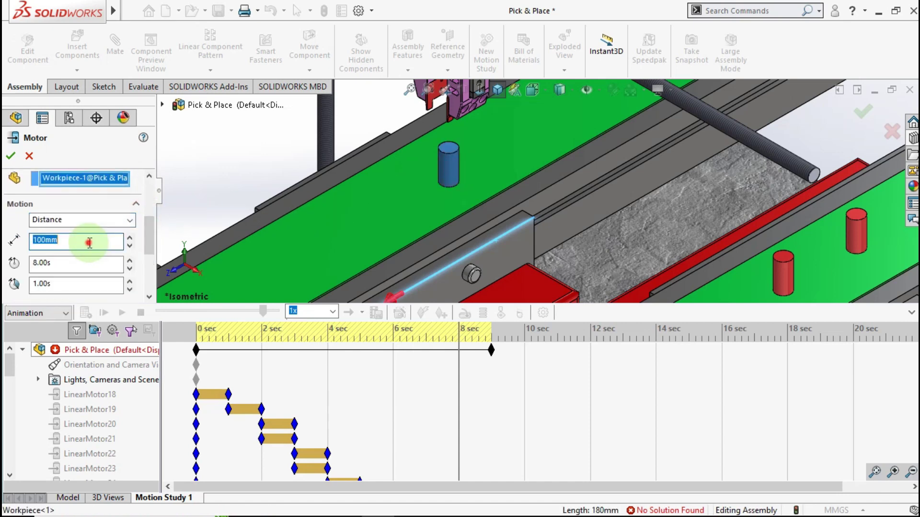
text(5)
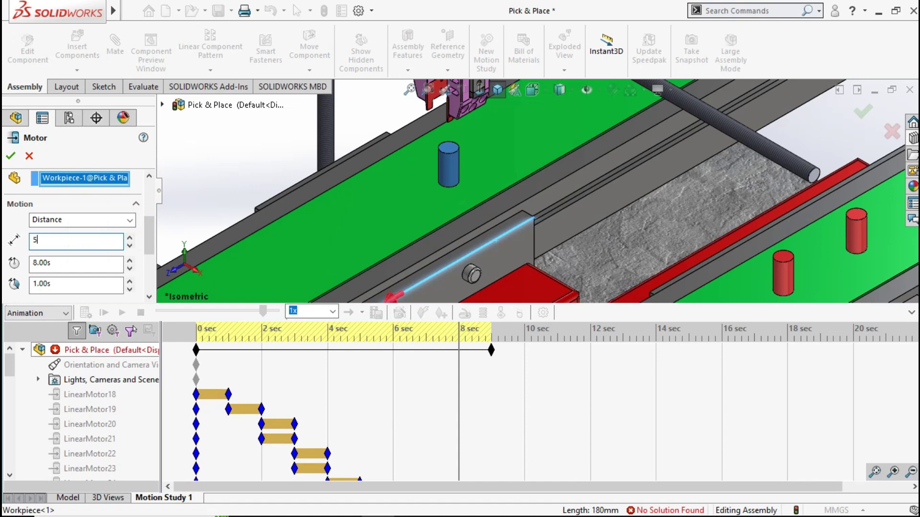
click(10, 156)
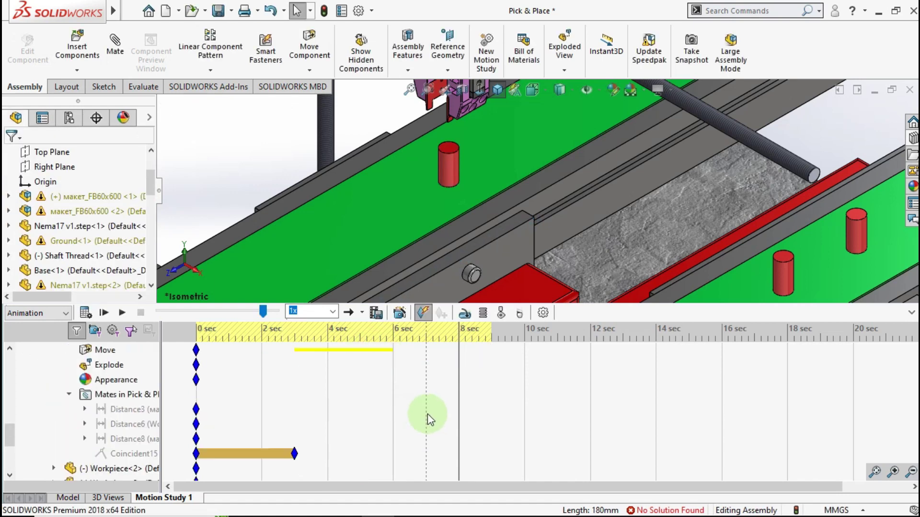
Drag LinearMotor32's start key from 0 to 8 sec, aligning it with LinearMotor31
scroll(428, 414, up, 1)
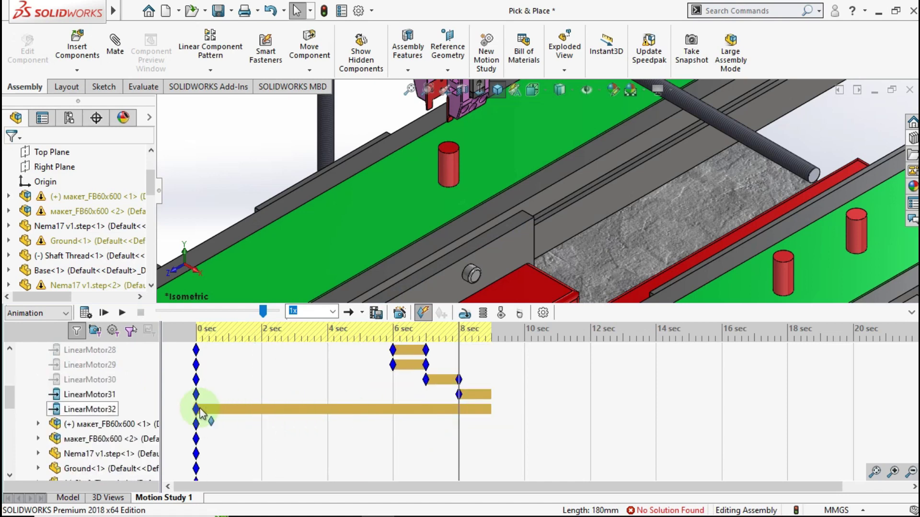
drag(198, 408, 460, 410)
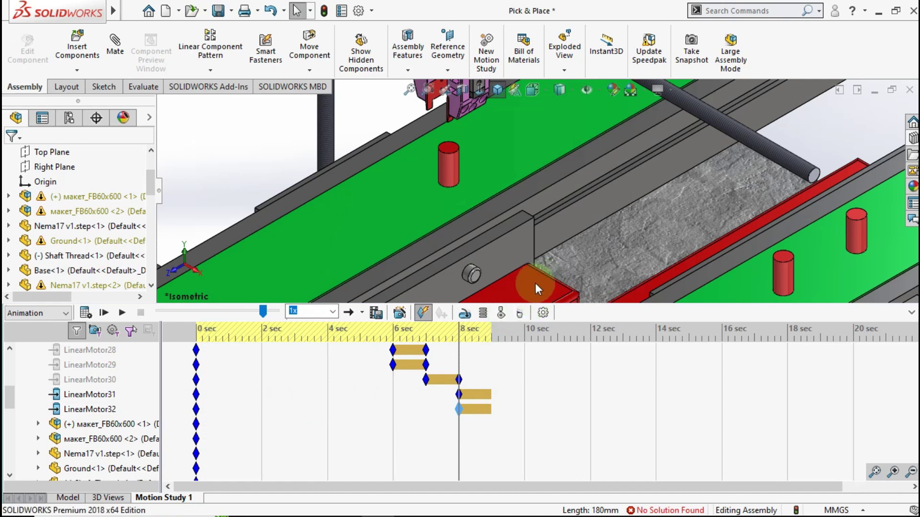
Add a linear motor along the right conveyor's edge, with its direction reversed
click(465, 316)
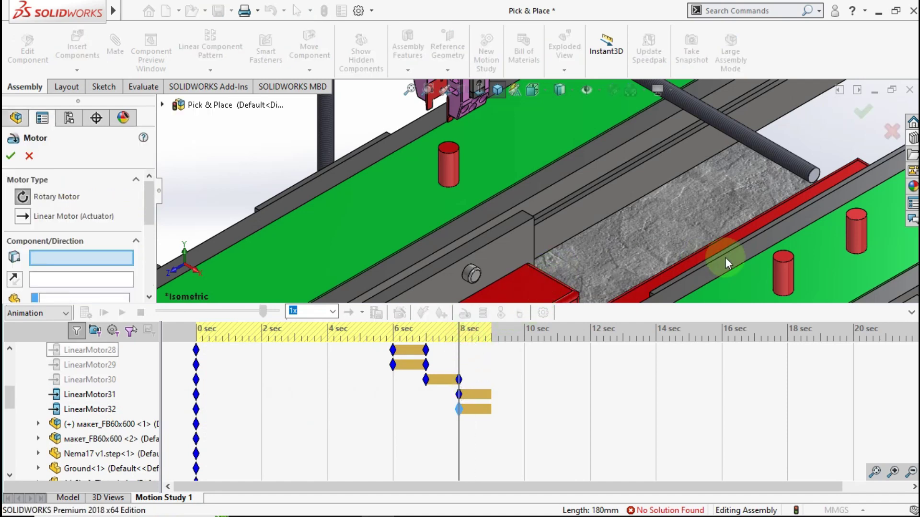
scroll(725, 258, down, 1)
scroll(444, 272, up, 1)
scroll(565, 266, up, 1)
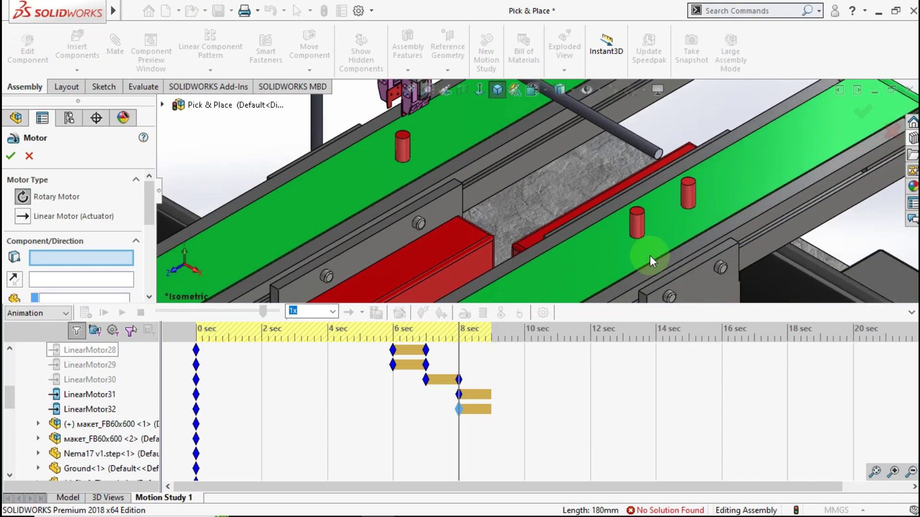
scroll(650, 254, down, 1)
click(688, 275)
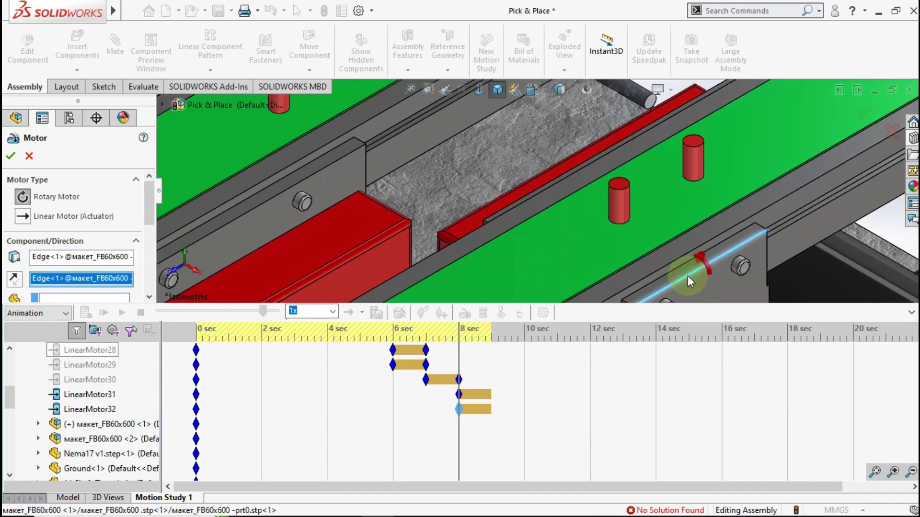
click(22, 217)
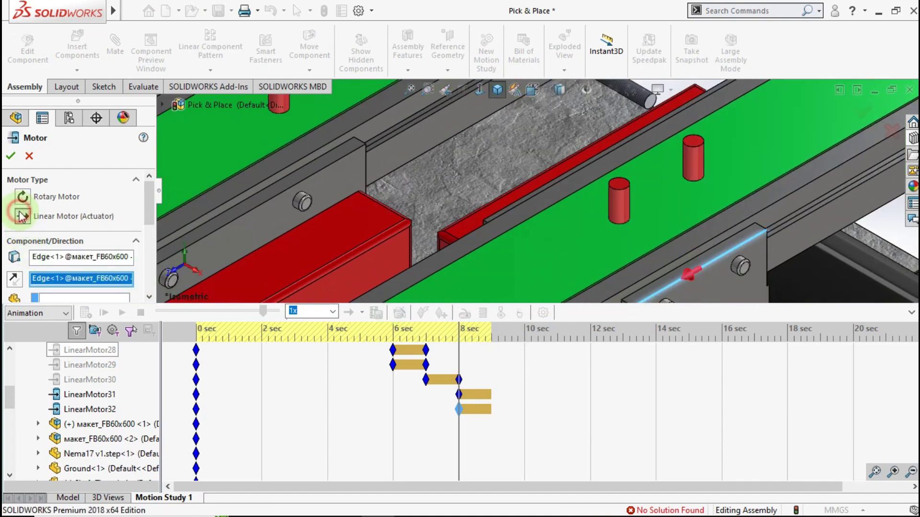
click(13, 279)
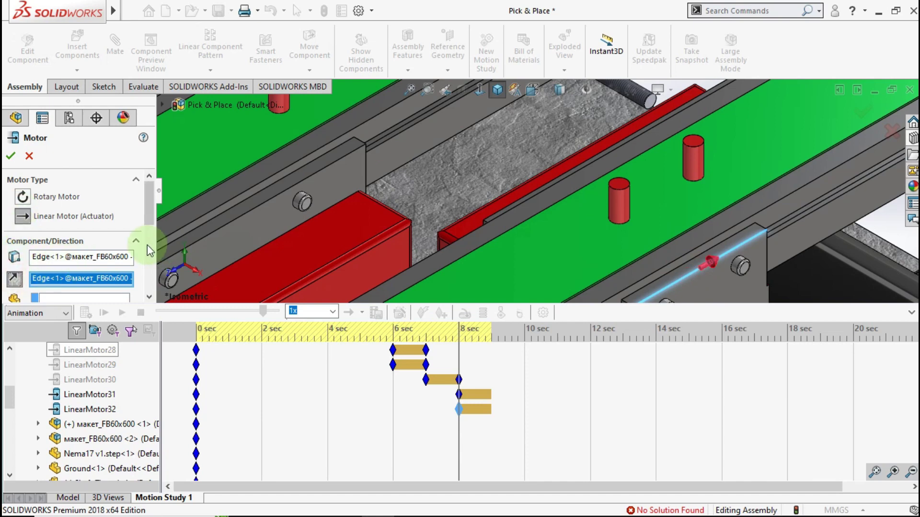
Make the motor move 50 mm relative to Workpiece-2, starting at 8 s for 1 s, and confirm it
scroll(151, 215, down, 2)
click(83, 261)
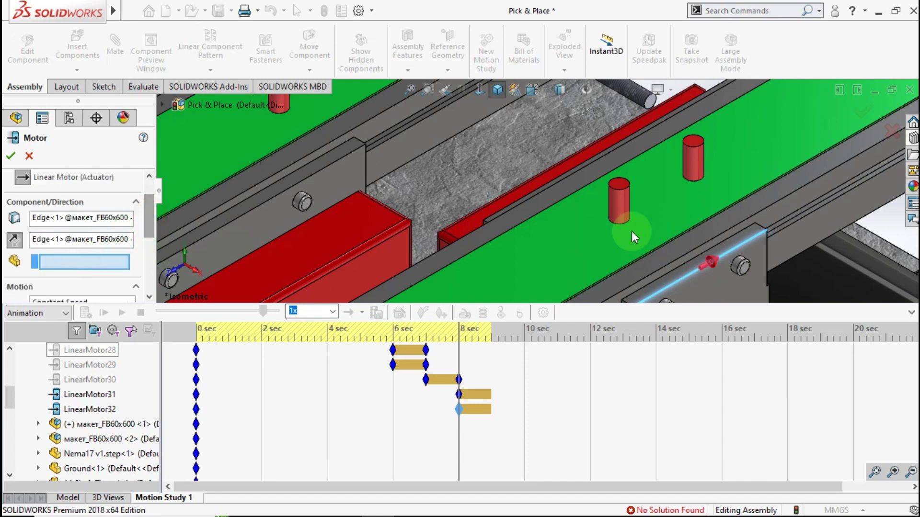
click(625, 210)
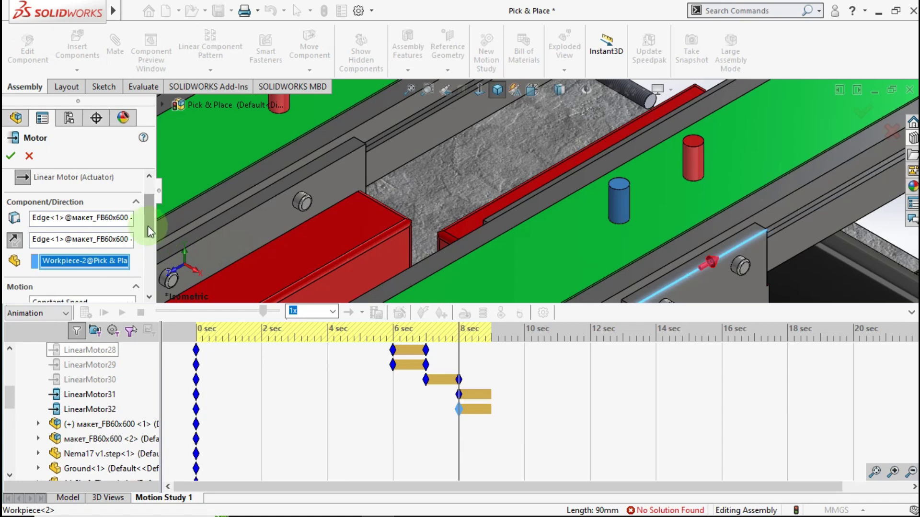
scroll(147, 225, down, 2)
scroll(148, 226, down, 1)
click(126, 249)
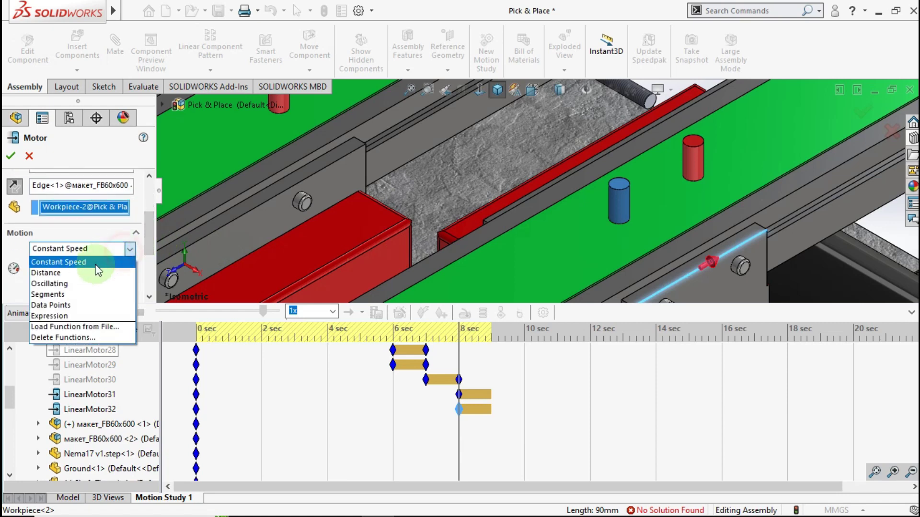
click(88, 272)
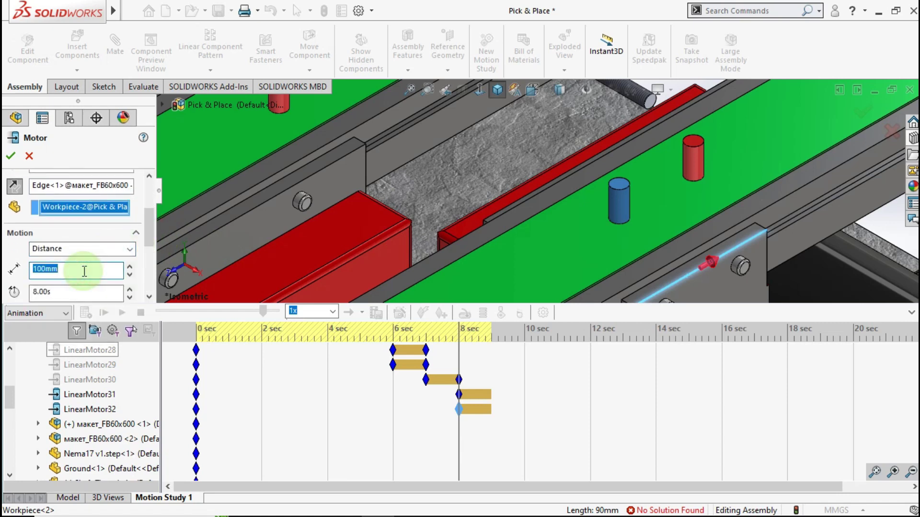
text(50)
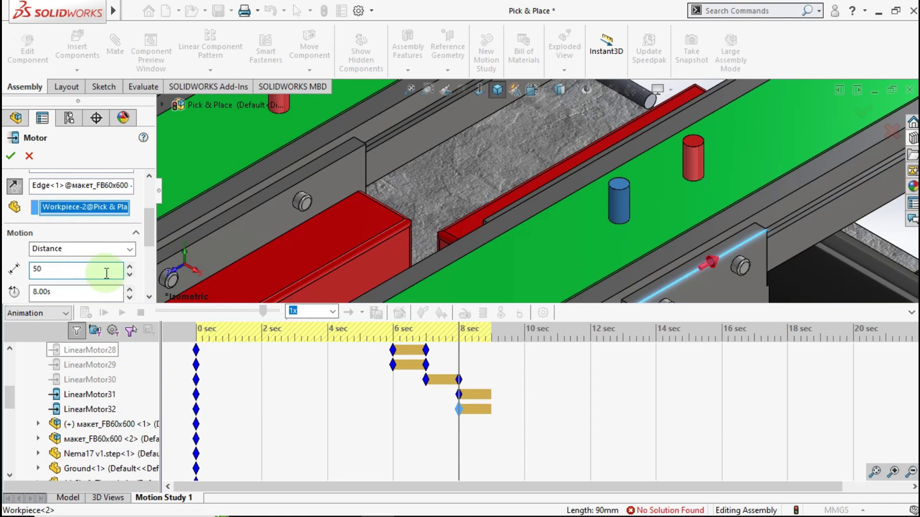
scroll(144, 235, down, 3)
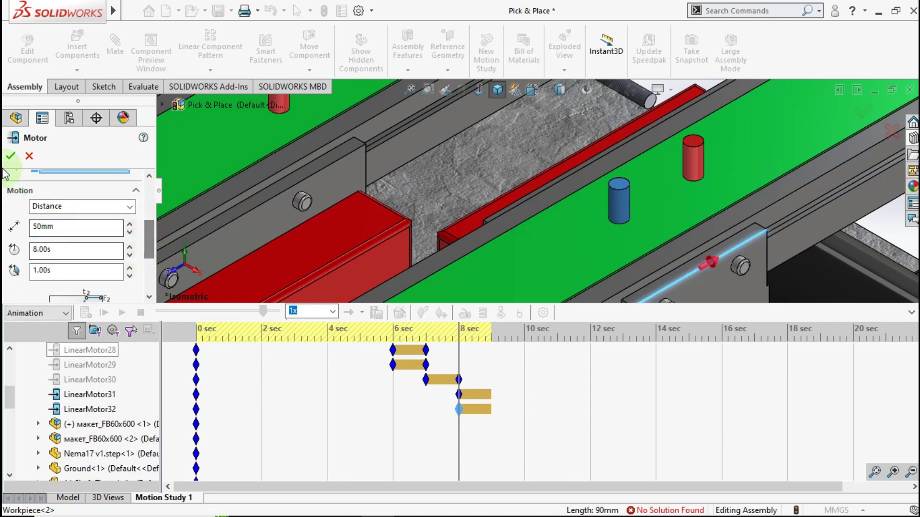
click(10, 156)
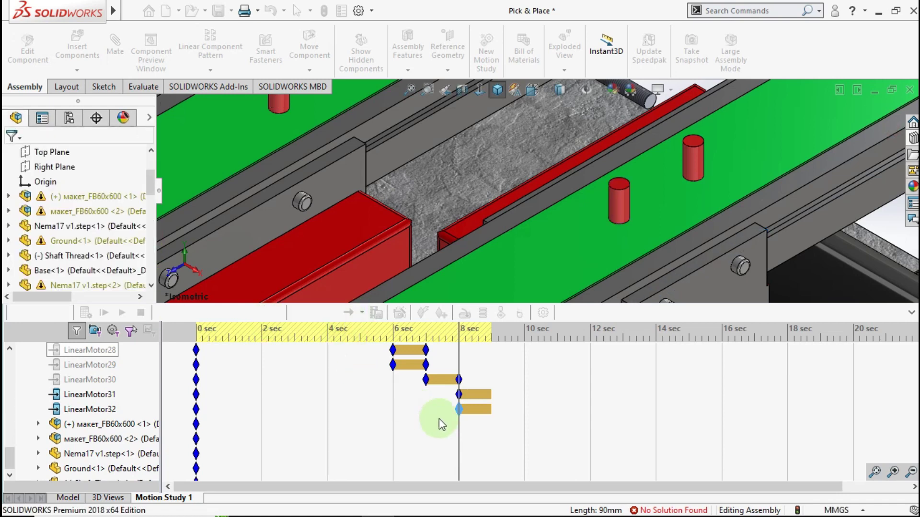
Move LinearMotor33's starting key point to 8 sec on the timeline
click(476, 414)
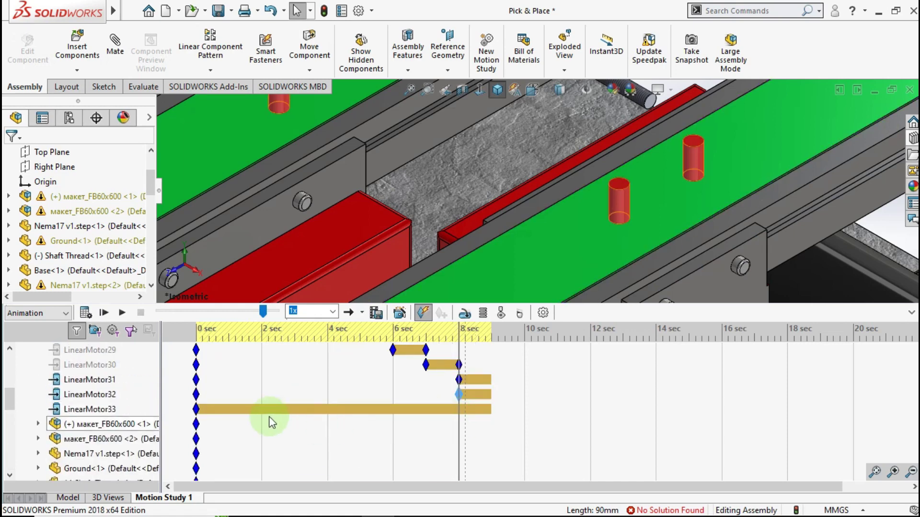
click(198, 409)
ctrl+drag(198, 413, 459, 410)
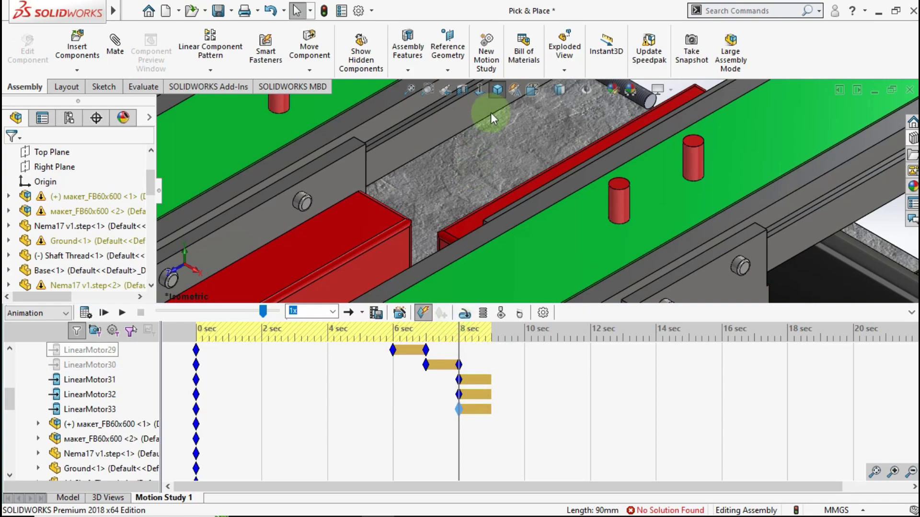
Zoom to fit and preview the motion at 9 sec, then return the time bar to 8 sec
key(f)
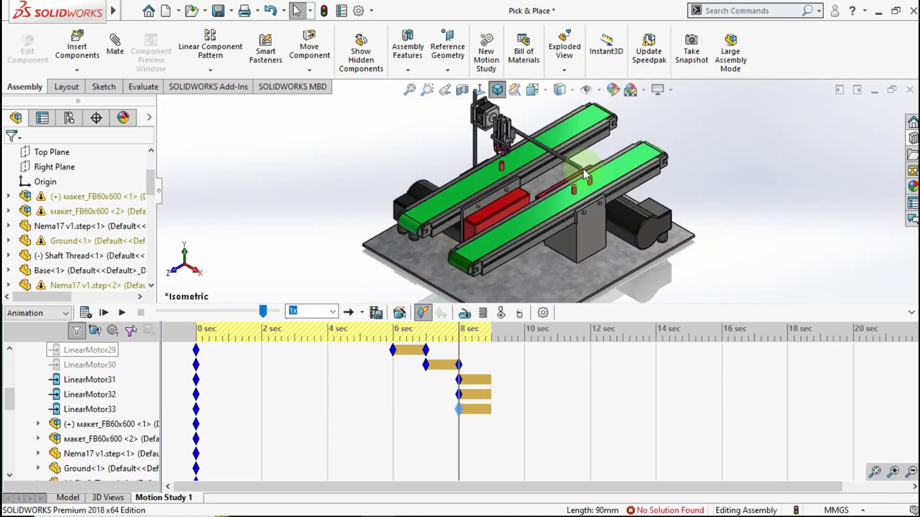
scroll(583, 169, down, 3)
scroll(554, 154, down, 2)
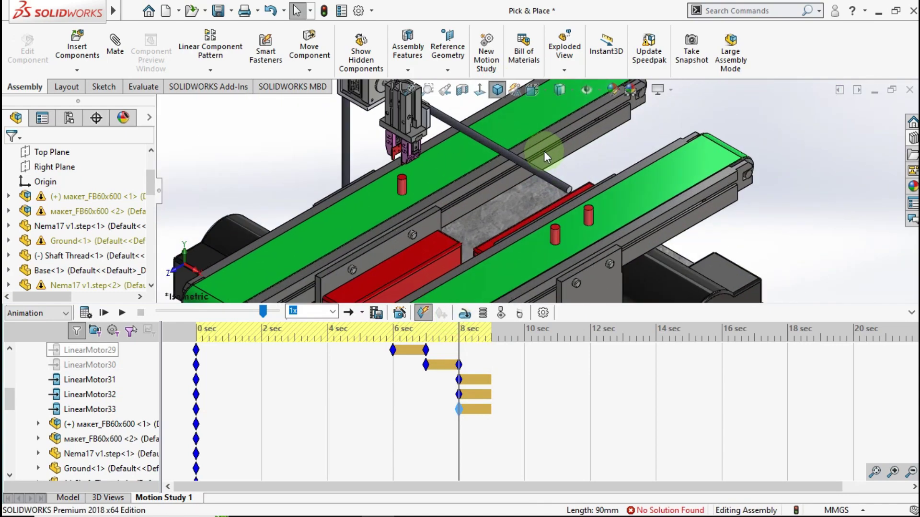
click(490, 355)
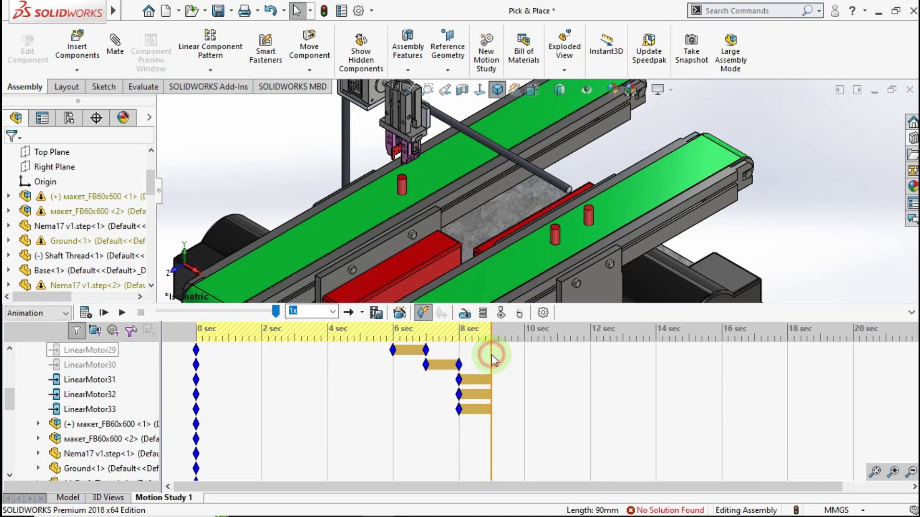
click(460, 362)
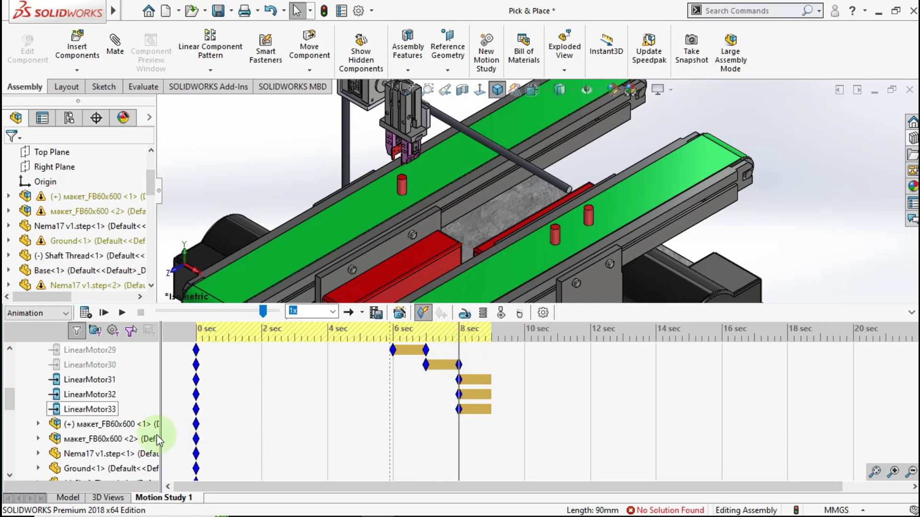
Review and collapse the mates folders of Workpiece<1> and Workpiece<2>
scroll(115, 446, down, 1)
scroll(109, 446, down, 2)
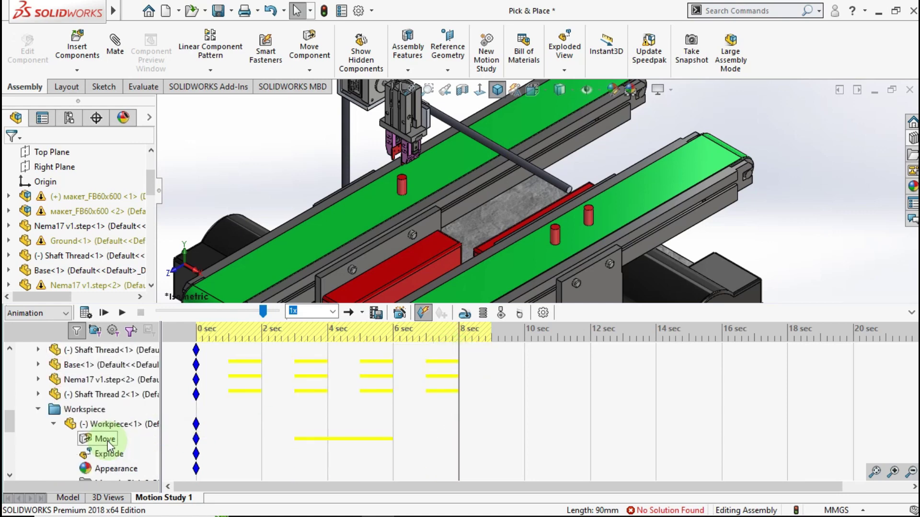
scroll(109, 447, down, 2)
click(71, 394)
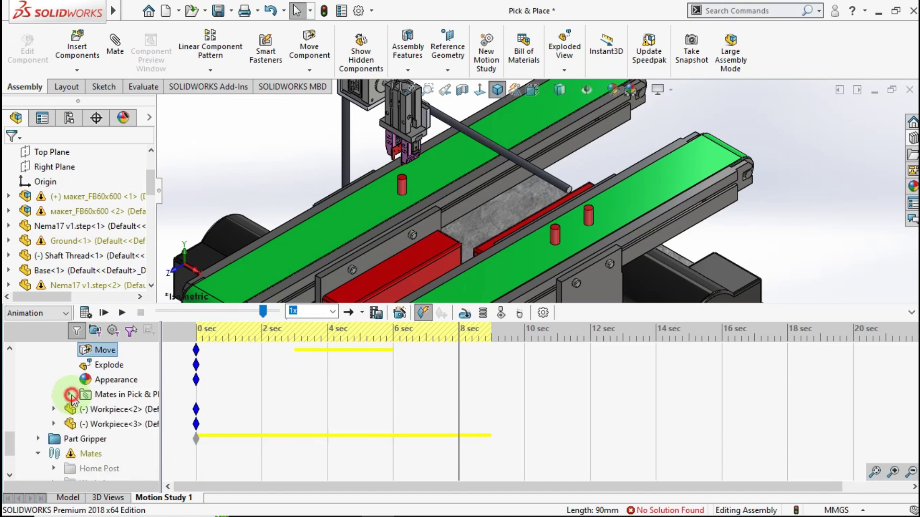
scroll(72, 390, up, 1)
click(54, 380)
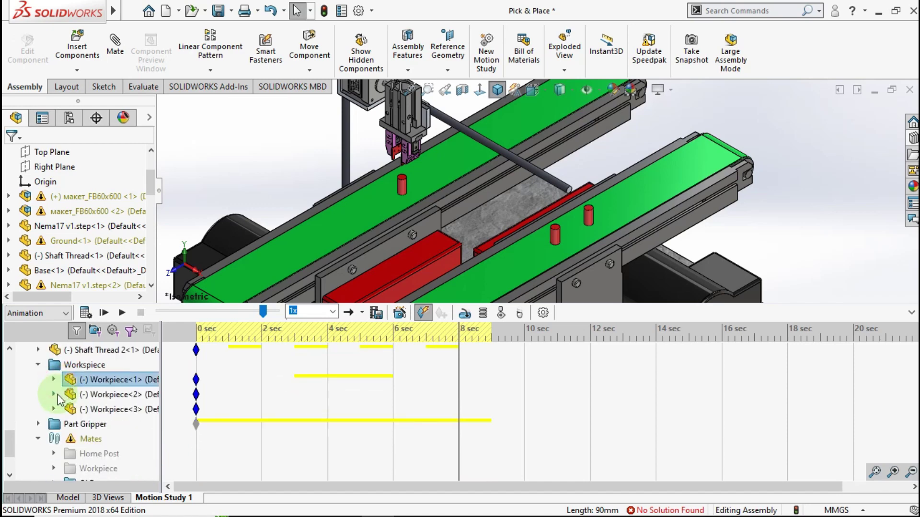
scroll(77, 421, down, 1)
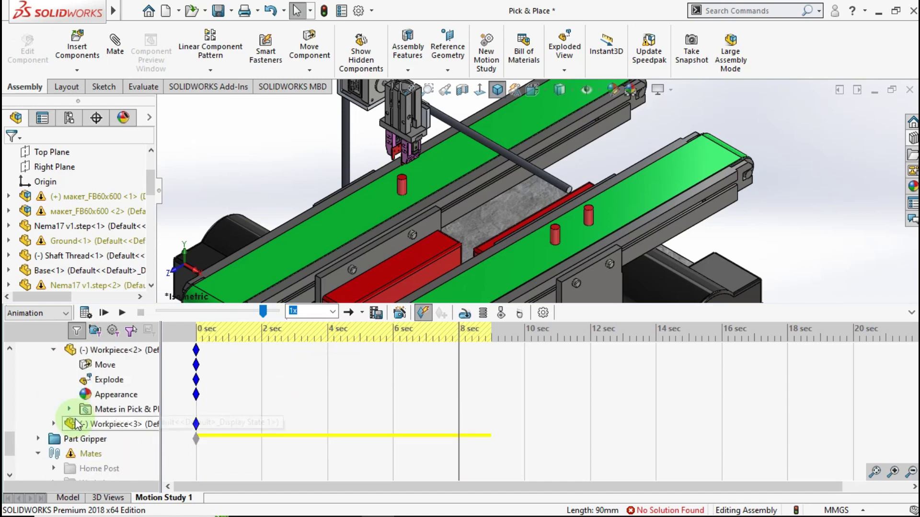
click(69, 409)
scroll(96, 431, down, 1)
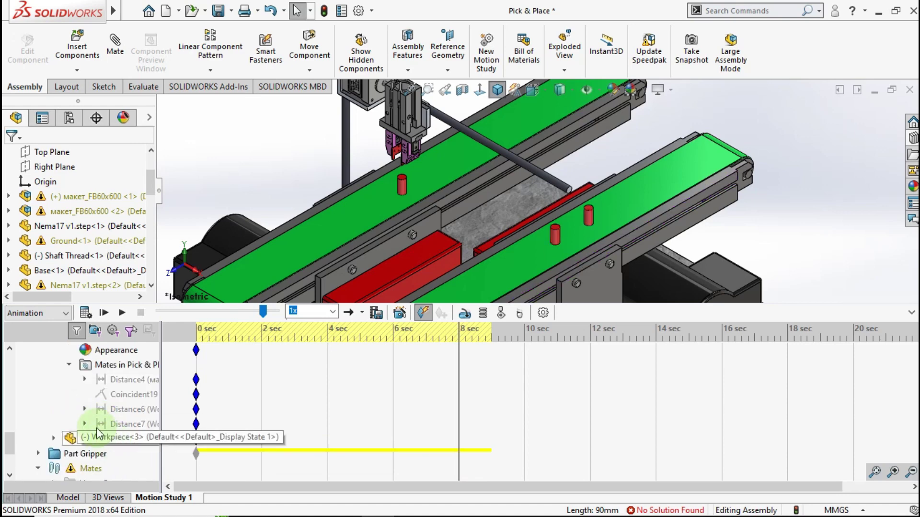
click(69, 365)
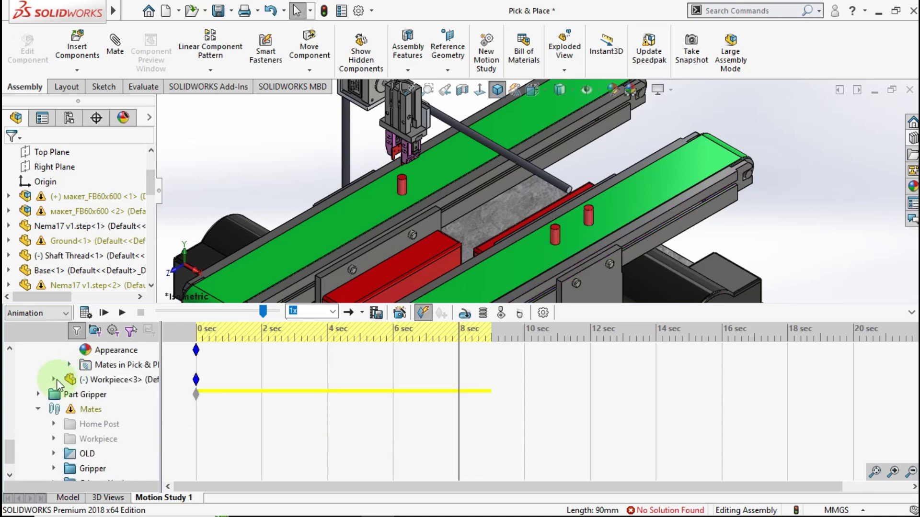
Expand Workpiece<3> and inspect its mates, including Coincident20
click(53, 379)
click(68, 439)
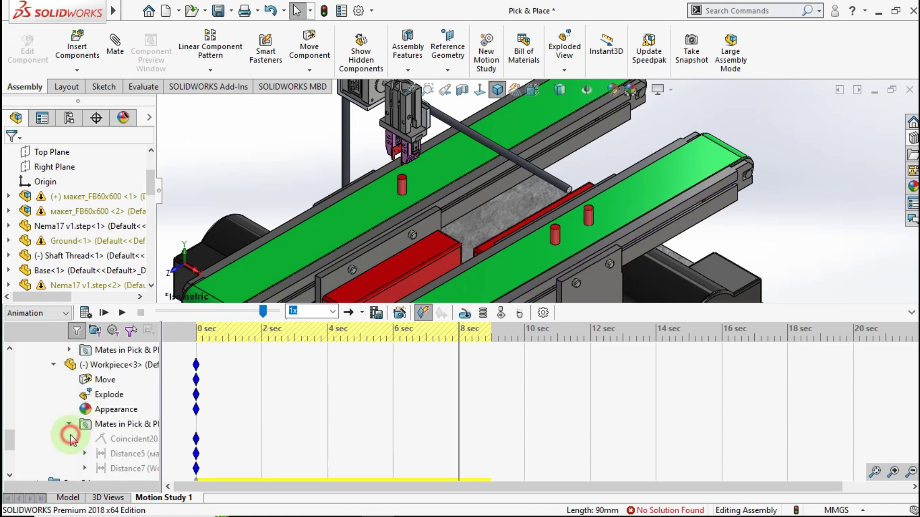
scroll(81, 433, down, 2)
click(110, 439)
scroll(131, 419, down, 1)
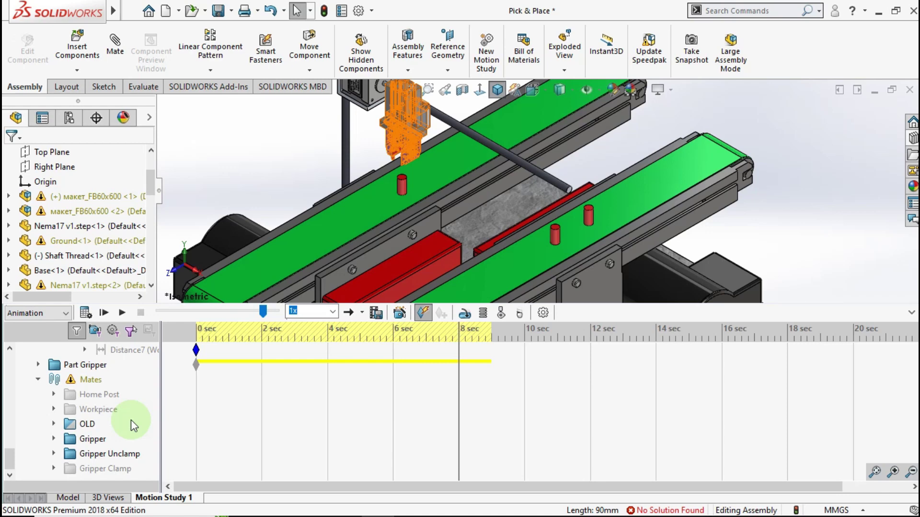
scroll(130, 420, up, 3)
Check the Part Gripper components, then recalculate Motion Study 1 to play from 0 sec
click(40, 408)
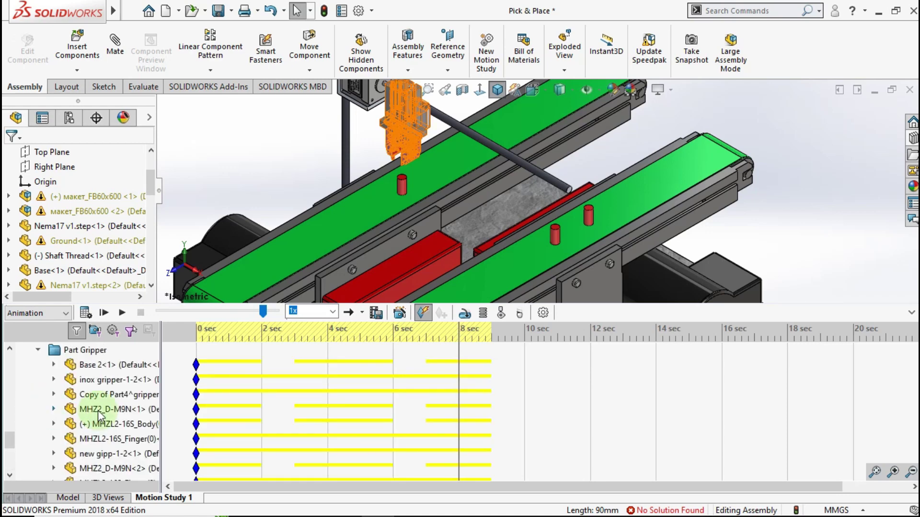
scroll(98, 410, up, 1)
click(38, 391)
scroll(403, 395, up, 2)
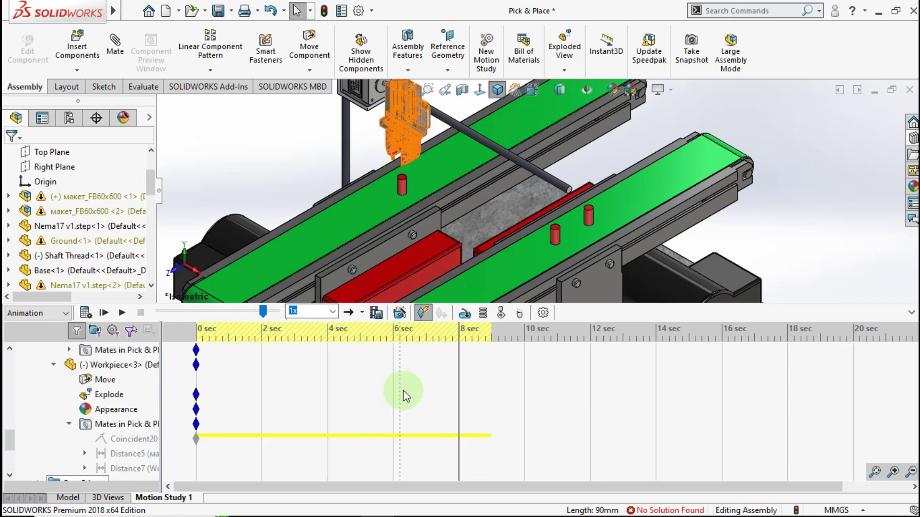
scroll(417, 386, up, 3)
scroll(429, 378, up, 2)
scroll(431, 377, down, 1)
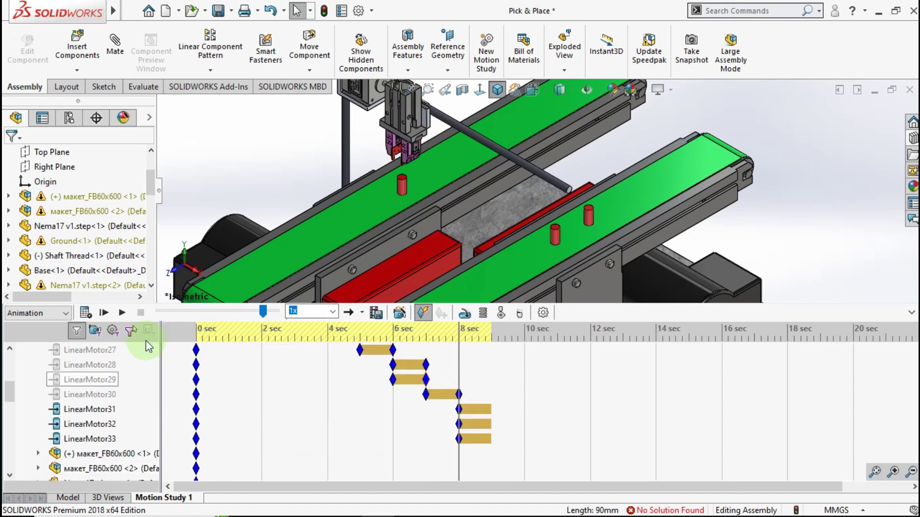
click(85, 312)
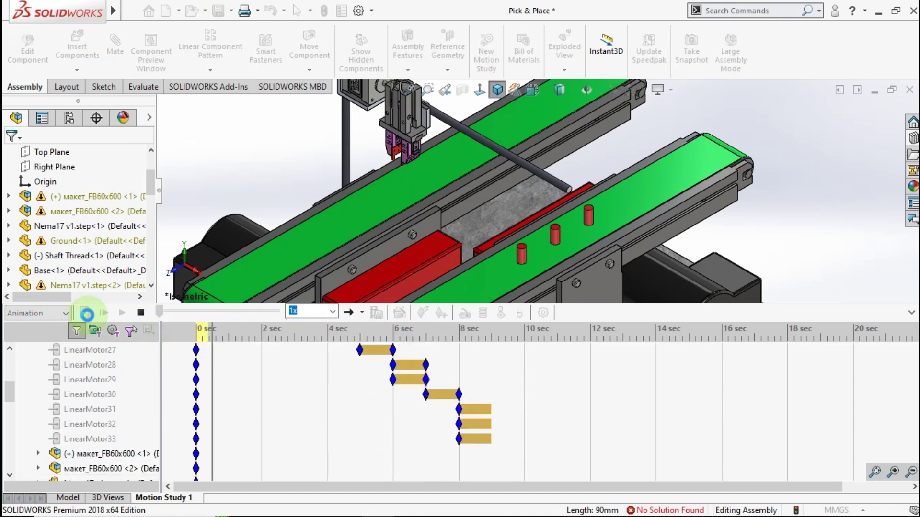
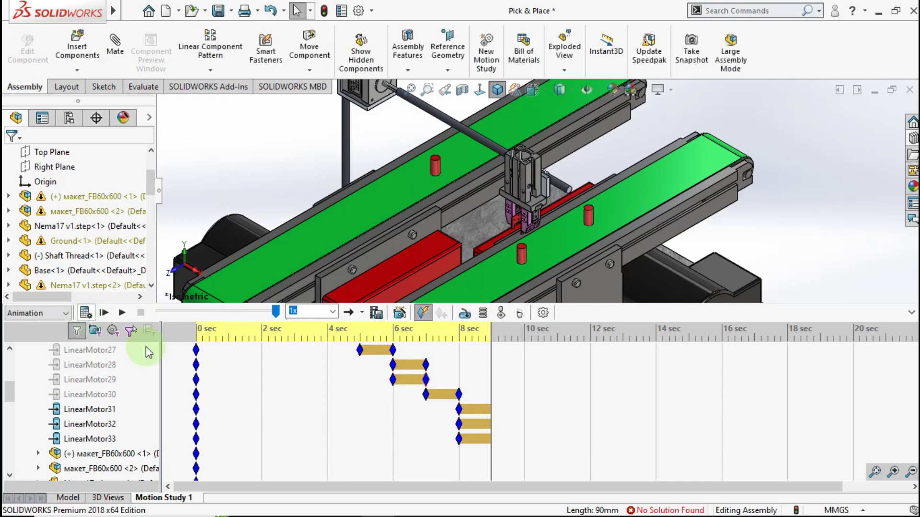
Turn LinearMotor31, LinearMotor32 and LinearMotor33 off at the 9 s time bar
right_click(491, 411)
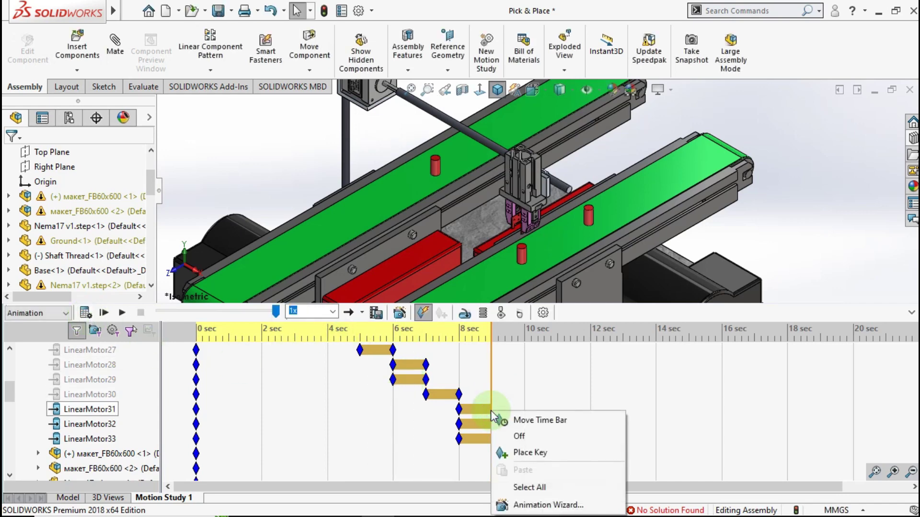
click(507, 435)
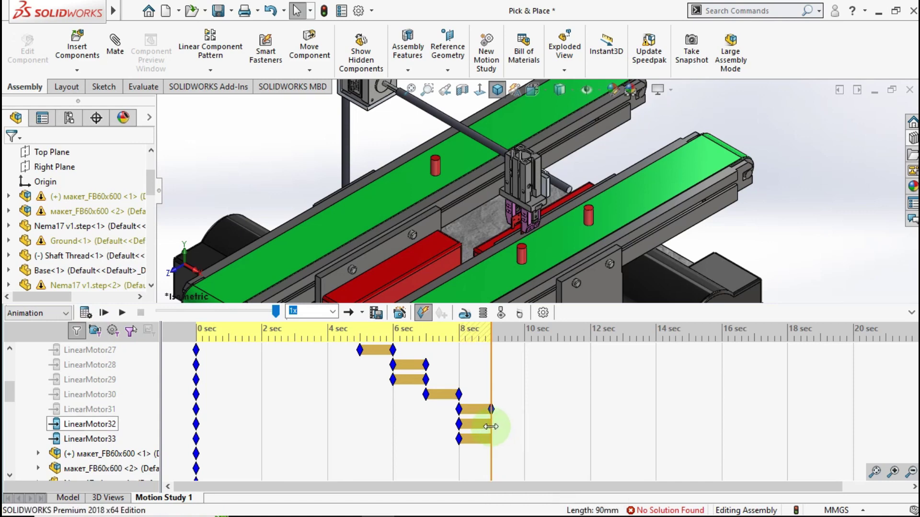
right_click(491, 426)
click(508, 345)
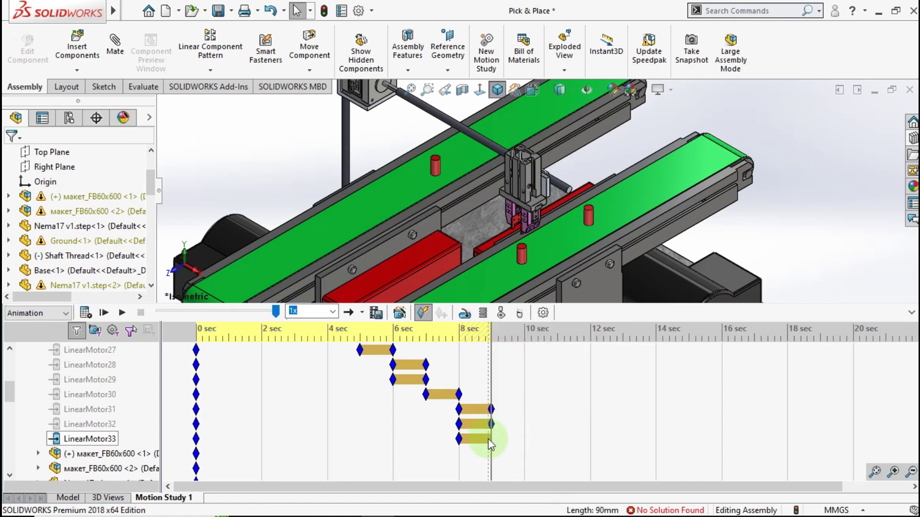
right_click(490, 440)
click(508, 360)
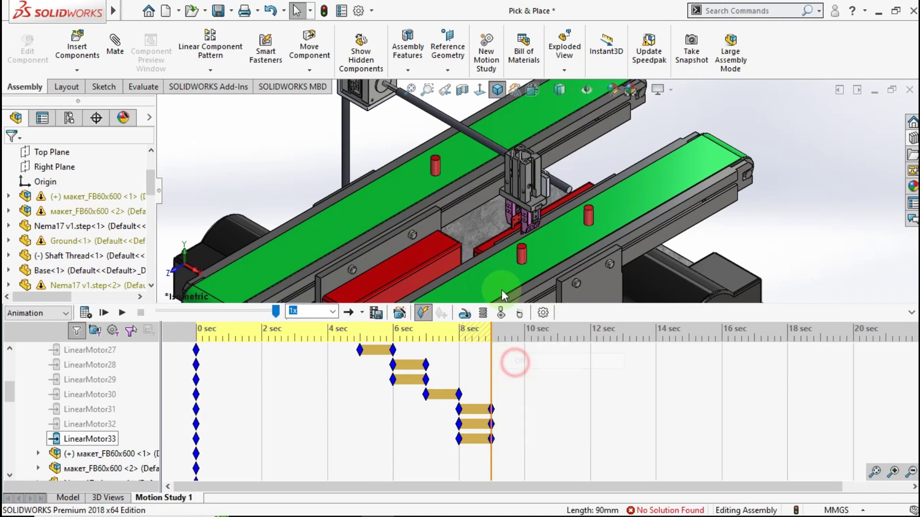
Tilt the assembly view and push the study's end time toward 10 s
mouse_move(495, 244)
middle_down()
mouse_move(477, 237)
mouse_move(475, 200)
mouse_move(508, 232)
middle_up()
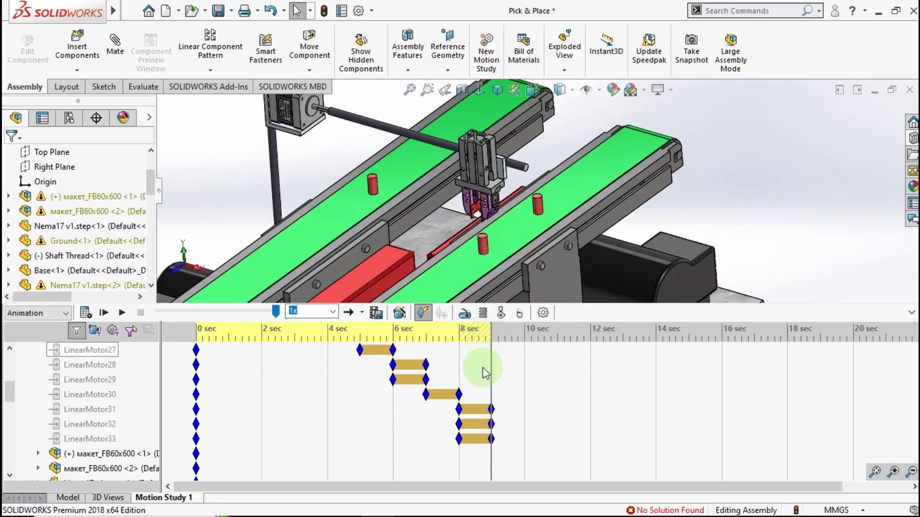
click(434, 382)
scroll(491, 411, up, 4)
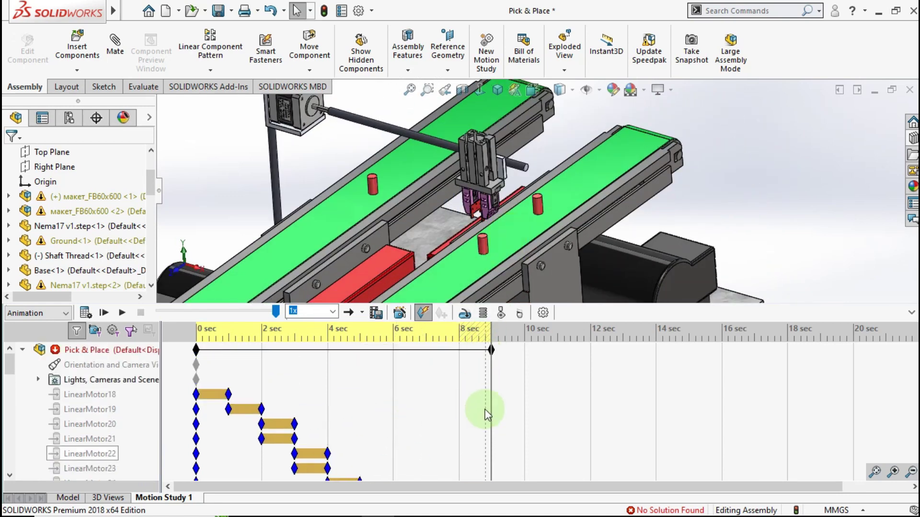
drag(491, 351, 522, 352)
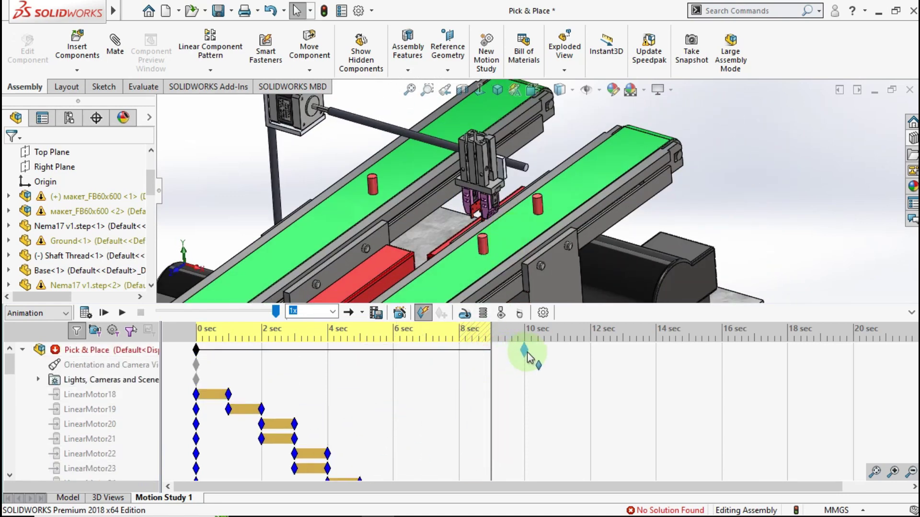
scroll(525, 364, down, 1)
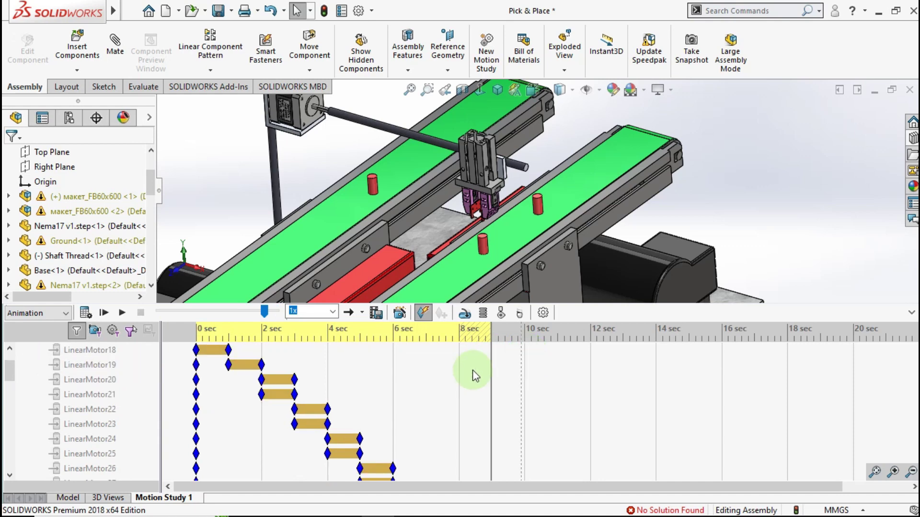
scroll(474, 369, down, 3)
scroll(515, 379, up, 3)
scroll(516, 369, down, 3)
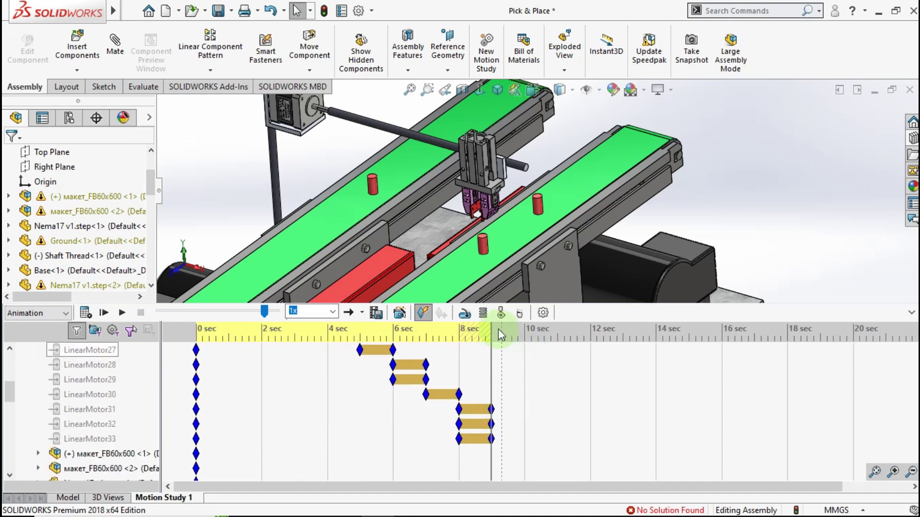
Start a new motor on the stepper motor's Base face
click(464, 314)
scroll(346, 219, up, 3)
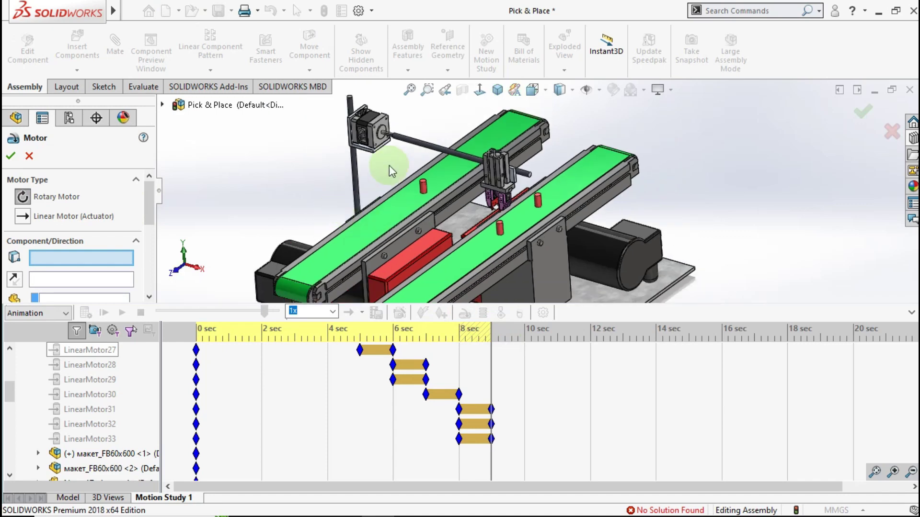
ctrl+middle_drag(389, 166, 468, 159)
scroll(468, 159, down, 3)
scroll(484, 170, down, 2)
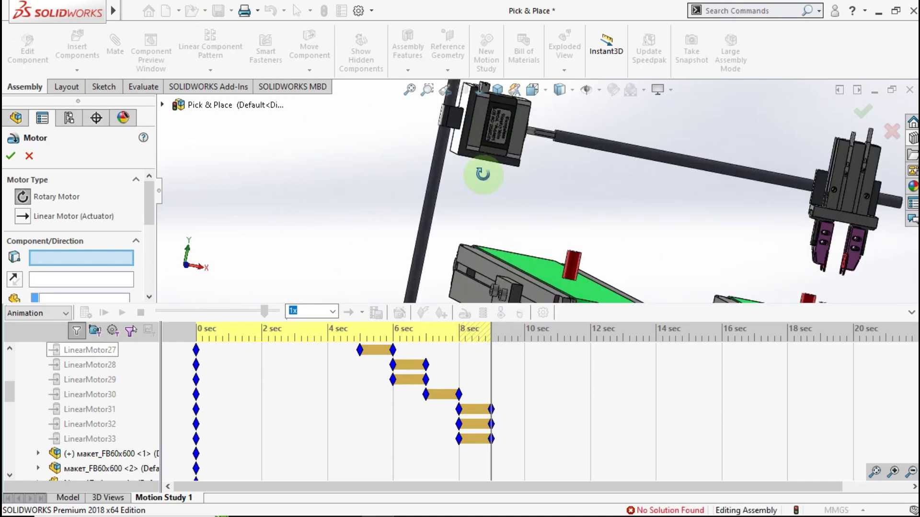
scroll(492, 154, down, 2)
click(486, 165)
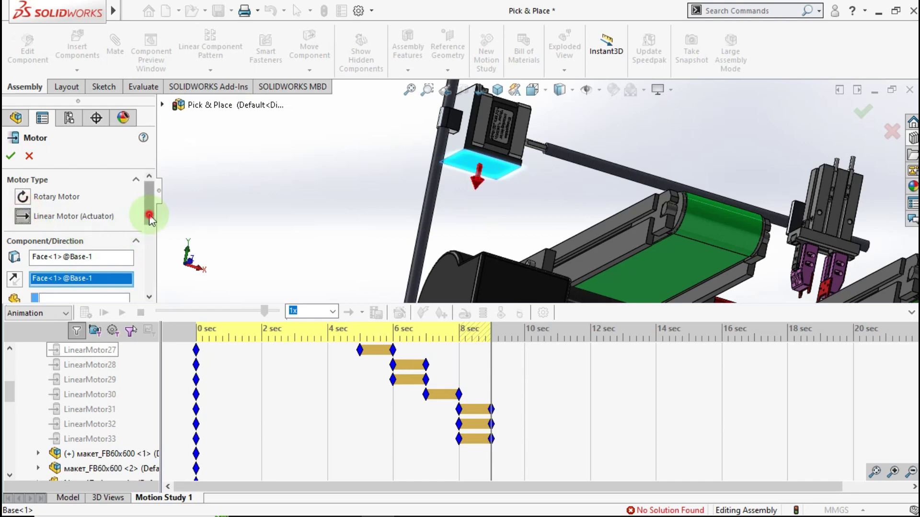
Give the motor a 40 mm distance move and confirm it as LinearMotor34
drag(150, 218, 124, 257)
click(102, 237)
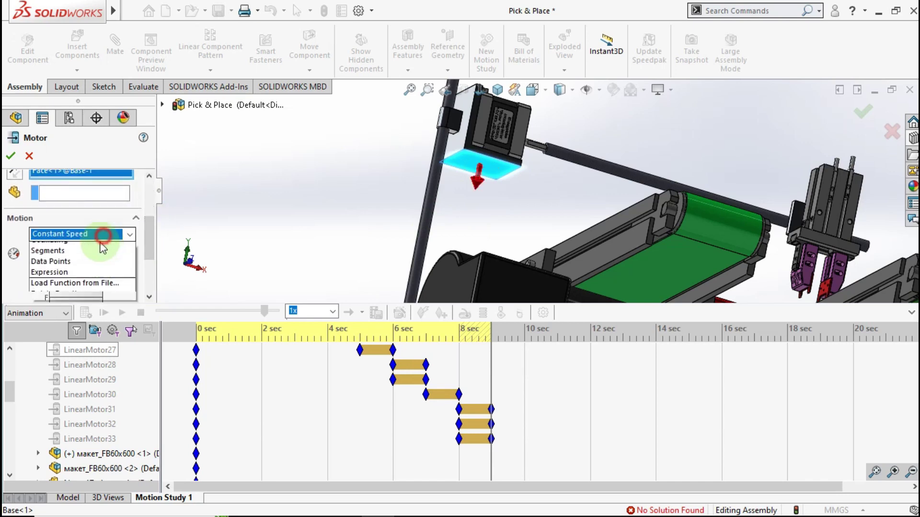
scroll(102, 245, up, 1)
click(83, 255)
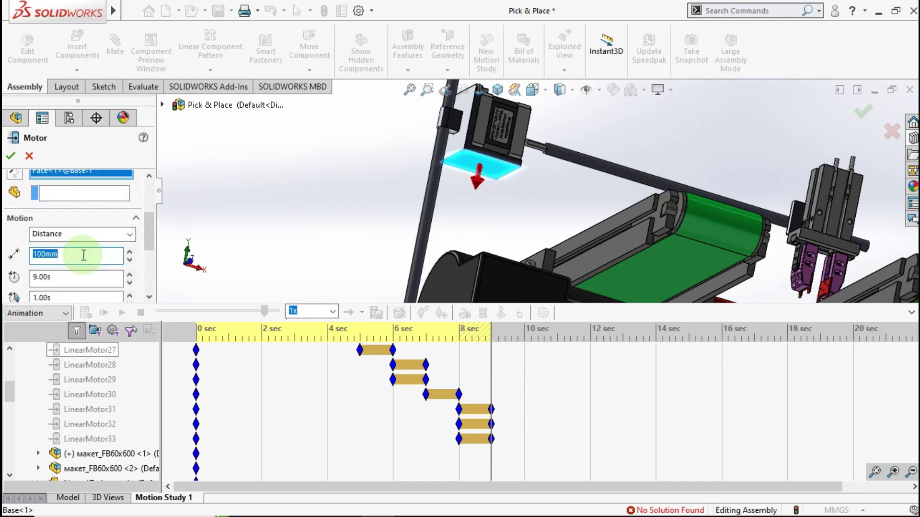
text(4)
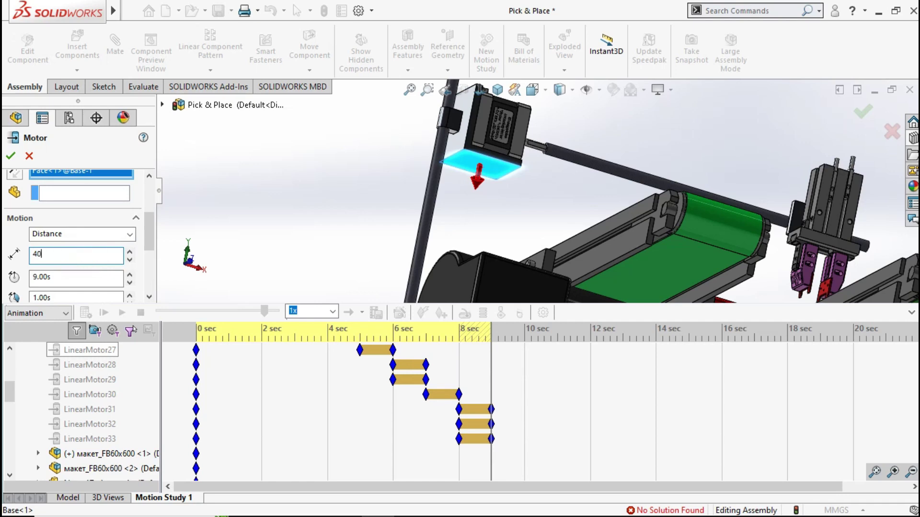
click(12, 154)
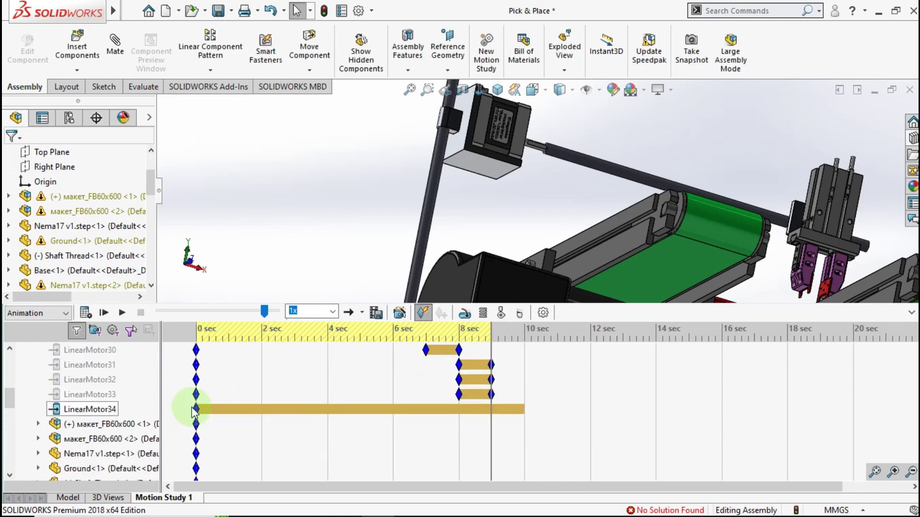
Move LinearMotor34's start to 9 s and extend the study end to about 11 s
drag(196, 412, 501, 412)
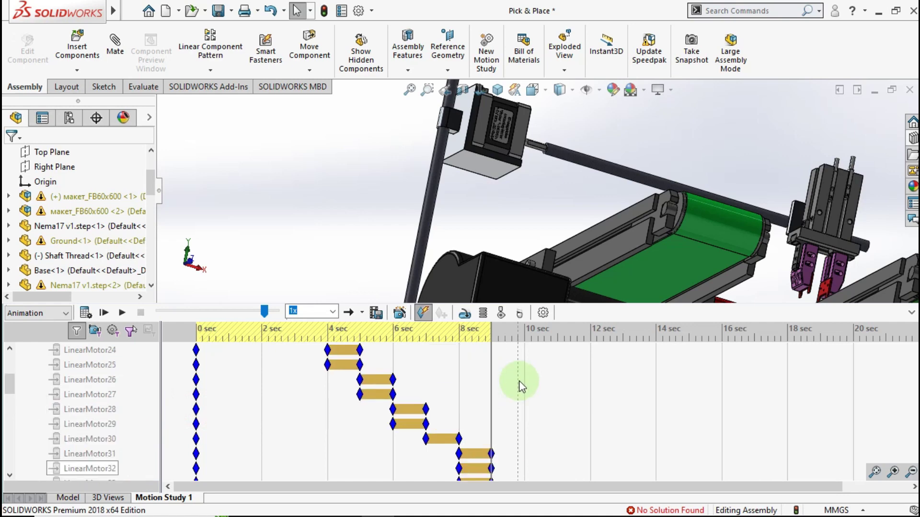
click(525, 350)
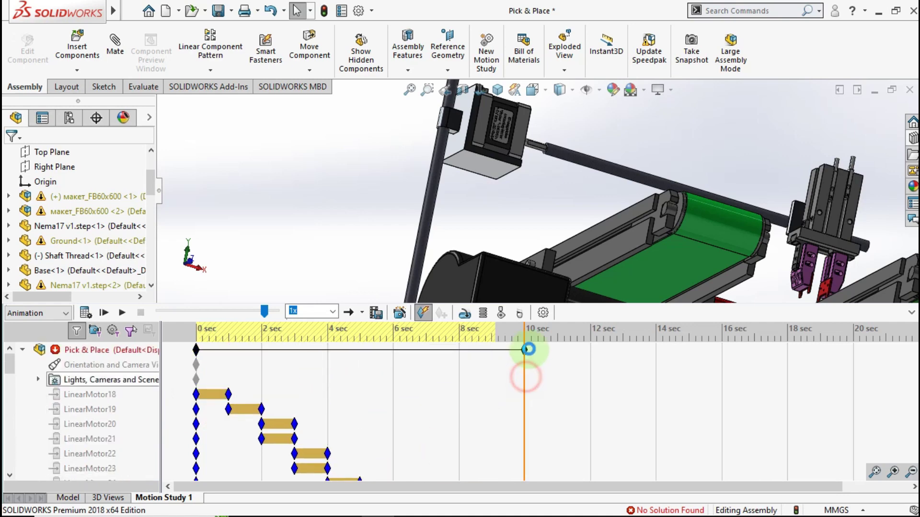
scroll(737, 264, up, 2)
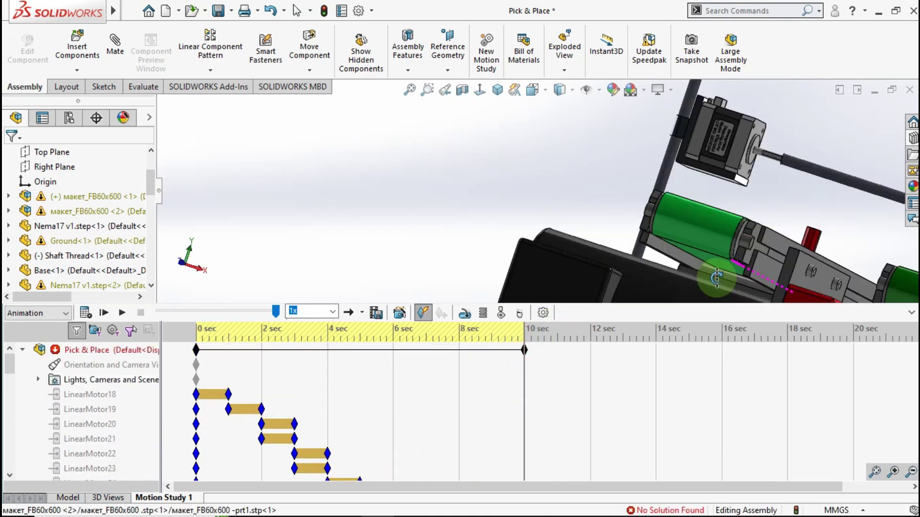
scroll(766, 269, up, 2)
scroll(792, 271, up, 2)
scroll(752, 276, up, 2)
scroll(743, 261, down, 2)
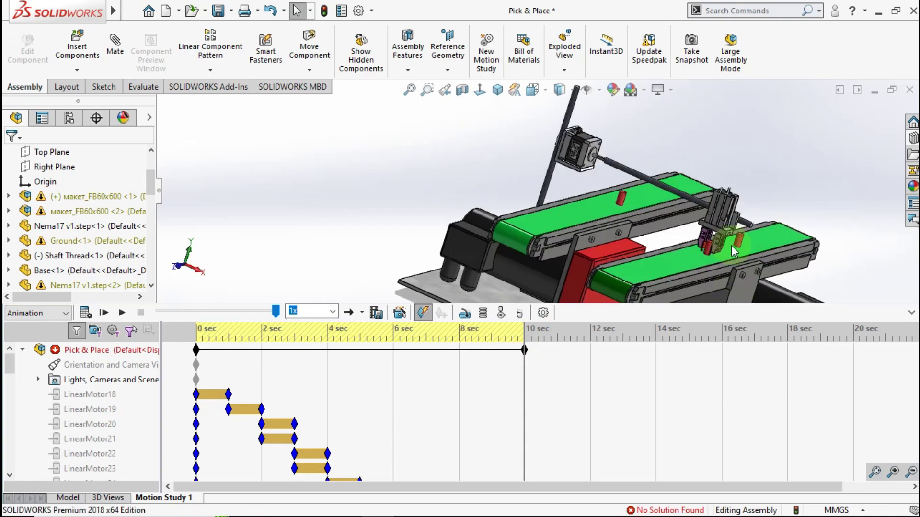
scroll(672, 223, down, 2)
scroll(680, 223, down, 3)
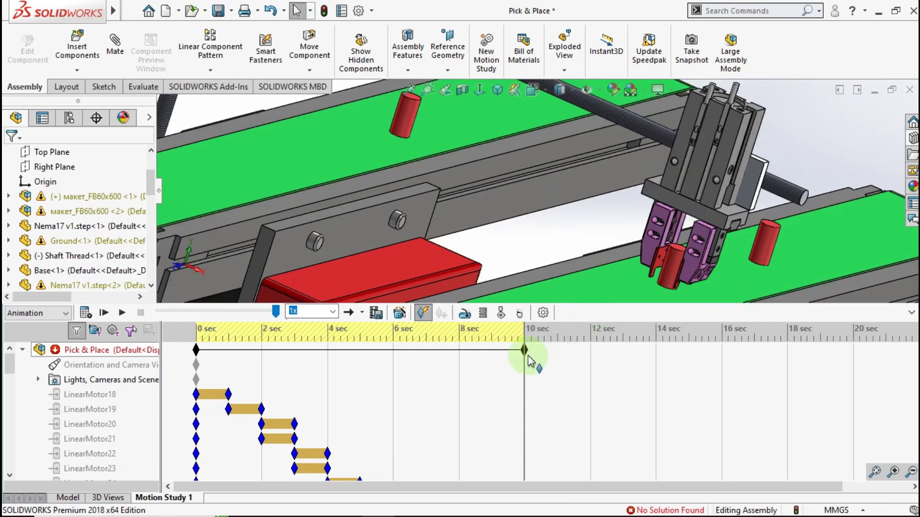
drag(526, 351, 555, 360)
scroll(493, 378, down, 5)
scroll(493, 379, down, 3)
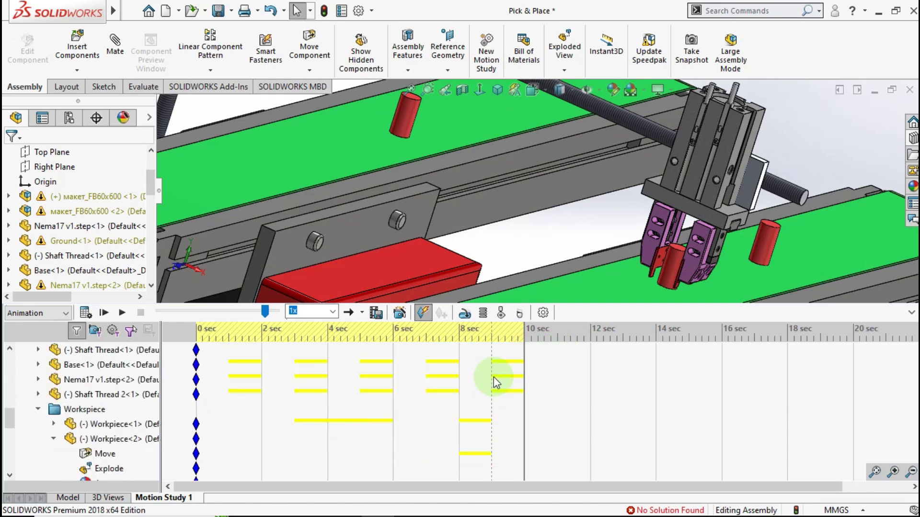
scroll(507, 388, up, 3)
Place a key on LinearMotor34 at 10 s
right_click(524, 407)
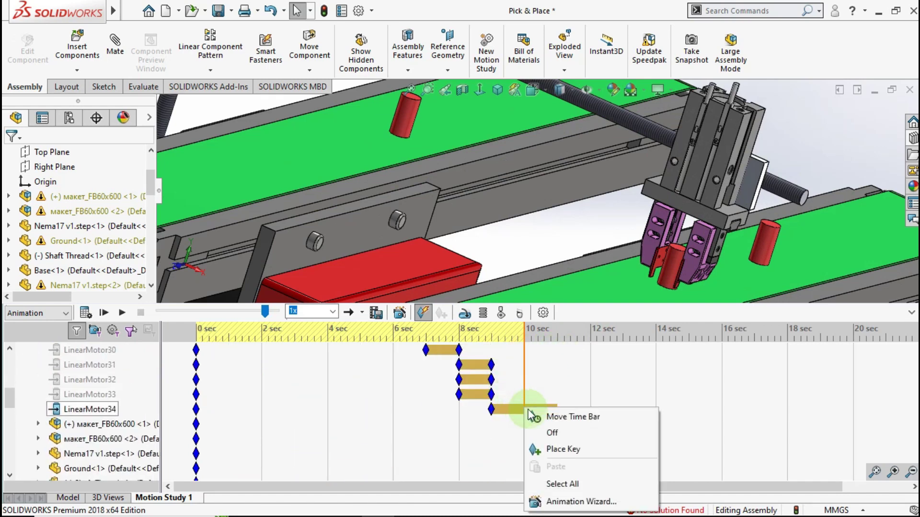
click(550, 449)
scroll(479, 408, down, 2)
scroll(461, 405, down, 3)
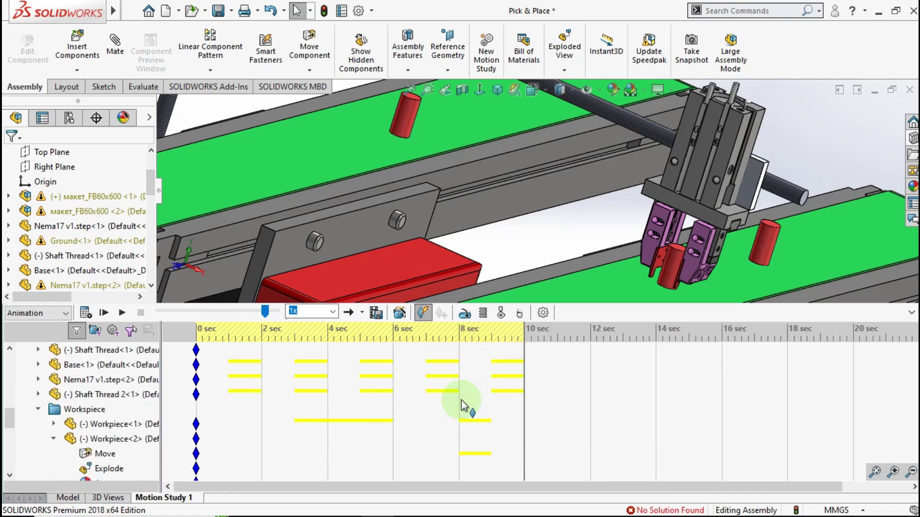
scroll(460, 400, down, 3)
scroll(431, 398, down, 3)
scroll(390, 395, down, 3)
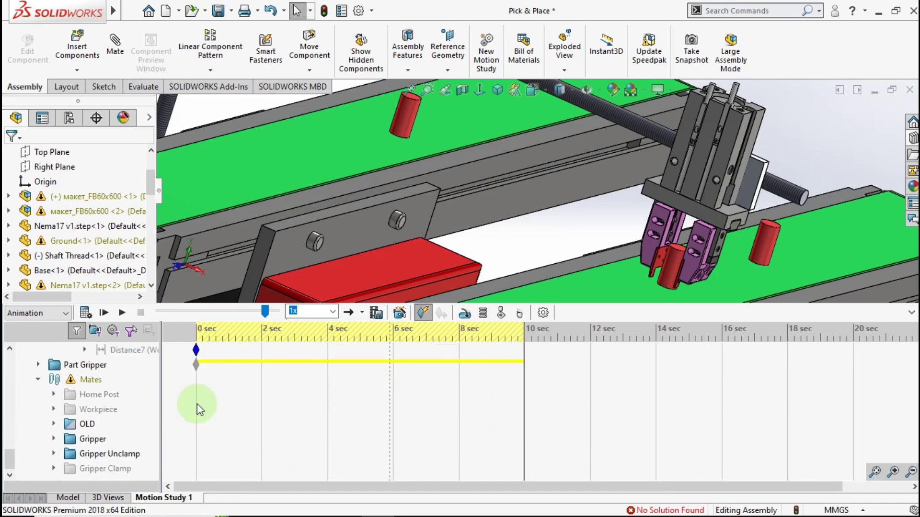
Suppress the Gripper Unclamp mates
right_click(102, 455)
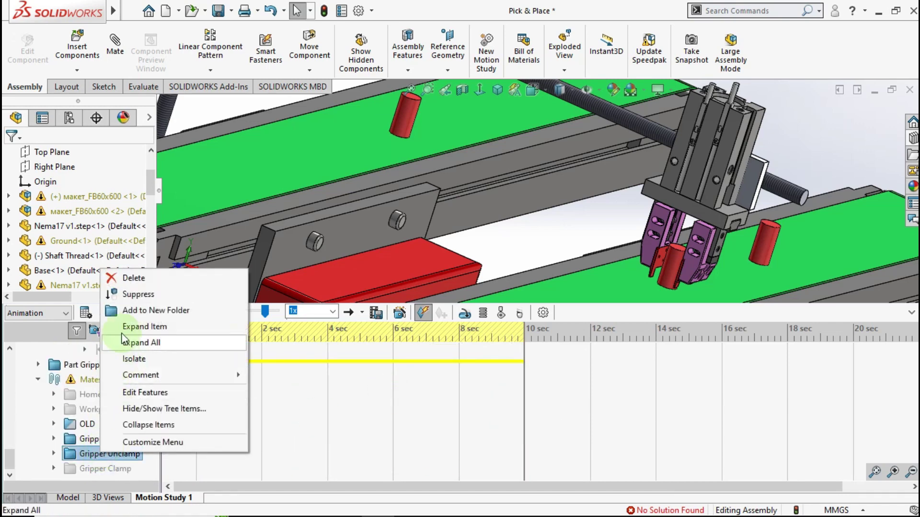
click(127, 295)
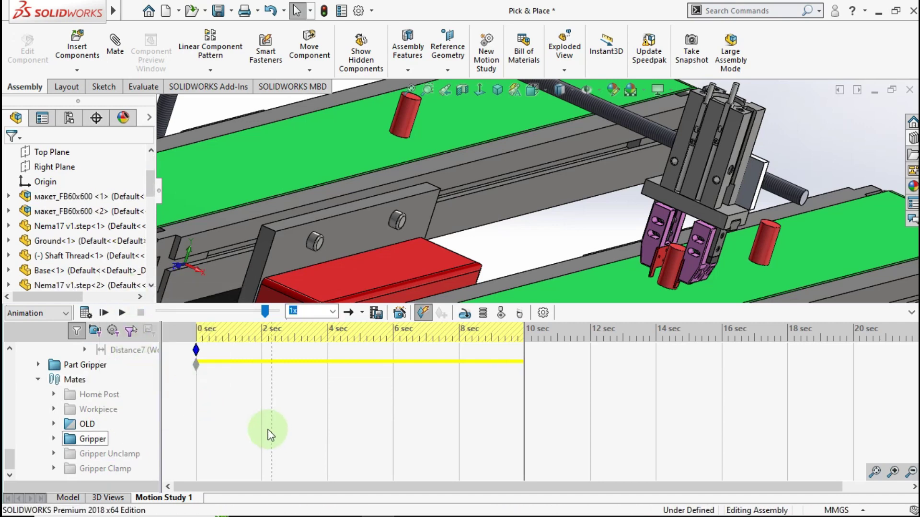
scroll(335, 398, up, 2)
scroll(431, 389, up, 2)
scroll(494, 387, down, 5)
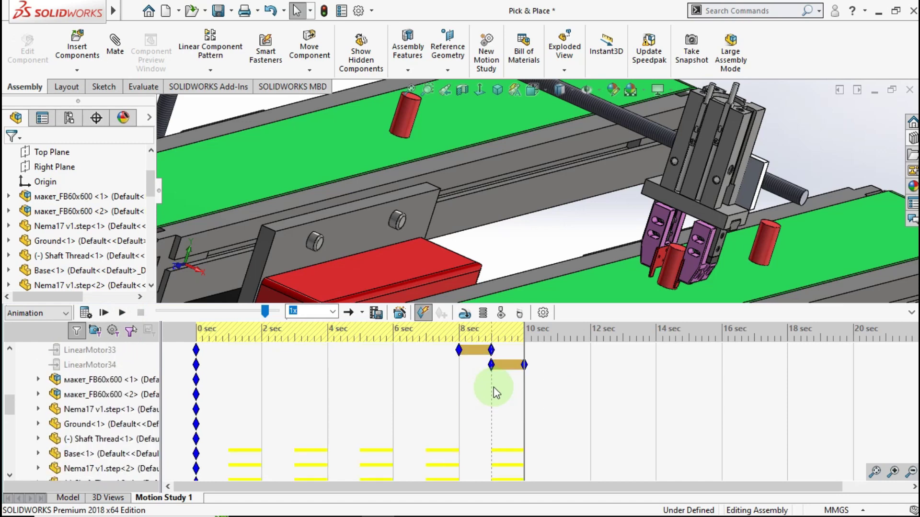
scroll(494, 387, up, 5)
scroll(493, 387, up, 5)
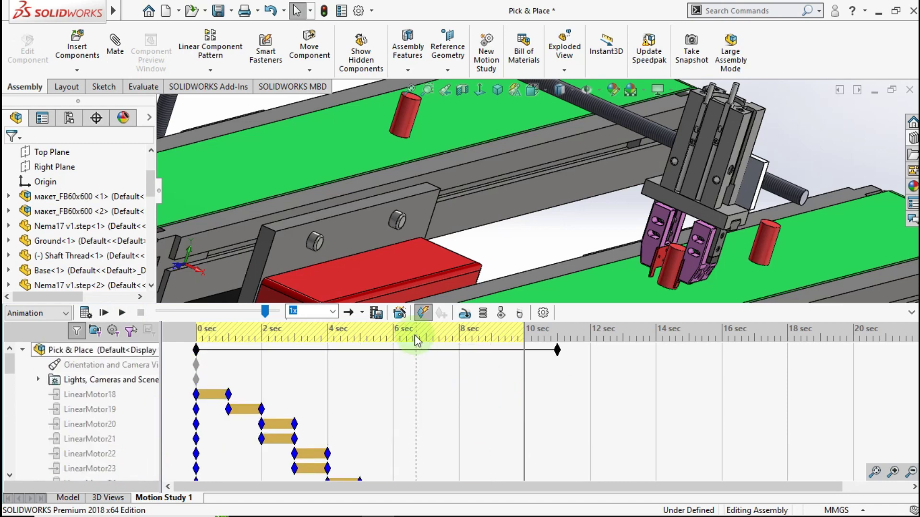
Start a linear motor on one gripper finger face
click(464, 314)
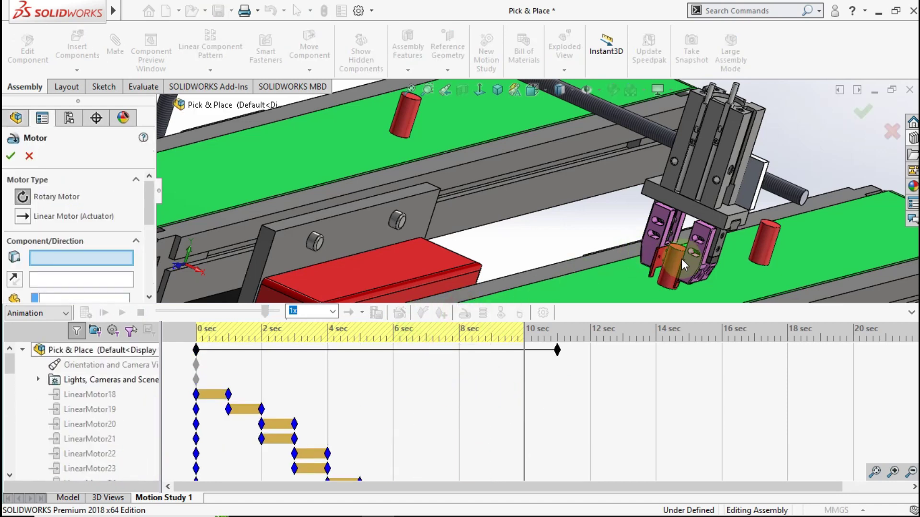
scroll(680, 259, down, 3)
scroll(599, 252, down, 2)
click(583, 245)
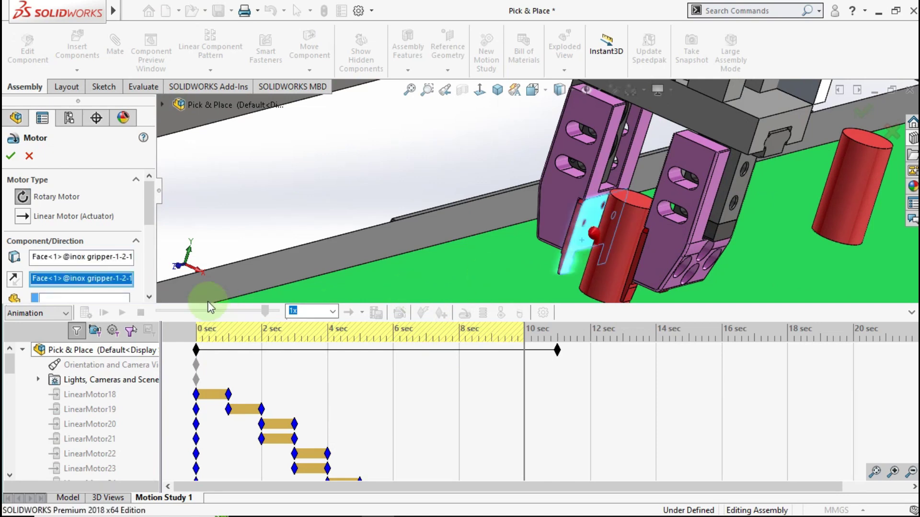
click(28, 217)
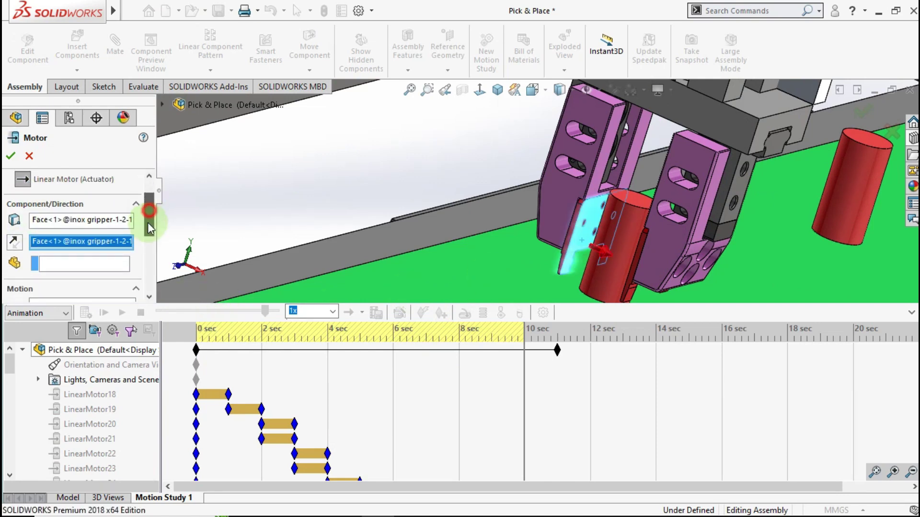
Set the finger motor to a 1.5 mm distance move and confirm LinearMotor35
scroll(148, 222, down, 3)
scroll(146, 240, down, 2)
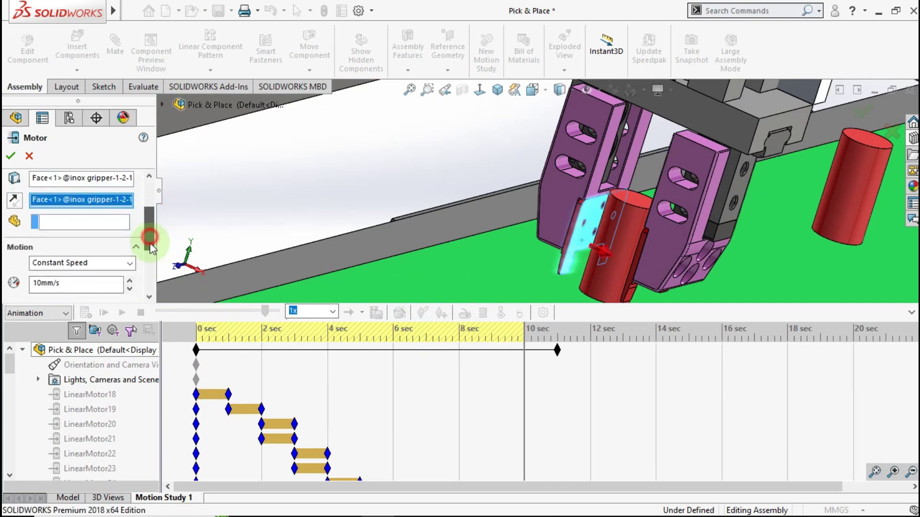
click(124, 260)
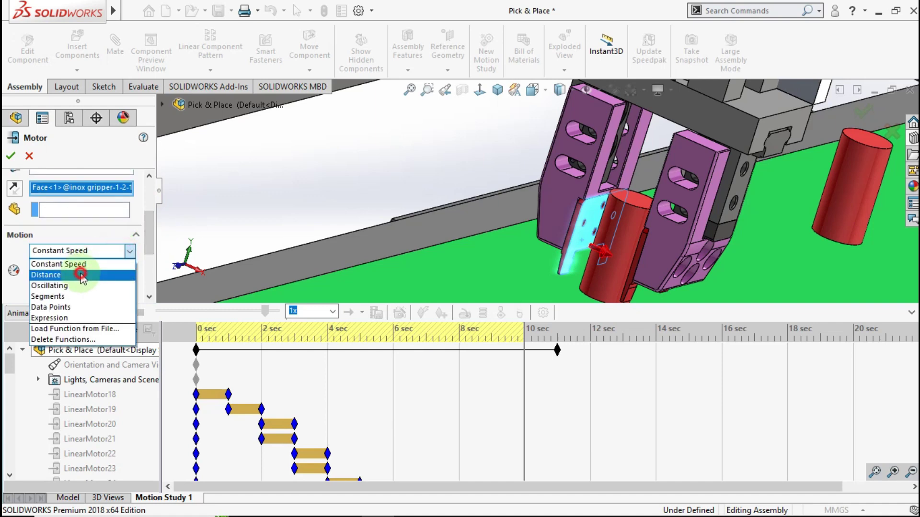
click(72, 272)
double_click(79, 274)
text(1.5)
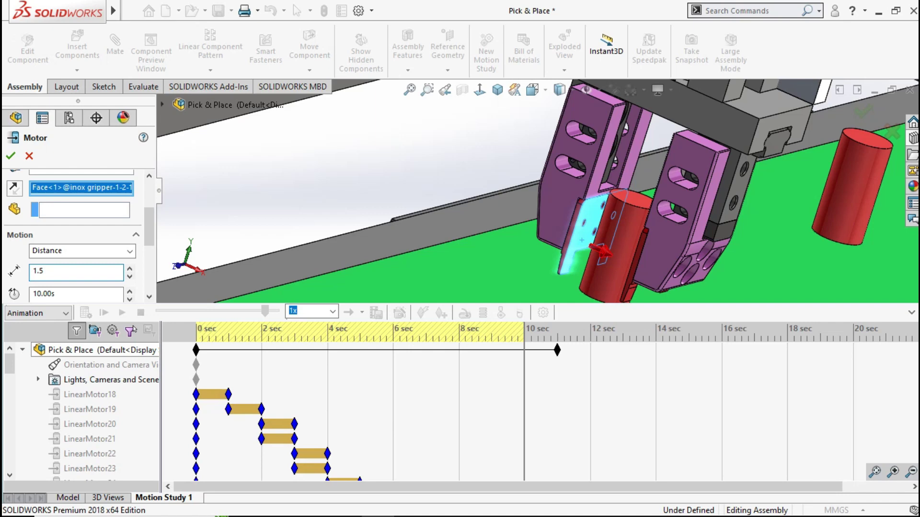
click(103, 242)
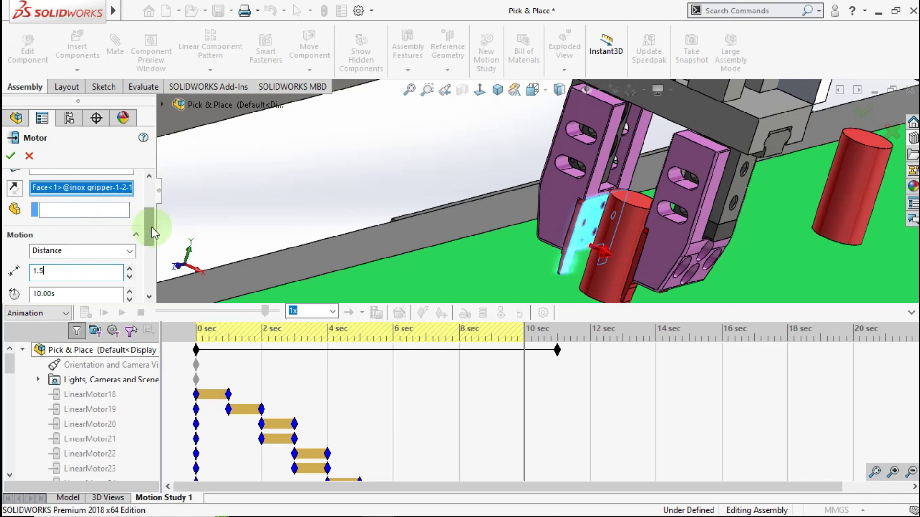
click(149, 243)
click(11, 155)
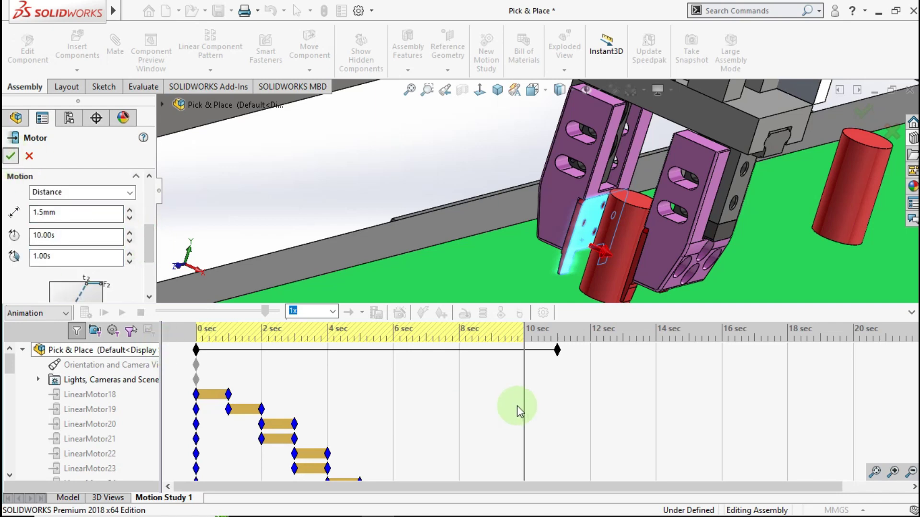
Shift LinearMotor35's start to about 10 s on the timeline
scroll(521, 387, down, 3)
scroll(521, 387, down, 3)
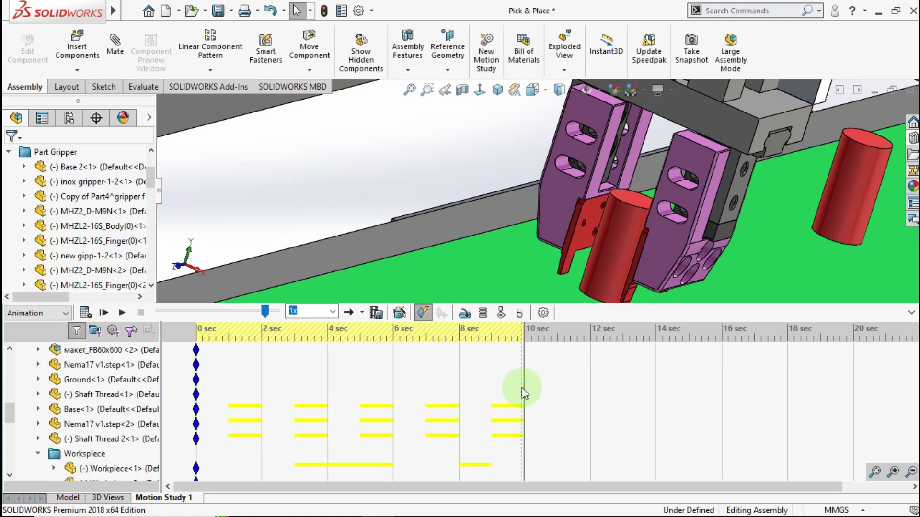
scroll(522, 388, up, 3)
scroll(389, 389, down, 1)
click(212, 411)
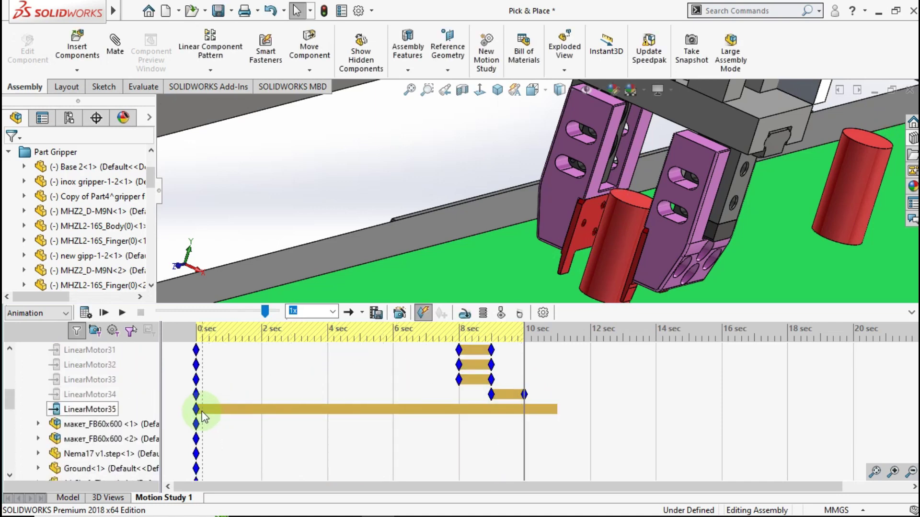
drag(194, 413, 527, 416)
mouse_move(551, 287)
middle_down()
mouse_move(605, 242)
mouse_move(671, 214)
mouse_move(661, 285)
mouse_move(652, 290)
middle_up()
Start a linear motor on the opposite gripper finger face
click(462, 314)
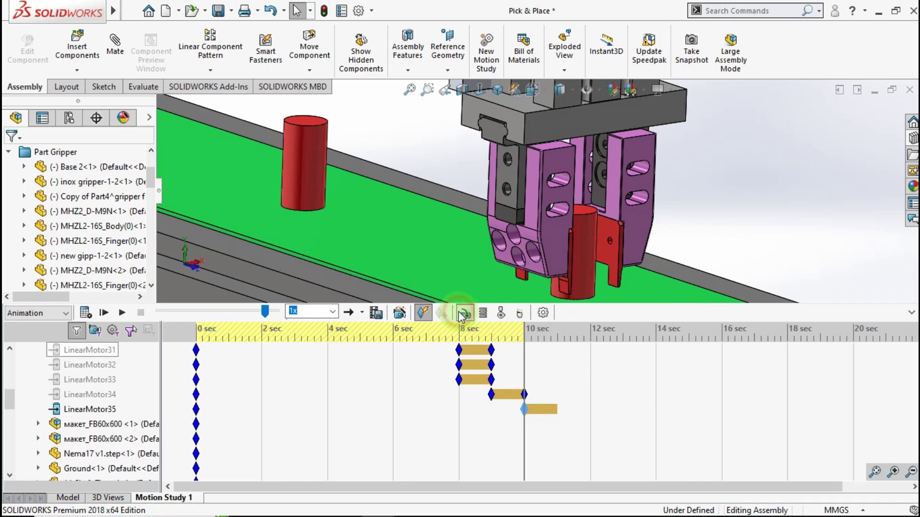
click(24, 216)
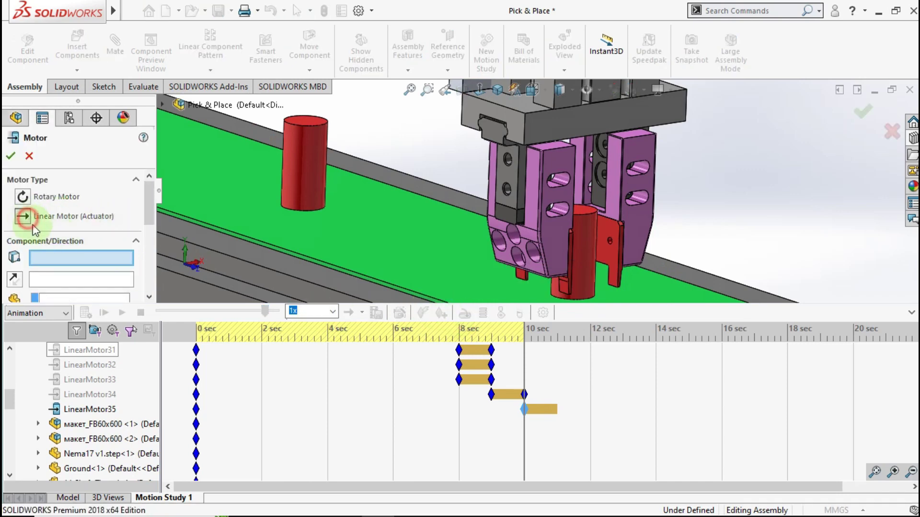
click(607, 246)
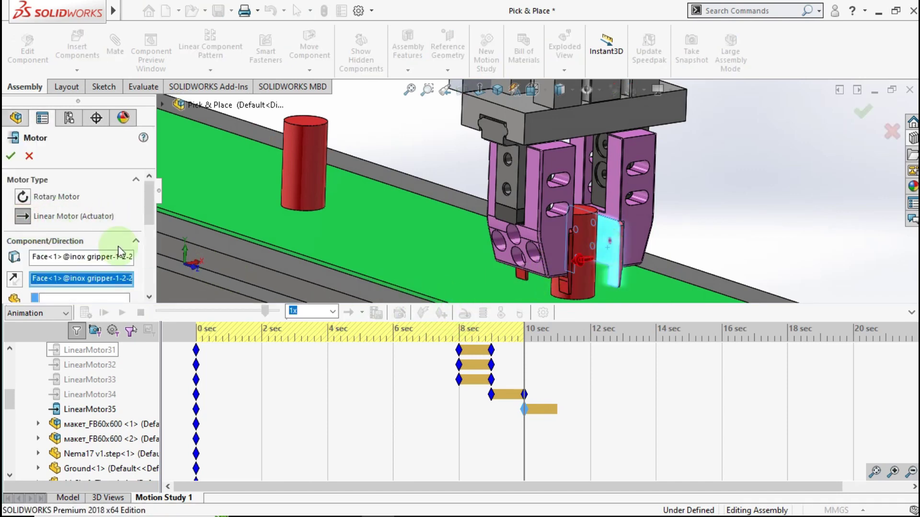
drag(153, 216, 145, 232)
Set its motion to a 1.5 mm distance and confirm LinearMotor36
click(81, 278)
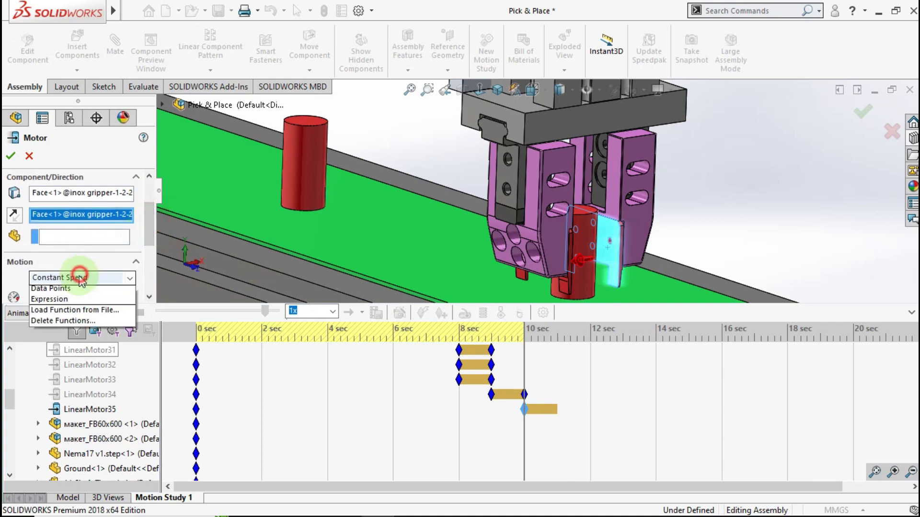
click(79, 289)
scroll(140, 242, down, 2)
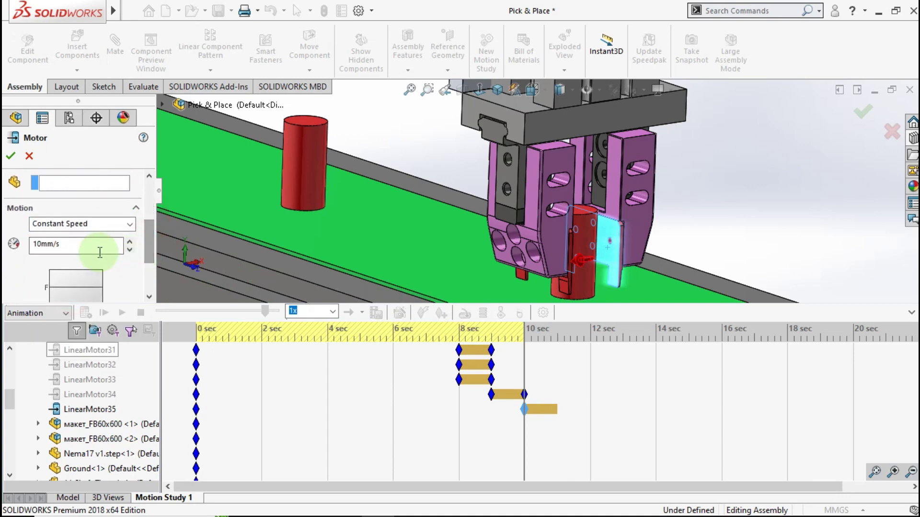
text(1)
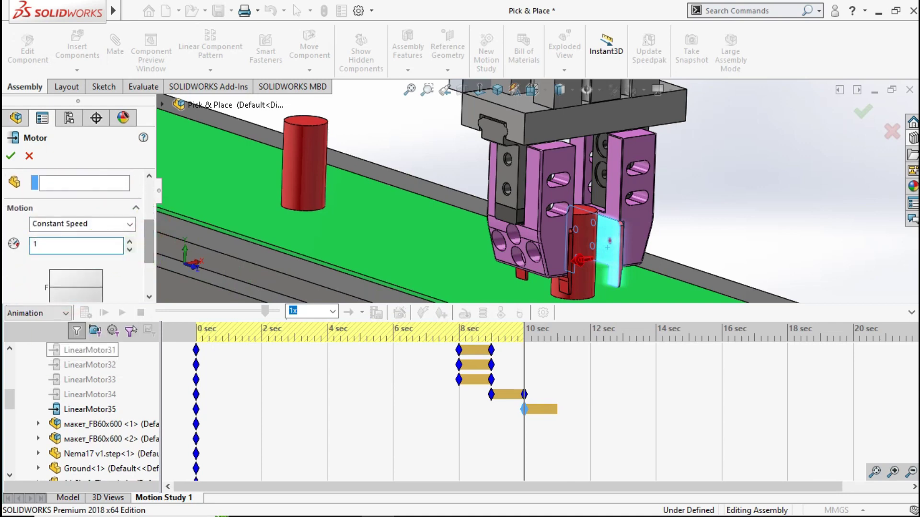
click(92, 224)
click(77, 248)
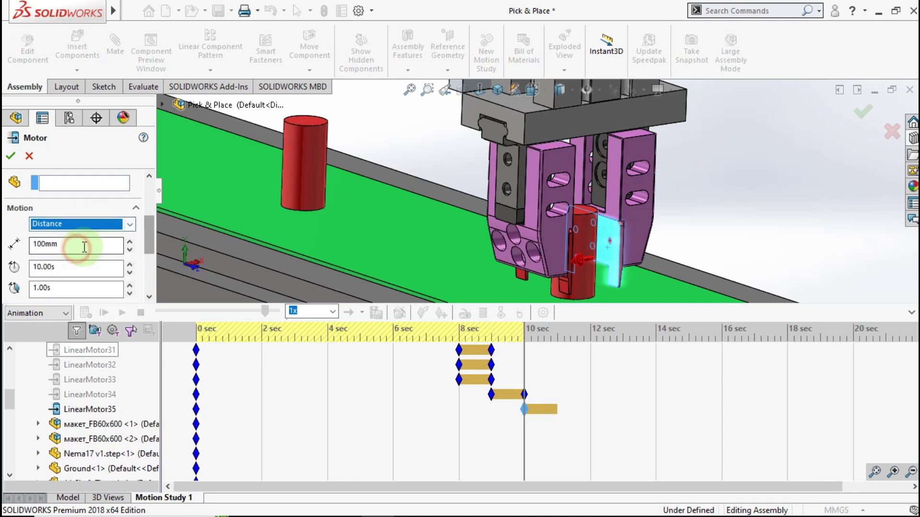
text(1)
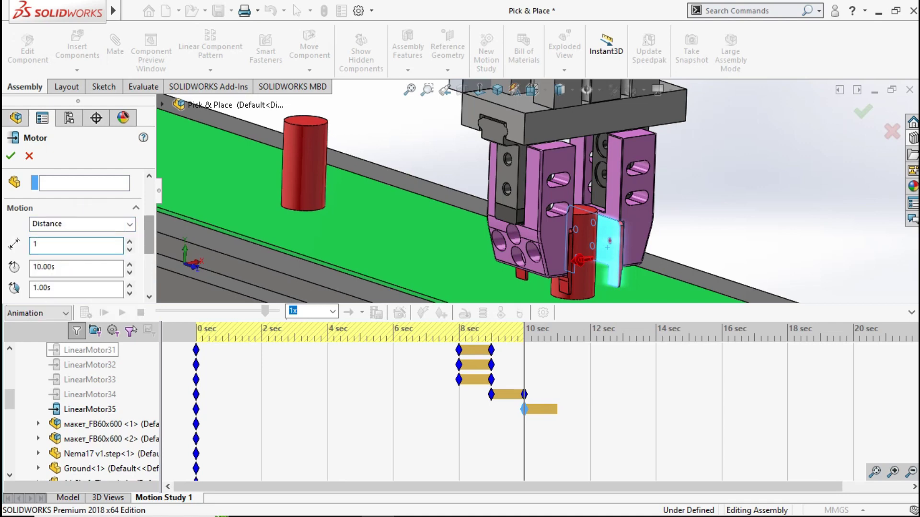
text(.5mm)
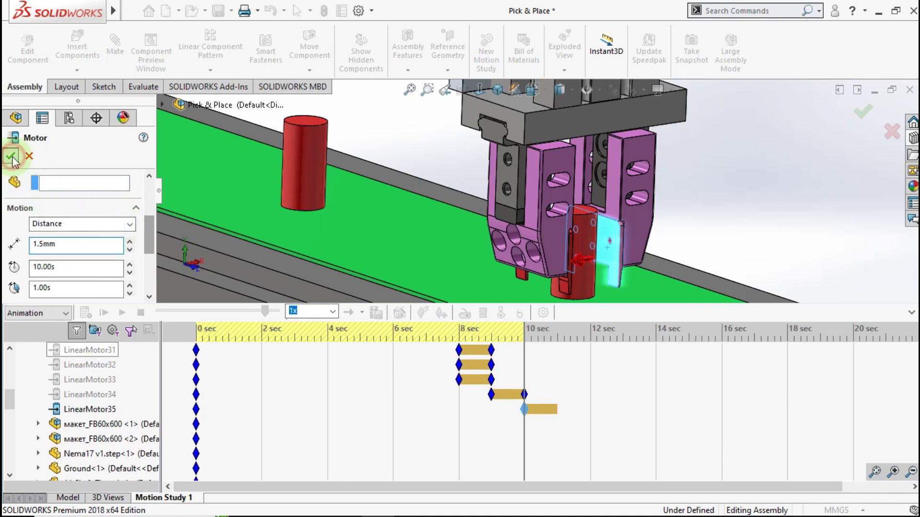
click(12, 157)
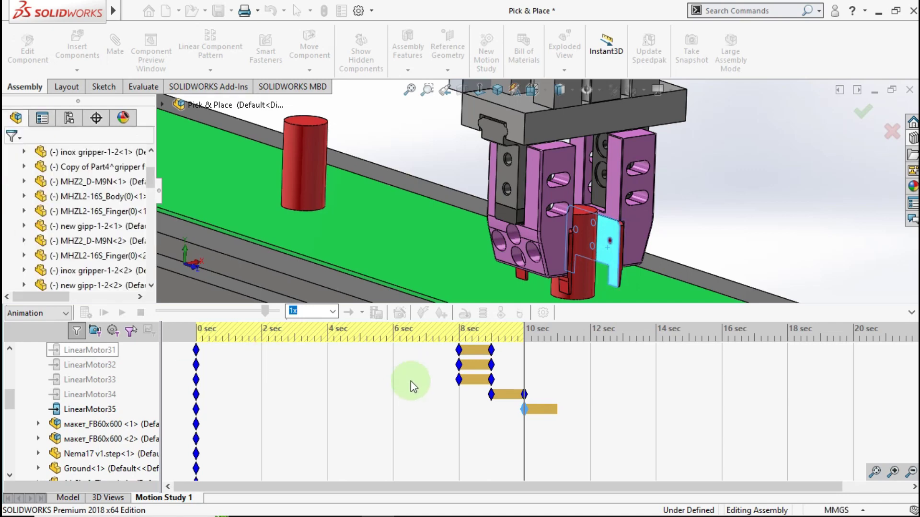
click(411, 388)
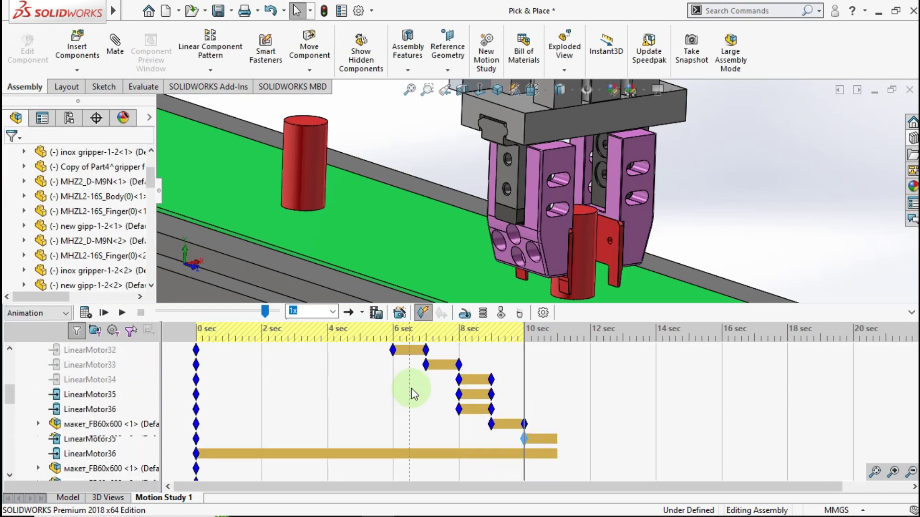
Start LinearMotor36 at 10 s and key both LinearMotor35 and LinearMotor36 at 11 s
drag(197, 411, 525, 413)
click(558, 379)
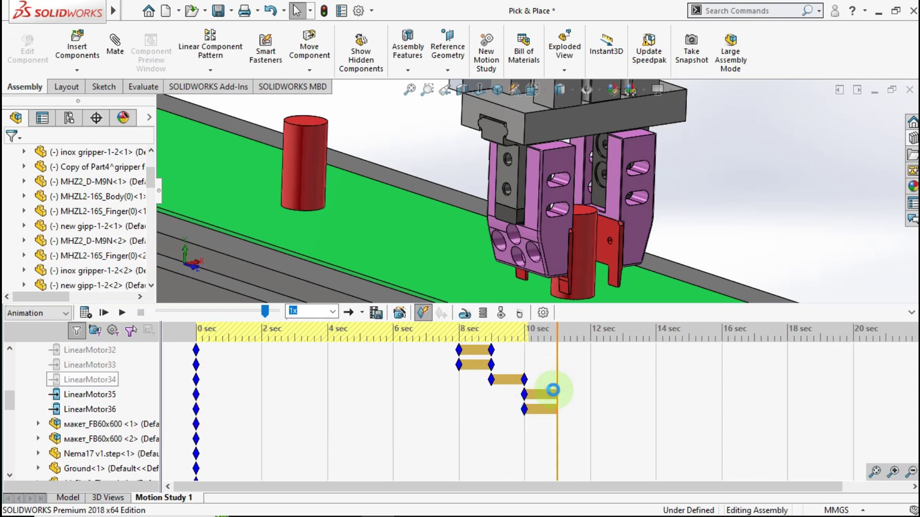
click(556, 396)
right_click(556, 395)
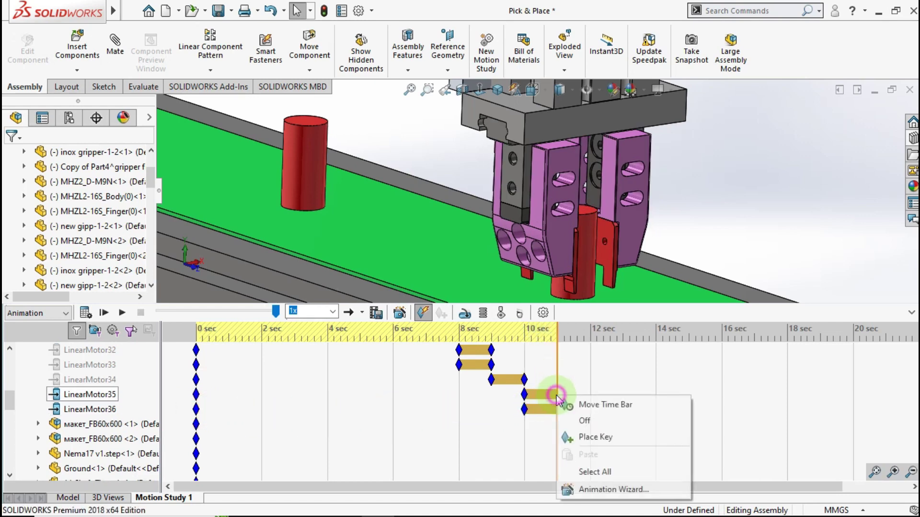
click(565, 433)
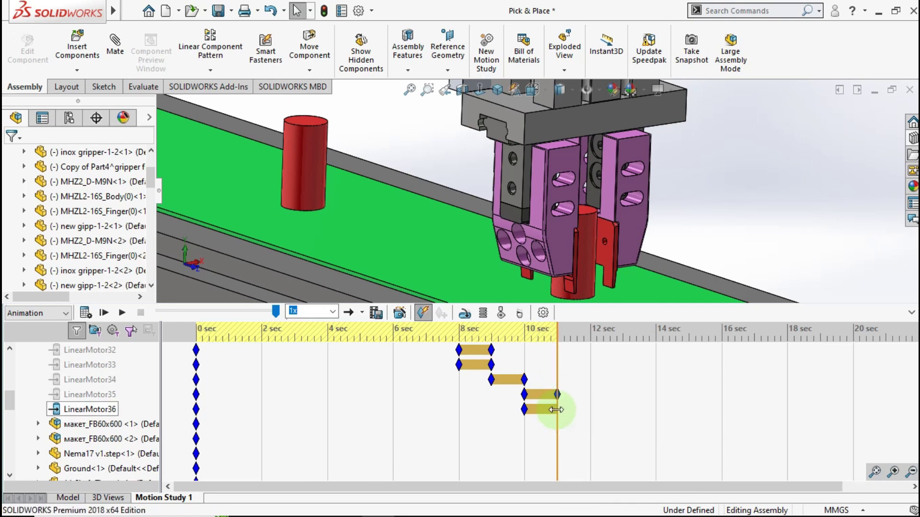
right_click(555, 410)
click(570, 452)
scroll(573, 377, up, 3)
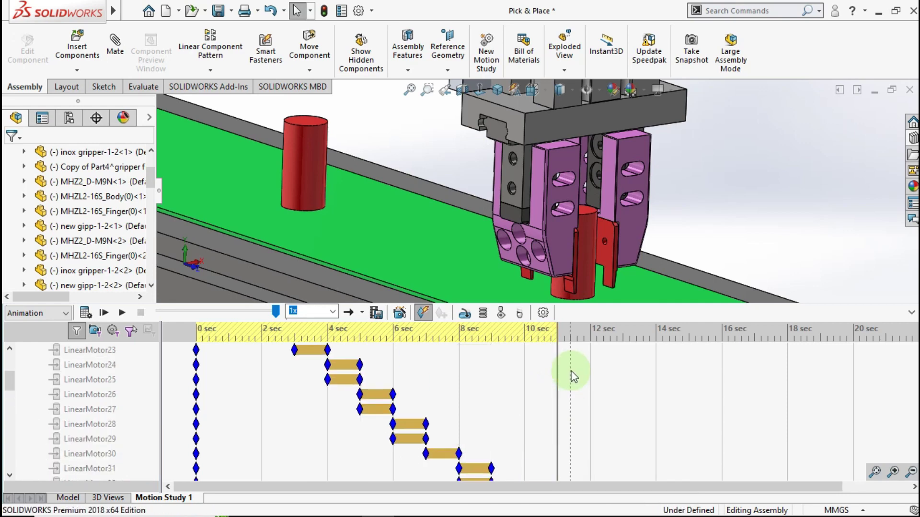
scroll(573, 377, up, 3)
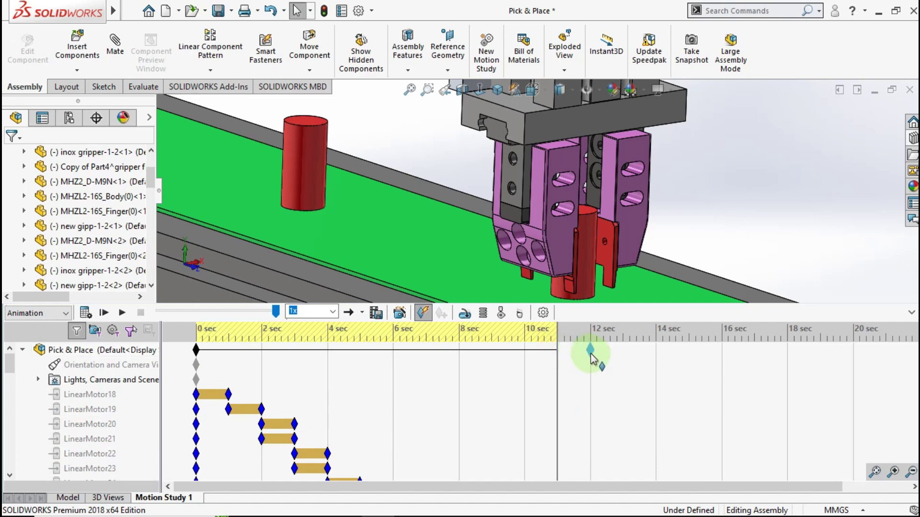
scroll(566, 280, up, 3)
scroll(407, 271, up, 5)
Recalculate, then start a linear motor on the stepper motor's Base face
click(463, 317)
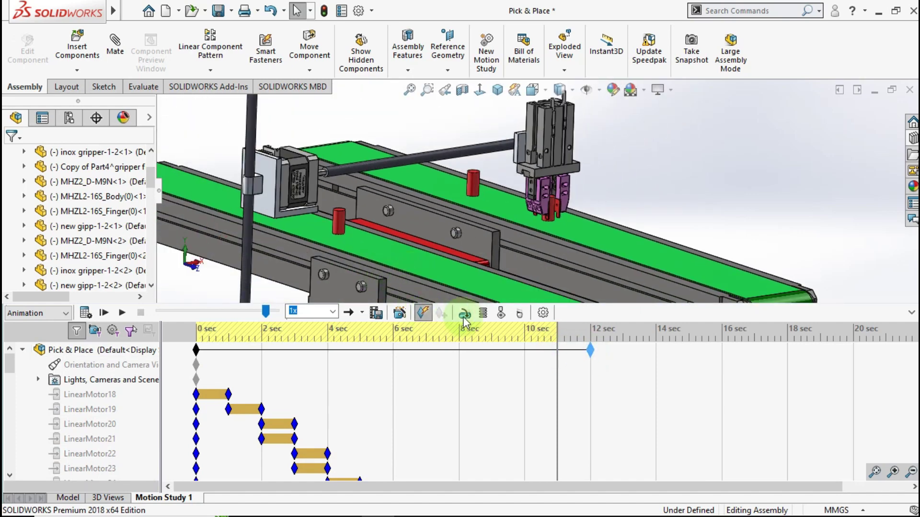
scroll(275, 205, down, 3)
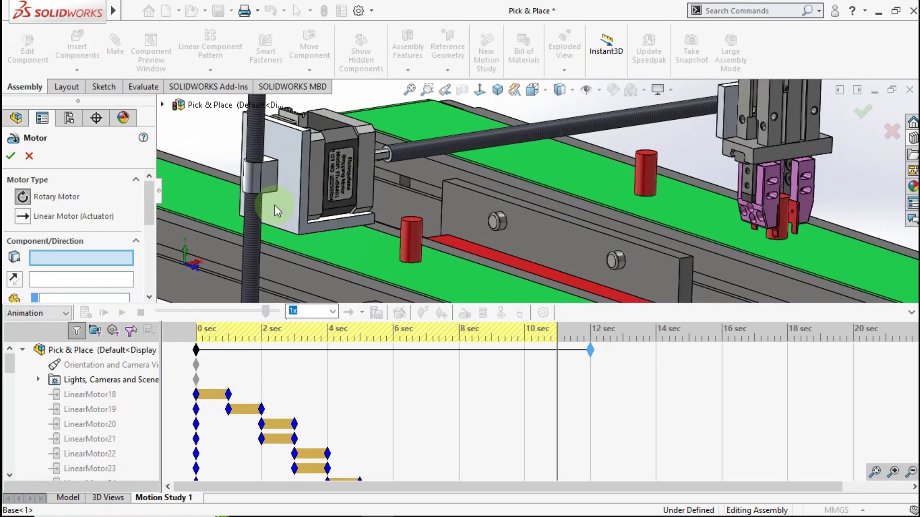
scroll(291, 166, down, 3)
click(297, 239)
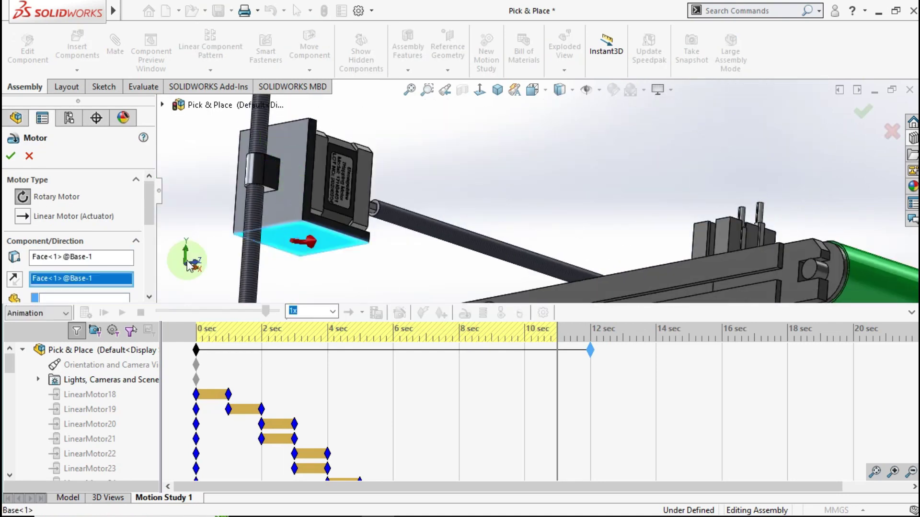
click(22, 216)
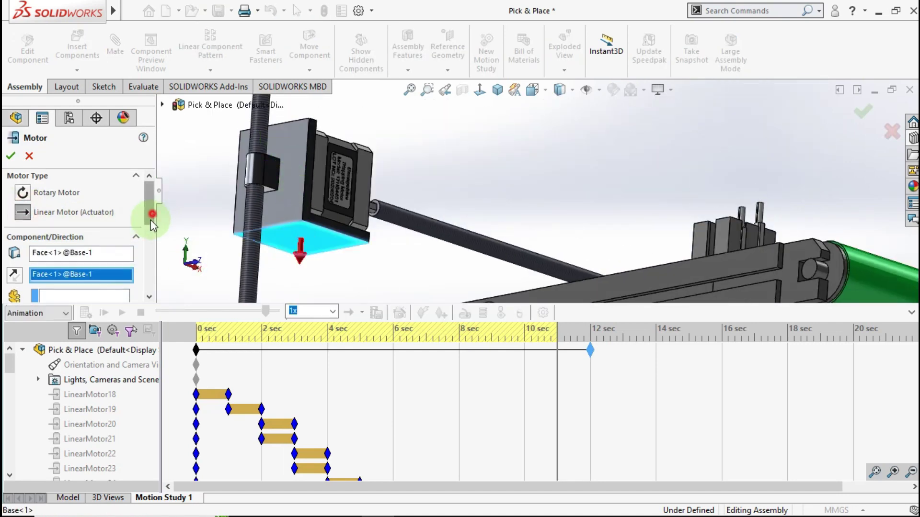
Set the Base motor to a 40 mm distance move and confirm it
scroll(150, 220, down, 3)
click(13, 210)
click(70, 268)
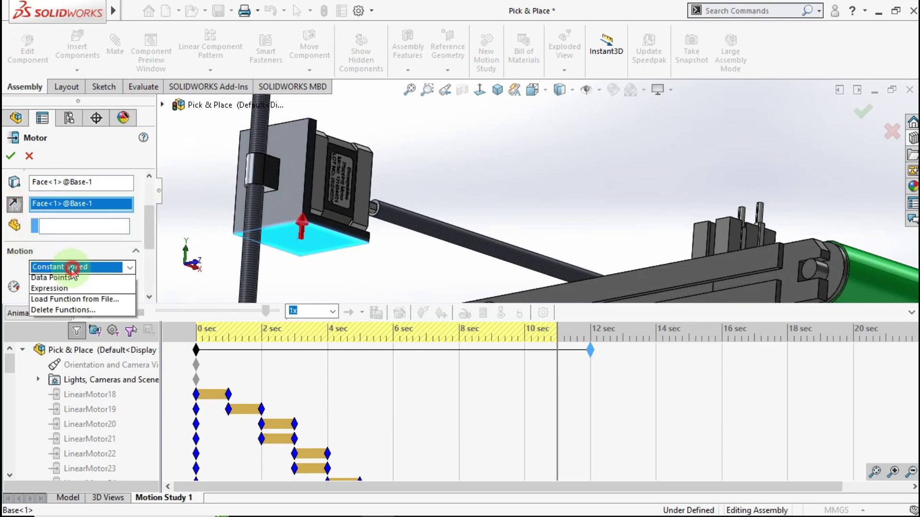
click(61, 291)
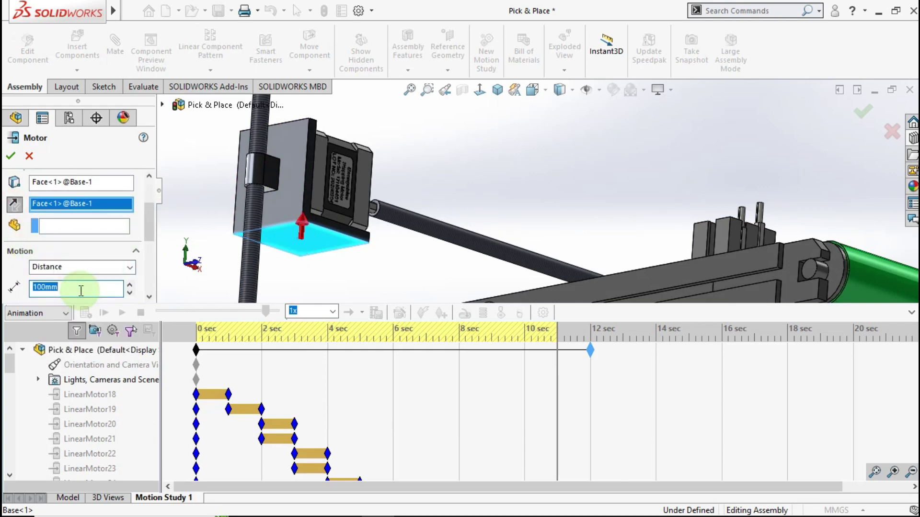
text(4)
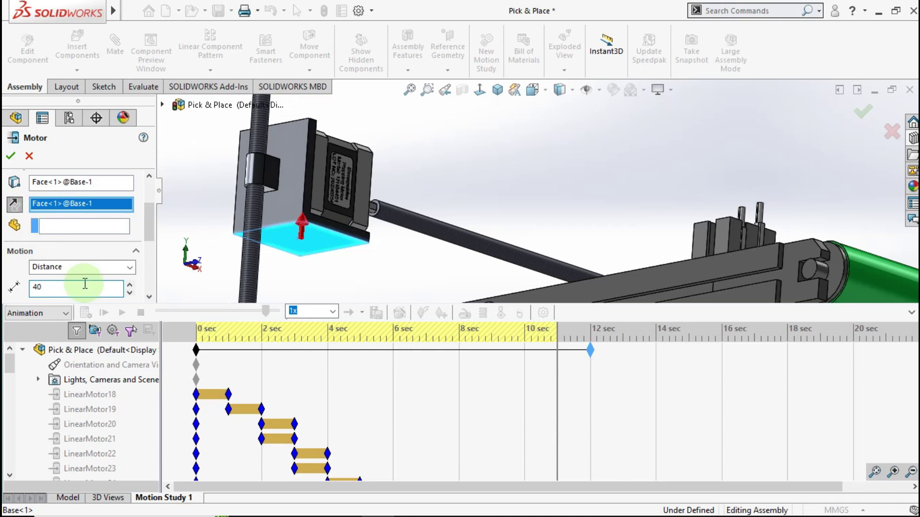
click(10, 156)
mouse_move(530, 221)
middle_down()
mouse_move(585, 237)
mouse_move(611, 337)
middle_up()
scroll(575, 369, up, 2)
scroll(575, 369, up, 4)
Move LinearMotor37's start to about 10.5 s
scroll(575, 371, up, 3)
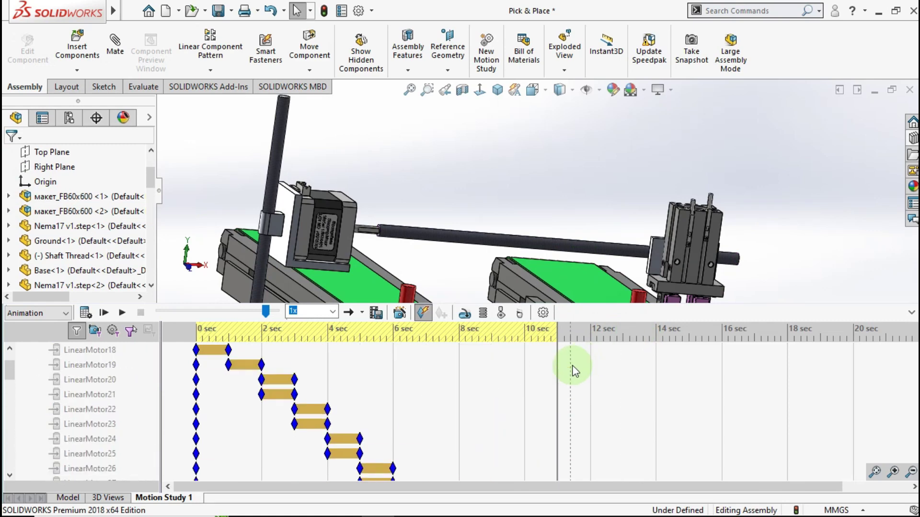
scroll(575, 369, down, 3)
scroll(575, 369, down, 2)
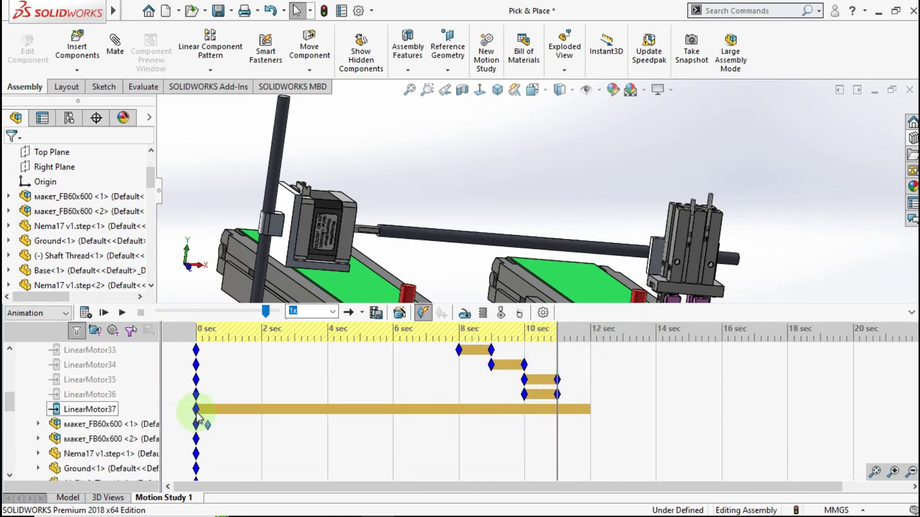
mouse_move(197, 416)
mouse_down()
mouse_move(543, 415)
mouse_move(559, 407)
mouse_up()
scroll(559, 383, up, 6)
drag(590, 350, 592, 364)
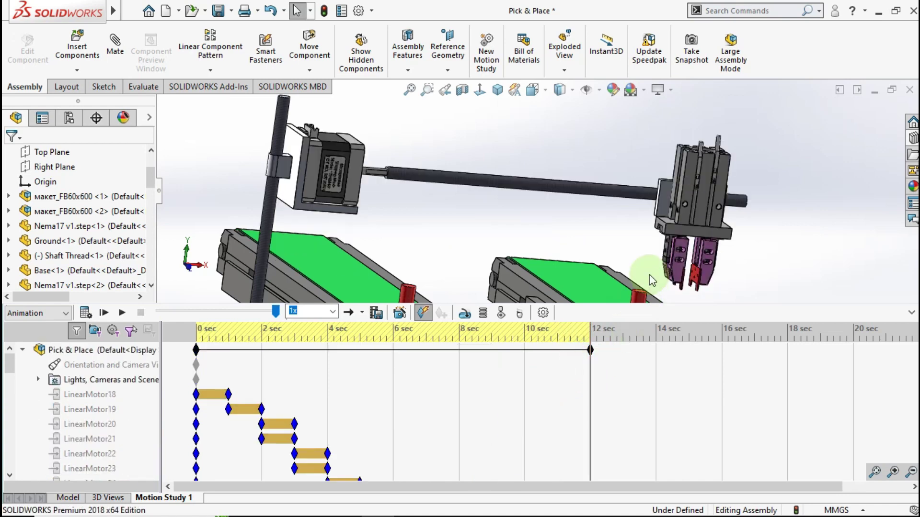
Align LinearMotor35's end key with the other motors and preview at 10.5 s
scroll(735, 248, down, 2)
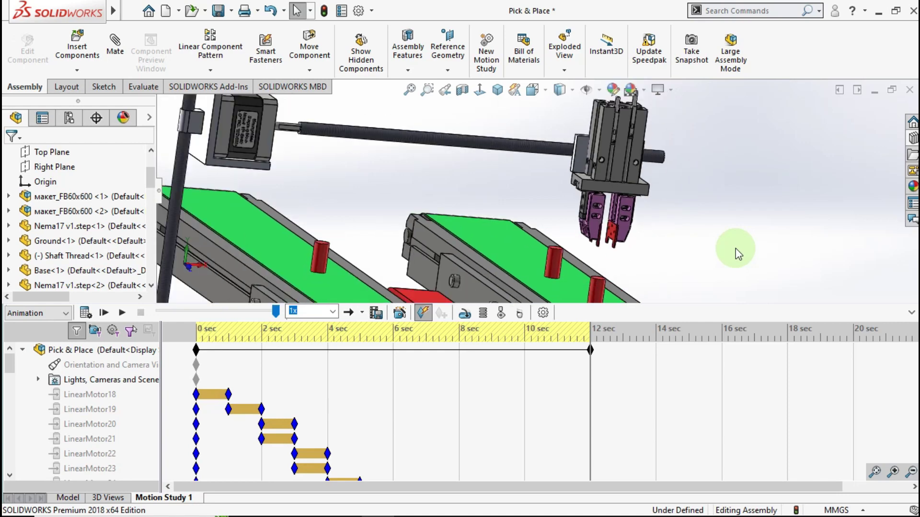
scroll(735, 248, up, 2)
scroll(548, 366, down, 2)
scroll(550, 366, down, 2)
scroll(553, 374, down, 2)
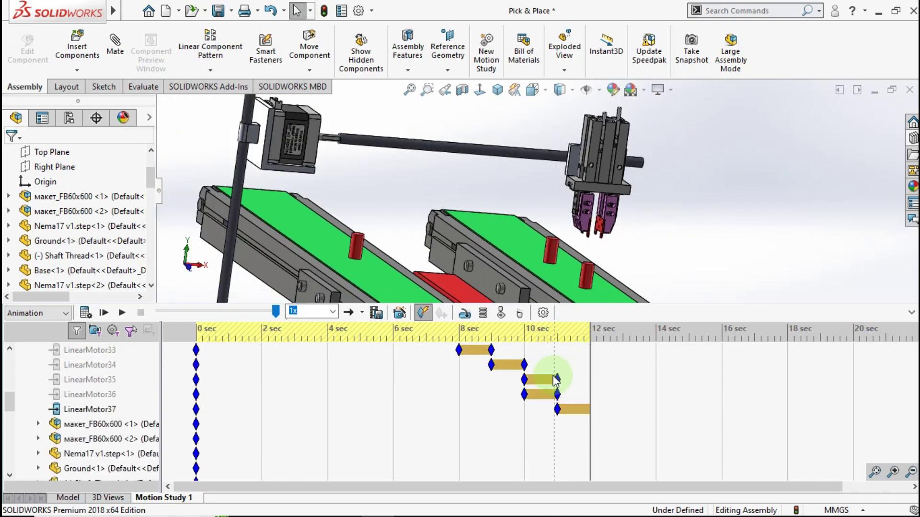
drag(555, 380, 557, 372)
click(558, 365)
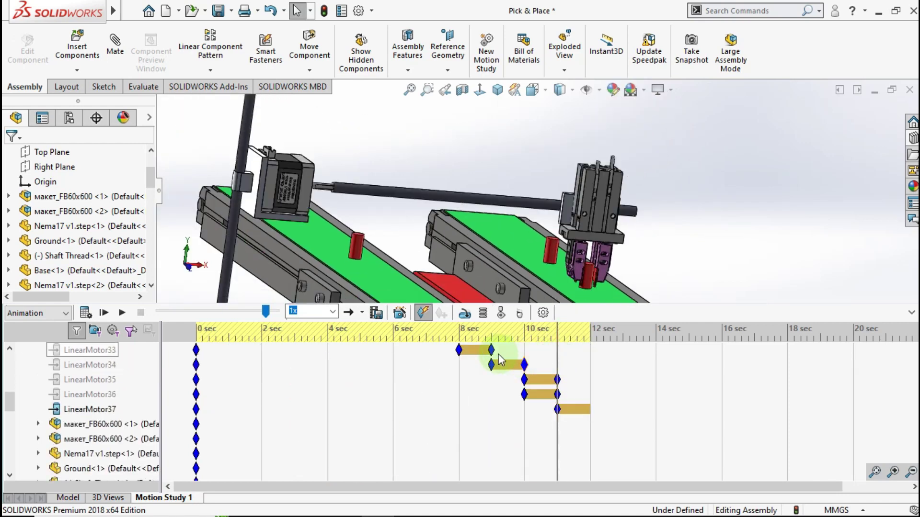
Start a linear motor on the red workpiece's top face between the fingers
click(463, 316)
scroll(582, 270, down, 2)
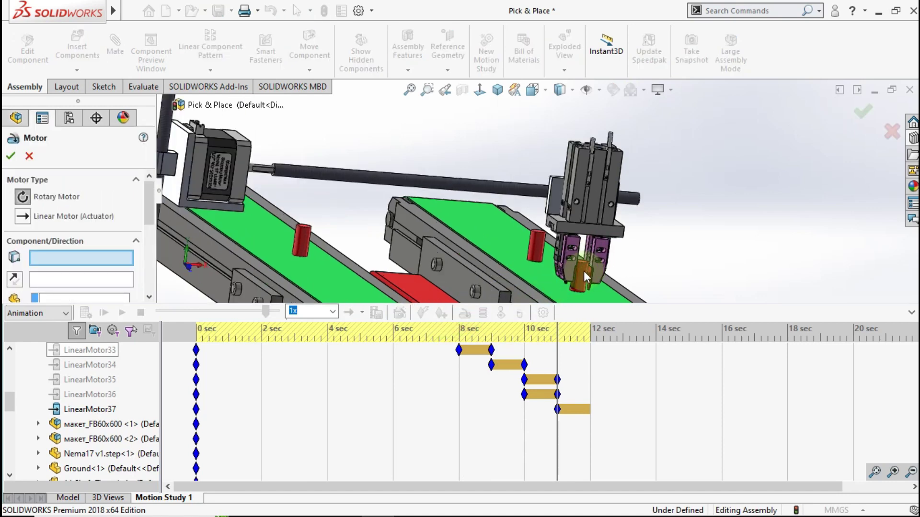
scroll(583, 271, down, 3)
scroll(561, 255, down, 3)
middle_drag(560, 254, 556, 269)
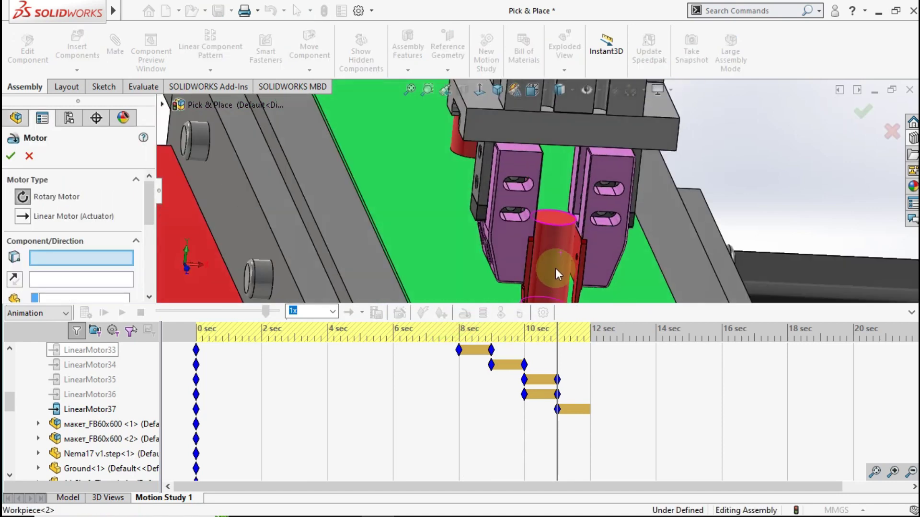
click(555, 223)
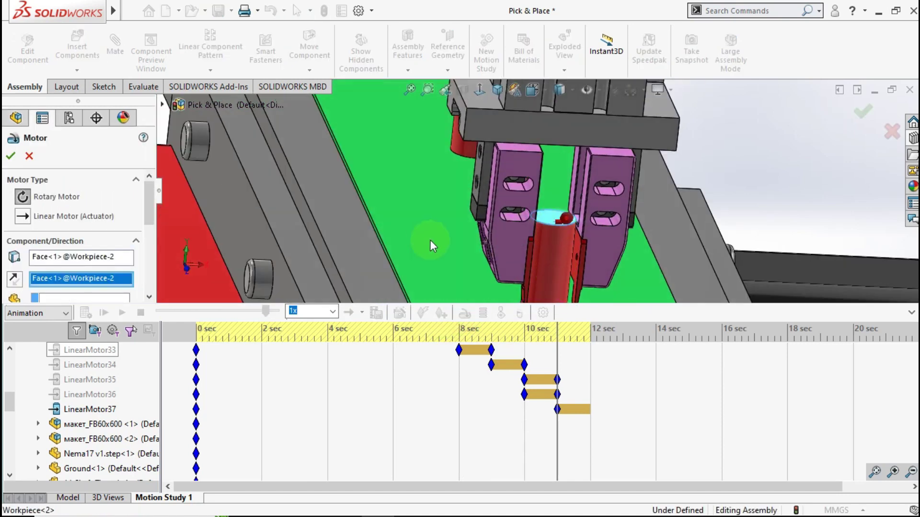
click(18, 217)
Set the workpiece motor to a 40 mm distance move and confirm it
scroll(149, 220, down, 3)
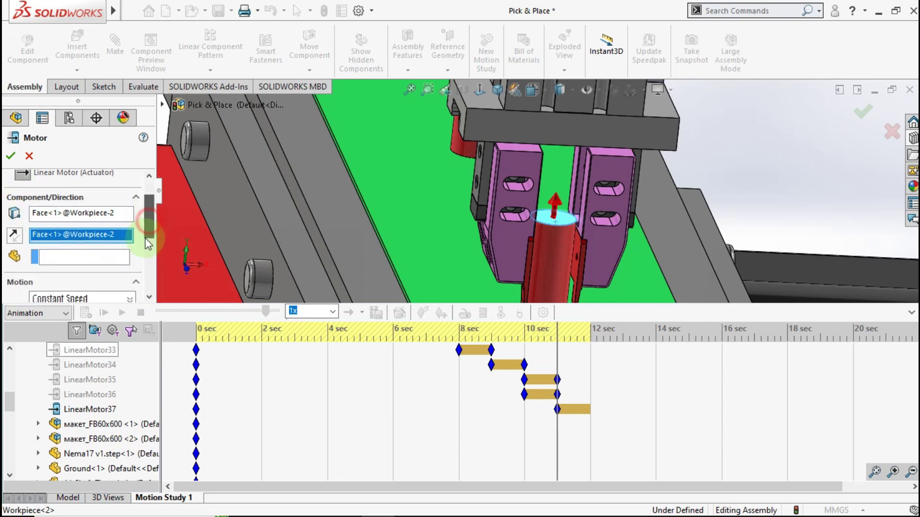
click(96, 233)
click(87, 255)
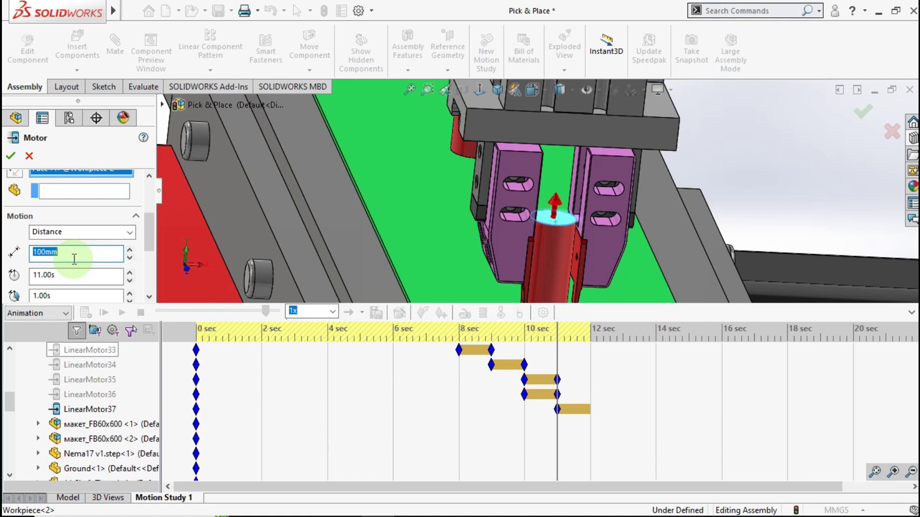
text(40)
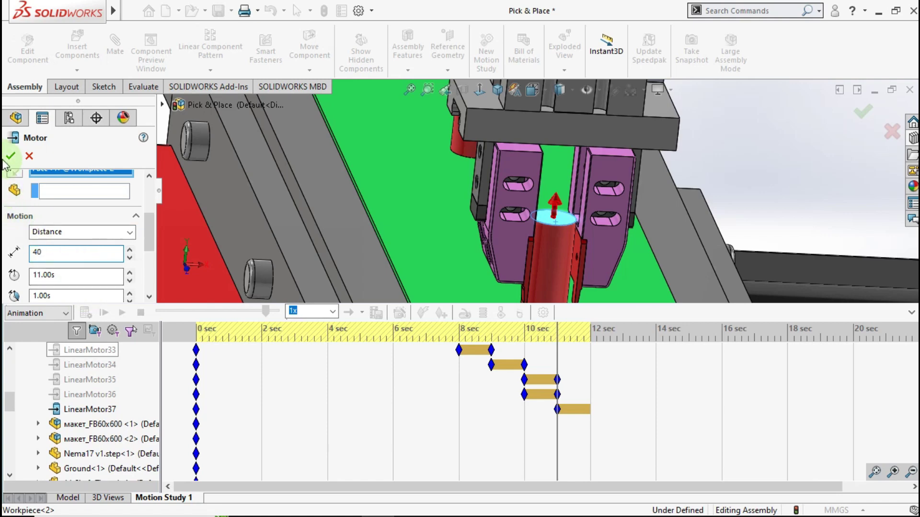
click(9, 156)
Drag LinearMotor38's start key from 0 s to about 10.5 s, beside LinearMotor37, ending at 12 s
click(523, 426)
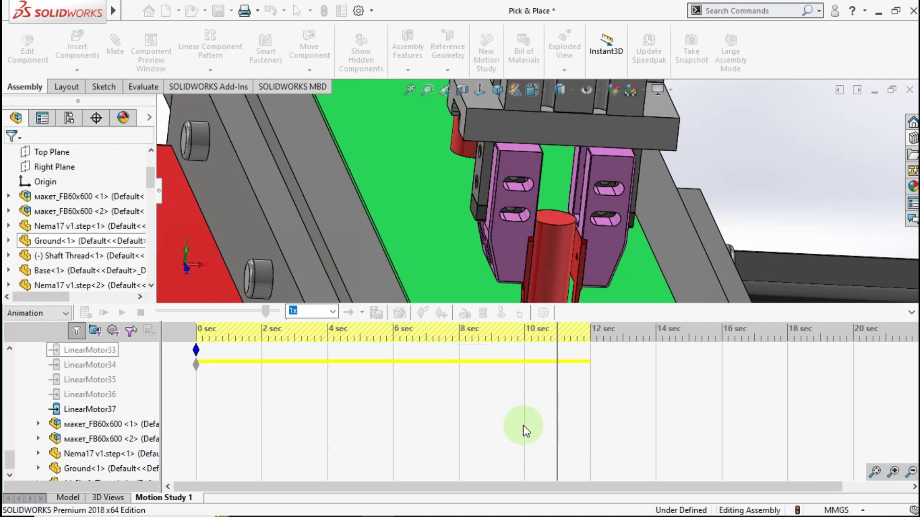
click(197, 410)
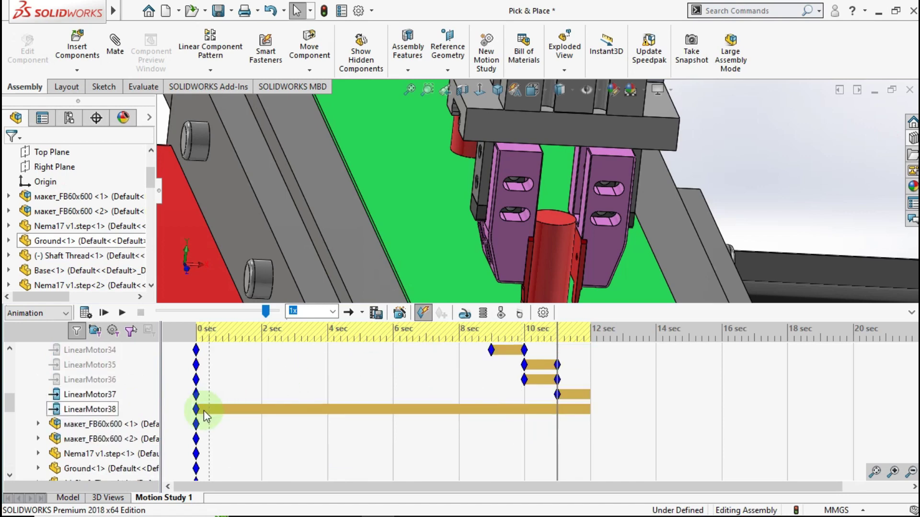
drag(200, 411, 543, 412)
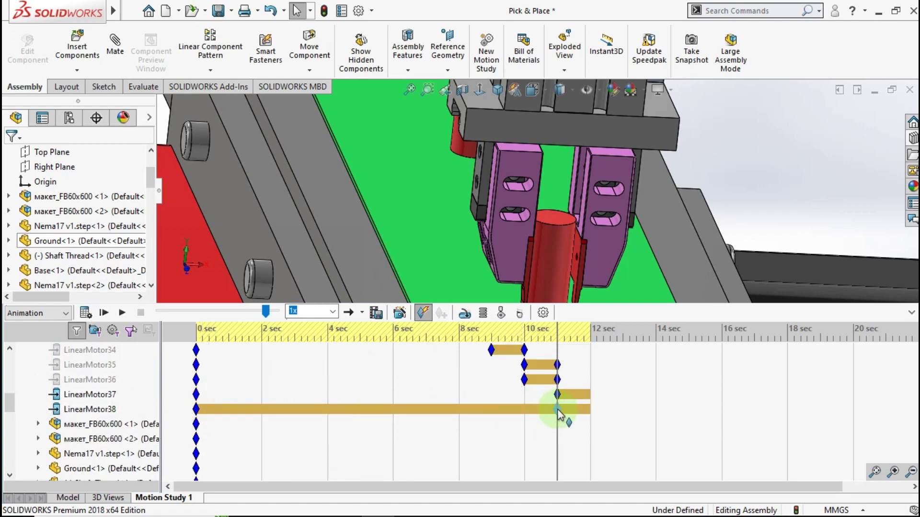
drag(561, 415, 558, 411)
scroll(562, 378, up, 6)
click(579, 367)
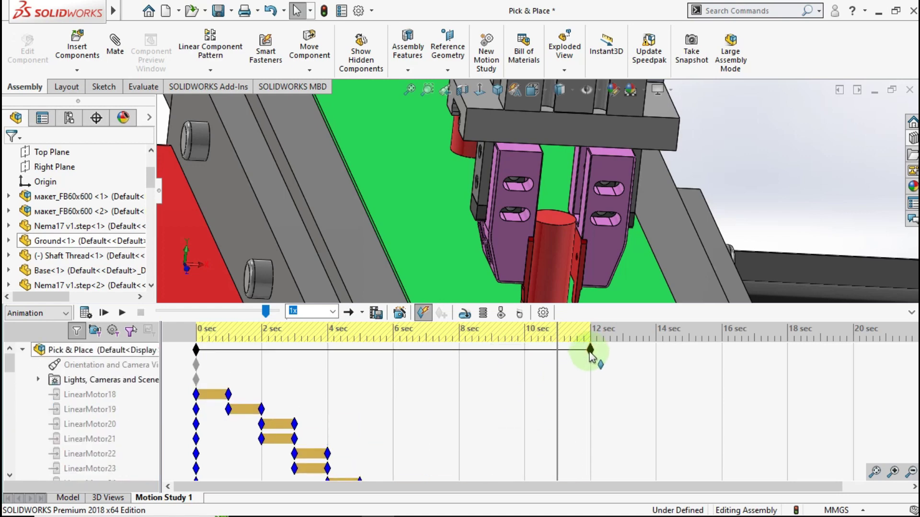
mouse_move(589, 350)
mouse_down()
mouse_move(556, 359)
mouse_move(586, 355)
mouse_move(593, 378)
mouse_up()
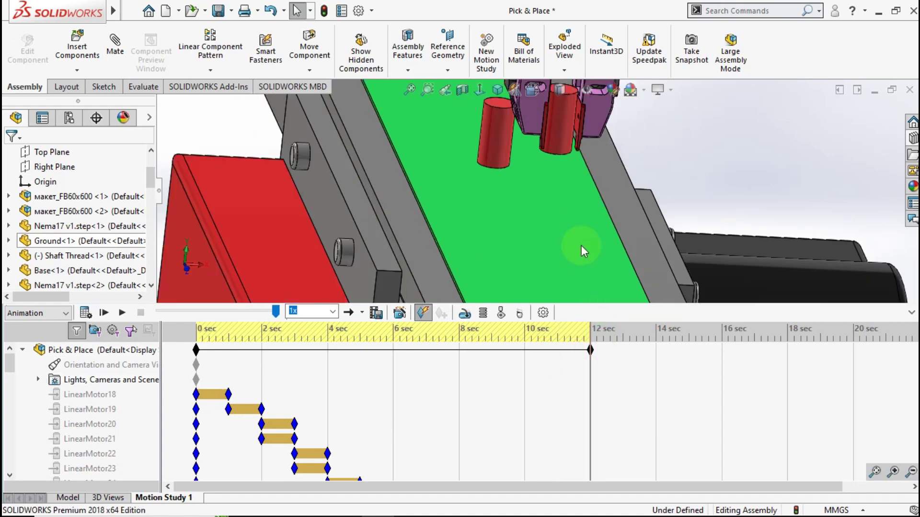
Unsuppress the Gripper Clamp mates
key(f)
scroll(142, 439, down, 3)
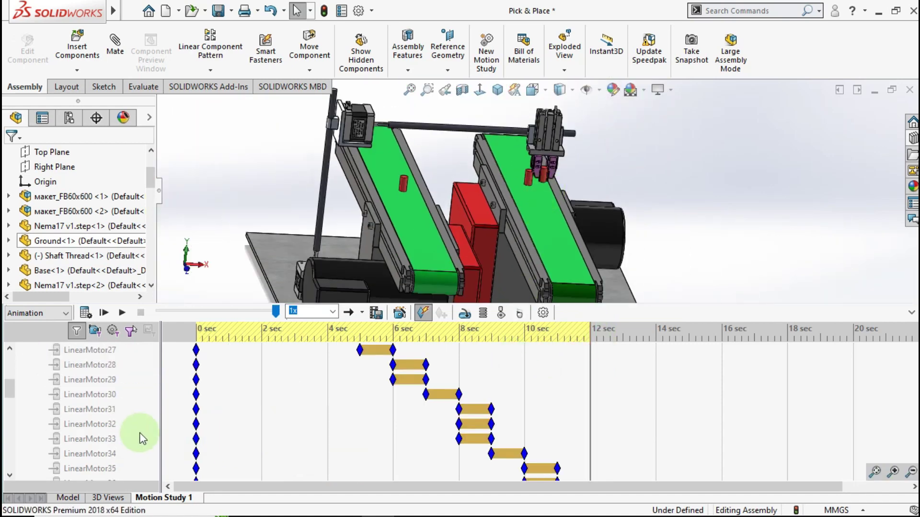
scroll(139, 436, down, 10)
scroll(135, 433, down, 5)
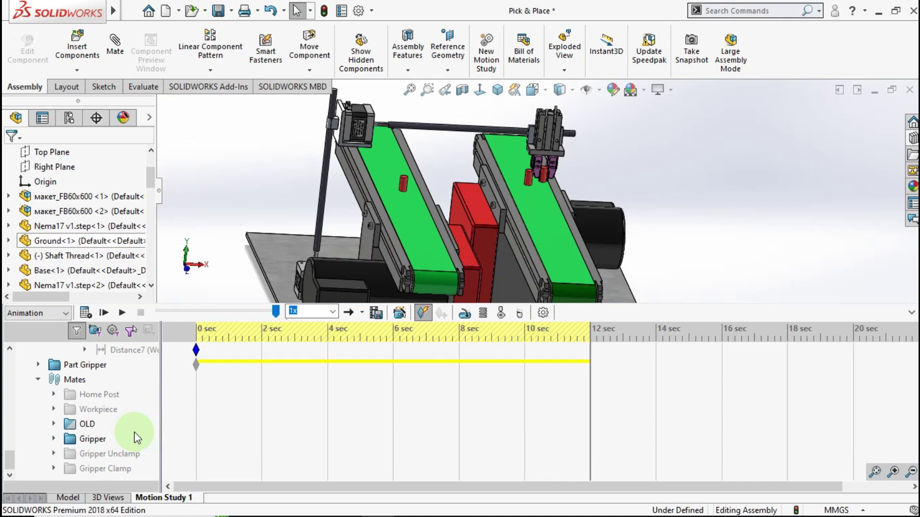
right_click(110, 472)
click(144, 310)
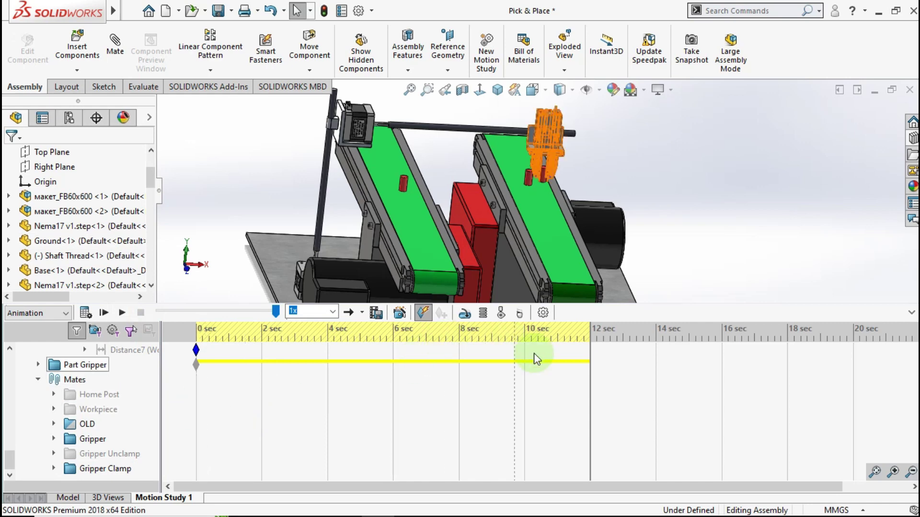
Place a LinearMotor38 key at 12 s and extend the study end to about 13 s
click(565, 366)
scroll(584, 440, down, 3)
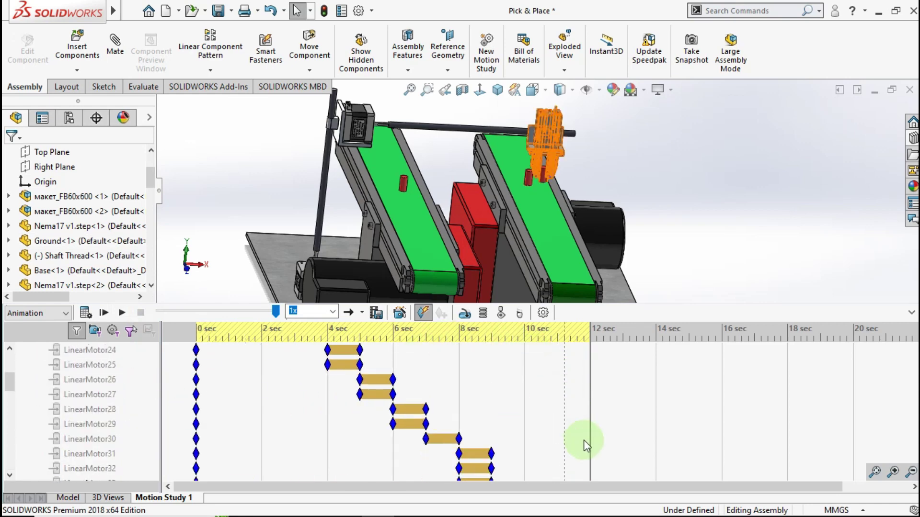
scroll(581, 451, down, 3)
click(589, 410)
right_click(593, 413)
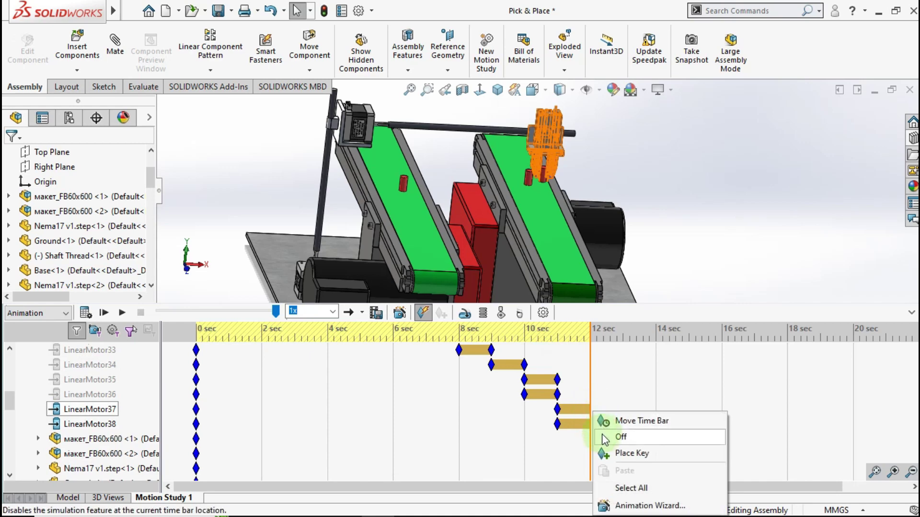
click(592, 424)
right_click(592, 427)
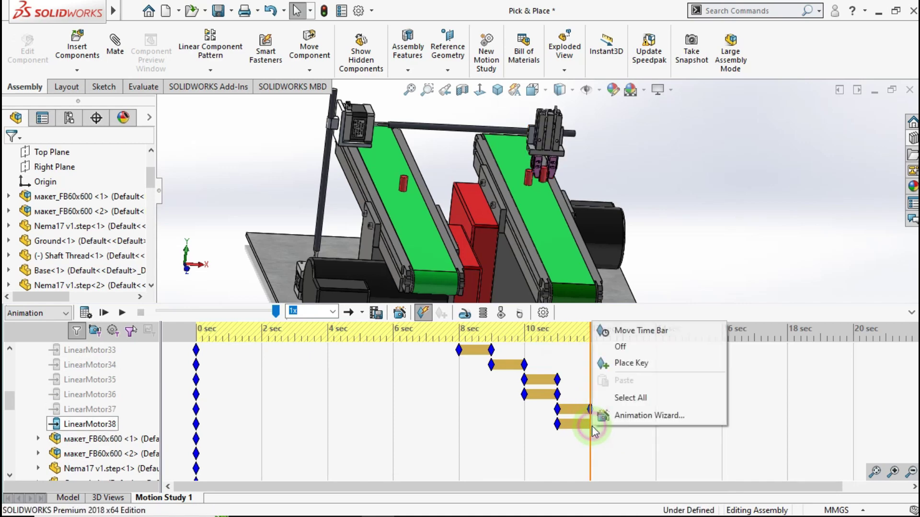
click(605, 363)
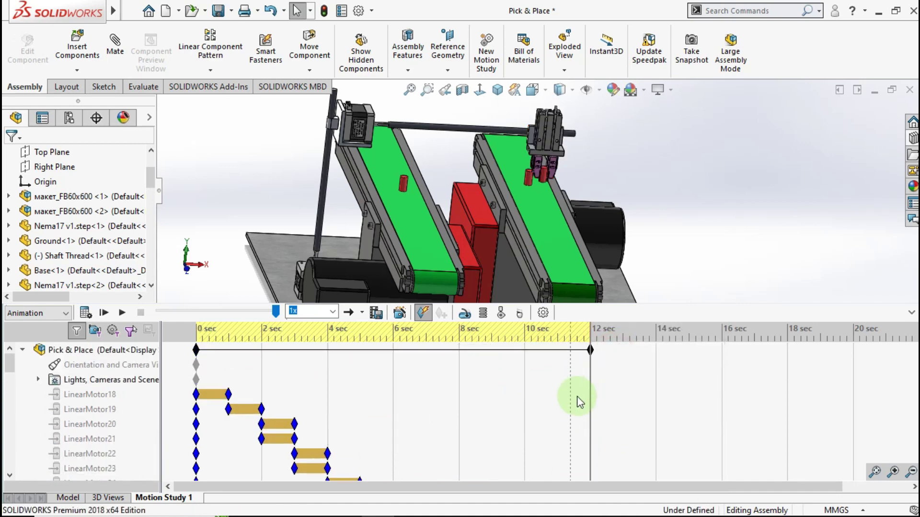
drag(590, 350, 623, 351)
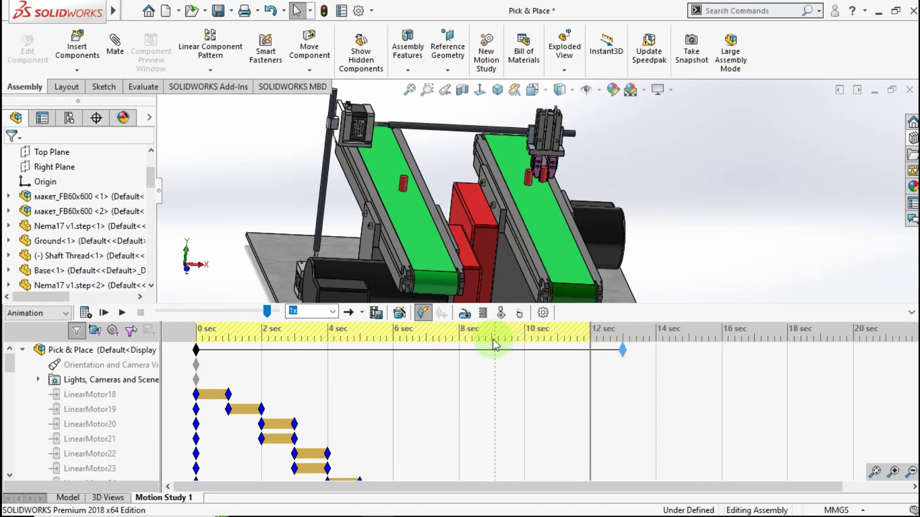
Create LinearMotor39 on the MHZL2 gripper body face with a 179 mm Distance motion
click(465, 314)
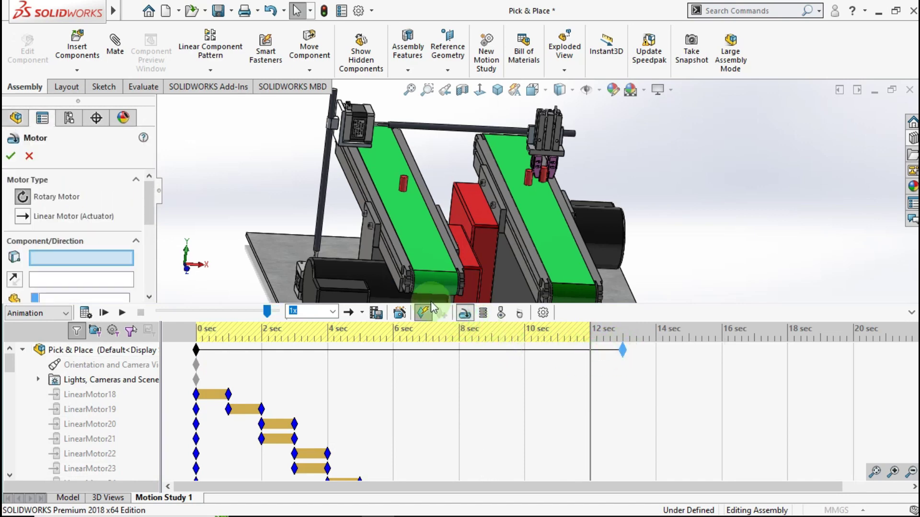
click(30, 218)
scroll(507, 139, down, 3)
scroll(505, 133, down, 2)
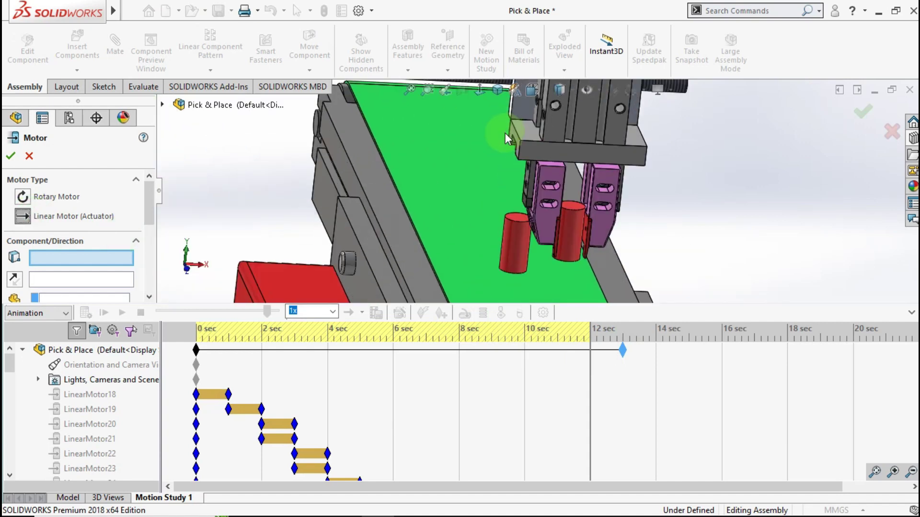
scroll(523, 150, down, 2)
click(524, 148)
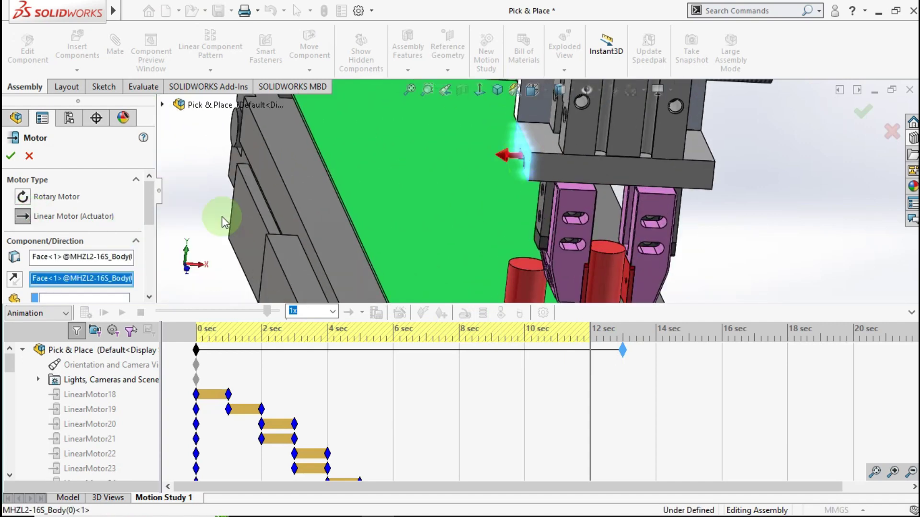
drag(148, 211, 144, 235)
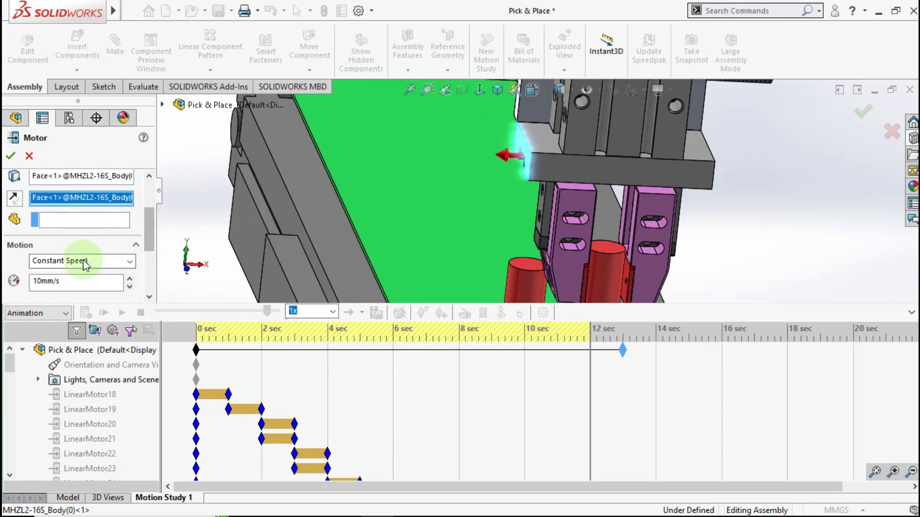
click(85, 262)
click(53, 283)
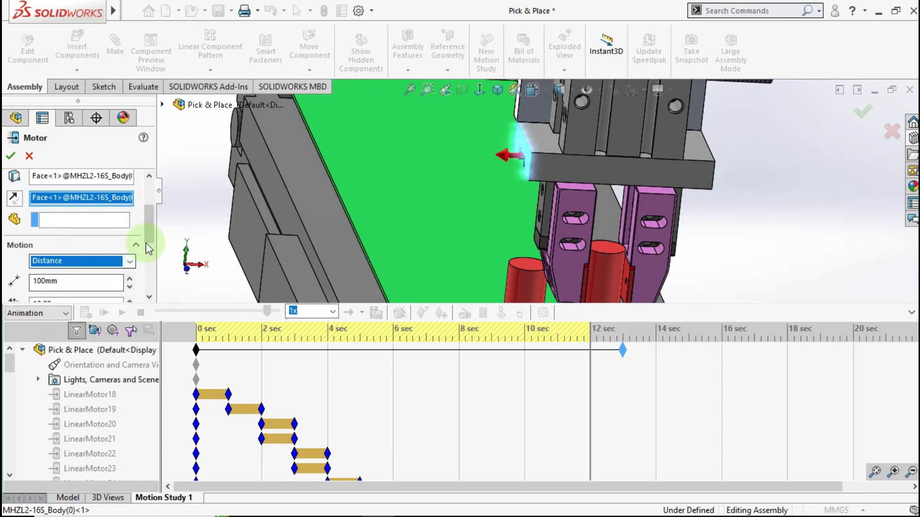
double_click(83, 281)
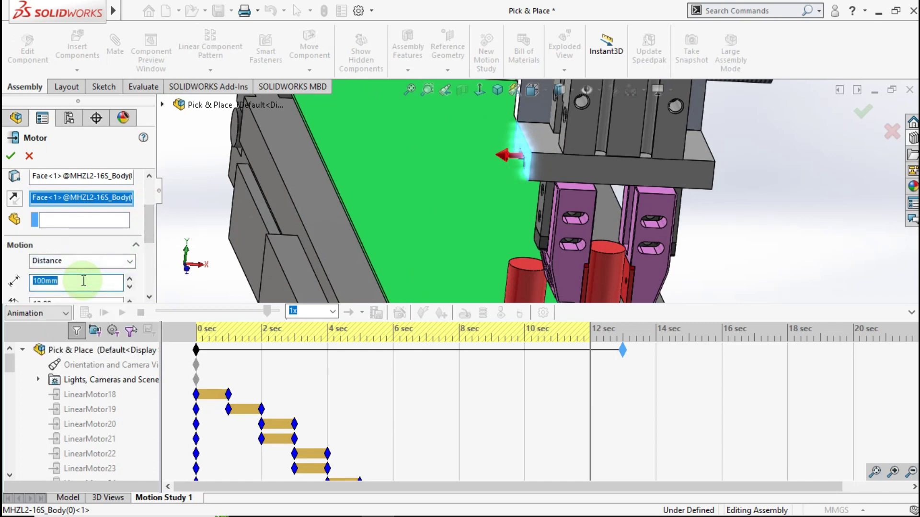
text(179)
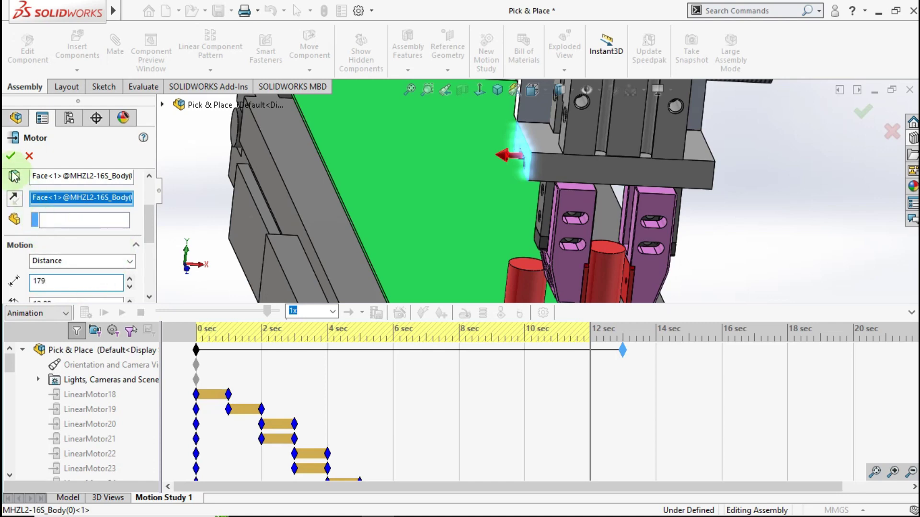
click(10, 155)
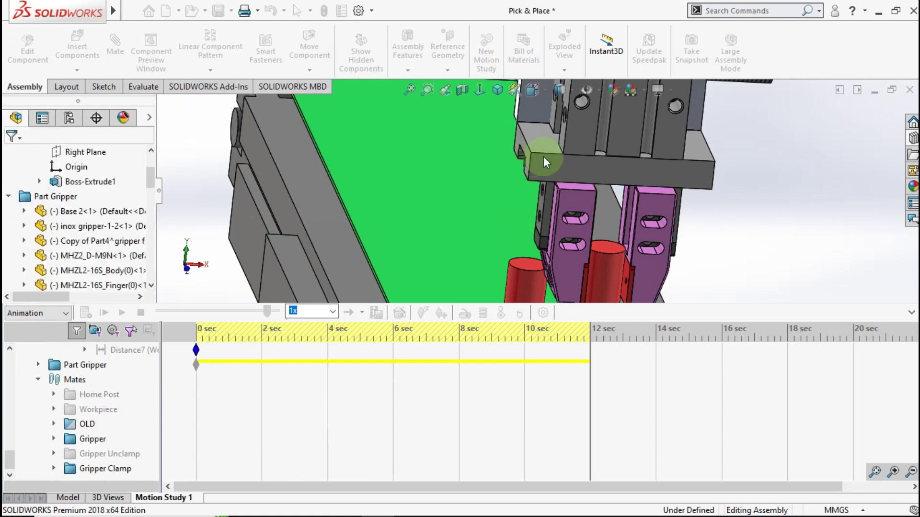
Move LinearMotor39's start key to 12 sec
click(581, 363)
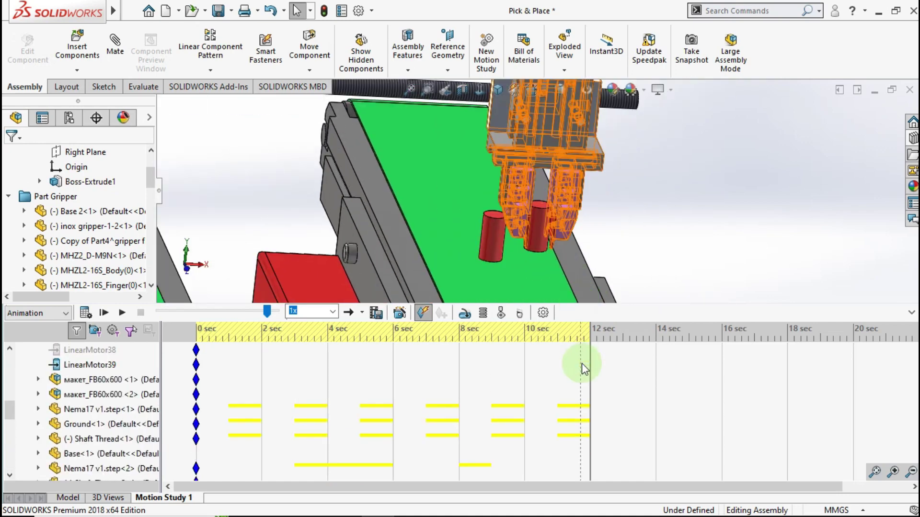
scroll(355, 434, down, 3)
click(181, 410)
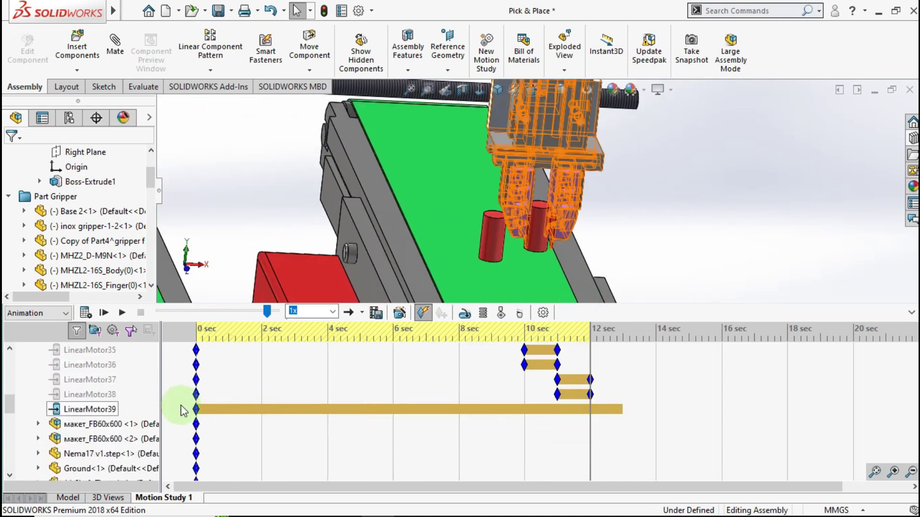
drag(197, 411, 590, 410)
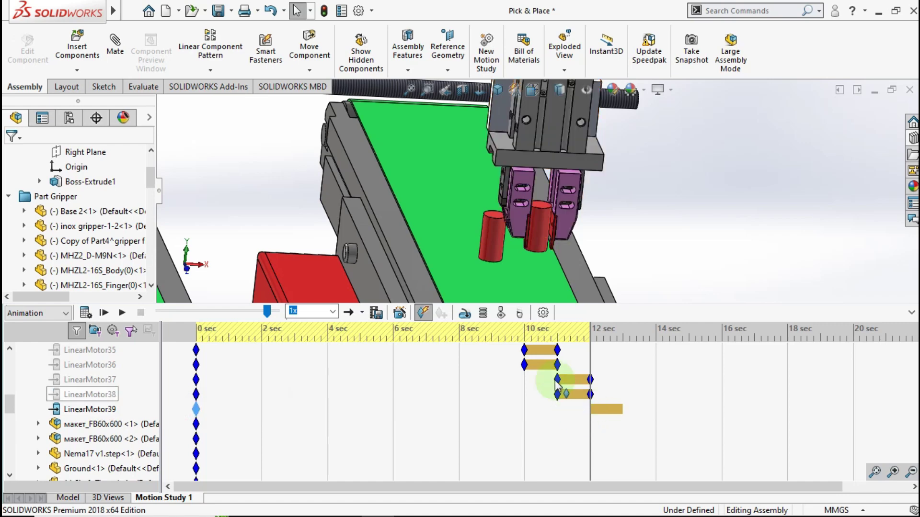
Start a new linear motor directed along the conveyor frame edge
click(464, 314)
scroll(616, 263, up, 3)
scroll(589, 258, down, 5)
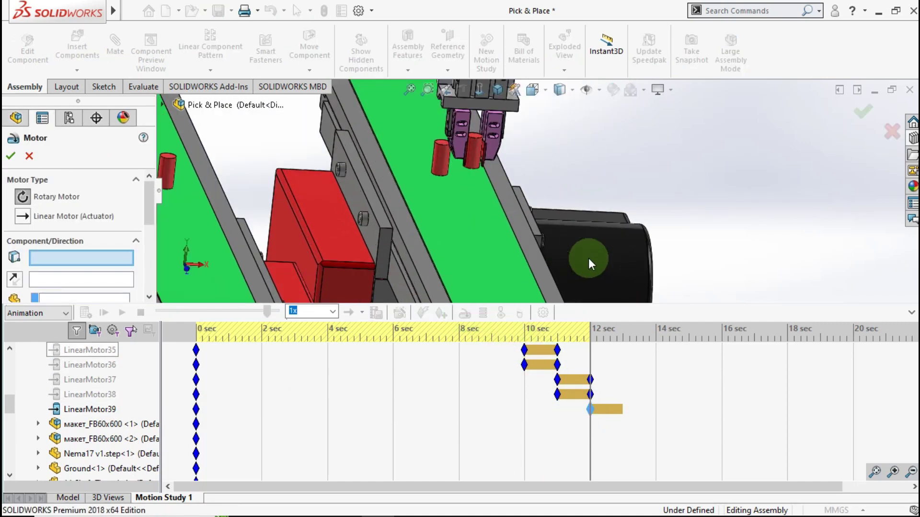
scroll(588, 258, up, 2)
scroll(410, 258, down, 2)
scroll(463, 237, down, 2)
scroll(478, 236, down, 2)
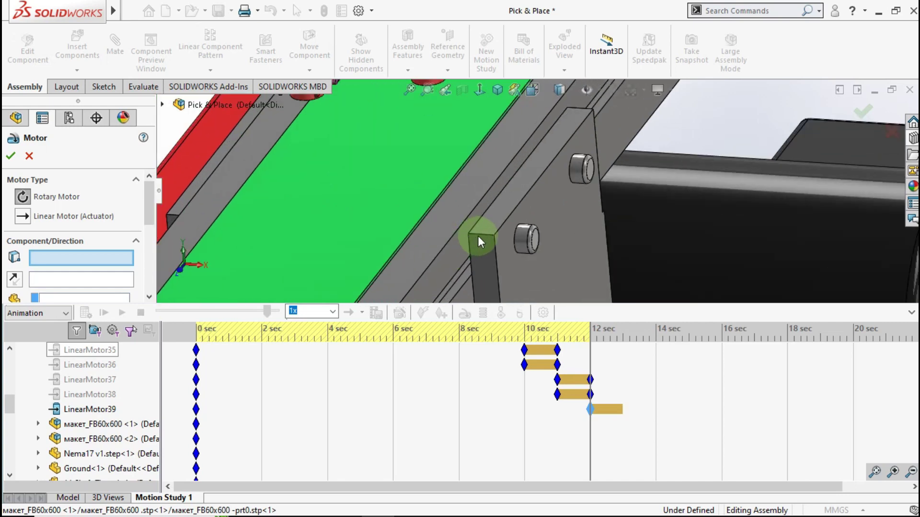
click(479, 234)
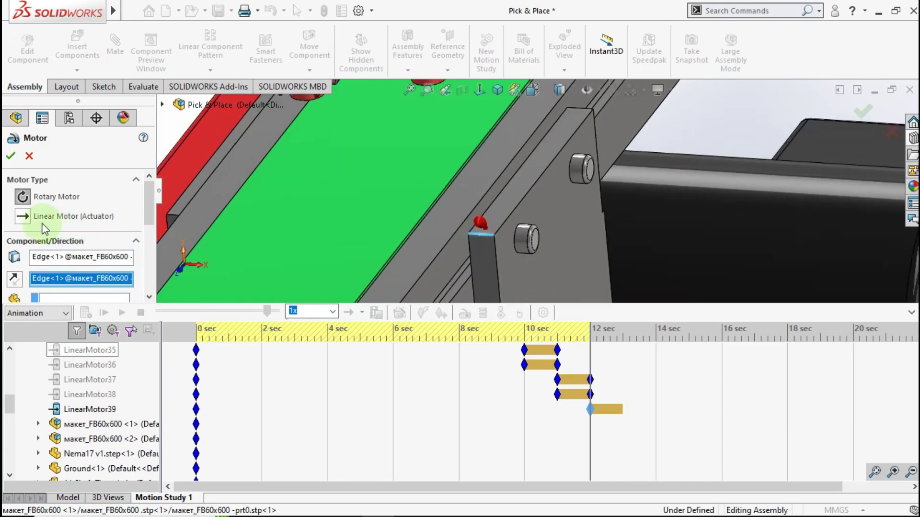
click(20, 214)
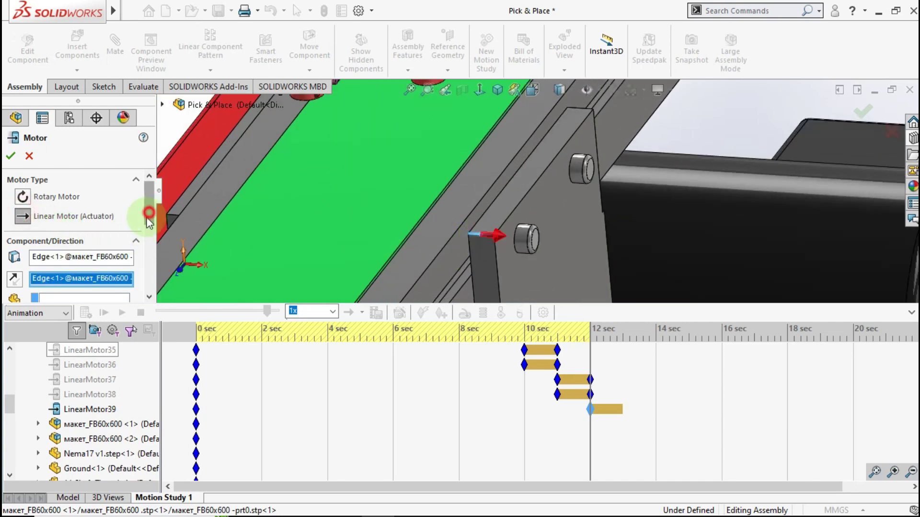
Make LinearMotor40 move a 179 mm distance relative to Workpiece-2 and confirm it
scroll(149, 212, down, 2)
click(99, 248)
scroll(377, 168, up, 3)
scroll(459, 137, down, 2)
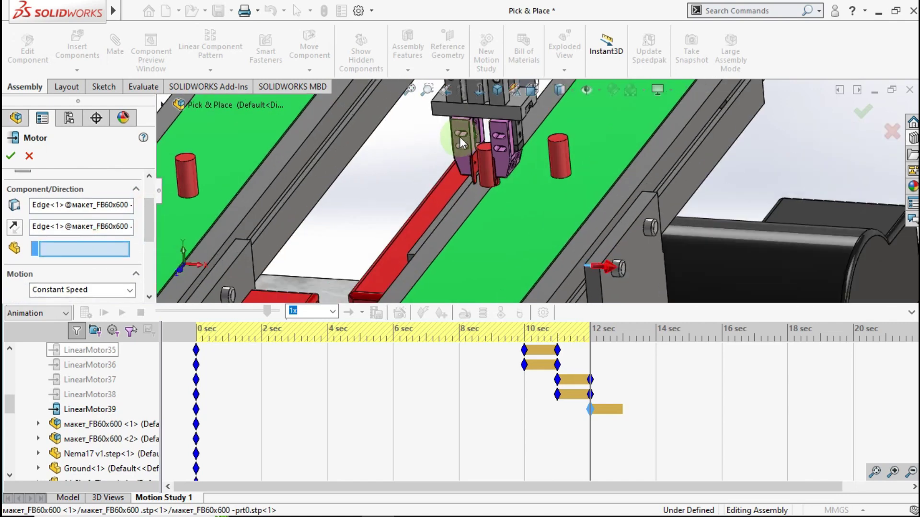
scroll(496, 180, down, 2)
click(503, 182)
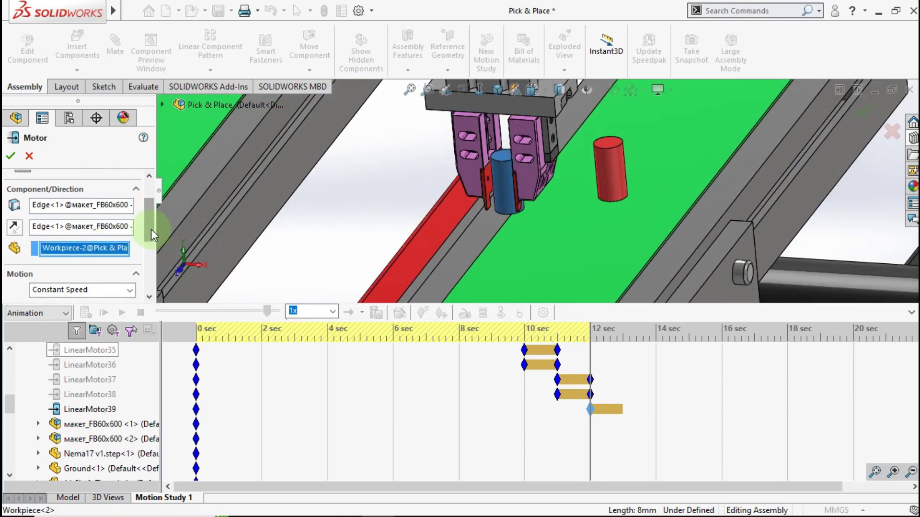
scroll(151, 229, down, 3)
click(105, 218)
click(82, 241)
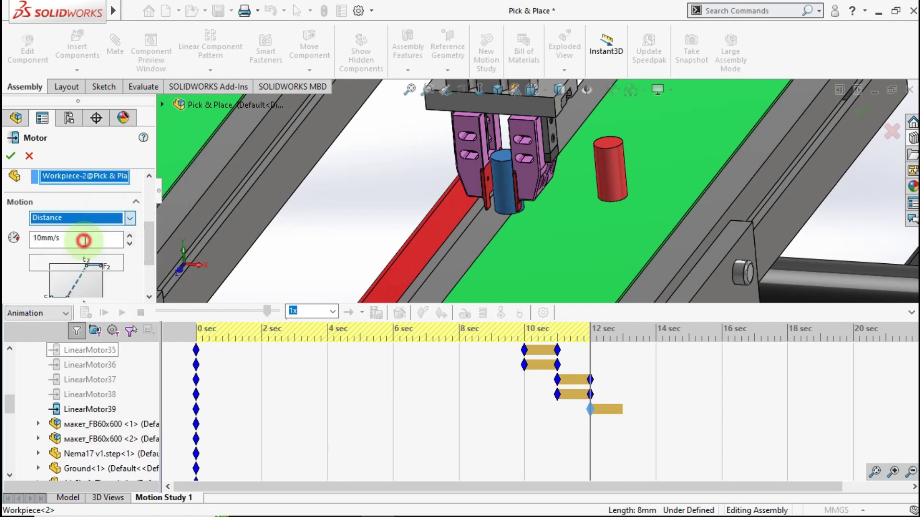
text(179)
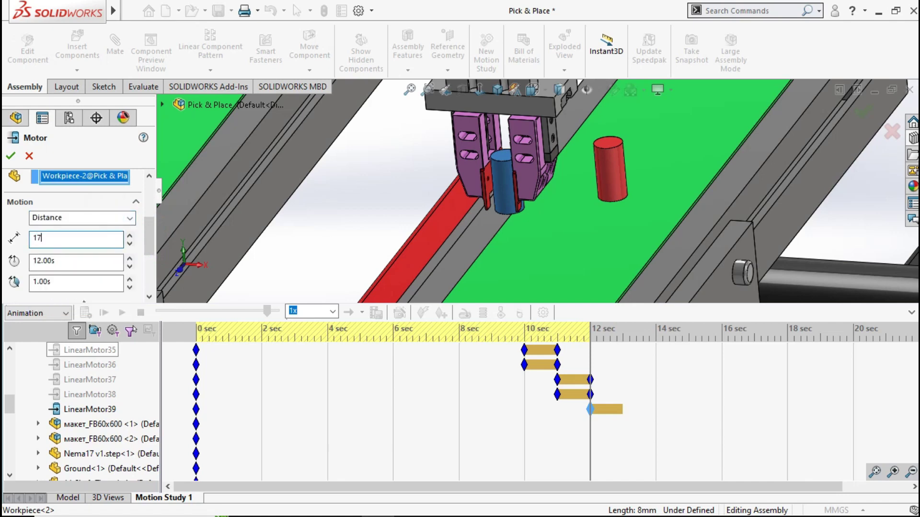
click(11, 159)
click(459, 367)
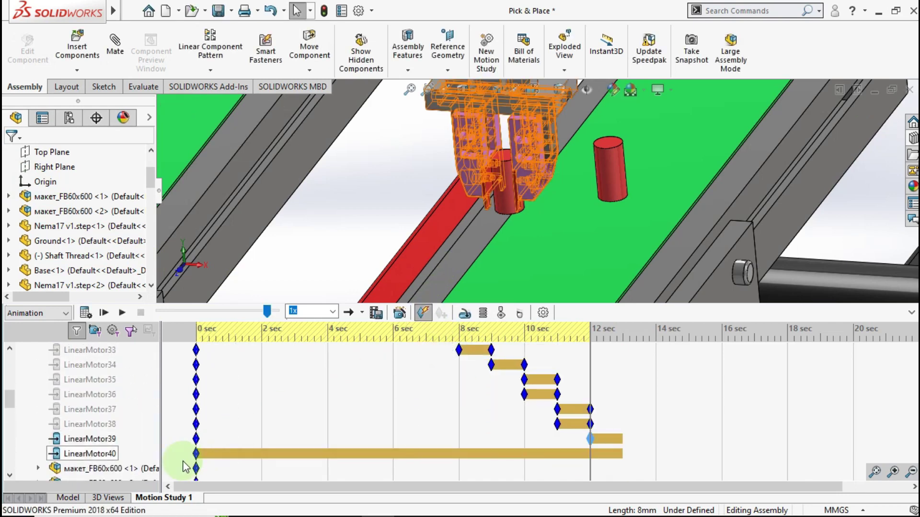
Start LinearMotor40 at 12 sec and lengthen the study to 13 sec
click(197, 453)
drag(197, 453, 590, 453)
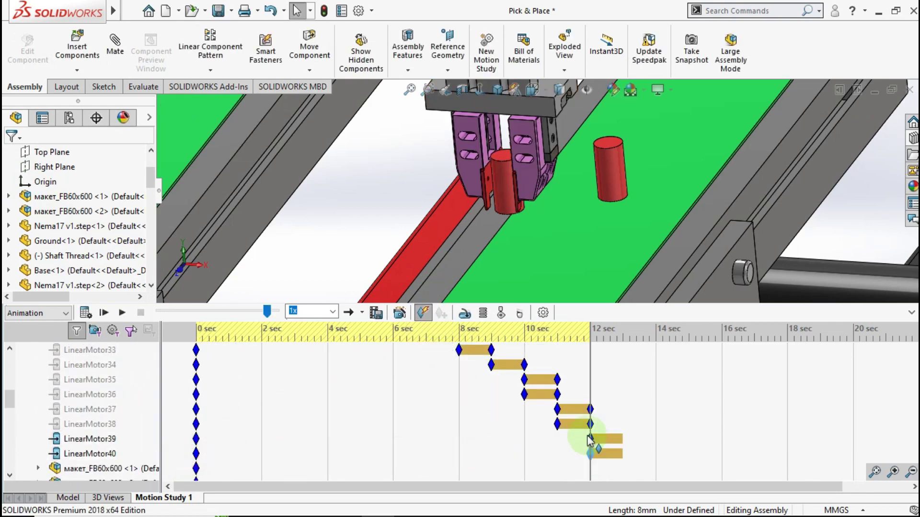
scroll(604, 383, up, 3)
scroll(616, 364, up, 3)
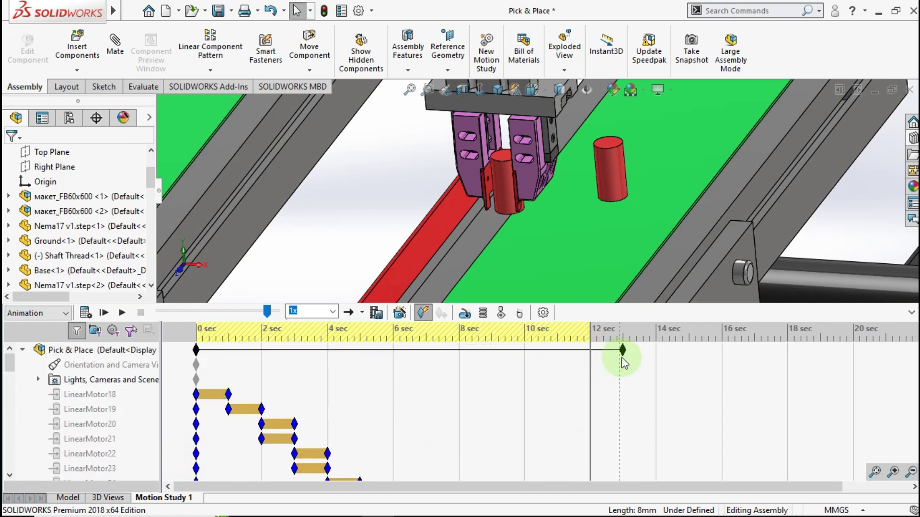
drag(622, 358, 624, 358)
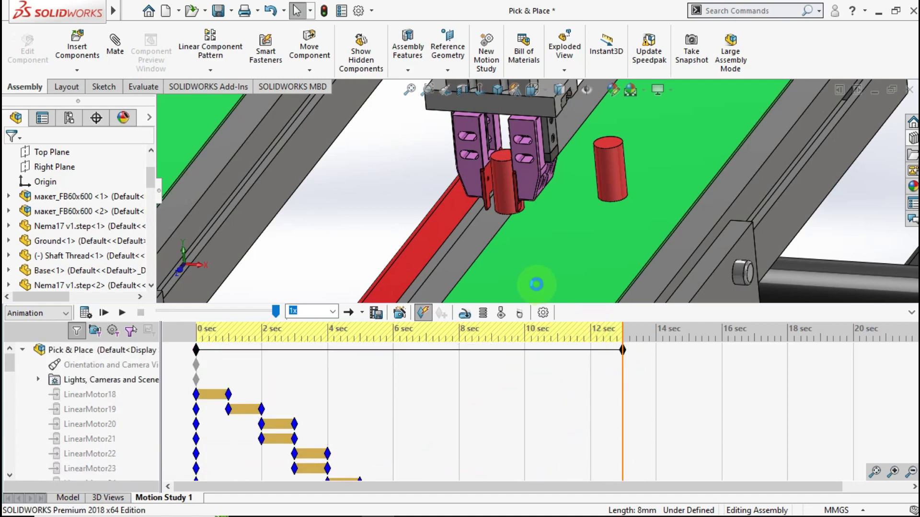
Switch LinearMotor39 and LinearMotor40 off at 13 sec
scroll(381, 231, up, 5)
scroll(340, 178, down, 3)
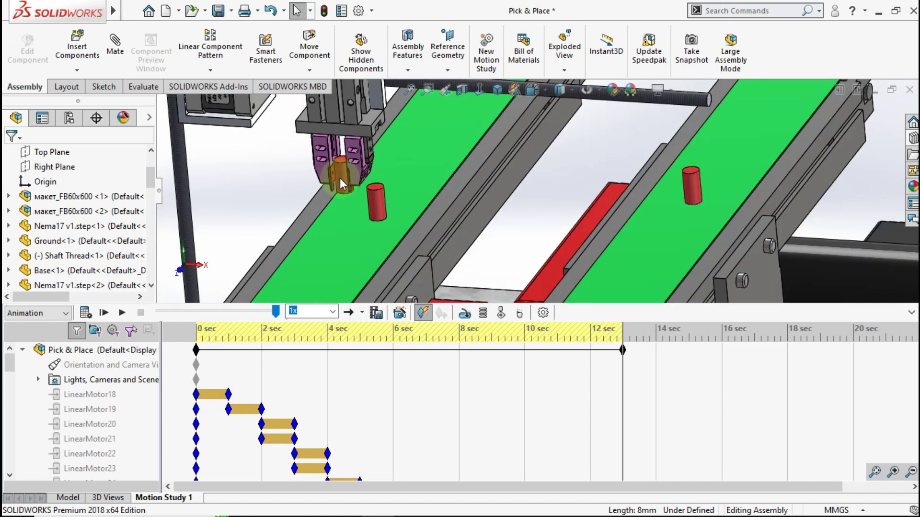
scroll(618, 406, down, 6)
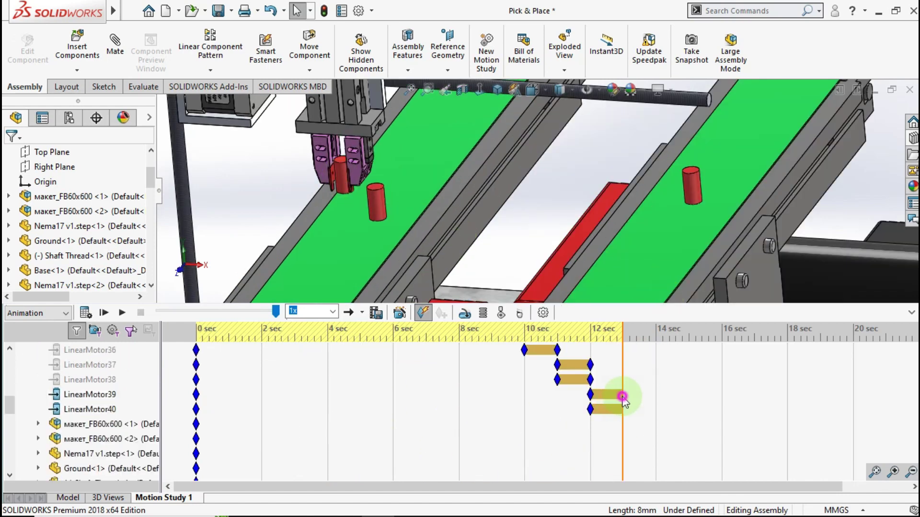
right_click(622, 396)
click(660, 453)
right_click(623, 411)
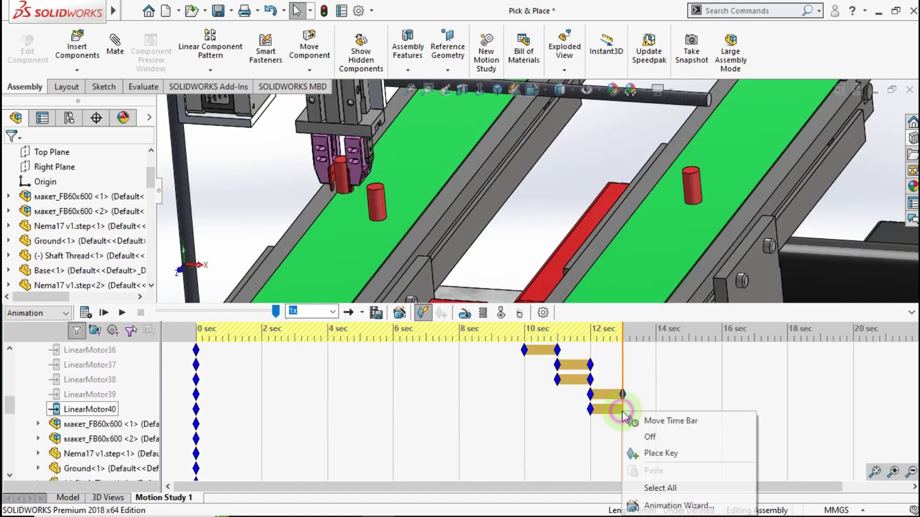
click(627, 437)
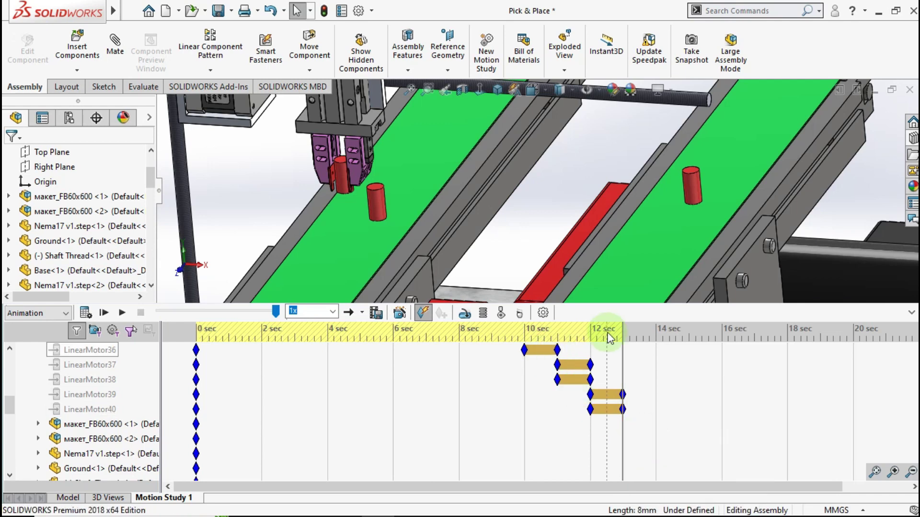
Push the motion study's end time out to about 14 sec
scroll(361, 251, up, 3)
scroll(571, 421, up, 3)
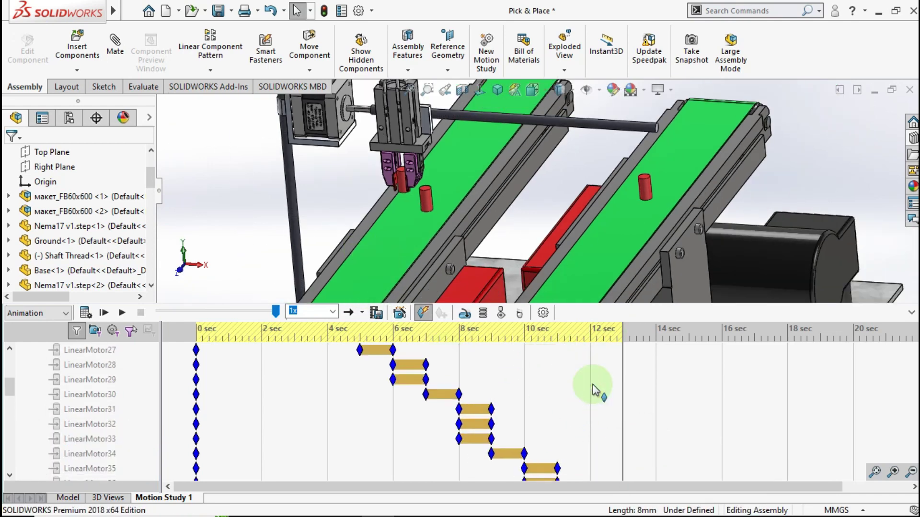
scroll(598, 383, up, 4)
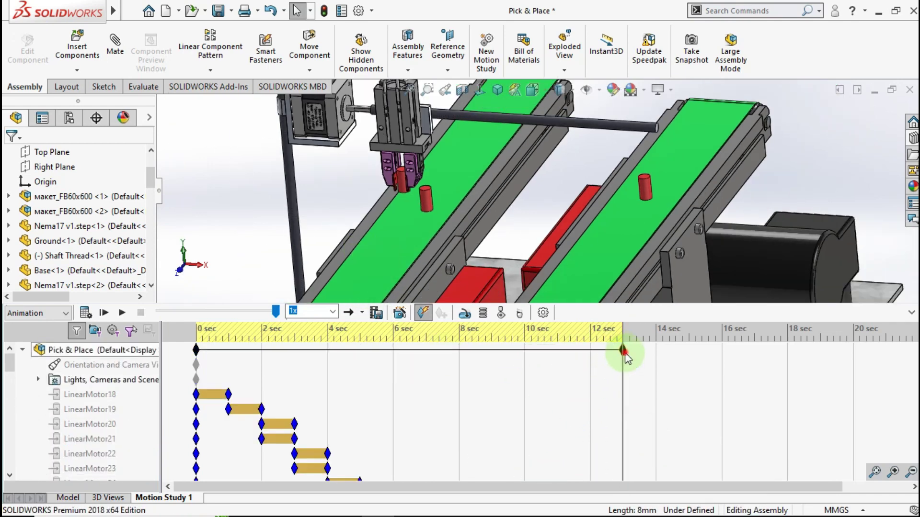
drag(624, 354, 655, 352)
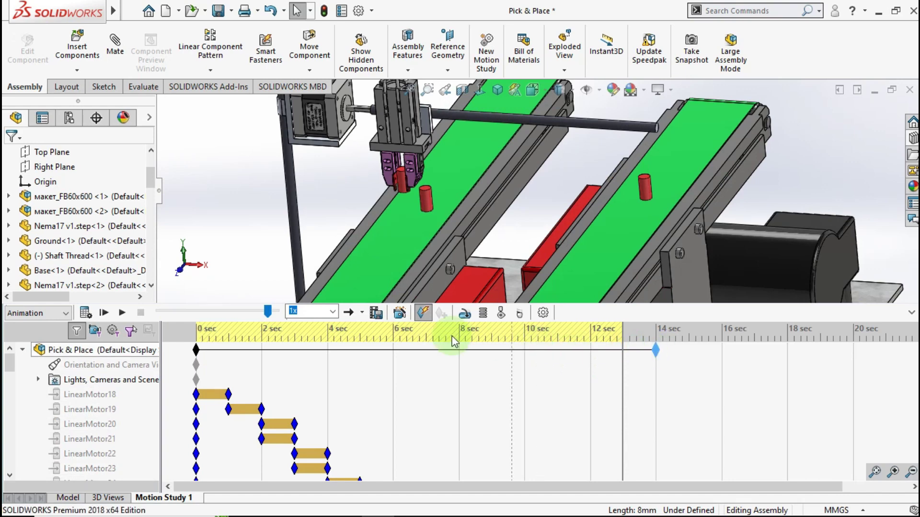
Create LinearMotor41 on the stepper motor's Base face, moving 40 mm, starting around 13 s
click(464, 314)
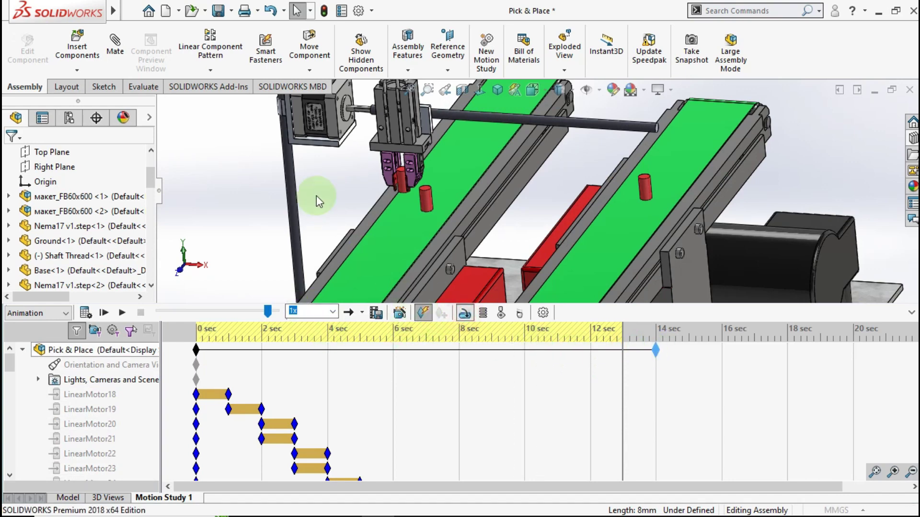
scroll(418, 146, down, 3)
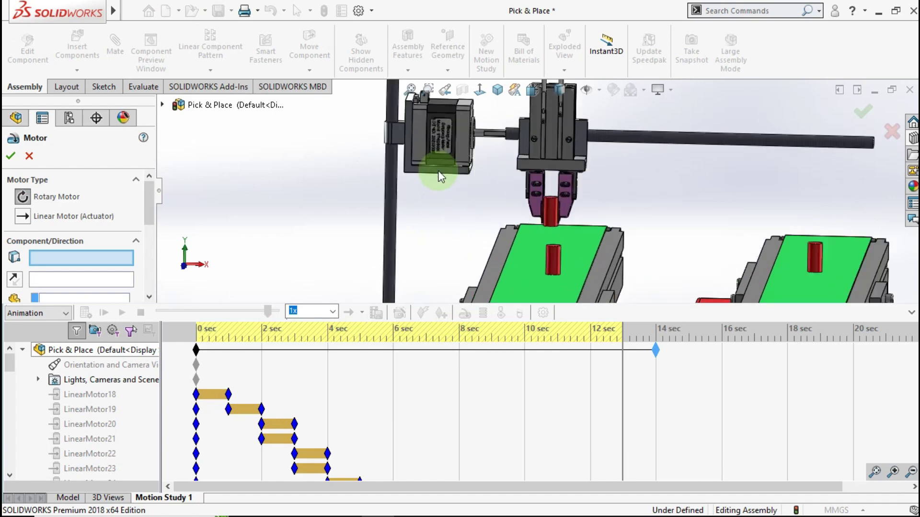
scroll(431, 168, down, 3)
scroll(447, 192, down, 2)
click(445, 197)
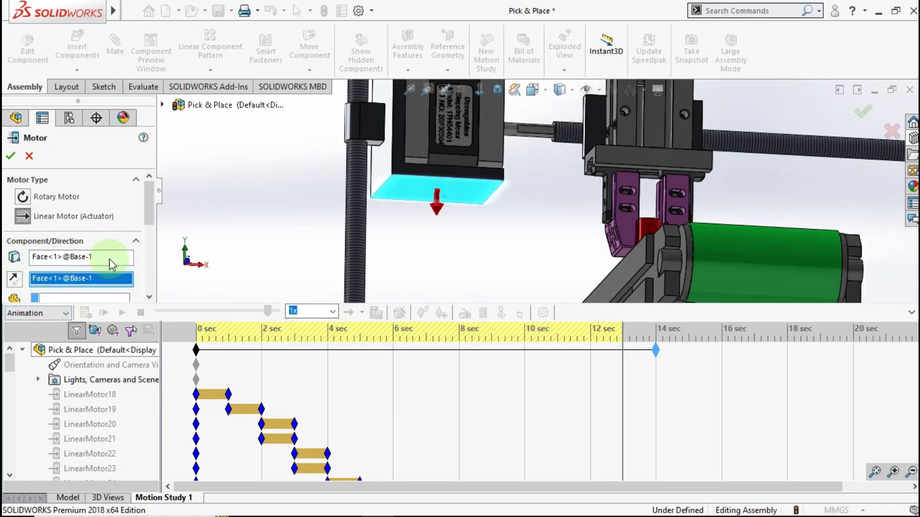
drag(149, 223, 146, 246)
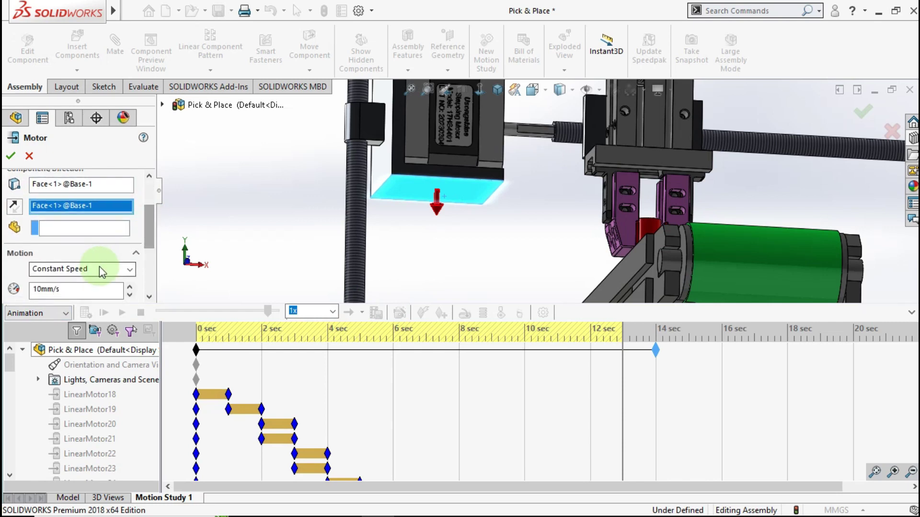
click(81, 268)
click(72, 292)
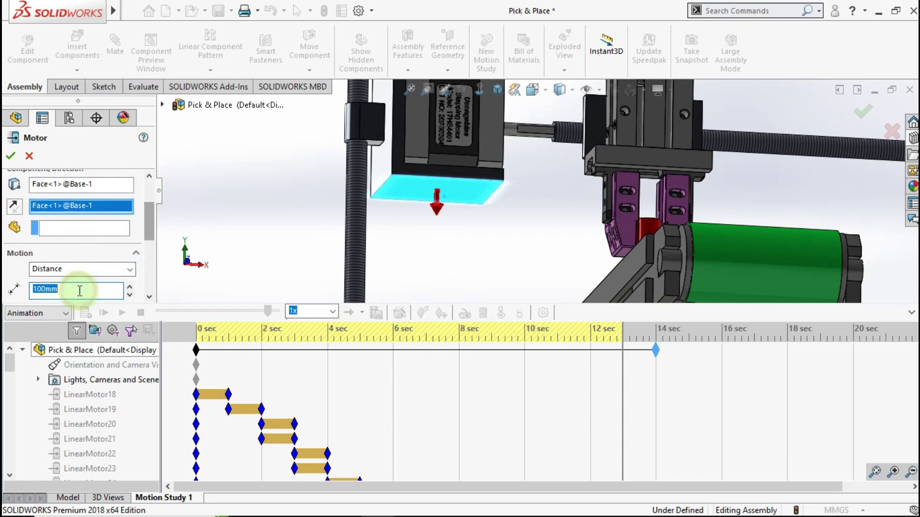
text(4)
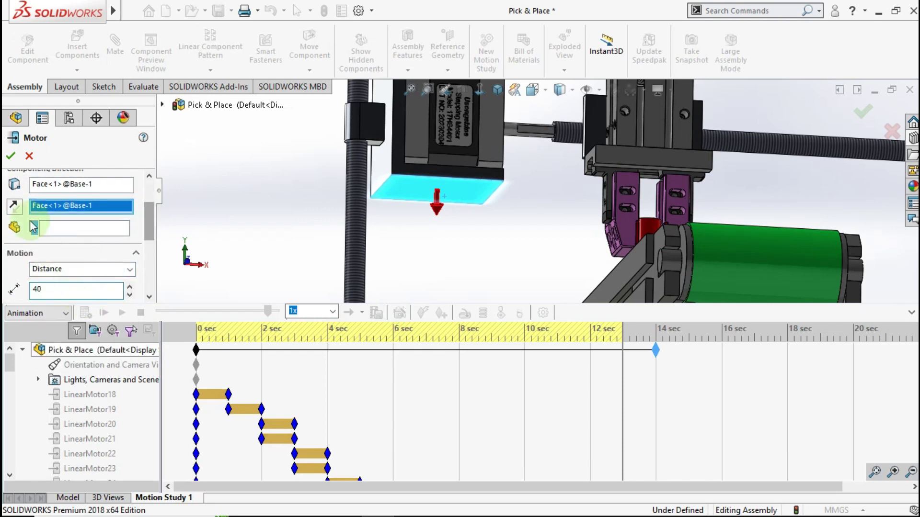
click(12, 154)
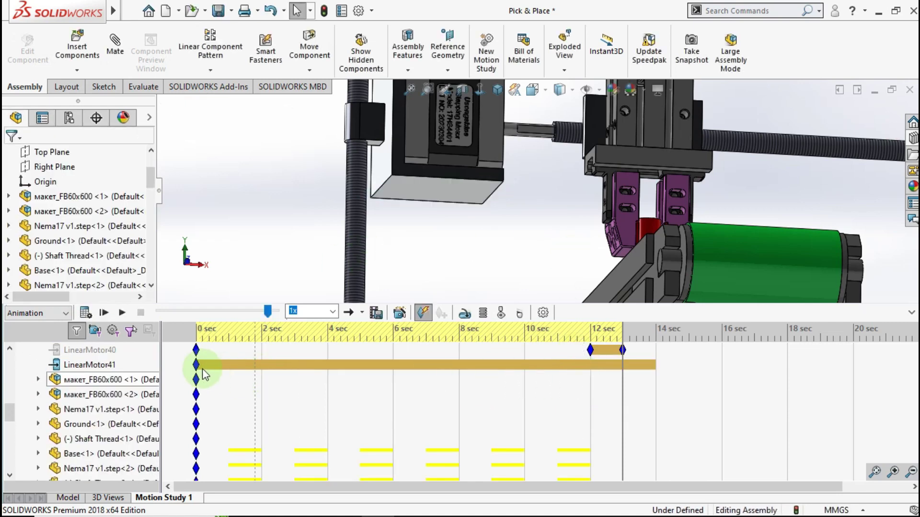
click(196, 367)
mouse_move(197, 373)
mouse_down()
mouse_move(642, 374)
mouse_move(622, 374)
mouse_up()
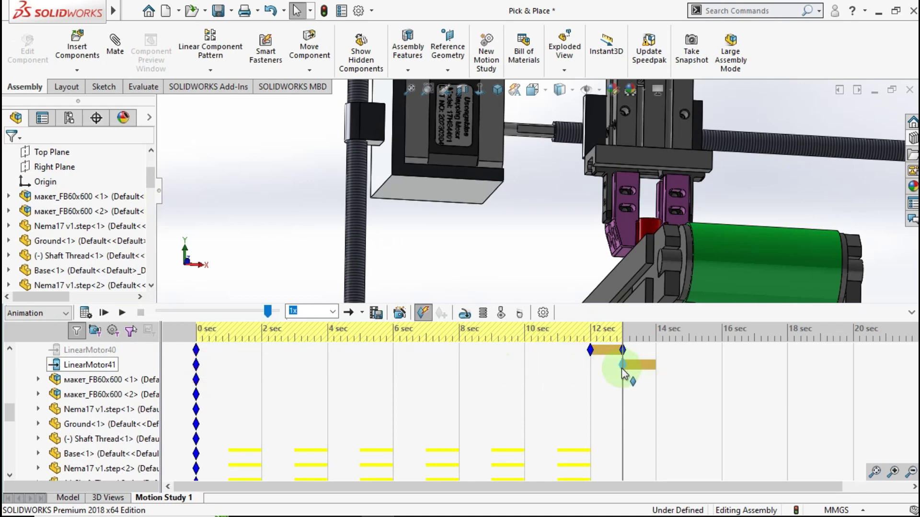
Place a linear motor on the workpiece's top face with direction reversed downward
click(464, 314)
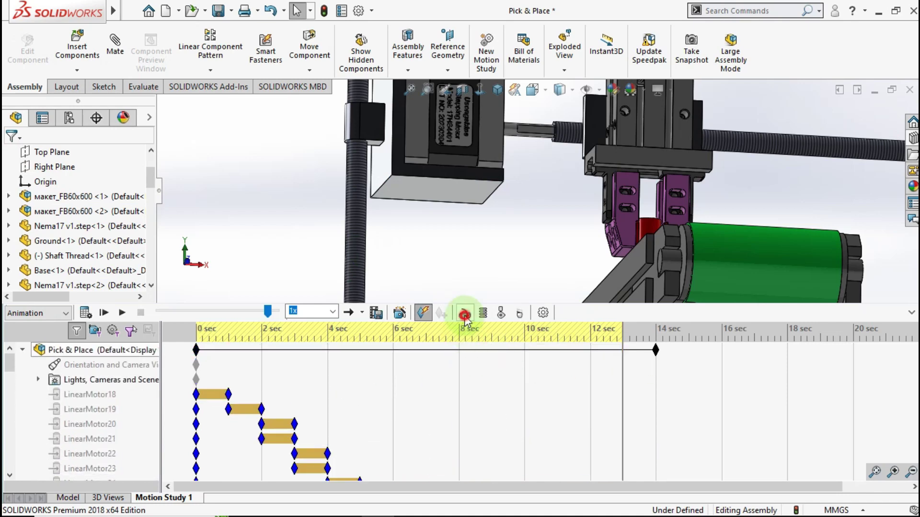
scroll(659, 223, down, 2)
scroll(625, 205, down, 2)
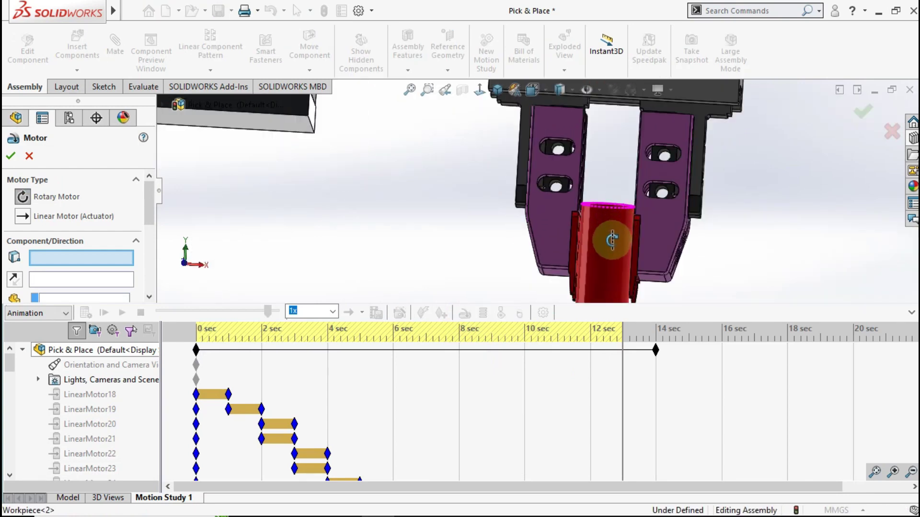
scroll(607, 216, down, 2)
click(608, 197)
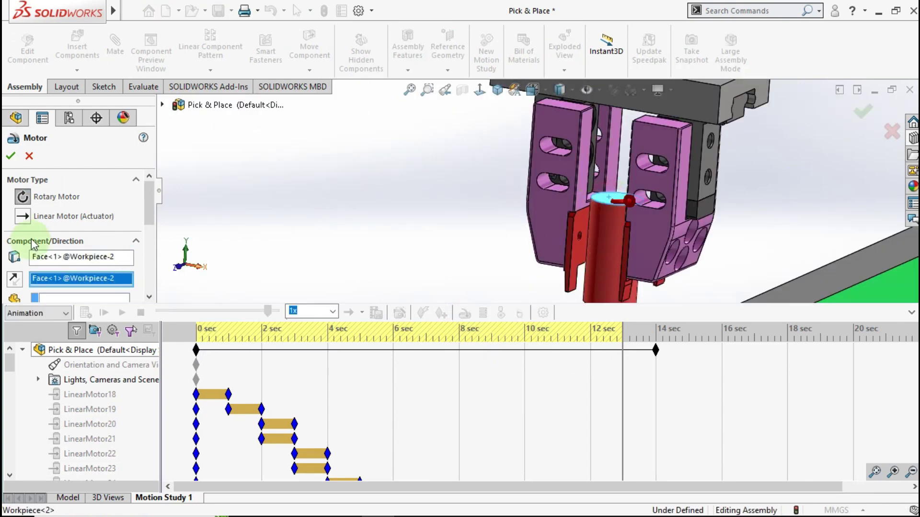
click(23, 216)
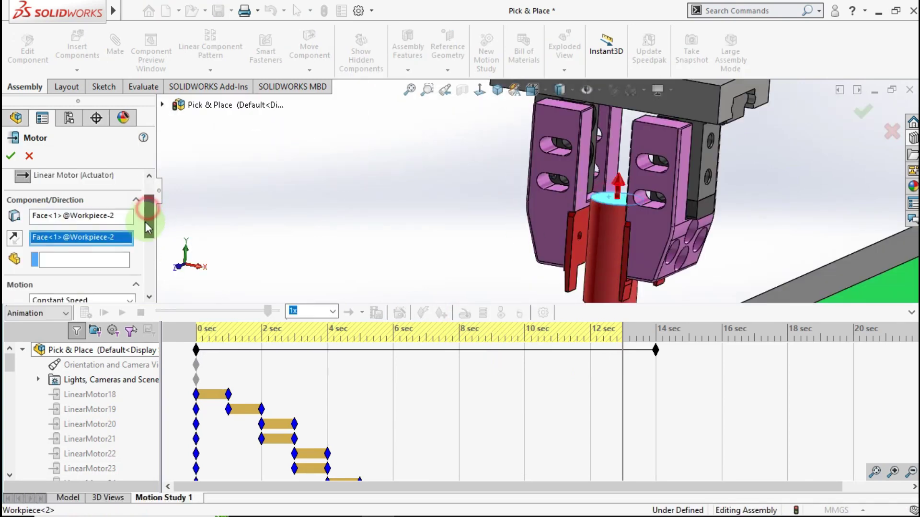
drag(148, 209, 140, 231)
click(10, 210)
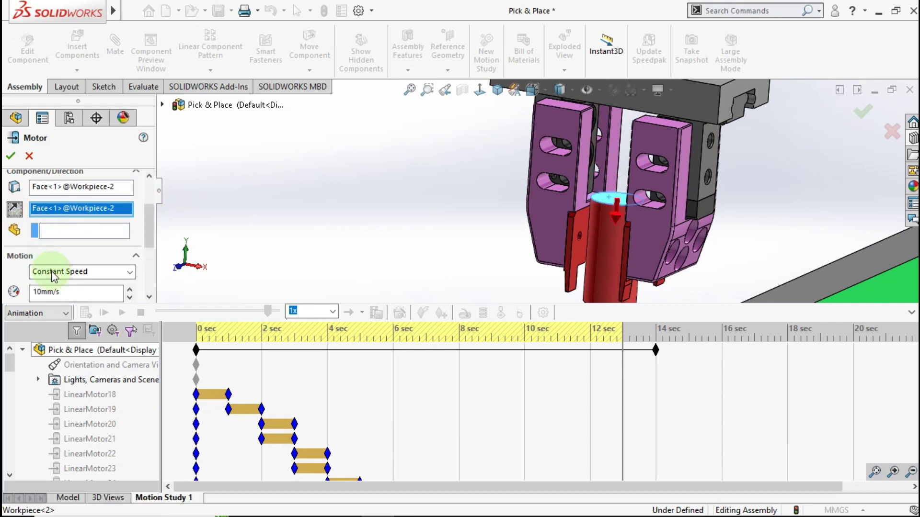
Set the motor's motion to a 40 mm Distance and confirm it
click(130, 272)
click(48, 291)
scroll(145, 244, down, 3)
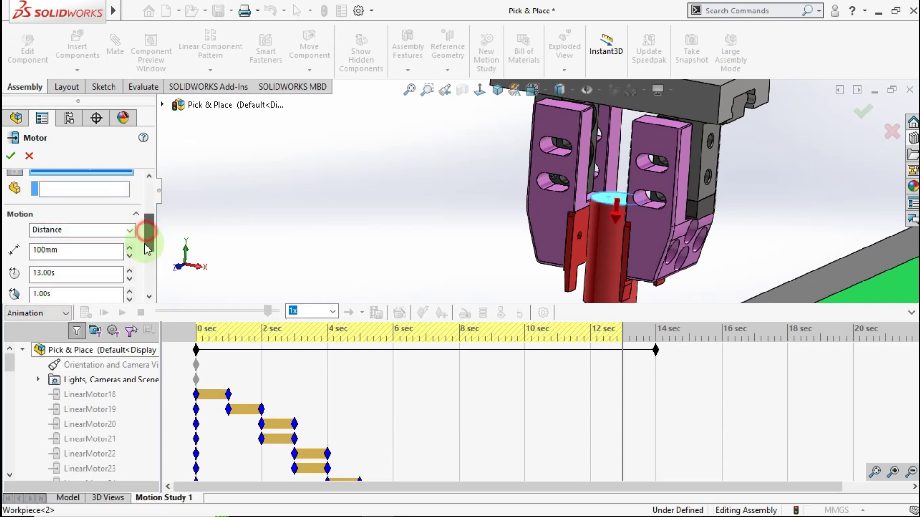
double_click(82, 238)
text(40)
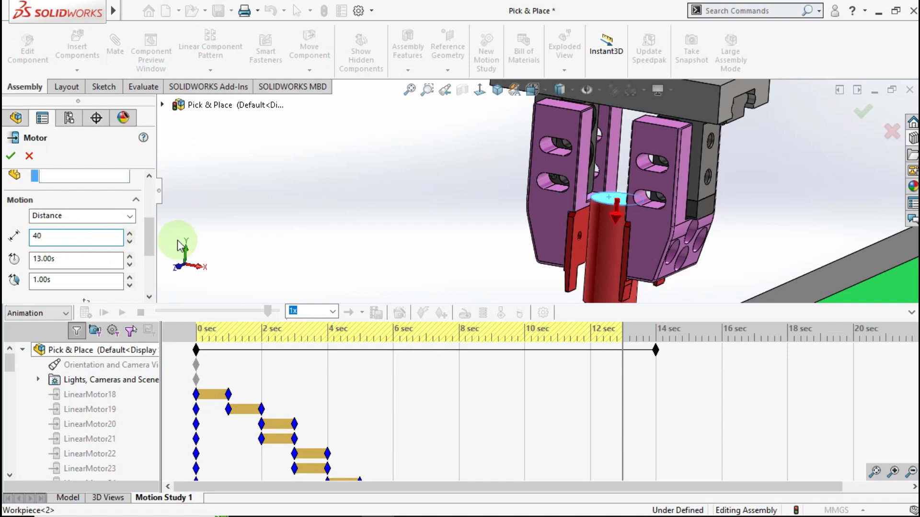
click(236, 229)
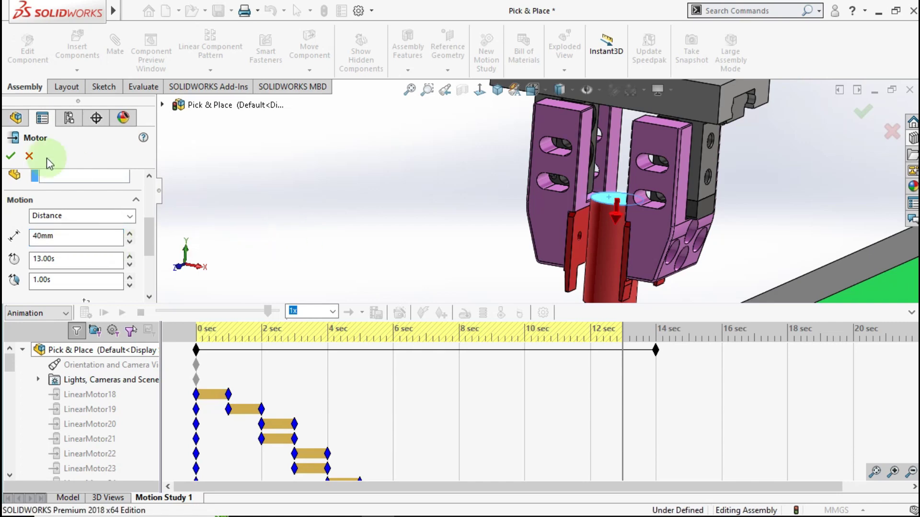
click(10, 158)
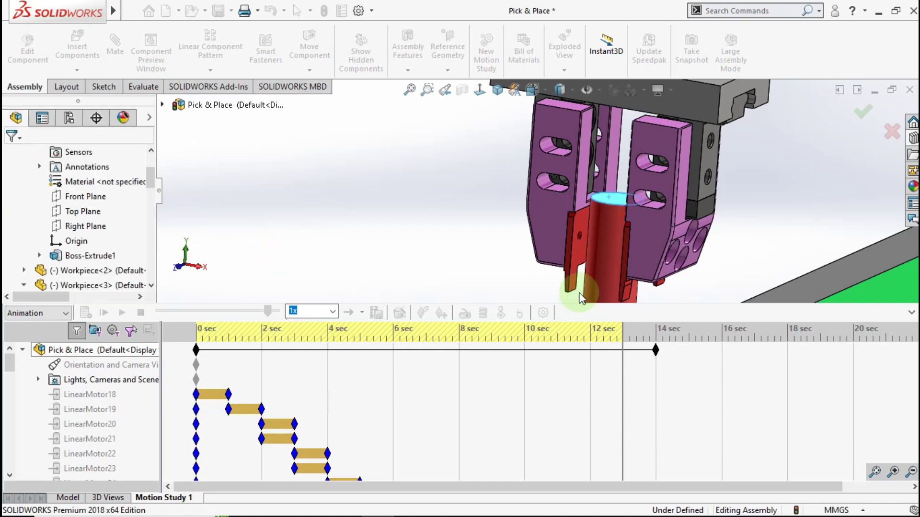
Move LinearMotor42's start key to about 13 s and the time bar to 14 s
scroll(555, 422, up, 5)
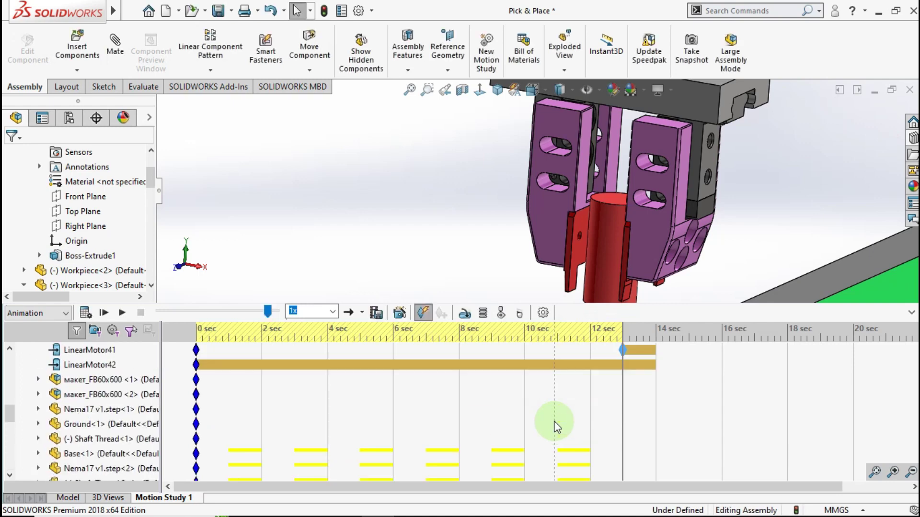
scroll(555, 422, down, 2)
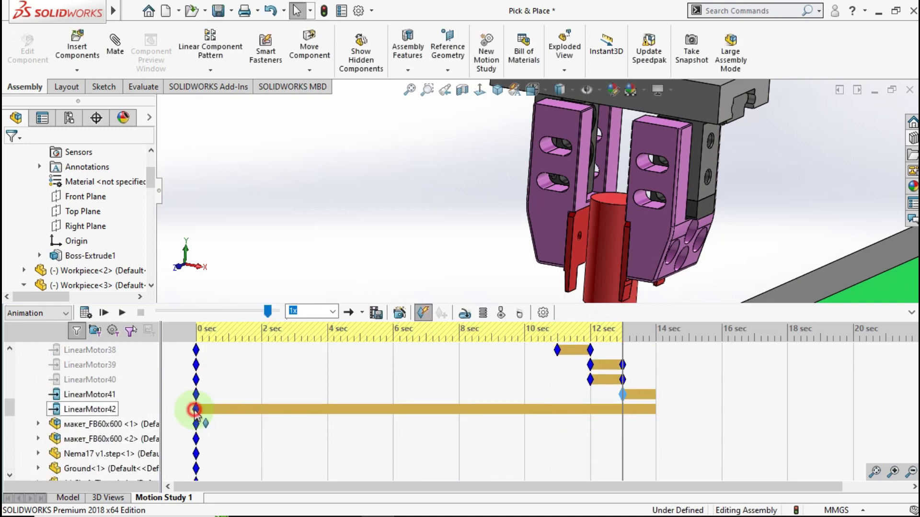
drag(195, 410, 623, 410)
click(653, 332)
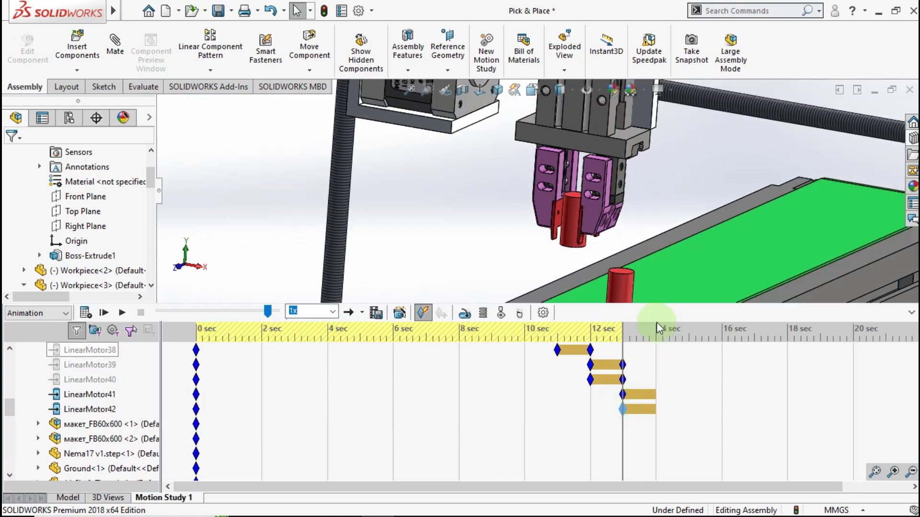
click(657, 357)
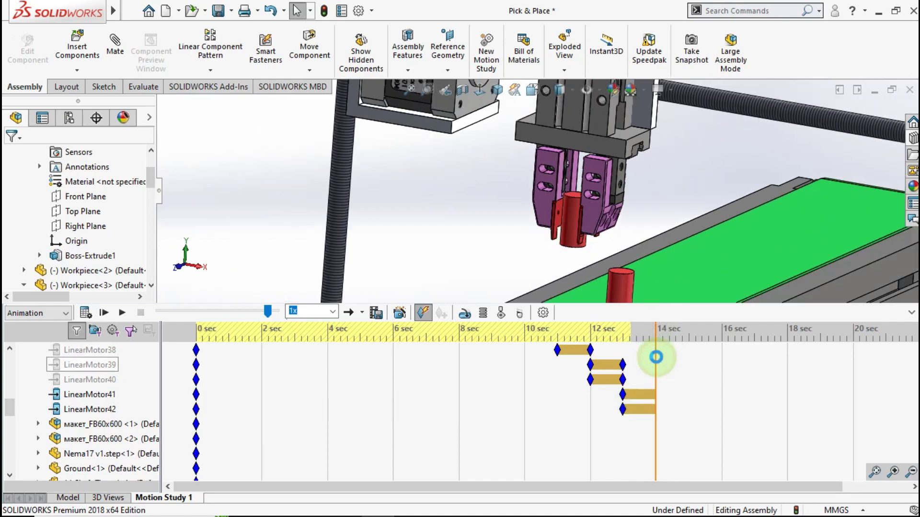
Place a key on LinearMotor41 at 14 s
scroll(630, 253, up, 3)
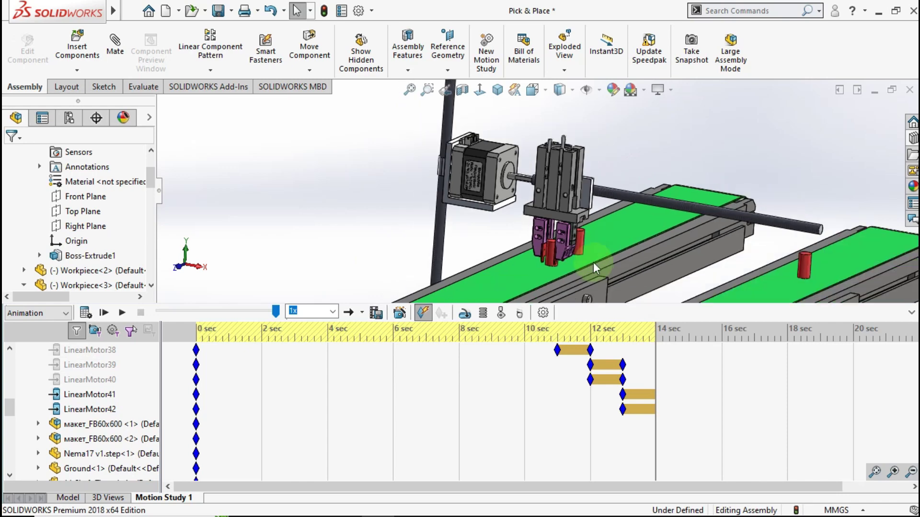
middle_drag(630, 253, 509, 259)
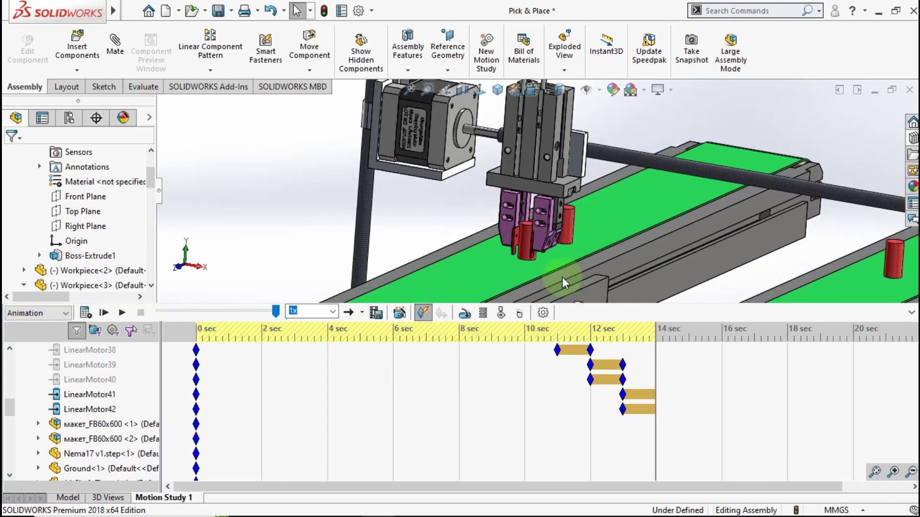
scroll(91, 407, down, 3)
scroll(91, 412, down, 3)
click(85, 410)
scroll(91, 414, down, 3)
scroll(520, 400, down, 5)
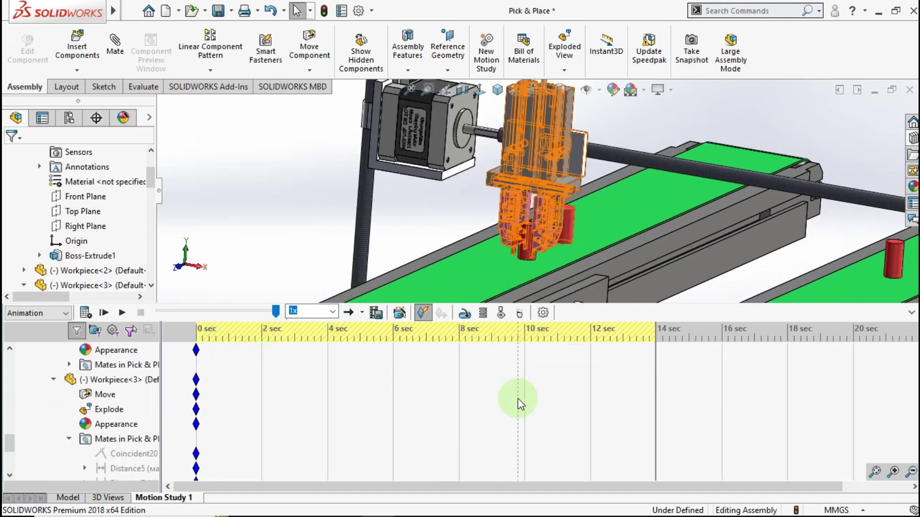
scroll(604, 382, down, 5)
scroll(655, 401, down, 5)
scroll(656, 401, down, 5)
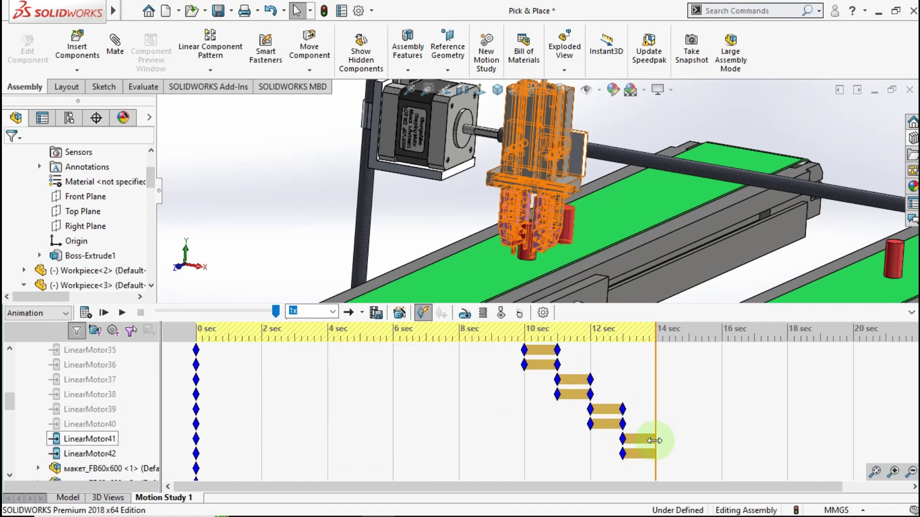
right_click(654, 440)
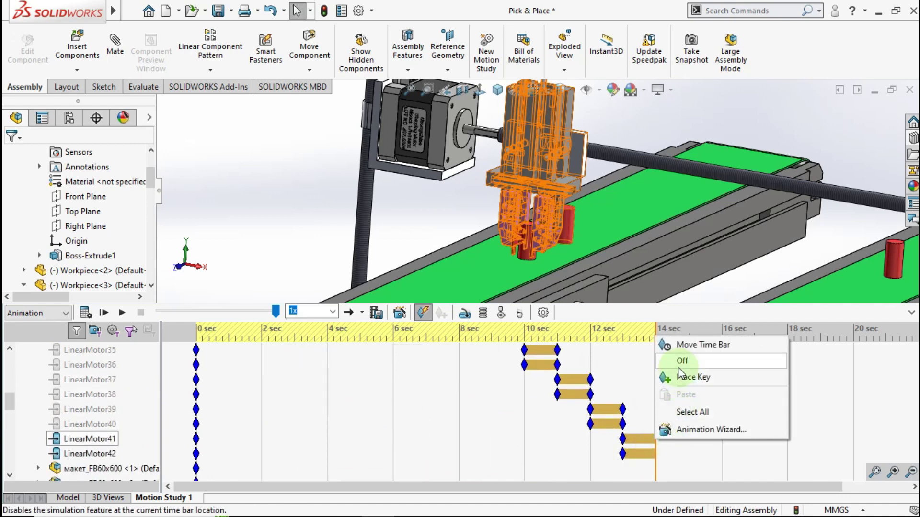
click(678, 376)
Place a key on LinearMotor42 at 14 s
right_click(655, 454)
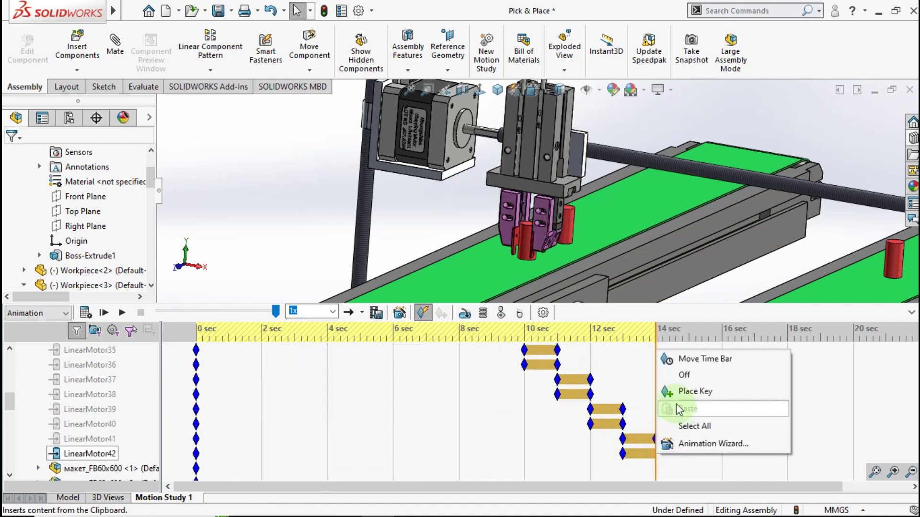
click(675, 392)
scroll(136, 401, down, 5)
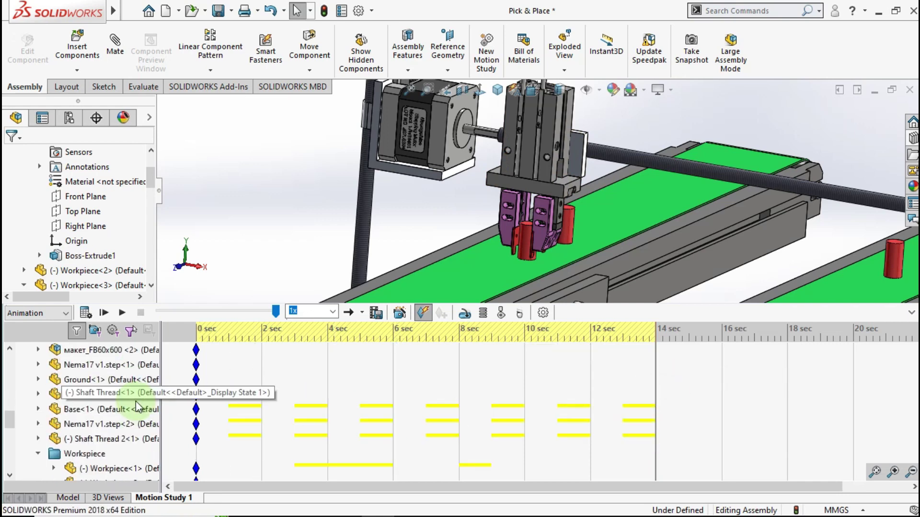
scroll(136, 401, down, 5)
scroll(136, 401, down, 3)
Suppress the Gripper Clamp mates folder
click(105, 469)
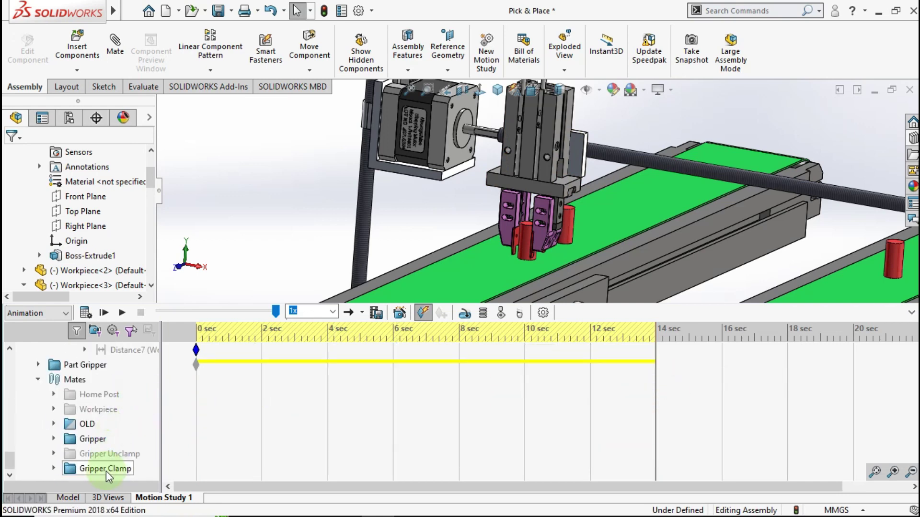
right_click(107, 472)
click(138, 316)
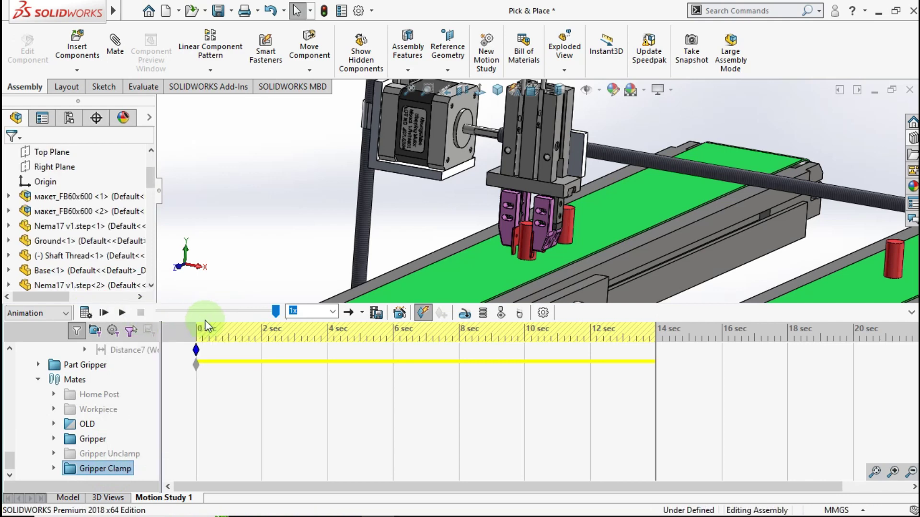
Extend the study's end time to about 15 sec
scroll(662, 377, up, 2)
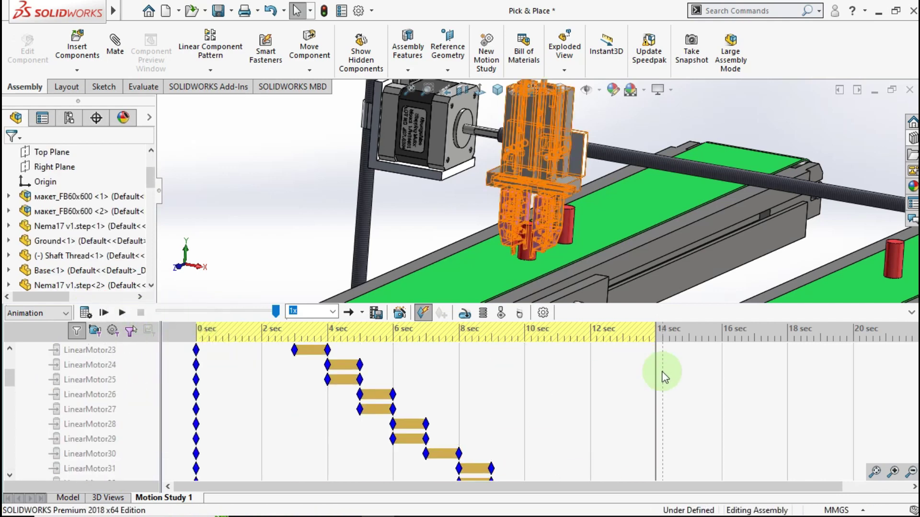
scroll(661, 377, up, 2)
scroll(661, 371, up, 3)
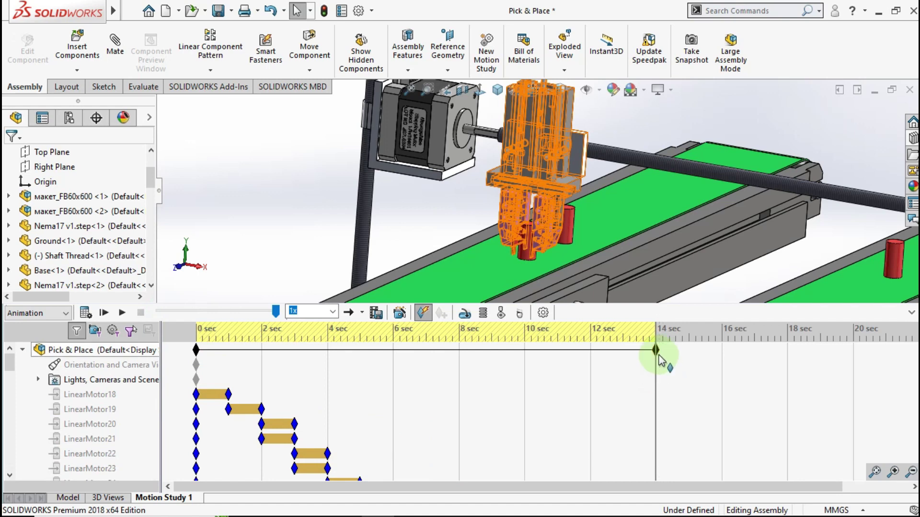
drag(659, 358, 691, 349)
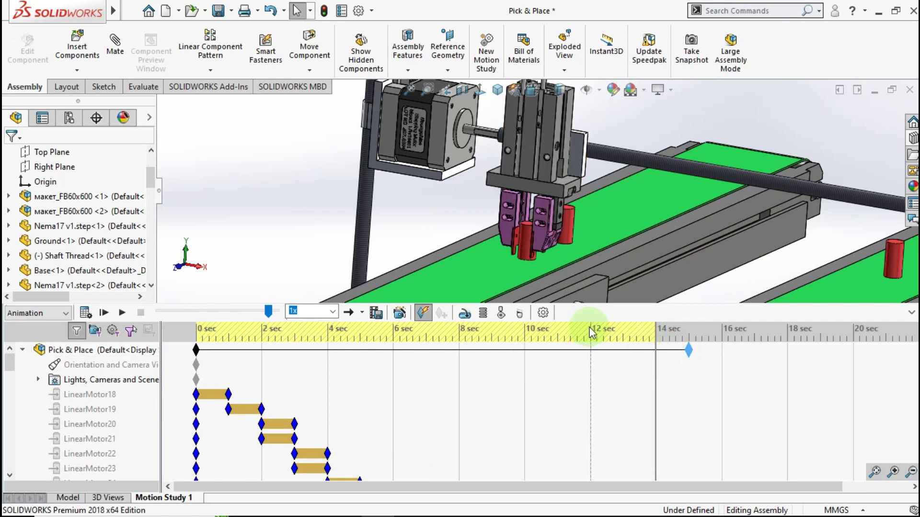
Create a reversed, distance-based linear motor on the inox gripper-1-2-1 finger face
click(458, 318)
scroll(532, 223, down, 3)
scroll(518, 243, down, 3)
scroll(510, 246, down, 2)
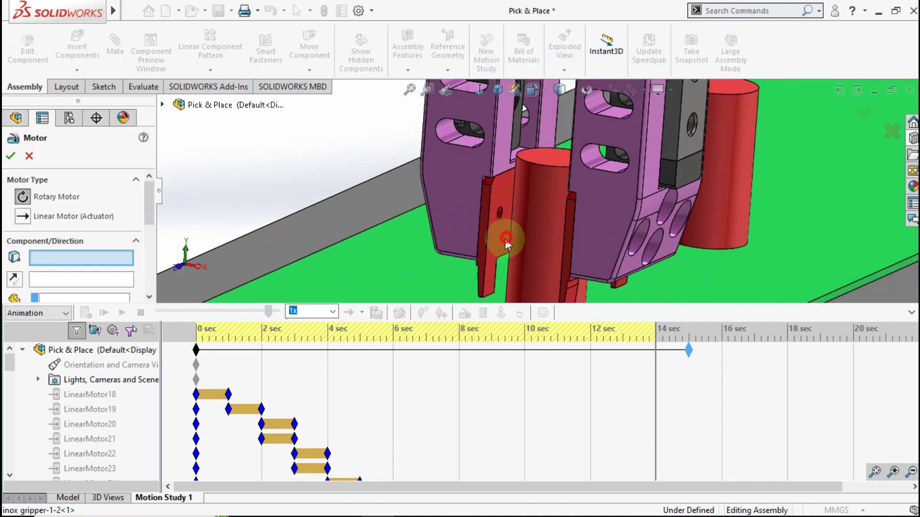
click(506, 239)
click(21, 217)
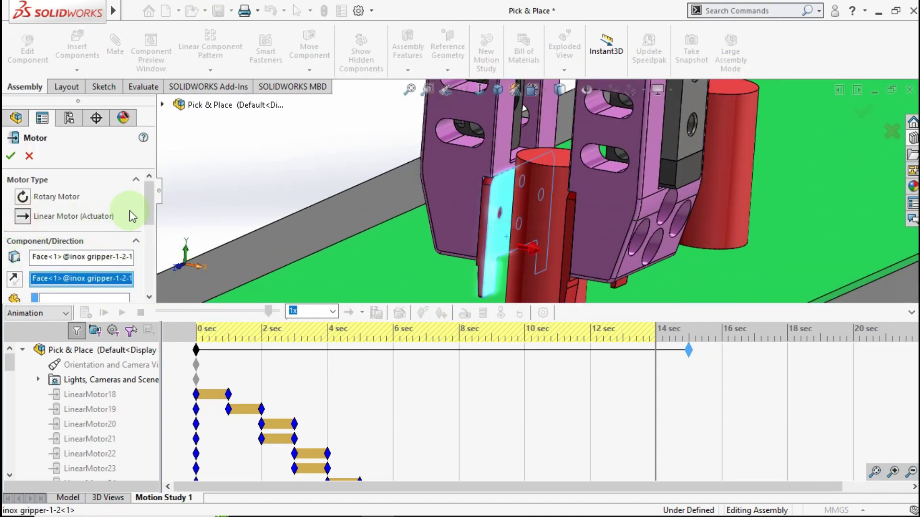
scroll(148, 200, down, 2)
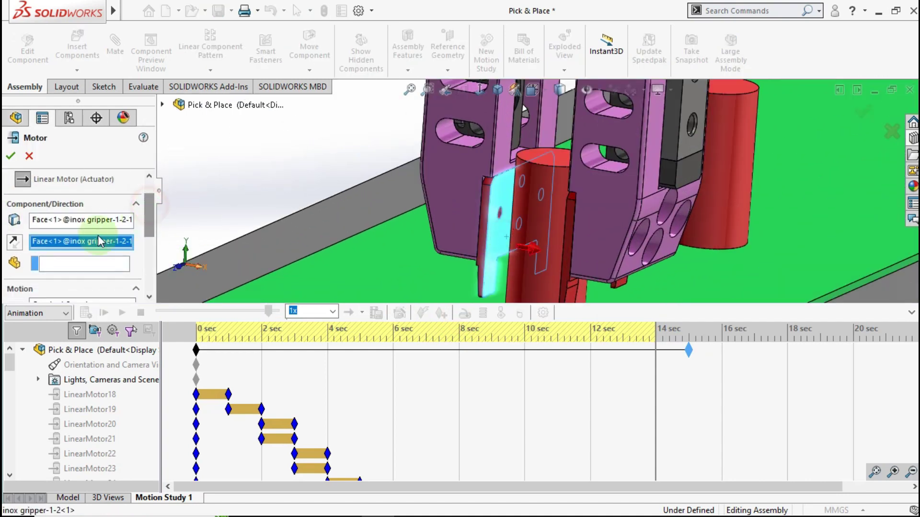
click(16, 245)
scroll(147, 225, down, 4)
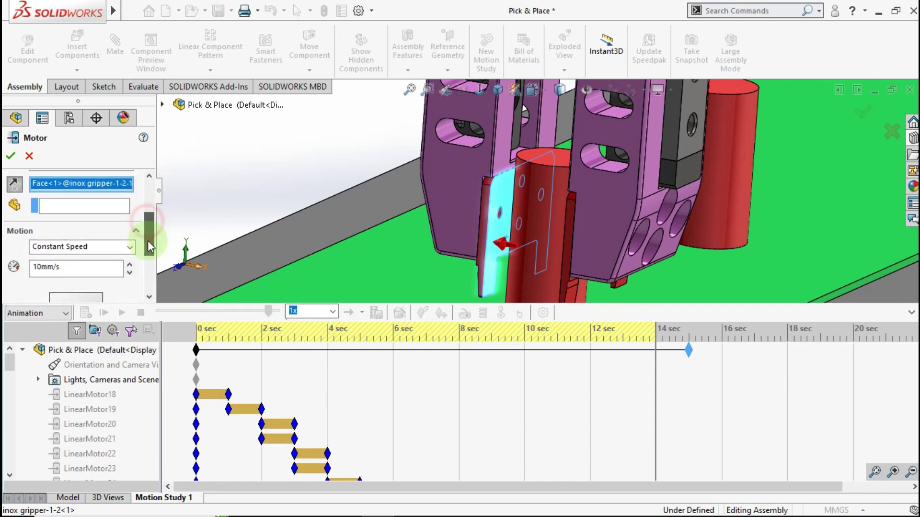
click(118, 249)
click(92, 265)
Set the distance to 1.5 mm, confirm LinearMotor43, and start it at 14 s
double_click(85, 265)
text(1.5mm)
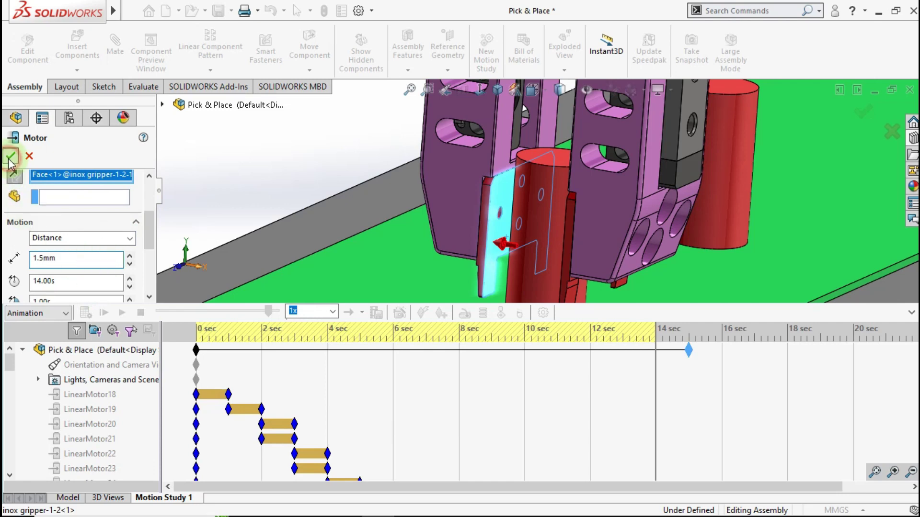
click(9, 160)
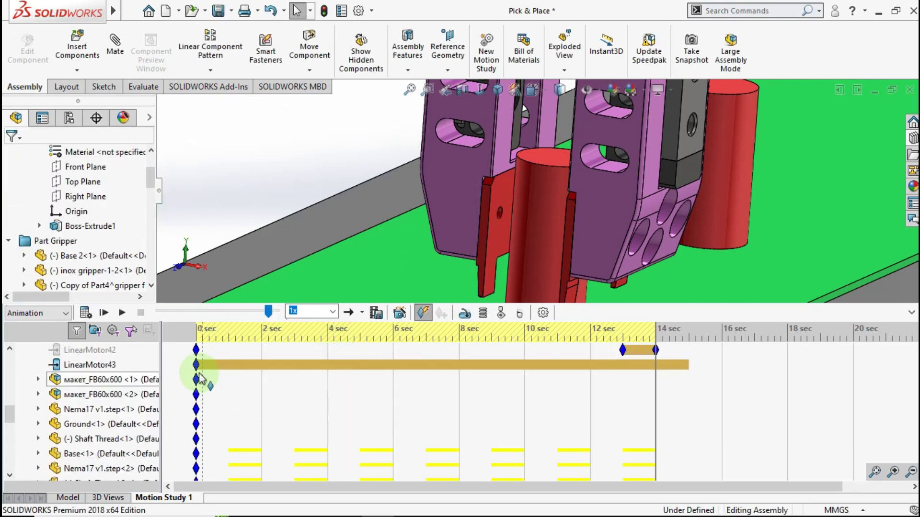
drag(196, 365, 656, 390)
scroll(588, 249, up, 3)
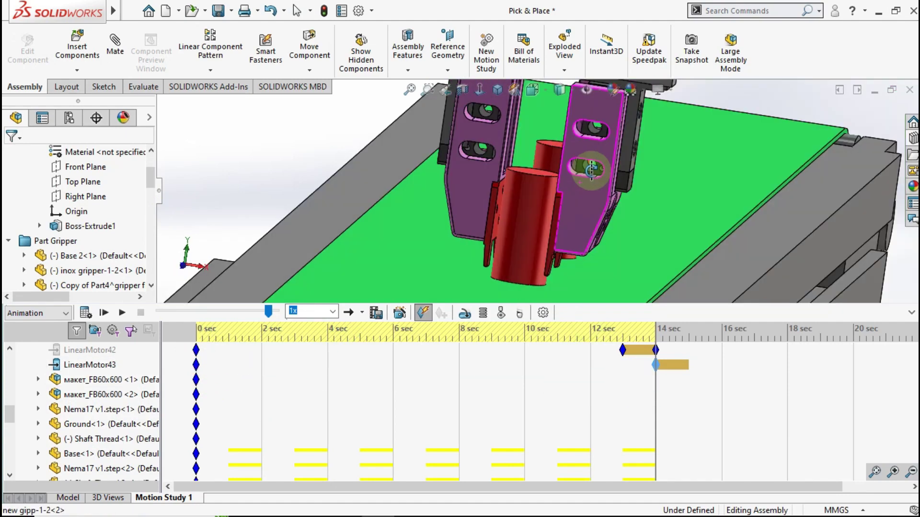
Start a linear motor on the second finger face, inox gripper-1-2-2
middle_drag(580, 183, 601, 205)
scroll(637, 383, up, 5)
scroll(642, 393, up, 2)
click(501, 335)
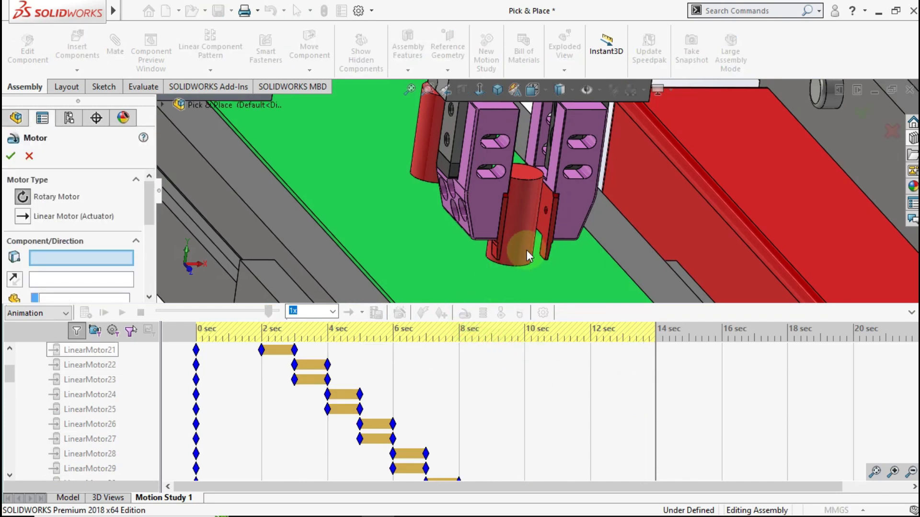
click(543, 225)
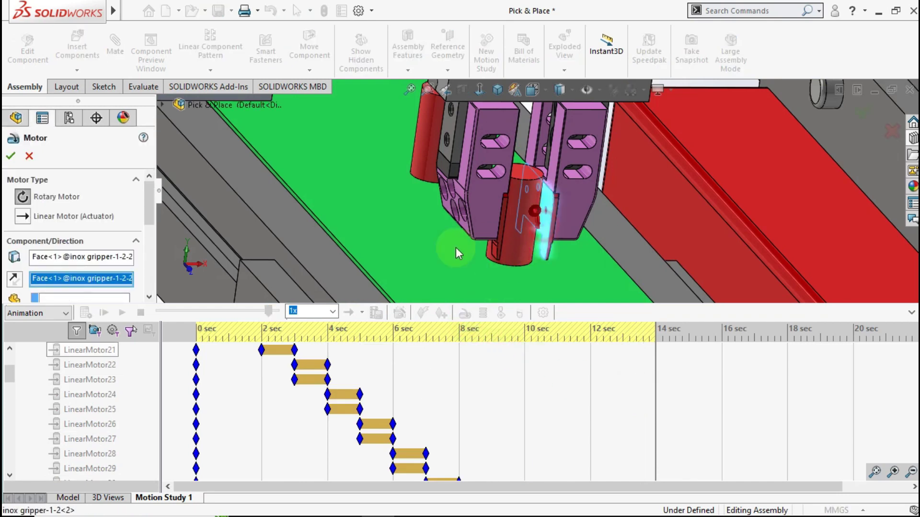
click(34, 219)
scroll(153, 220, down, 1)
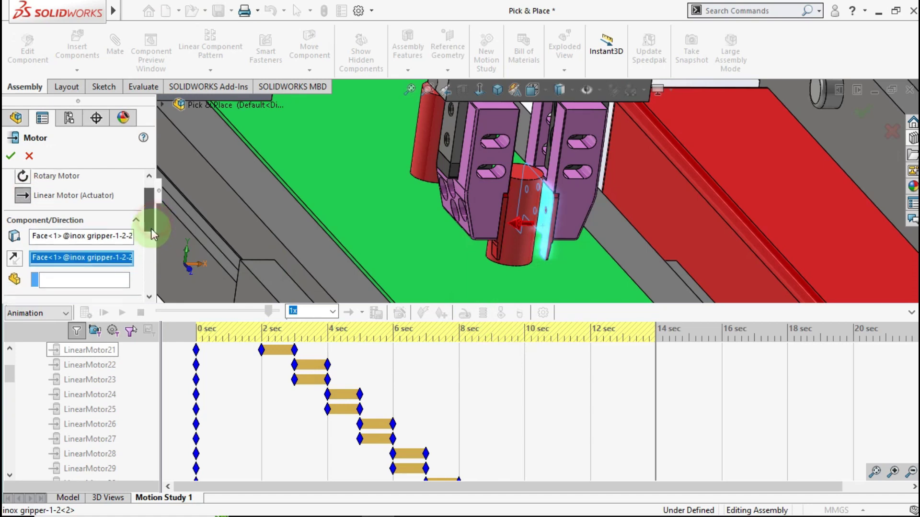
Reverse its direction, give it a 1.5 mm distance move, and confirm LinearMotor44
click(19, 261)
scroll(151, 220, down, 1)
scroll(124, 239, down, 2)
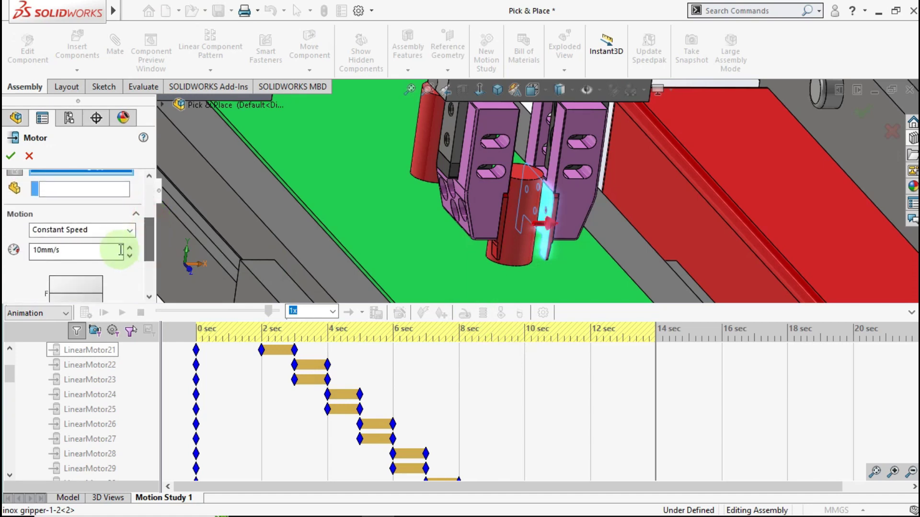
click(129, 230)
click(91, 254)
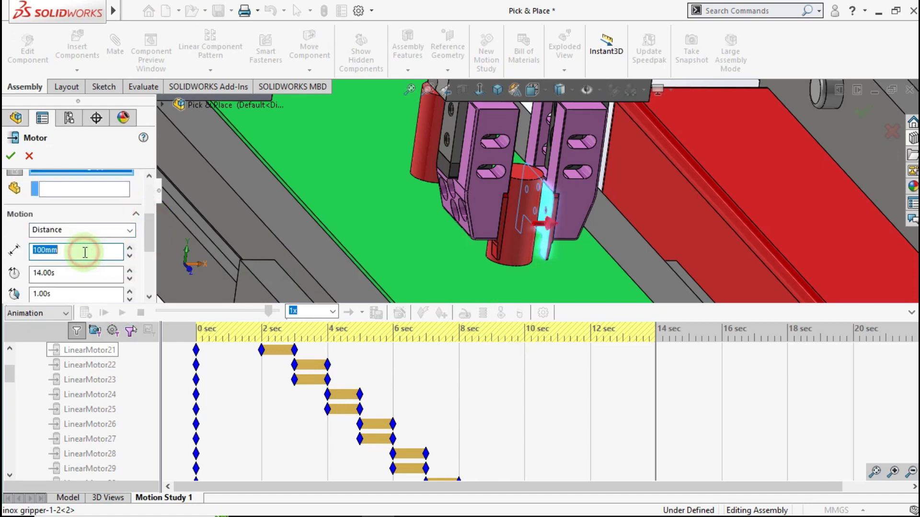
text(1.5)
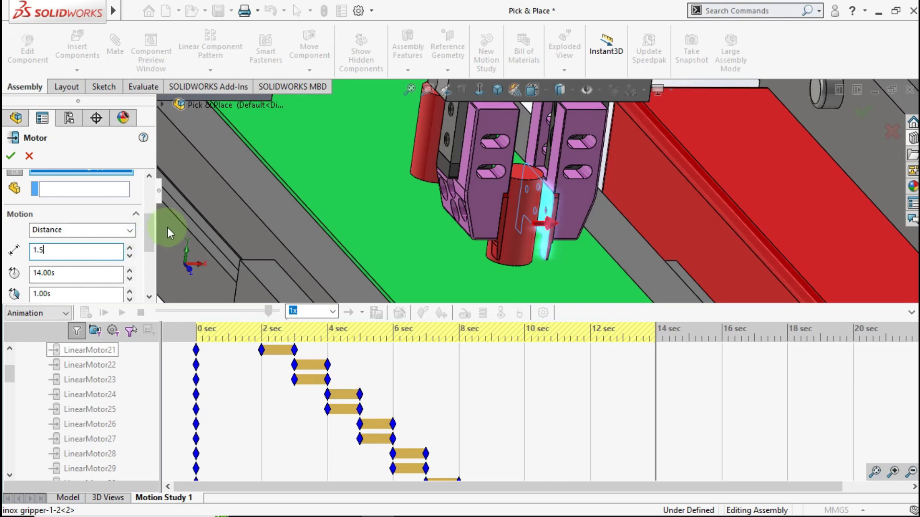
click(11, 156)
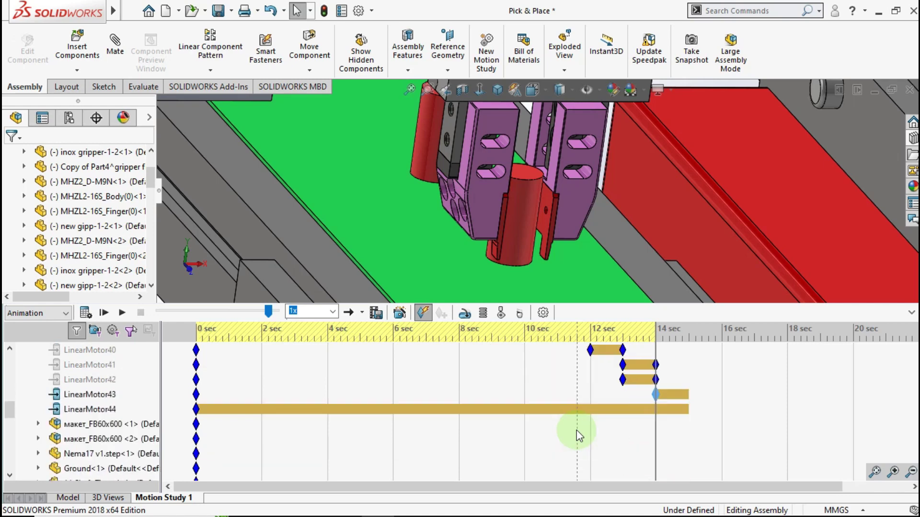
Shift LinearMotor44's start to 14 s and put the time bar near 14.5 s
drag(196, 410, 657, 416)
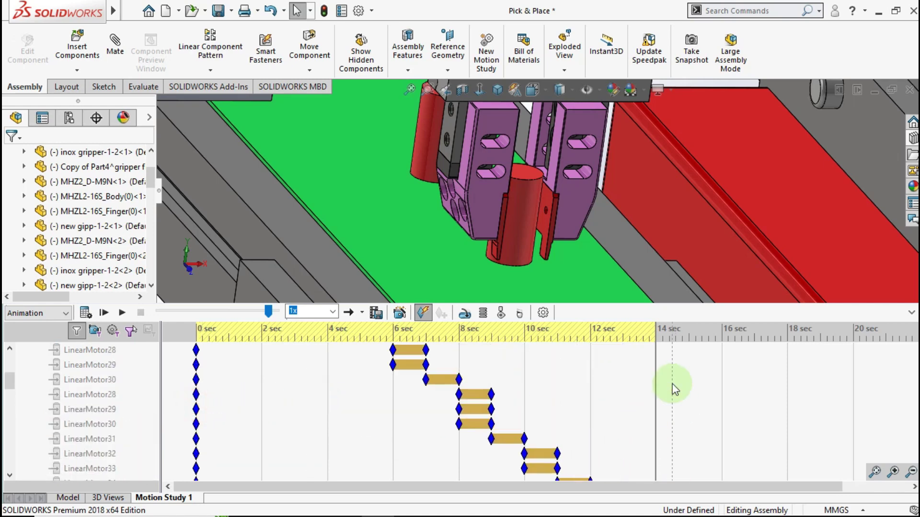
click(690, 382)
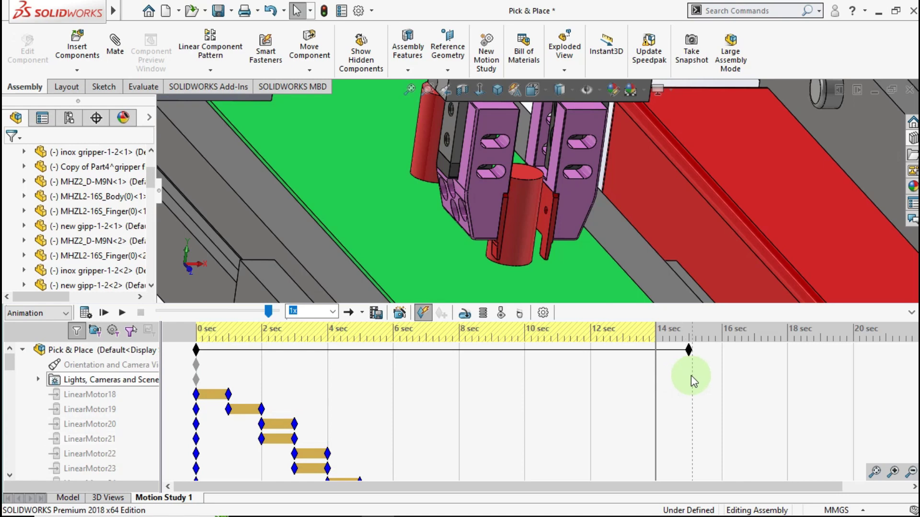
click(691, 375)
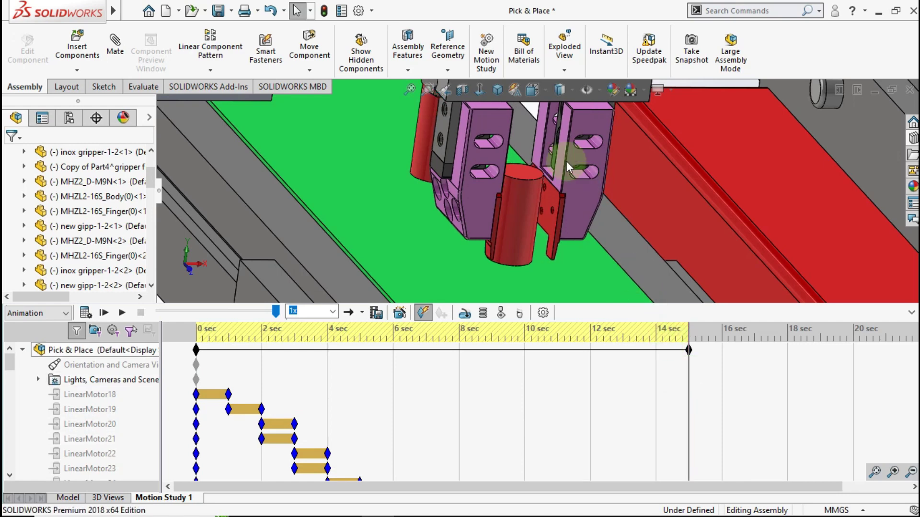
scroll(566, 161, up, 5)
scroll(570, 191, down, 5)
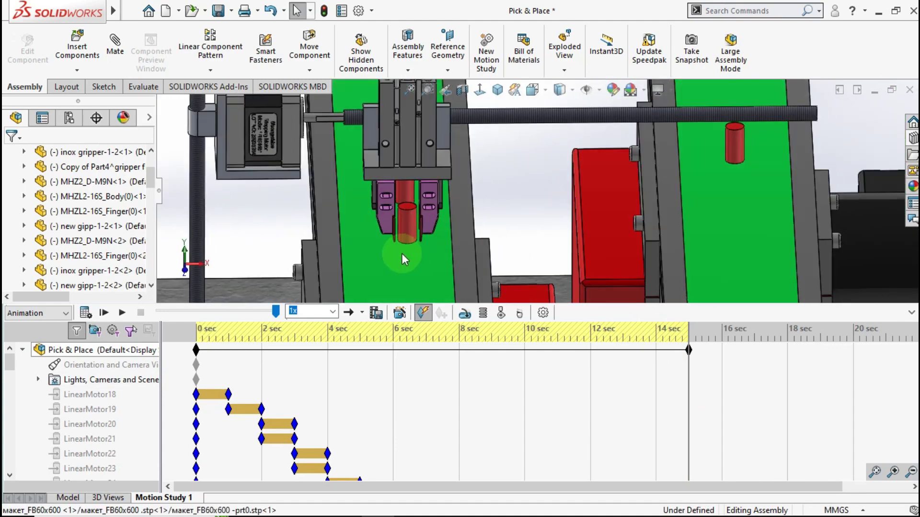
scroll(709, 383, down, 4)
scroll(685, 393, down, 3)
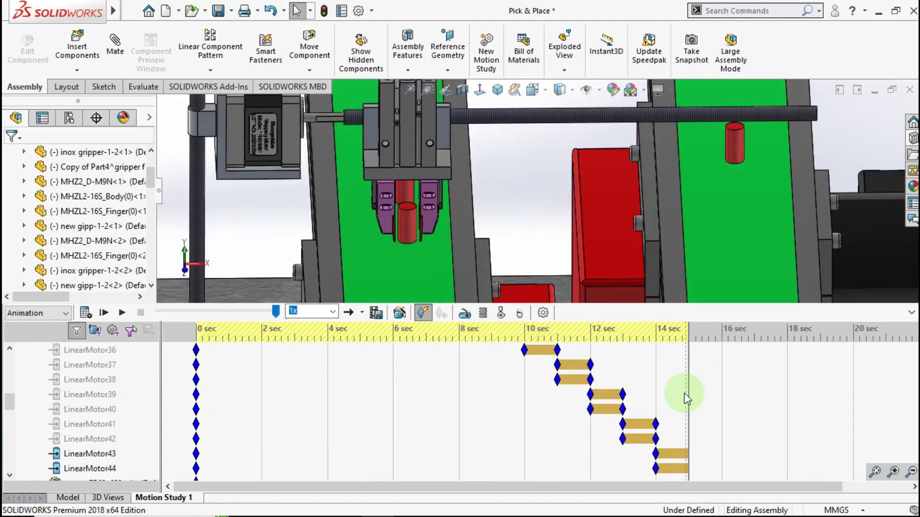
Extend the Pick & Place study's end time from 15 to 16 seconds
right_click(686, 451)
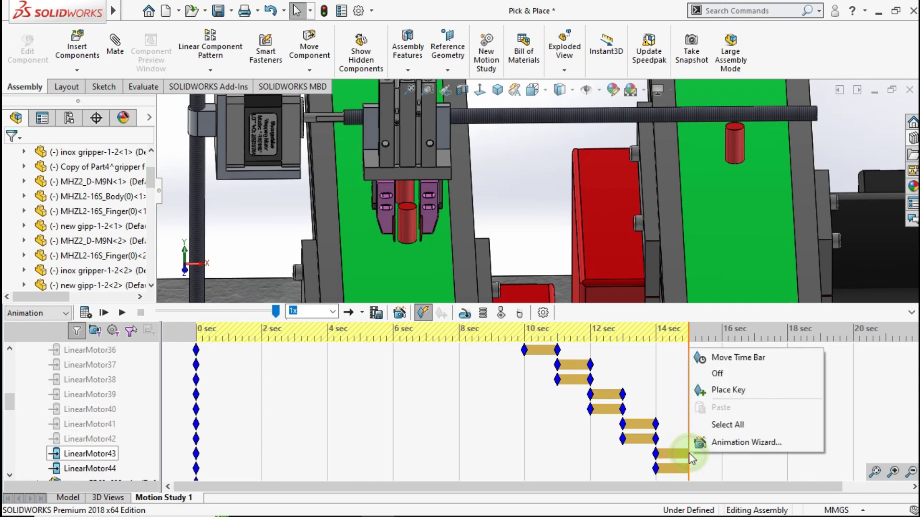
click(721, 374)
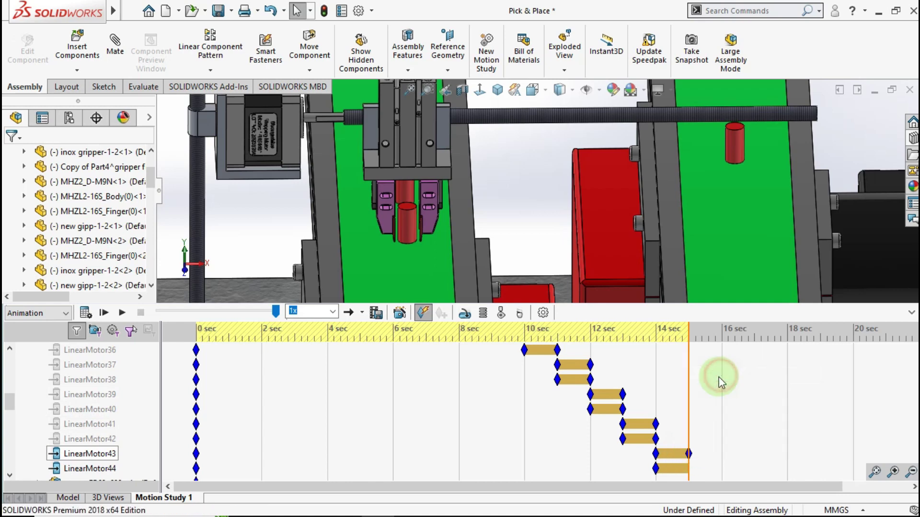
scroll(680, 356, up, 5)
scroll(680, 359, down, 3)
click(686, 419)
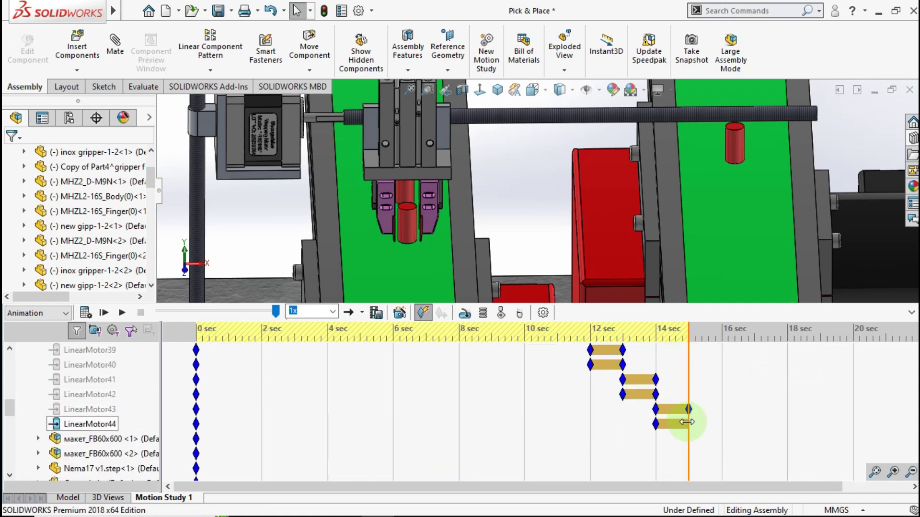
right_click(686, 422)
click(708, 342)
scroll(707, 393, up, 4)
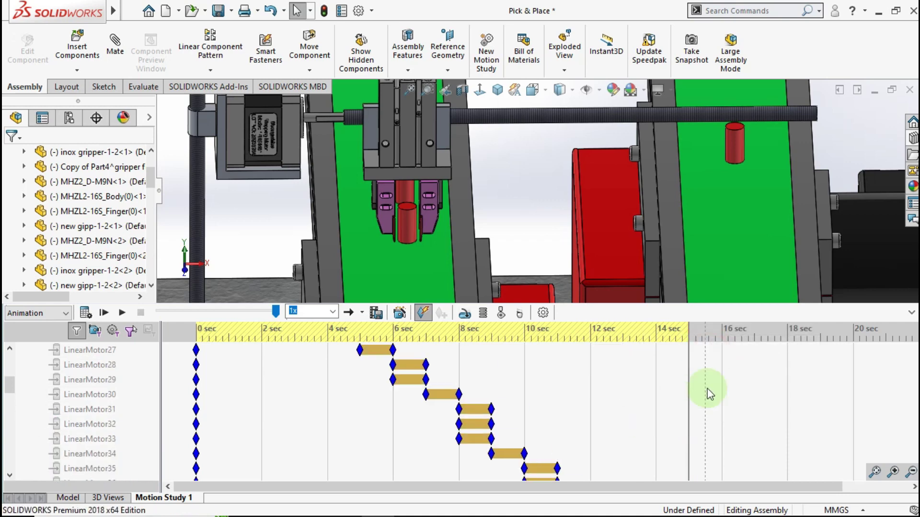
scroll(702, 379, up, 4)
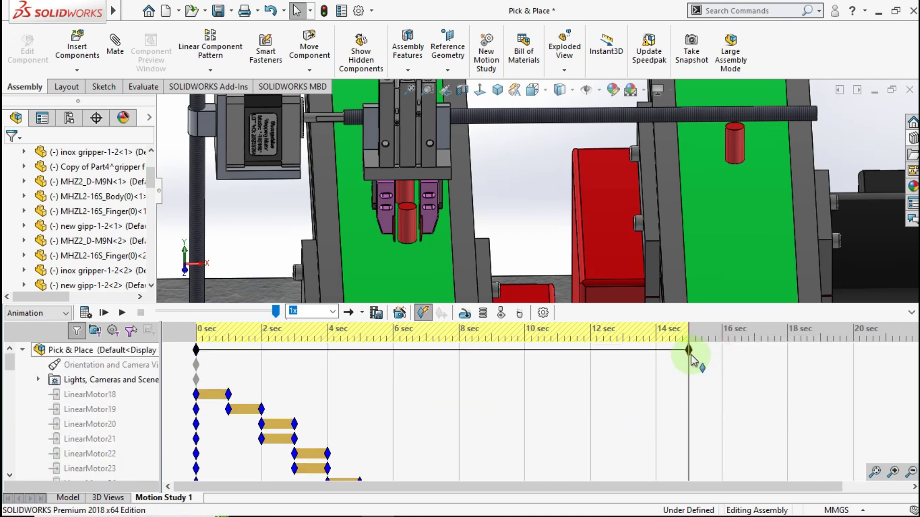
drag(691, 359, 722, 353)
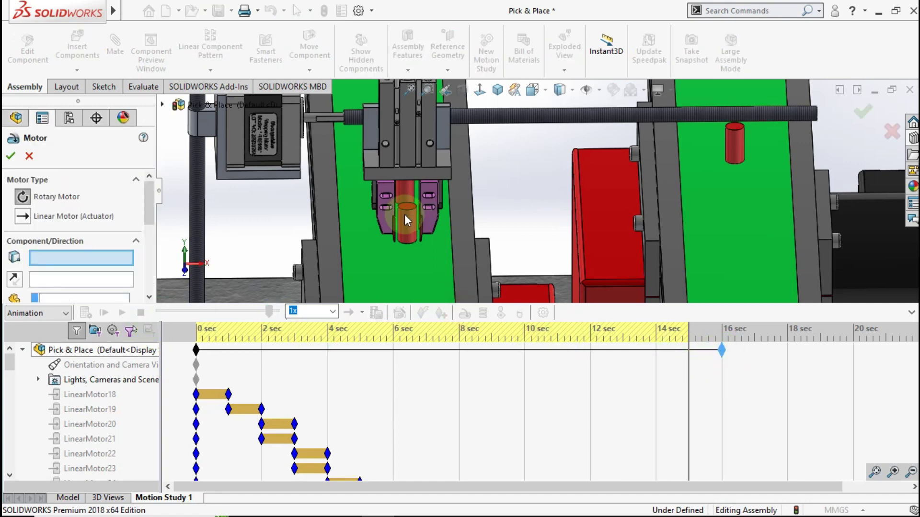
Pick the stepper motor's Base face for a new motor and reverse it upward
scroll(404, 214, down, 5)
middle_drag(405, 214, 408, 178)
scroll(427, 167, down, 3)
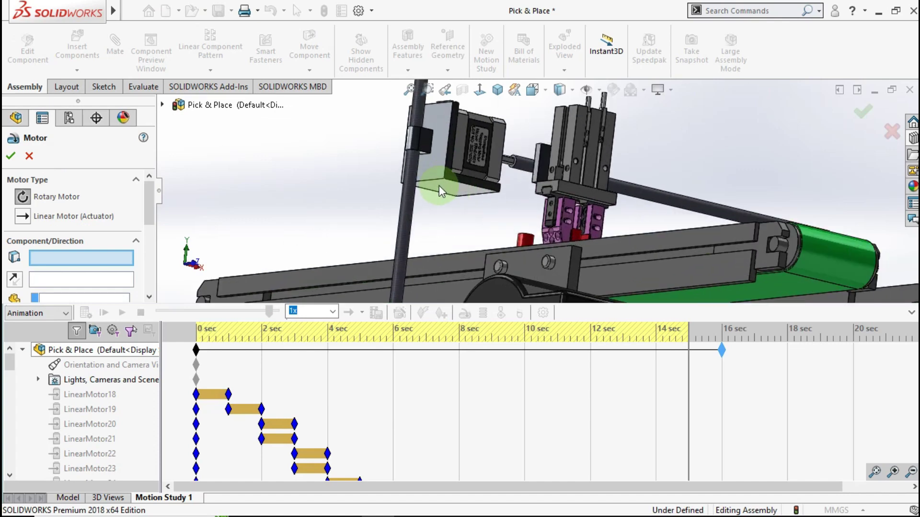
click(448, 190)
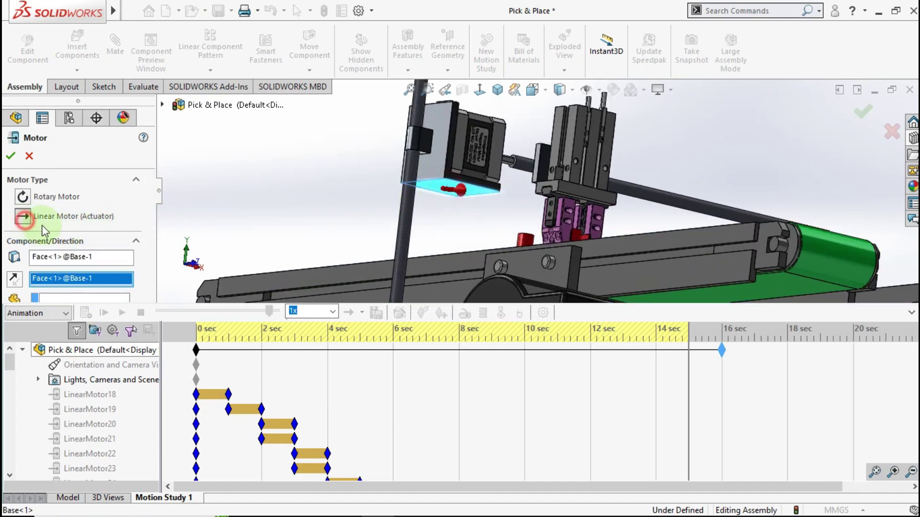
click(14, 278)
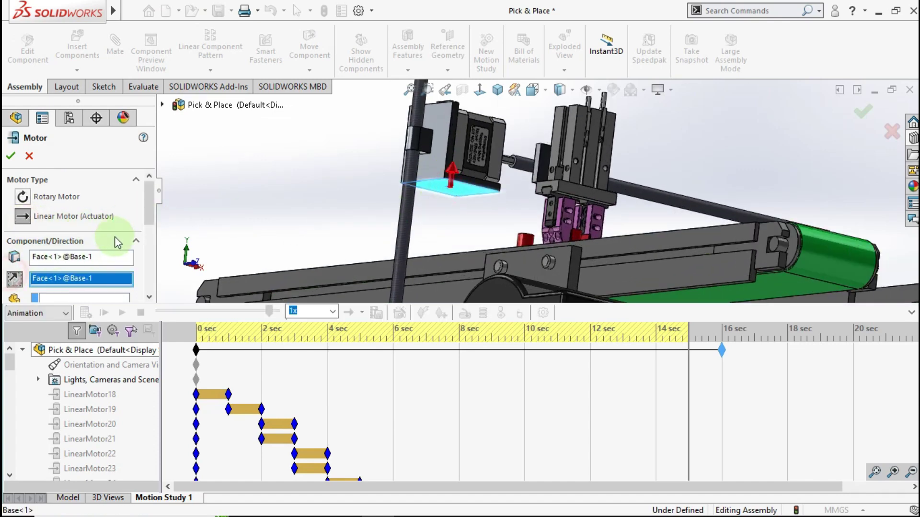
drag(148, 221, 149, 261)
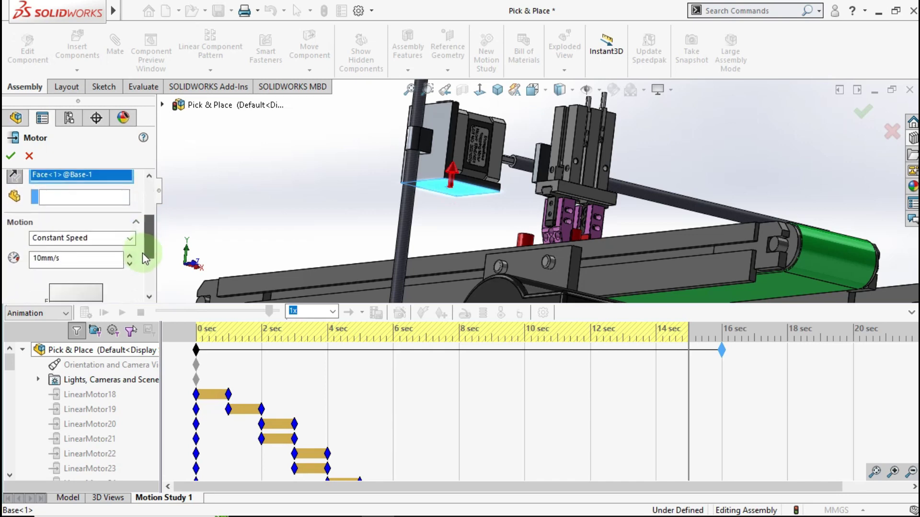
Set the motor to a 40 mm distance move and confirm it
click(122, 233)
click(113, 261)
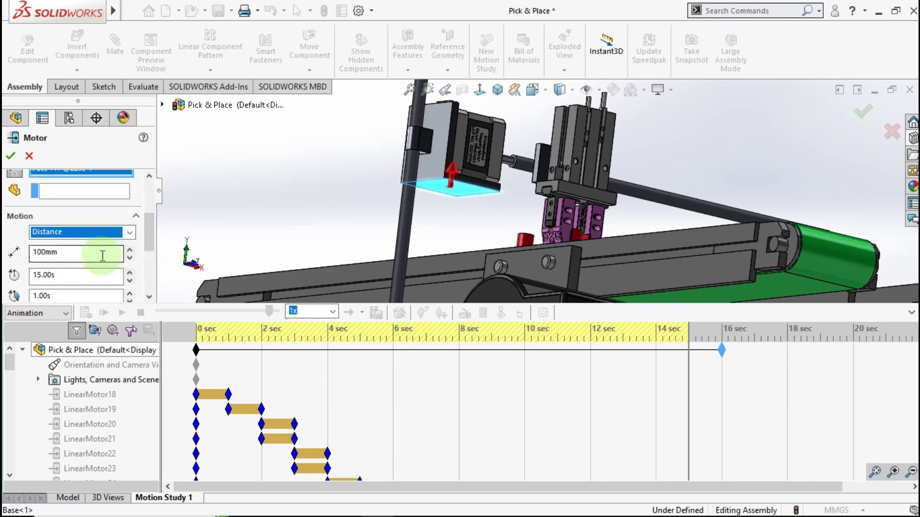
double_click(102, 255)
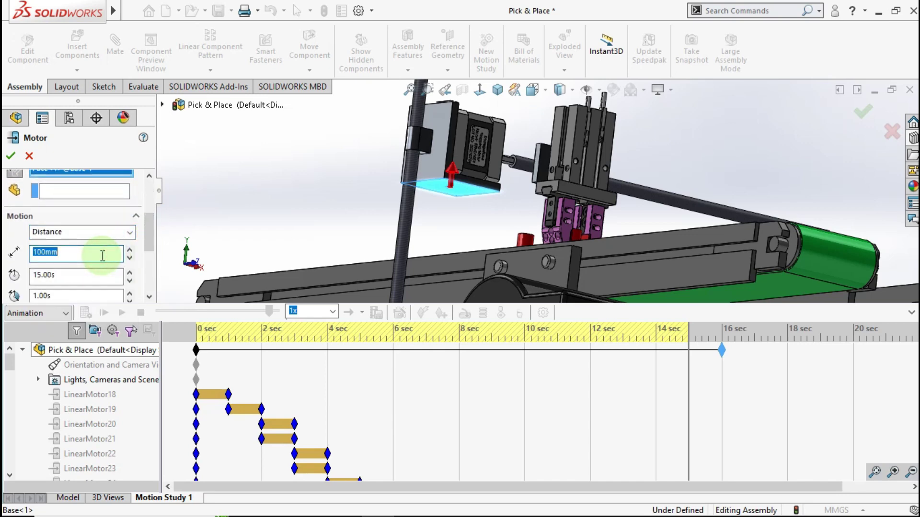
text(40)
click(228, 209)
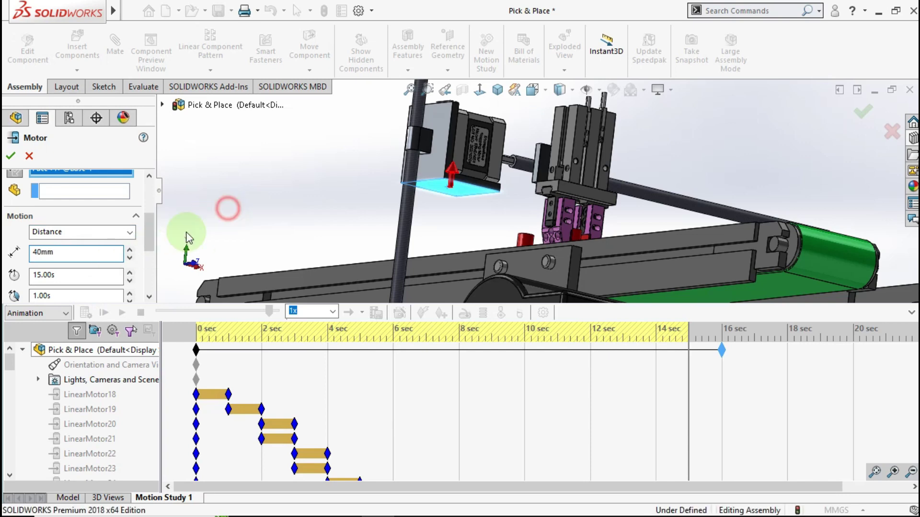
click(9, 157)
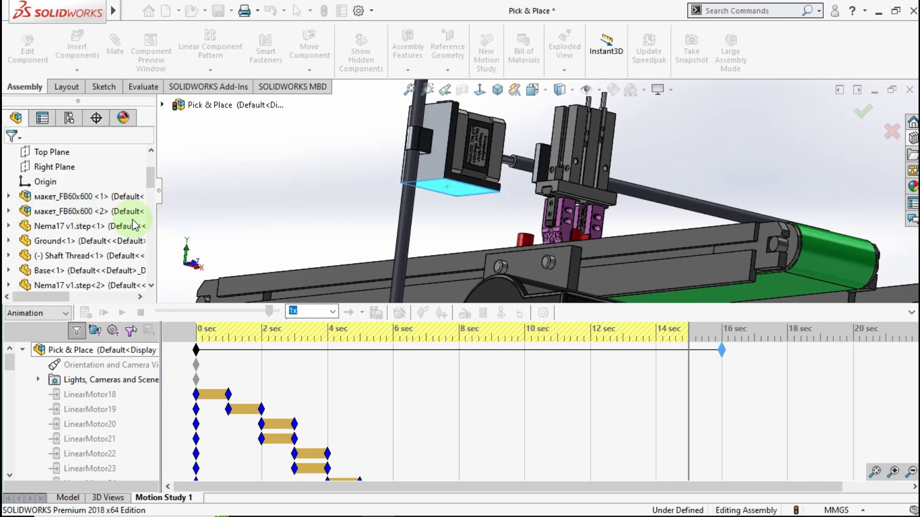
Set the study end to 16 s, switch to isometric view, and play the animation
click(736, 371)
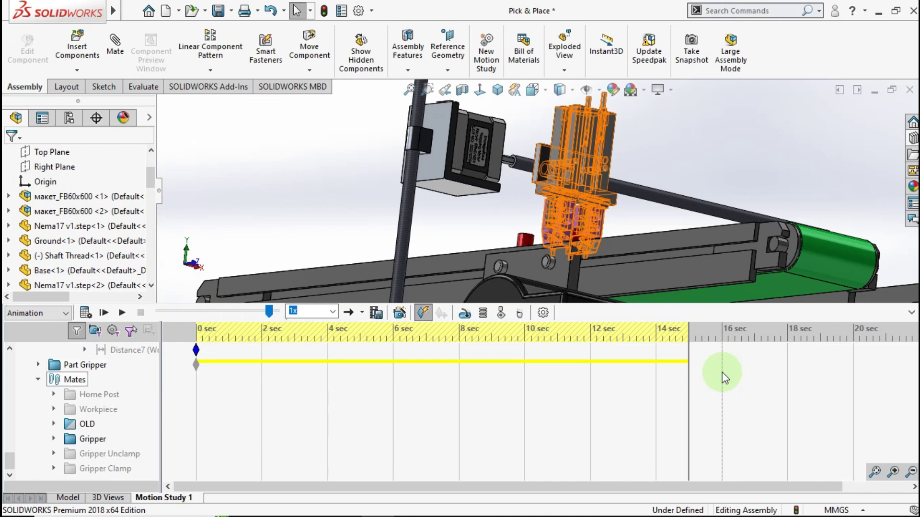
click(722, 372)
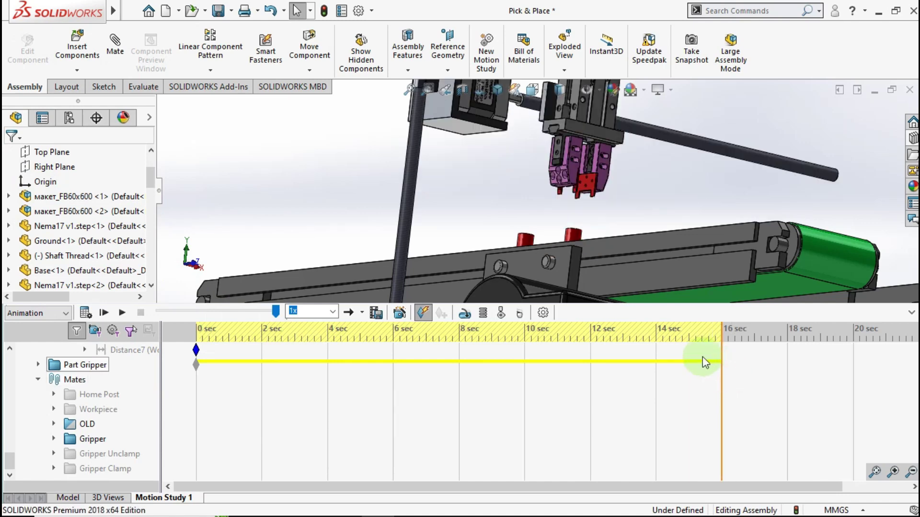
click(499, 91)
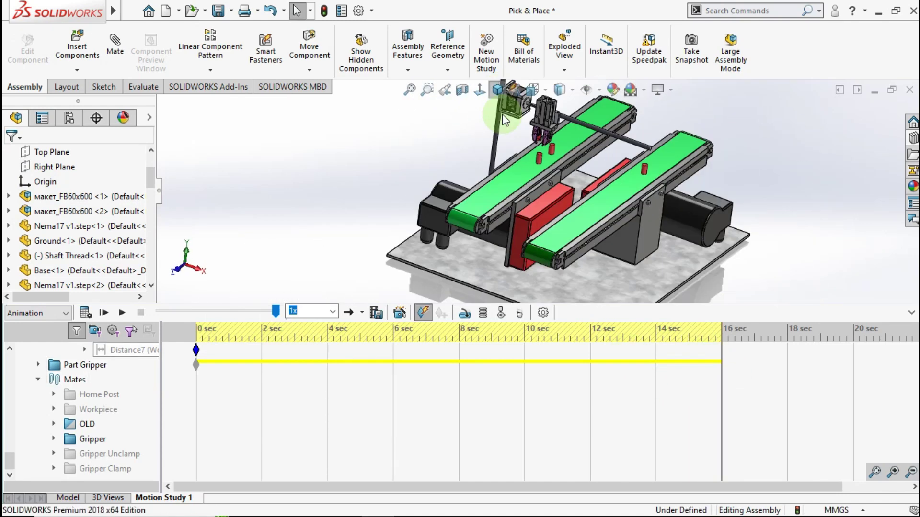
scroll(520, 149, down, 3)
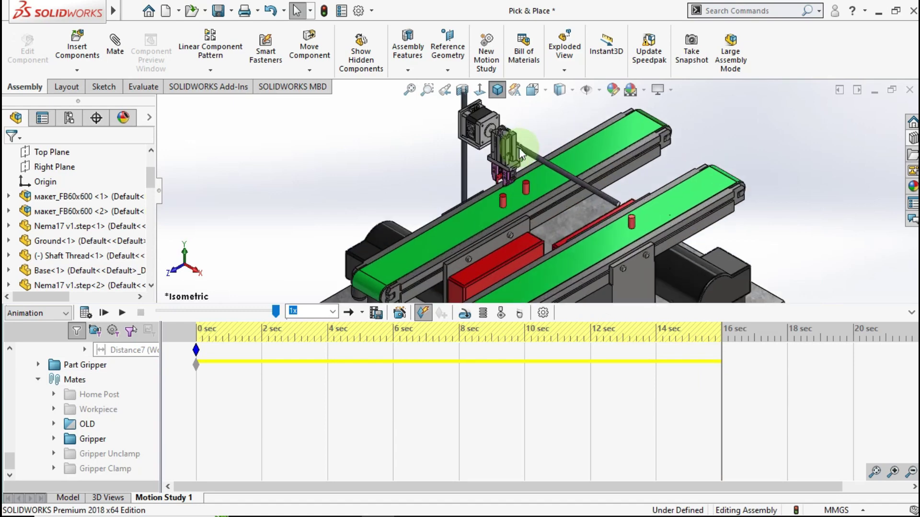
click(125, 315)
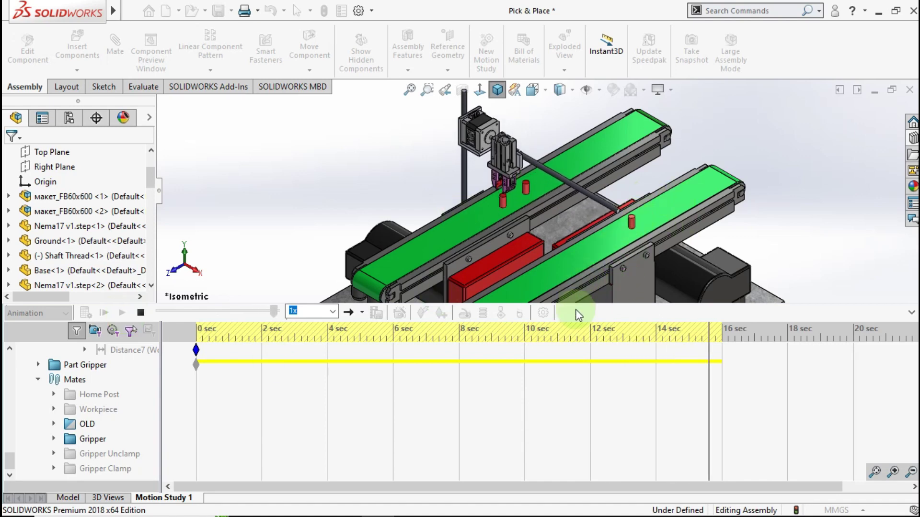
Scrub the timeline between about 8.5 and 10 seconds to inspect motor keys
scroll(554, 376, up, 5)
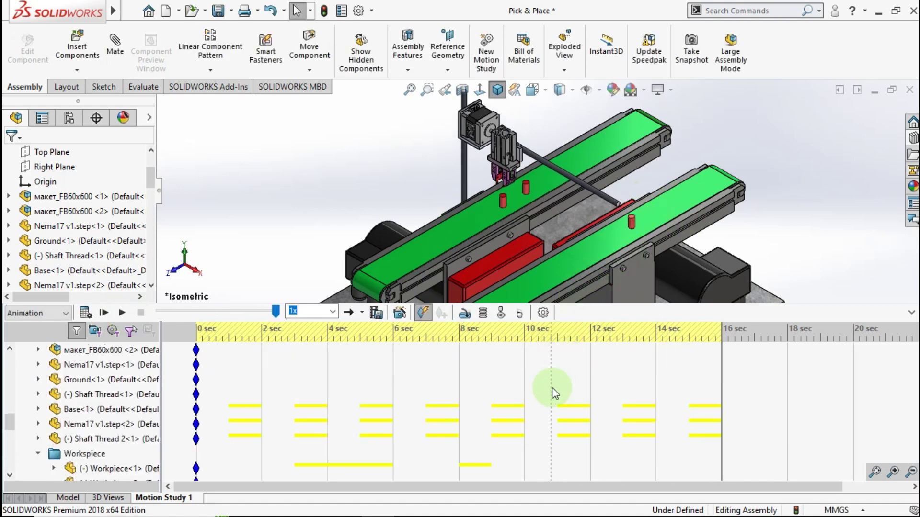
scroll(546, 388, up, 5)
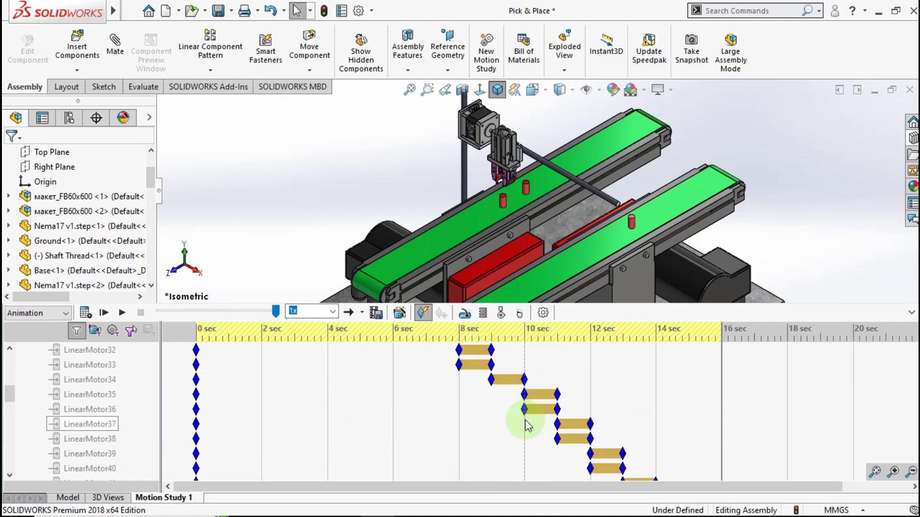
click(525, 422)
click(551, 411)
click(495, 415)
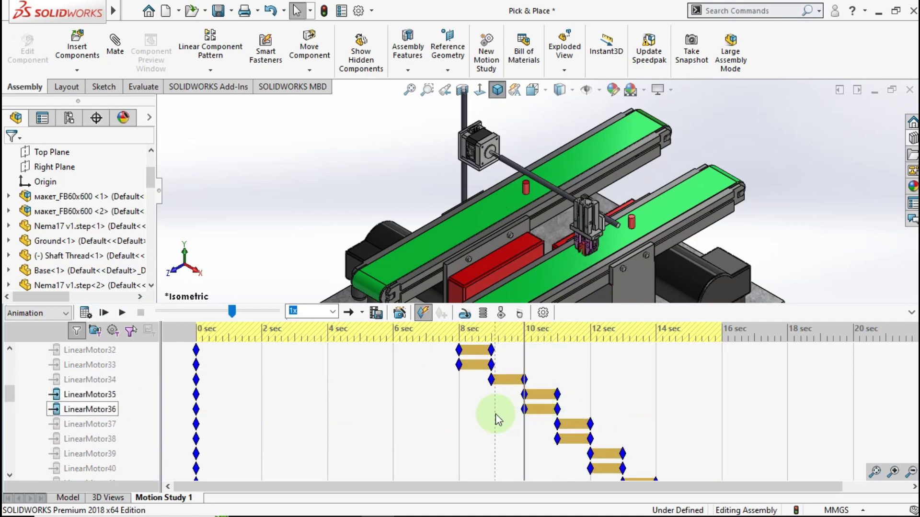
click(492, 416)
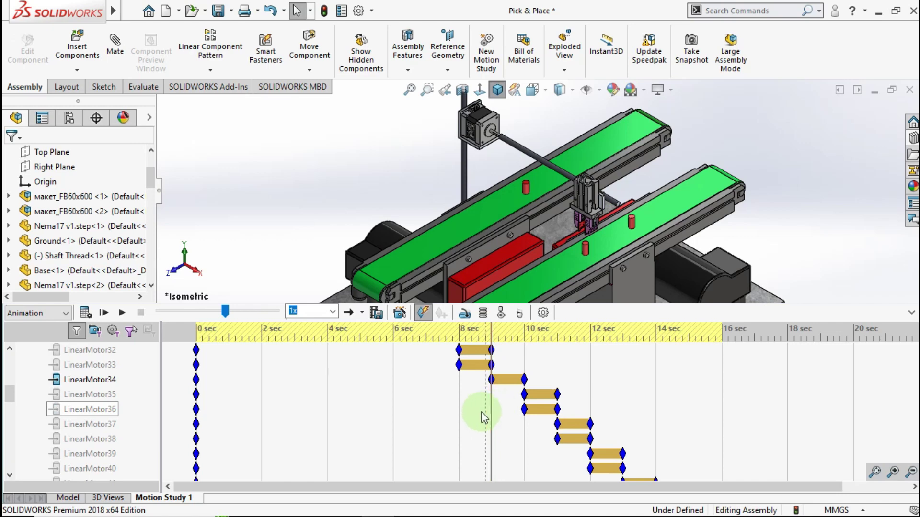
Move LinearMotor45's start key from 0 to about 15 seconds
click(459, 417)
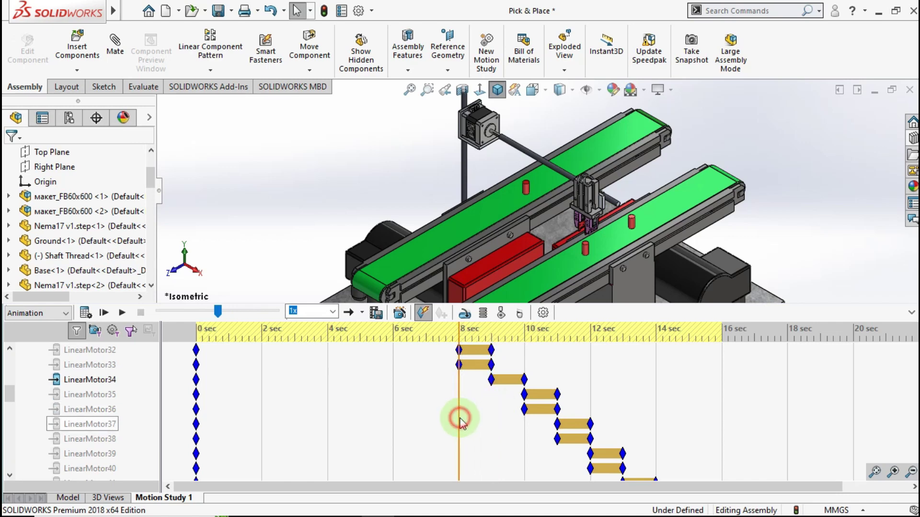
click(501, 404)
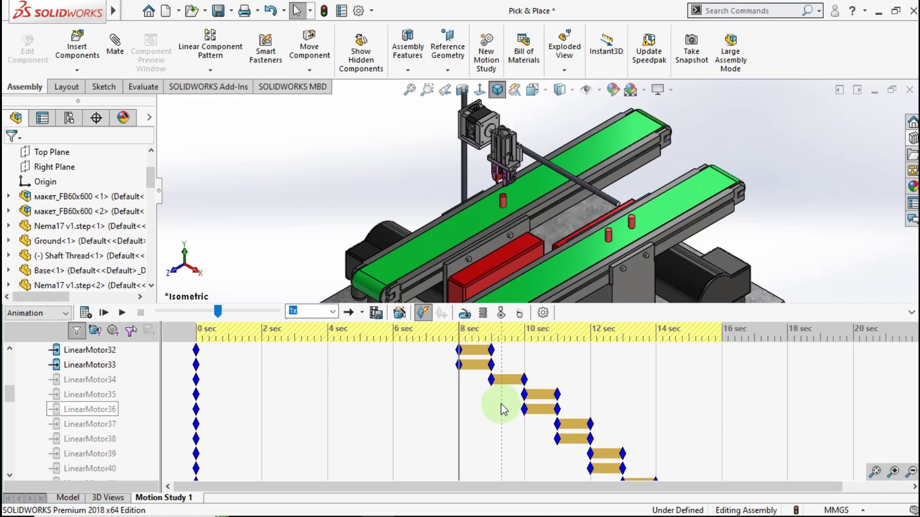
click(484, 345)
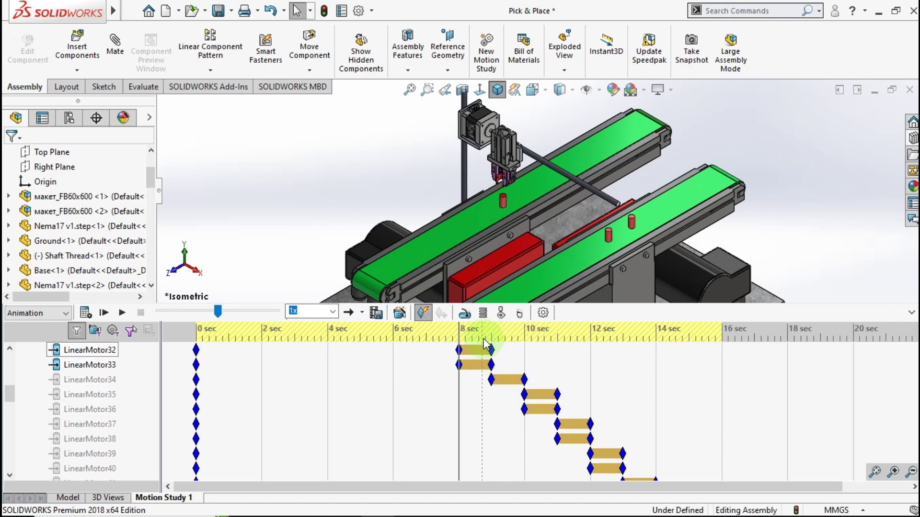
scroll(443, 386, down, 3)
click(267, 409)
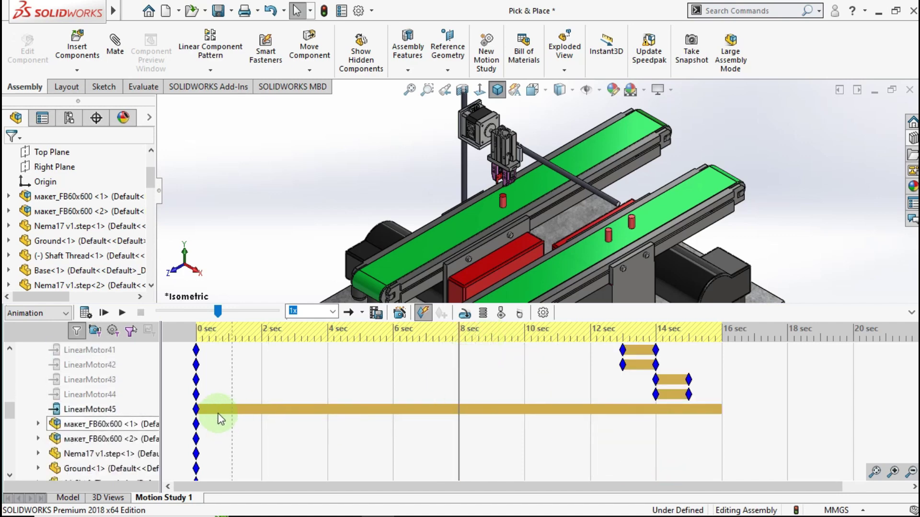
drag(196, 411, 688, 415)
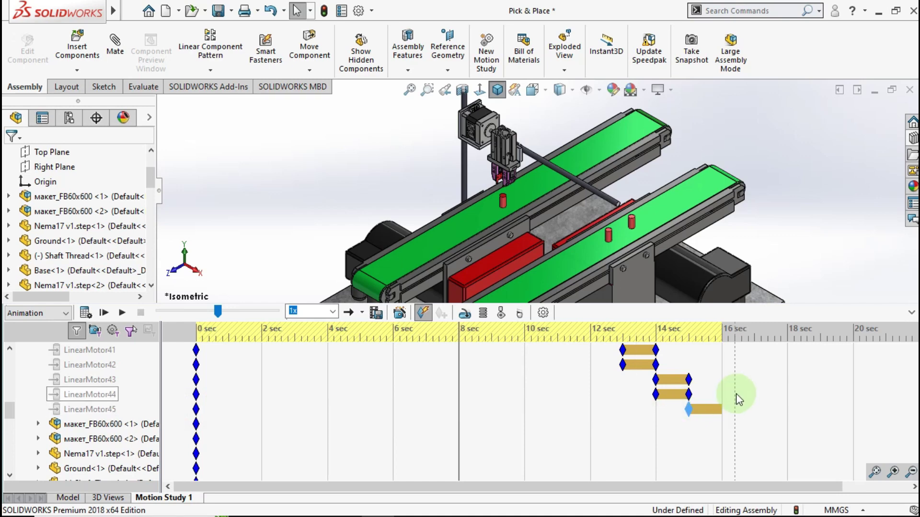
Scrub the time bar between 8 and 9 seconds to check the gripper motion
click(460, 381)
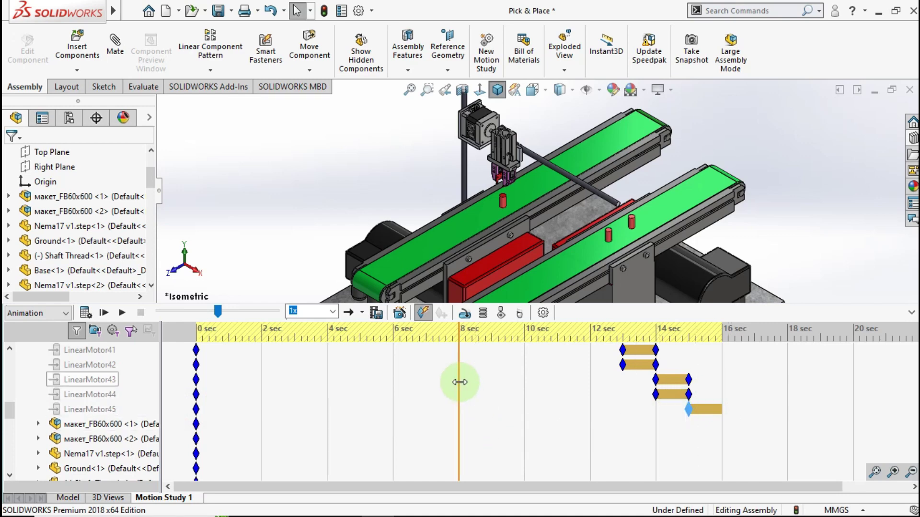
scroll(477, 362, up, 2)
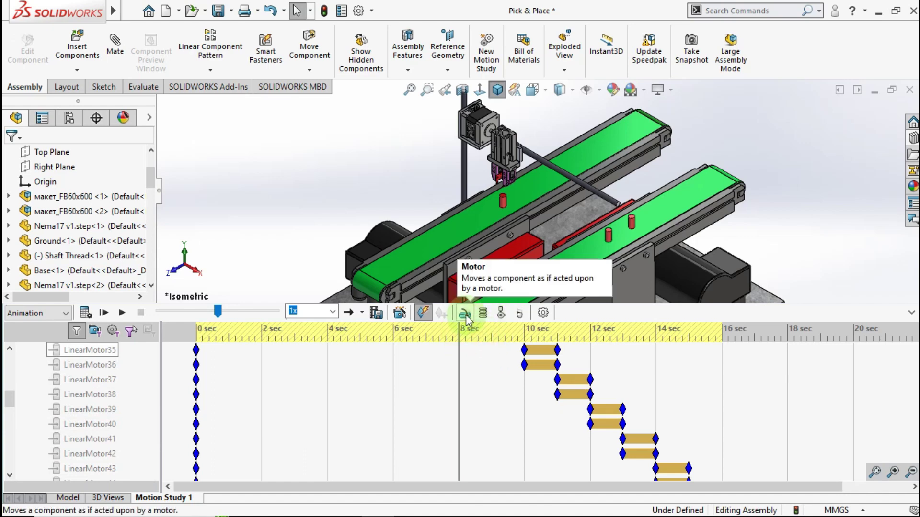
scroll(484, 348, up, 2)
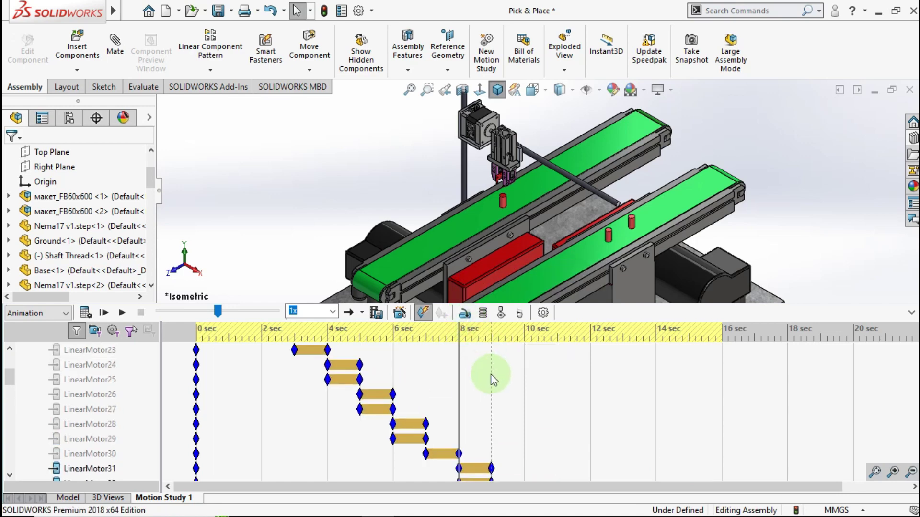
scroll(487, 379, up, 1)
click(491, 377)
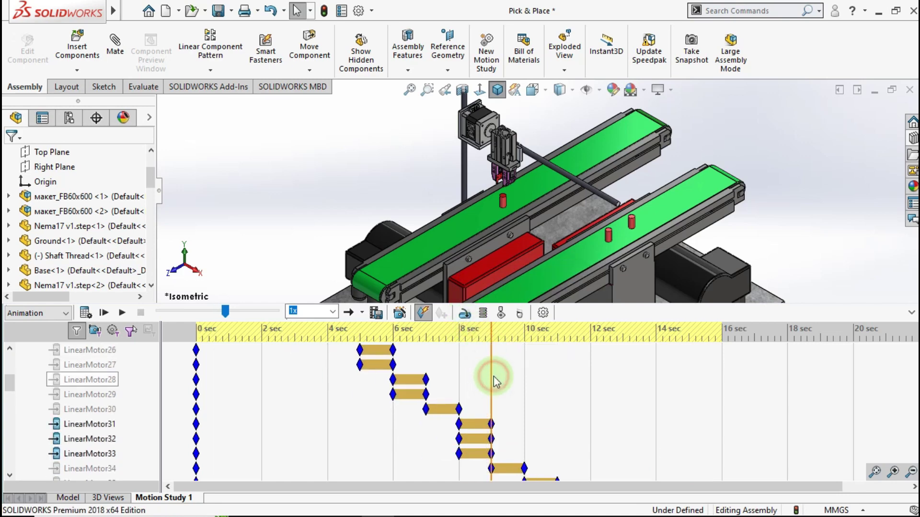
click(460, 376)
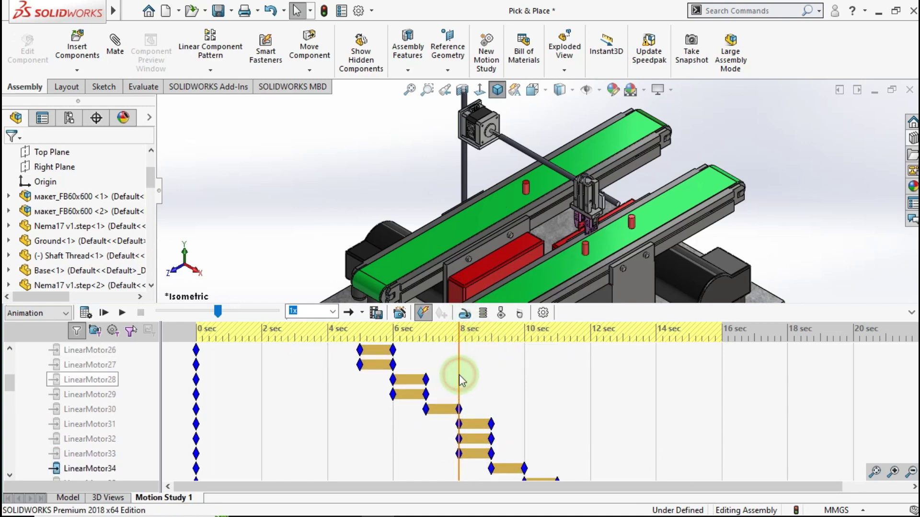
Start a linear motor directed along the conveyor plate edge
click(464, 314)
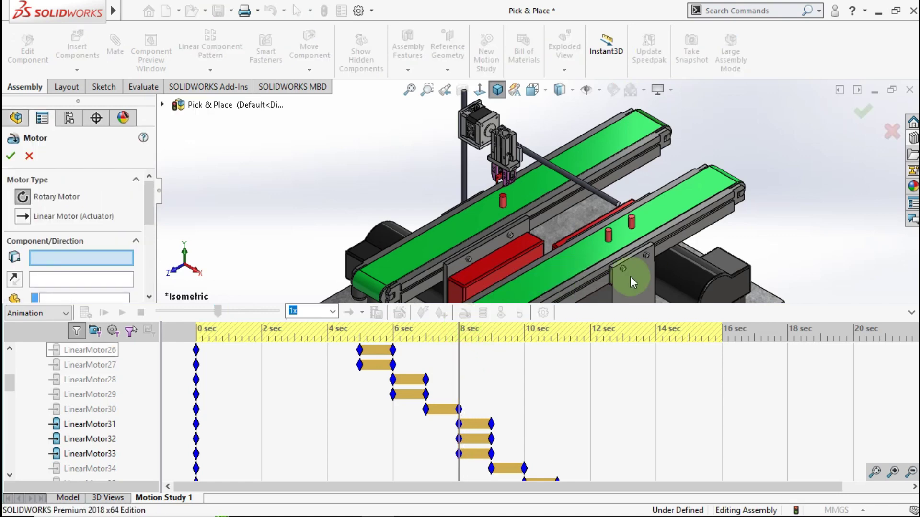
scroll(631, 247, down, 2)
scroll(622, 244, down, 4)
scroll(594, 238, down, 3)
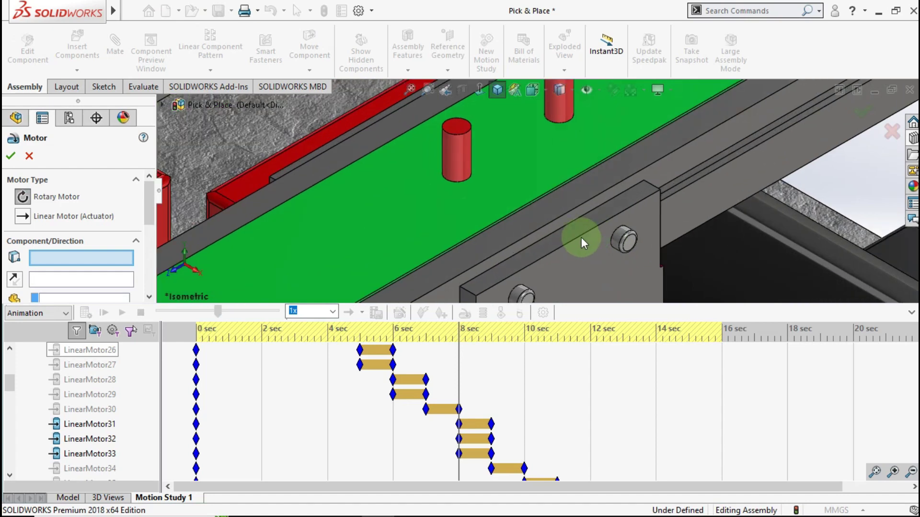
click(579, 243)
scroll(525, 229, up, 2)
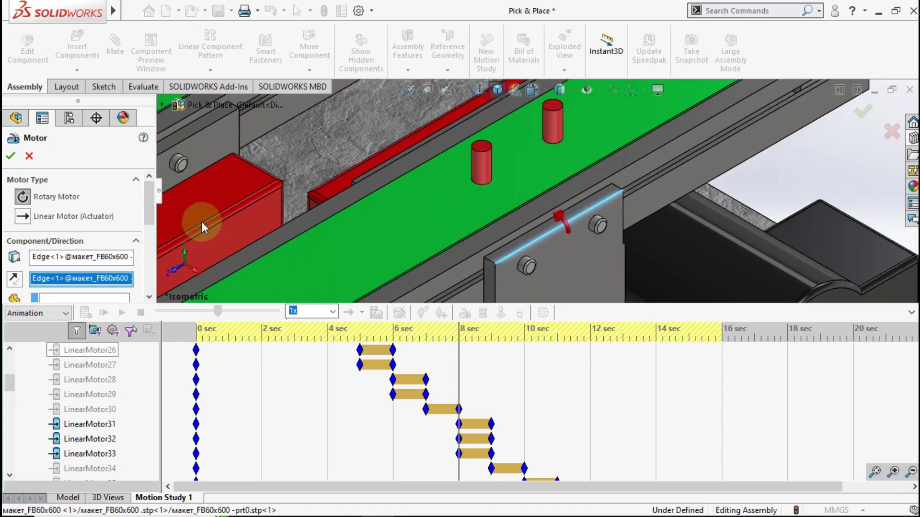
click(22, 216)
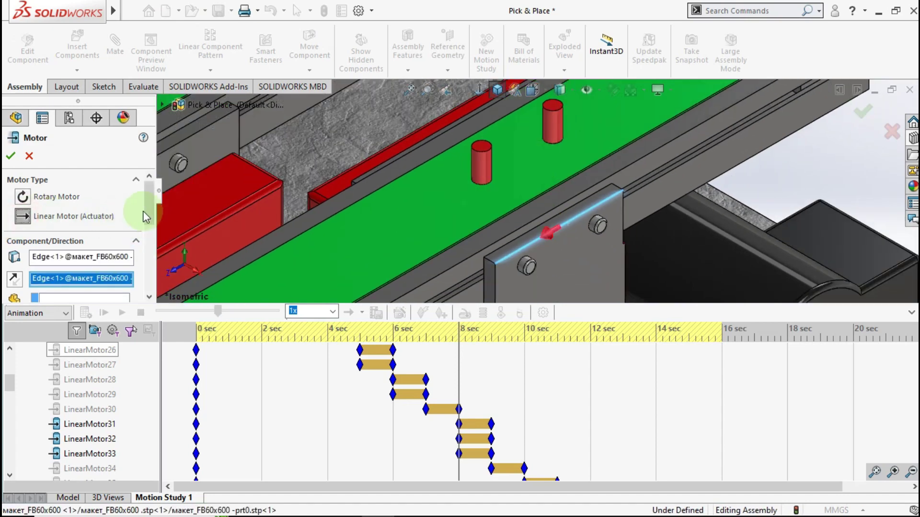
drag(150, 208, 150, 234)
Make the workpiece cylinder the moved component and reverse the direction
click(92, 254)
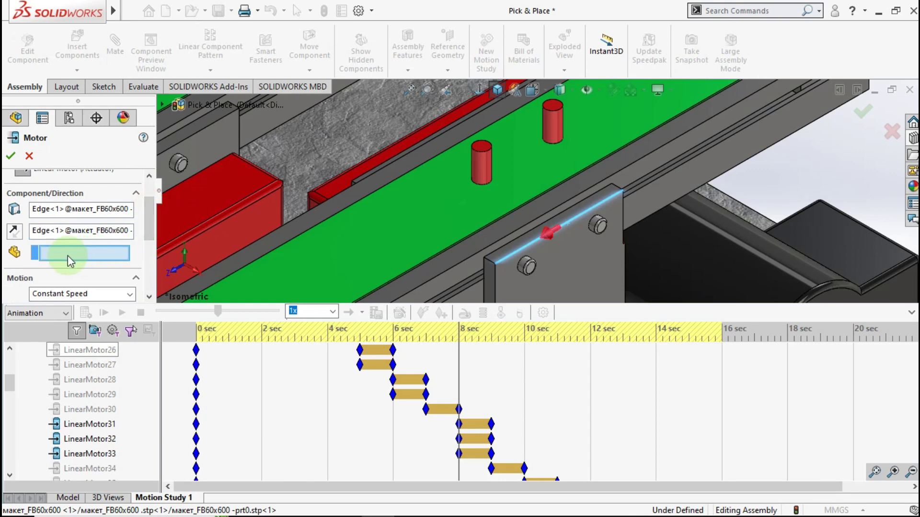
click(551, 123)
click(15, 232)
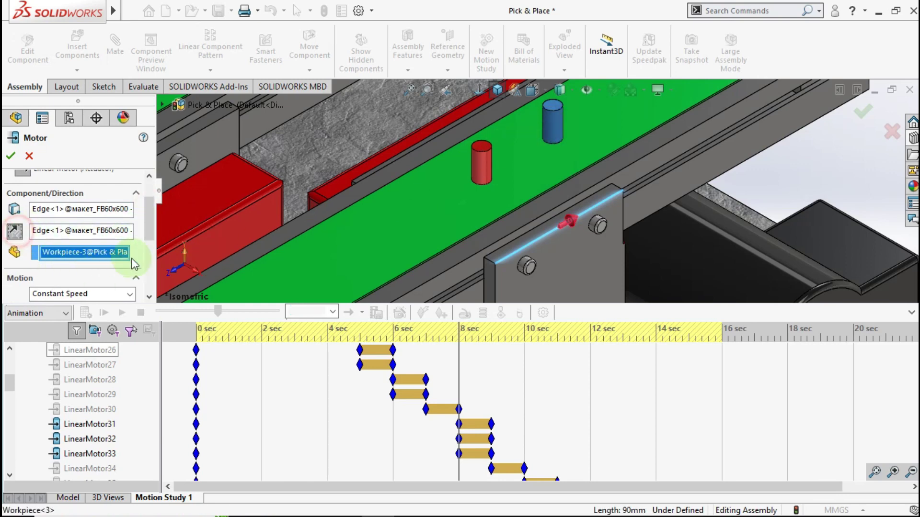
mouse_move(148, 224)
mouse_down()
mouse_move(136, 271)
mouse_move(128, 247)
mouse_up()
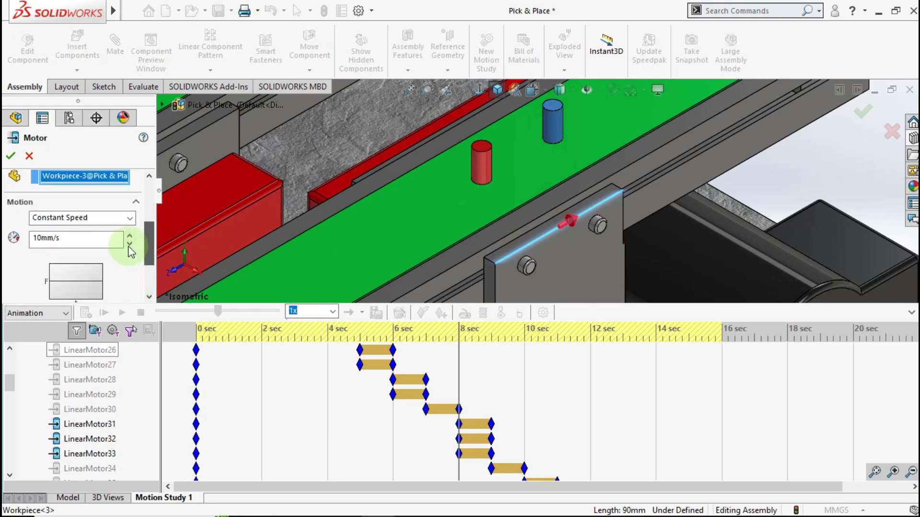
Give the workpiece motor a 50 mm distance move and confirm it
click(107, 223)
click(95, 242)
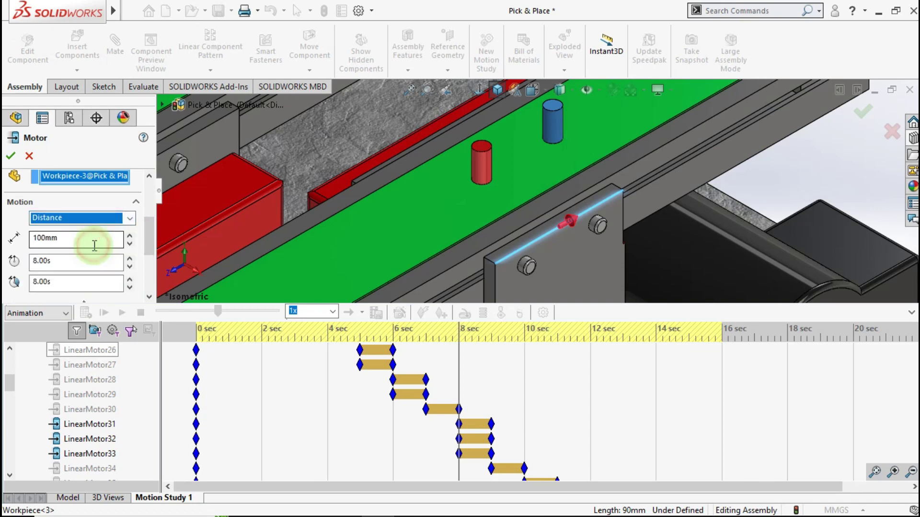
click(96, 238)
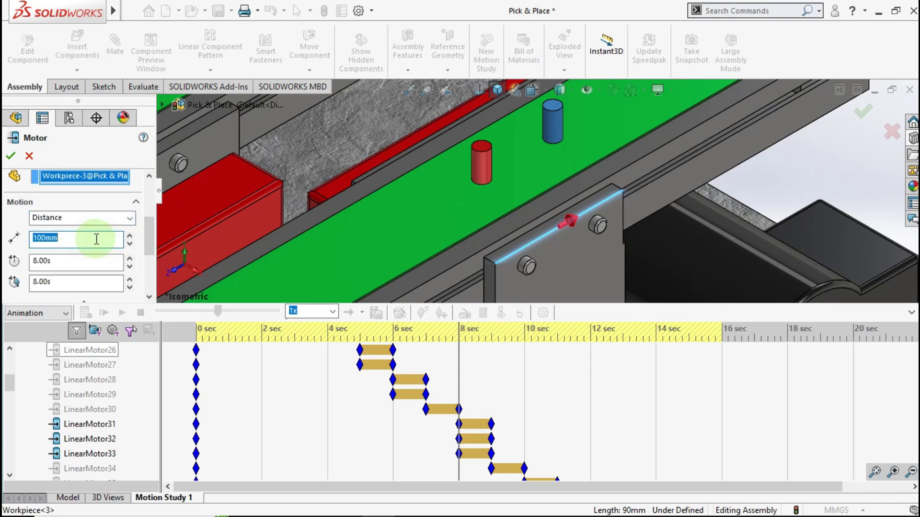
text(5)
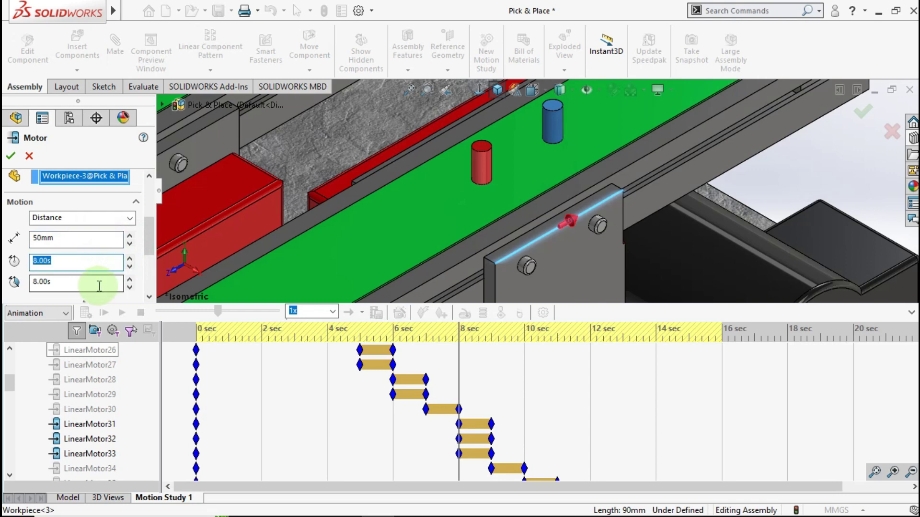
text(1)
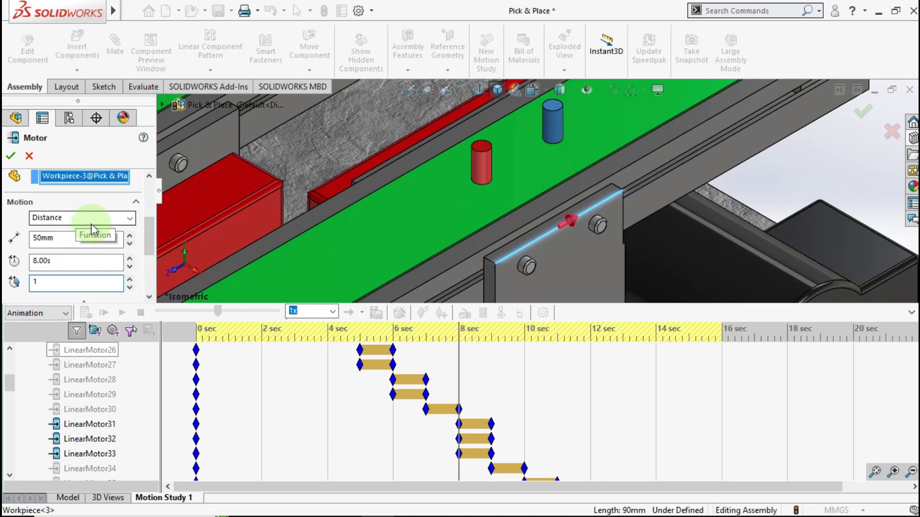
click(10, 158)
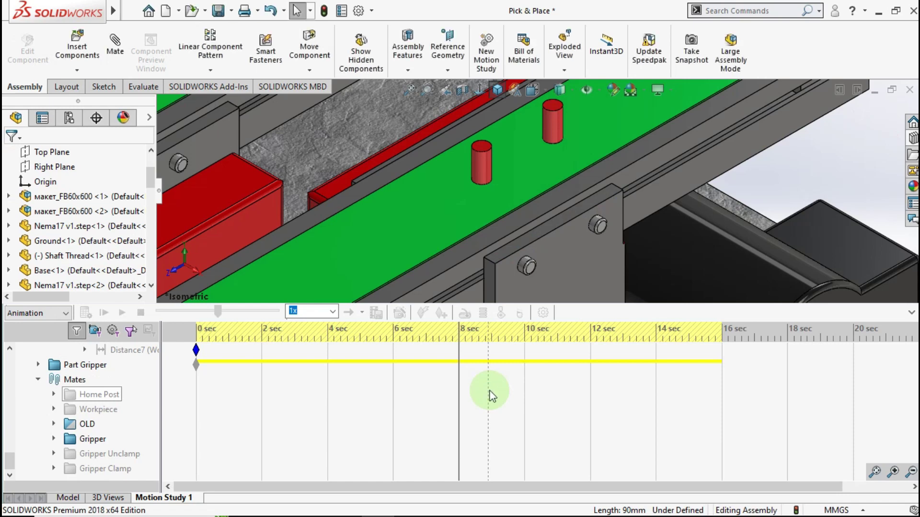
Move LinearMotor46's start to 8 s and place the time bar at 9 s
scroll(489, 395, down, 1)
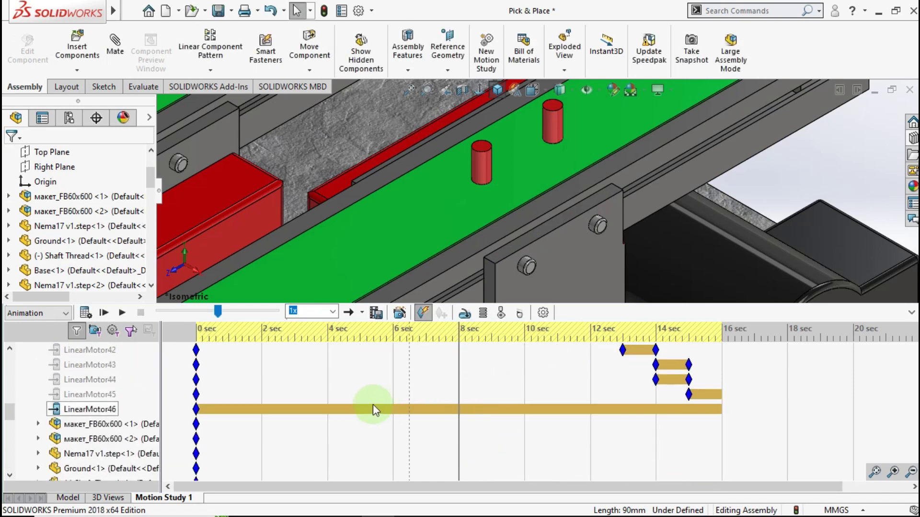
mouse_move(197, 411)
mouse_down()
mouse_move(460, 412)
mouse_move(490, 427)
mouse_up()
scroll(501, 402, up, 2)
scroll(501, 403, up, 2)
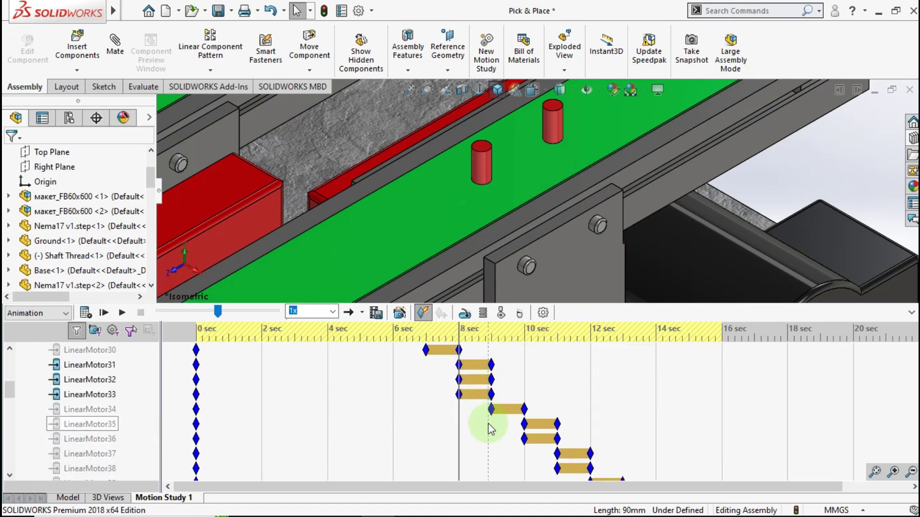
click(492, 426)
End LinearMotor46 at 9 s, then recalculate the study in the full machine view
scroll(494, 426, down, 2)
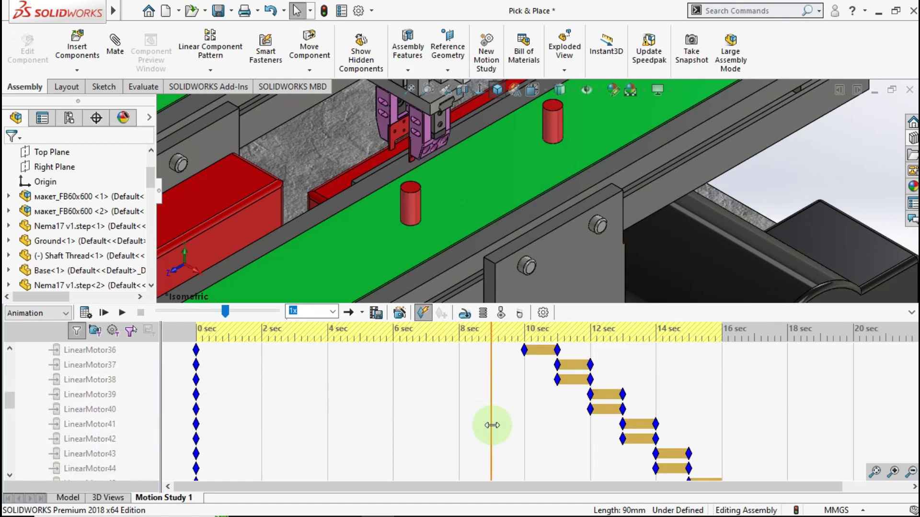
scroll(494, 426, down, 4)
scroll(494, 425, up, 2)
drag(493, 424, 489, 409)
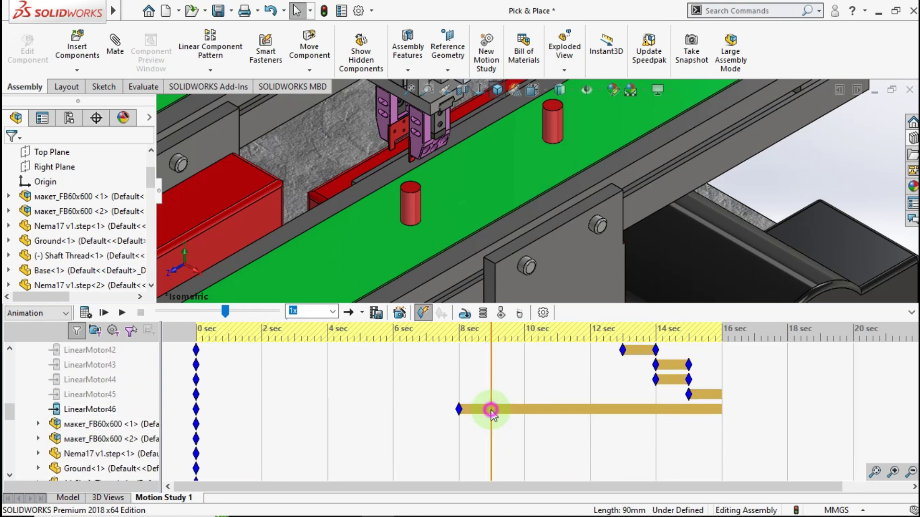
right_click(491, 410)
click(489, 435)
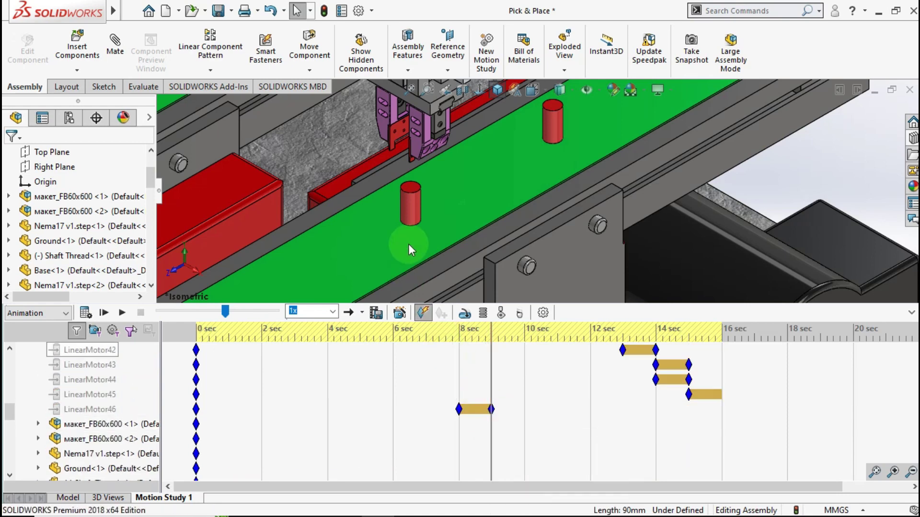
click(495, 91)
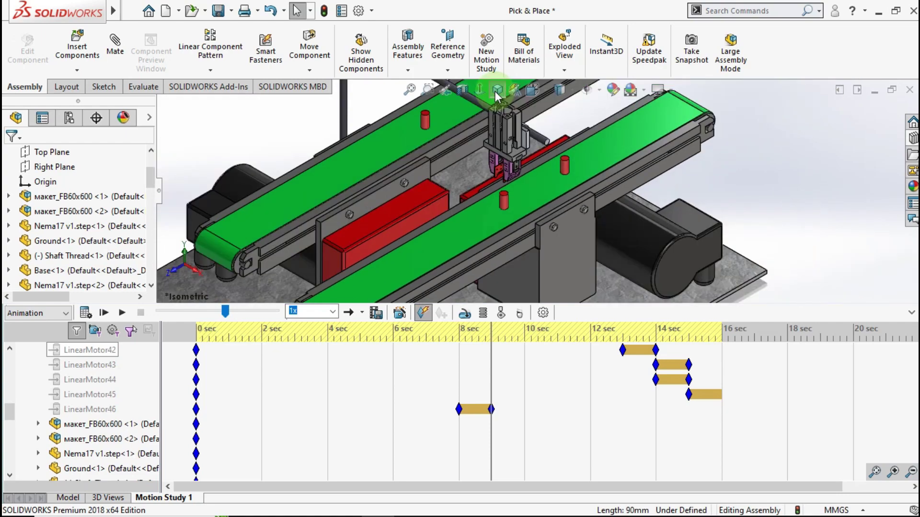
scroll(566, 171, down, 5)
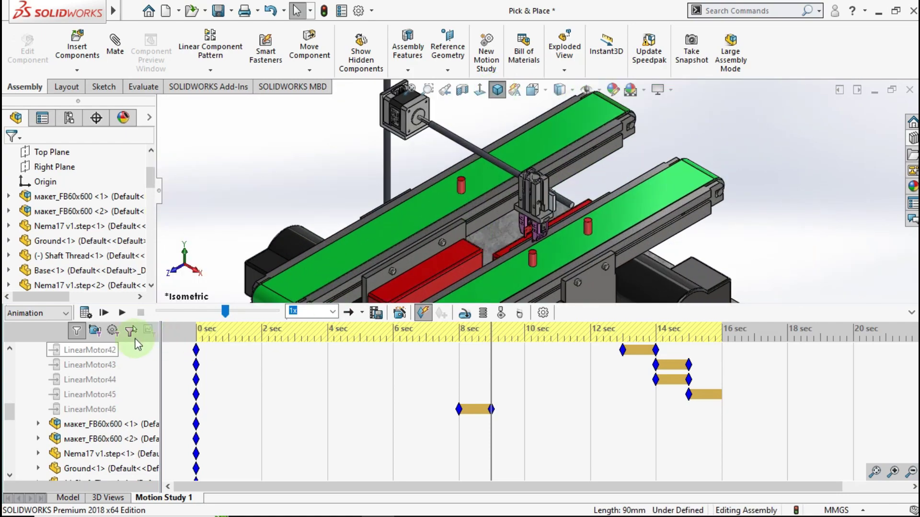
click(91, 314)
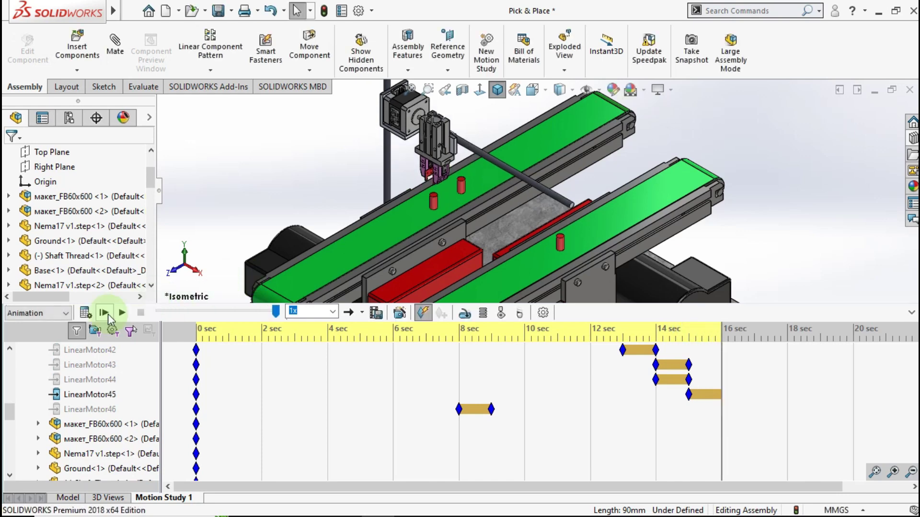
Play the Pick & Place animation from the start
click(123, 314)
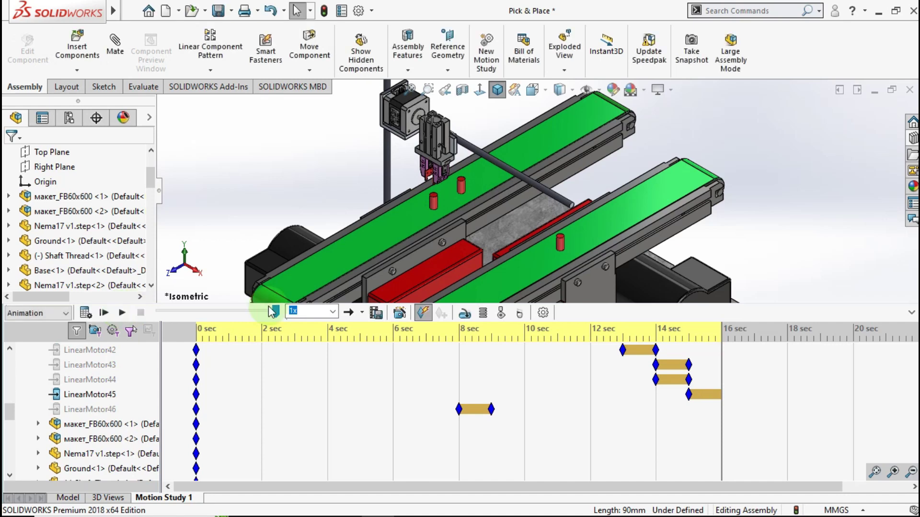
Turn LinearMotor45 off at 16 s and unsuppress the Gripper Unclamp mates
drag(696, 394, 720, 396)
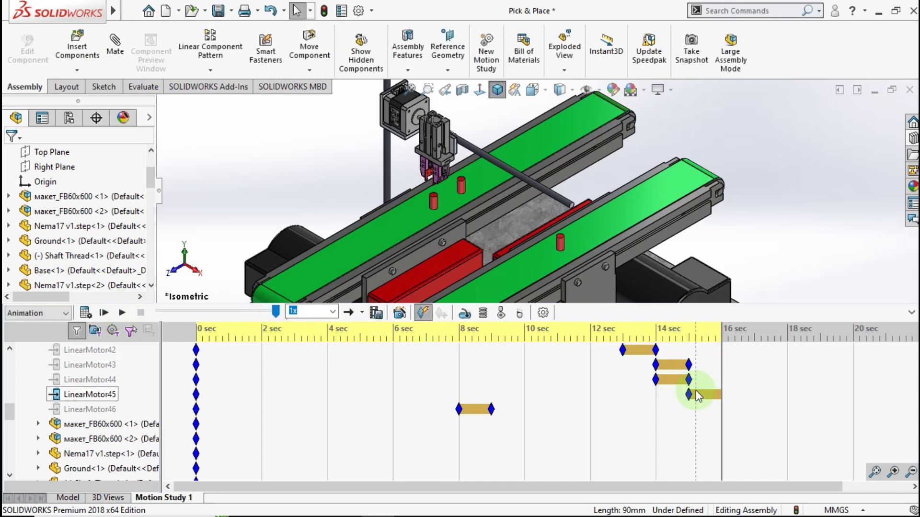
right_click(722, 394)
click(731, 417)
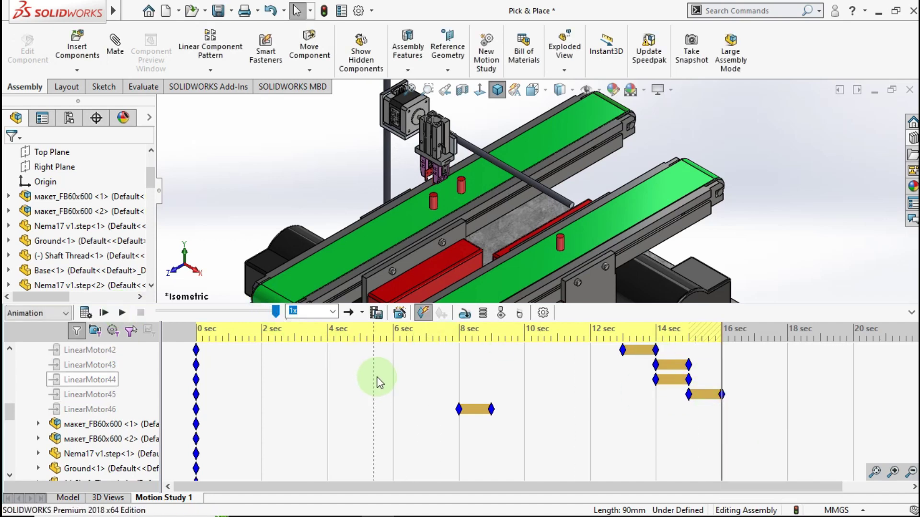
scroll(164, 433, down, 10)
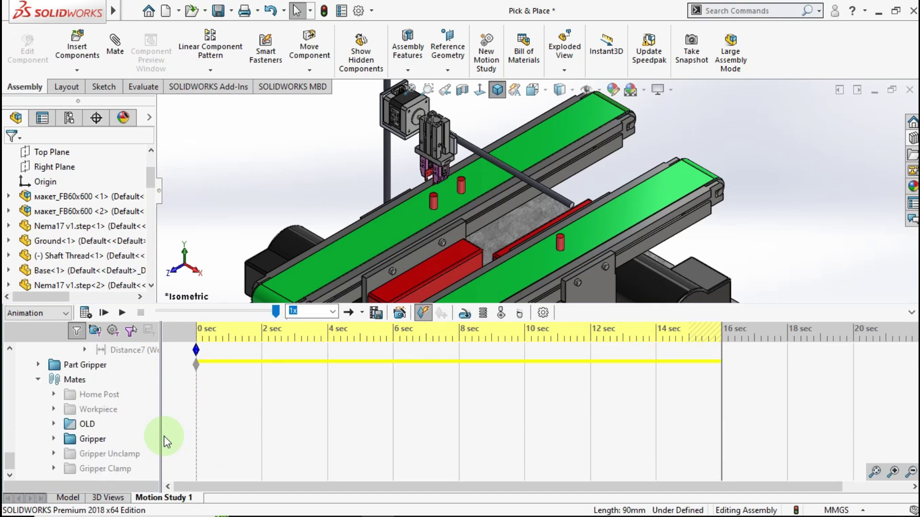
right_click(115, 460)
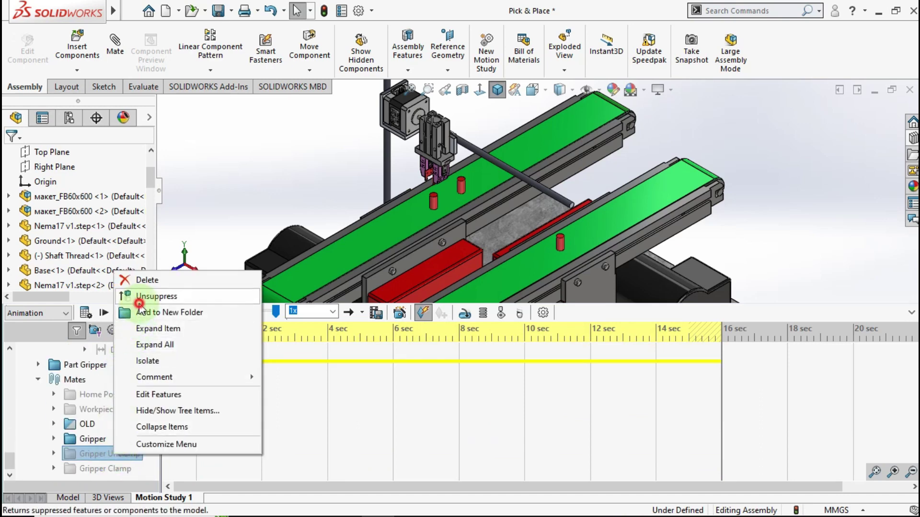
click(140, 304)
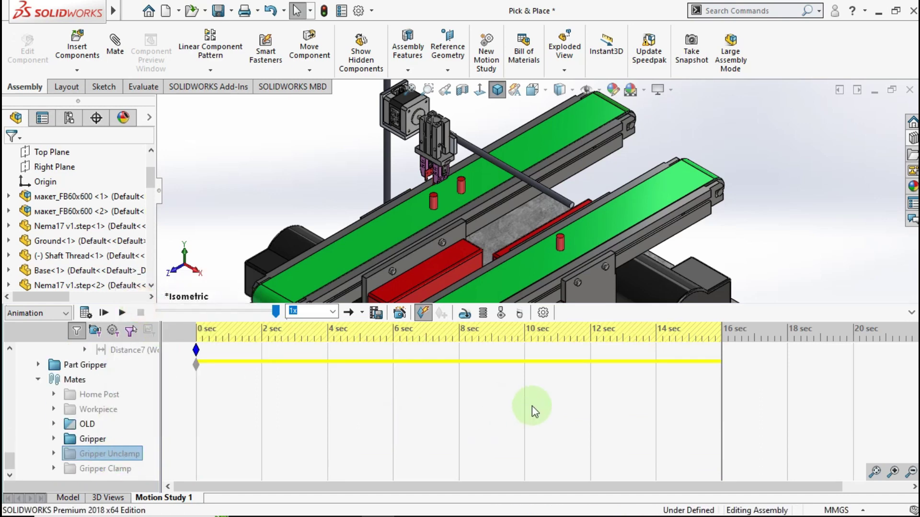
Drag the study's end key from 16 to about 17 seconds
scroll(671, 410, down, 5)
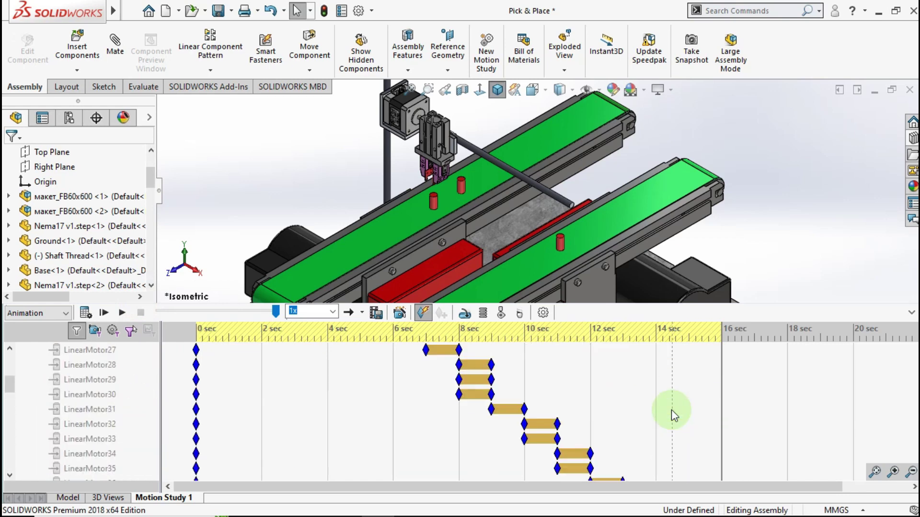
scroll(671, 410, down, 2)
scroll(671, 409, down, 2)
scroll(671, 409, up, 5)
scroll(671, 410, up, 5)
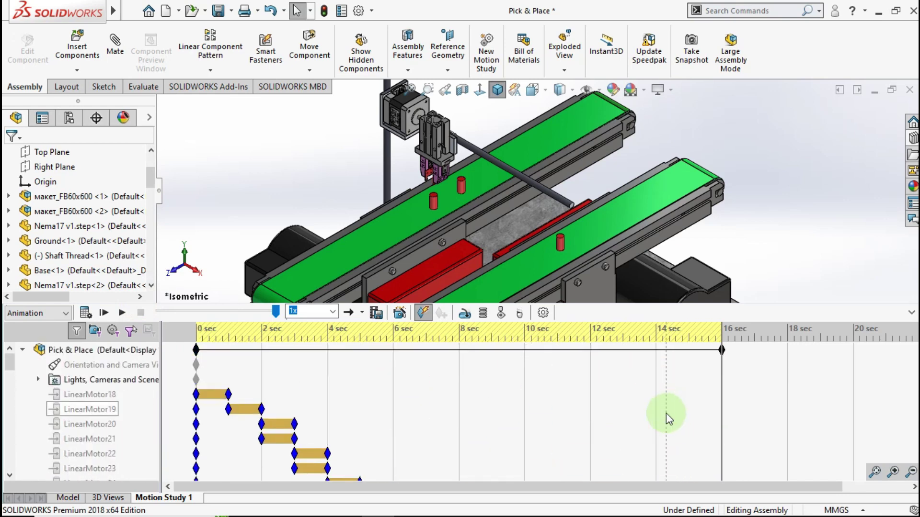
click(722, 350)
drag(724, 351, 755, 354)
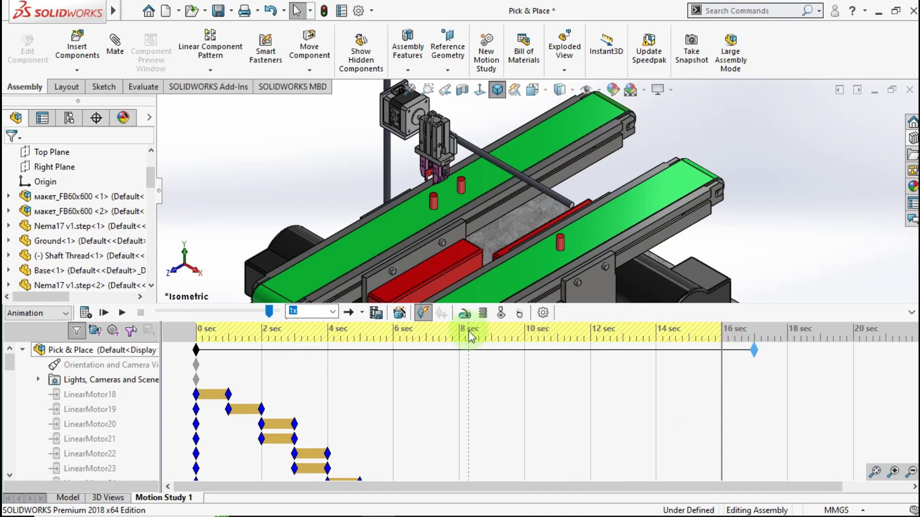
Add a linear motor on the gripper body face moving 179mm, starting at 16.00s for 1.00s
click(469, 314)
scroll(461, 156, down, 3)
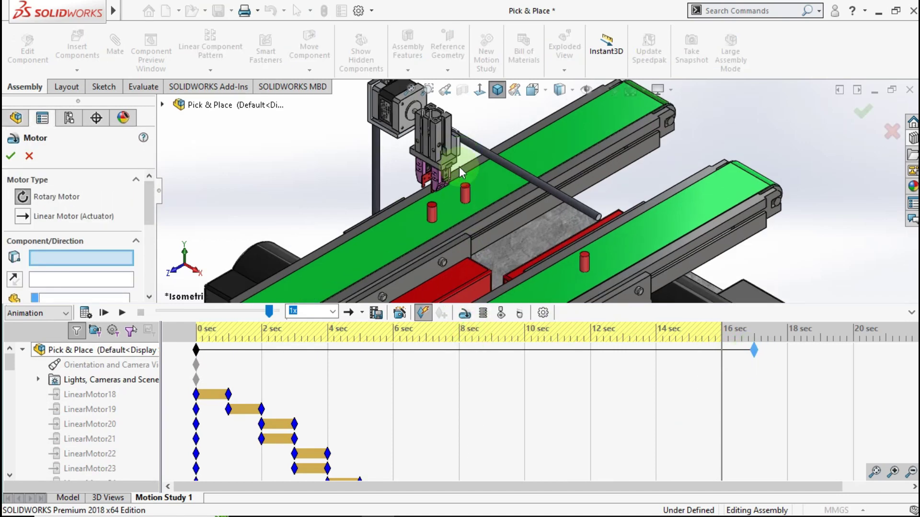
scroll(459, 168, down, 3)
scroll(459, 171, down, 2)
click(485, 171)
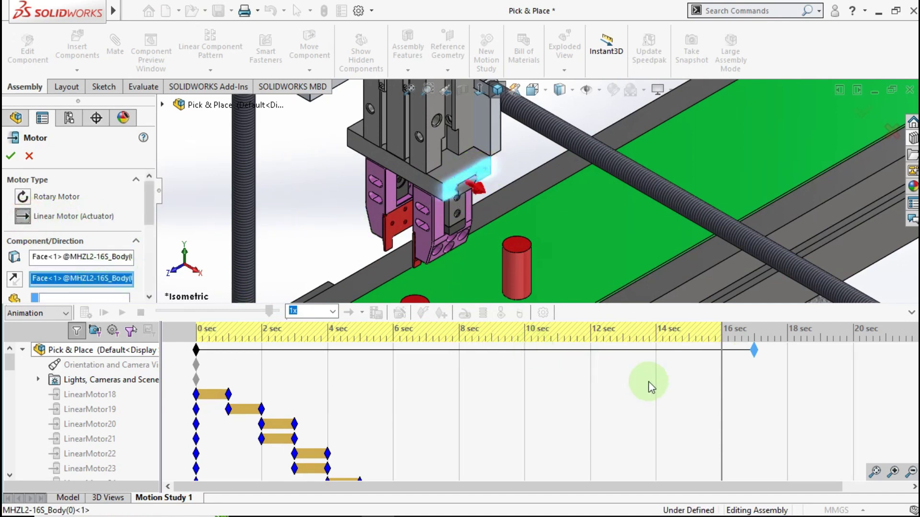
click(148, 221)
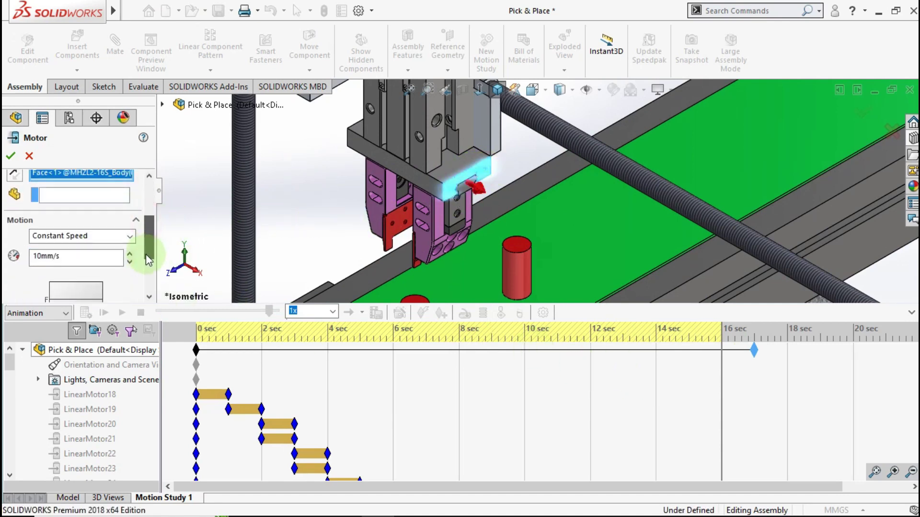
click(113, 234)
click(80, 259)
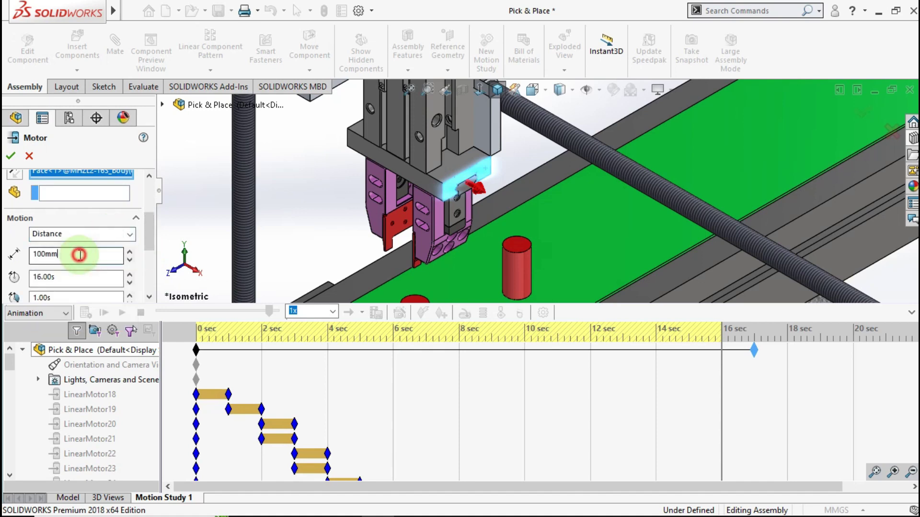
text(179)
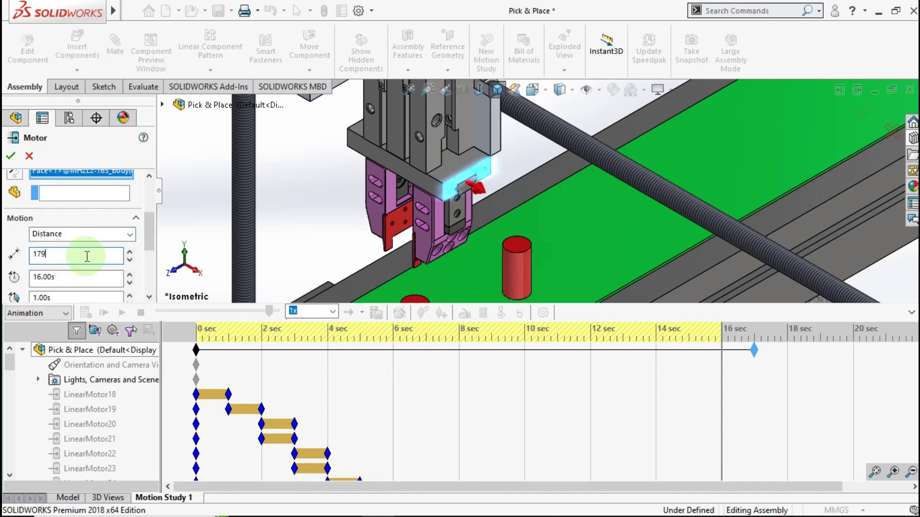
click(10, 158)
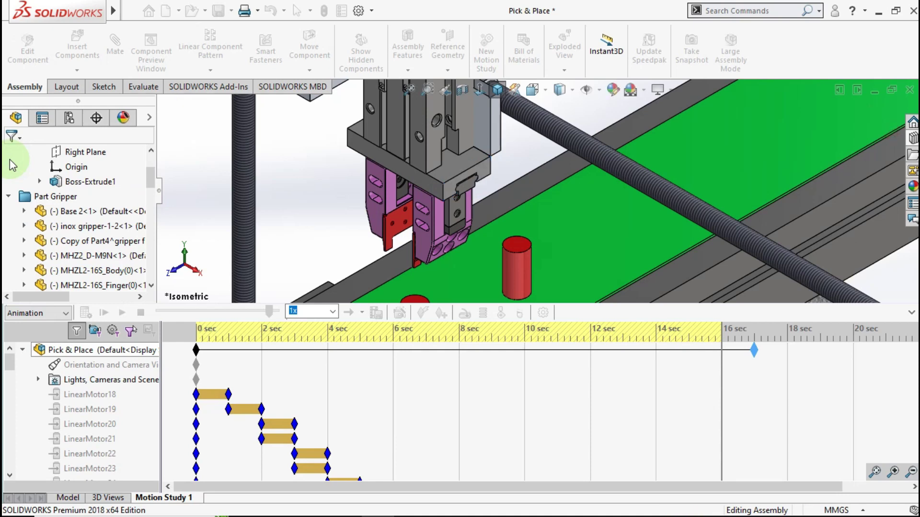
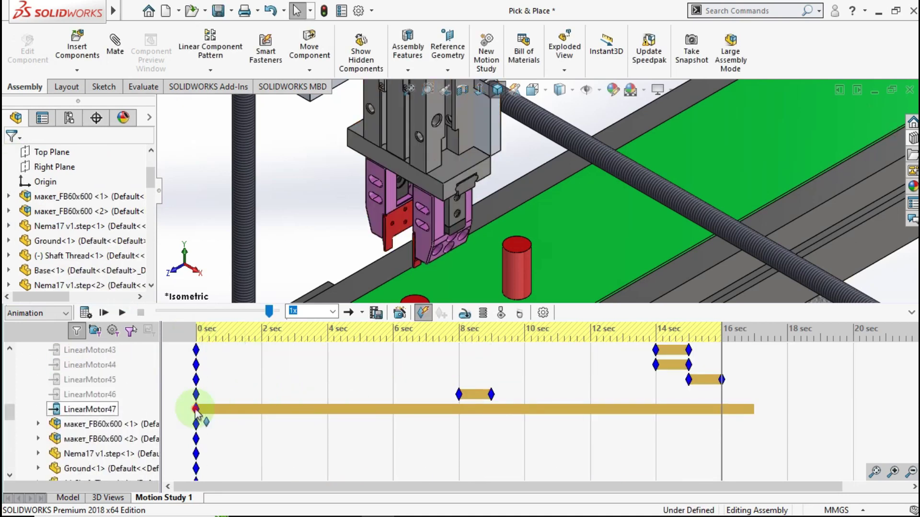
Move LinearMotor47's start key from 0 s to 16 s on the timeline
drag(196, 410, 723, 431)
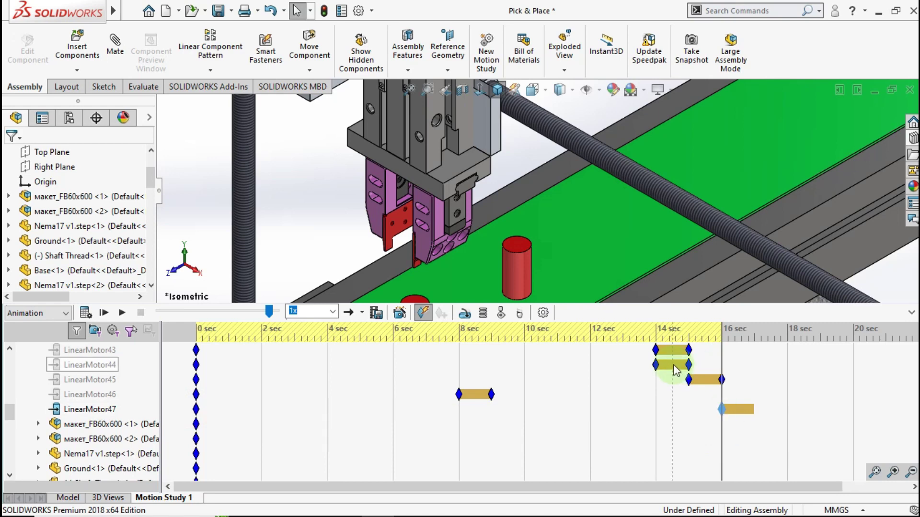
scroll(722, 379, up, 2)
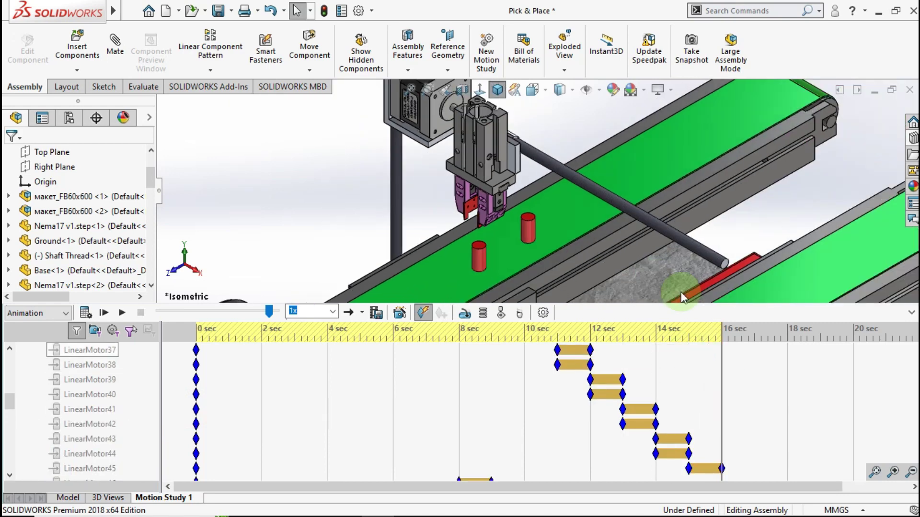
click(653, 332)
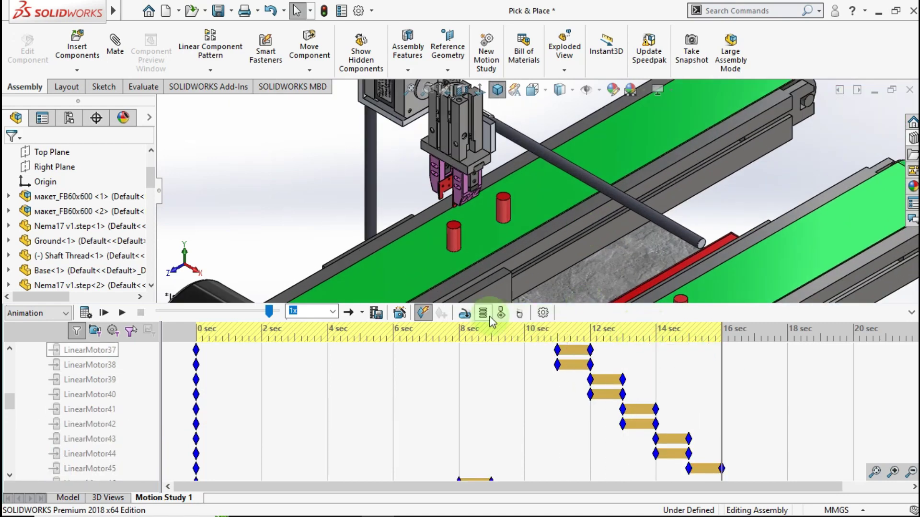
Start a linear motor along the bracket's top edge, driving Workpiece-3
click(466, 316)
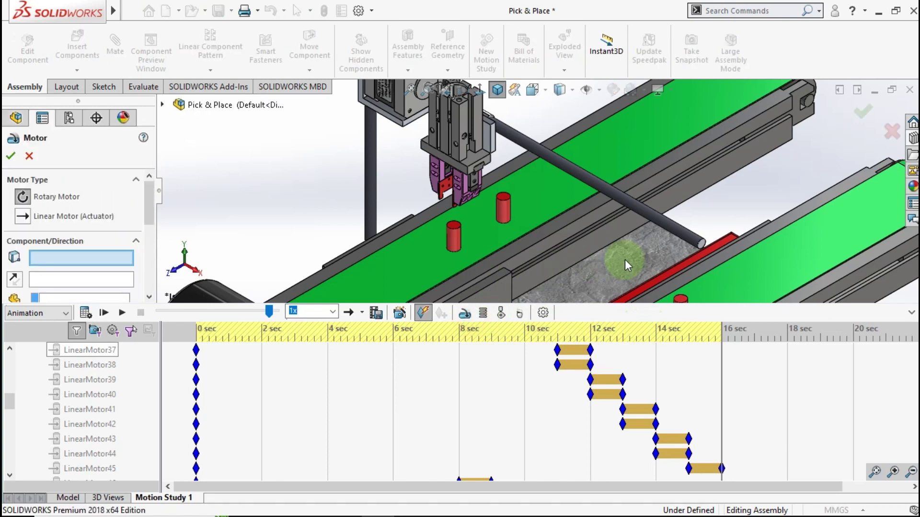
scroll(625, 260, down, 5)
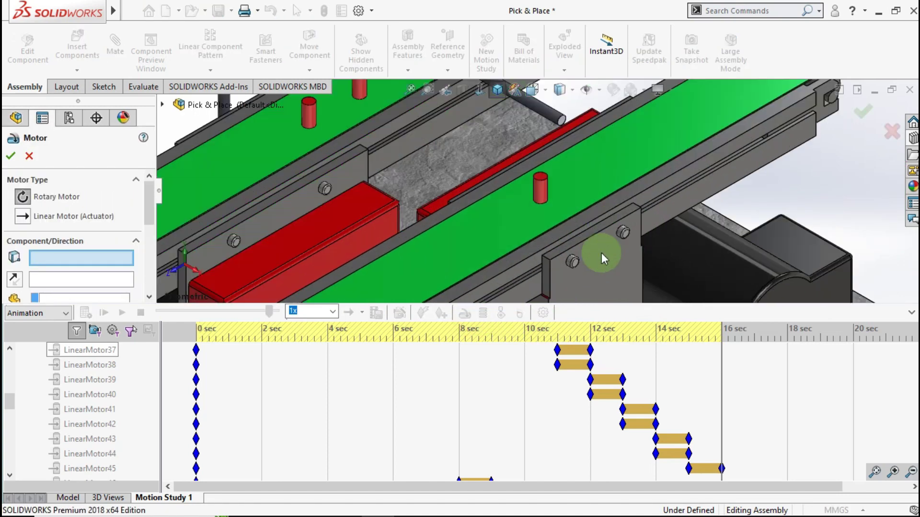
click(570, 251)
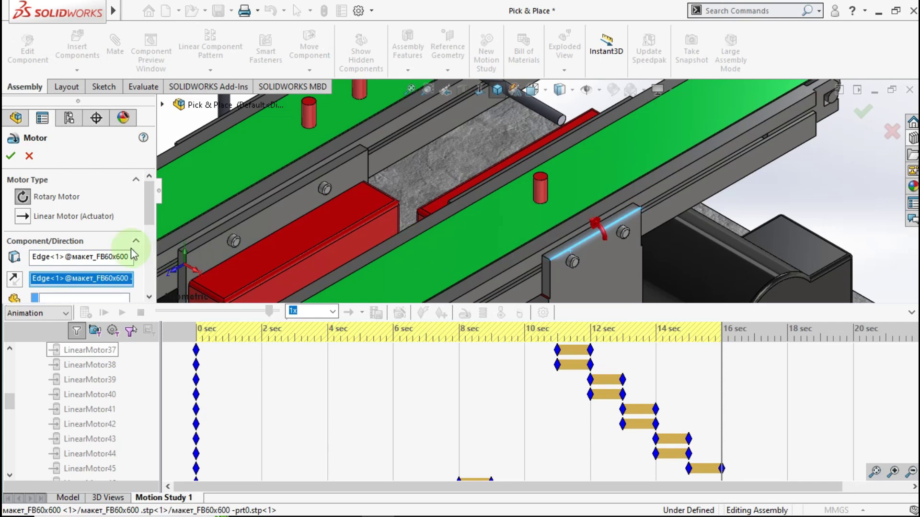
scroll(149, 206, down, 2)
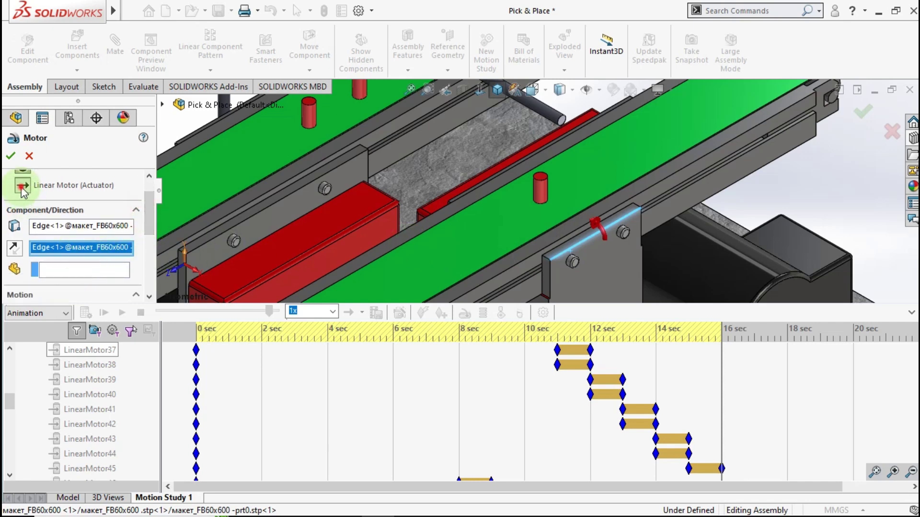
click(62, 269)
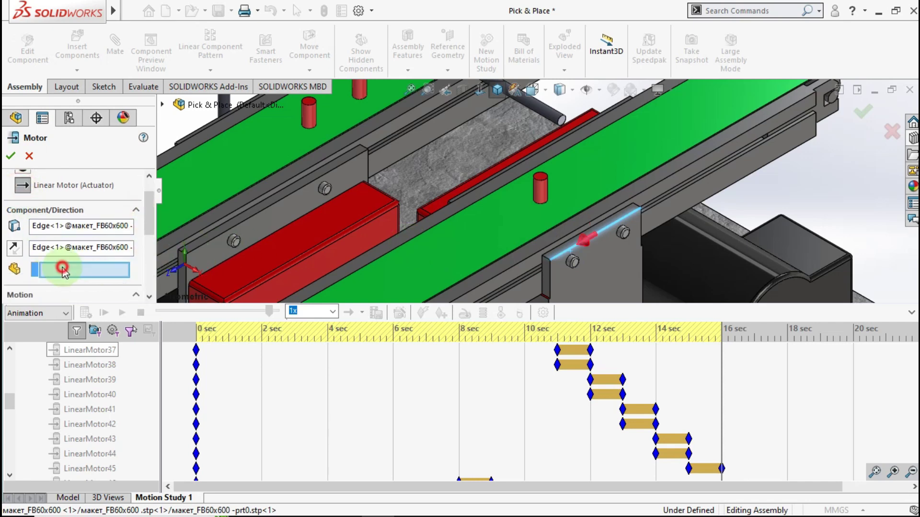
click(540, 189)
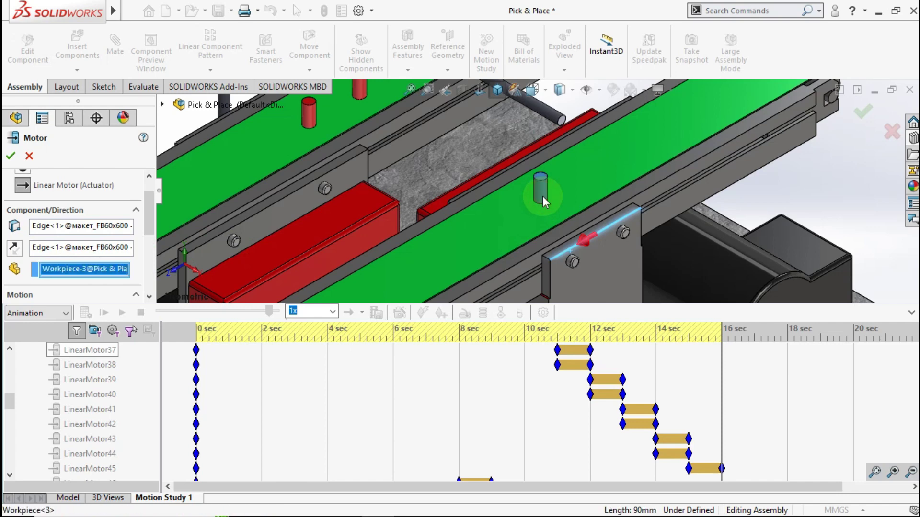
Reverse the direction, set a 50 mm Distance profile, and create LinearMotor48
click(14, 249)
scroll(100, 253, down, 2)
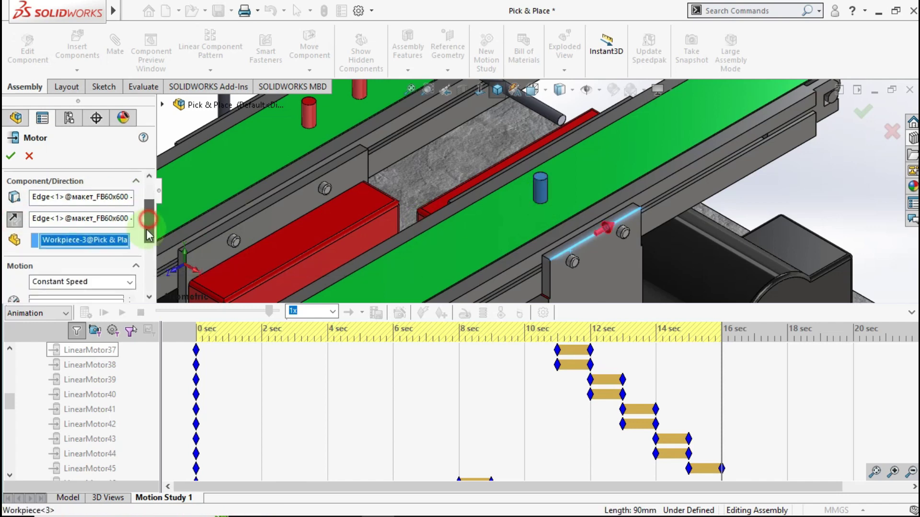
scroll(100, 252, down, 2)
click(100, 252)
click(82, 263)
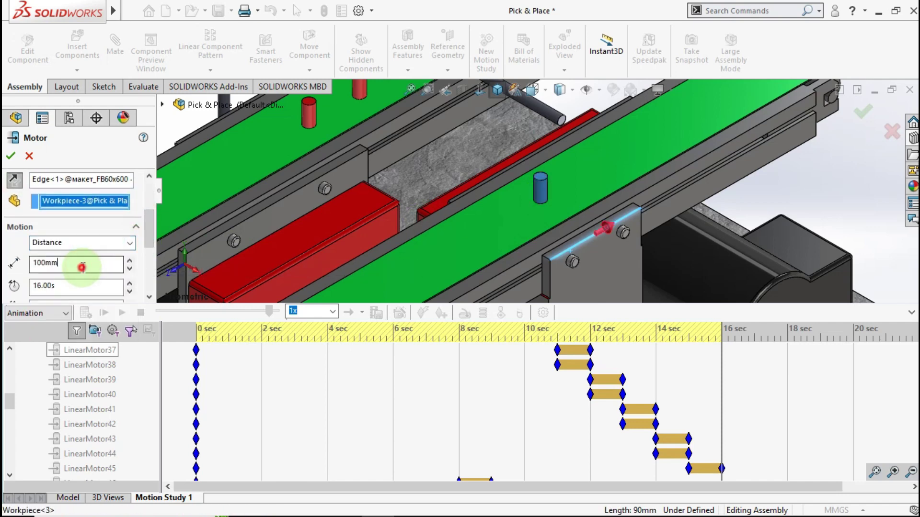
text(5)
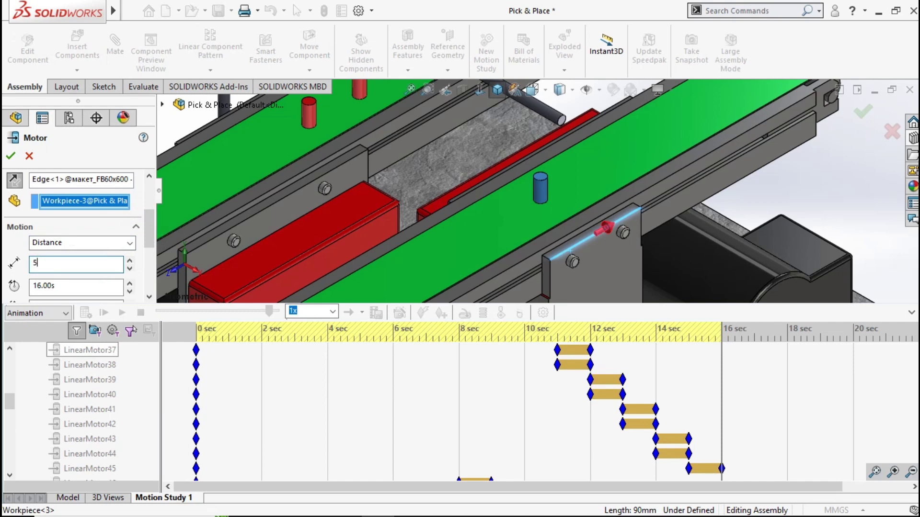
text(0)
drag(146, 232, 148, 240)
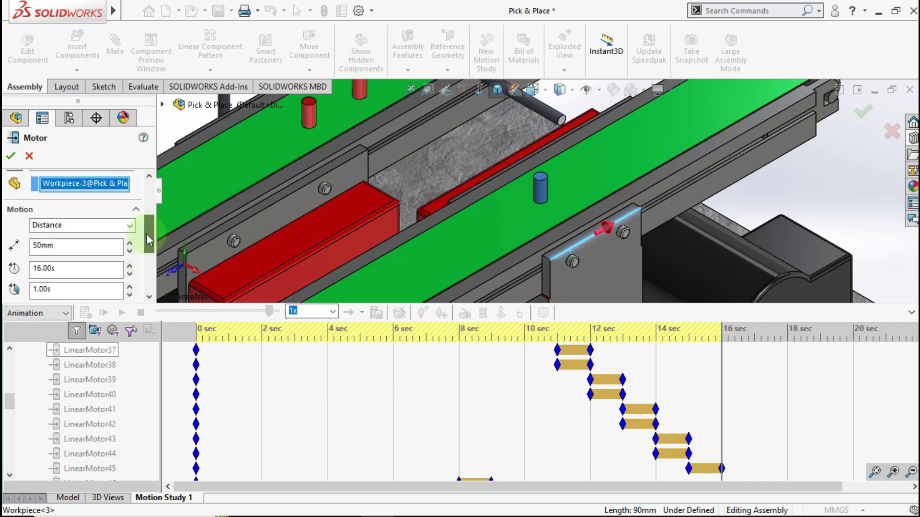
click(10, 155)
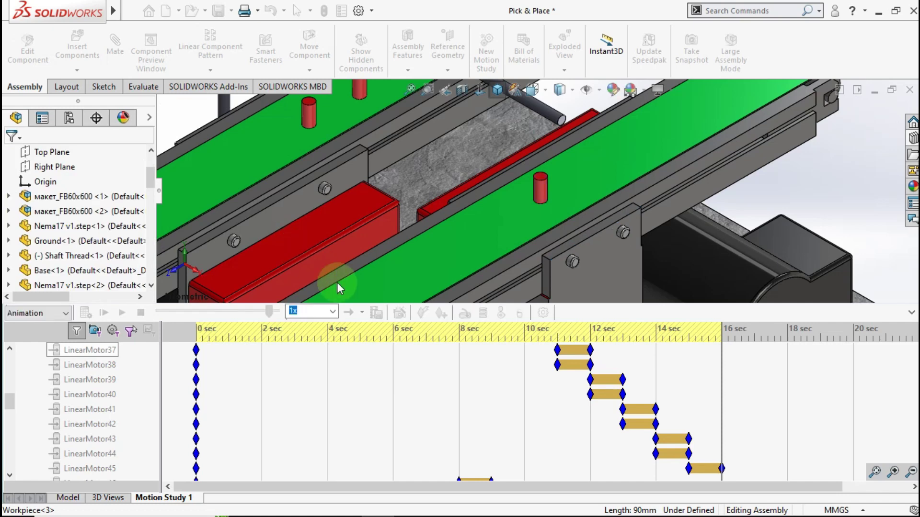
Move LinearMotor48's start key to 16 s
click(453, 404)
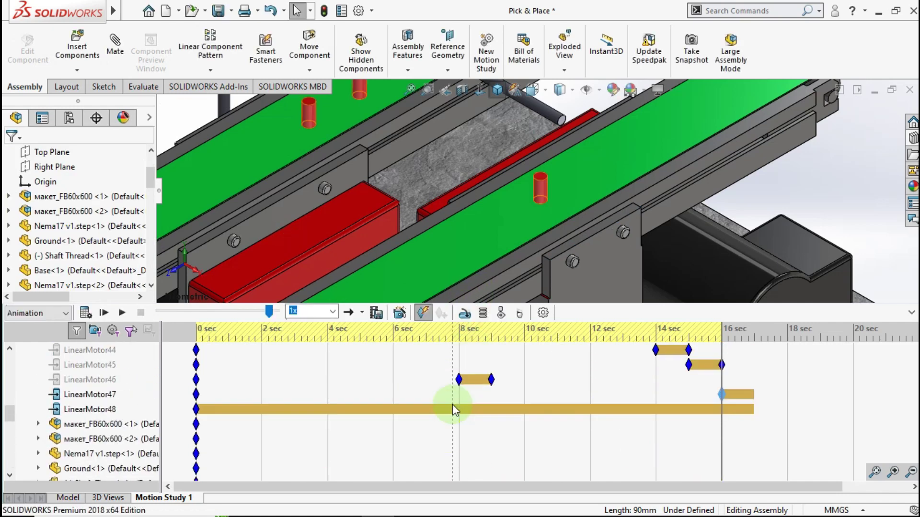
scroll(373, 398, up, 1)
click(208, 454)
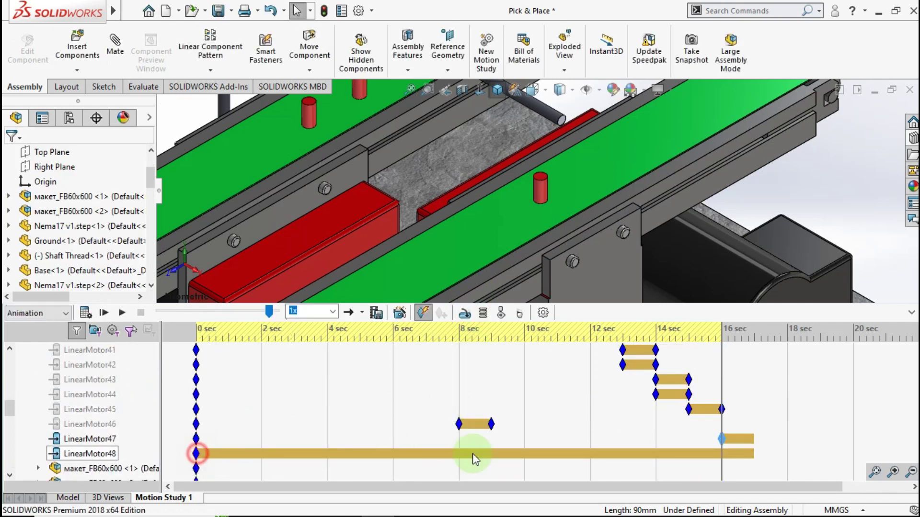
drag(472, 453, 722, 454)
drag(656, 351, 659, 356)
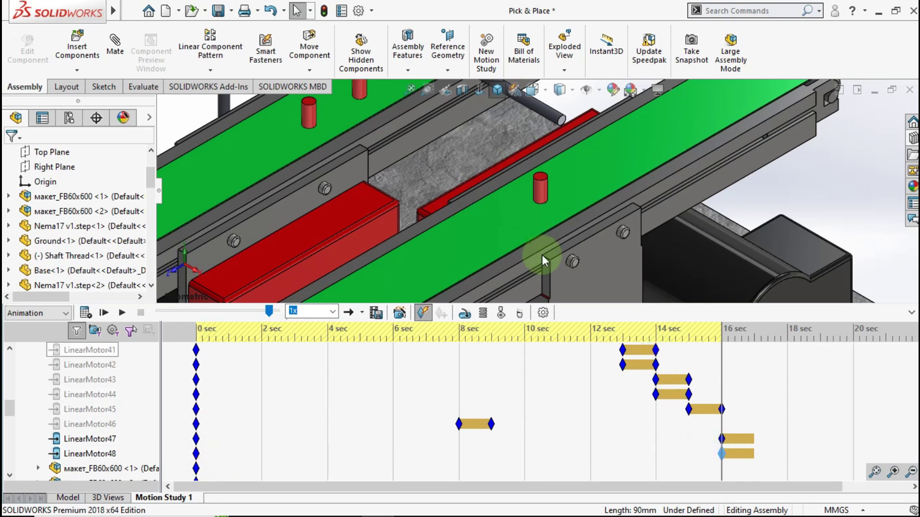
scroll(470, 221, up, 5)
scroll(391, 203, up, 2)
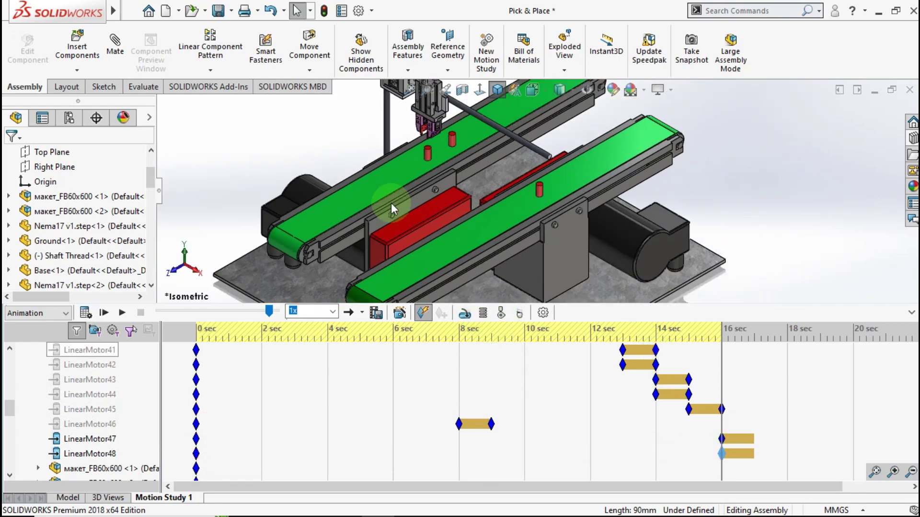
Start a linear motor along the conveyor edge, driving Workpiece-1
click(326, 133)
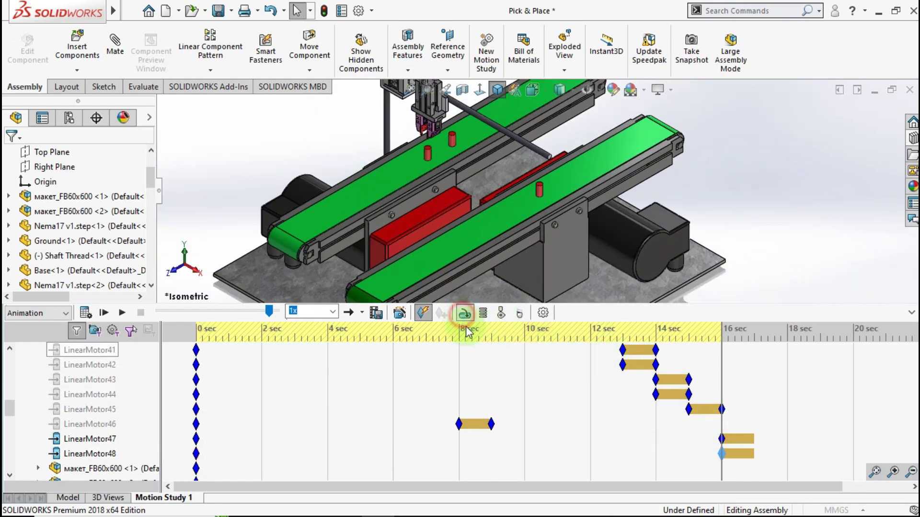
click(464, 313)
scroll(467, 153, down, 2)
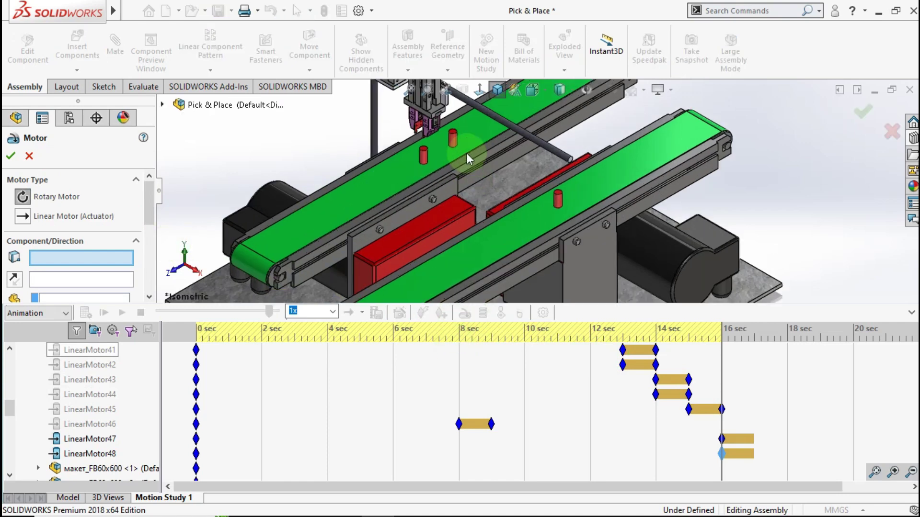
scroll(467, 153, down, 2)
scroll(465, 195, down, 2)
click(452, 256)
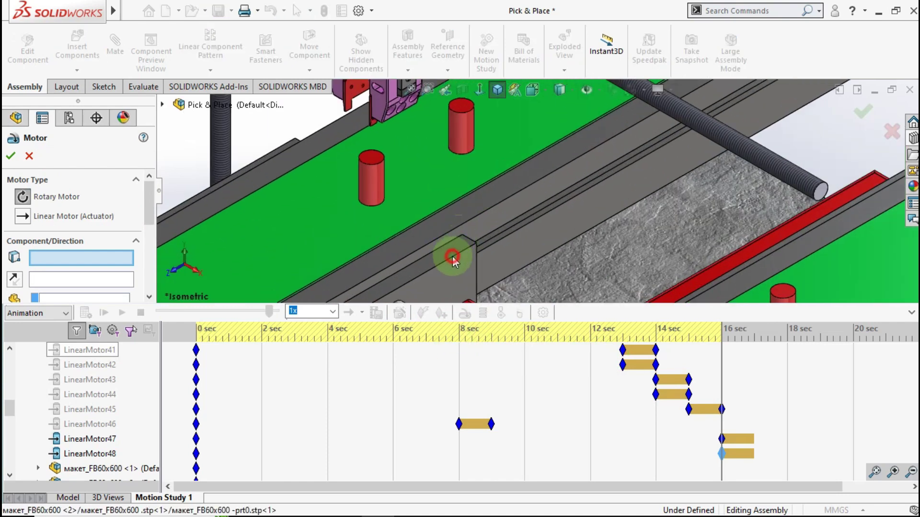
drag(147, 217, 149, 233)
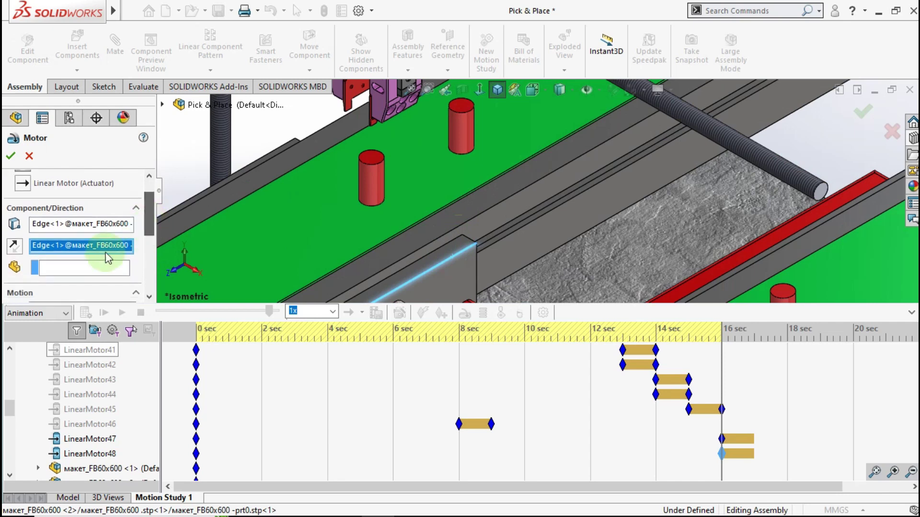
click(91, 267)
click(464, 136)
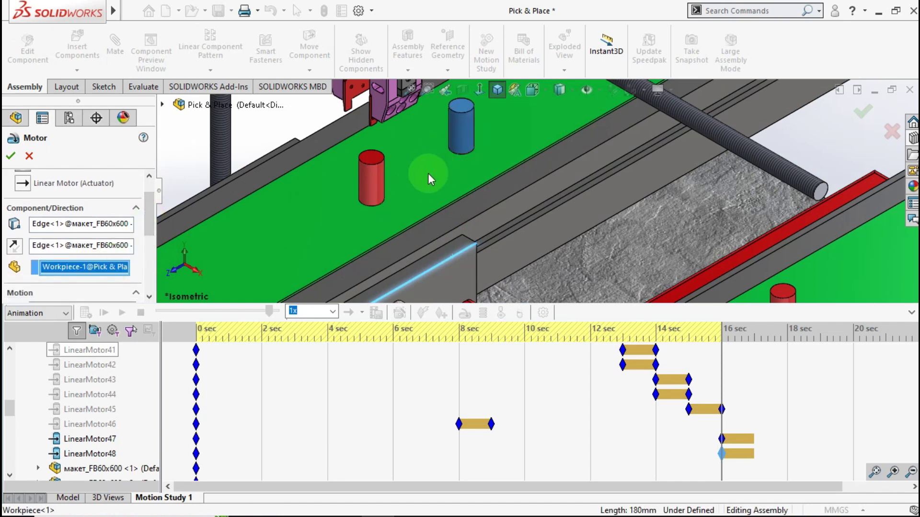
Reverse the motor direction and set a 40 mm Distance profile
key(z)
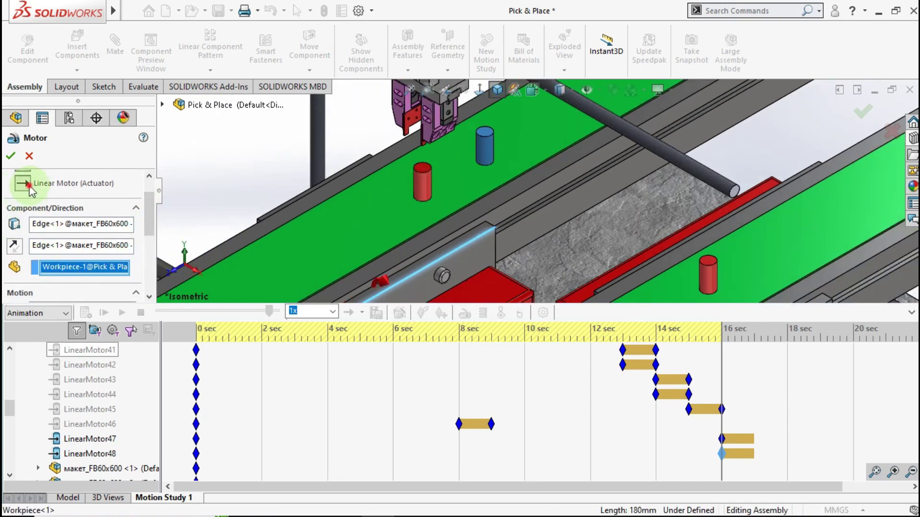
click(17, 243)
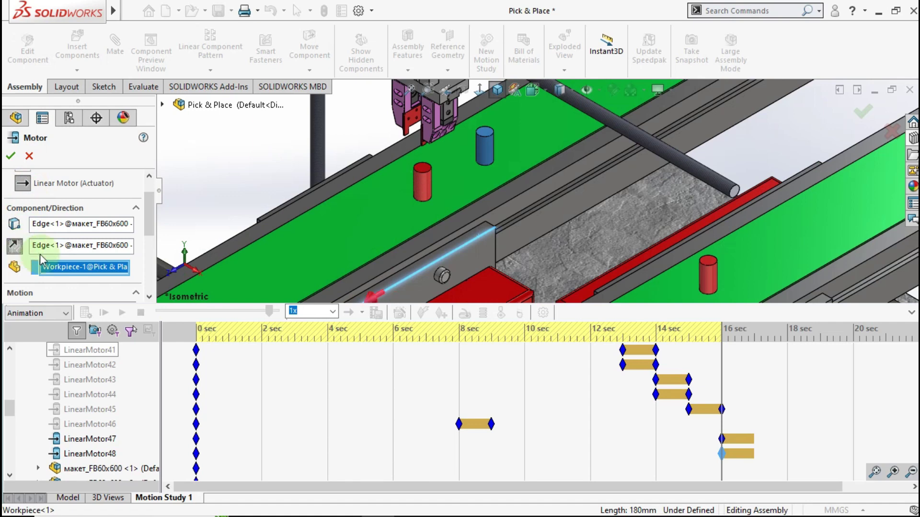
scroll(151, 225, down, 2)
click(127, 235)
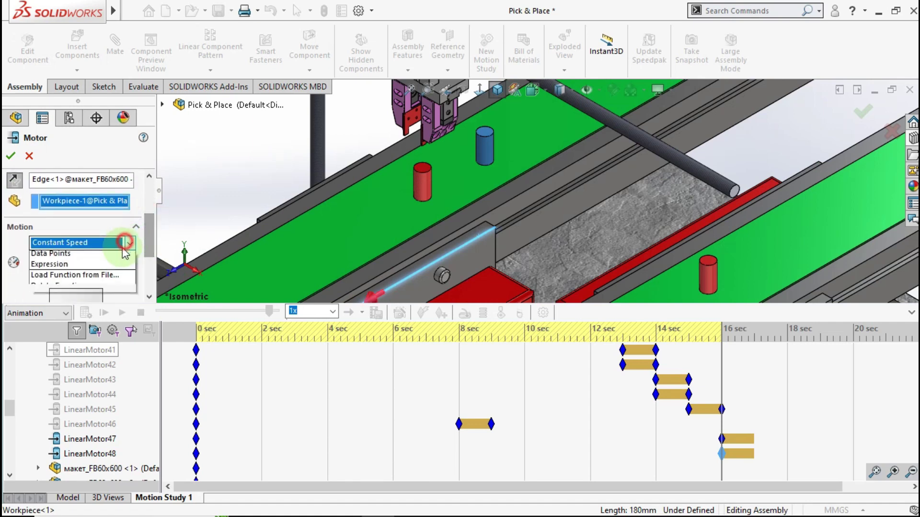
click(105, 263)
double_click(77, 269)
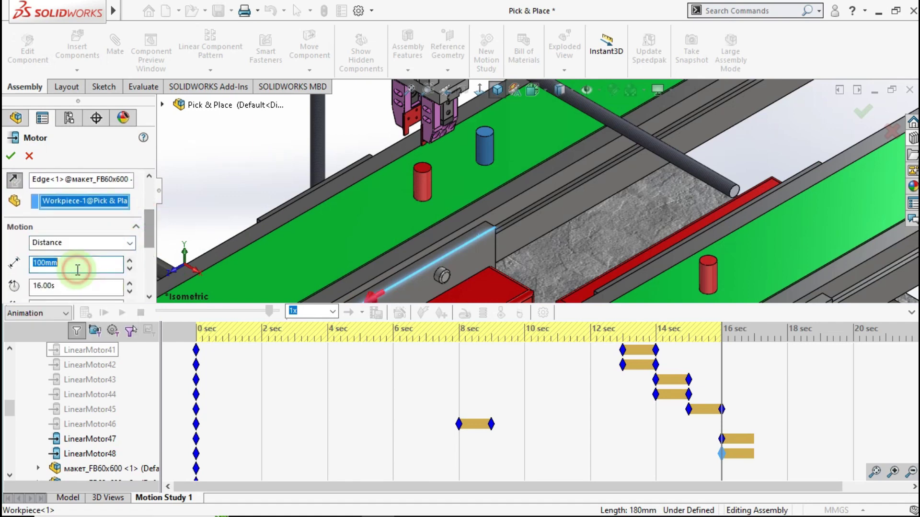
text(40)
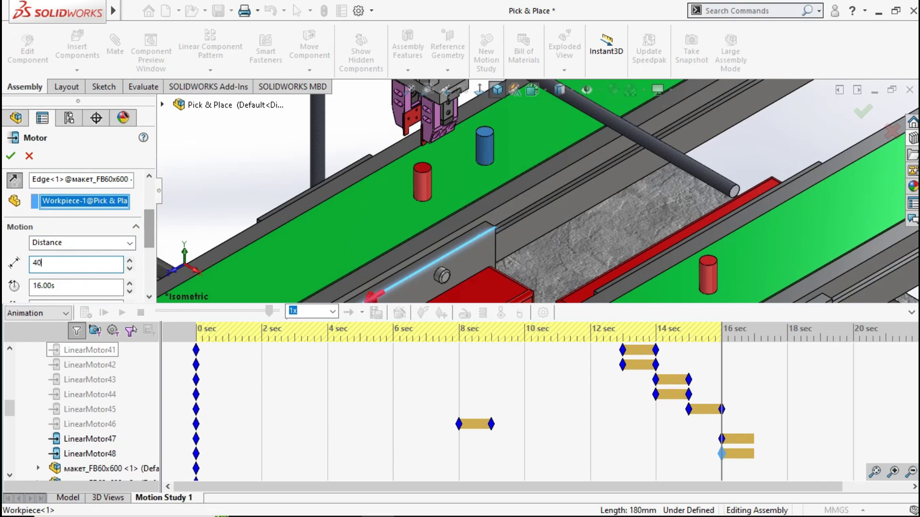
drag(148, 230, 145, 243)
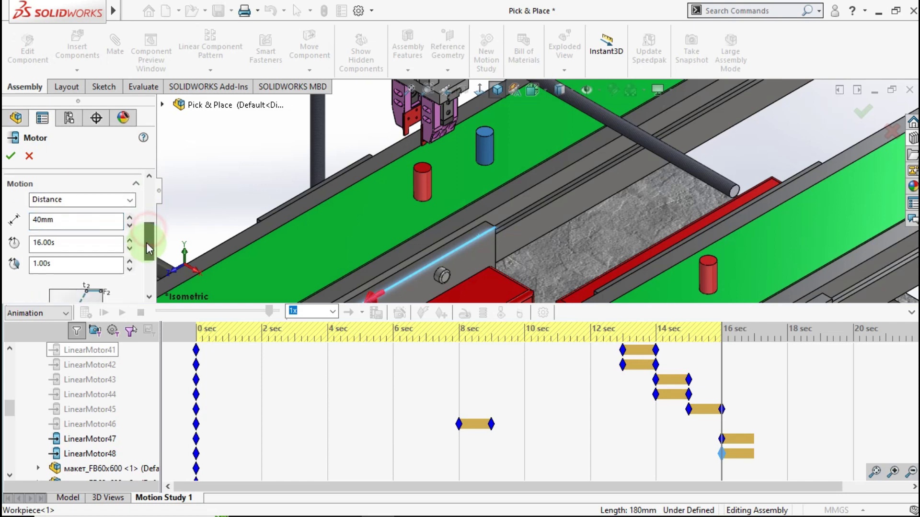
click(11, 157)
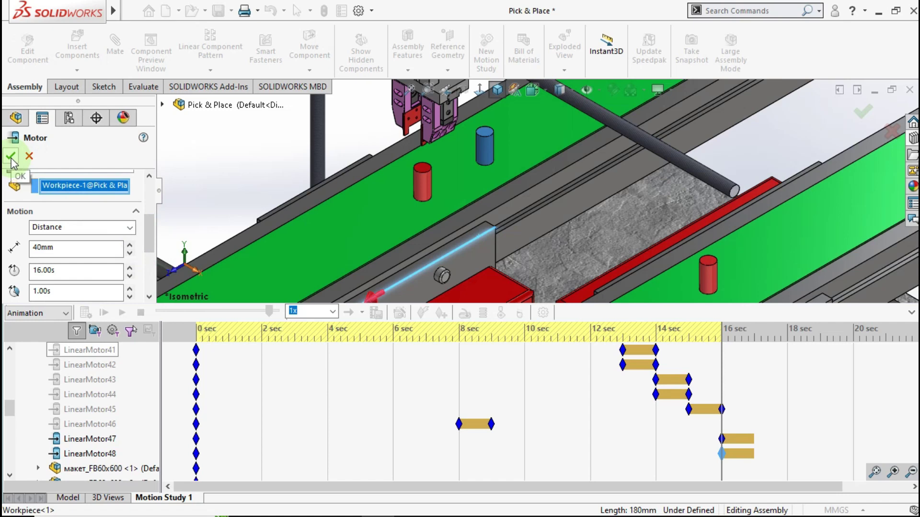
Create LinearMotor49 and move its start key to 16 s
click(603, 440)
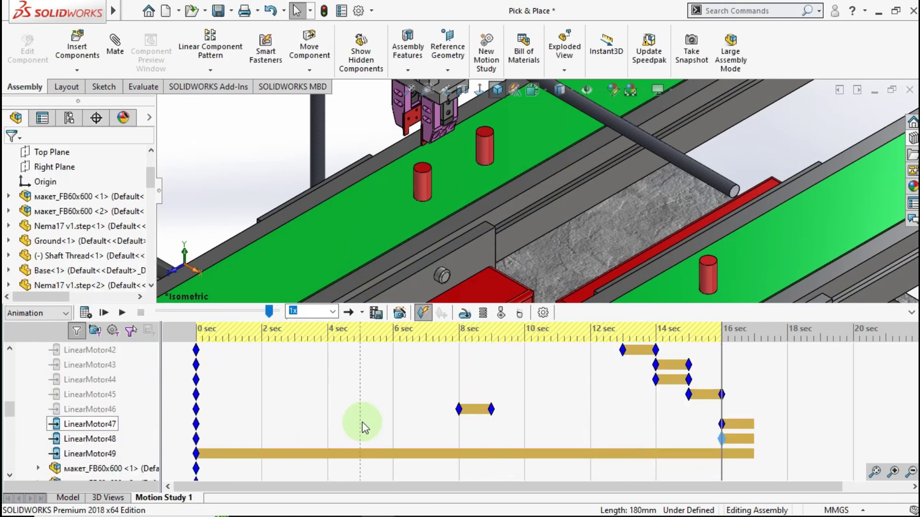
click(196, 452)
drag(293, 455, 721, 454)
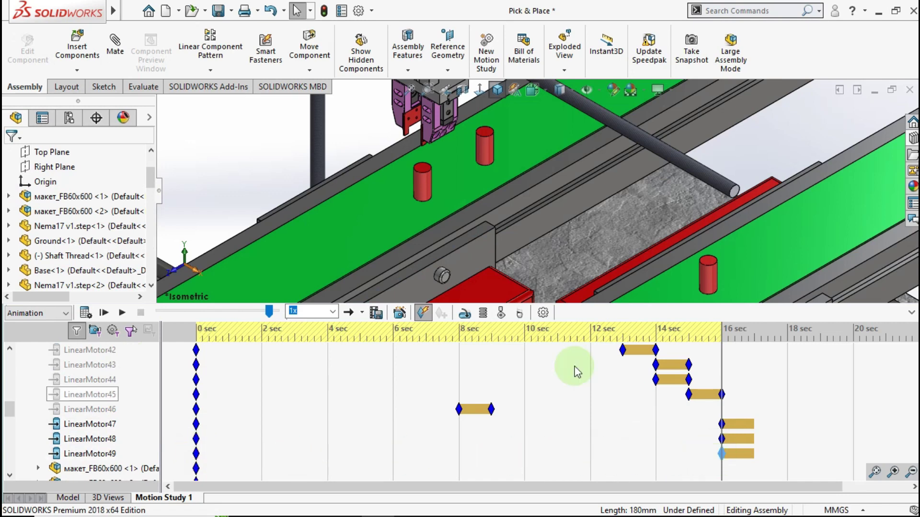
Start a linear motor along the conveyor edge, driving Workpiece-2
click(465, 315)
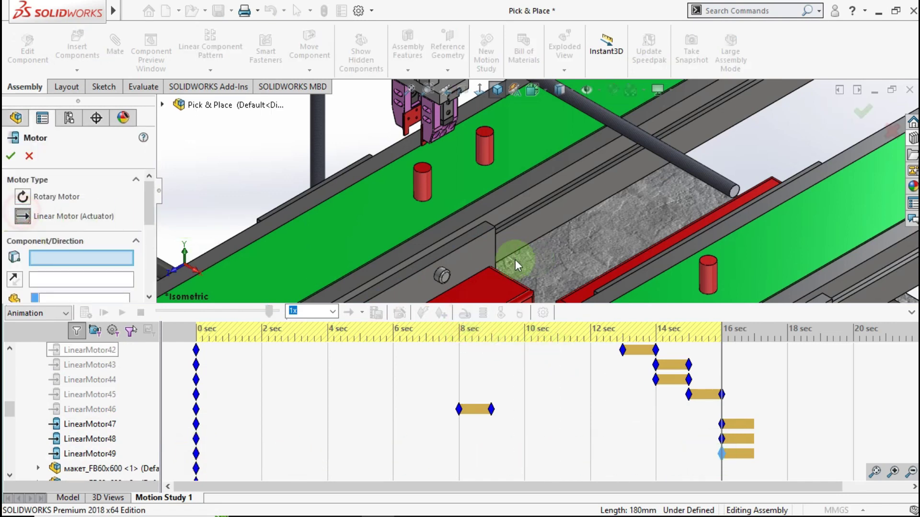
click(473, 242)
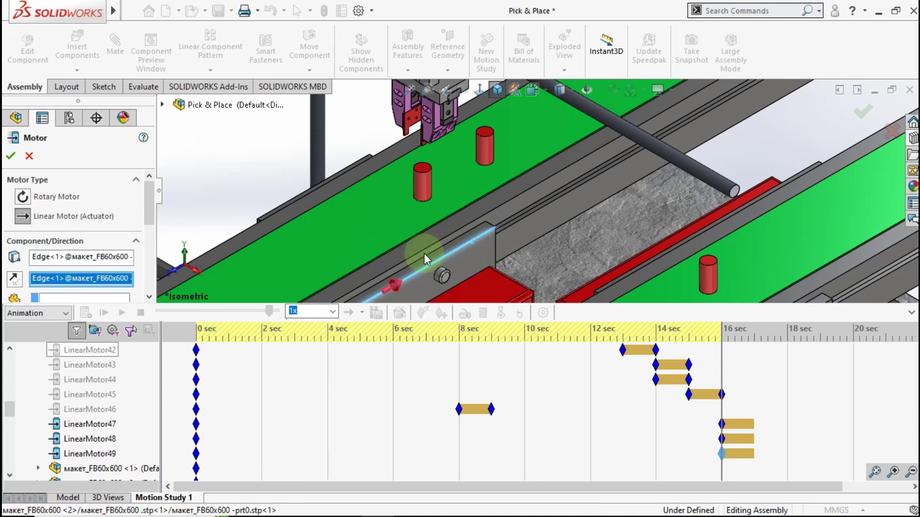
scroll(148, 218, down, 1)
click(99, 276)
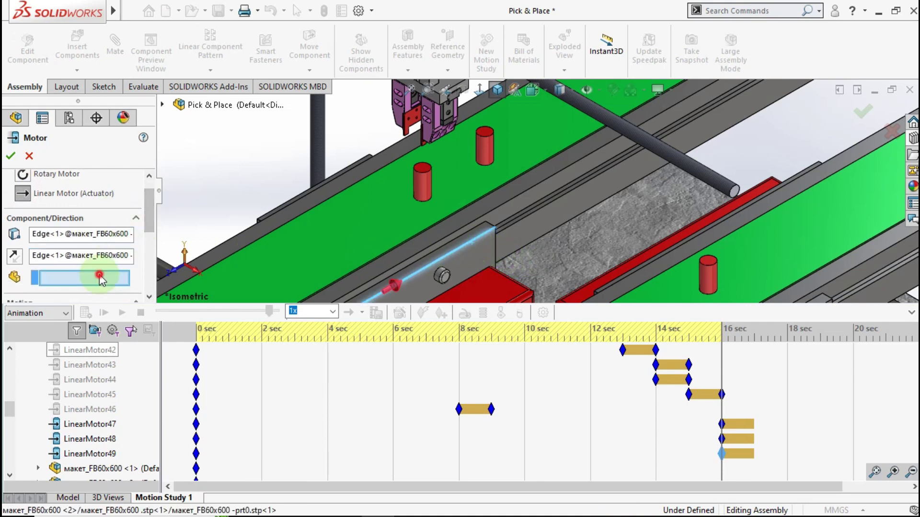
click(422, 184)
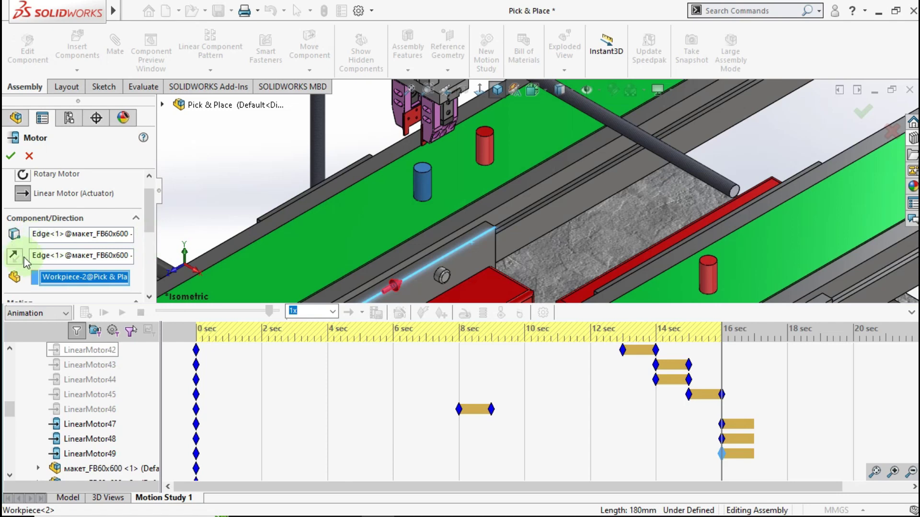
Reverse the direction, set a 40 mm Distance profile, and create LinearMotor50
click(19, 259)
click(148, 229)
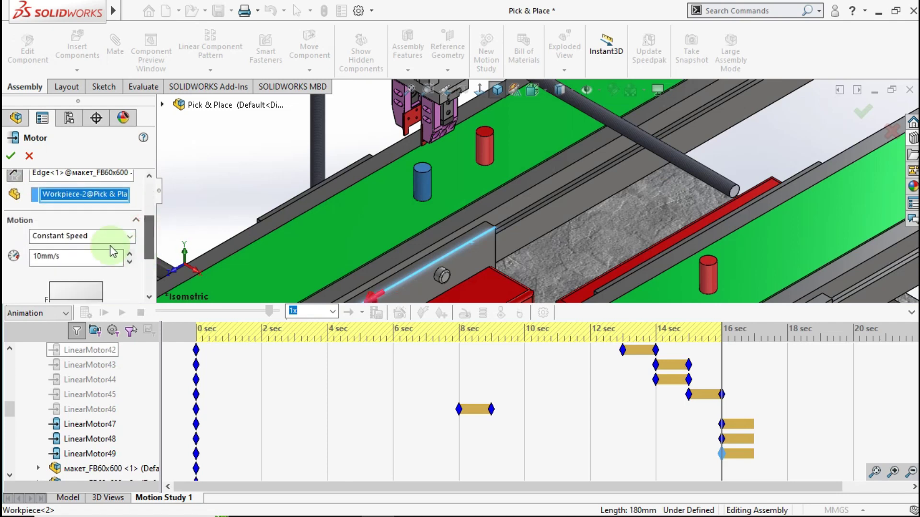
click(77, 236)
click(77, 256)
double_click(76, 257)
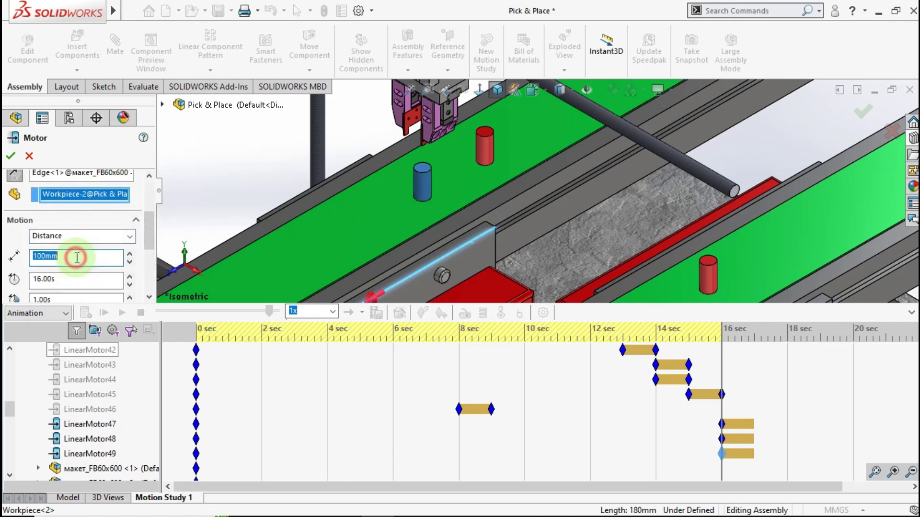
text(4)
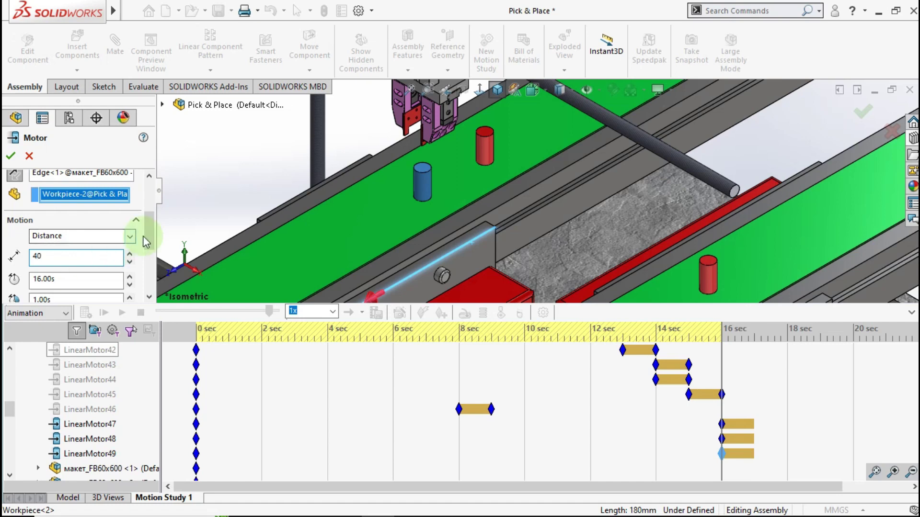
scroll(145, 255, down, 3)
click(10, 155)
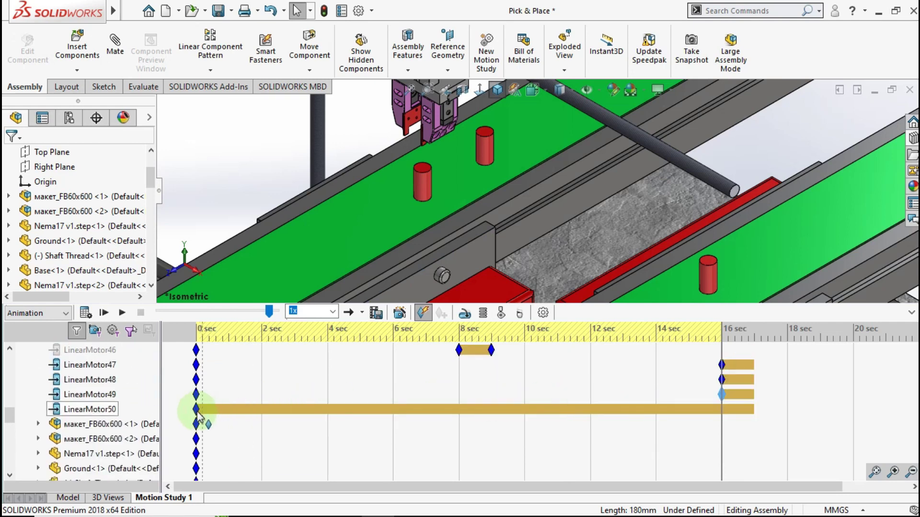
Move LinearMotor50's start key to 16 s and place the time bar at about 16.5 s
drag(195, 409, 721, 409)
scroll(697, 229, up, 5)
scroll(620, 162, up, 2)
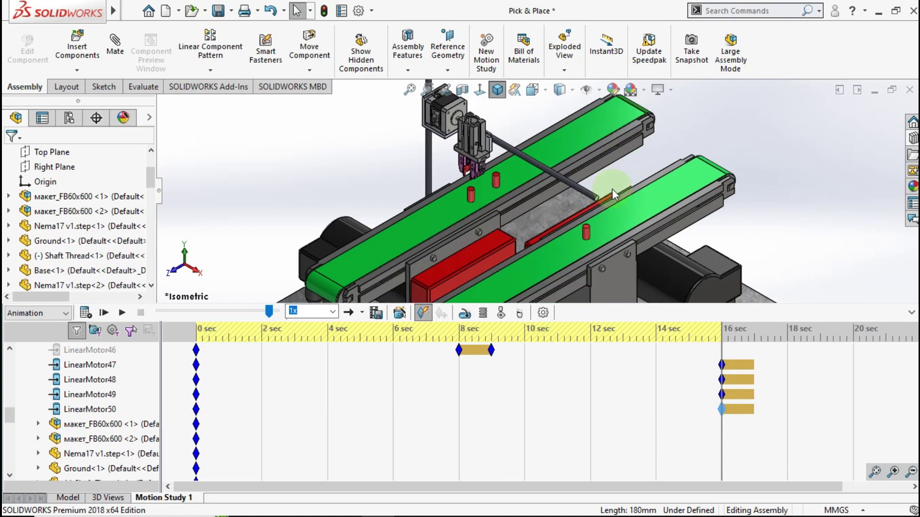
click(756, 346)
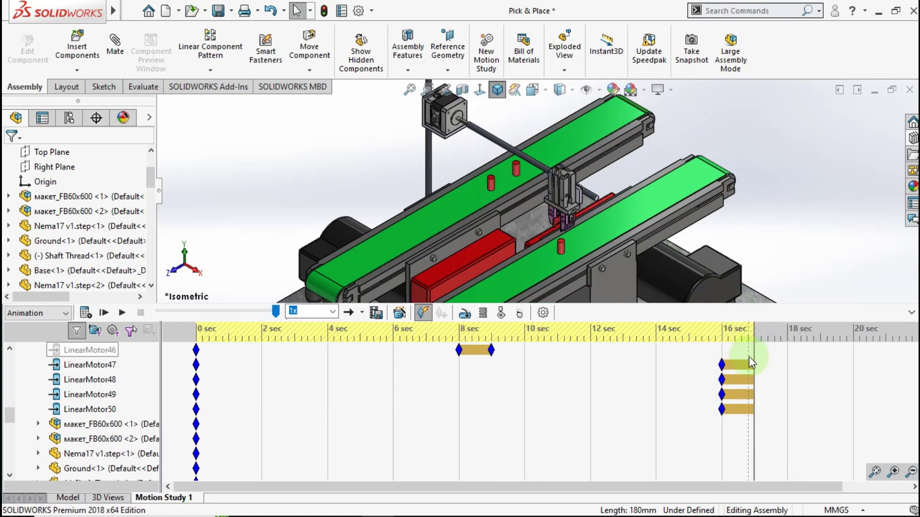
right_click(753, 366)
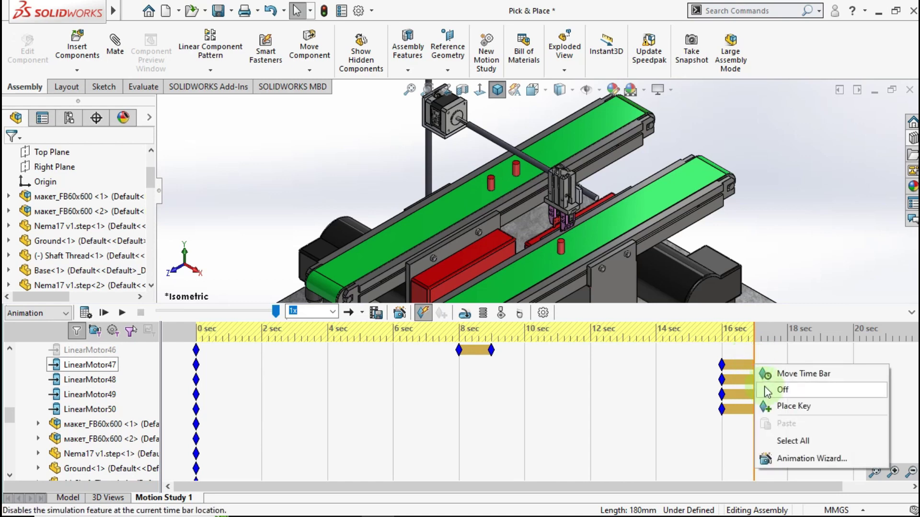
Switch LinearMotor47, 48, 49 and 50 off at the 16.5 s time bar
click(765, 392)
right_click(752, 381)
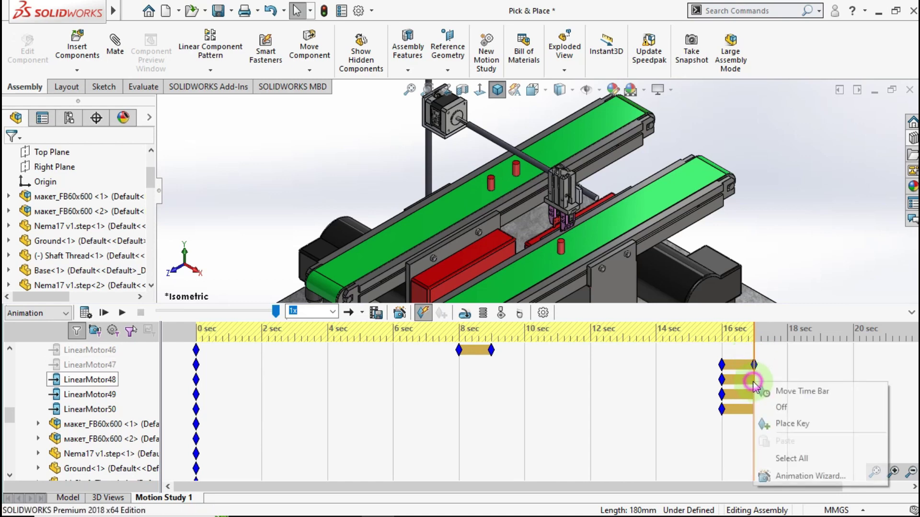
click(764, 405)
right_click(754, 394)
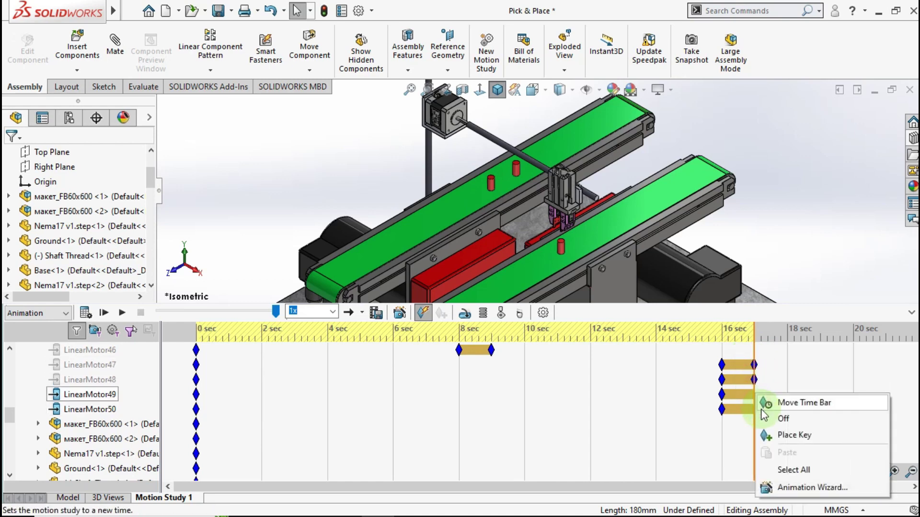
click(764, 418)
right_click(754, 409)
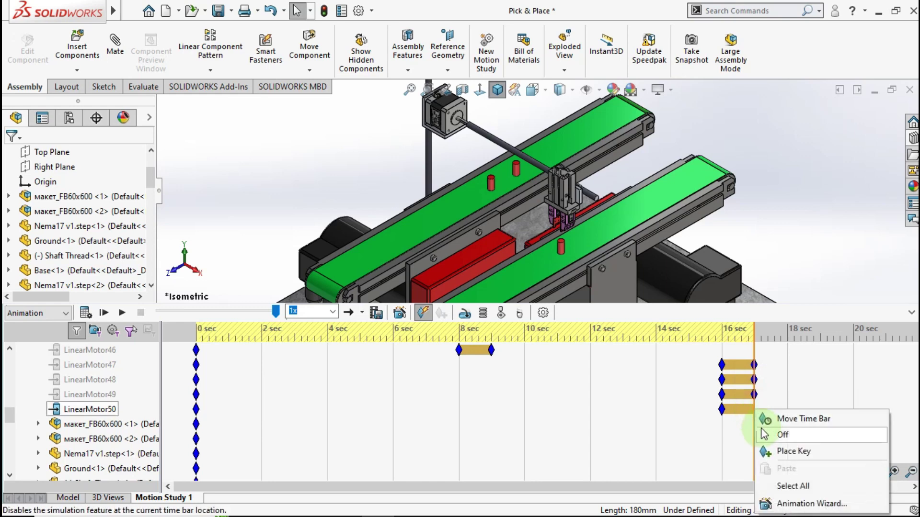
click(762, 432)
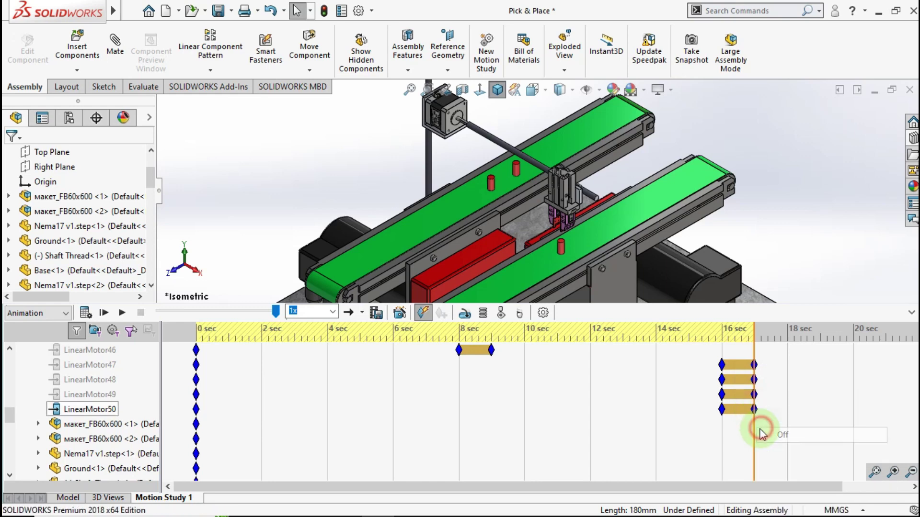
Begin a new motor and orbit the view toward the stepper motor
click(465, 316)
mouse_move(455, 275)
middle_down()
mouse_move(487, 158)
mouse_move(434, 168)
middle_up()
scroll(449, 137, down, 3)
Create a linear motor on the Base's bottom face with a 40 mm Distance profile
scroll(441, 162, down, 4)
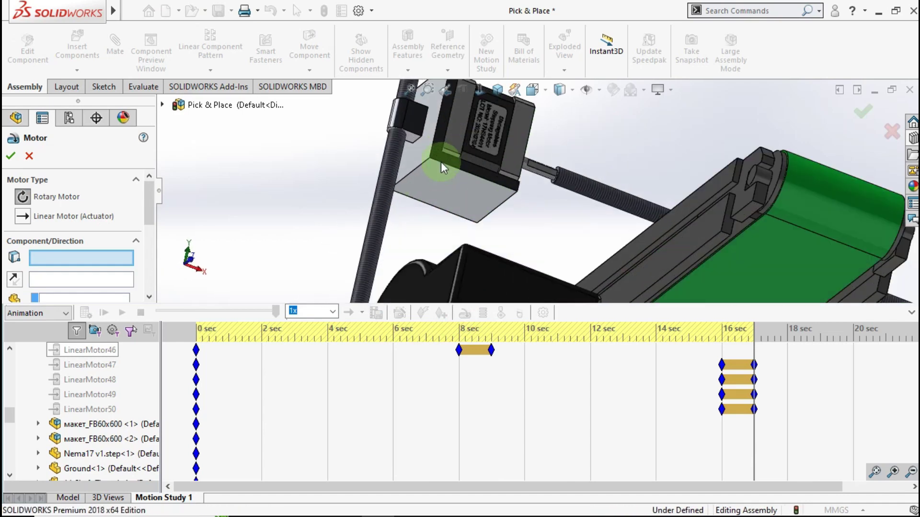
click(439, 187)
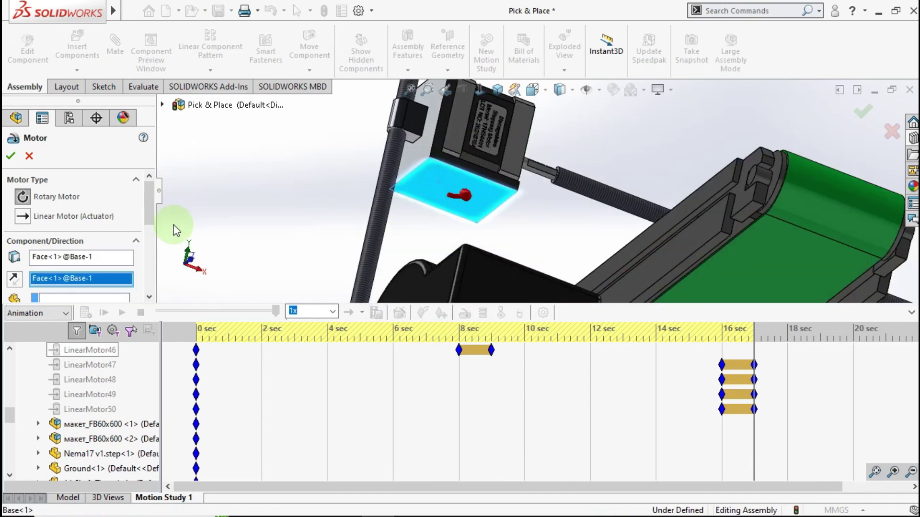
click(27, 220)
drag(147, 205, 144, 230)
click(87, 267)
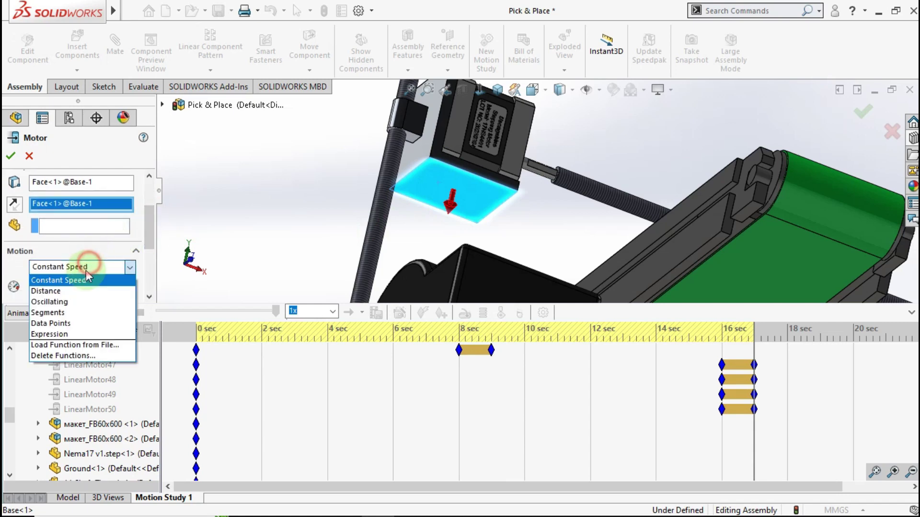
click(72, 290)
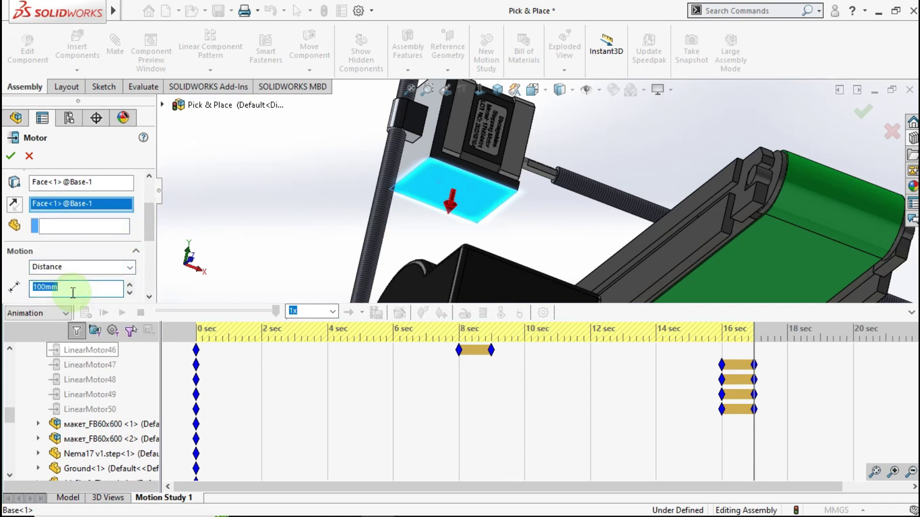
text(40)
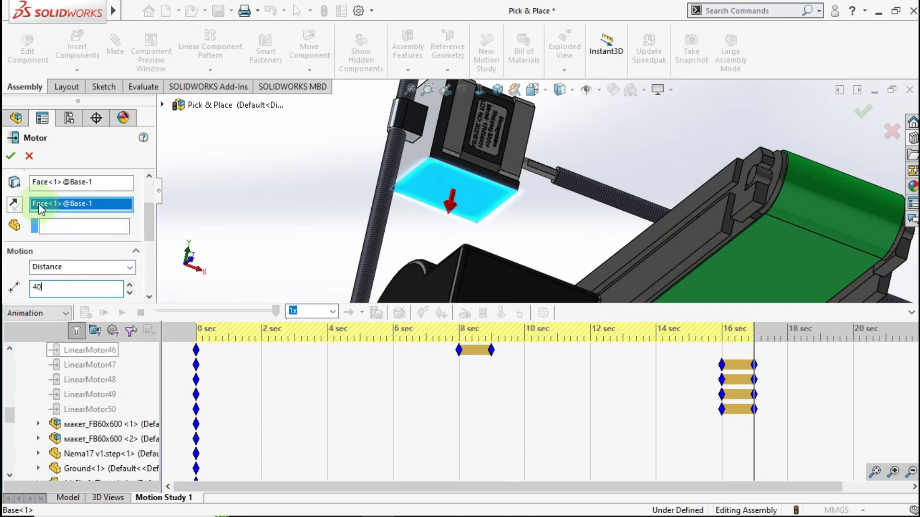
click(10, 156)
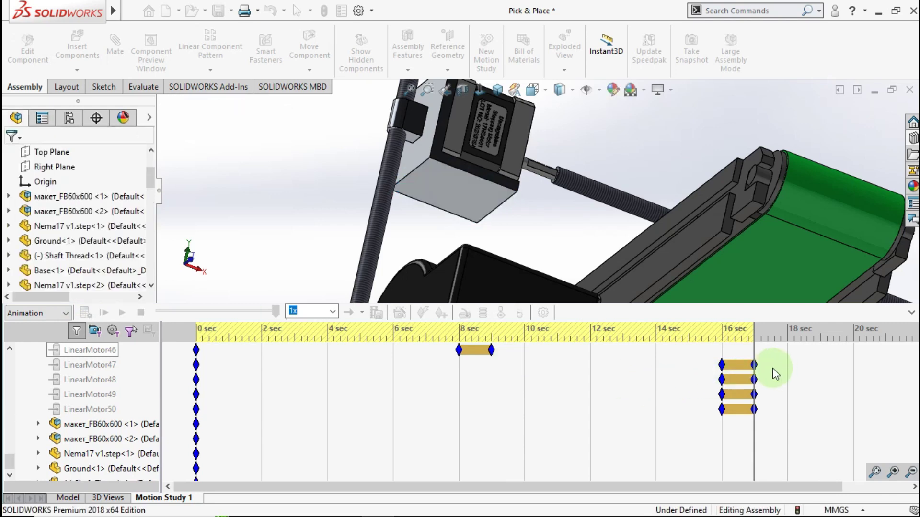
Extend the study end toward 18 s and move LinearMotor51's start to 17 s
scroll(749, 368, up, 9)
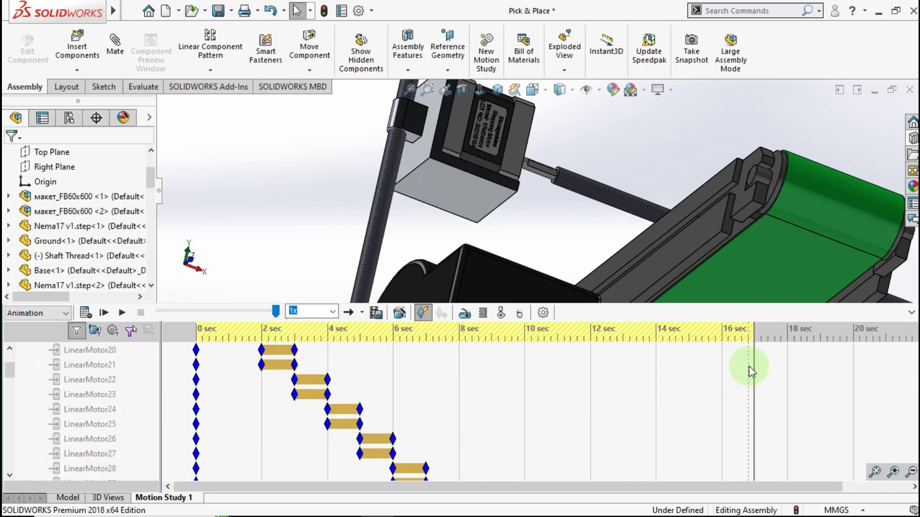
scroll(749, 366, up, 3)
drag(755, 352, 785, 355)
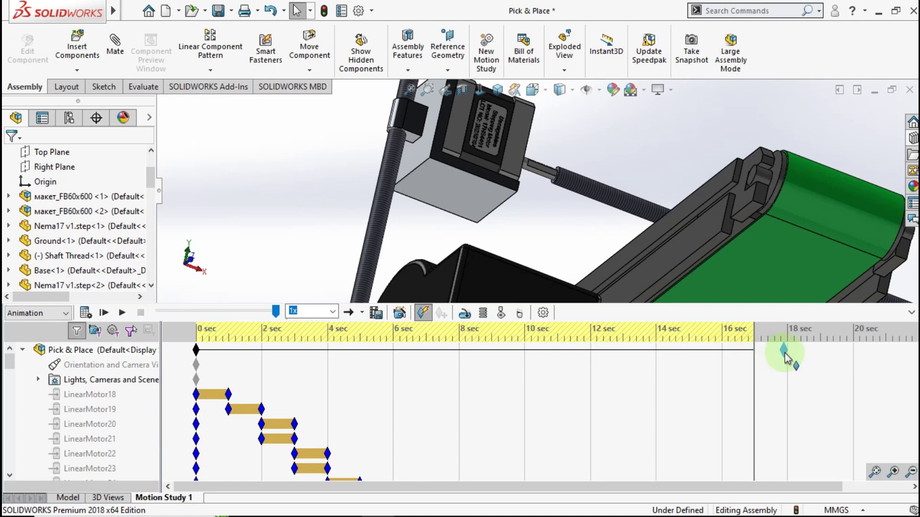
scroll(636, 401, down, 3)
scroll(636, 401, down, 3)
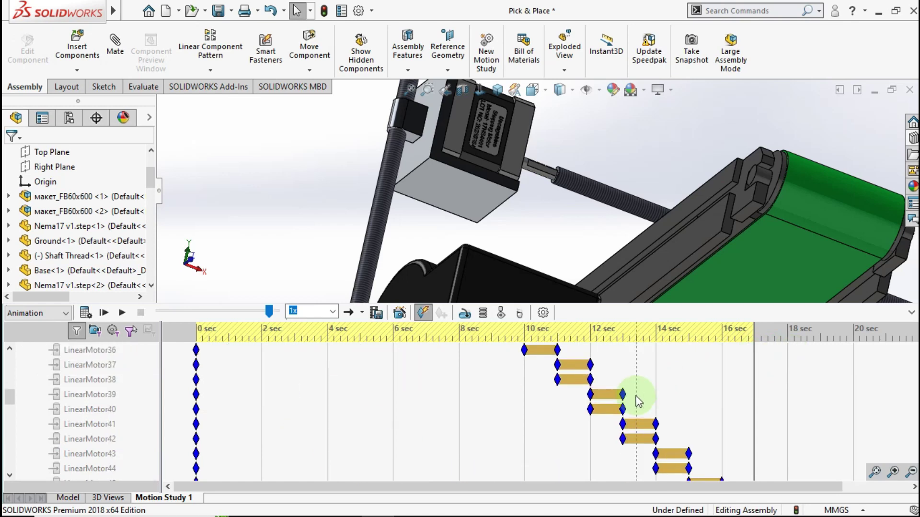
scroll(633, 394, down, 3)
scroll(617, 393, down, 3)
scroll(575, 405, up, 1)
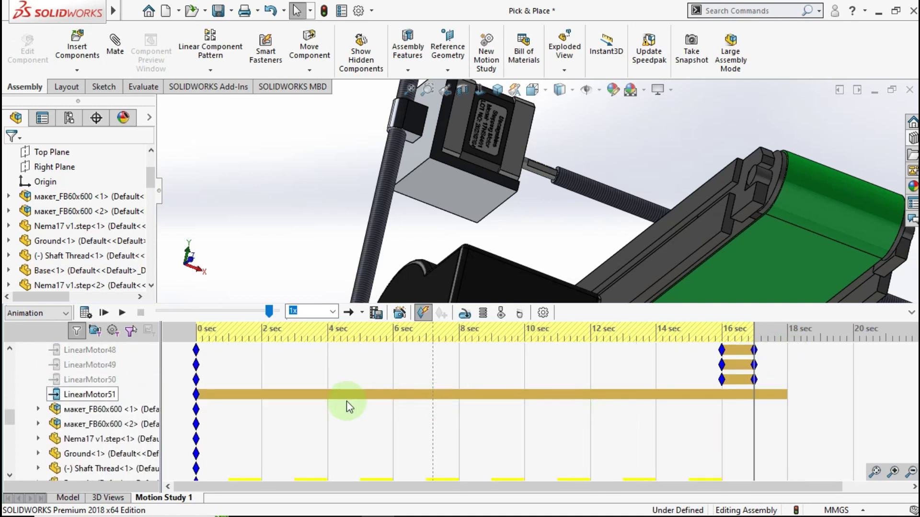
drag(210, 399, 756, 402)
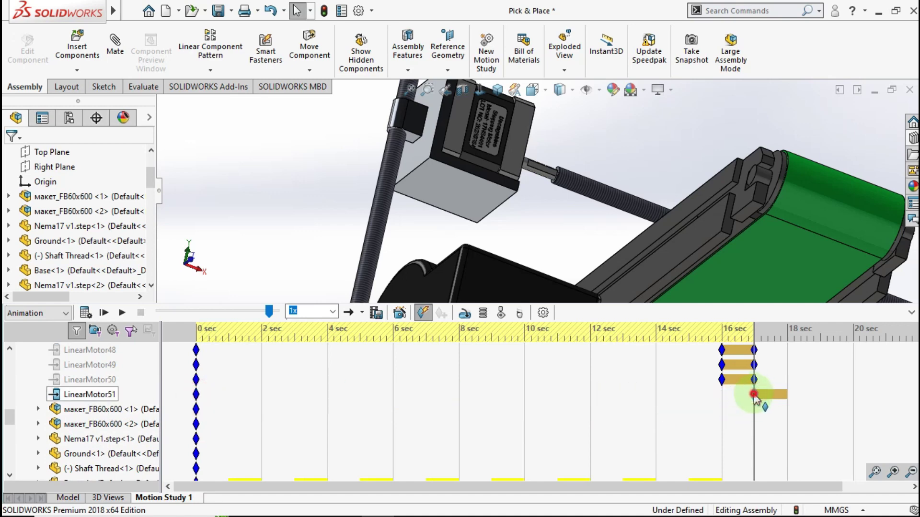
Set LinearMotor51's duration to 1 second
double_click(754, 394)
mouse_move(149, 206)
mouse_down()
mouse_move(148, 254)
mouse_move(48, 249)
mouse_up()
text(1)
click(243, 230)
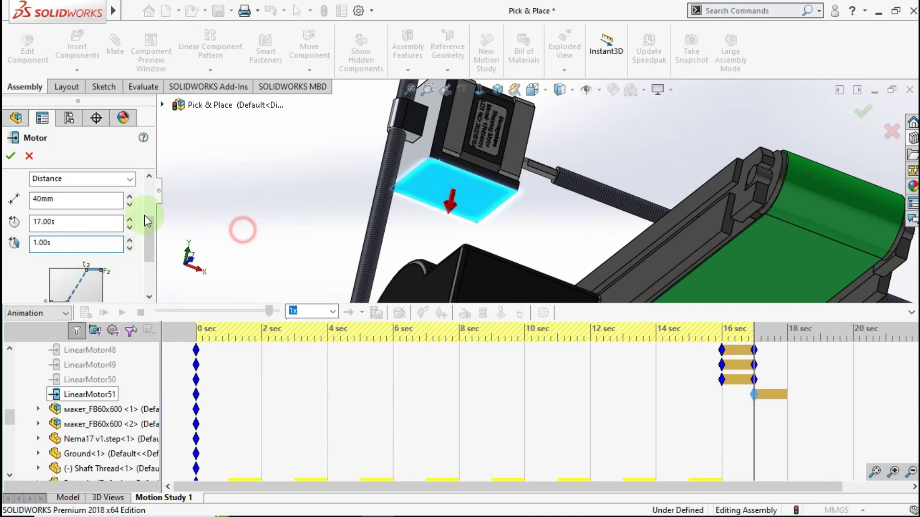
click(10, 156)
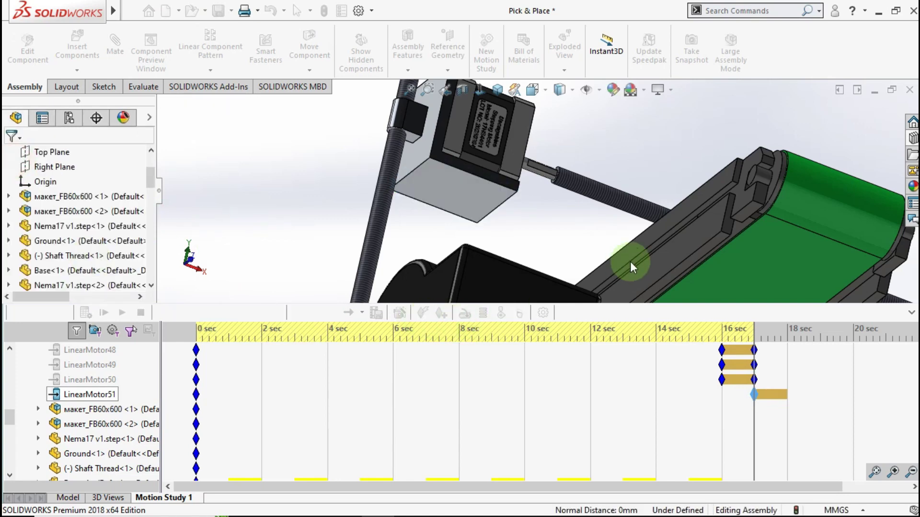
Orbit out and switch to isometric view to see the whole machine
click(758, 233)
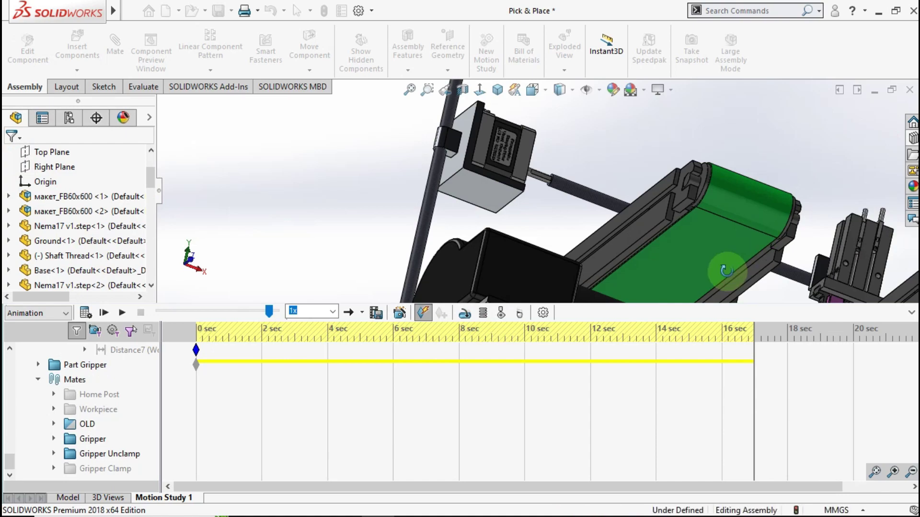
middle_drag(758, 232, 817, 238)
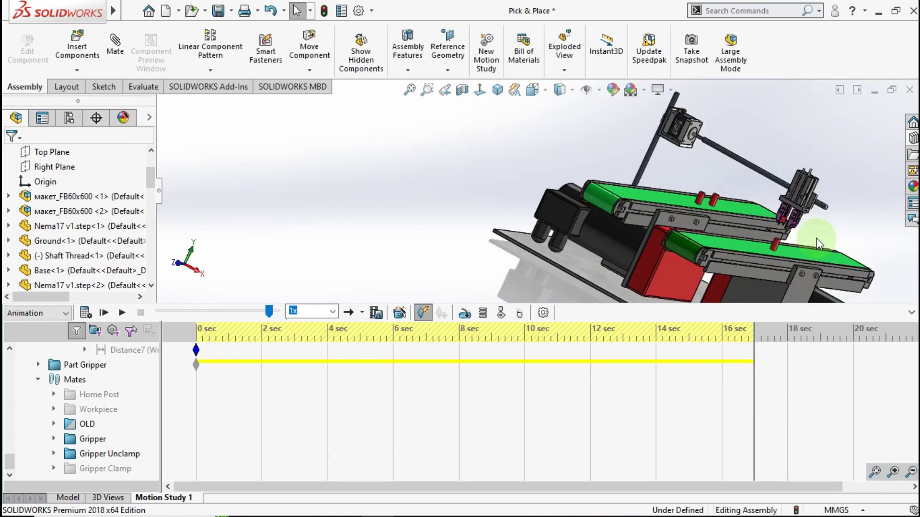
click(497, 90)
scroll(538, 210, down, 3)
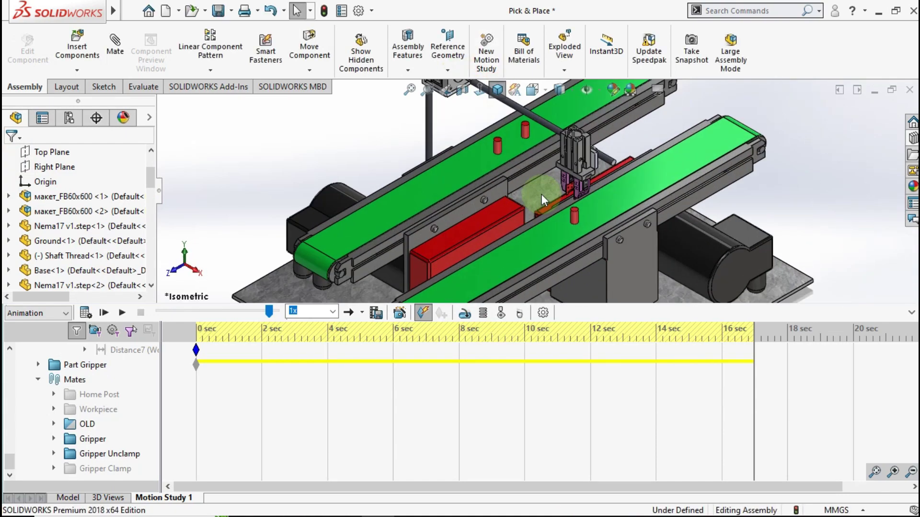
scroll(541, 194, up, 2)
scroll(555, 246, down, 4)
Select the gripper assembly and set the study time to 18 s
click(736, 371)
scroll(762, 368, up, 3)
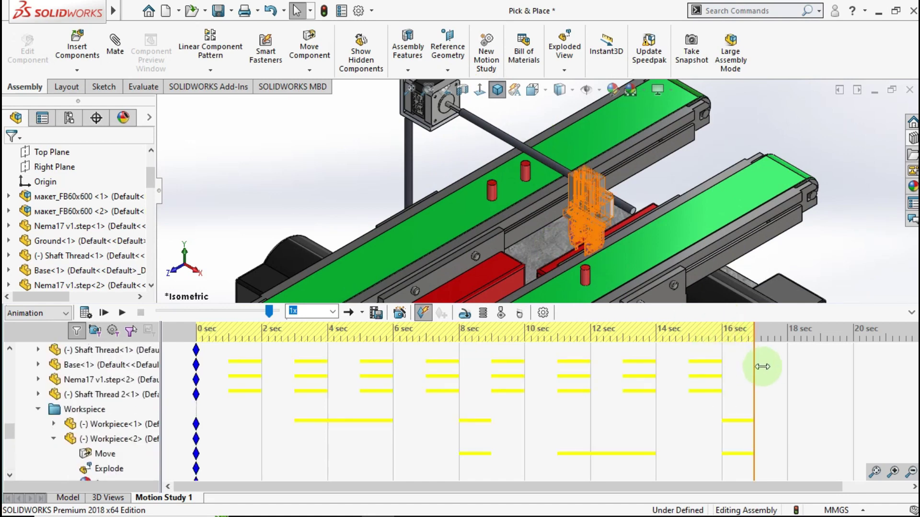
scroll(767, 368, up, 3)
scroll(766, 368, up, 3)
scroll(768, 368, up, 1)
drag(769, 368, 790, 371)
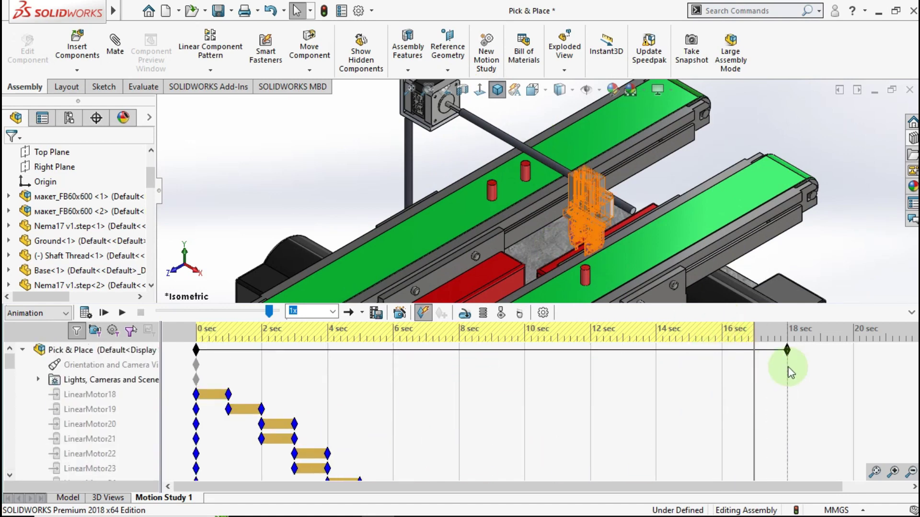
click(788, 368)
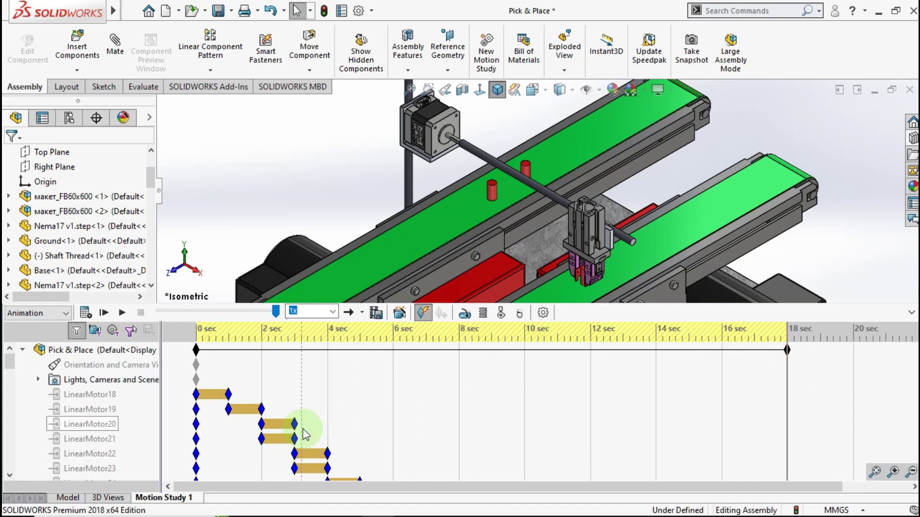
Suppress the Gripper Unclamp mates folder in the MotionManager tree
scroll(105, 407, down, 9)
scroll(104, 405, down, 5)
scroll(104, 404, down, 1)
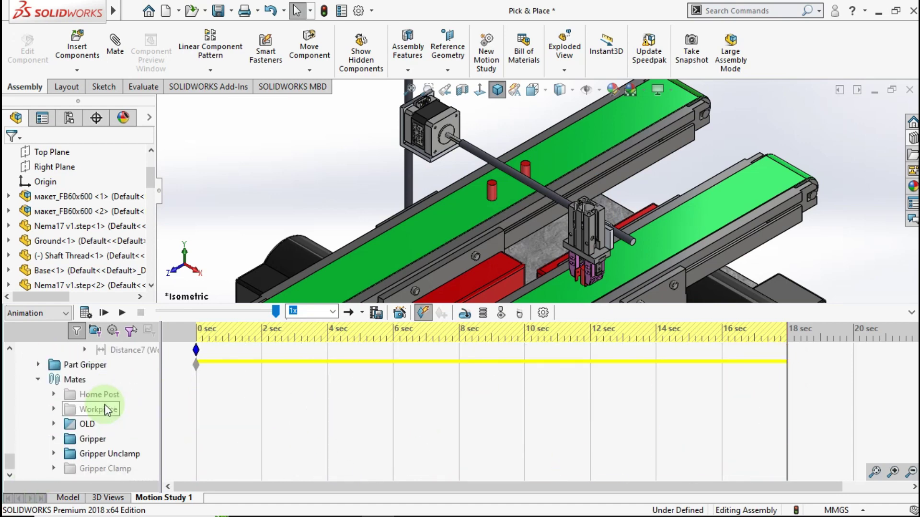
click(96, 458)
right_click(96, 458)
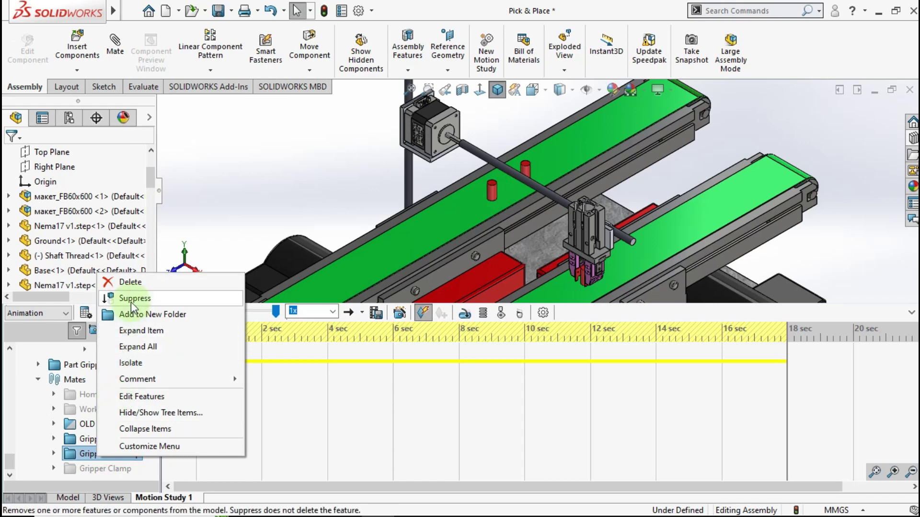
click(257, 372)
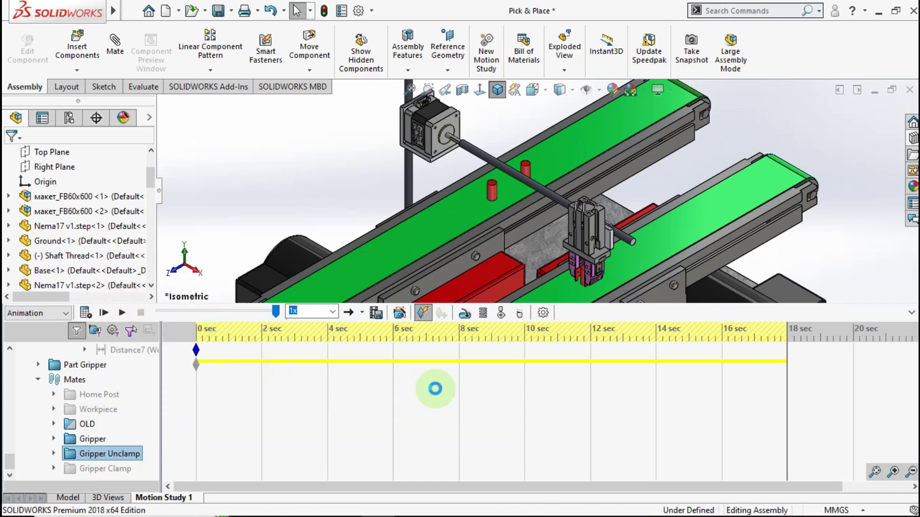
click(416, 374)
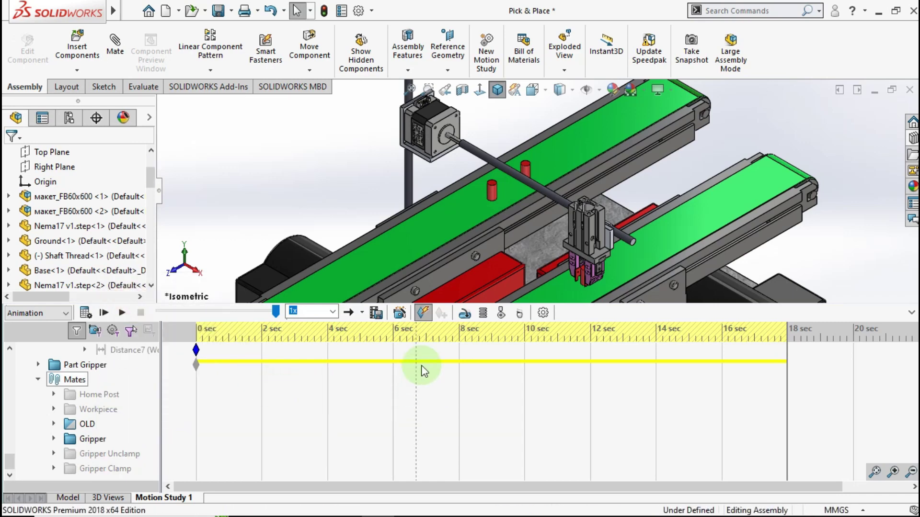
click(463, 313)
Pick the gripper finger face as a linear actuator motor
scroll(560, 260, down, 3)
scroll(620, 277, down, 3)
scroll(550, 257, down, 3)
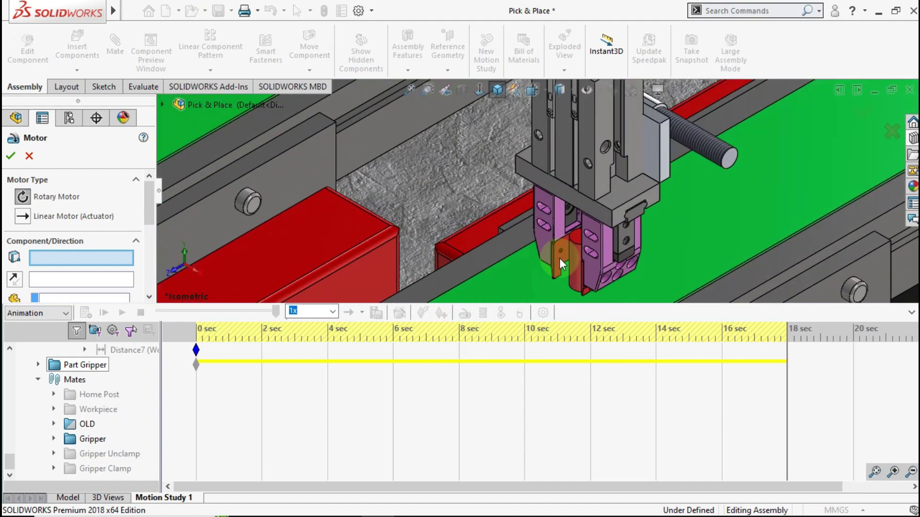
click(560, 258)
click(35, 219)
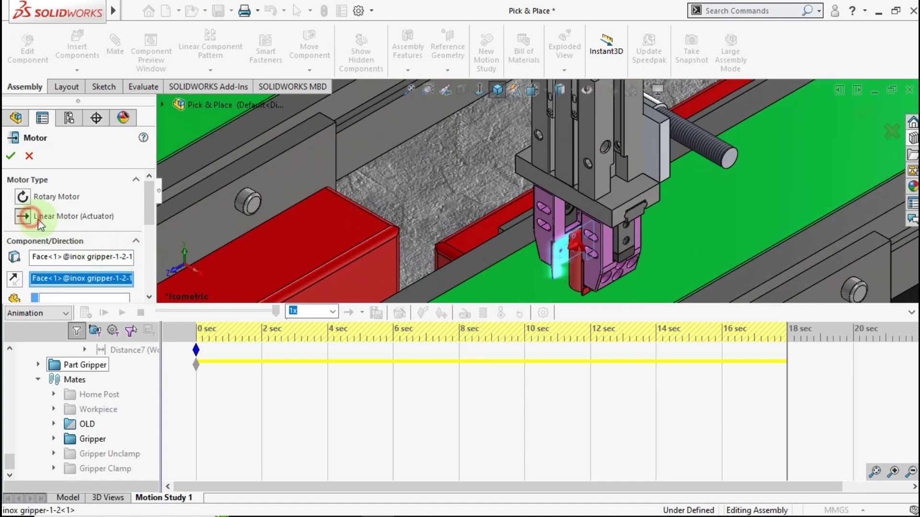
click(150, 210)
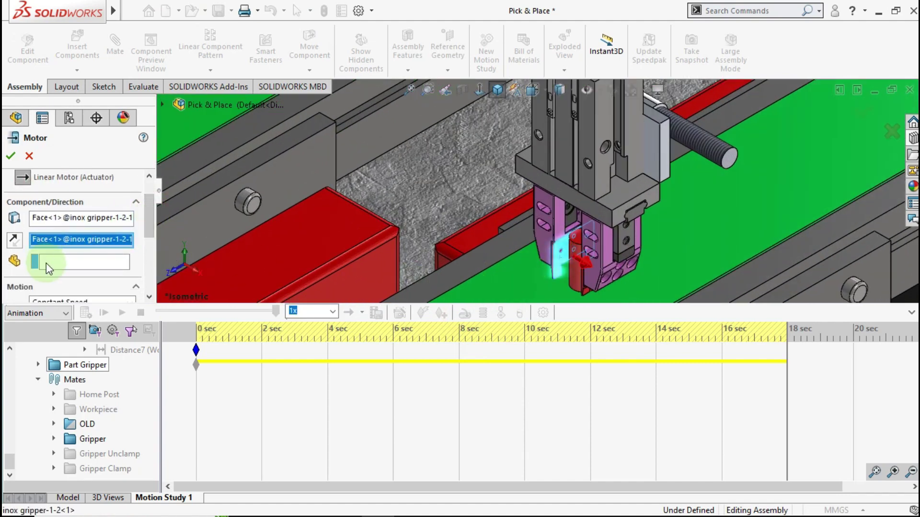
Give the finger motor a 1.5 mm Distance profile and create it
click(148, 233)
click(119, 247)
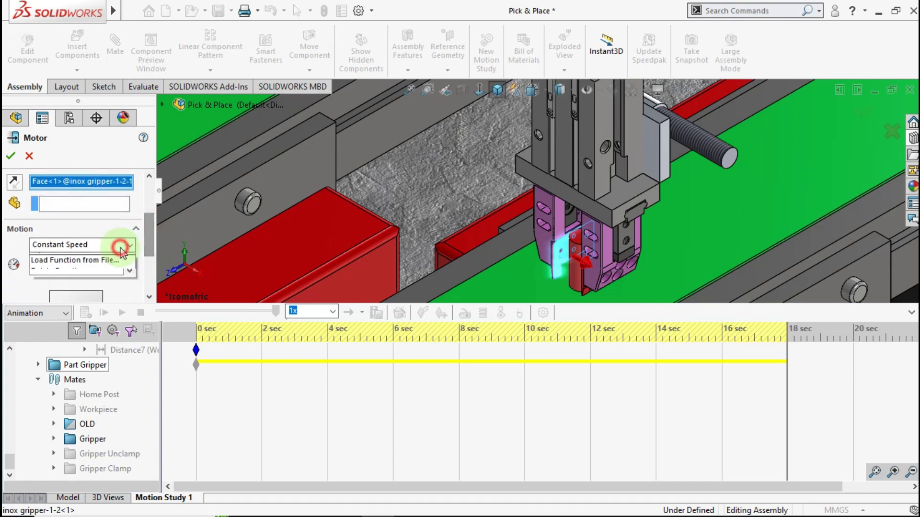
click(87, 269)
double_click(86, 269)
text(1)
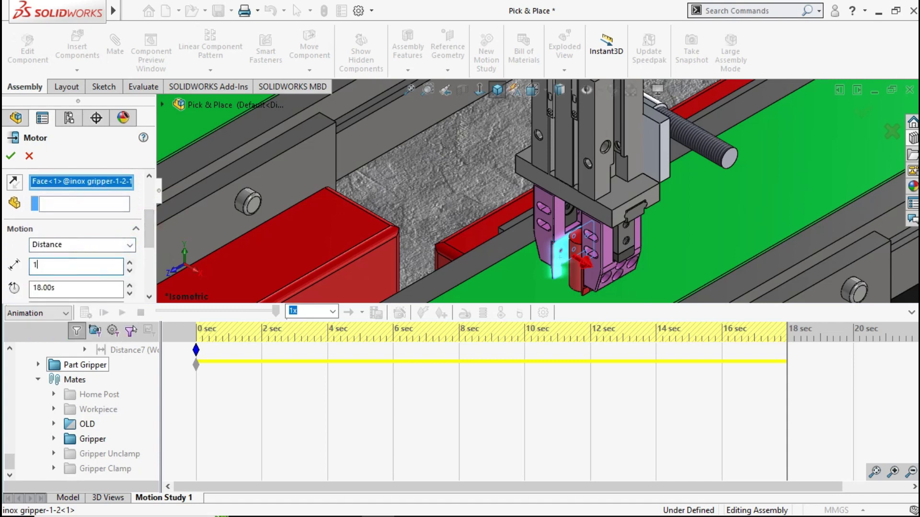
text(.5)
scroll(144, 251, down, 3)
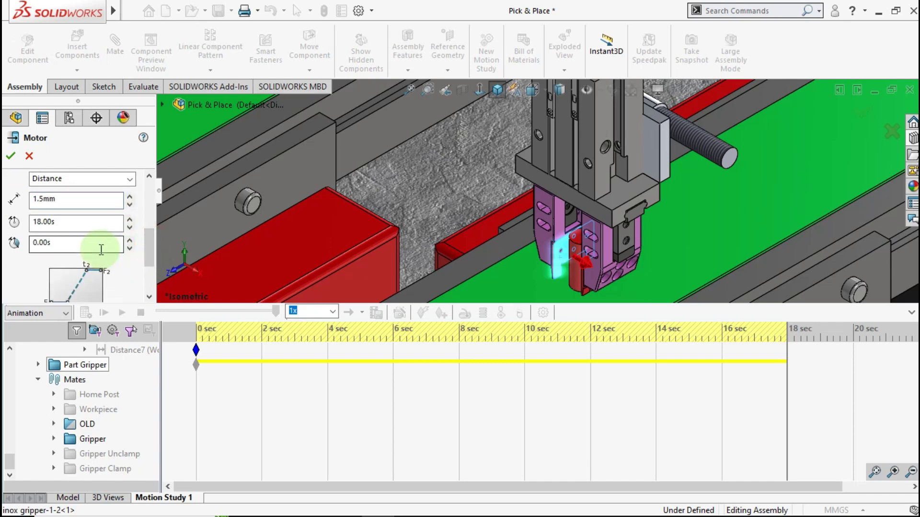
click(11, 155)
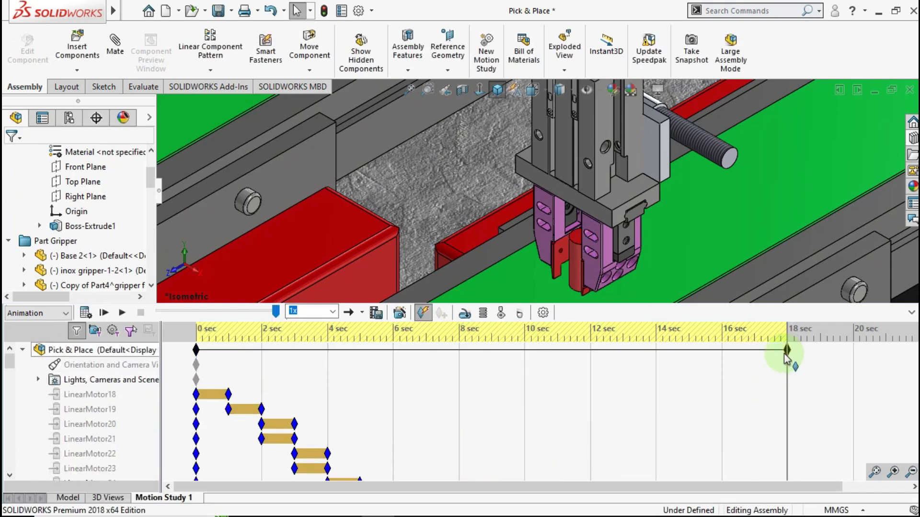
Extend the study end to about 19 s and move LinearMotor52's start to 18 s
drag(788, 354, 819, 355)
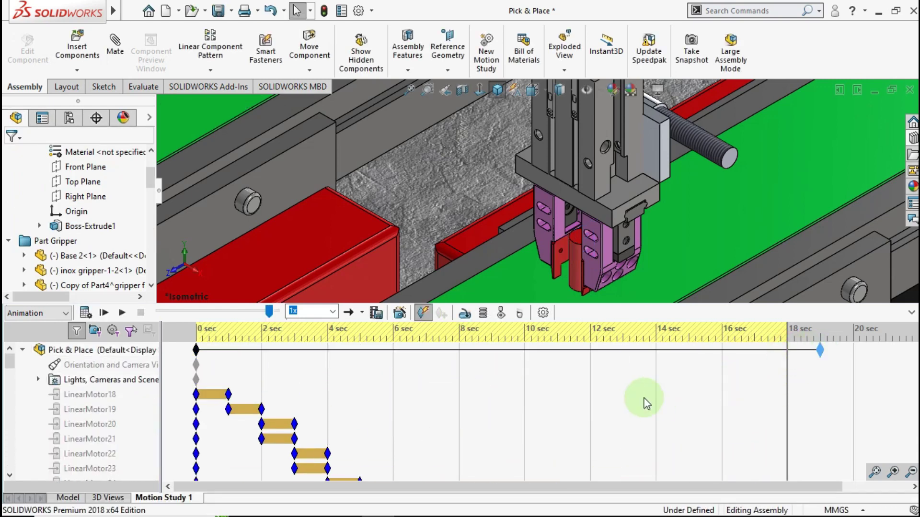
scroll(642, 400, down, 5)
scroll(626, 400, down, 6)
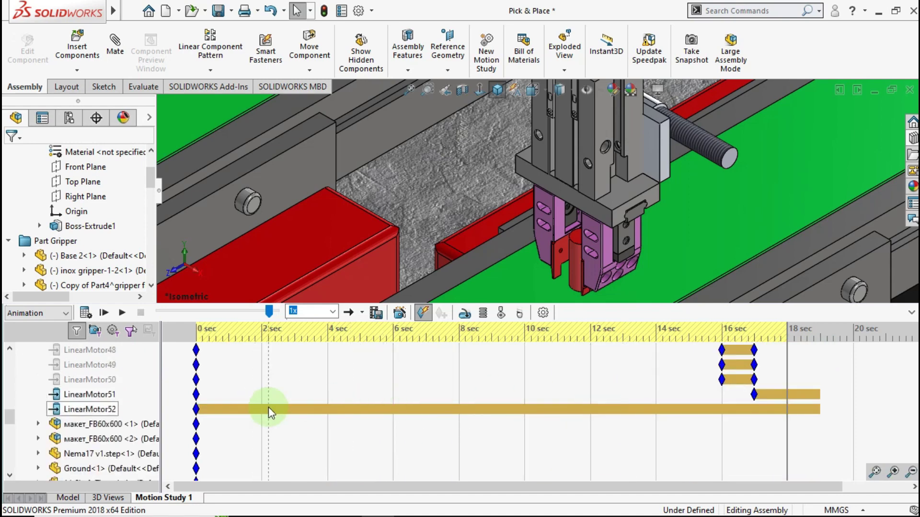
drag(196, 408, 590, 410)
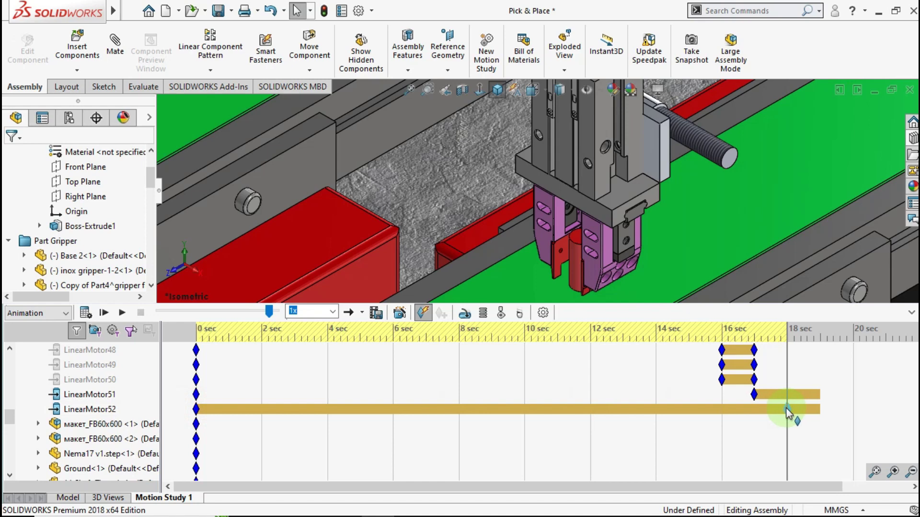
drag(787, 412, 784, 401)
Switch LinearMotor51 off at 18 s and begin a new motor near the other finger
right_click(786, 395)
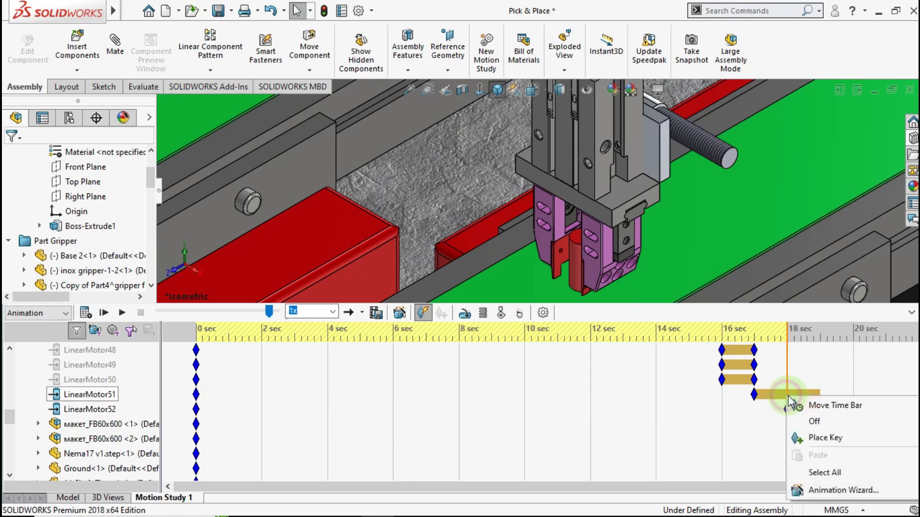
click(799, 417)
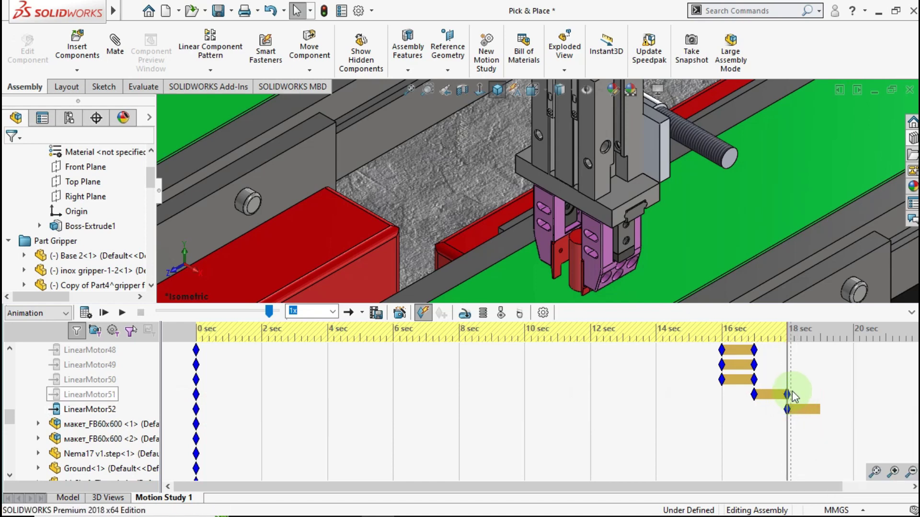
click(655, 331)
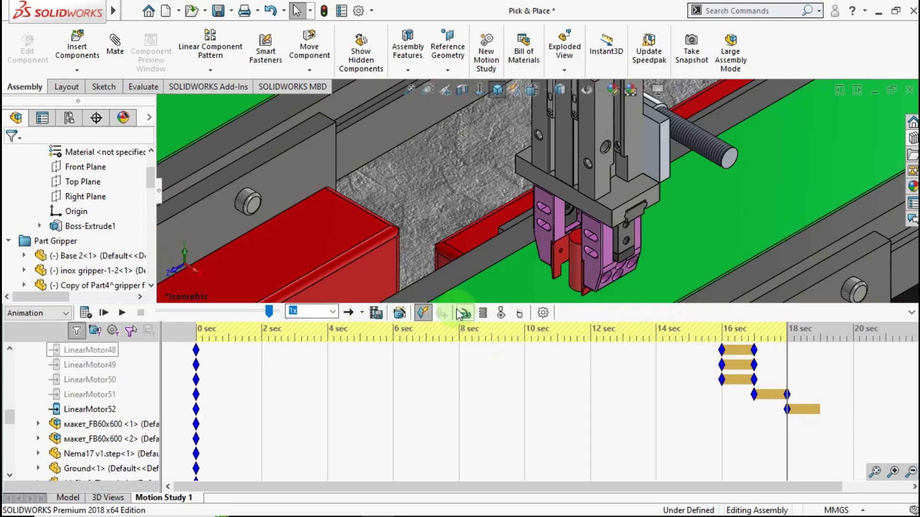
middle_drag(534, 233, 580, 251)
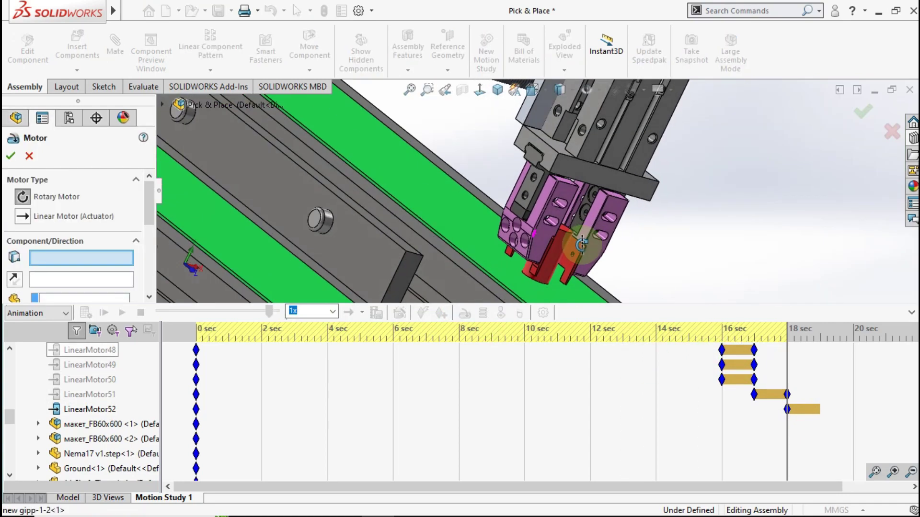
Add a linear actuator on the face of inox gripper-1-2<2> moving it 1.5 mm at 18 s
scroll(579, 251, down, 2)
click(563, 256)
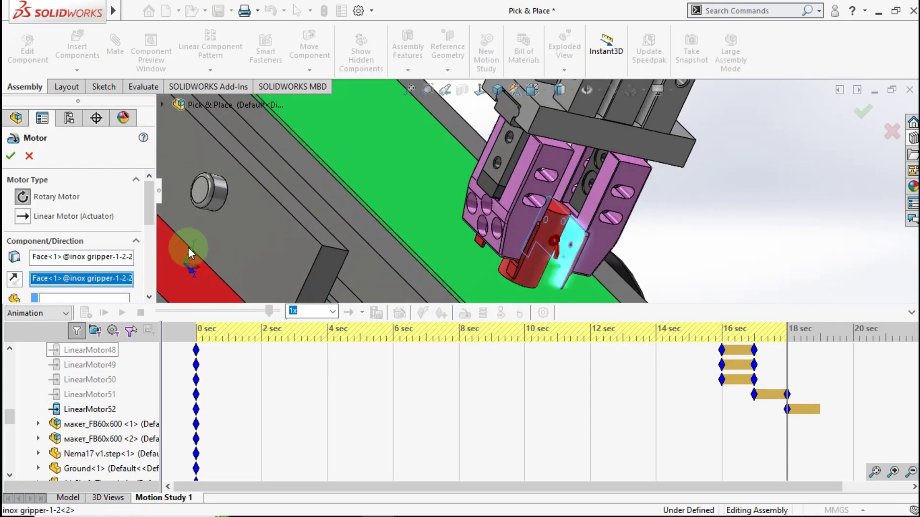
click(21, 220)
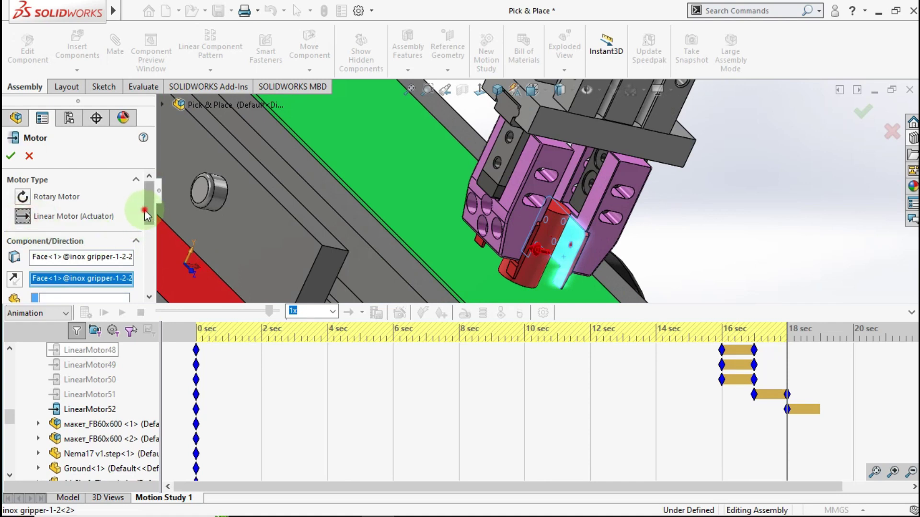
drag(151, 217, 144, 232)
scroll(144, 232, down, 1)
click(81, 256)
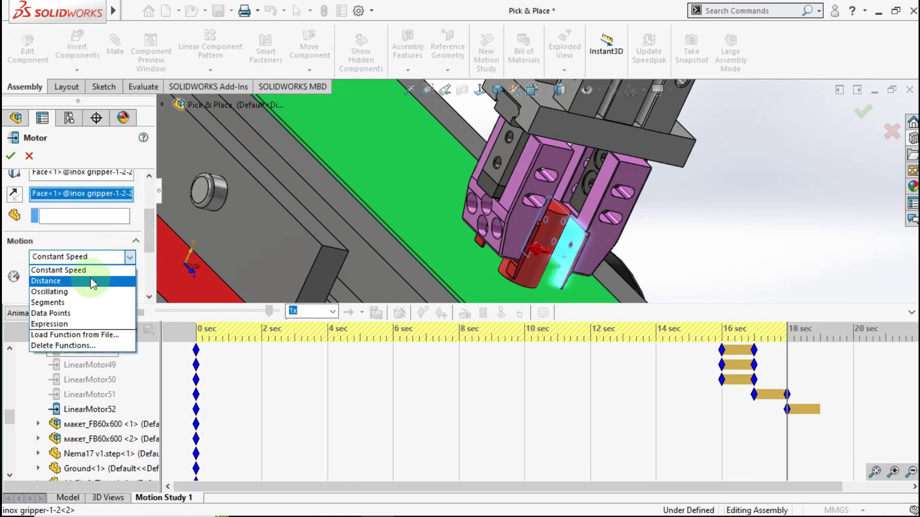
click(88, 279)
text(1.5mm)
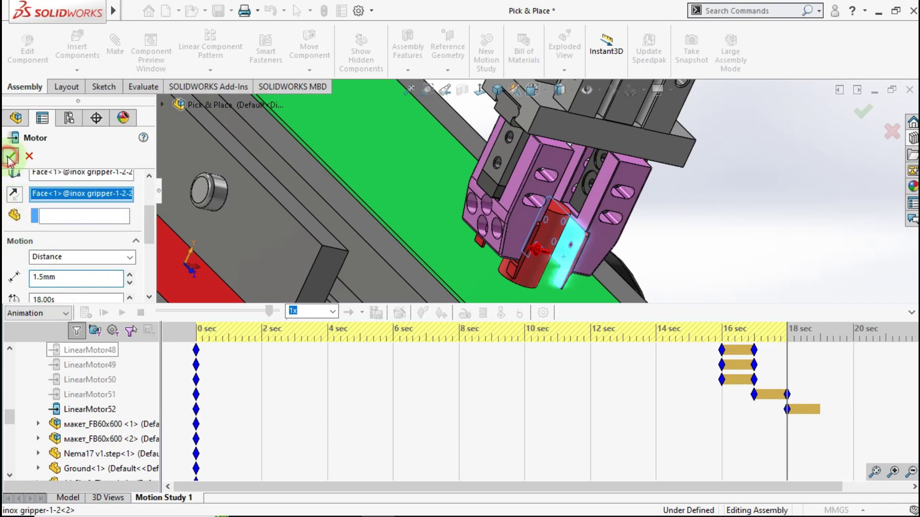
click(11, 155)
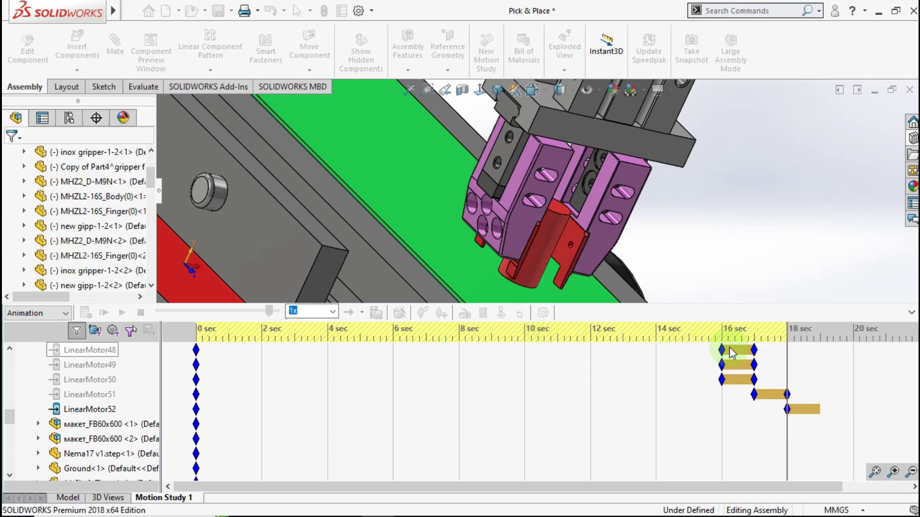
Move LinearMotor53's start key to 18 s
click(758, 389)
scroll(671, 393, down, 1)
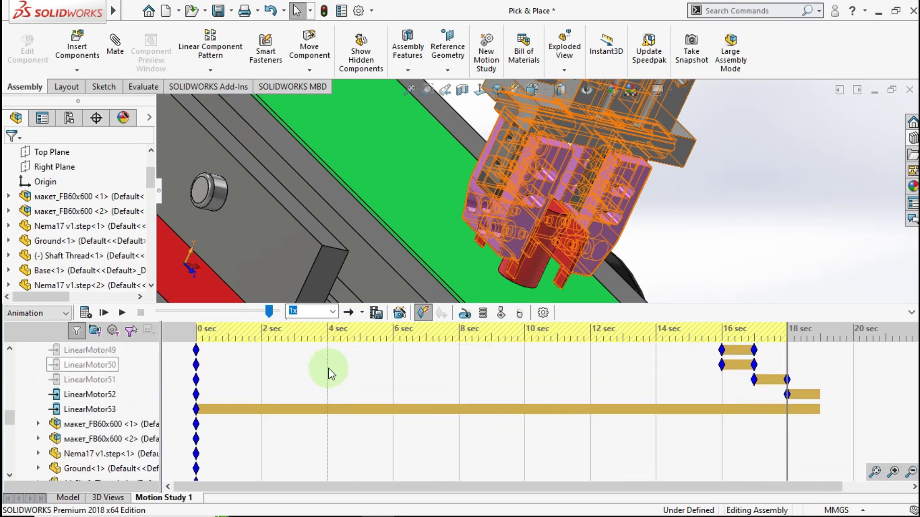
drag(196, 407, 788, 410)
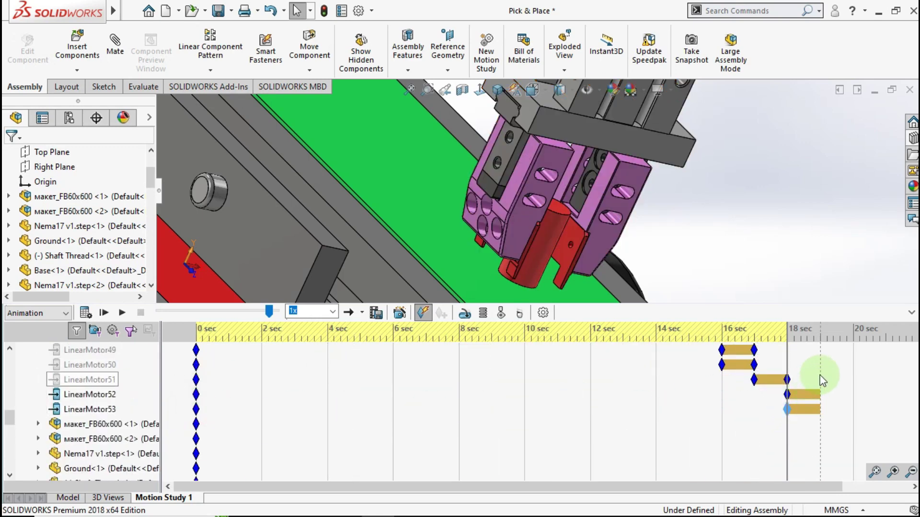
Switch LinearMotor52 and LinearMotor53 off at 19 s
click(819, 374)
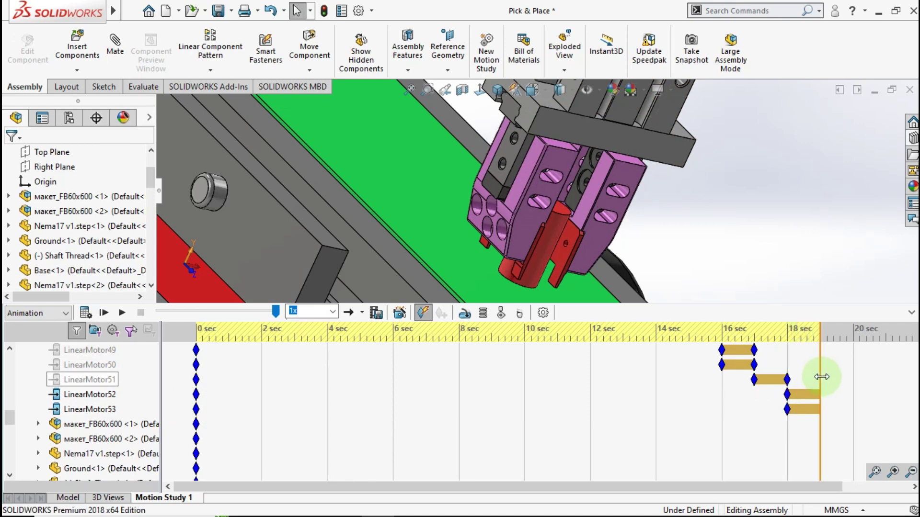
right_click(820, 394)
click(811, 435)
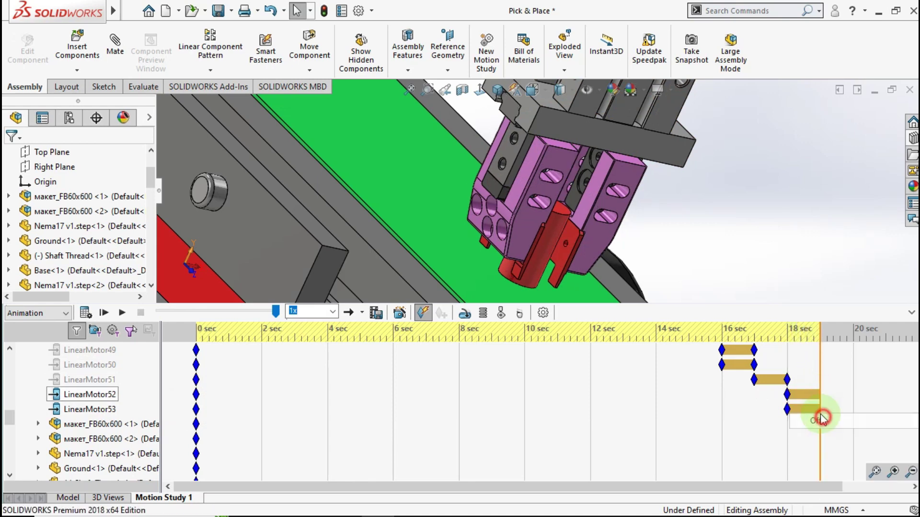
right_click(820, 407)
click(822, 447)
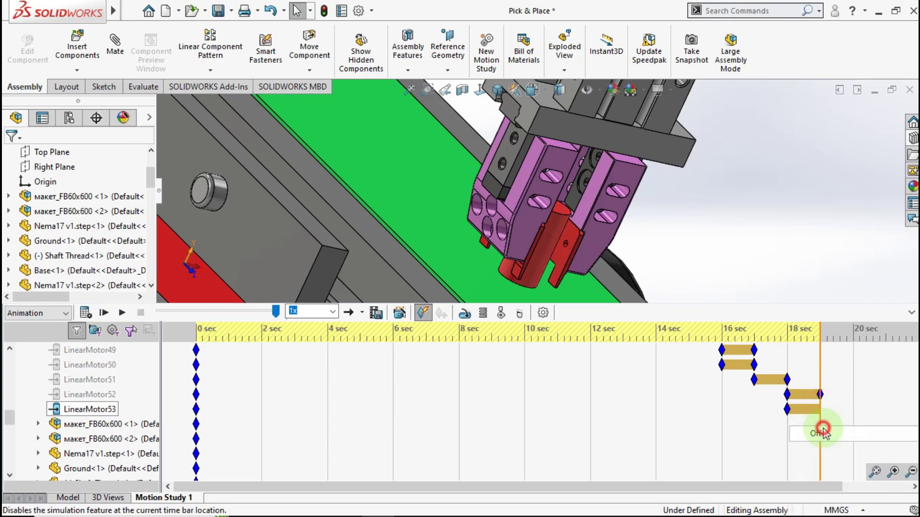
Extend the motion study's end time to 20 s
scroll(815, 371, up, 8)
scroll(816, 371, up, 3)
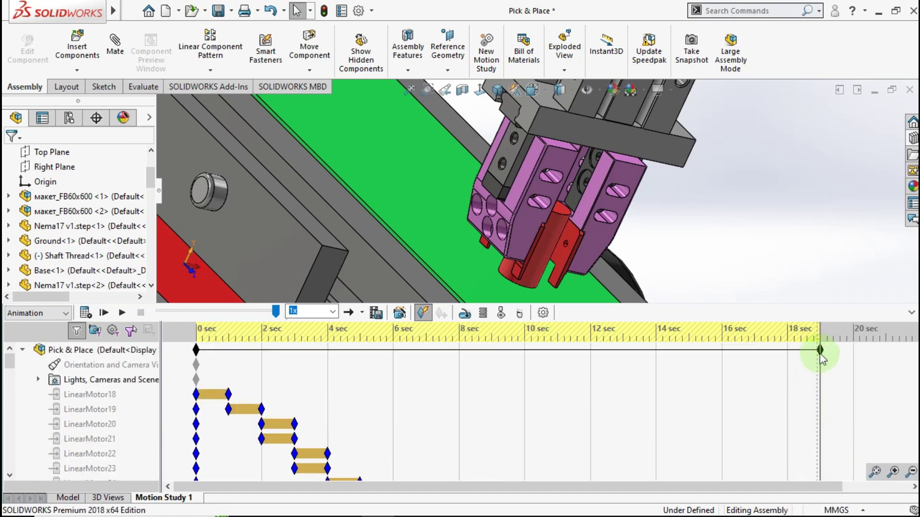
mouse_move(826, 353)
mouse_down()
mouse_move(861, 355)
mouse_move(854, 352)
mouse_up()
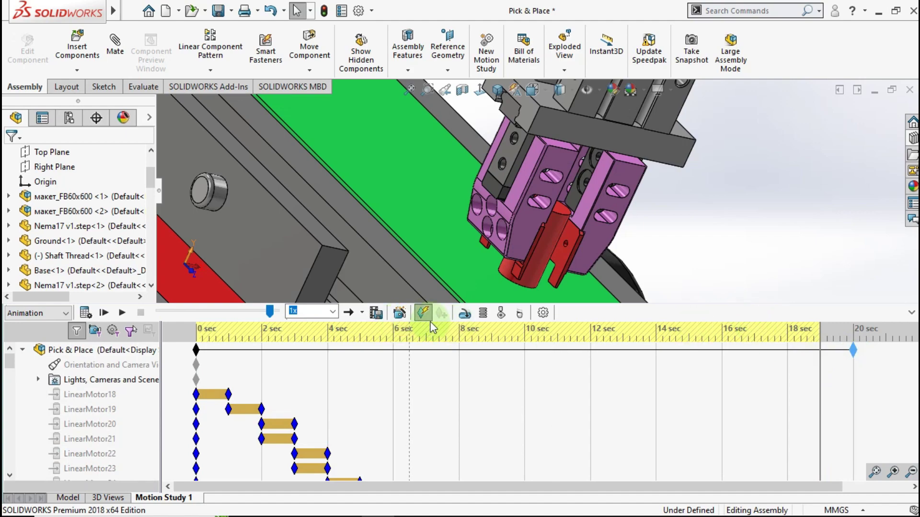
Start a new motor and pick the Base's bottom face from underneath
click(464, 314)
scroll(397, 224, up, 2)
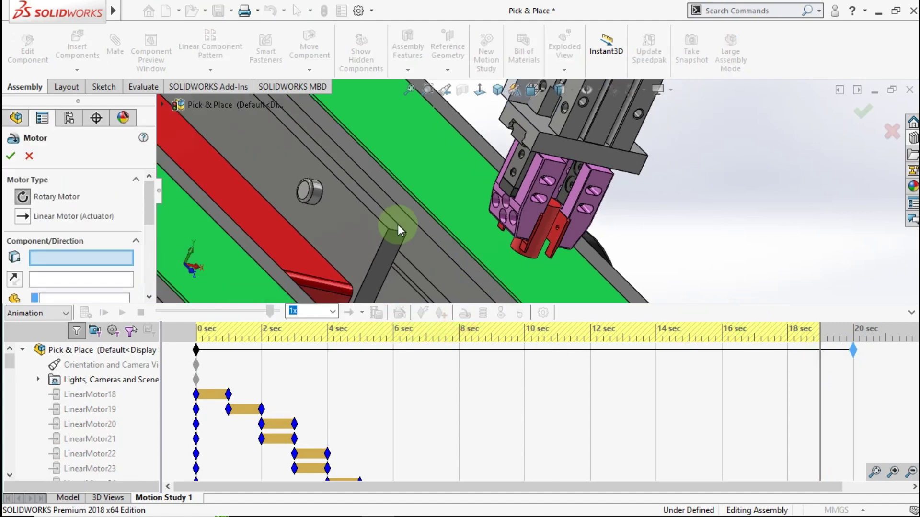
scroll(376, 186, up, 2)
scroll(384, 137, up, 2)
scroll(373, 153, down, 2)
scroll(363, 166, down, 2)
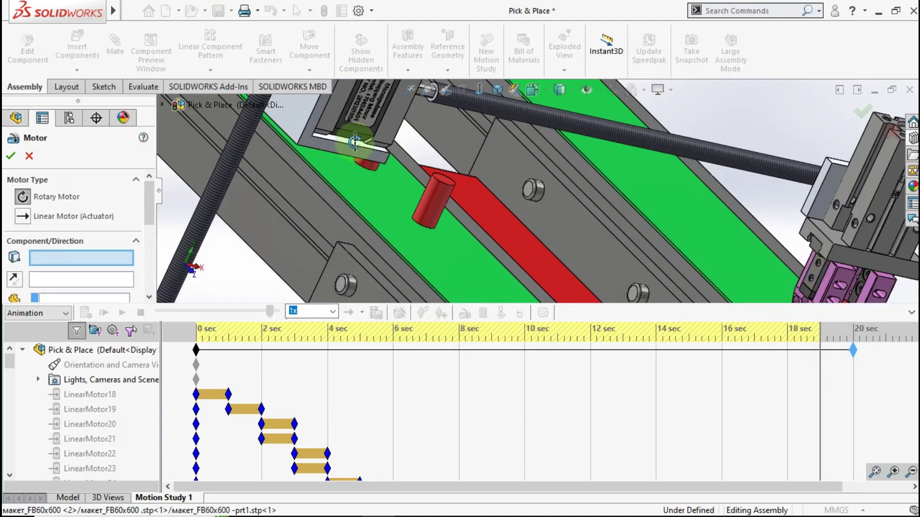
scroll(343, 129, down, 2)
scroll(395, 114, down, 2)
scroll(479, 139, down, 3)
mouse_move(563, 157)
middle_down()
mouse_move(581, 154)
mouse_move(527, 217)
middle_up()
click(528, 217)
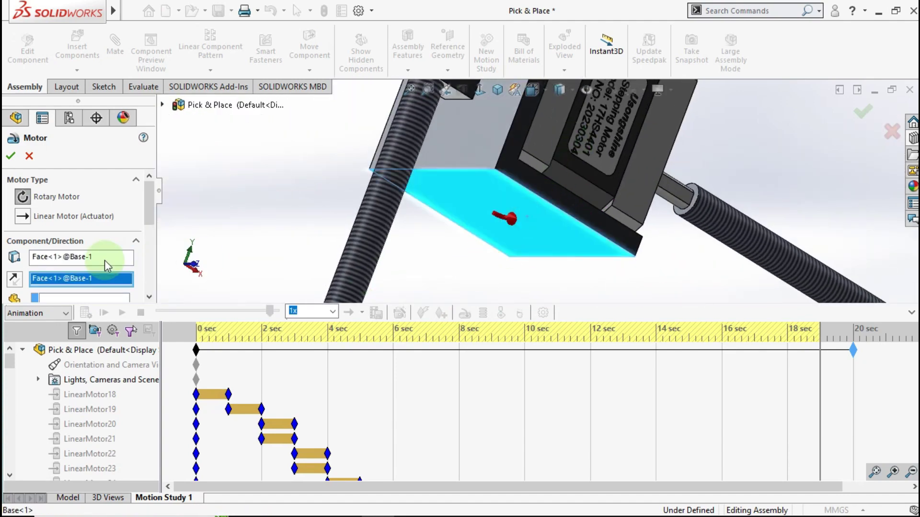
Make it a linear motor moving the base 40 mm over 1 s from 19 s
click(23, 219)
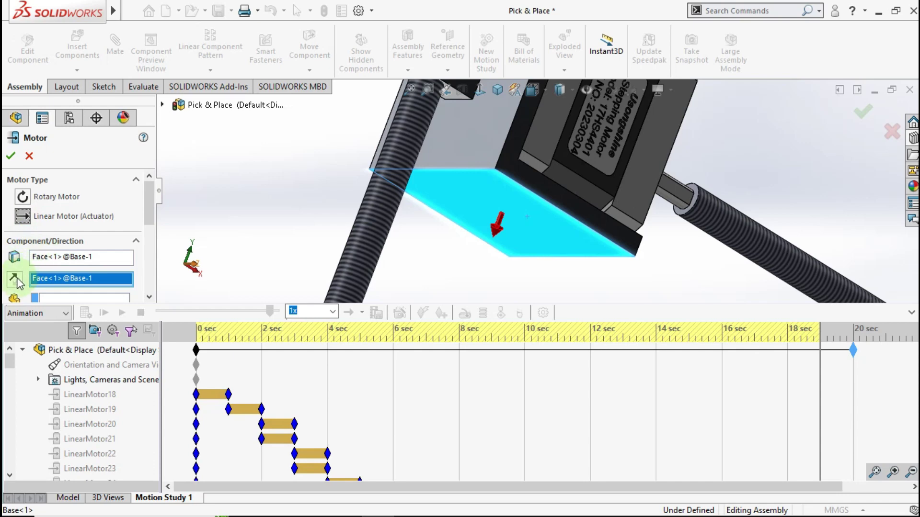
drag(149, 206, 149, 242)
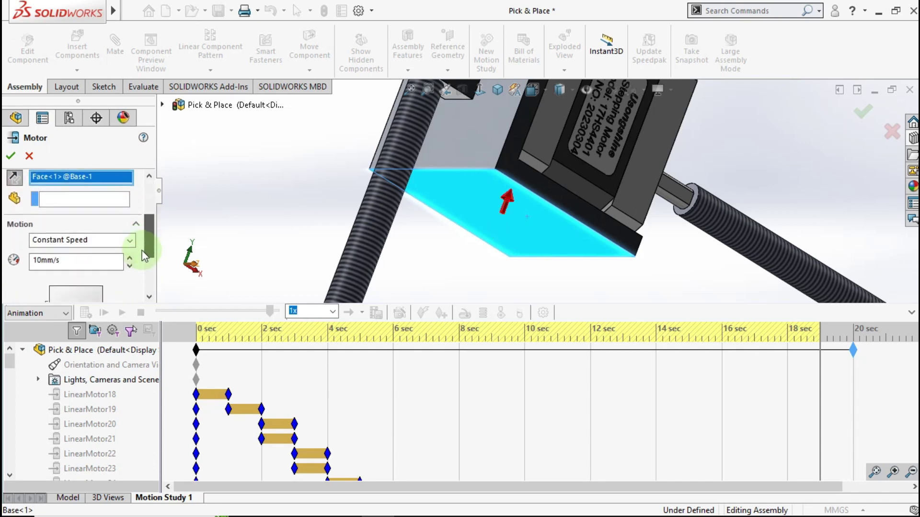
click(118, 243)
click(107, 264)
double_click(99, 258)
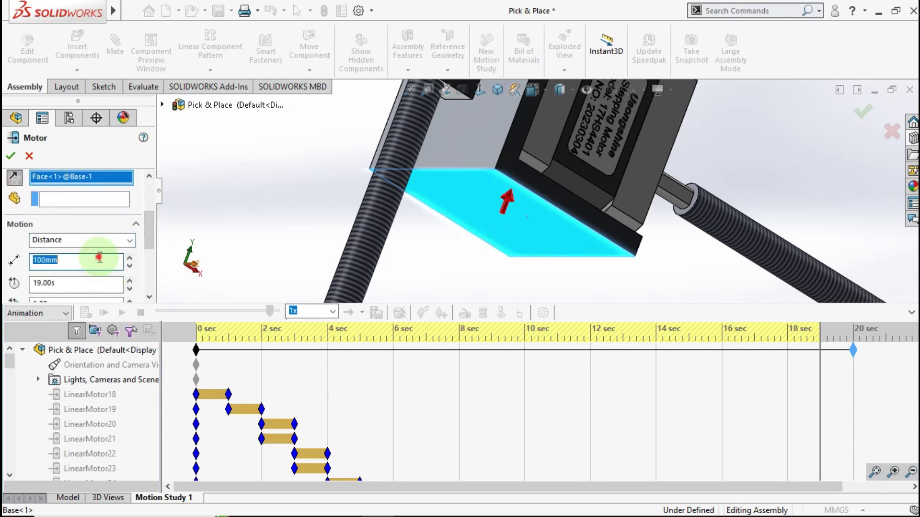
text(40)
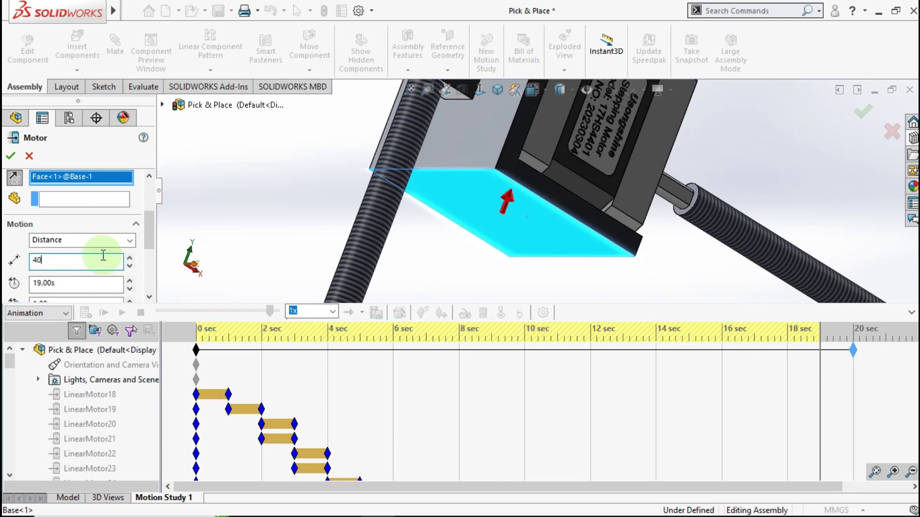
drag(147, 237, 147, 255)
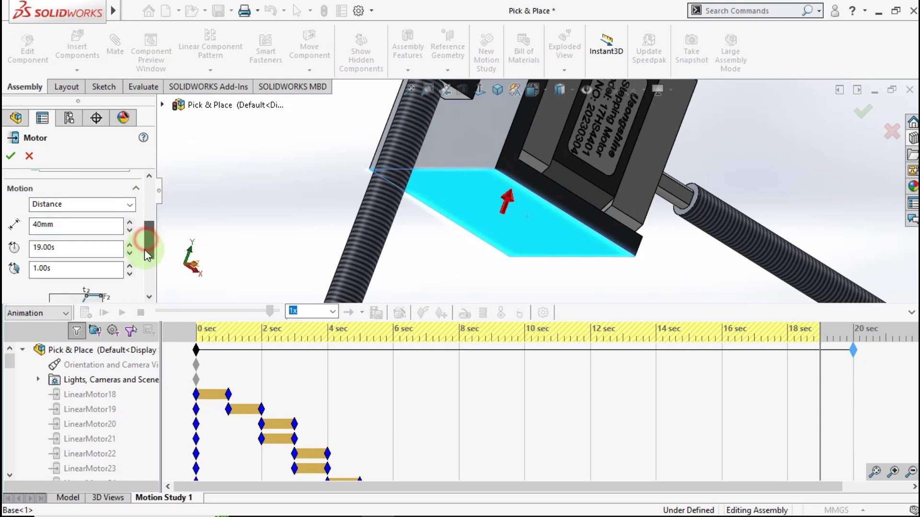
click(10, 156)
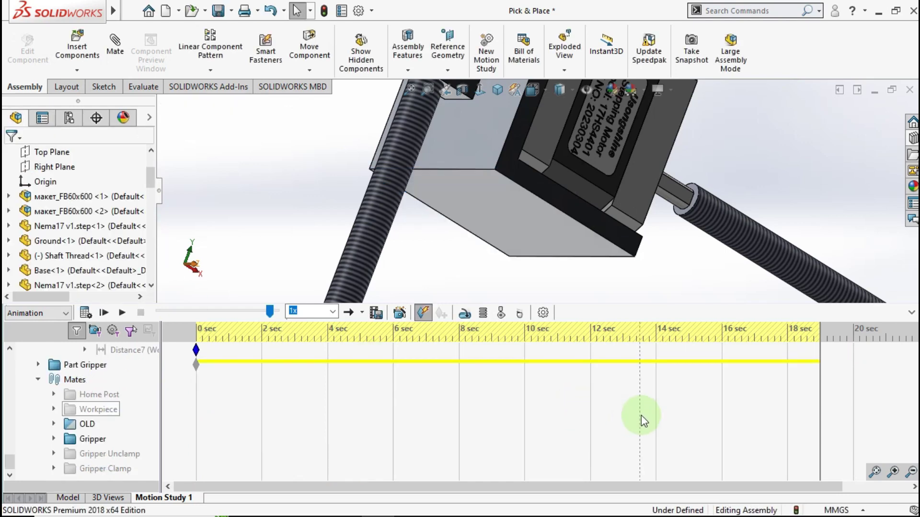
Move LinearMotor54's start key to 19 s so it runs 19–20 s
scroll(641, 415, up, 2)
scroll(641, 415, down, 1)
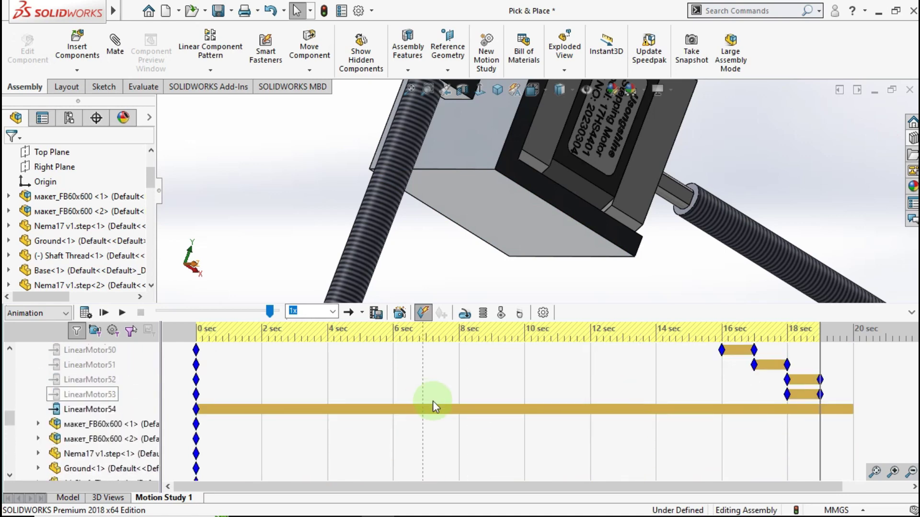
drag(196, 410, 664, 425)
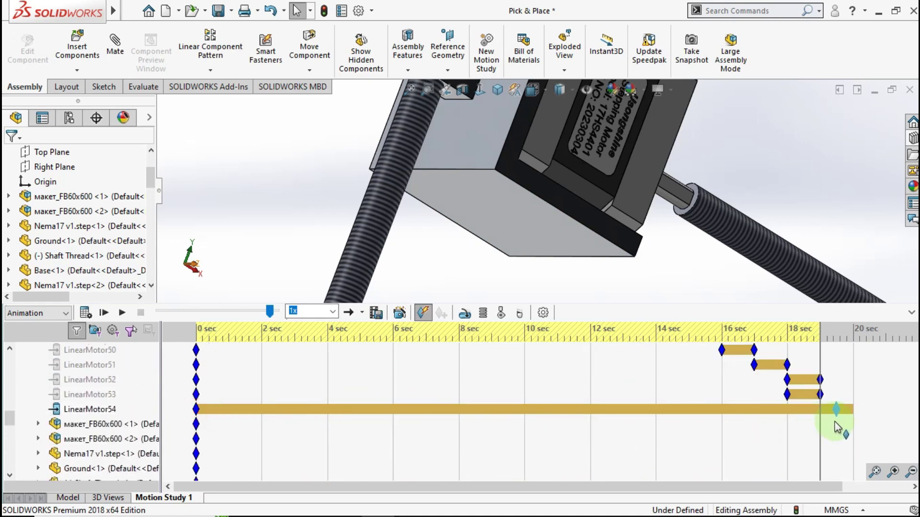
drag(821, 430, 821, 410)
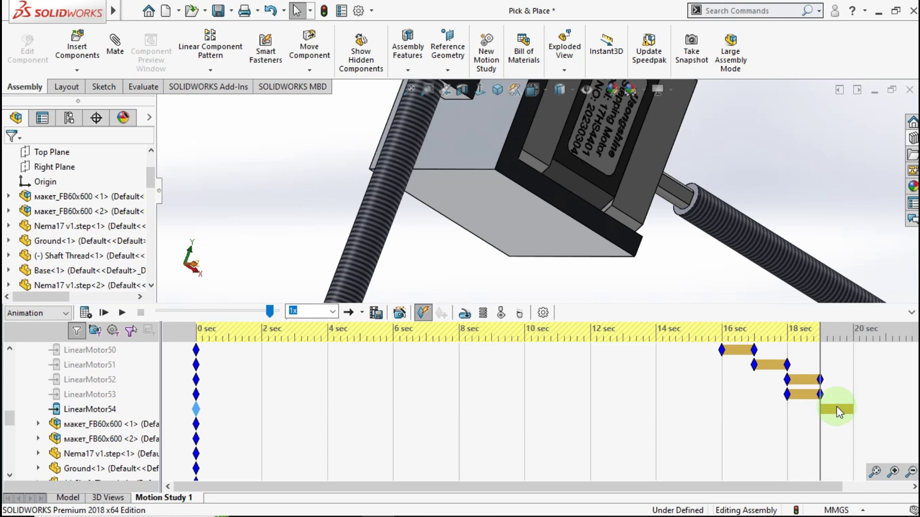
click(853, 378)
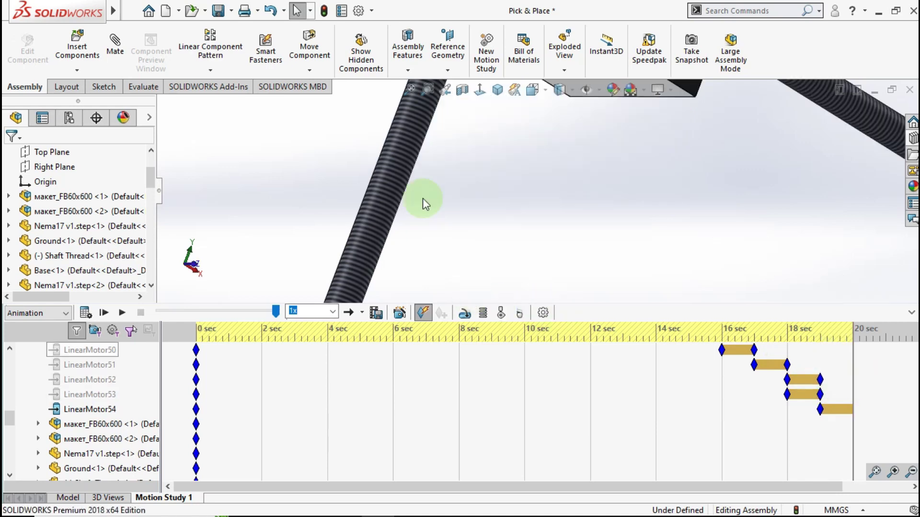
Switch to isometric view, zoom in on the gripper and preview its pose
click(498, 90)
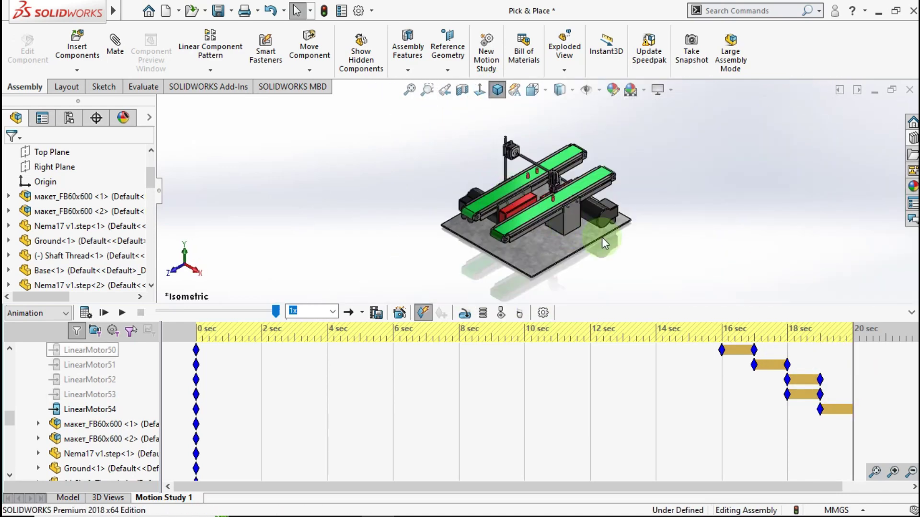
scroll(571, 209, down, 3)
scroll(533, 185, down, 3)
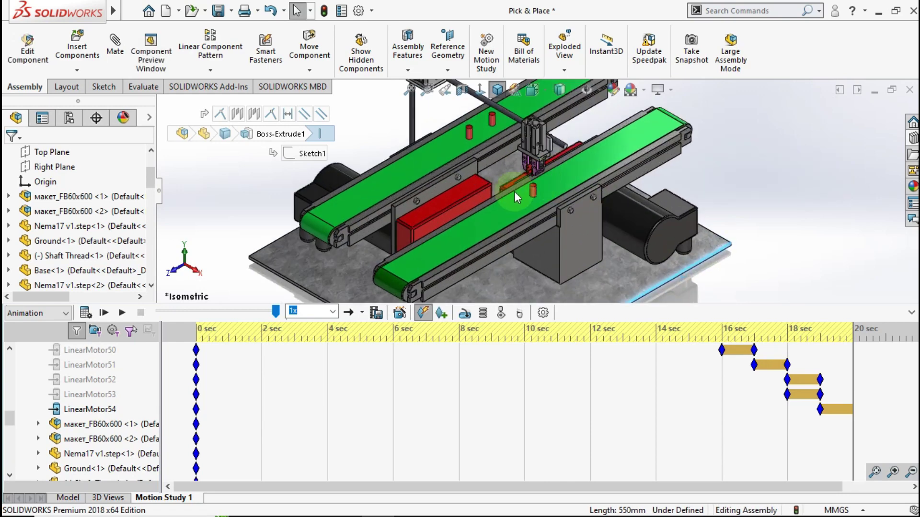
scroll(523, 171, down, 3)
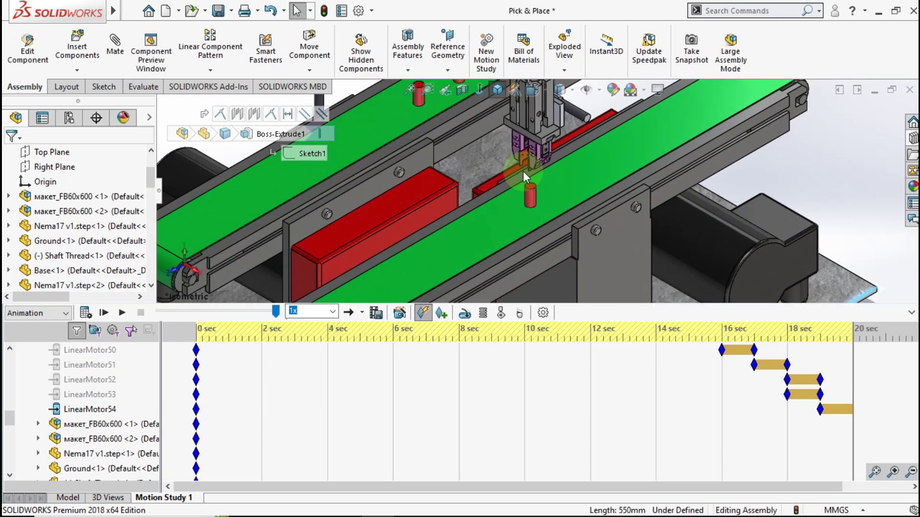
scroll(524, 171, down, 3)
click(821, 438)
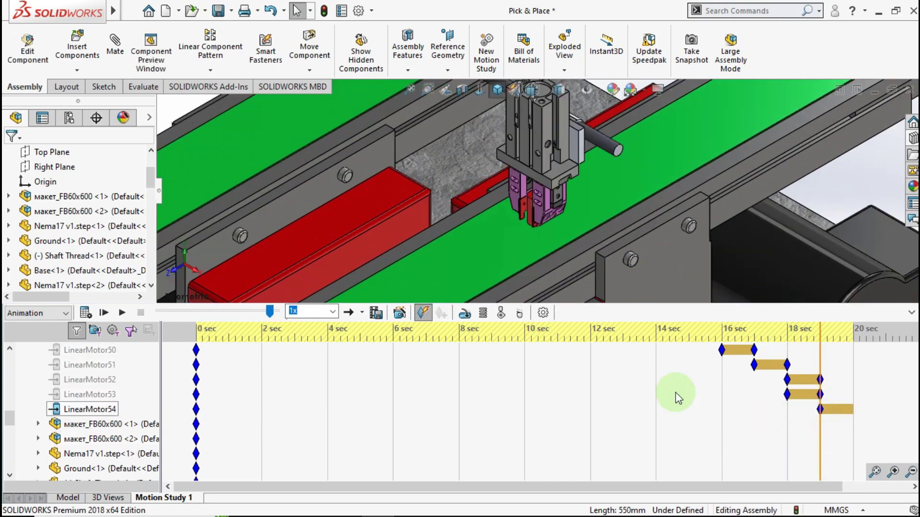
click(457, 329)
Add LinearMotor55 on Workpiece-3's top face as a linear motor moving 40 mm
click(464, 314)
scroll(509, 211, down, 2)
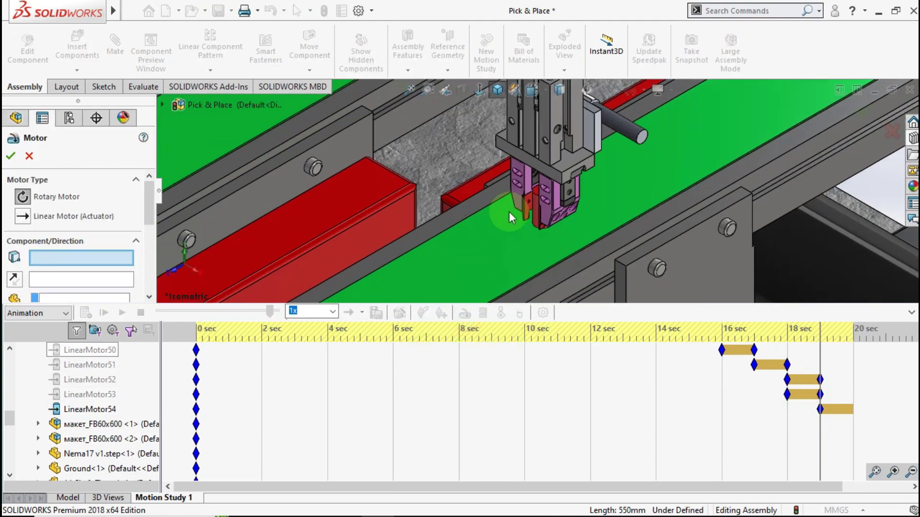
scroll(508, 208, down, 2)
scroll(529, 213, down, 2)
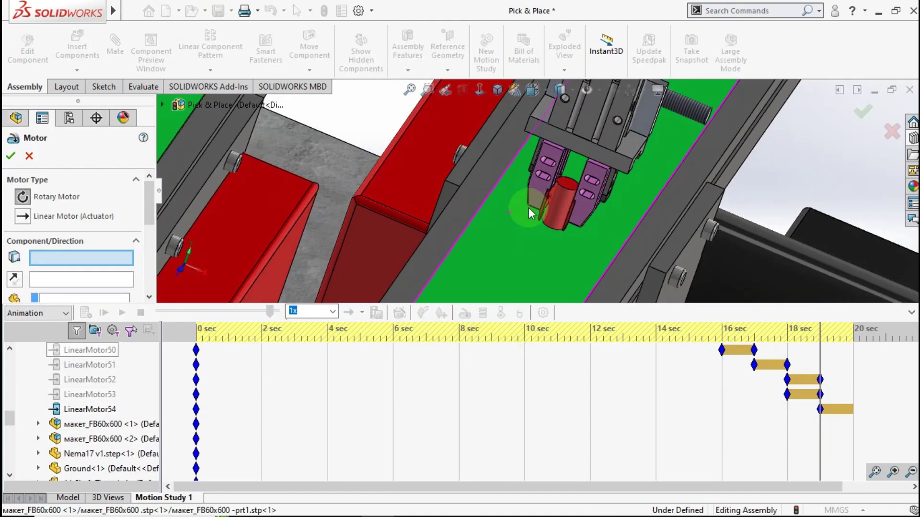
click(566, 183)
click(38, 216)
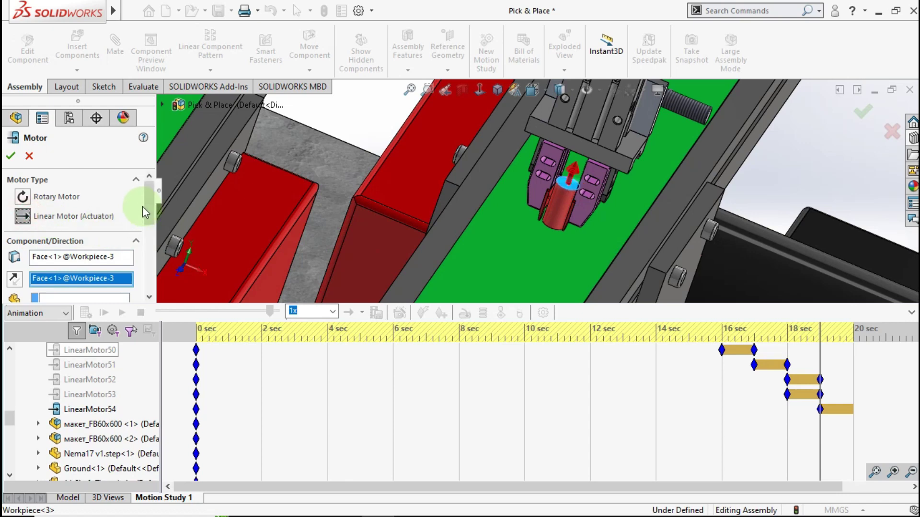
drag(146, 209, 147, 258)
click(103, 194)
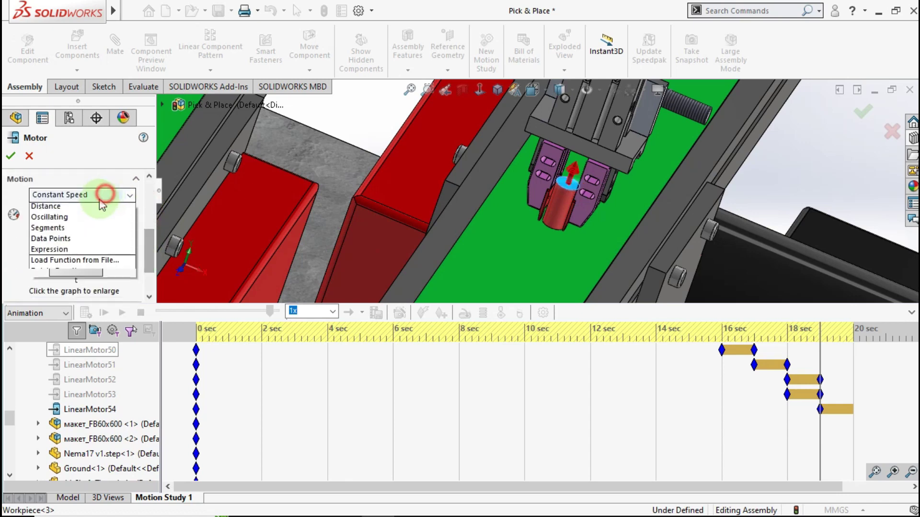
click(84, 220)
double_click(84, 218)
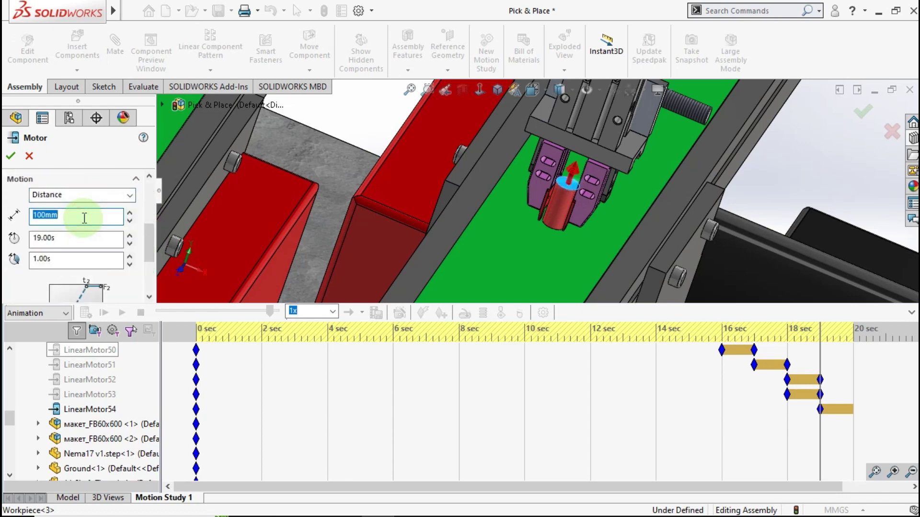
text(40)
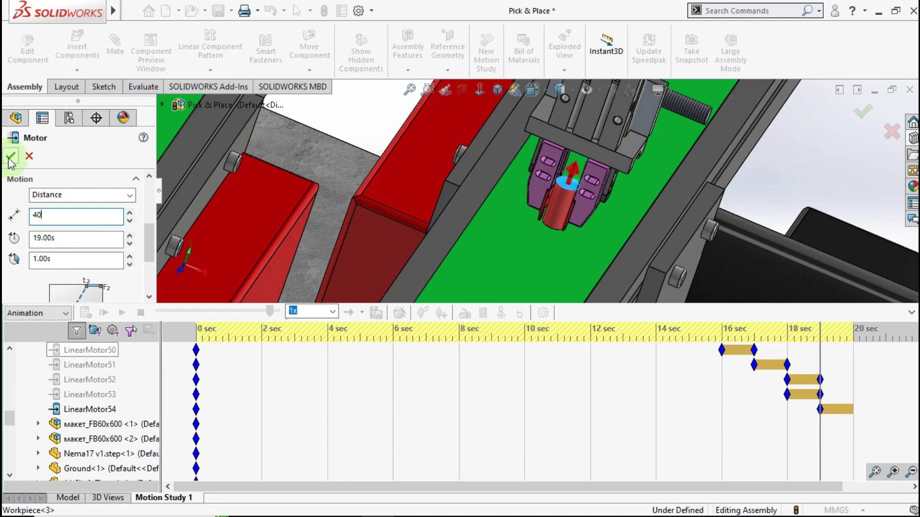
click(11, 156)
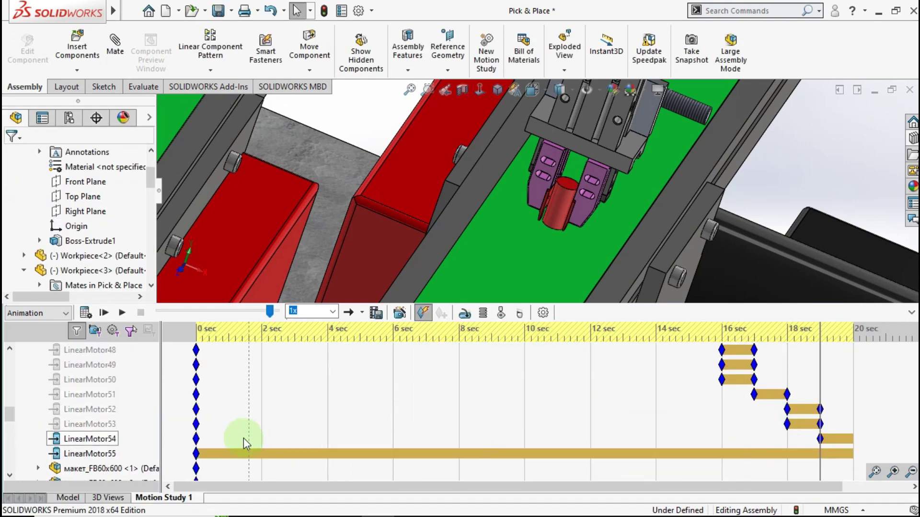
Move LinearMotor55's start key to 19 s and adjust the study's end key
drag(196, 454, 820, 454)
scroll(837, 383, up, 4)
scroll(845, 371, up, 2)
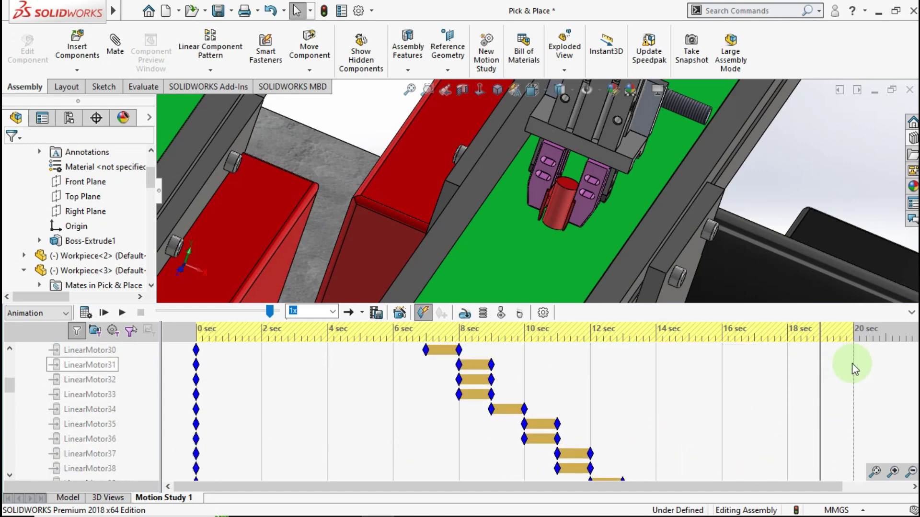
scroll(852, 369, up, 3)
scroll(848, 365, up, 2)
mouse_move(852, 356)
mouse_down()
mouse_move(809, 352)
mouse_move(853, 362)
mouse_move(853, 373)
mouse_up()
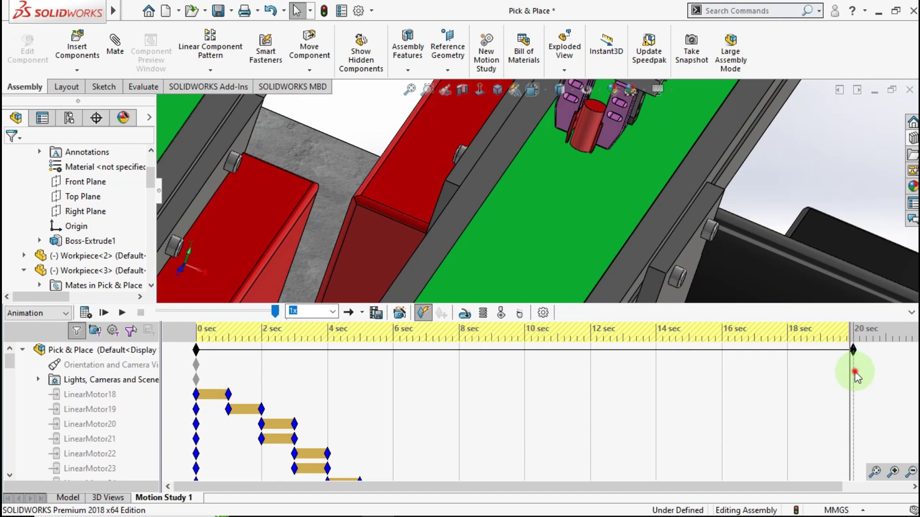
Scroll the MotionManager tree down to the Mates folder
scroll(107, 424, down, 7)
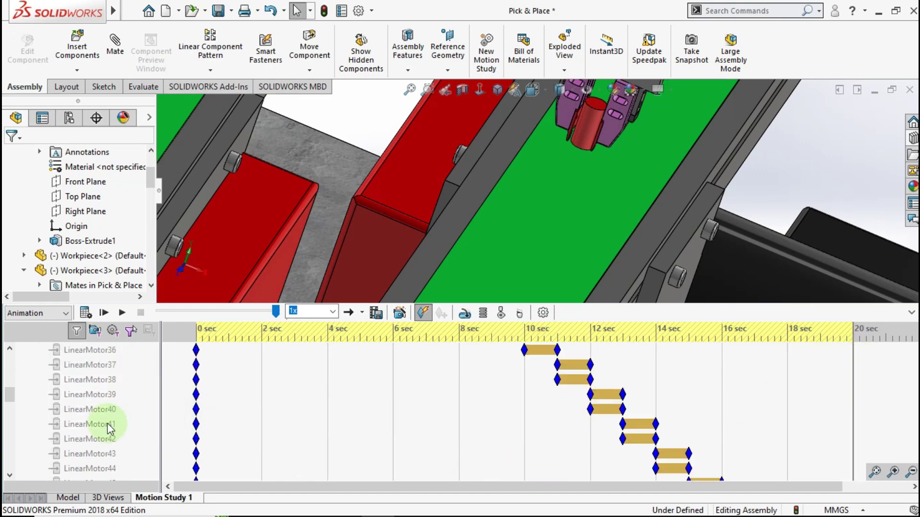
scroll(104, 426, down, 3)
scroll(104, 426, down, 5)
scroll(105, 426, down, 2)
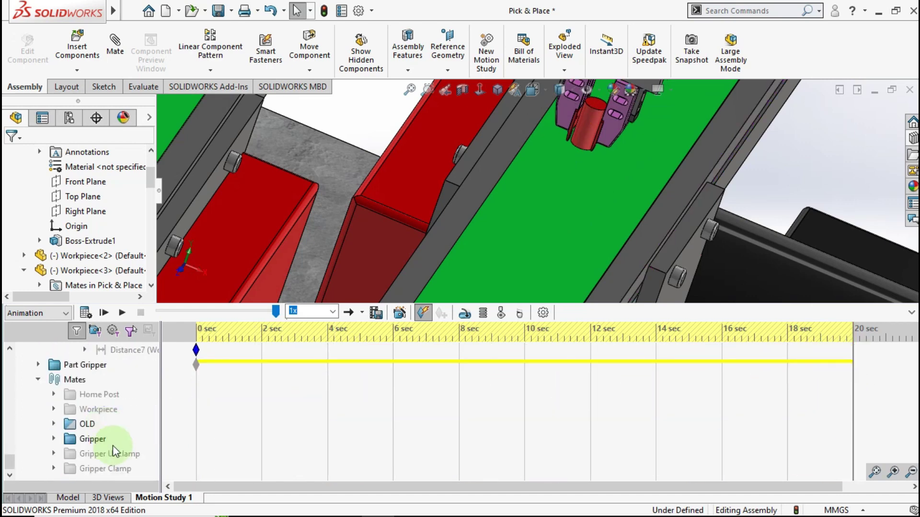
Unsuppress the Gripper Clamp mates, then start a motor on the gripper notch vertex and cancel it
right_click(113, 468)
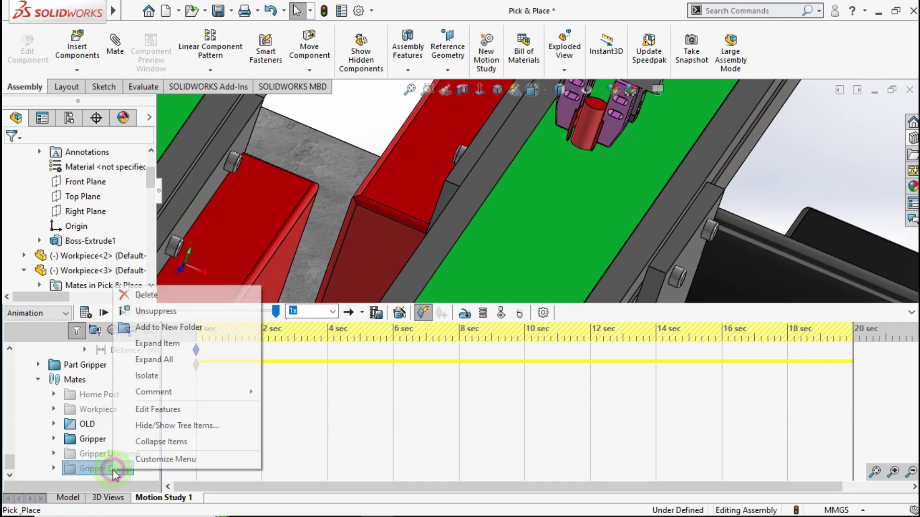
click(162, 317)
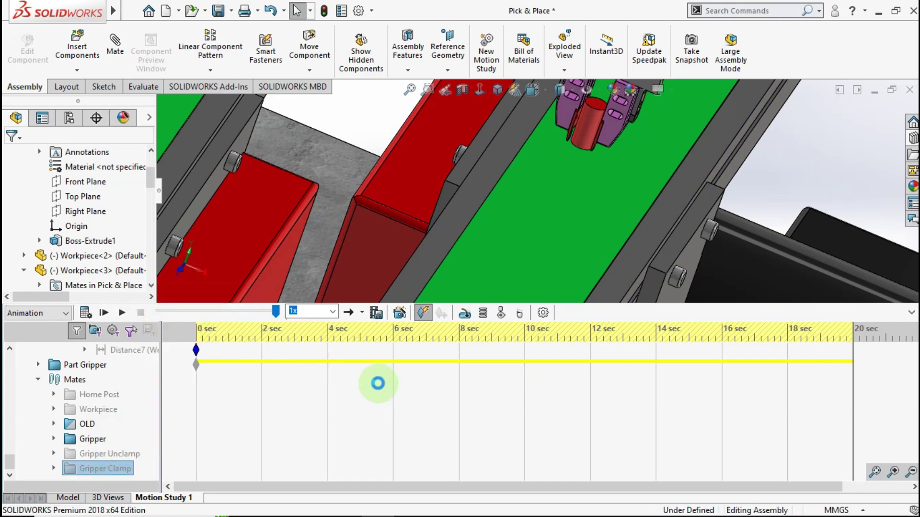
click(465, 319)
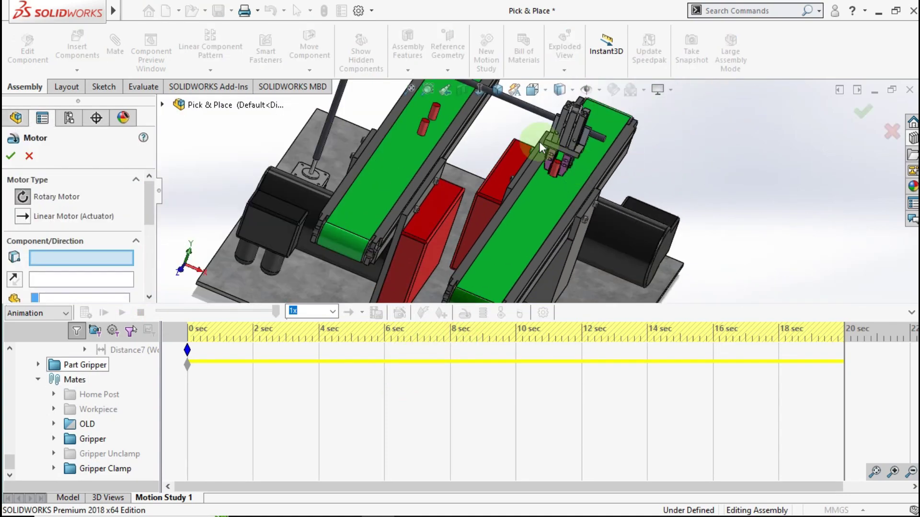
scroll(539, 143, down, 5)
middle_drag(539, 142, 757, 137)
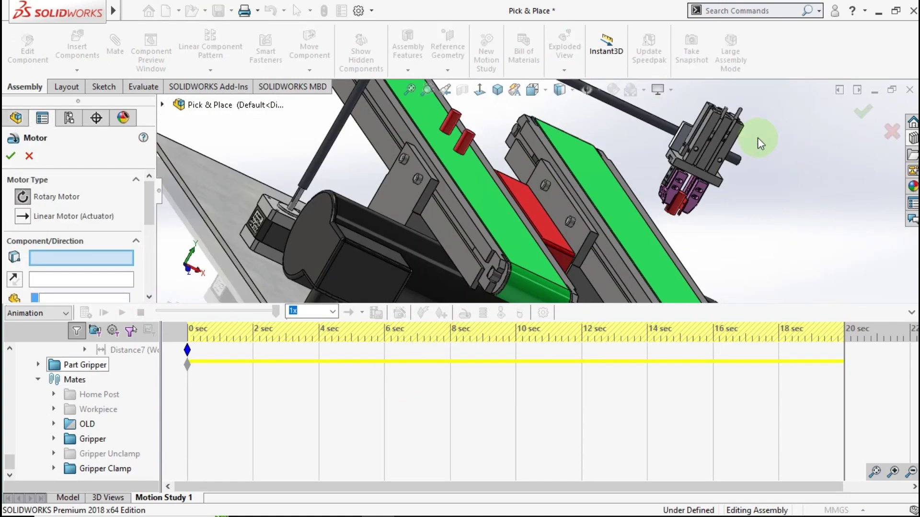
scroll(597, 163, down, 5)
scroll(513, 226, down, 3)
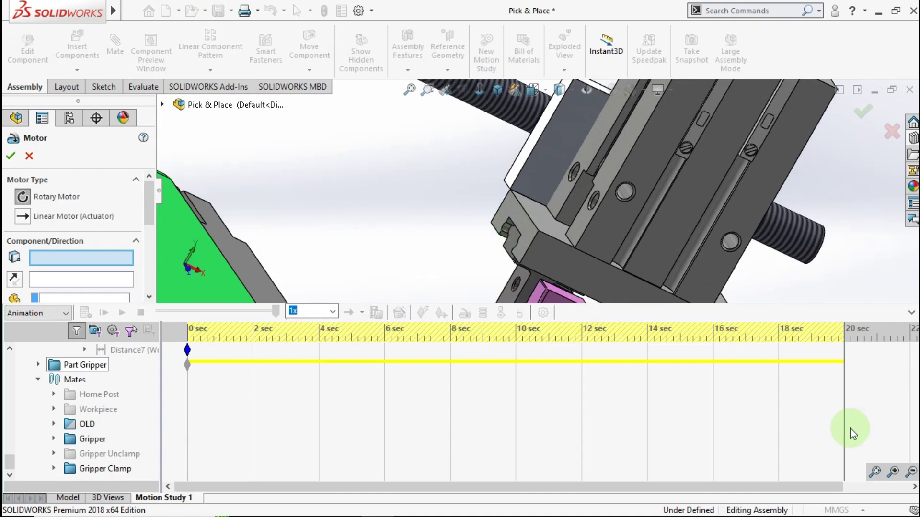
click(522, 235)
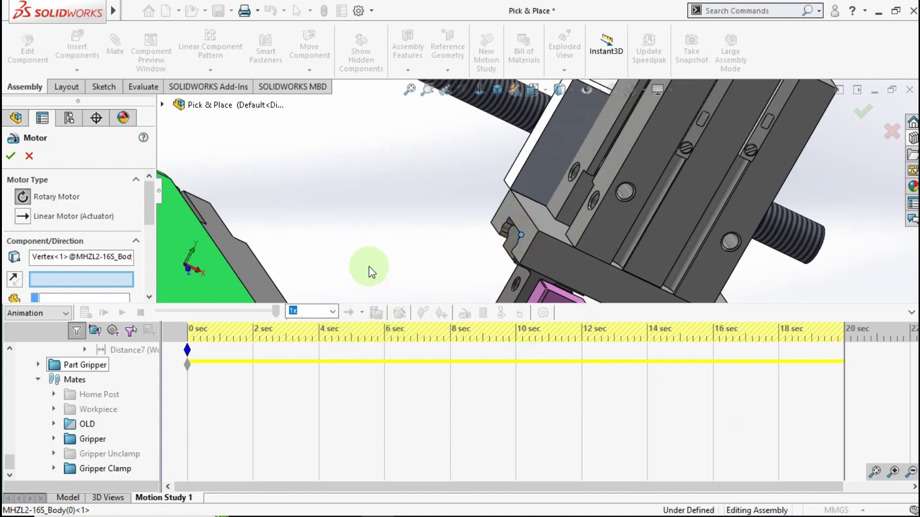
click(29, 156)
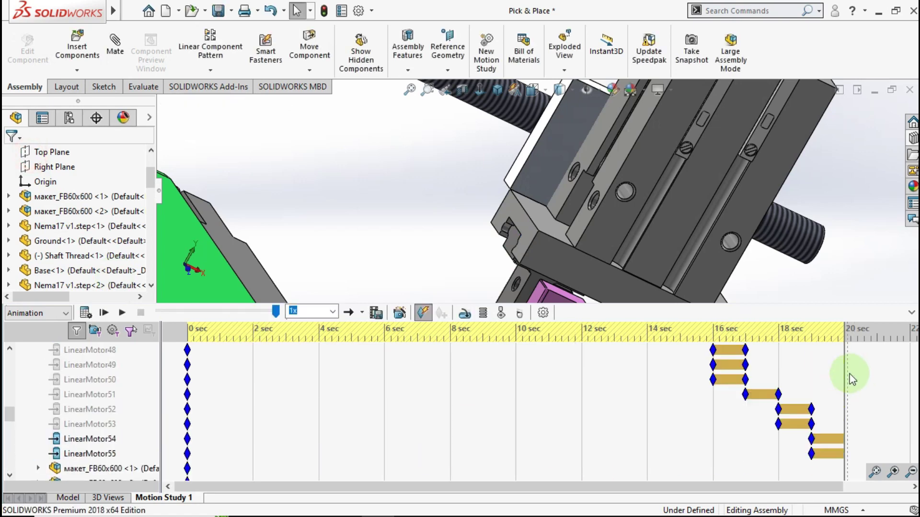
Switch LinearMotor54 and LinearMotor55 off at 20 s
scroll(852, 376, up, 2)
scroll(845, 389, down, 1)
scroll(839, 422, down, 3)
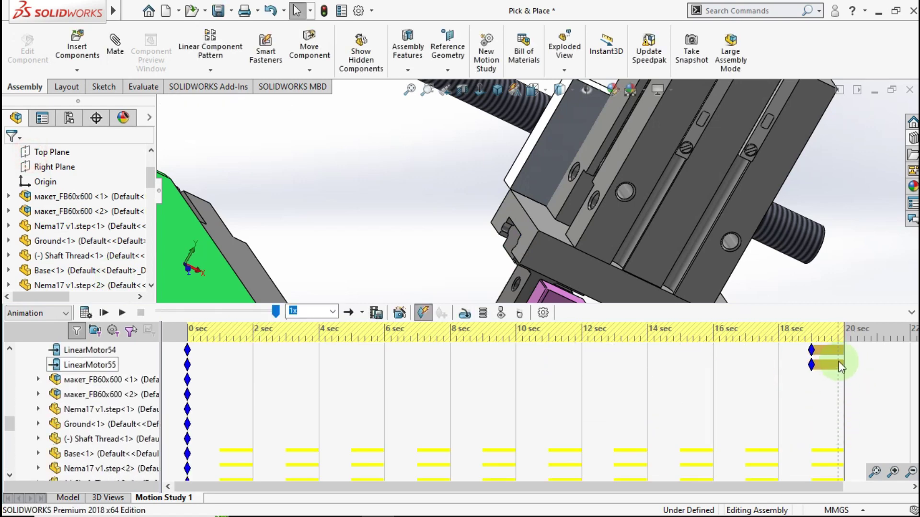
right_click(843, 349)
click(843, 372)
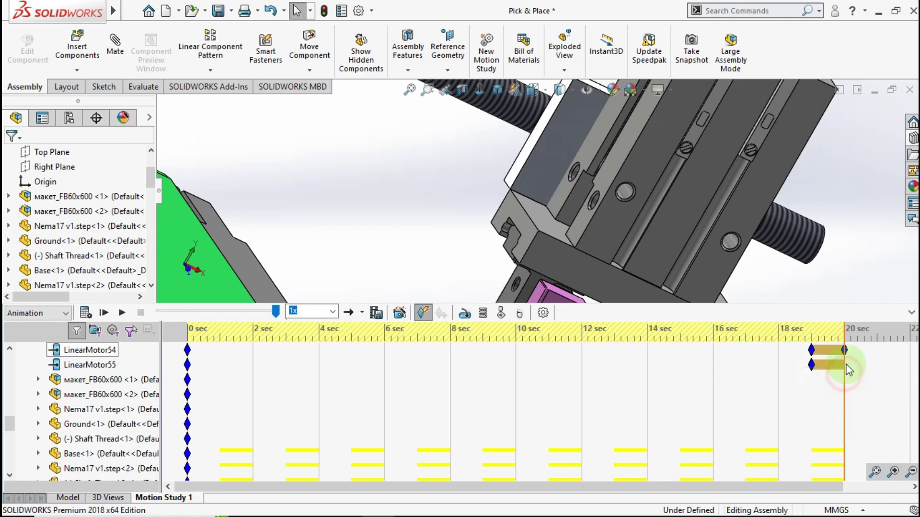
right_click(844, 363)
click(833, 386)
Extend the motion study's end time to about 21 s
scroll(838, 395, up, 5)
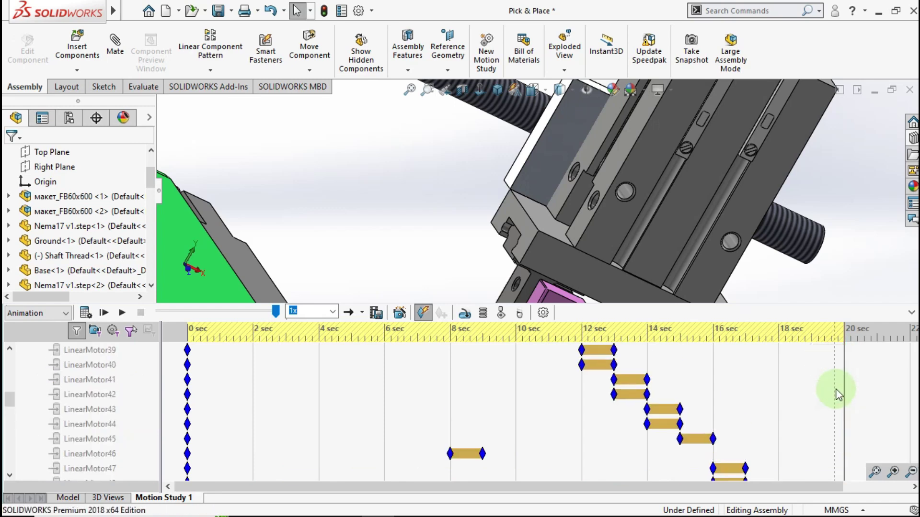
scroll(833, 383, up, 8)
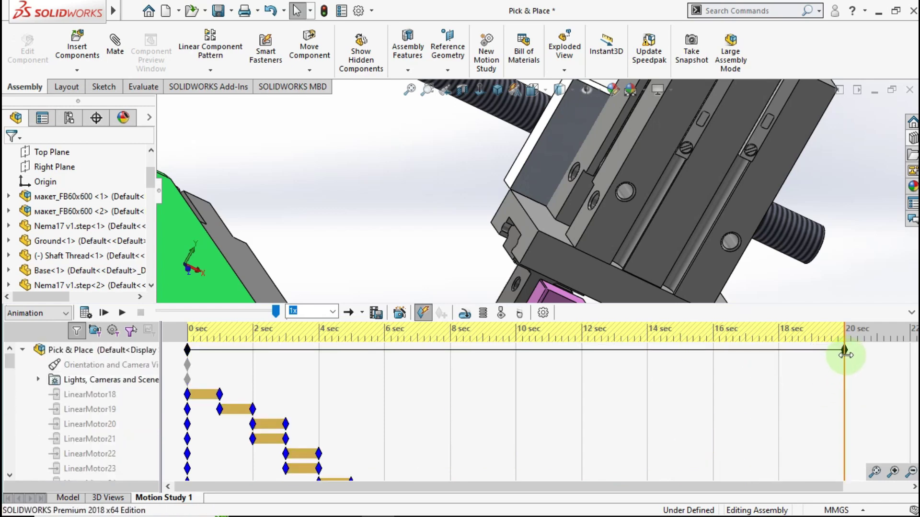
drag(844, 351, 877, 351)
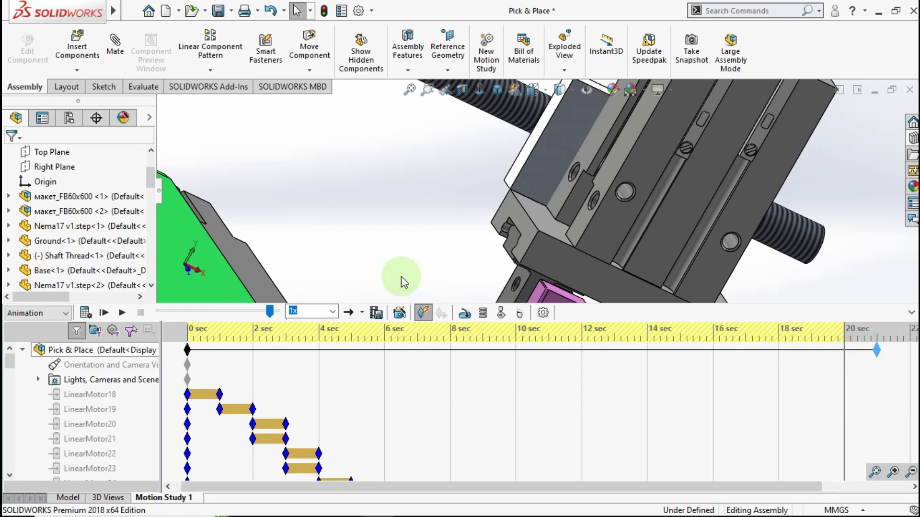
Add a linear actuator on the gripper block face moving 179 mm over 1 s from 20 s
click(467, 317)
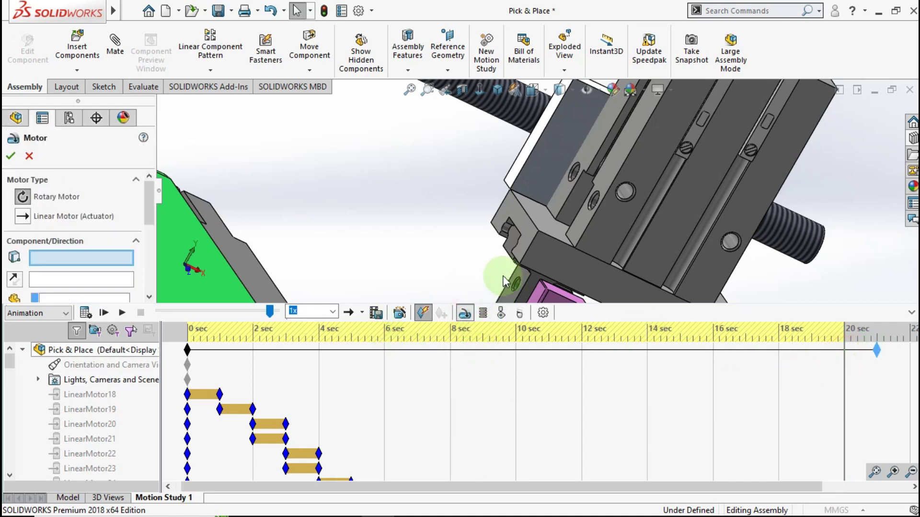
click(525, 233)
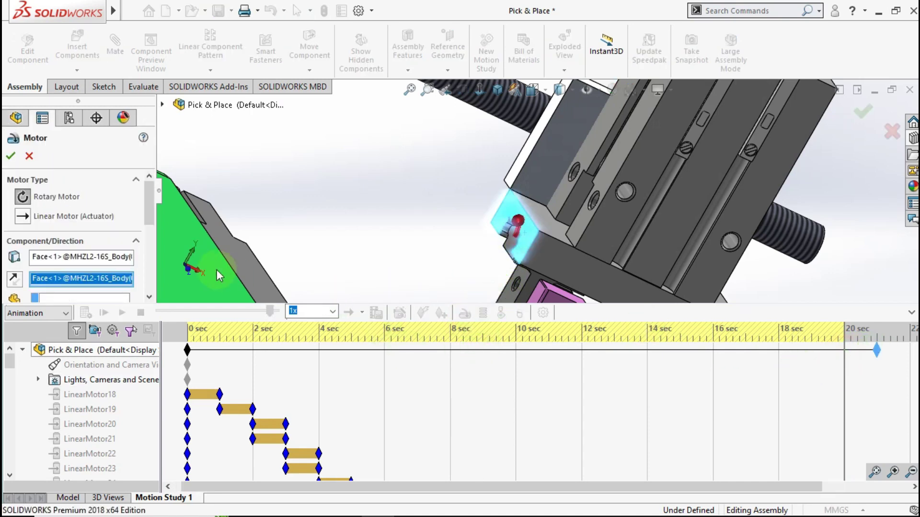
click(22, 217)
drag(149, 204, 139, 236)
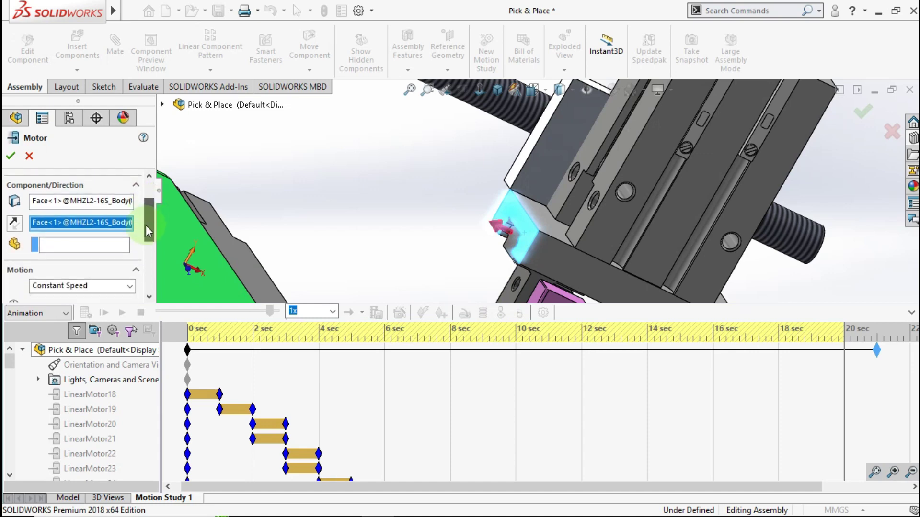
click(115, 251)
click(89, 271)
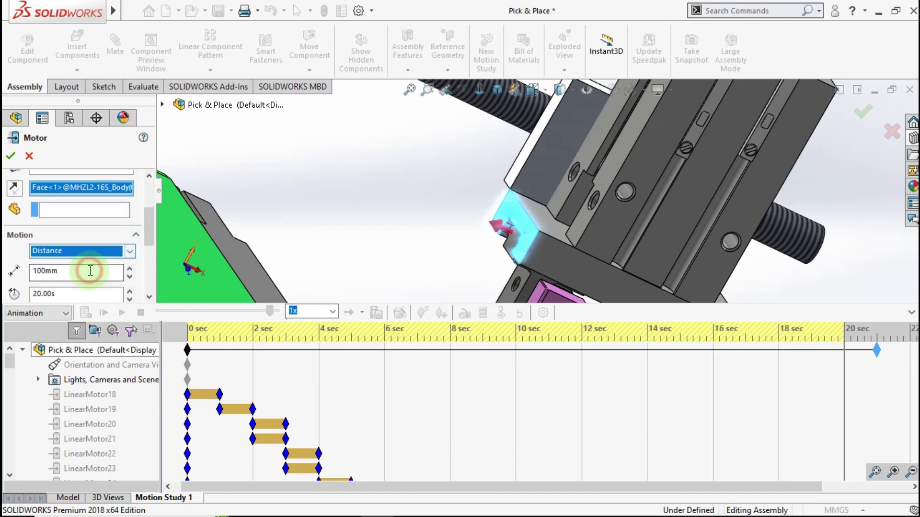
text(179)
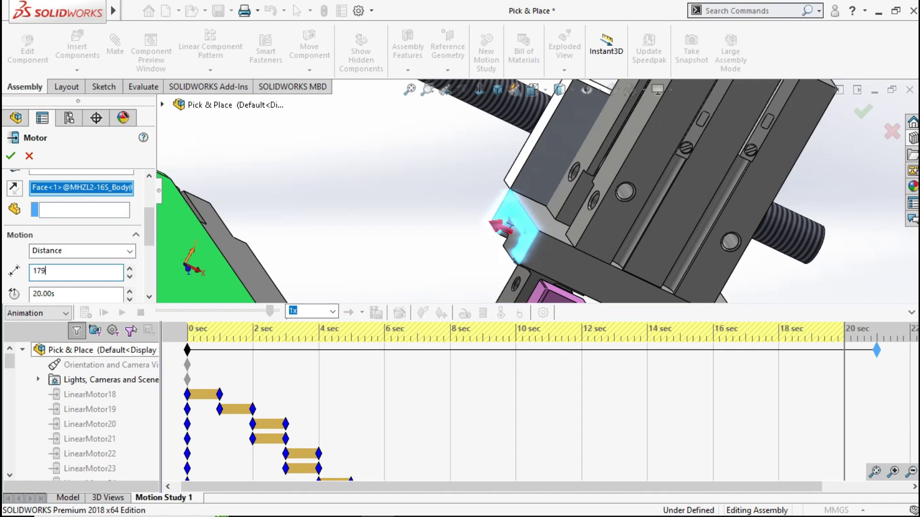
click(149, 268)
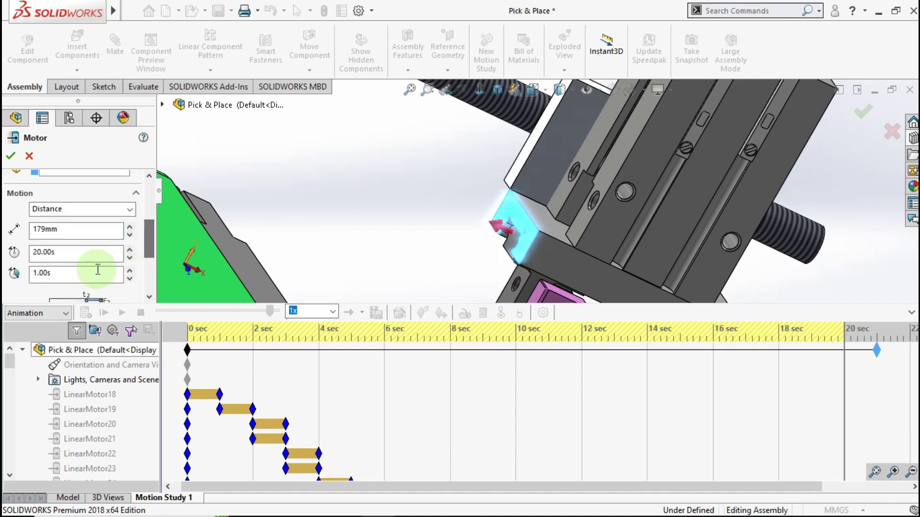
click(11, 156)
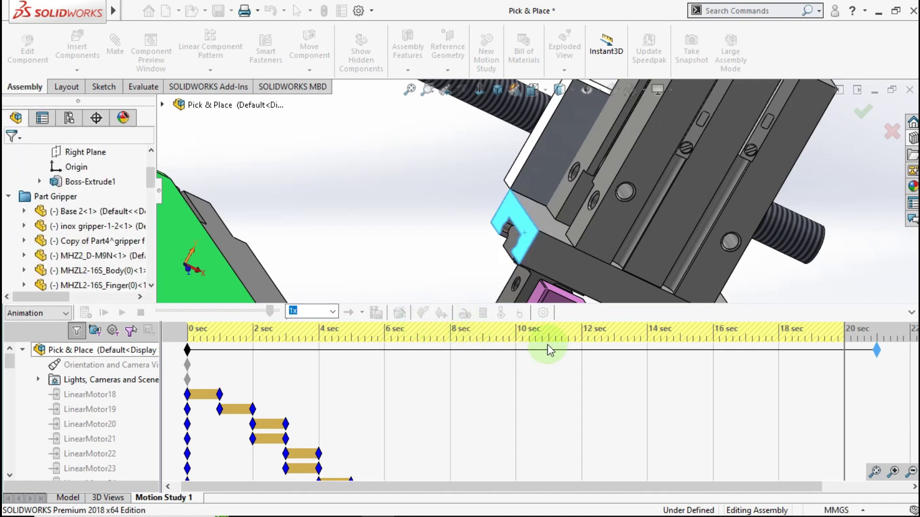
click(546, 363)
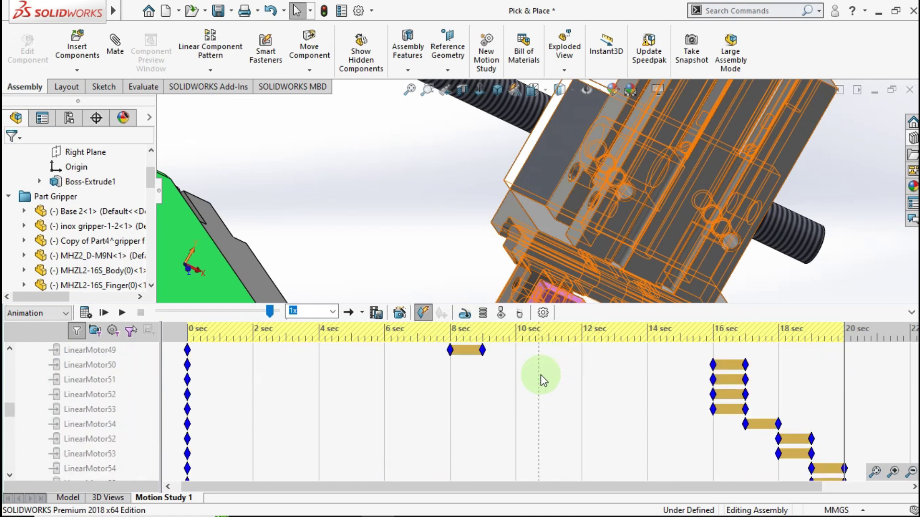
Shift LinearMotor56 to run 20–21 s, zoom out to both conveyors, and start a new motor
drag(188, 409, 844, 411)
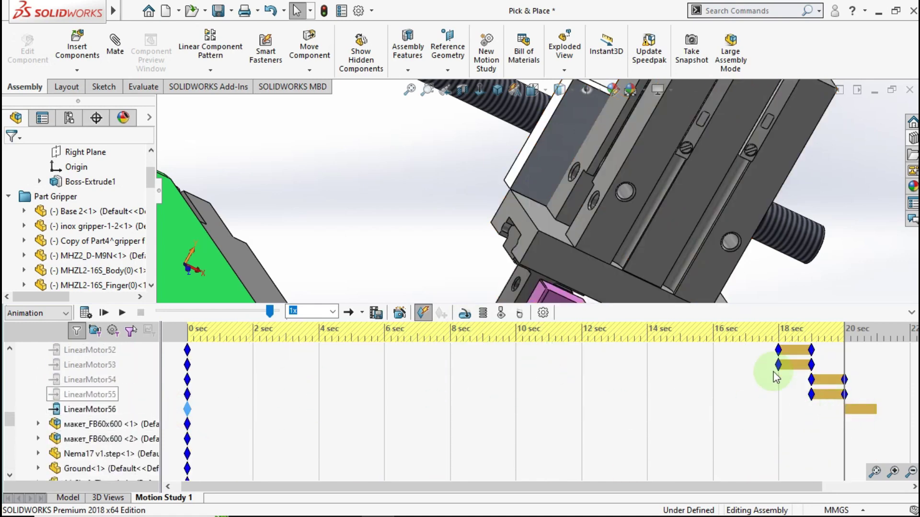
scroll(679, 234, up, 5)
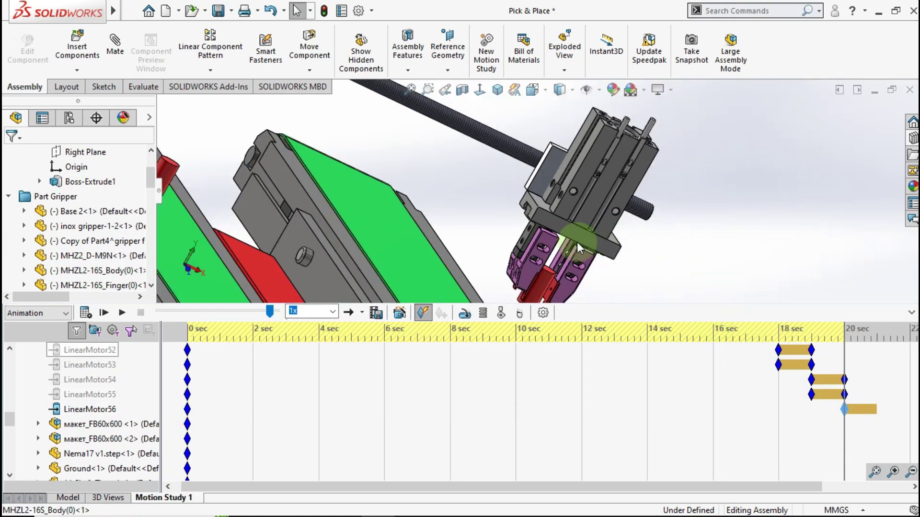
scroll(573, 252, up, 3)
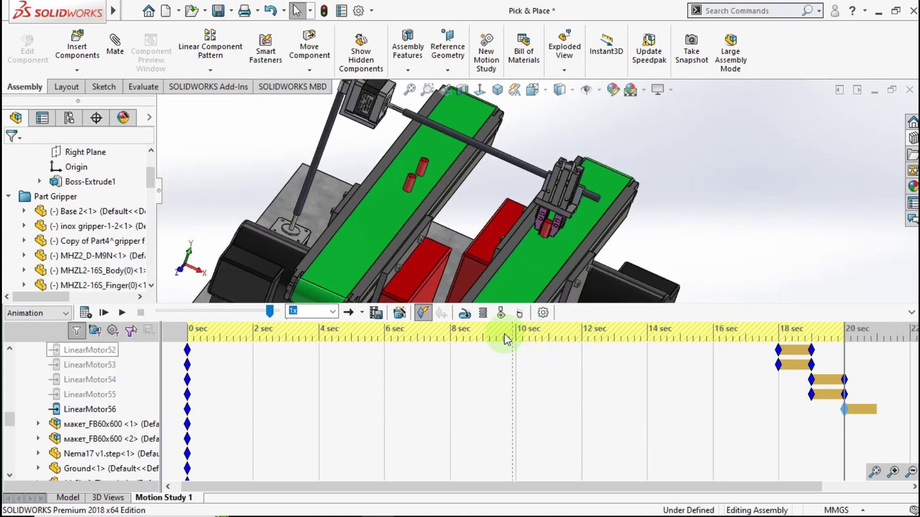
click(464, 315)
Start a linear actuator along the conveyor frame edge that acts on Workpiece-3
scroll(563, 246, down, 3)
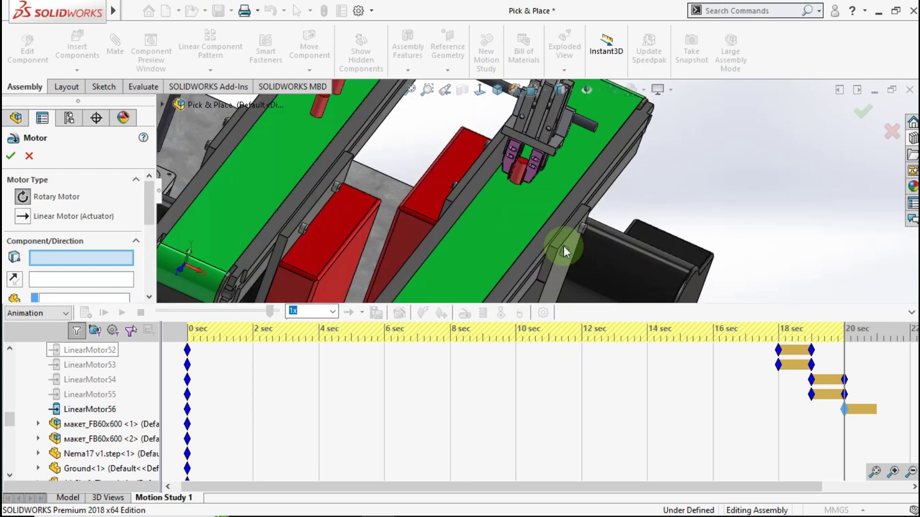
scroll(553, 231, down, 3)
scroll(553, 231, down, 2)
click(546, 261)
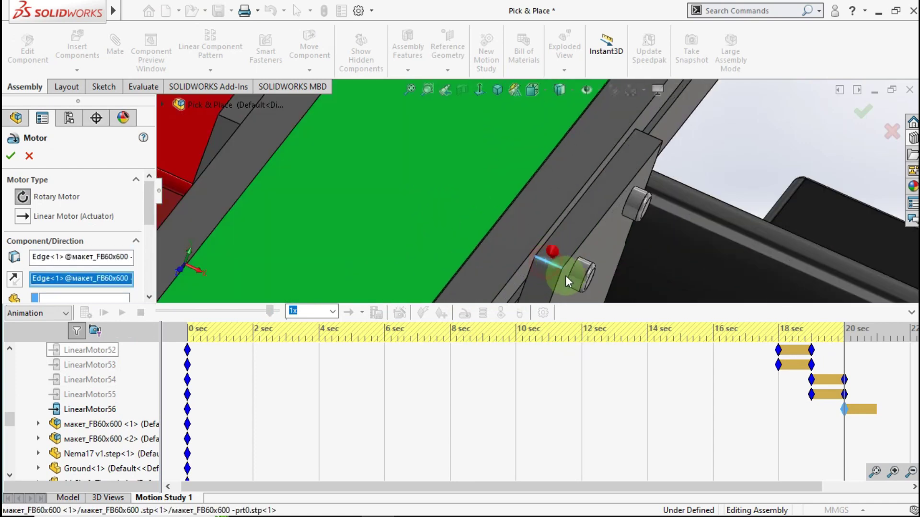
click(22, 217)
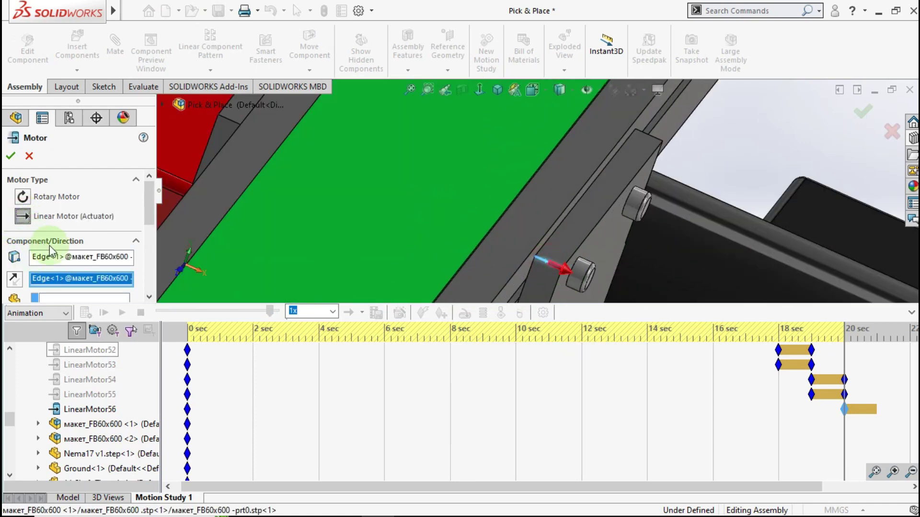
scroll(143, 214, down, 3)
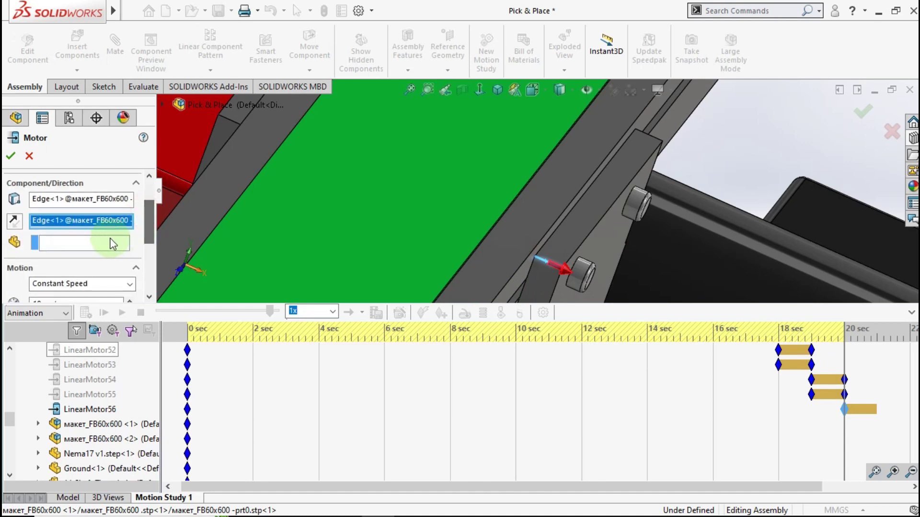
scroll(426, 162, up, 2)
scroll(433, 159, up, 2)
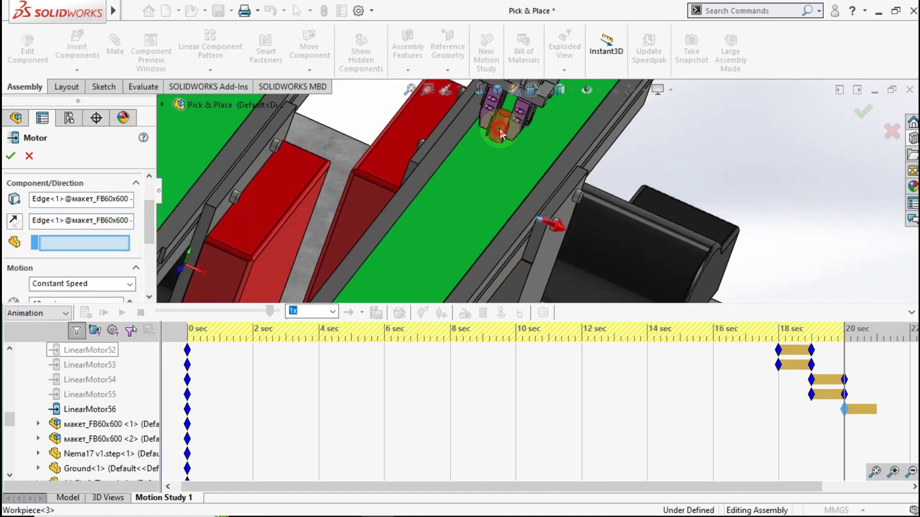
click(501, 126)
Give the Workpiece-3 motor a Distance profile of 179 mm and confirm it
scroll(144, 214, down, 2)
scroll(151, 217, down, 2)
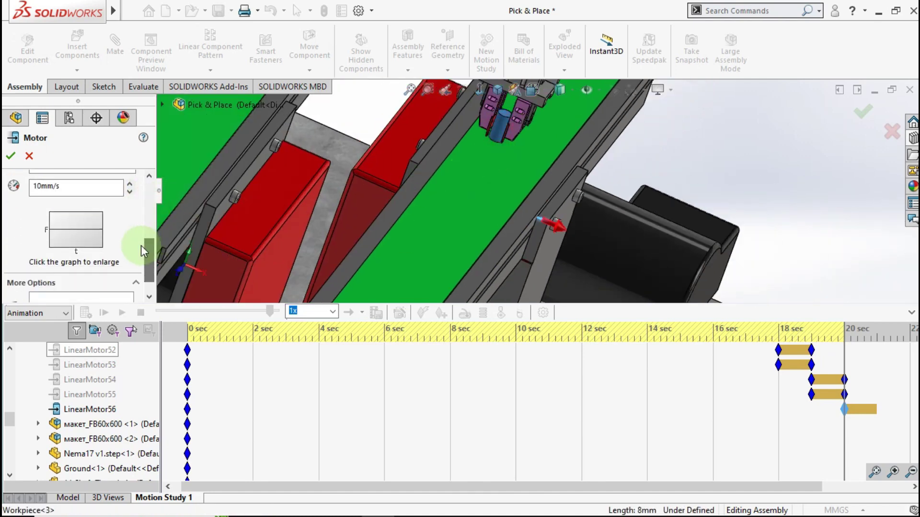
text(179)
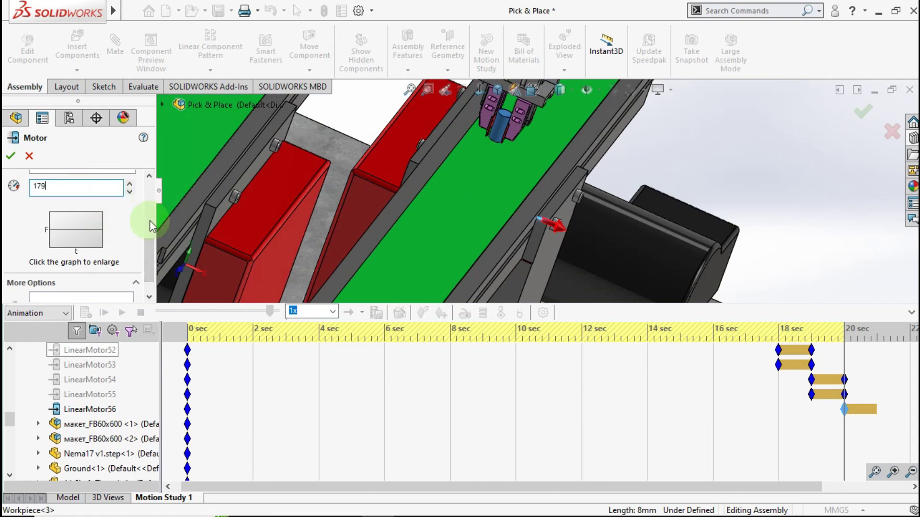
scroll(144, 220, up, 2)
click(125, 235)
click(84, 258)
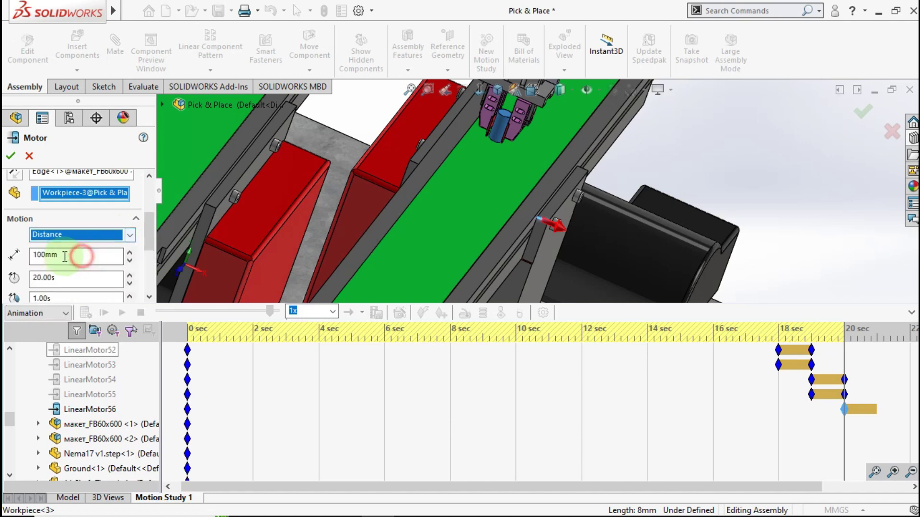
double_click(62, 255)
text(79)
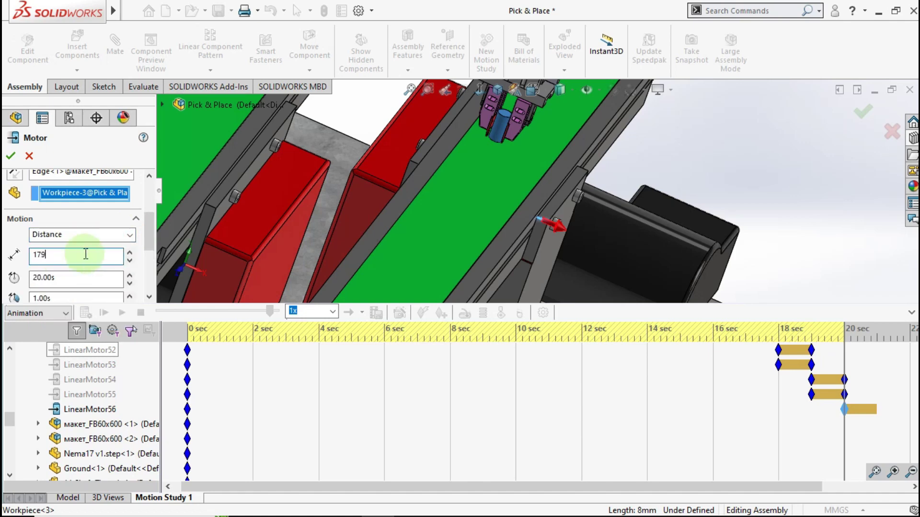
drag(149, 235, 151, 252)
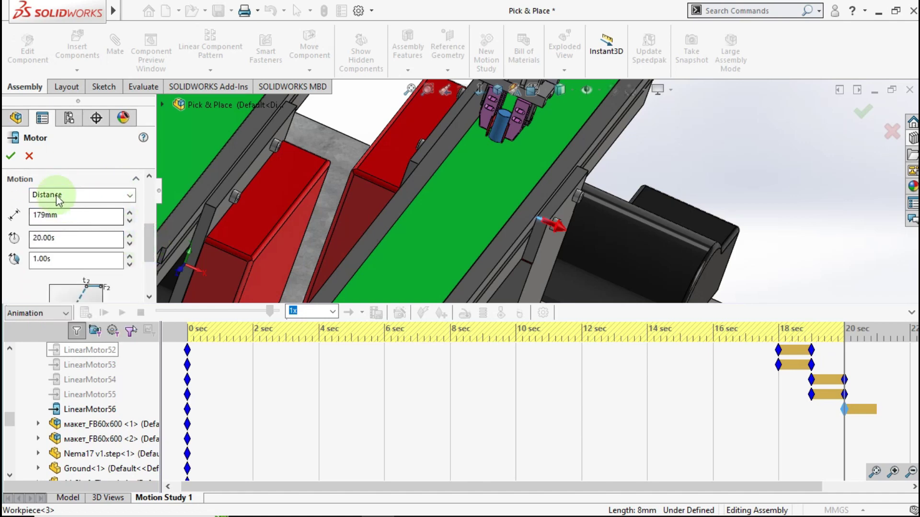
key(Return)
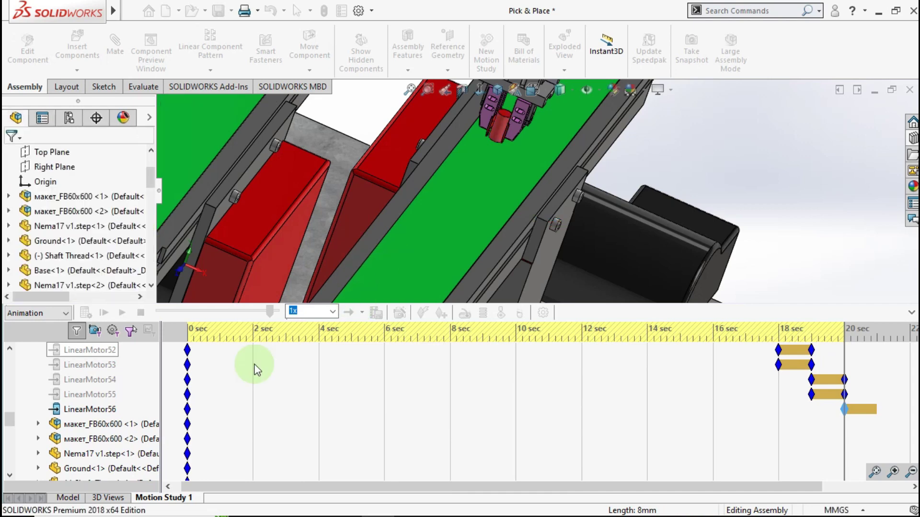
Move LinearMotor57's starting key to about 18.5 s on the timeline
scroll(206, 410, down, 1)
click(211, 406)
scroll(212, 407, up, 3)
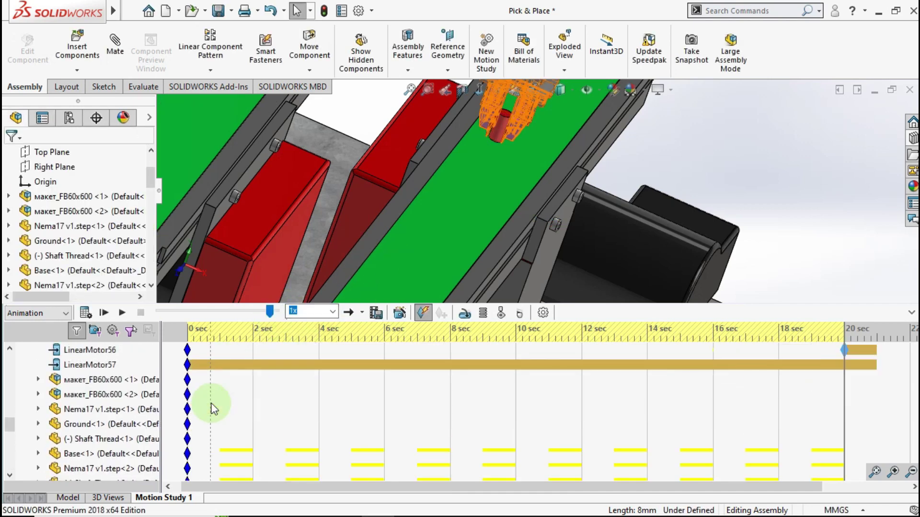
click(187, 373)
drag(189, 369, 843, 366)
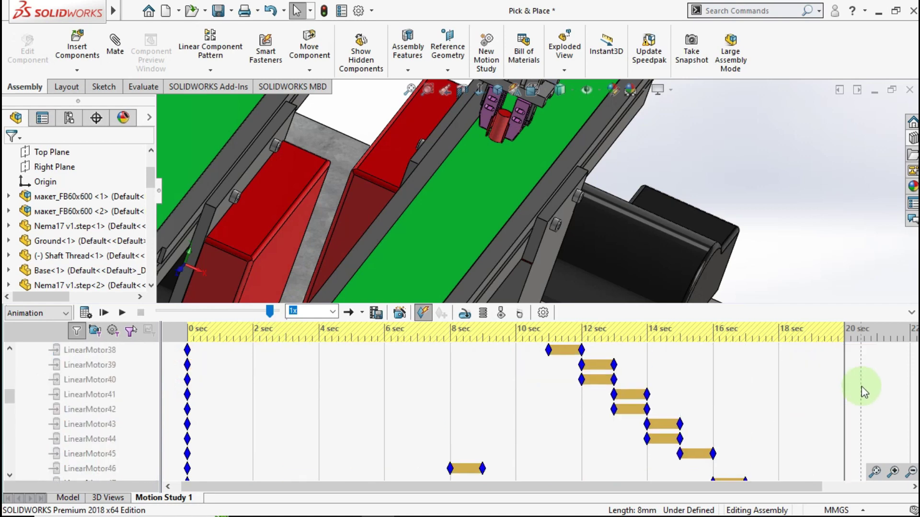
Switch LinearMotor56 and LinearMotor57 off from the 20-second mark
scroll(862, 386, up, 3)
scroll(867, 384, up, 1)
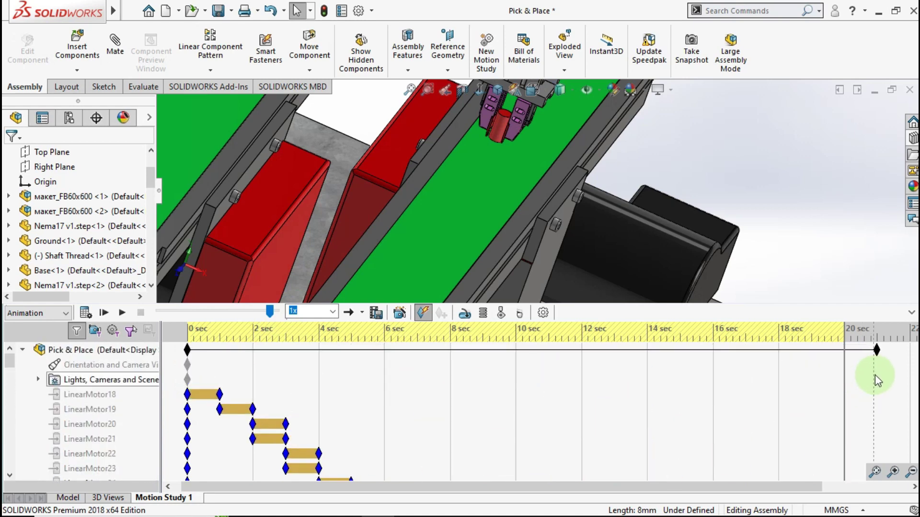
click(877, 380)
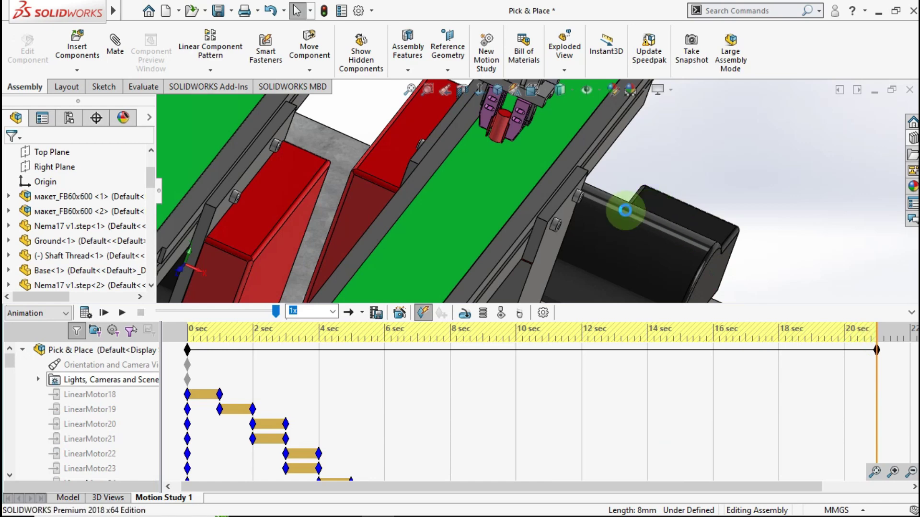
scroll(447, 122, down, 3)
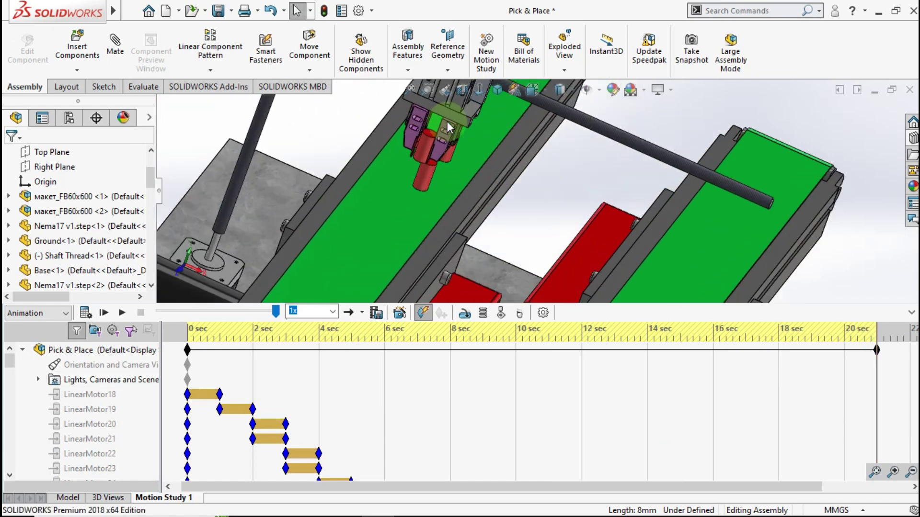
scroll(795, 396, down, 1)
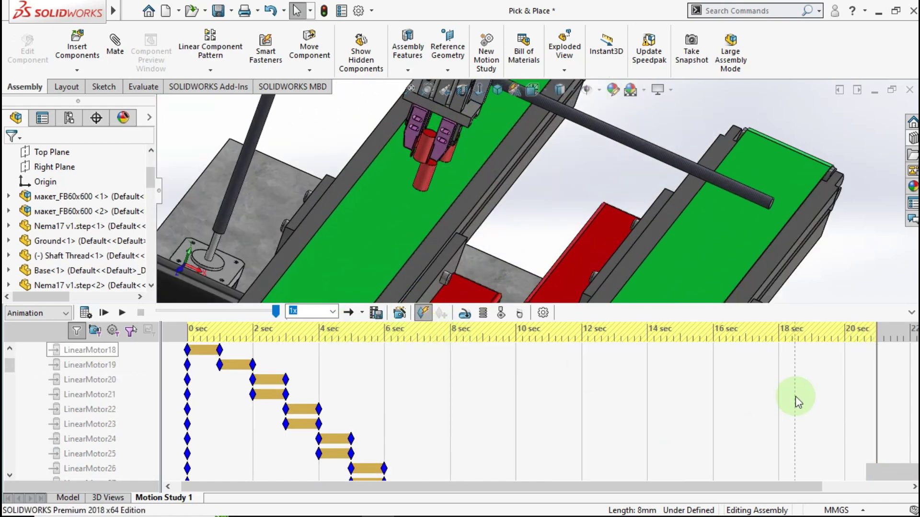
scroll(867, 398, down, 5)
scroll(867, 400, down, 3)
scroll(863, 397, down, 3)
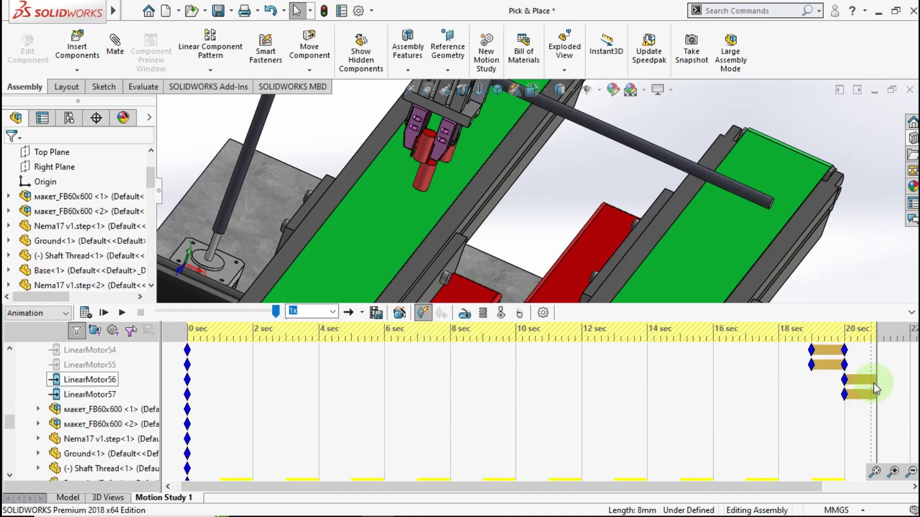
right_click(875, 378)
click(865, 405)
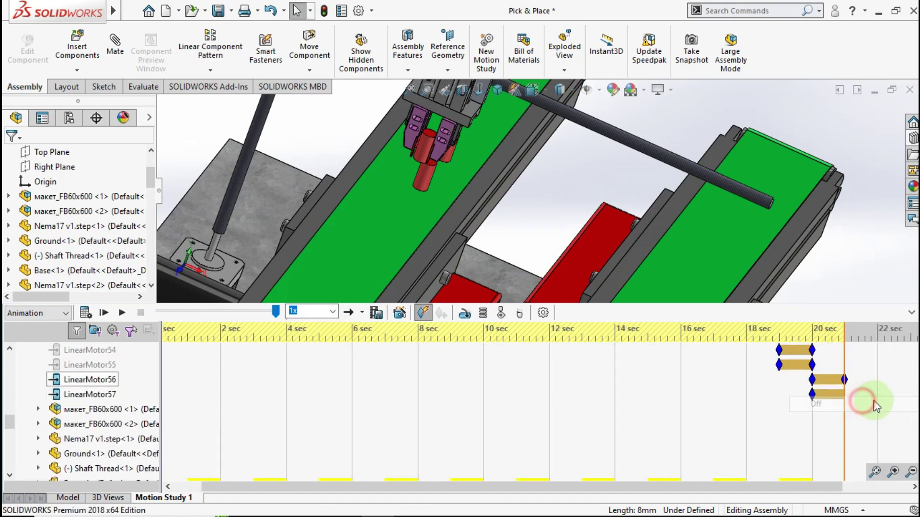
right_click(844, 397)
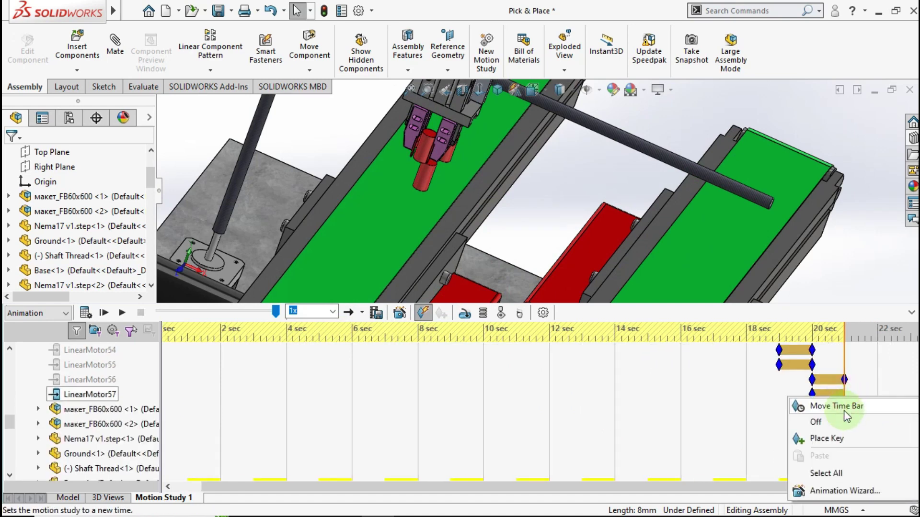
click(836, 434)
Extend the study's end time to about 22 seconds and begin a new motor
scroll(848, 369, up, 4)
scroll(848, 368, up, 5)
scroll(847, 369, up, 4)
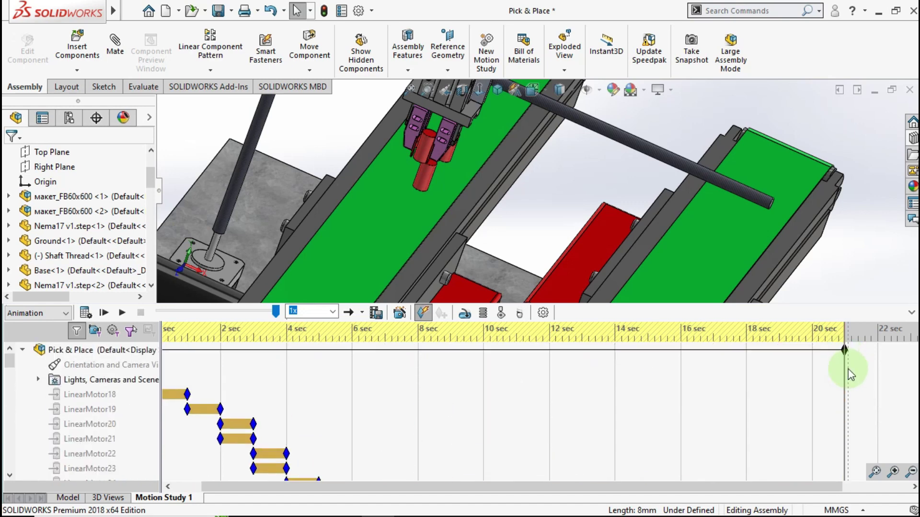
drag(846, 353, 886, 356)
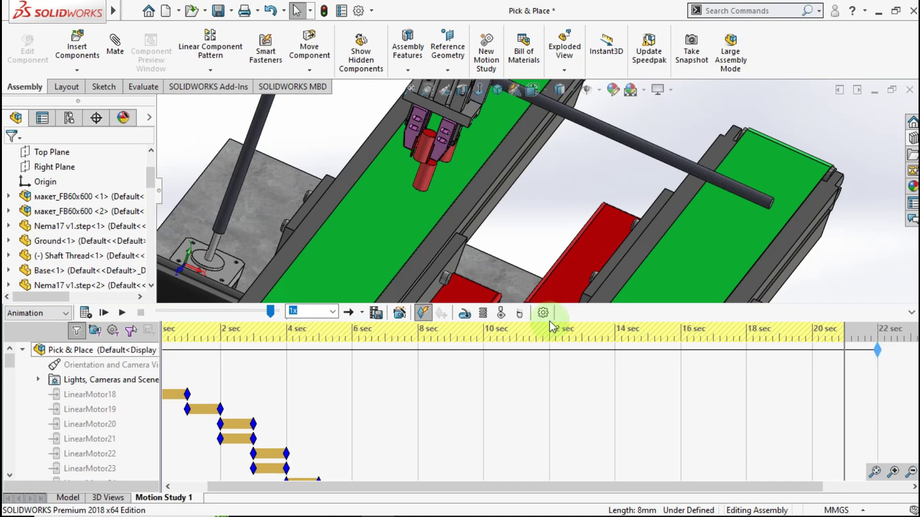
mouse_move(439, 212)
middle_down()
mouse_move(393, 160)
mouse_move(469, 151)
mouse_move(430, 188)
middle_up()
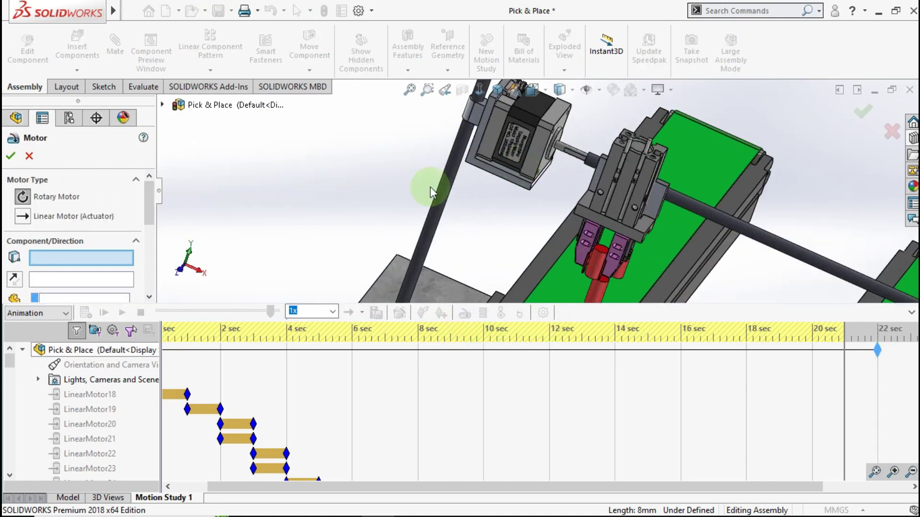
Create LinearMotor58 on the Base face with a 40 mm Distance motion profile
click(25, 219)
middle_drag(493, 174, 474, 192)
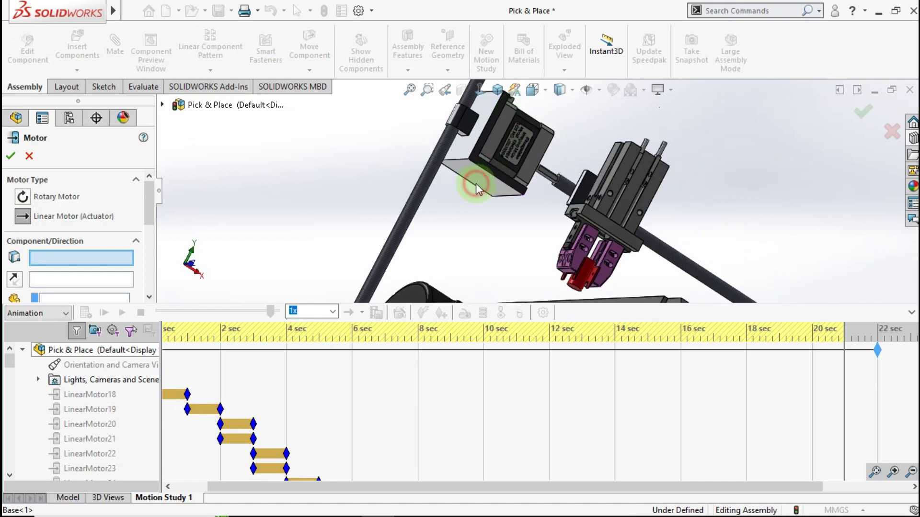
click(475, 188)
scroll(148, 218, down, 3)
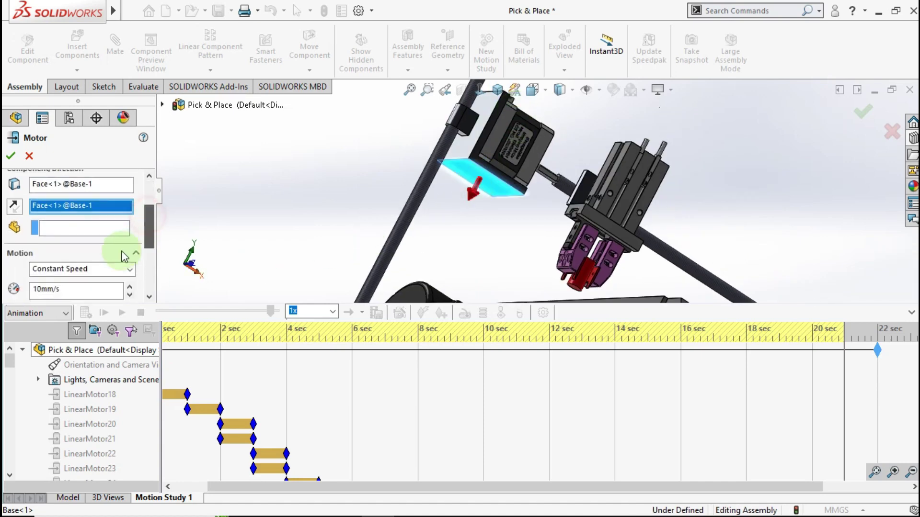
click(79, 268)
click(74, 287)
double_click(74, 286)
text(40)
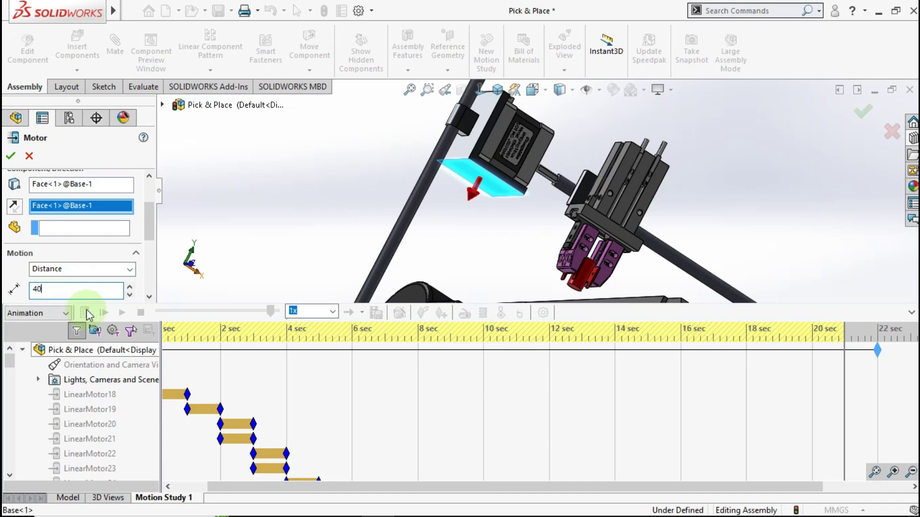
click(263, 228)
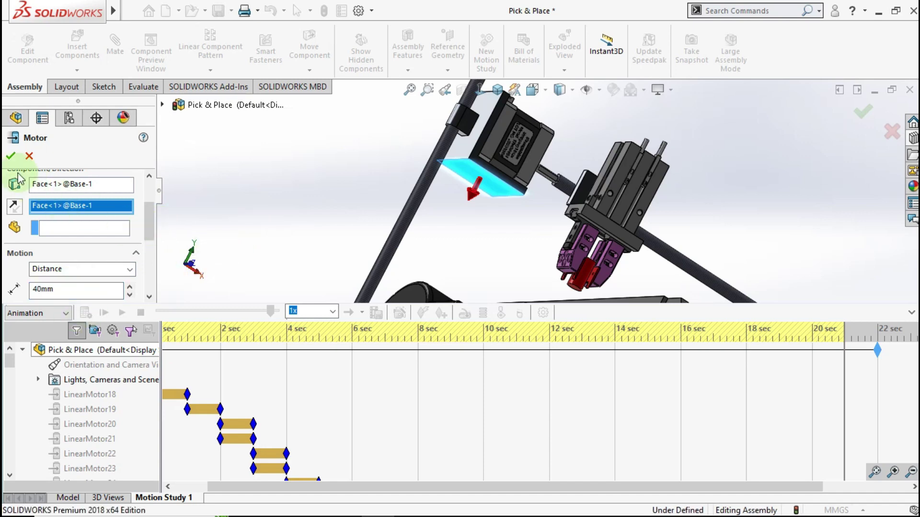
click(10, 156)
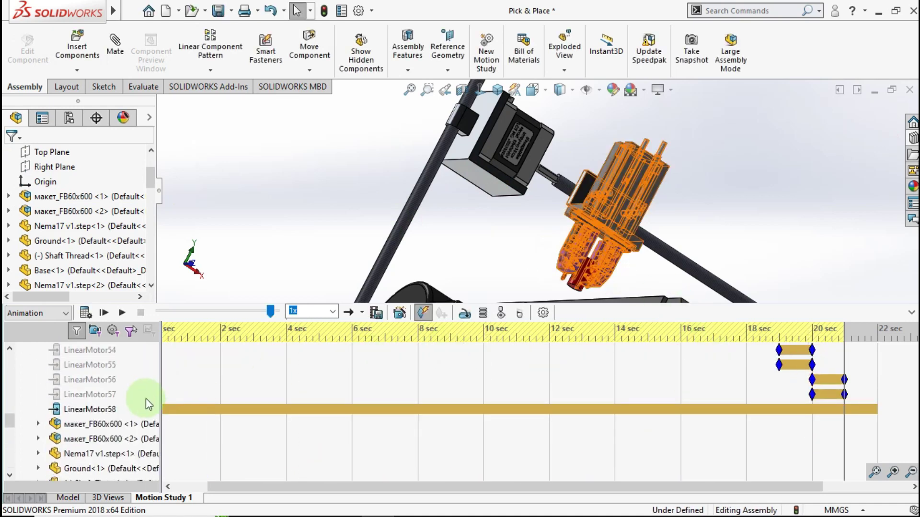
Shift LinearMotor58's start key from 0 s to about 20 s, then begin another motor
drag(264, 481, 202, 480)
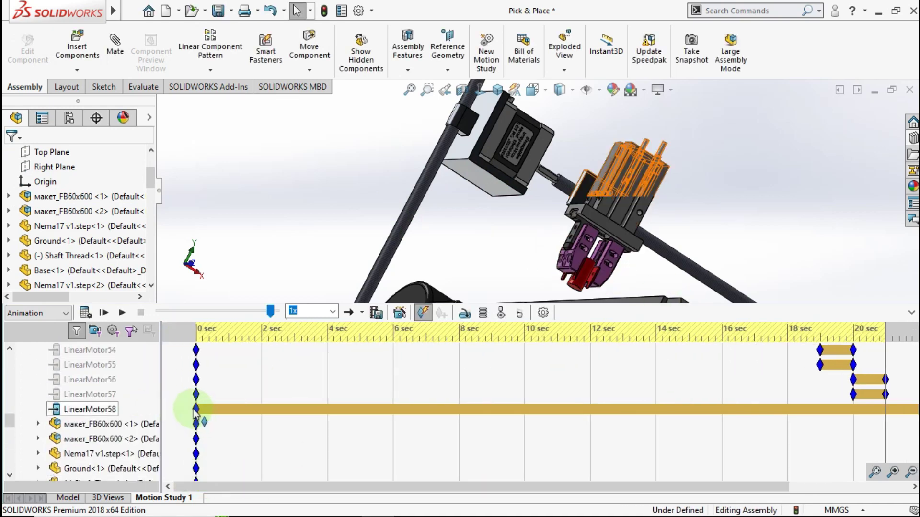
drag(196, 408, 884, 411)
drag(745, 486, 799, 489)
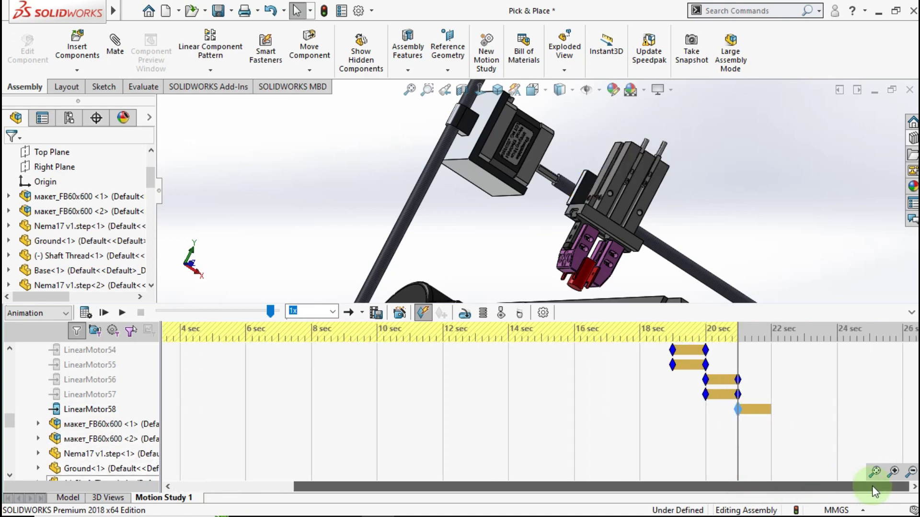
scroll(750, 397, up, 4)
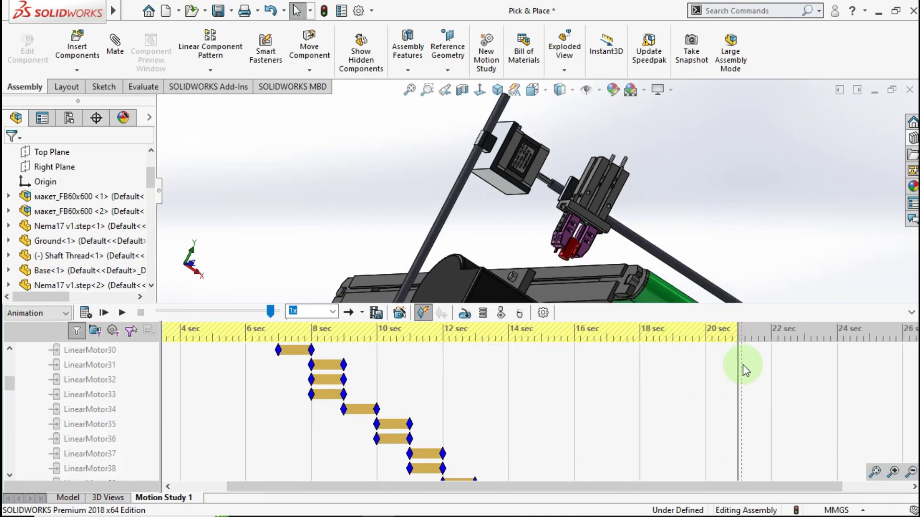
scroll(533, 378, up, 10)
click(469, 328)
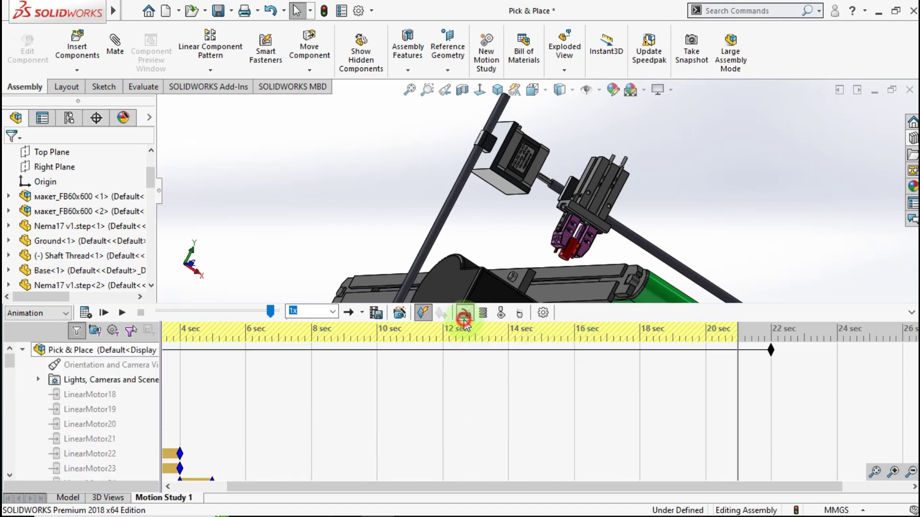
click(463, 315)
Add a linear motor on Workpiece-3's top face moving it 40 mm from 21 s over 1 s
scroll(557, 212, down, 4)
scroll(547, 211, down, 2)
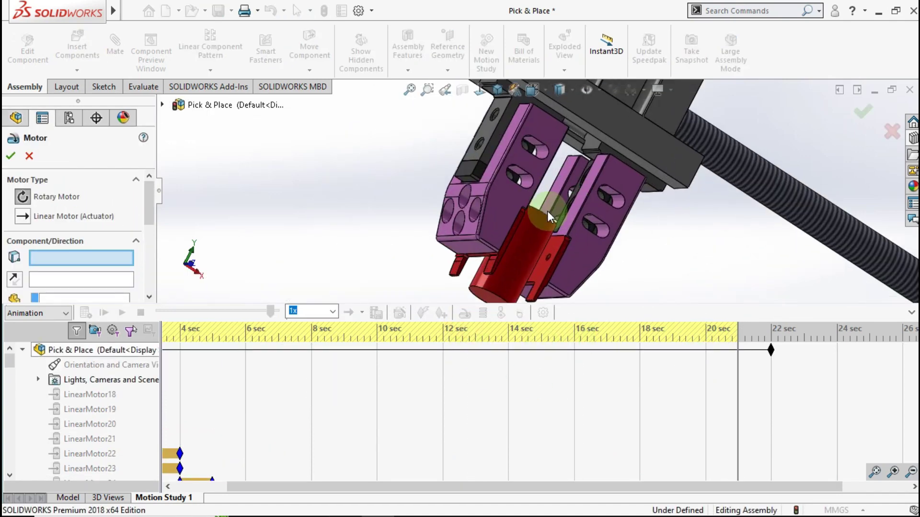
scroll(547, 210, down, 3)
scroll(510, 226, down, 1)
click(524, 232)
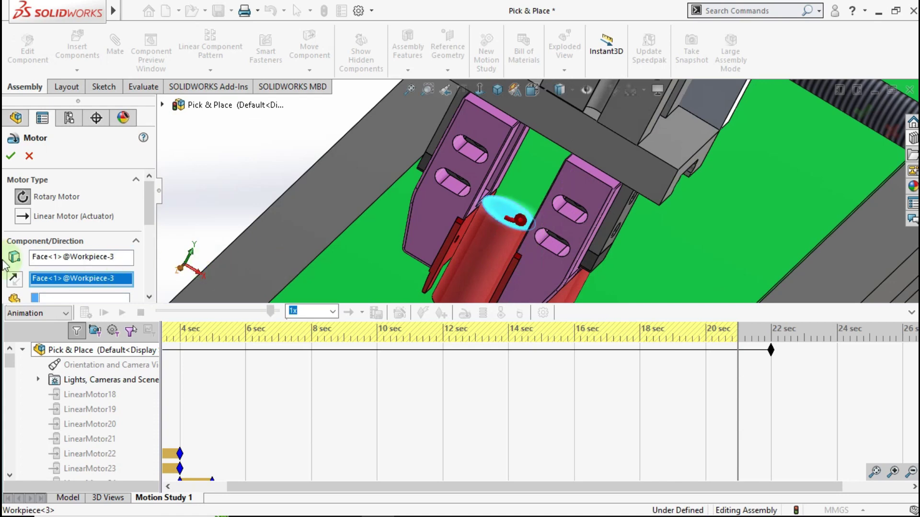
click(22, 218)
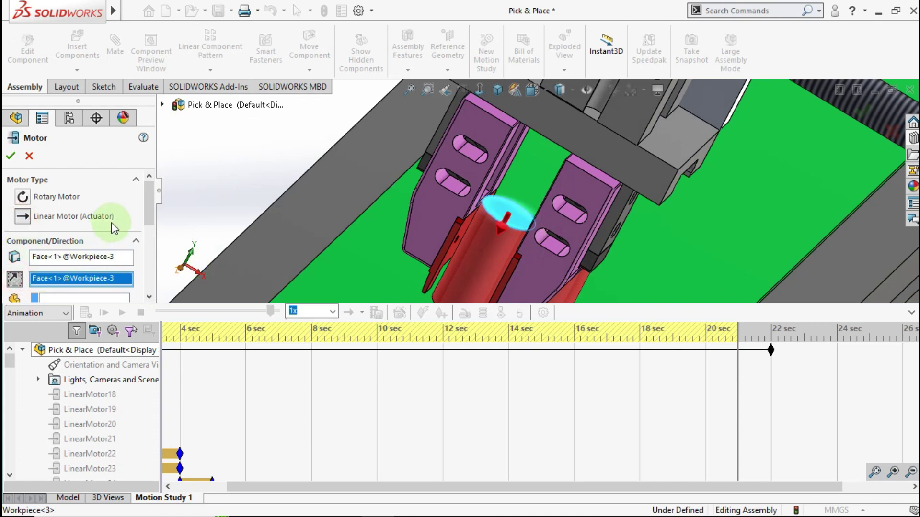
drag(151, 216, 137, 256)
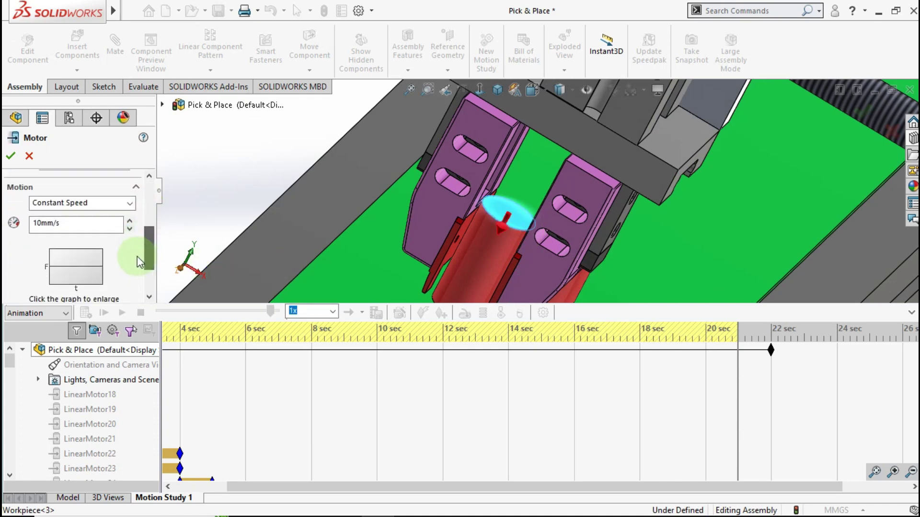
click(100, 203)
click(88, 229)
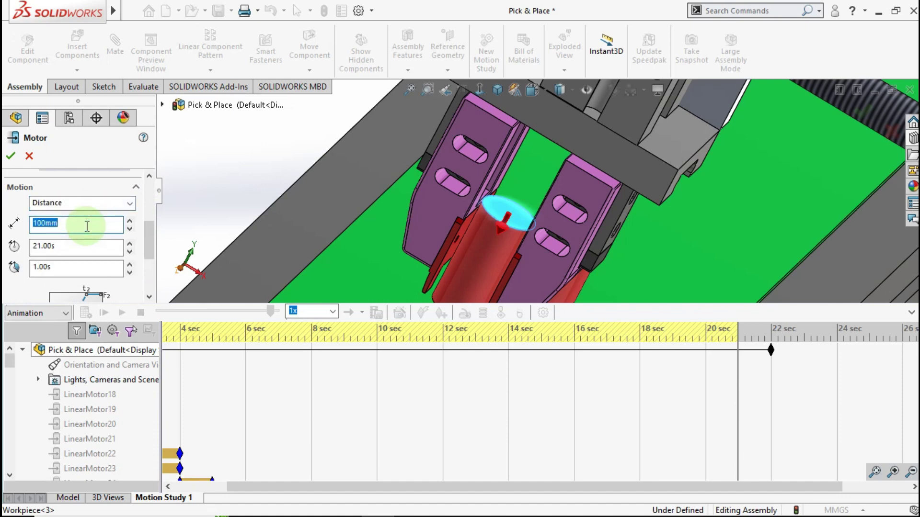
text(40)
click(203, 187)
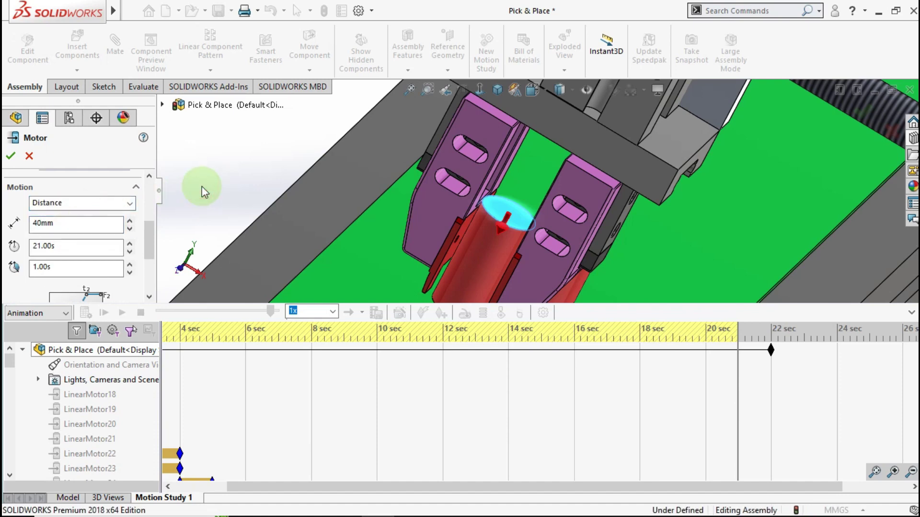
scroll(70, 207, up, 1)
click(10, 161)
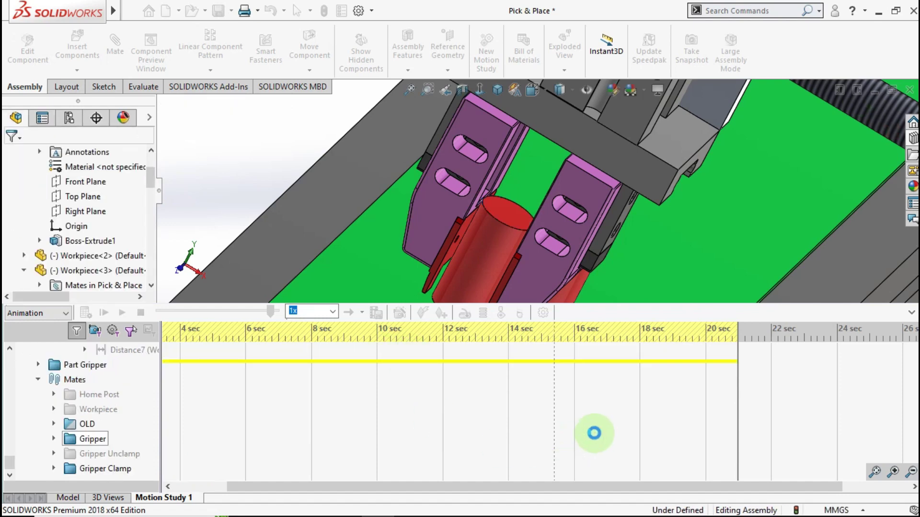
Move LinearMotor59's start key to about 21 s, recalculate through 22 s, and view the 21 s pose
drag(667, 488, 579, 489)
click(196, 454)
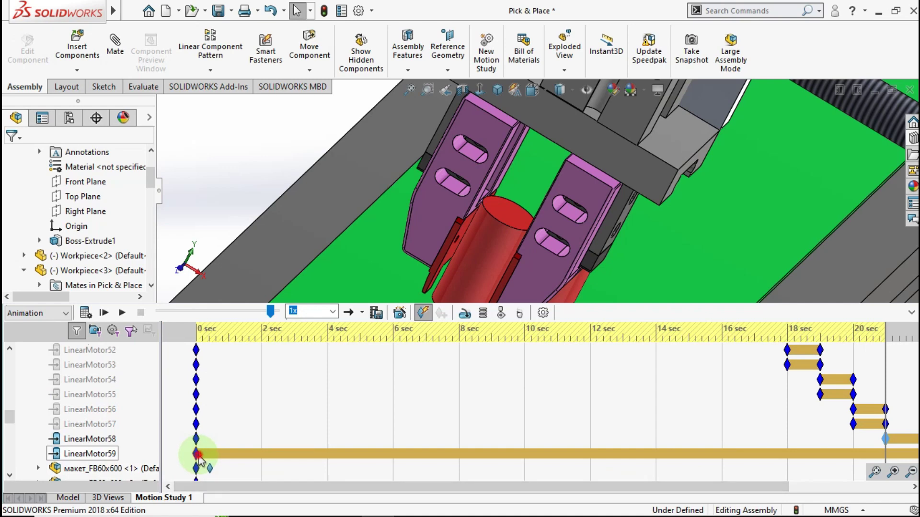
drag(199, 460, 885, 467)
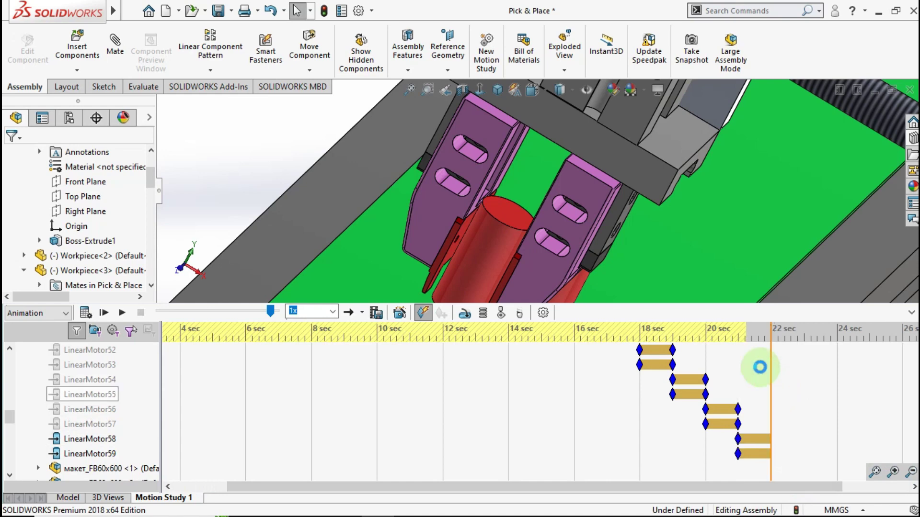
click(760, 367)
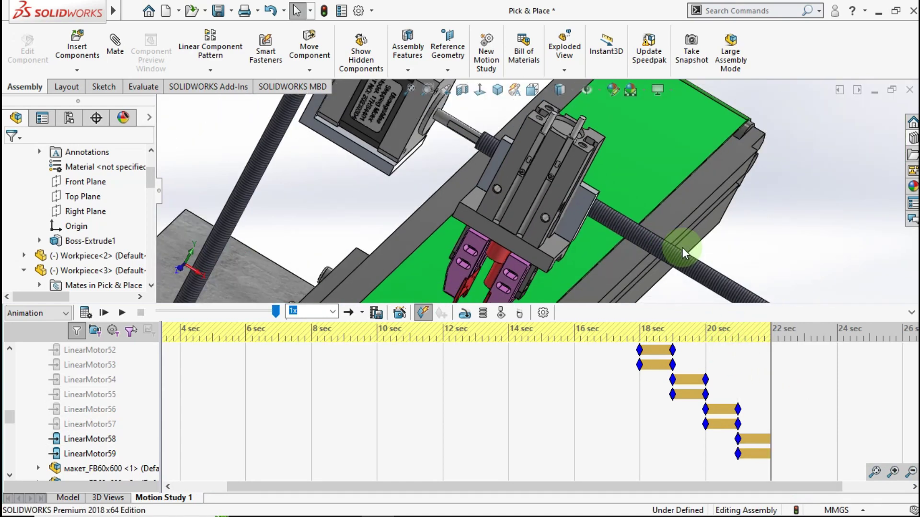
scroll(682, 247, up, 2)
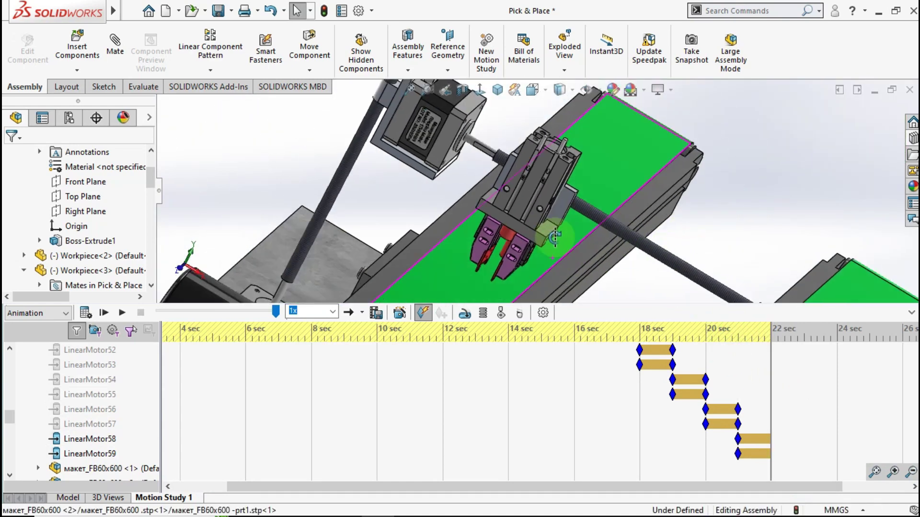
middle_drag(554, 236, 601, 310)
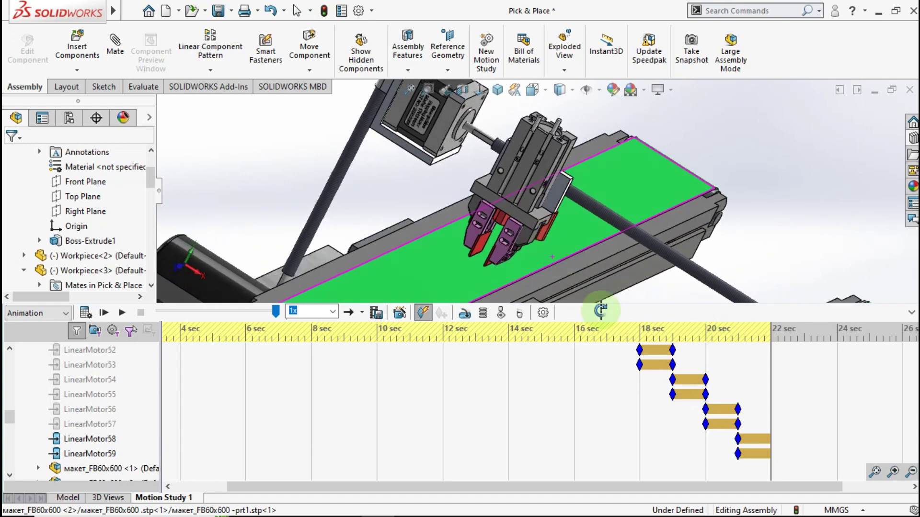
click(741, 383)
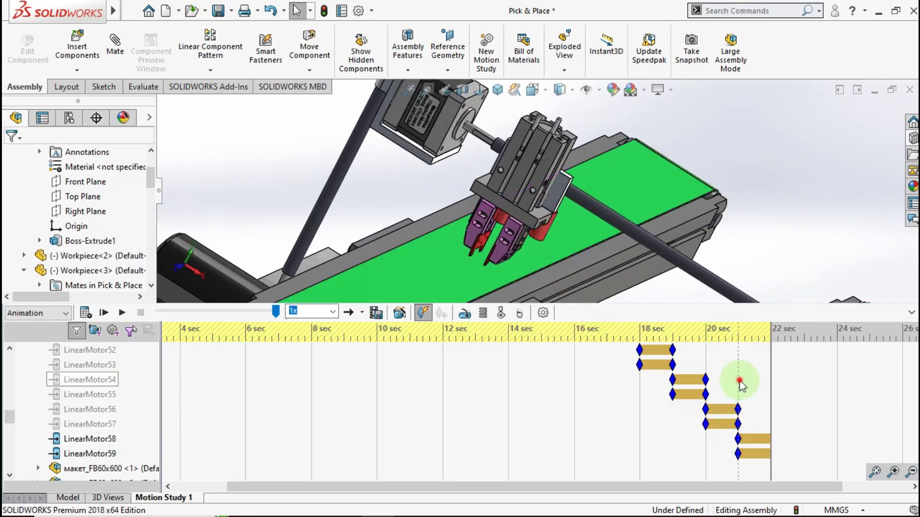
Change LinearMotor59 to a Distance profile of 40 running 1 s from 21 s
click(737, 453)
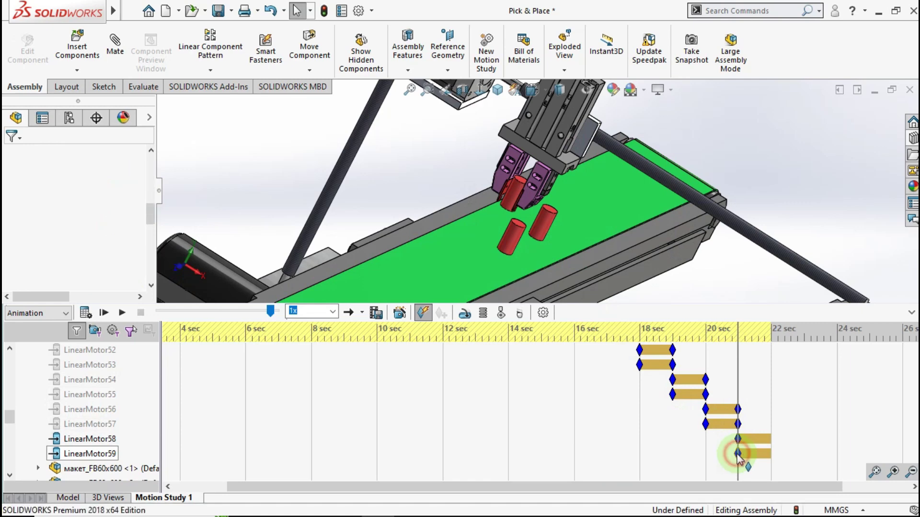
double_click(738, 454)
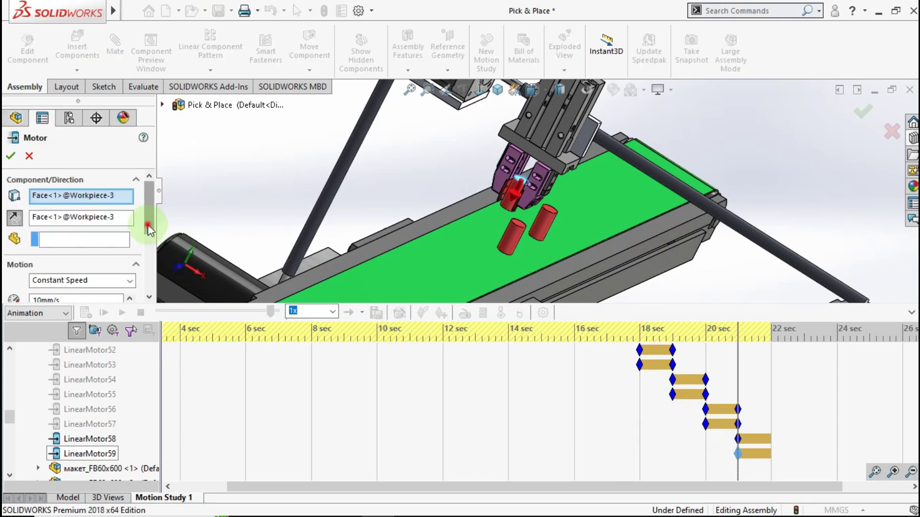
drag(147, 224, 142, 247)
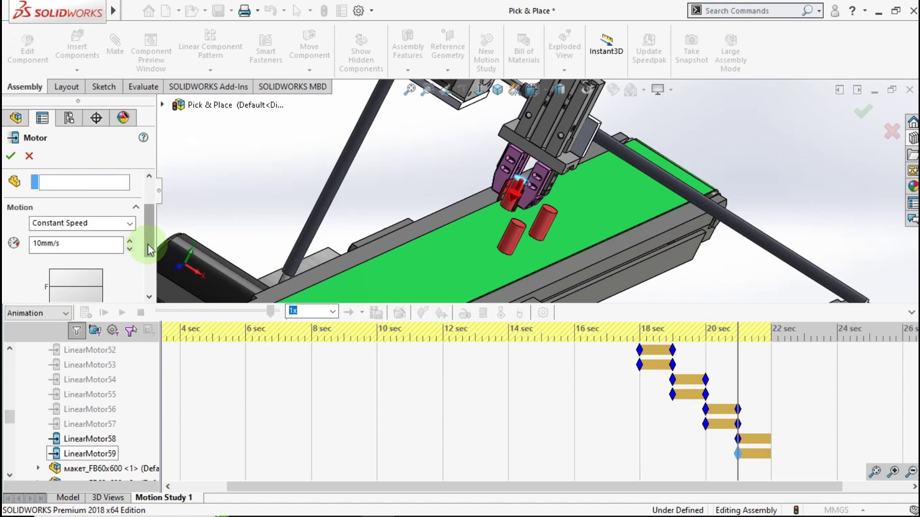
scroll(148, 244, down, 1)
click(106, 202)
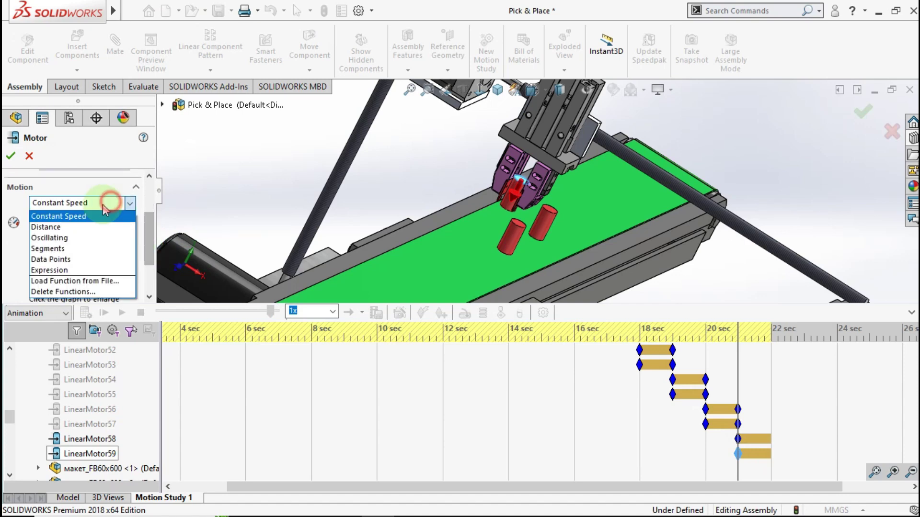
click(88, 227)
click(88, 227)
text(40)
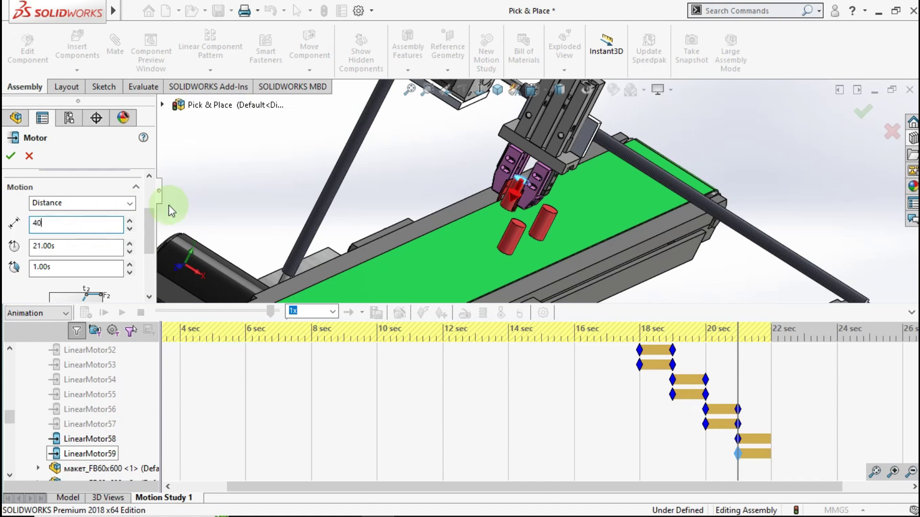
click(11, 155)
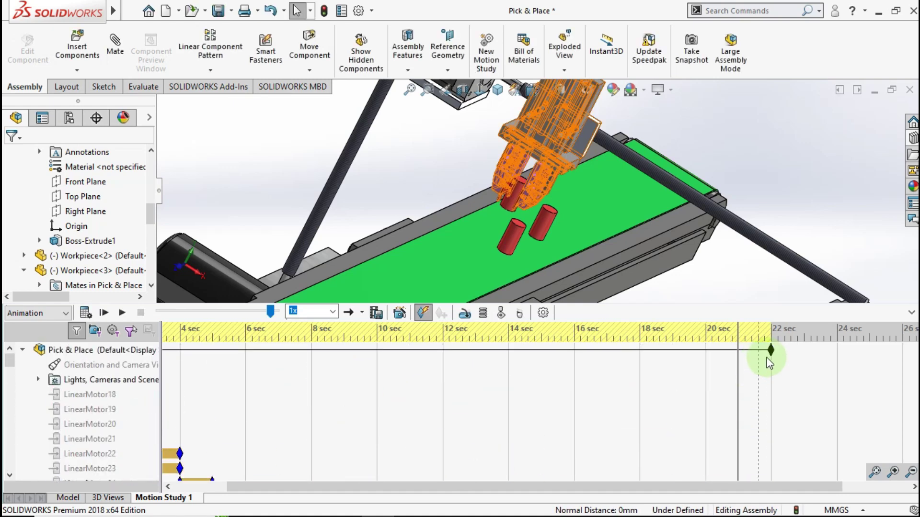
Suppress the Gripper Clamp mate at the 22-second mark
mouse_move(770, 354)
mouse_down()
mouse_move(728, 355)
mouse_move(763, 355)
mouse_move(776, 377)
mouse_up()
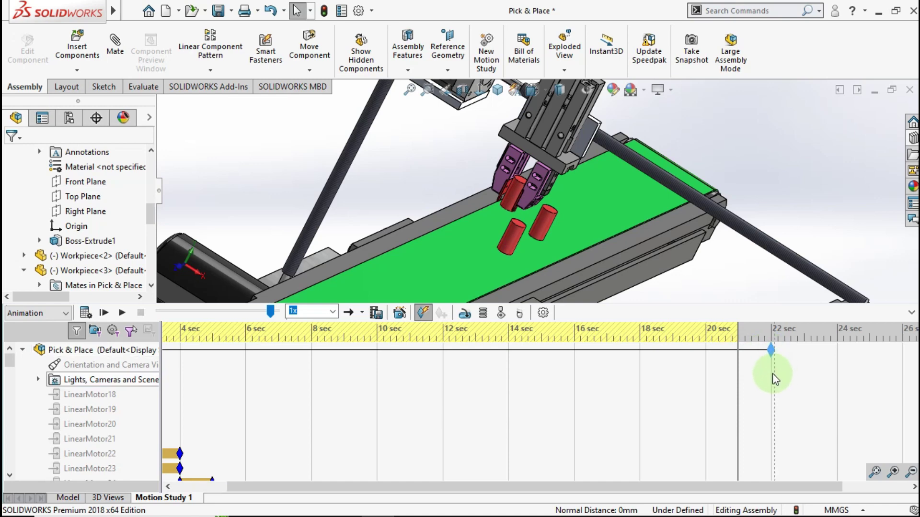
click(771, 375)
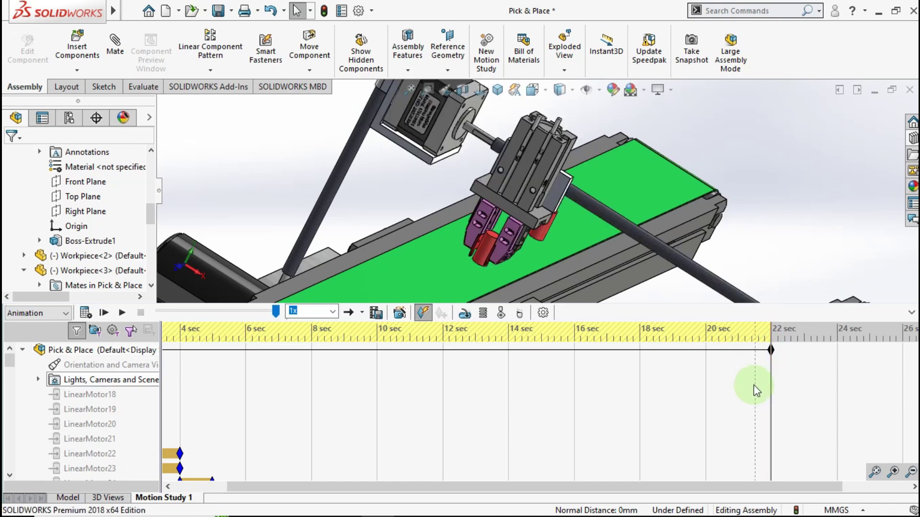
scroll(704, 409, down, 6)
scroll(704, 409, down, 6)
scroll(704, 410, down, 3)
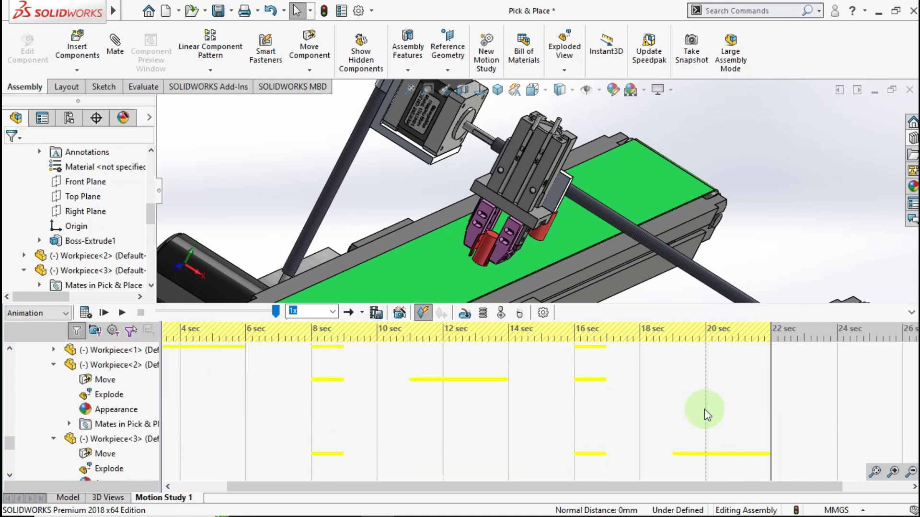
scroll(705, 410, down, 3)
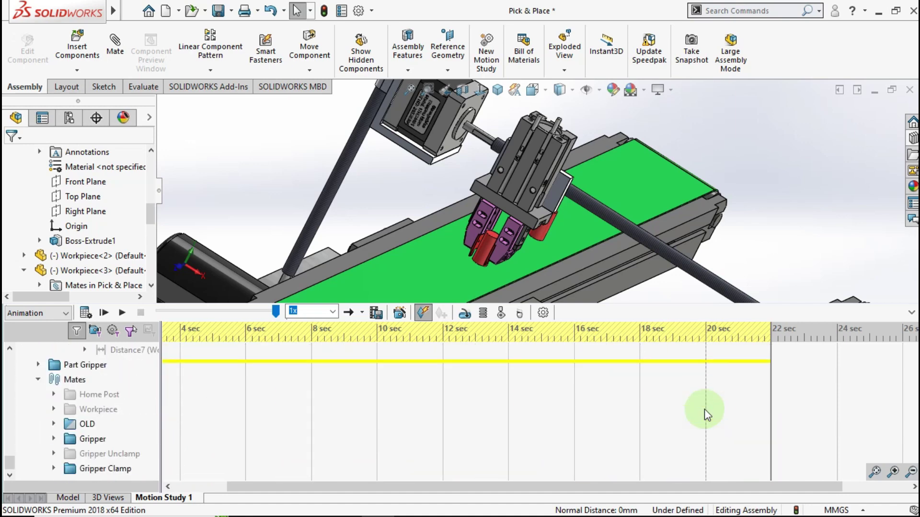
right_click(115, 469)
click(159, 312)
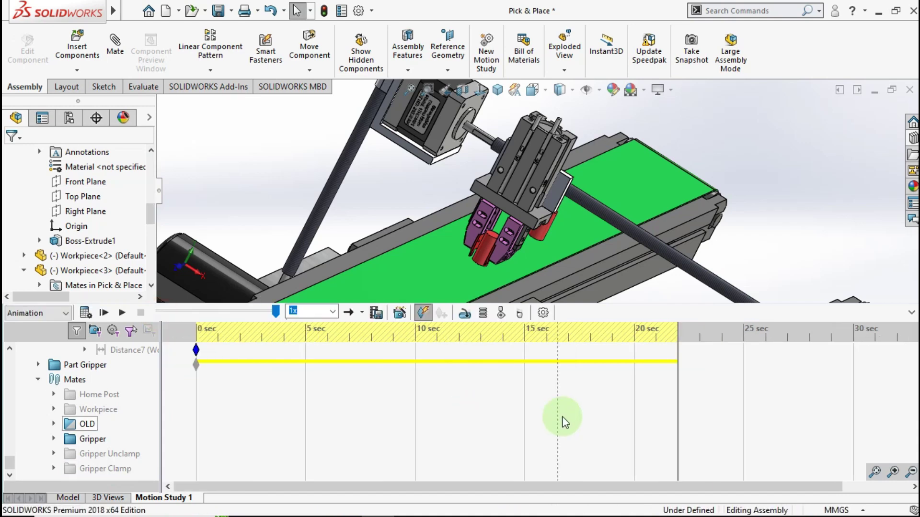
Drag the study's end key from 22 s to about 23 s
drag(565, 421, 393, 346)
click(683, 403)
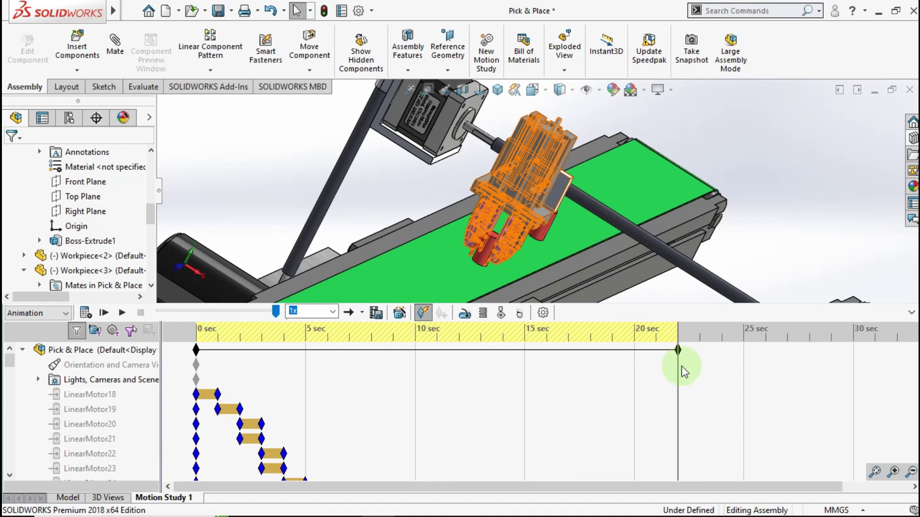
click(678, 351)
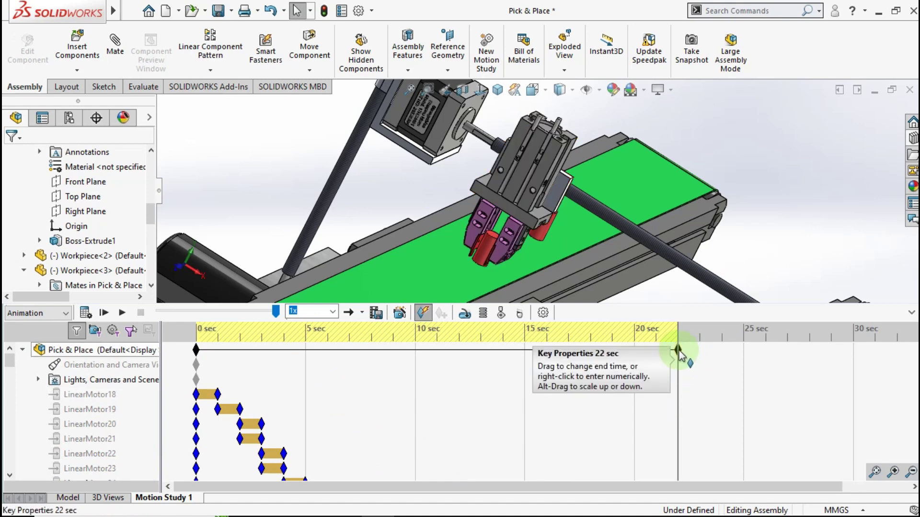
drag(679, 353, 700, 352)
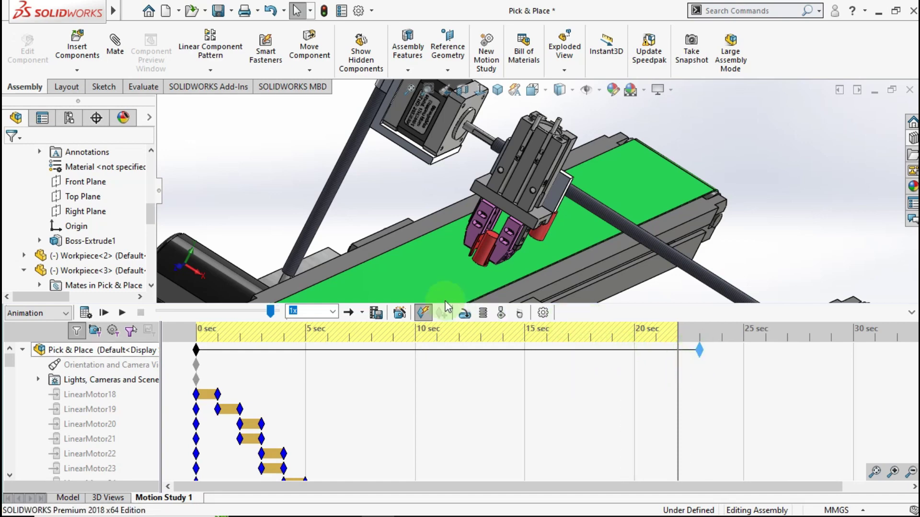
Add LinearMotor60 on a gripper finger face with a 1.5 mm Distance profile
click(462, 313)
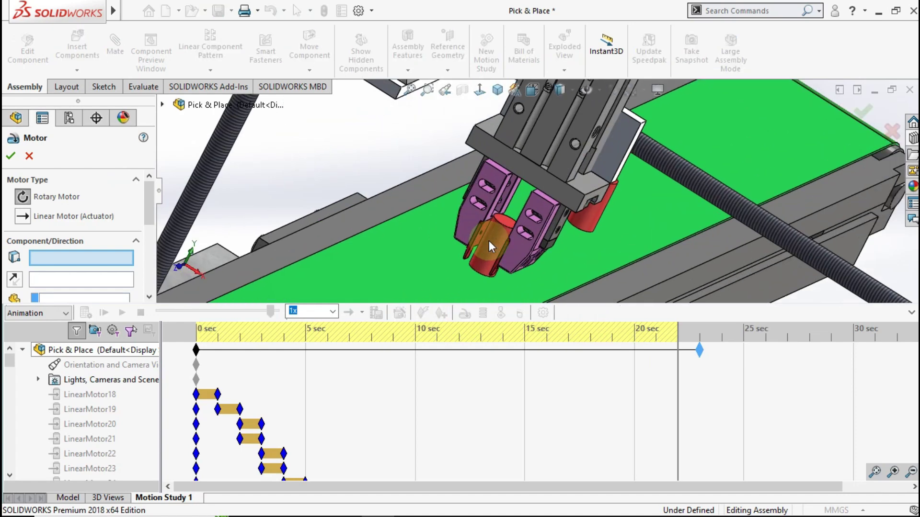
scroll(488, 241, down, 3)
scroll(488, 240, down, 3)
click(476, 230)
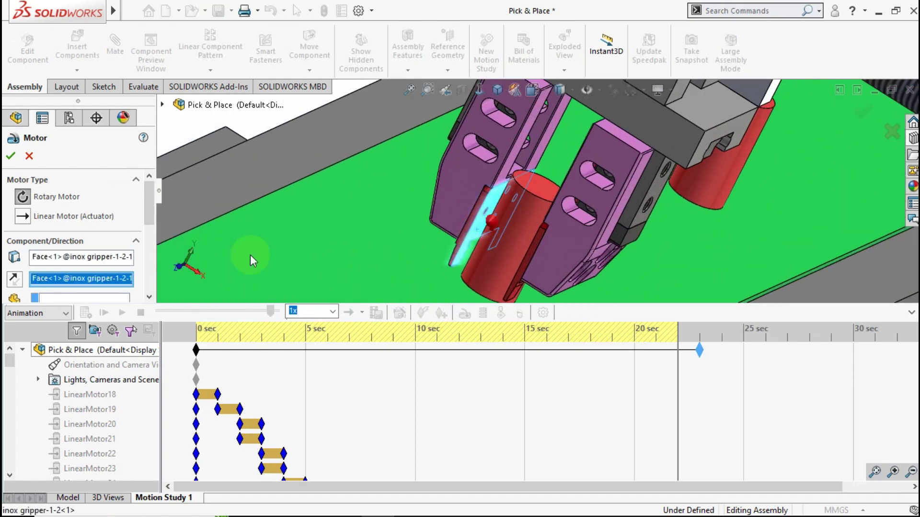
click(20, 217)
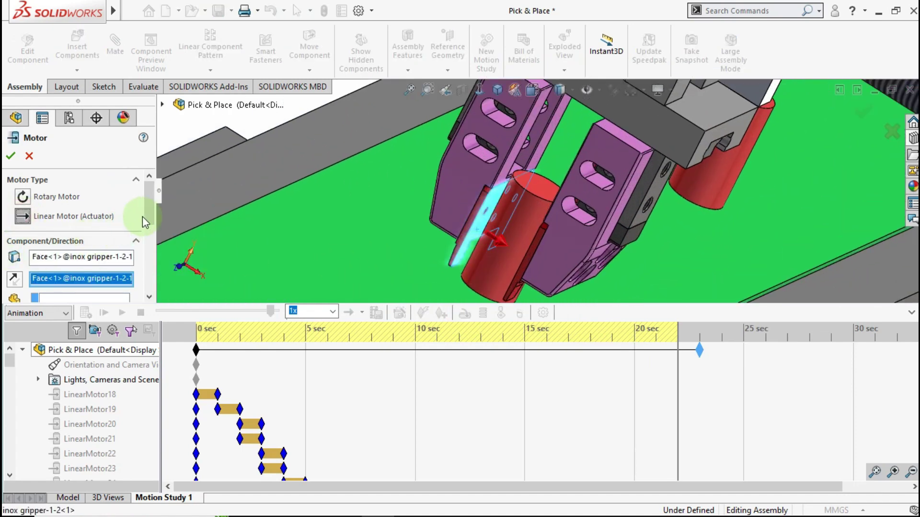
scroll(142, 217, down, 3)
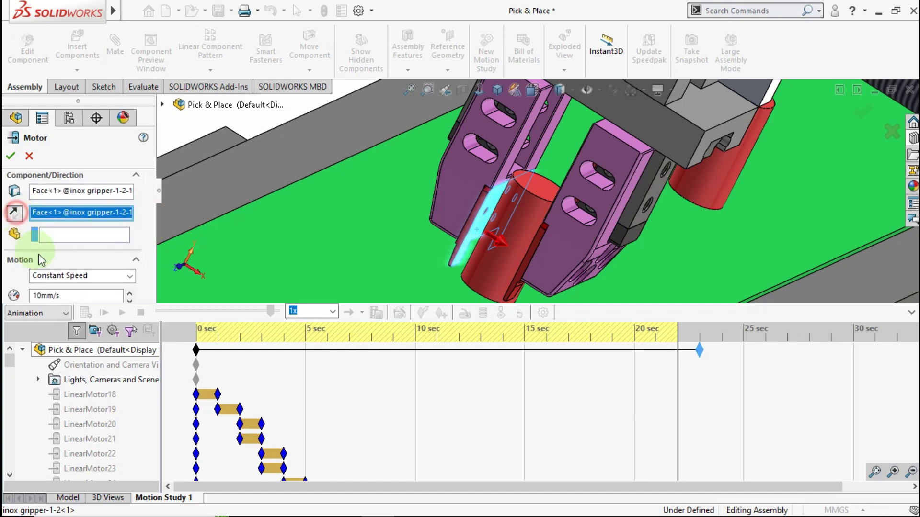
click(129, 276)
click(58, 299)
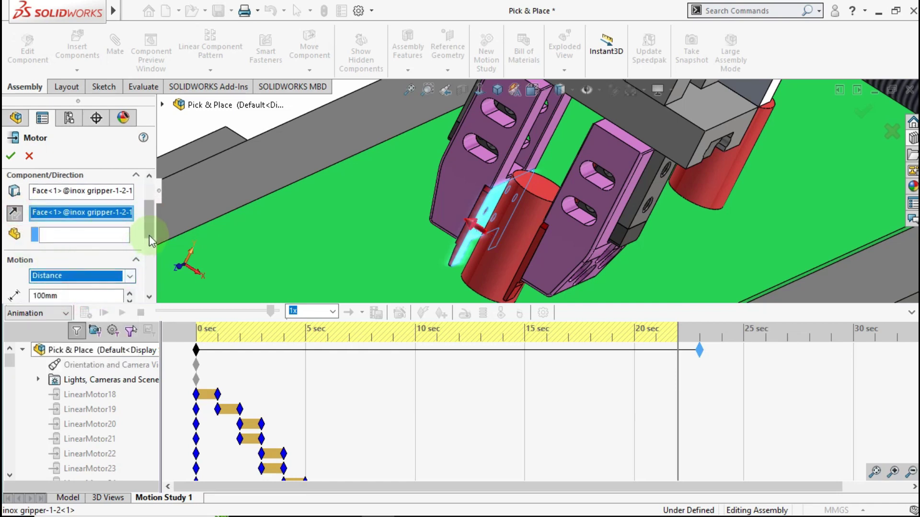
scroll(148, 235, down, 3)
double_click(91, 241)
text(1.5)
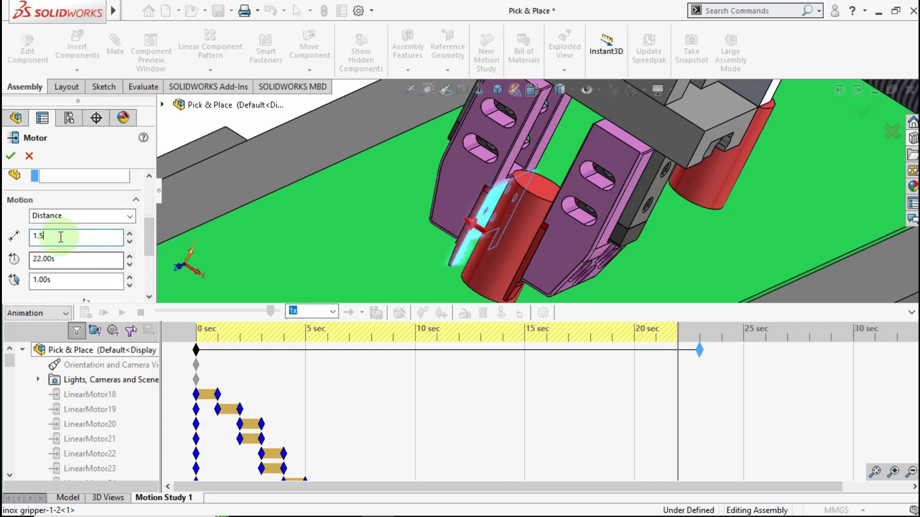
click(10, 154)
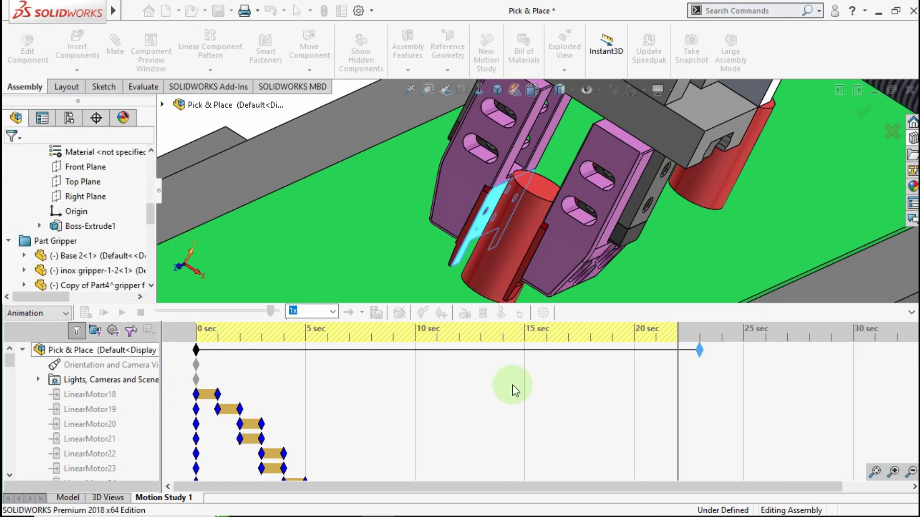
Move LinearMotor60's start key to 22 seconds on the timeline
scroll(513, 385, down, 3)
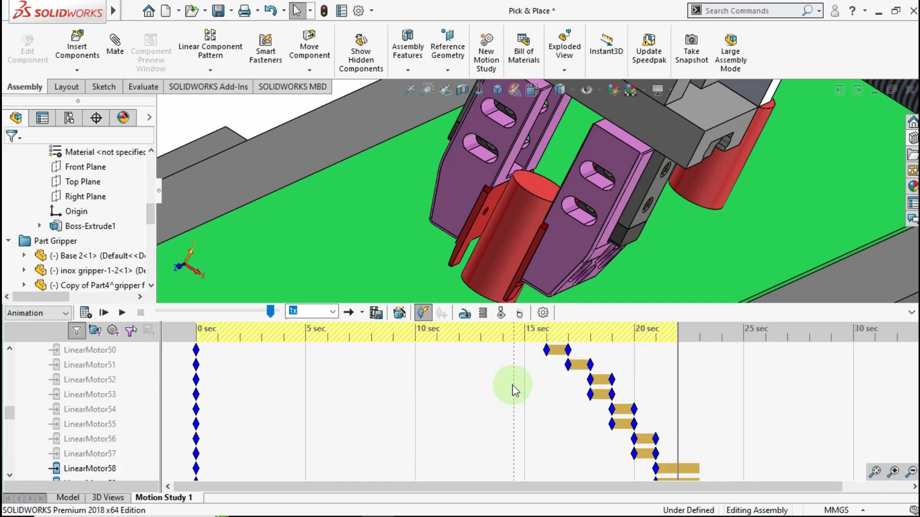
scroll(513, 384, down, 3)
scroll(513, 384, down, 3)
drag(196, 365, 634, 369)
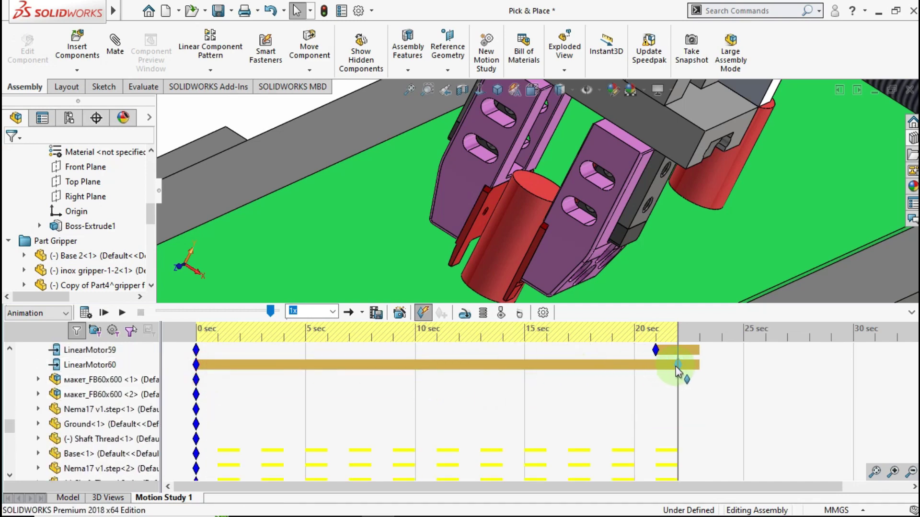
Add a linear actuator on the other gripper finger's face moving 1.5 mm from 22 s over 1 s
click(463, 315)
middle_drag(523, 210, 548, 259)
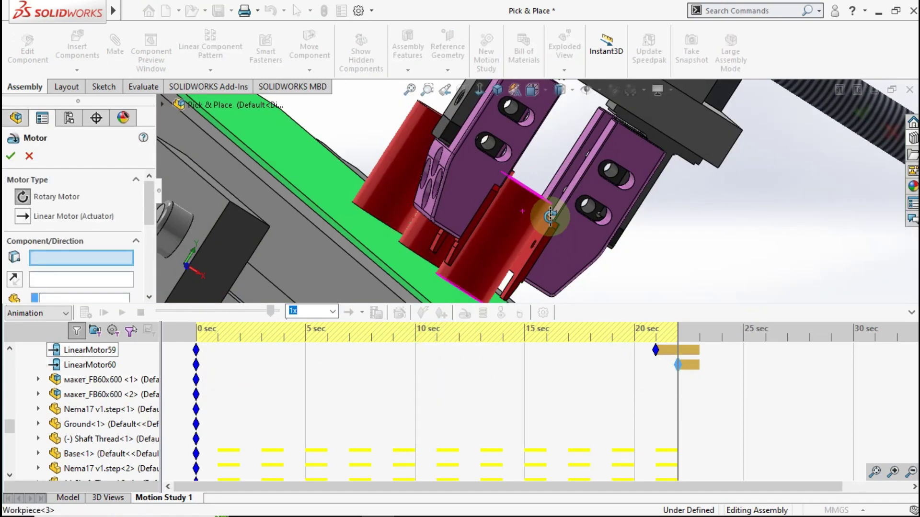
click(528, 245)
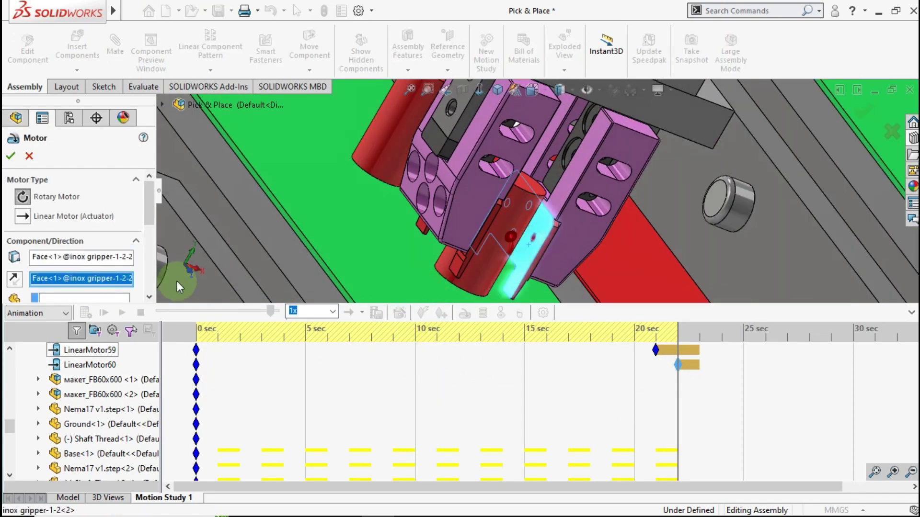
click(23, 221)
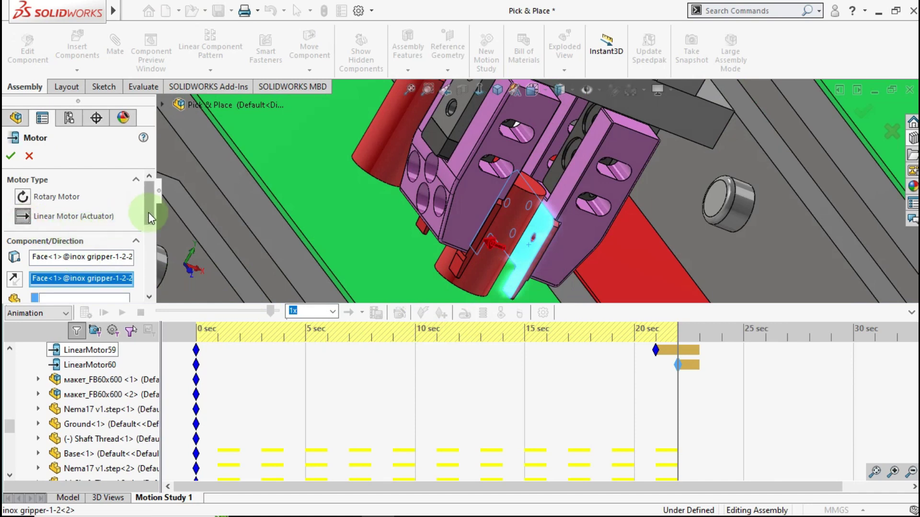
scroll(150, 218, down, 3)
click(72, 276)
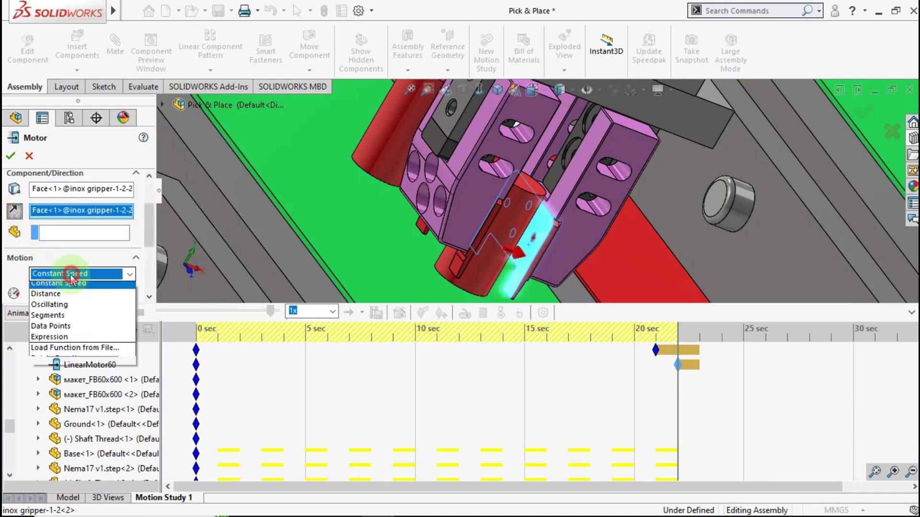
click(45, 293)
text(1.)
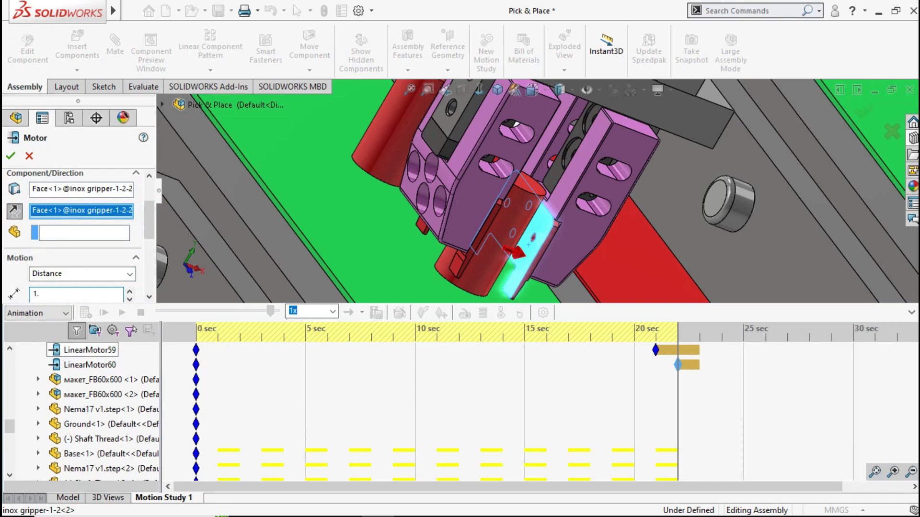
text(5)
click(91, 260)
drag(153, 232, 150, 248)
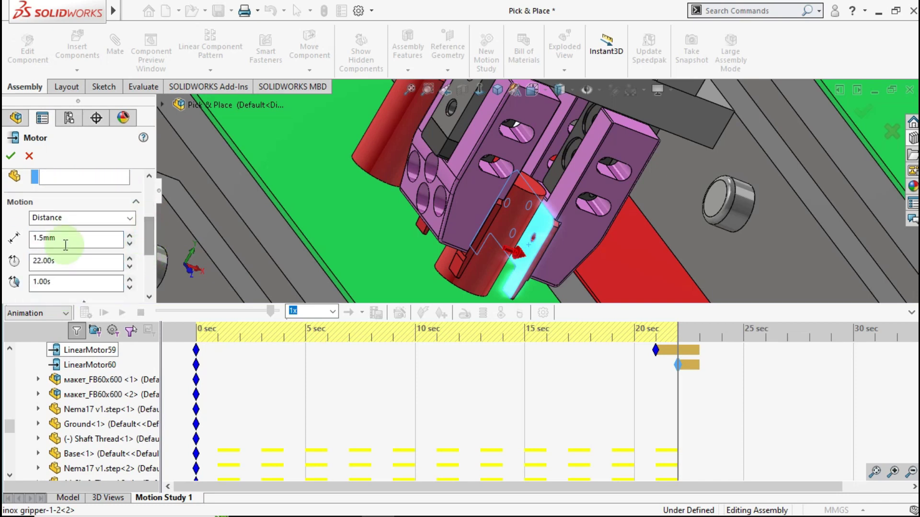
click(13, 155)
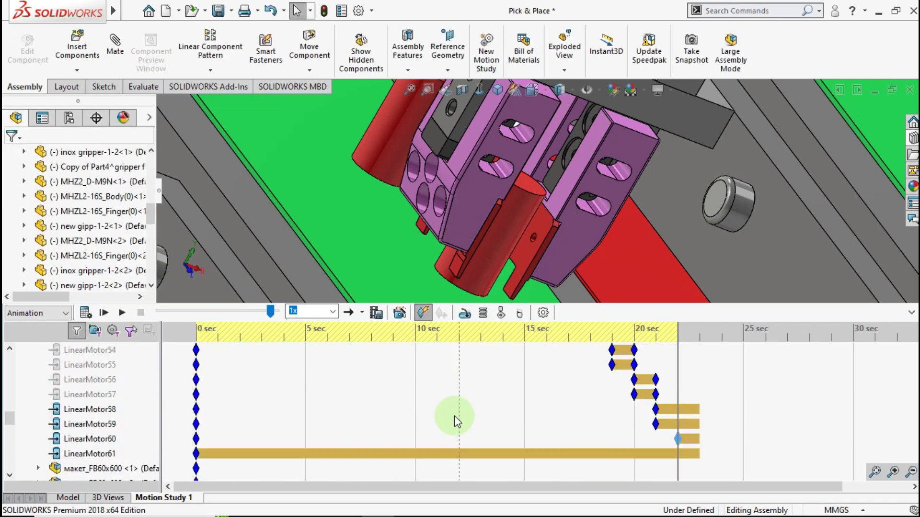
Move LinearMotor61's start key to about 22 s and switch LinearMotor59 off there
drag(195, 459, 676, 459)
click(676, 410)
right_click(676, 412)
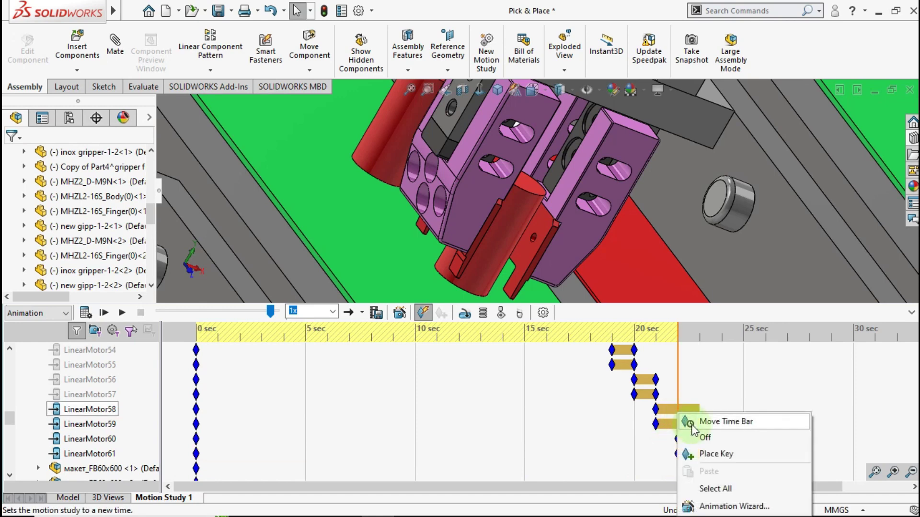
click(682, 434)
right_click(680, 426)
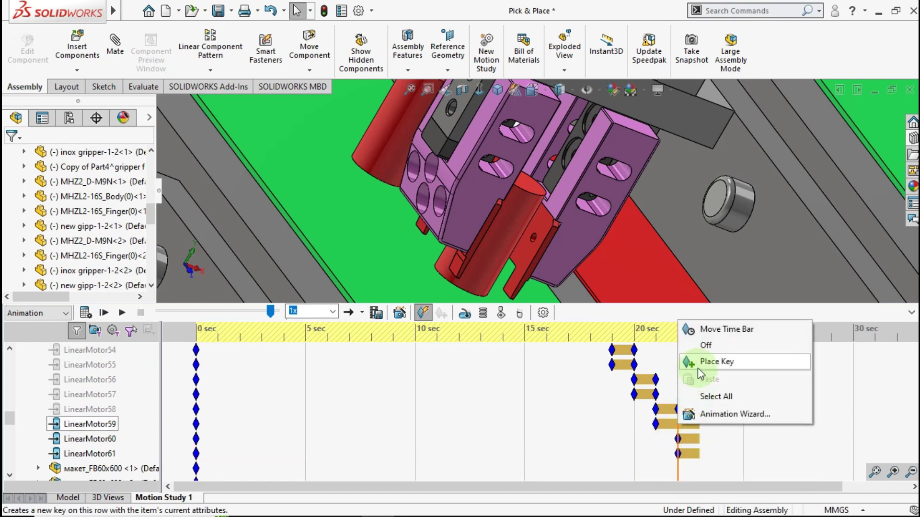
click(704, 345)
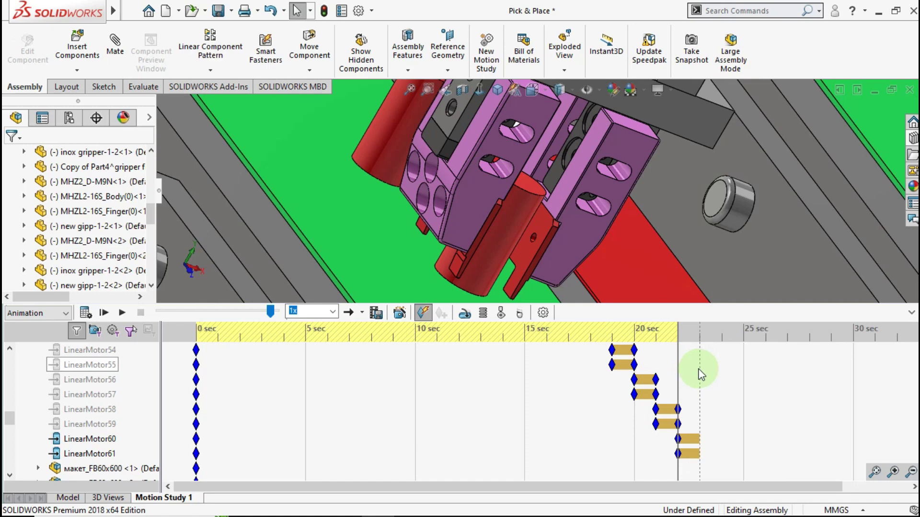
Advance the time bar to about 22 s and drag the study's end key to about 24 s
click(698, 370)
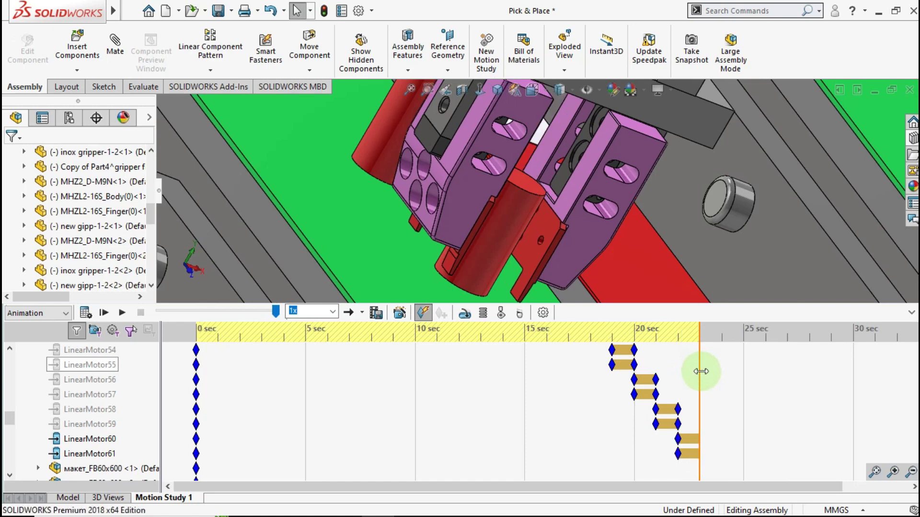
scroll(700, 372, up, 4)
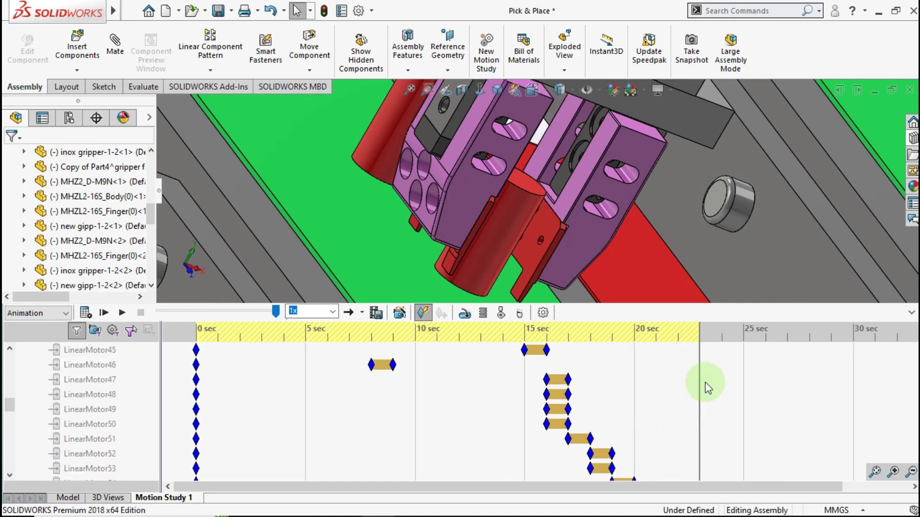
scroll(701, 371, up, 4)
scroll(702, 371, up, 5)
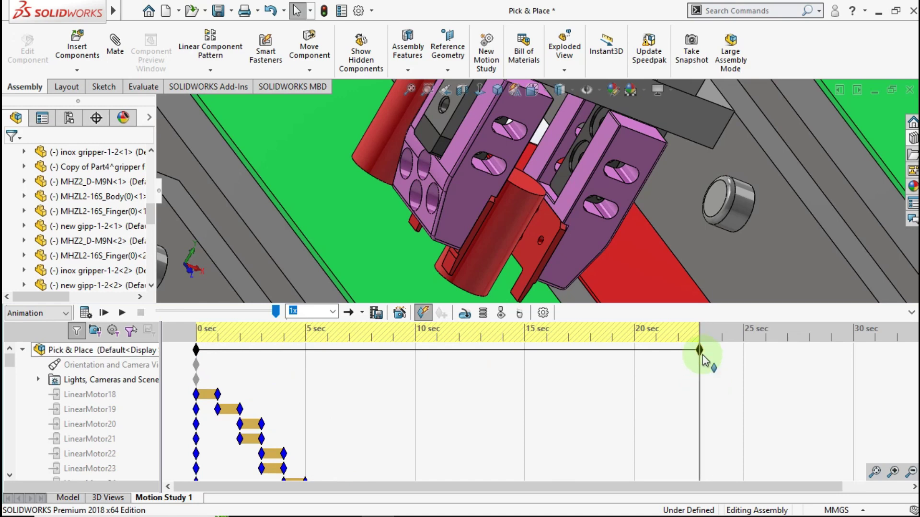
scroll(527, 225, down, 4)
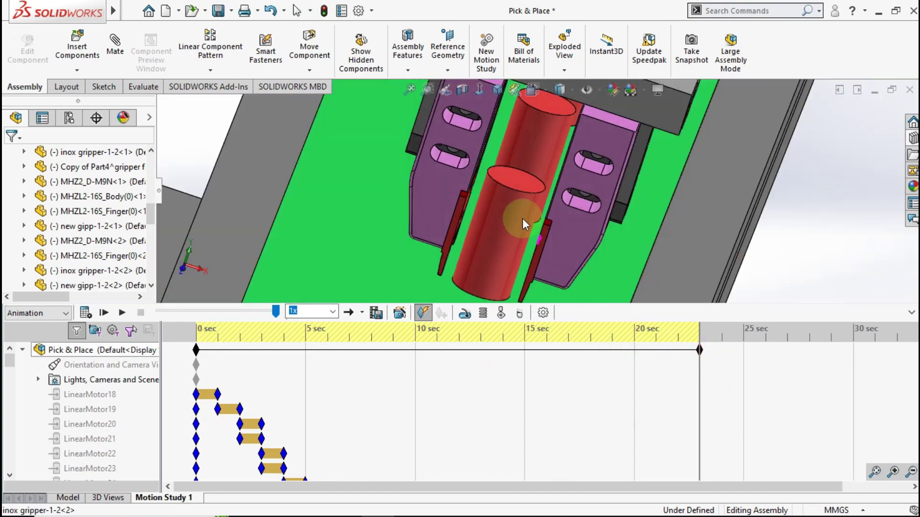
mouse_move(700, 351)
mouse_down()
mouse_move(718, 352)
mouse_move(458, 331)
mouse_up()
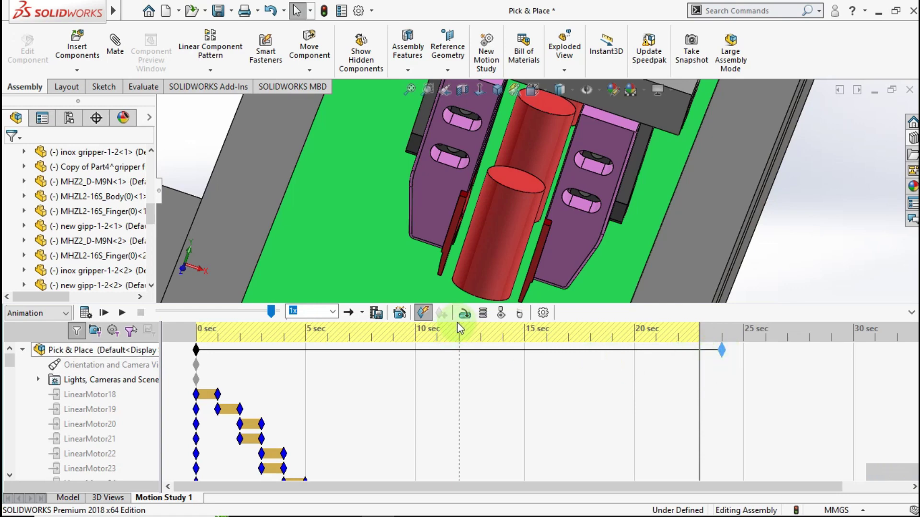
Add a linear motor on the Base's motor block face, moving a Distance of 40mm
click(464, 312)
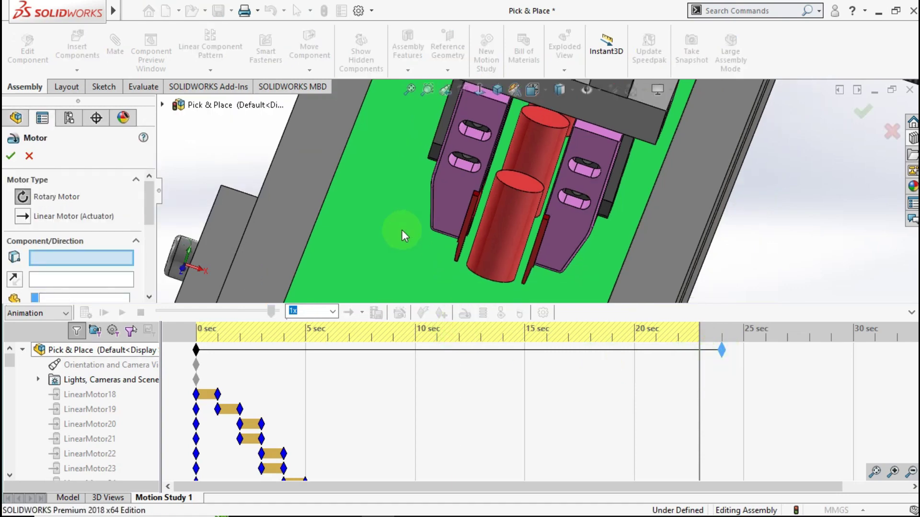
scroll(401, 229, up, 5)
scroll(405, 211, up, 3)
scroll(395, 180, down, 5)
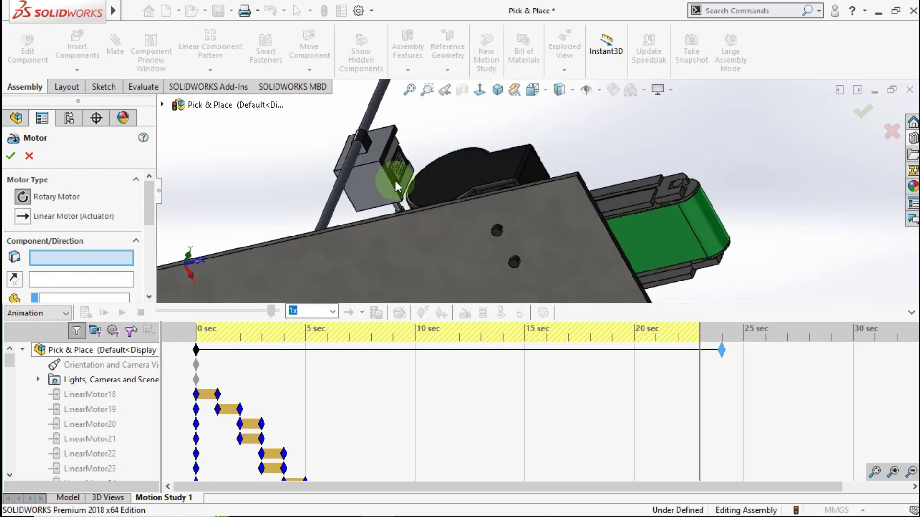
scroll(394, 180, down, 3)
click(383, 187)
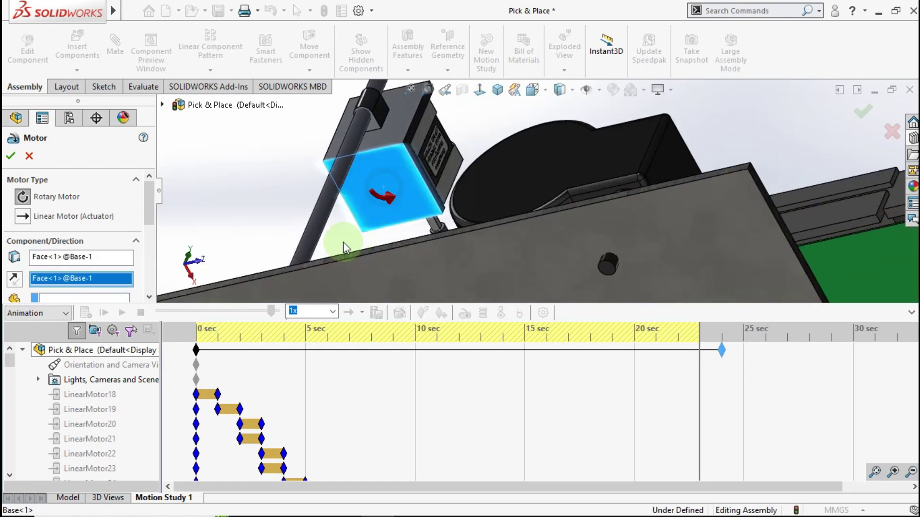
click(29, 218)
drag(151, 218, 143, 242)
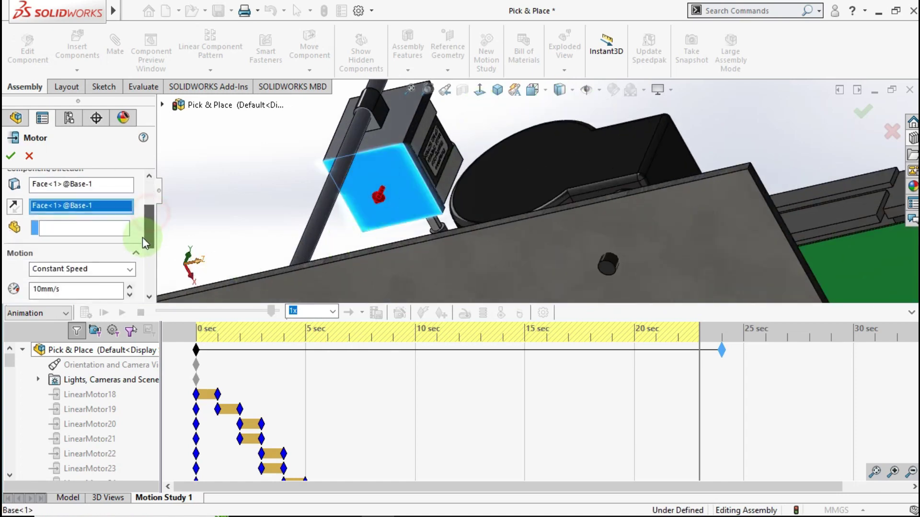
click(99, 264)
click(62, 289)
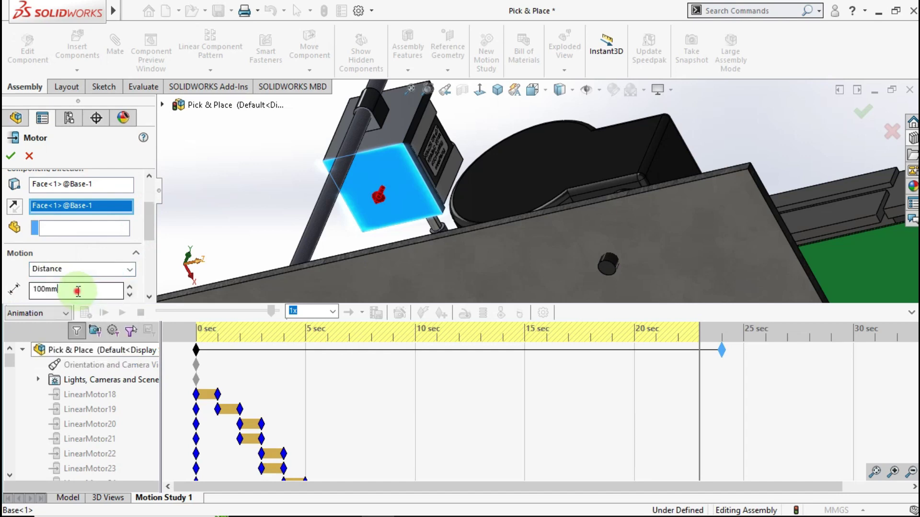
text(4)
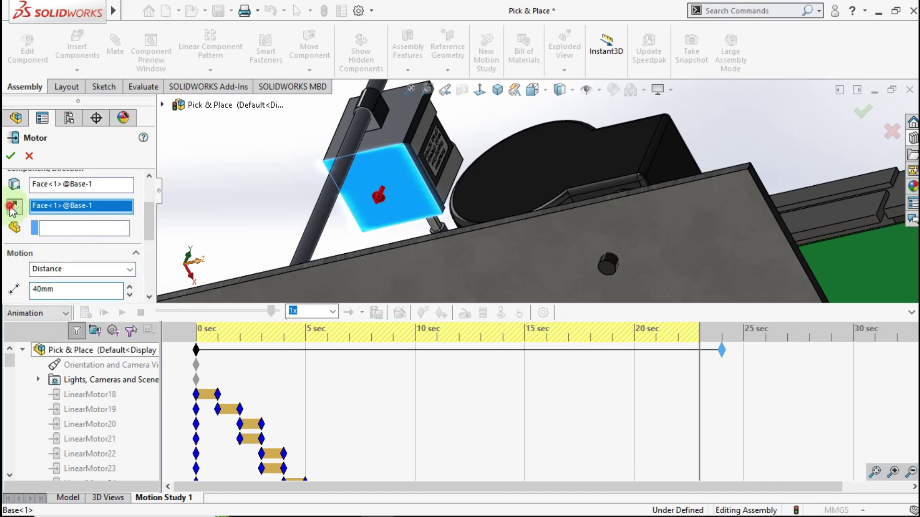
click(56, 230)
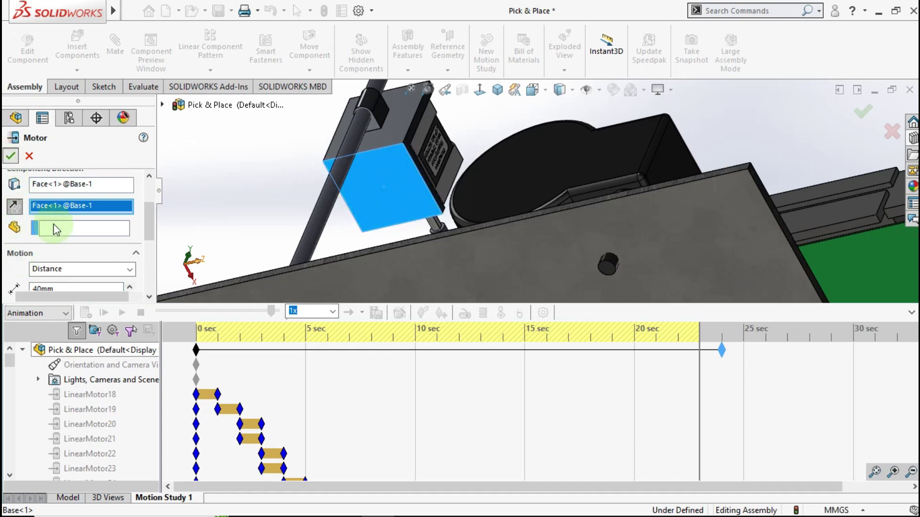
key(Return)
Show the assembly in isometric view and move LinearMotor62's start key to about 23 s
click(497, 91)
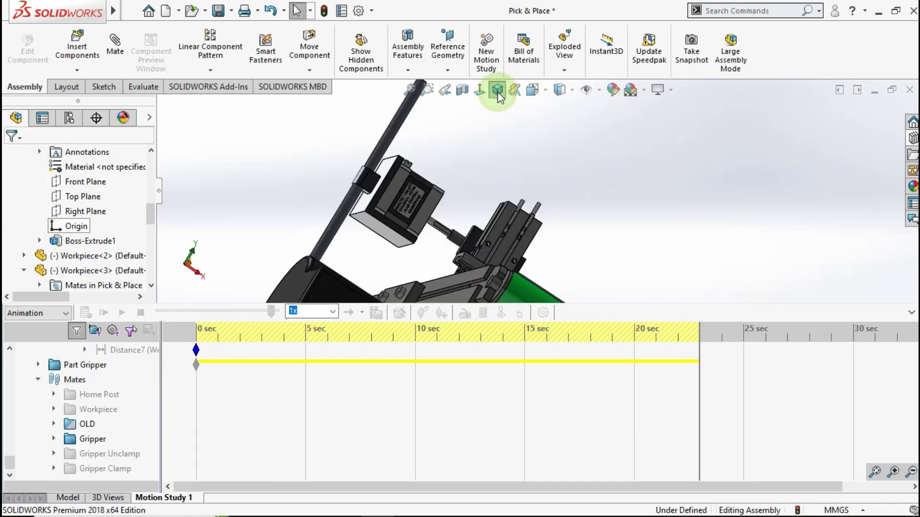
click(547, 161)
scroll(484, 146, down, 2)
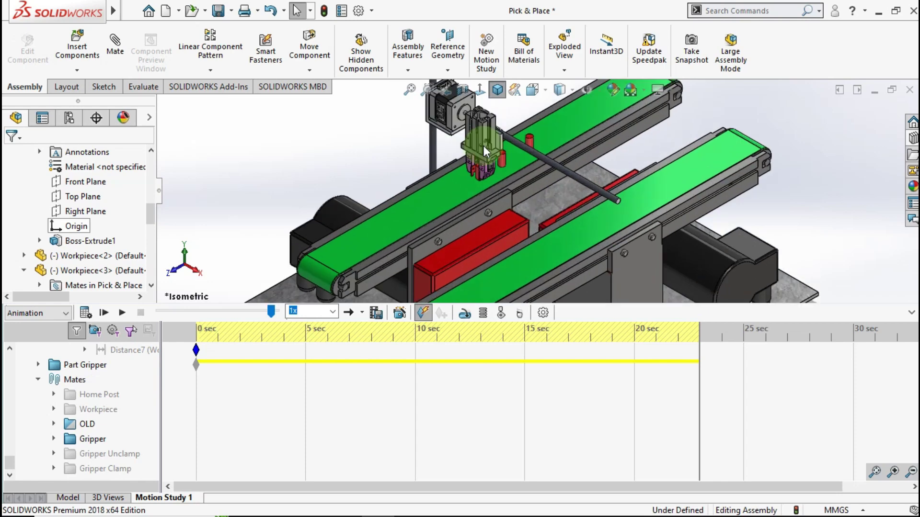
scroll(484, 146, down, 2)
scroll(484, 145, down, 2)
scroll(498, 381, up, 3)
scroll(499, 381, up, 5)
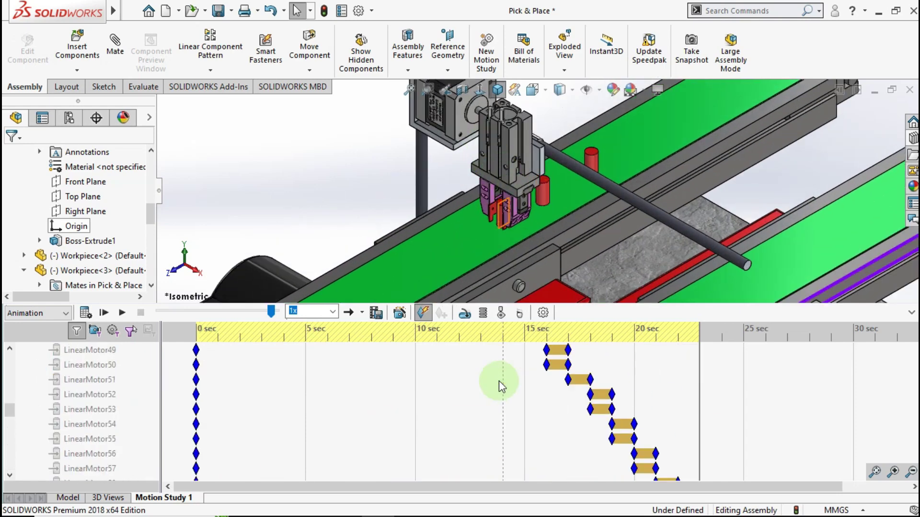
scroll(498, 381, up, 3)
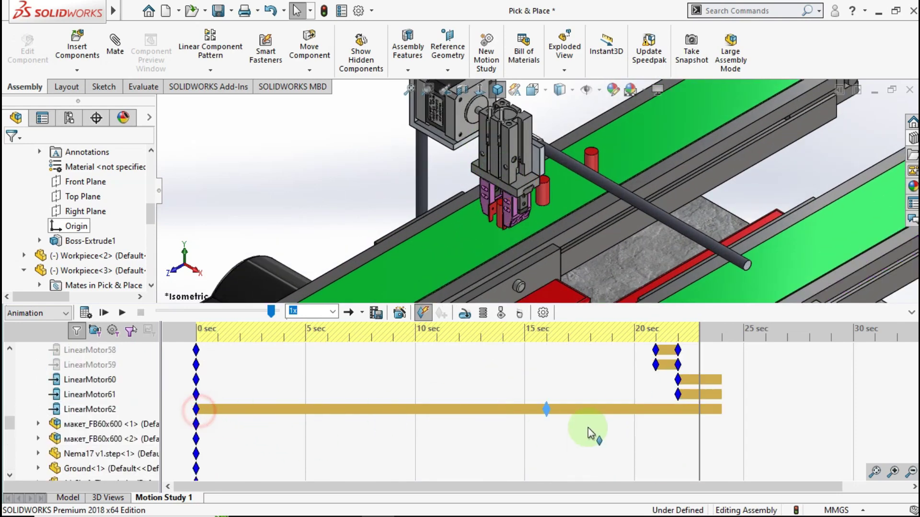
drag(699, 424, 700, 399)
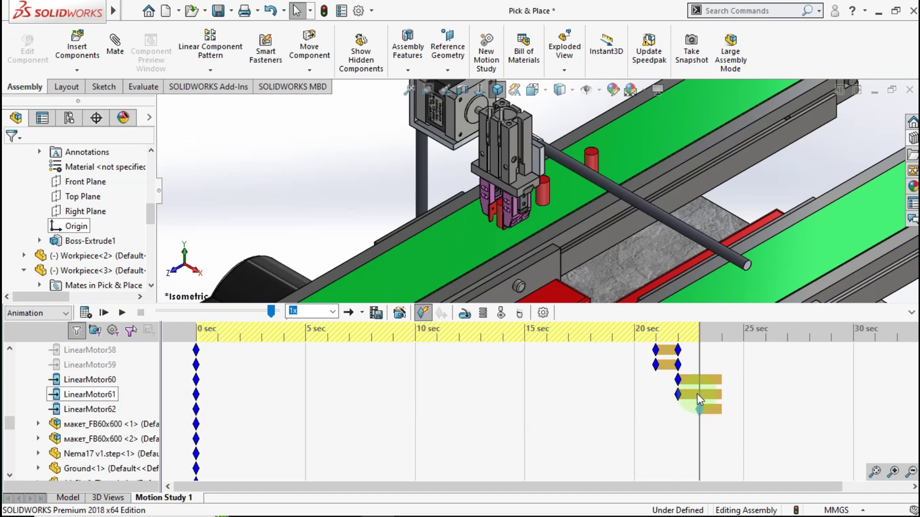
Switch LinearMotor61 off and move the time bar to exactly 23.00 s
right_click(699, 395)
click(709, 419)
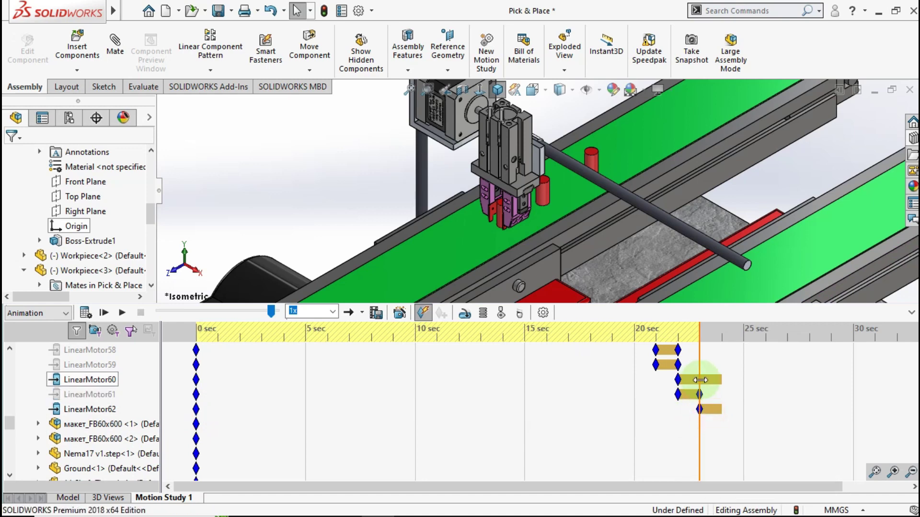
right_click(702, 384)
click(713, 391)
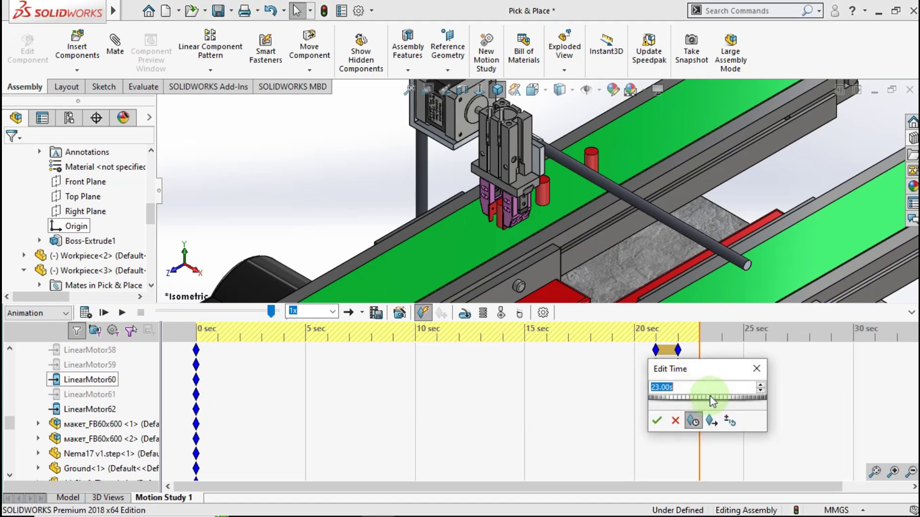
click(751, 371)
Switch LinearMotor60 off at 23 s and LinearMotor62 off at its end, then collapse the timeline
right_click(701, 381)
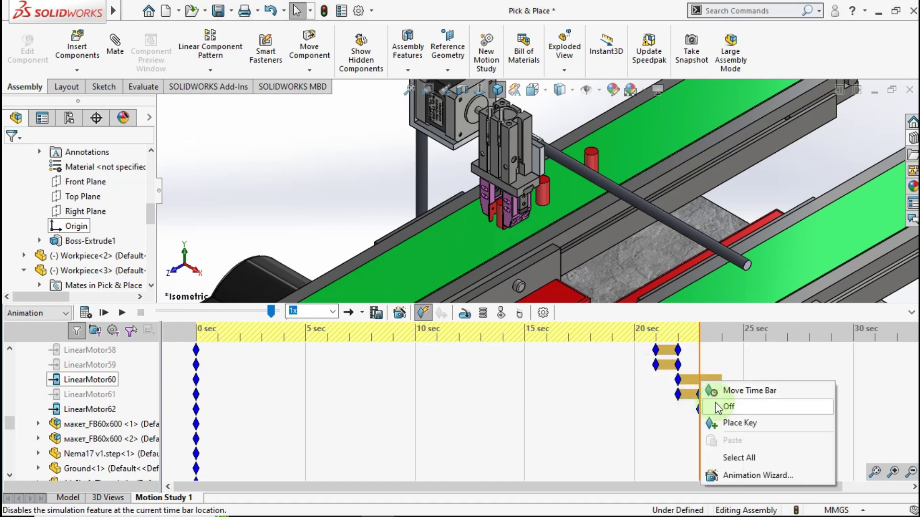
click(719, 407)
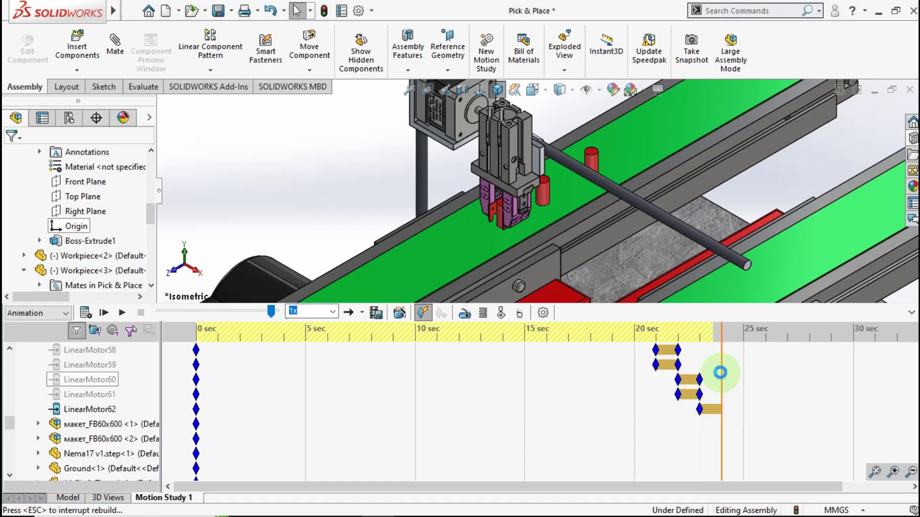
right_click(722, 411)
click(730, 432)
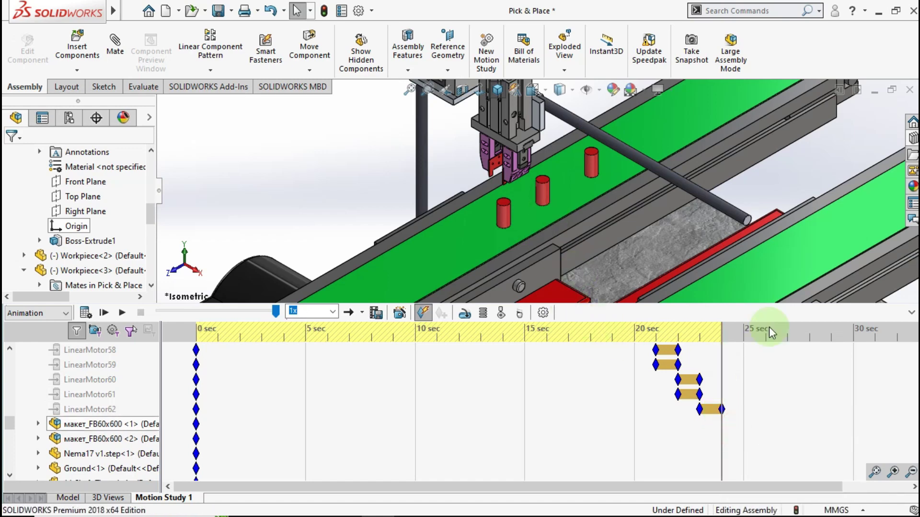
click(908, 313)
In isometric view, calculate and play the Pick & Place study, then zoom to fit the assembly
scroll(526, 163, down, 3)
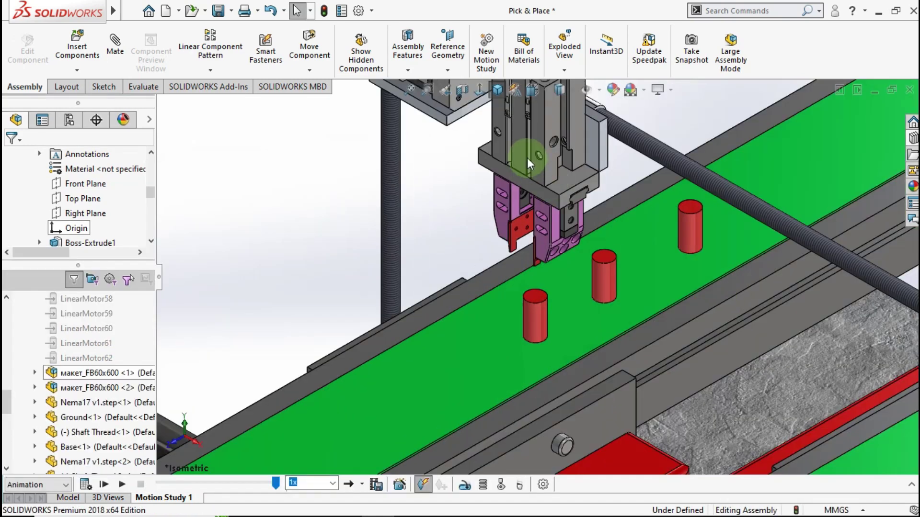
click(498, 89)
scroll(536, 258, down, 2)
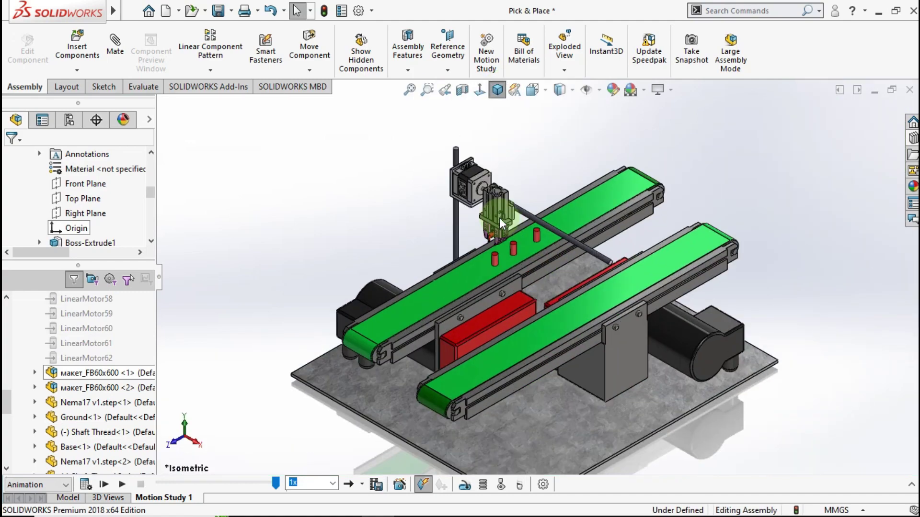
scroll(499, 218, down, 2)
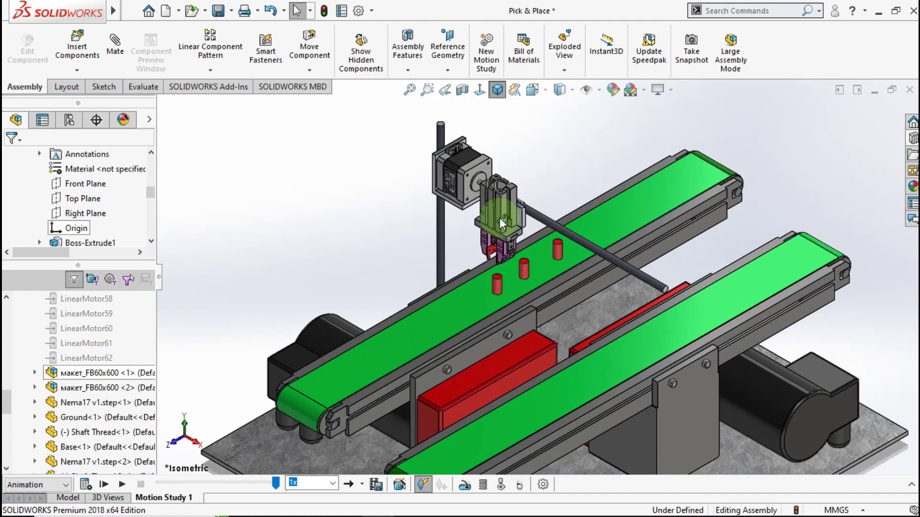
click(123, 486)
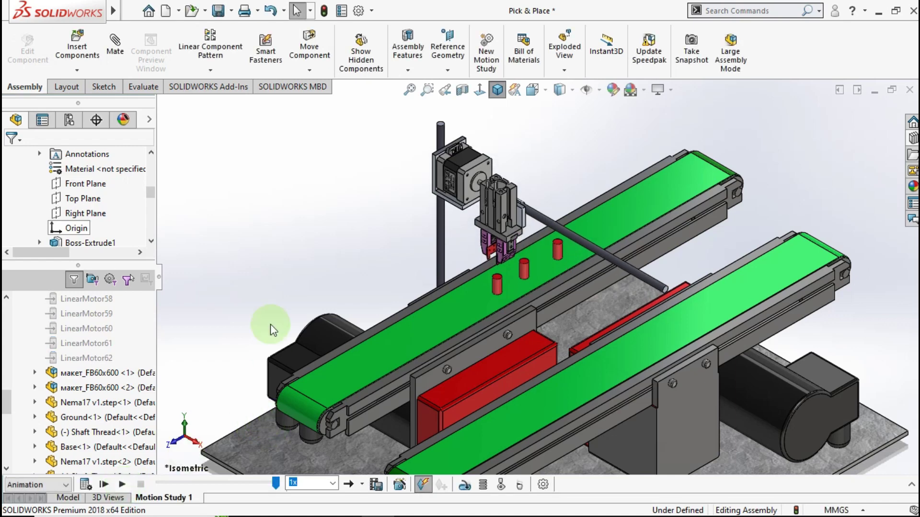
key(f)
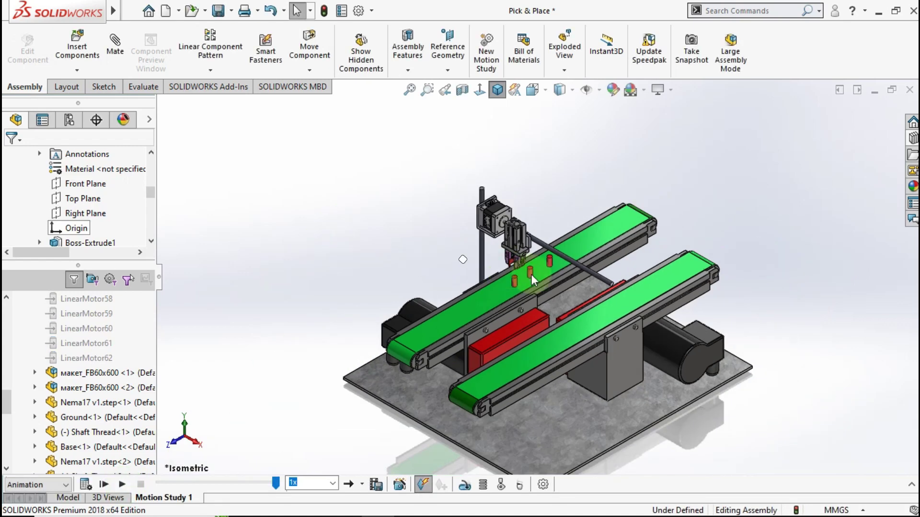